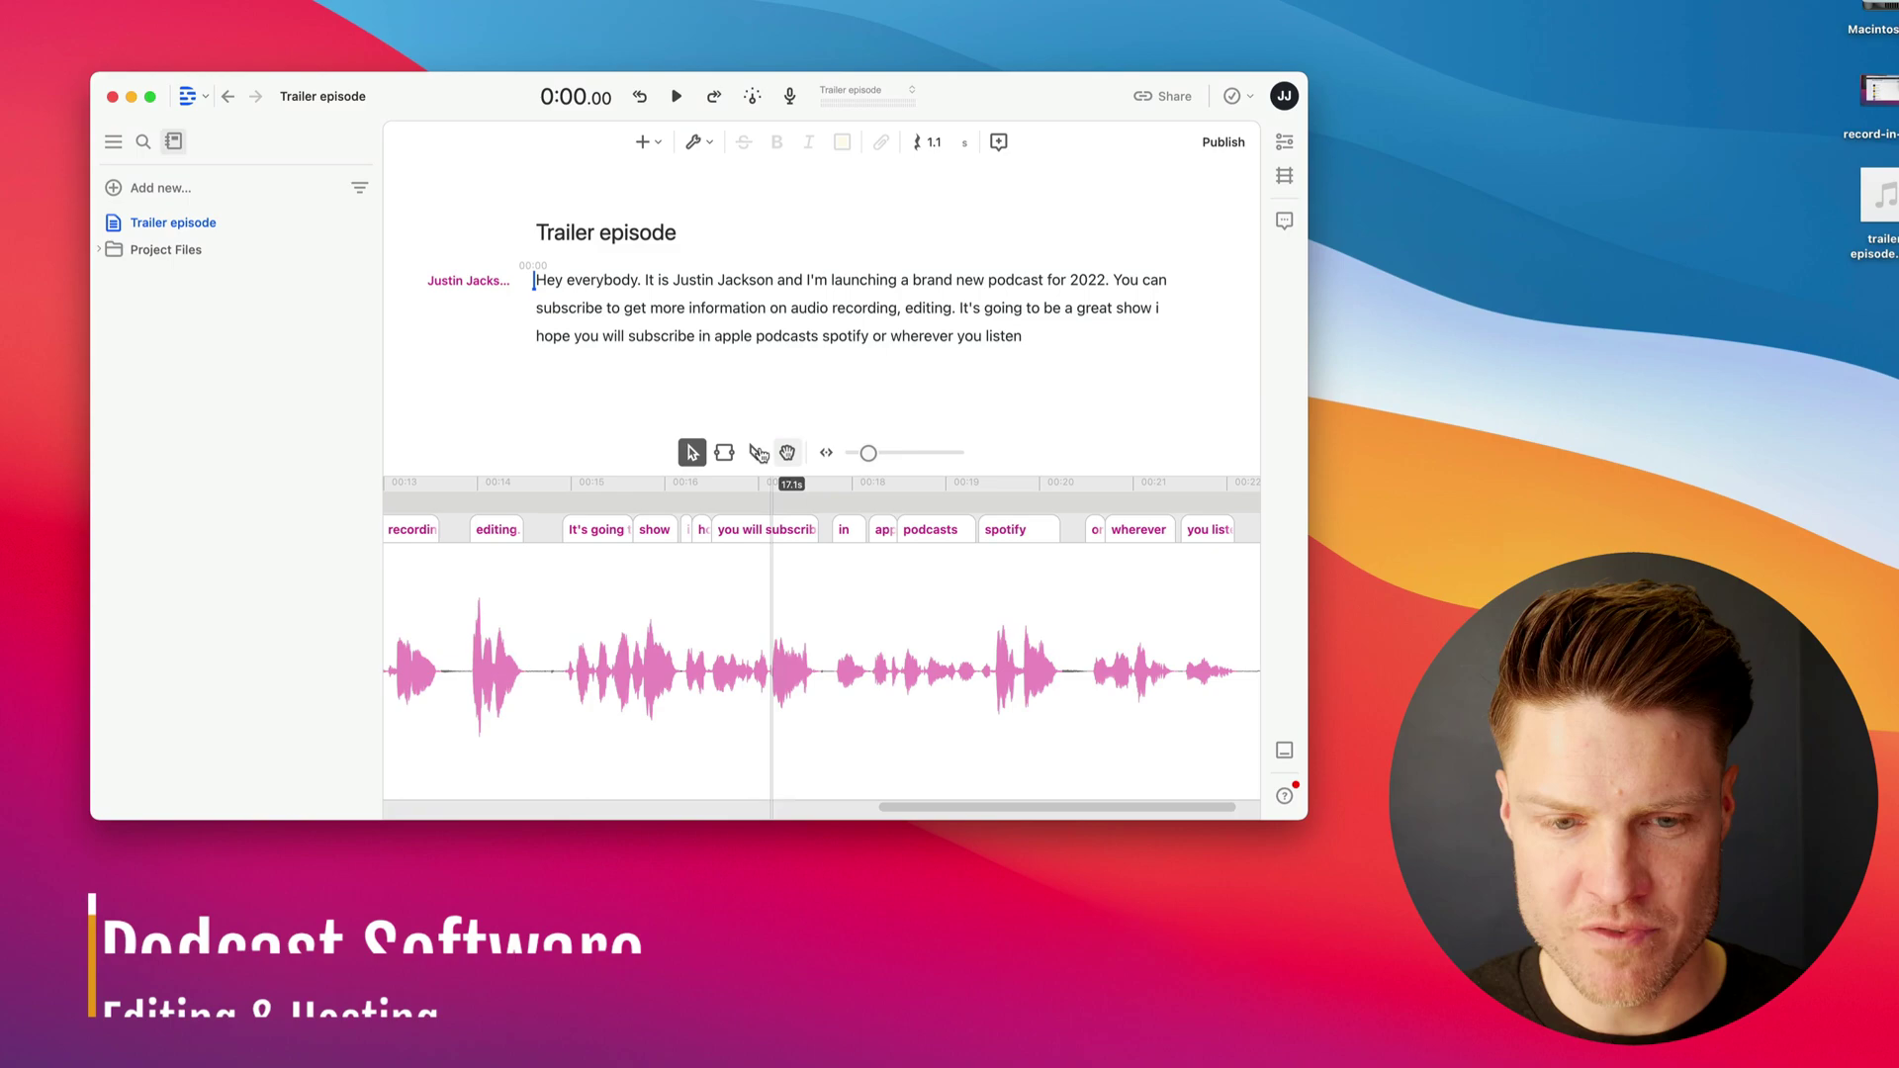
# - Select the blade tool and place the Trailer episode playhead at 0:17.66, after 'subscribe'
pyautogui.click(757, 453)
pyautogui.click(821, 550)
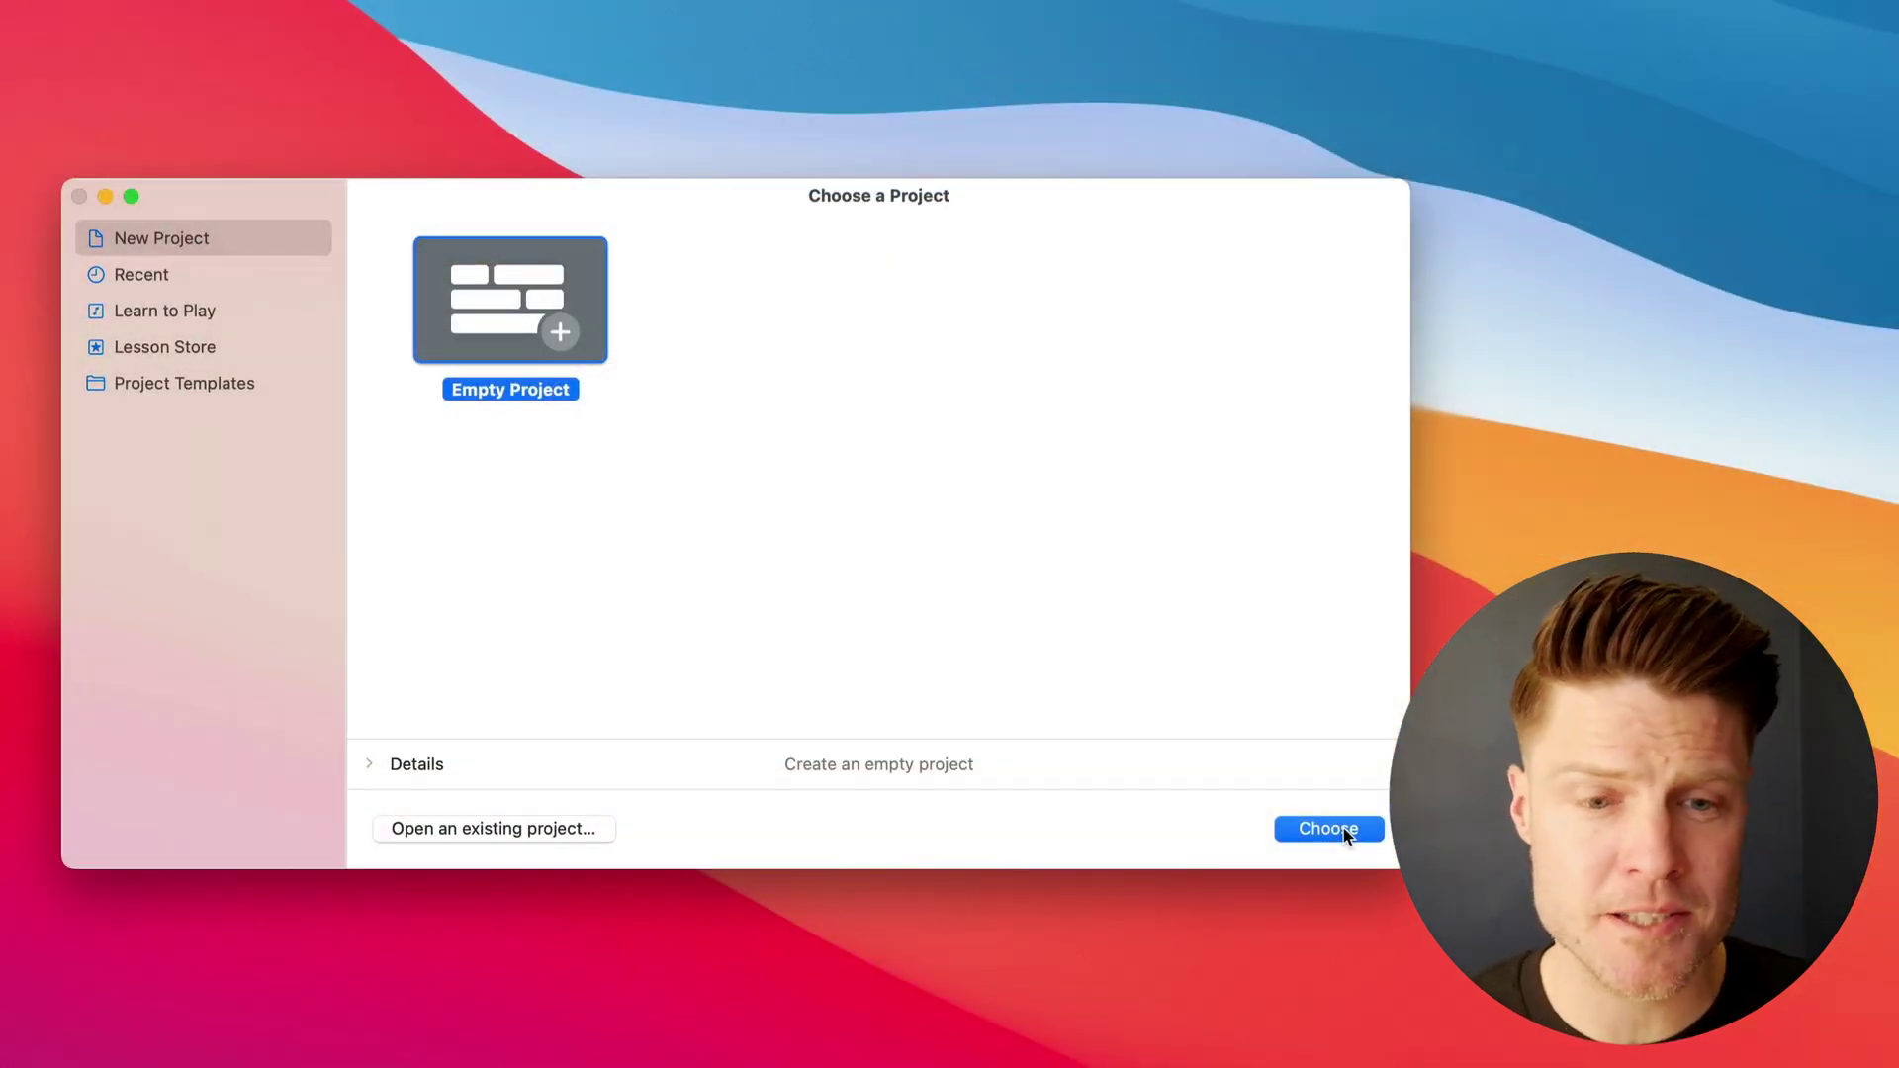
# - Create an empty GarageBand project with one microphone Audio track, hiding the Library and Smart Controls
pyautogui.click(1343, 831)
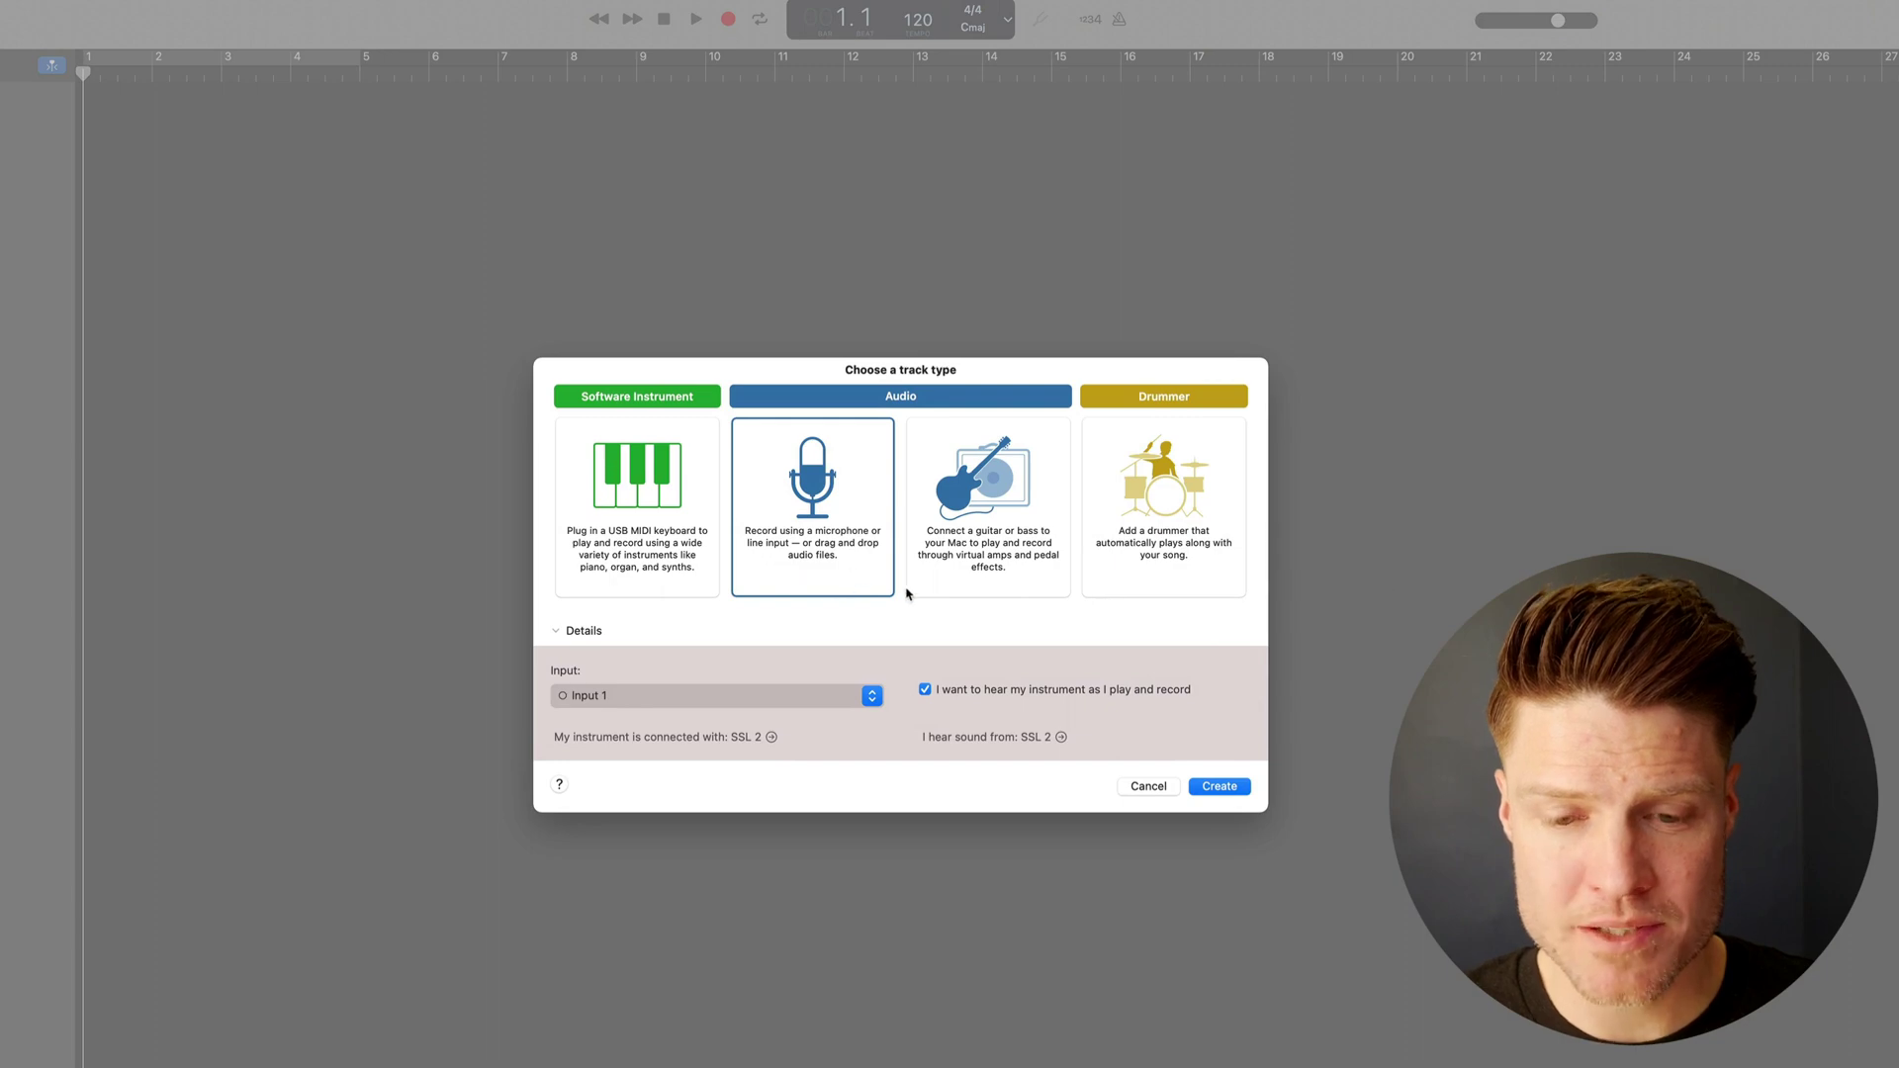
pyautogui.click(1220, 786)
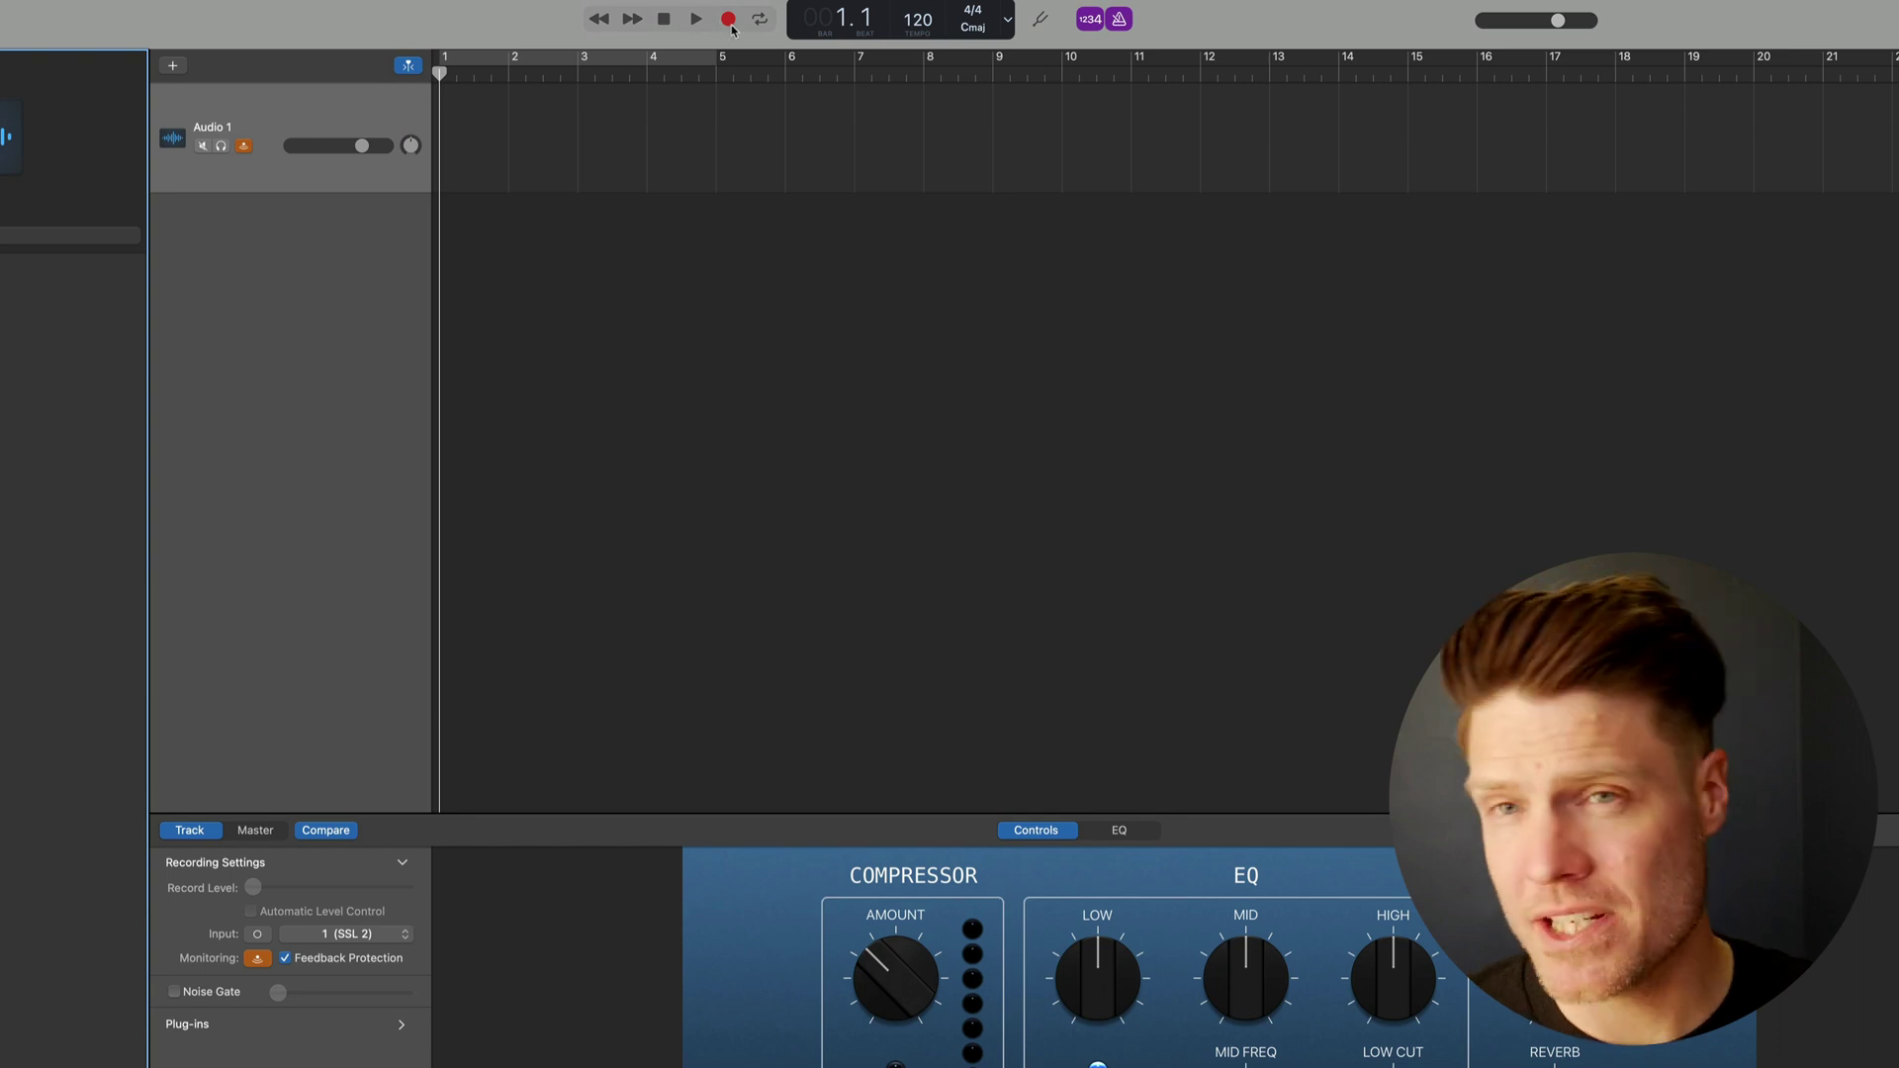
pyautogui.press('y')
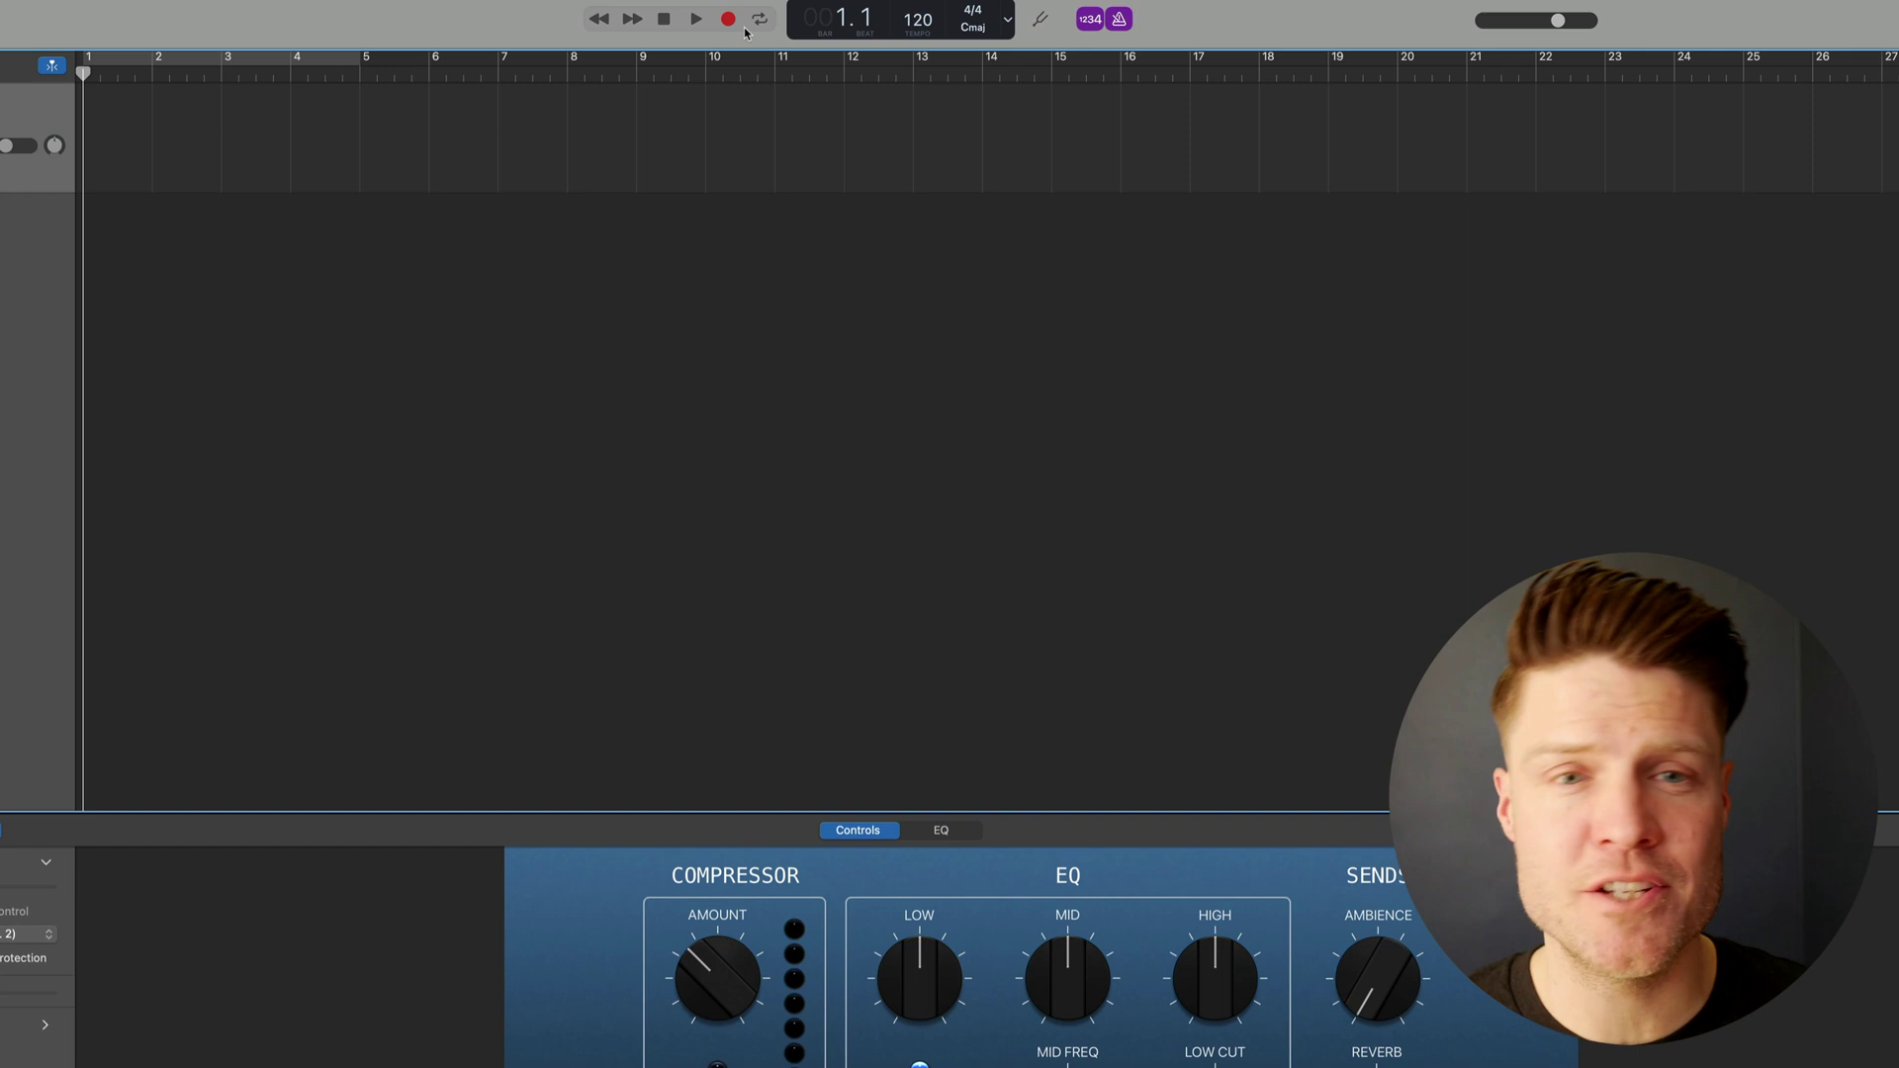
pyautogui.press('b')
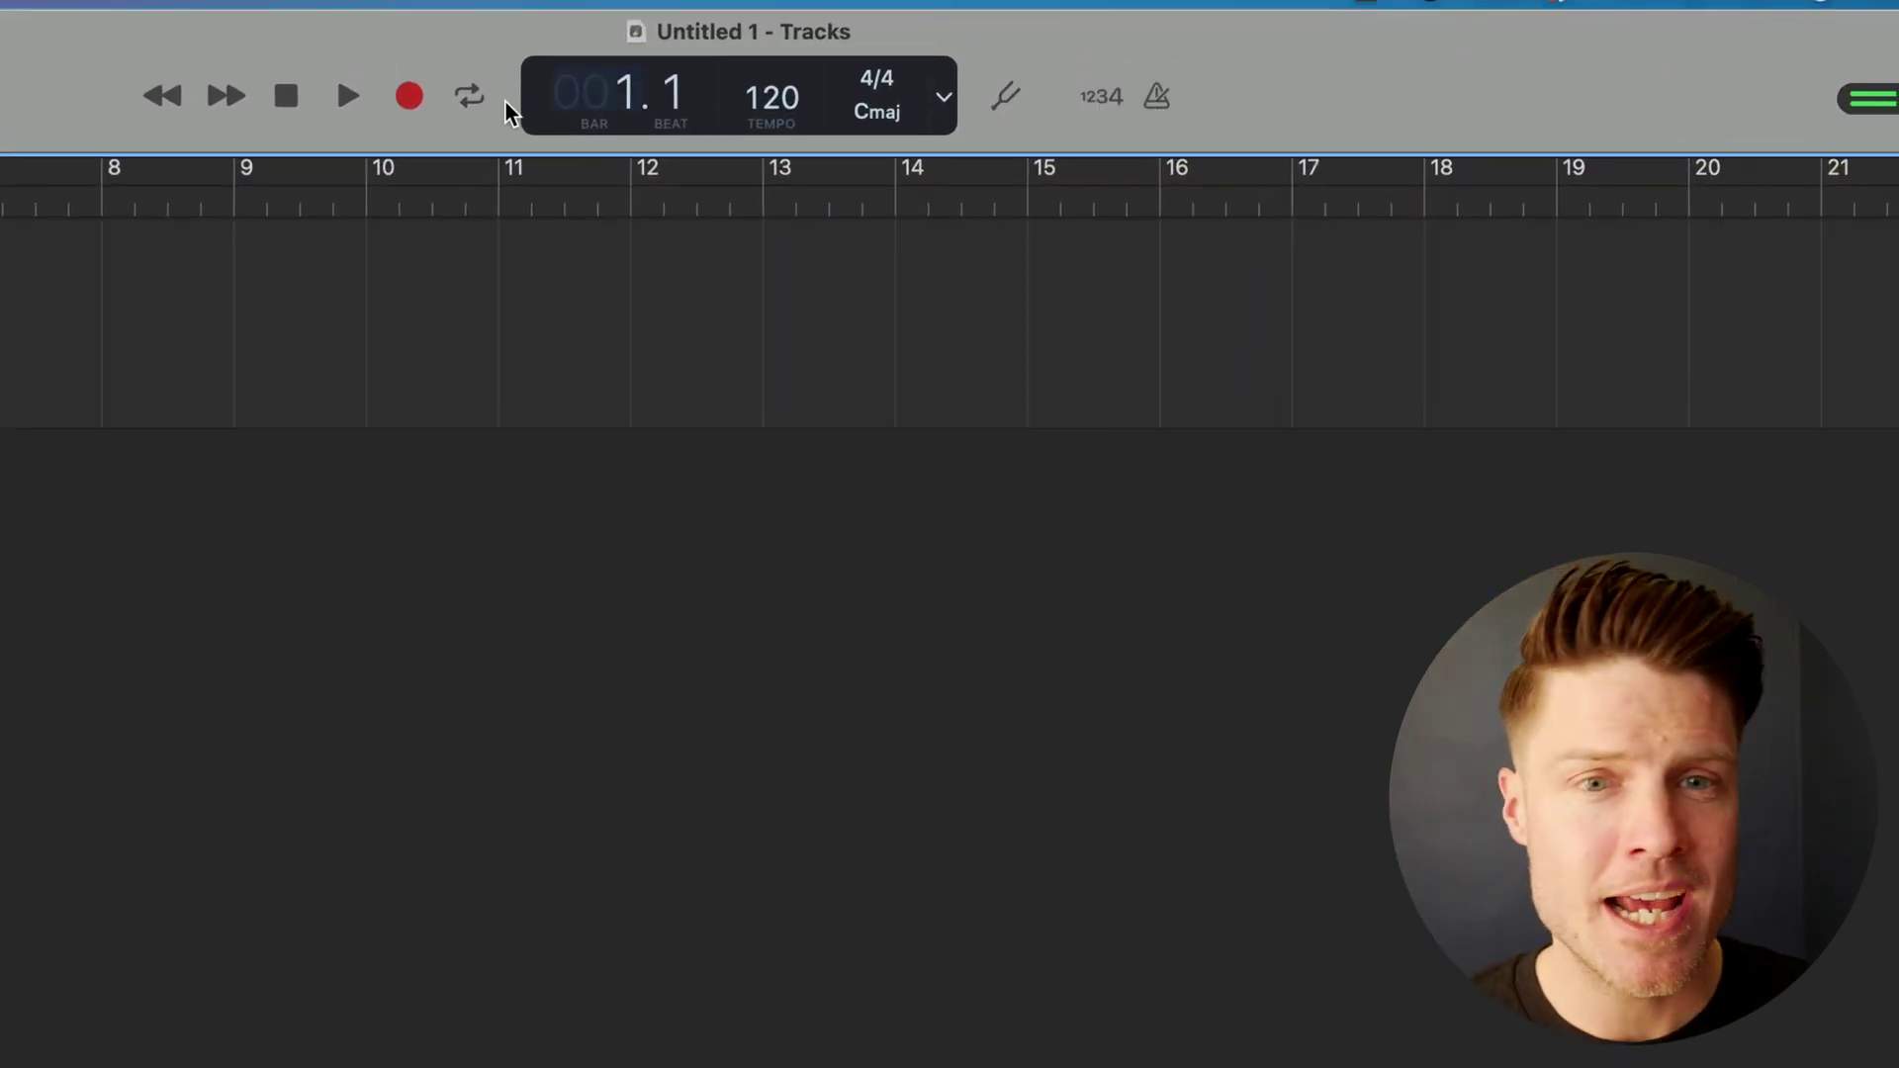
# - Record the trailer voice on Audio 1, stopping at about bar 12
pyautogui.click(410, 95)
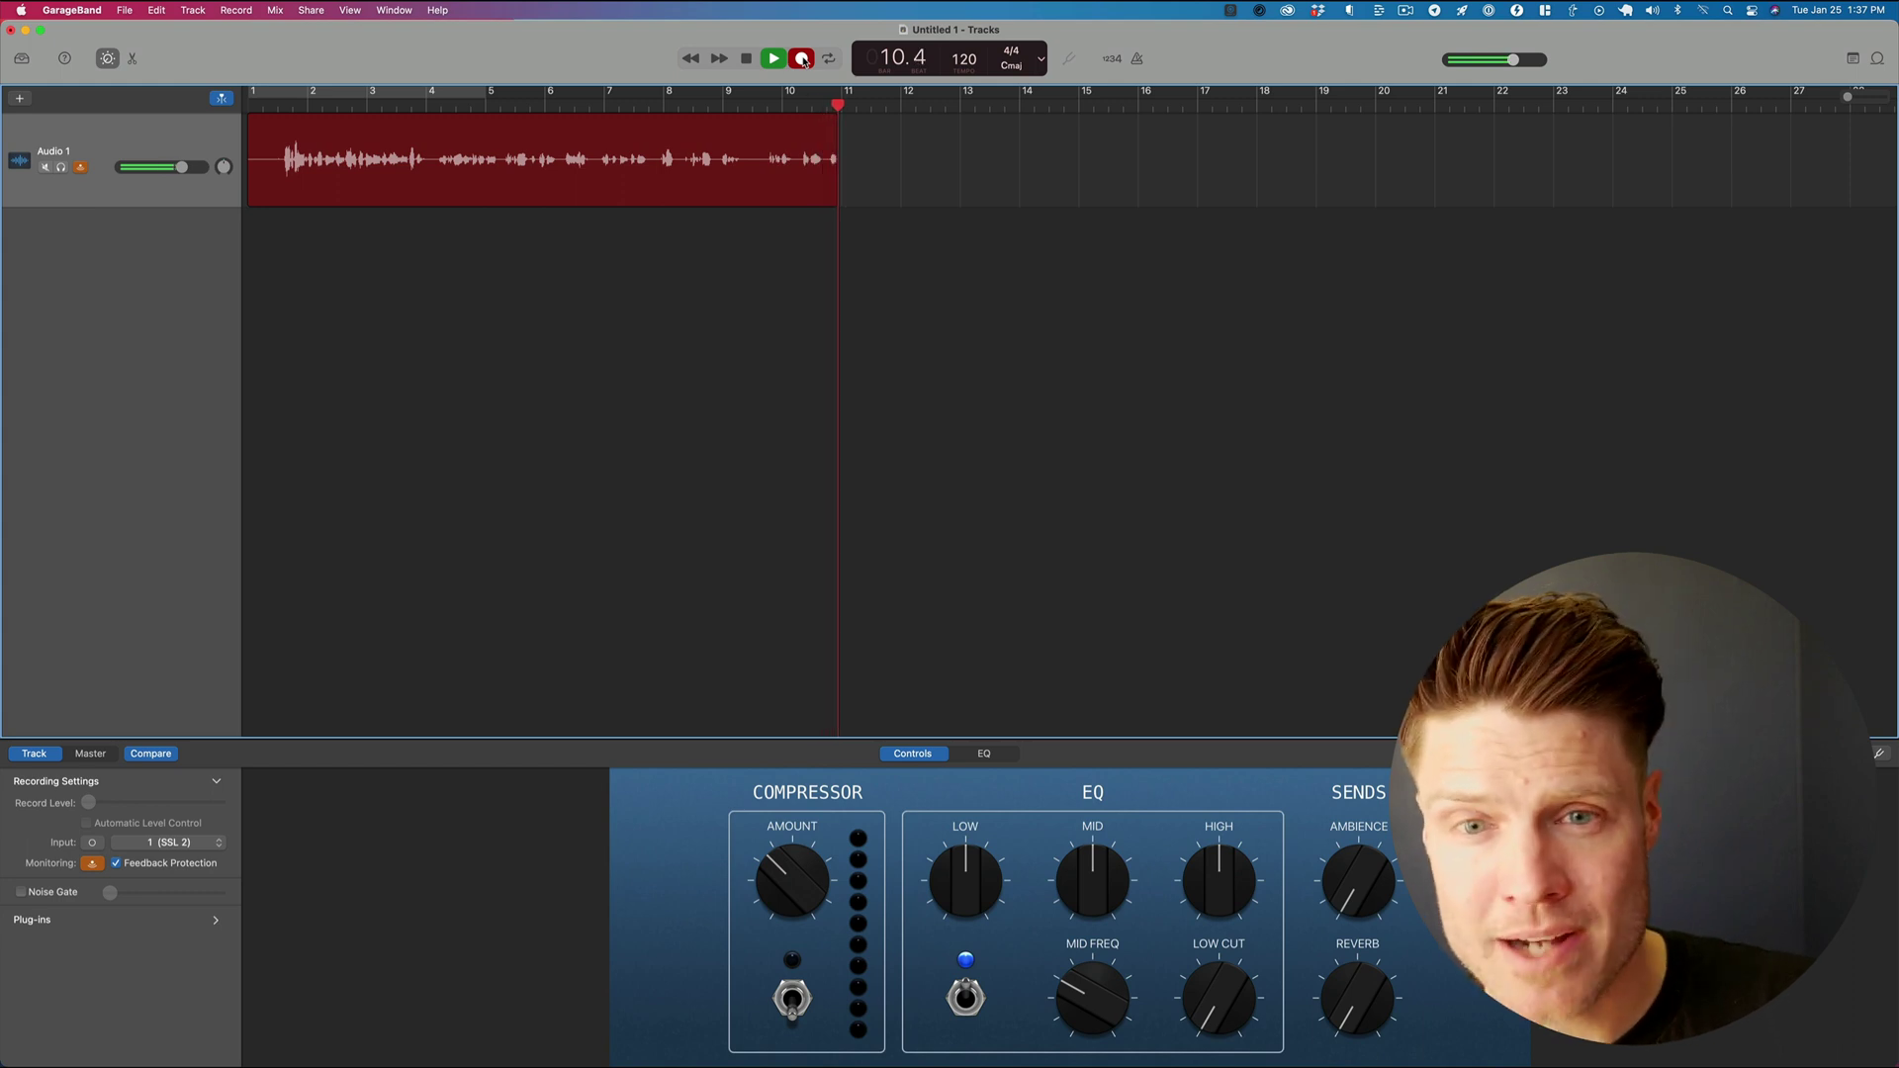
pyautogui.click(747, 59)
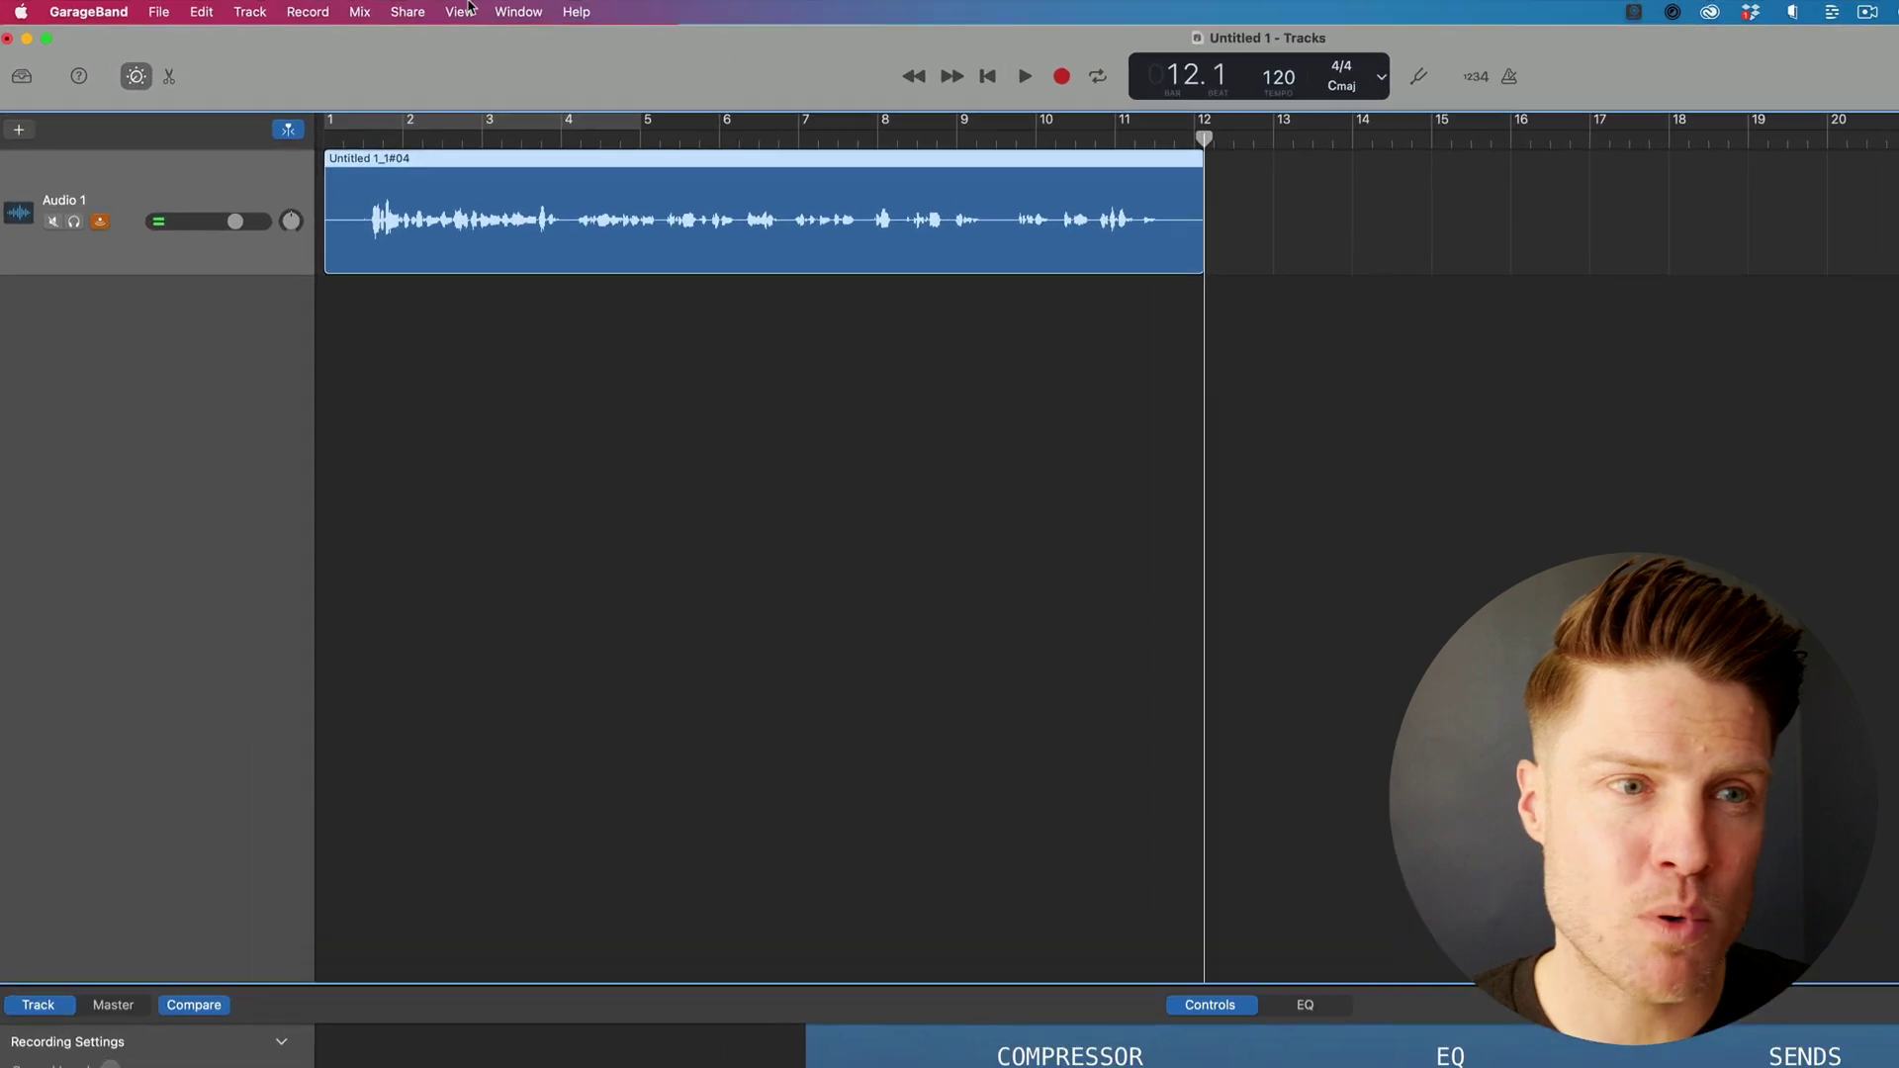
# - Export the song to the Desktop as 'trailer', a Medium Quality 128 kBit/s MP3
pyautogui.click(314, 9)
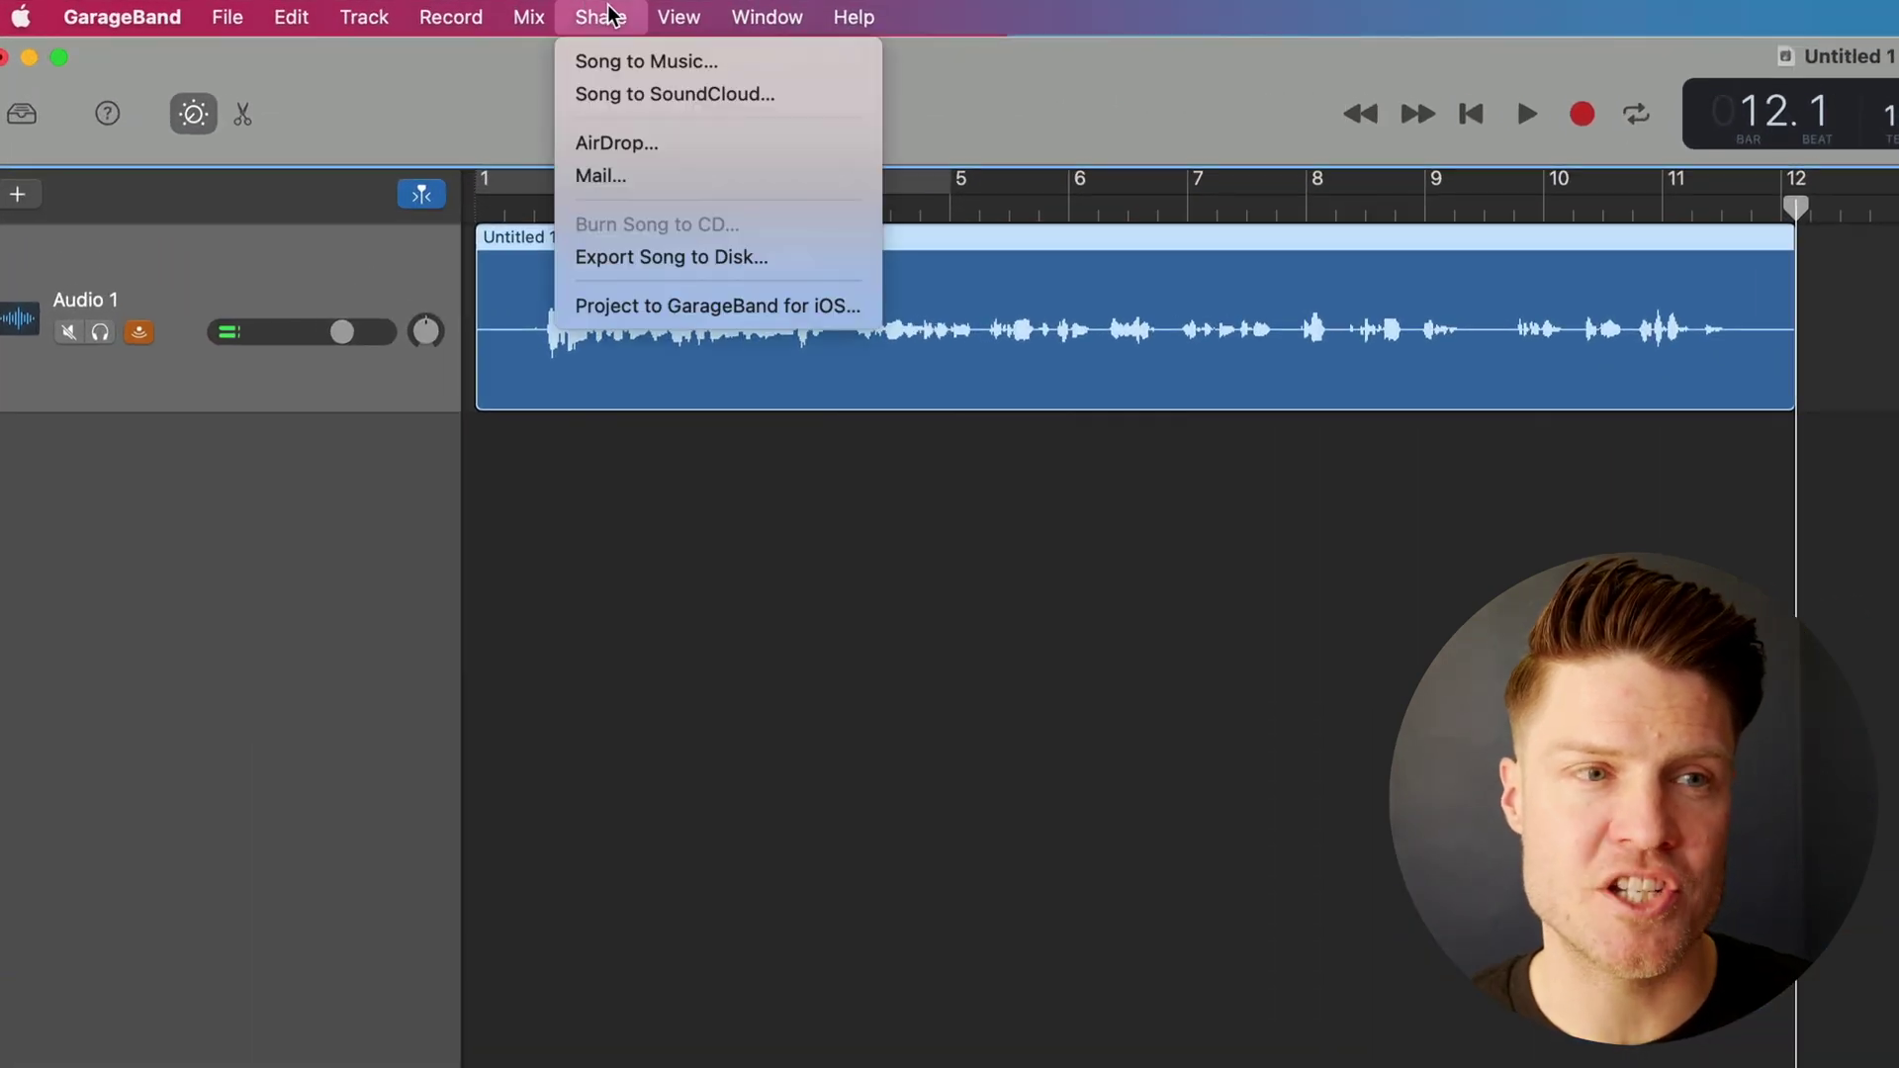
pyautogui.click(644, 259)
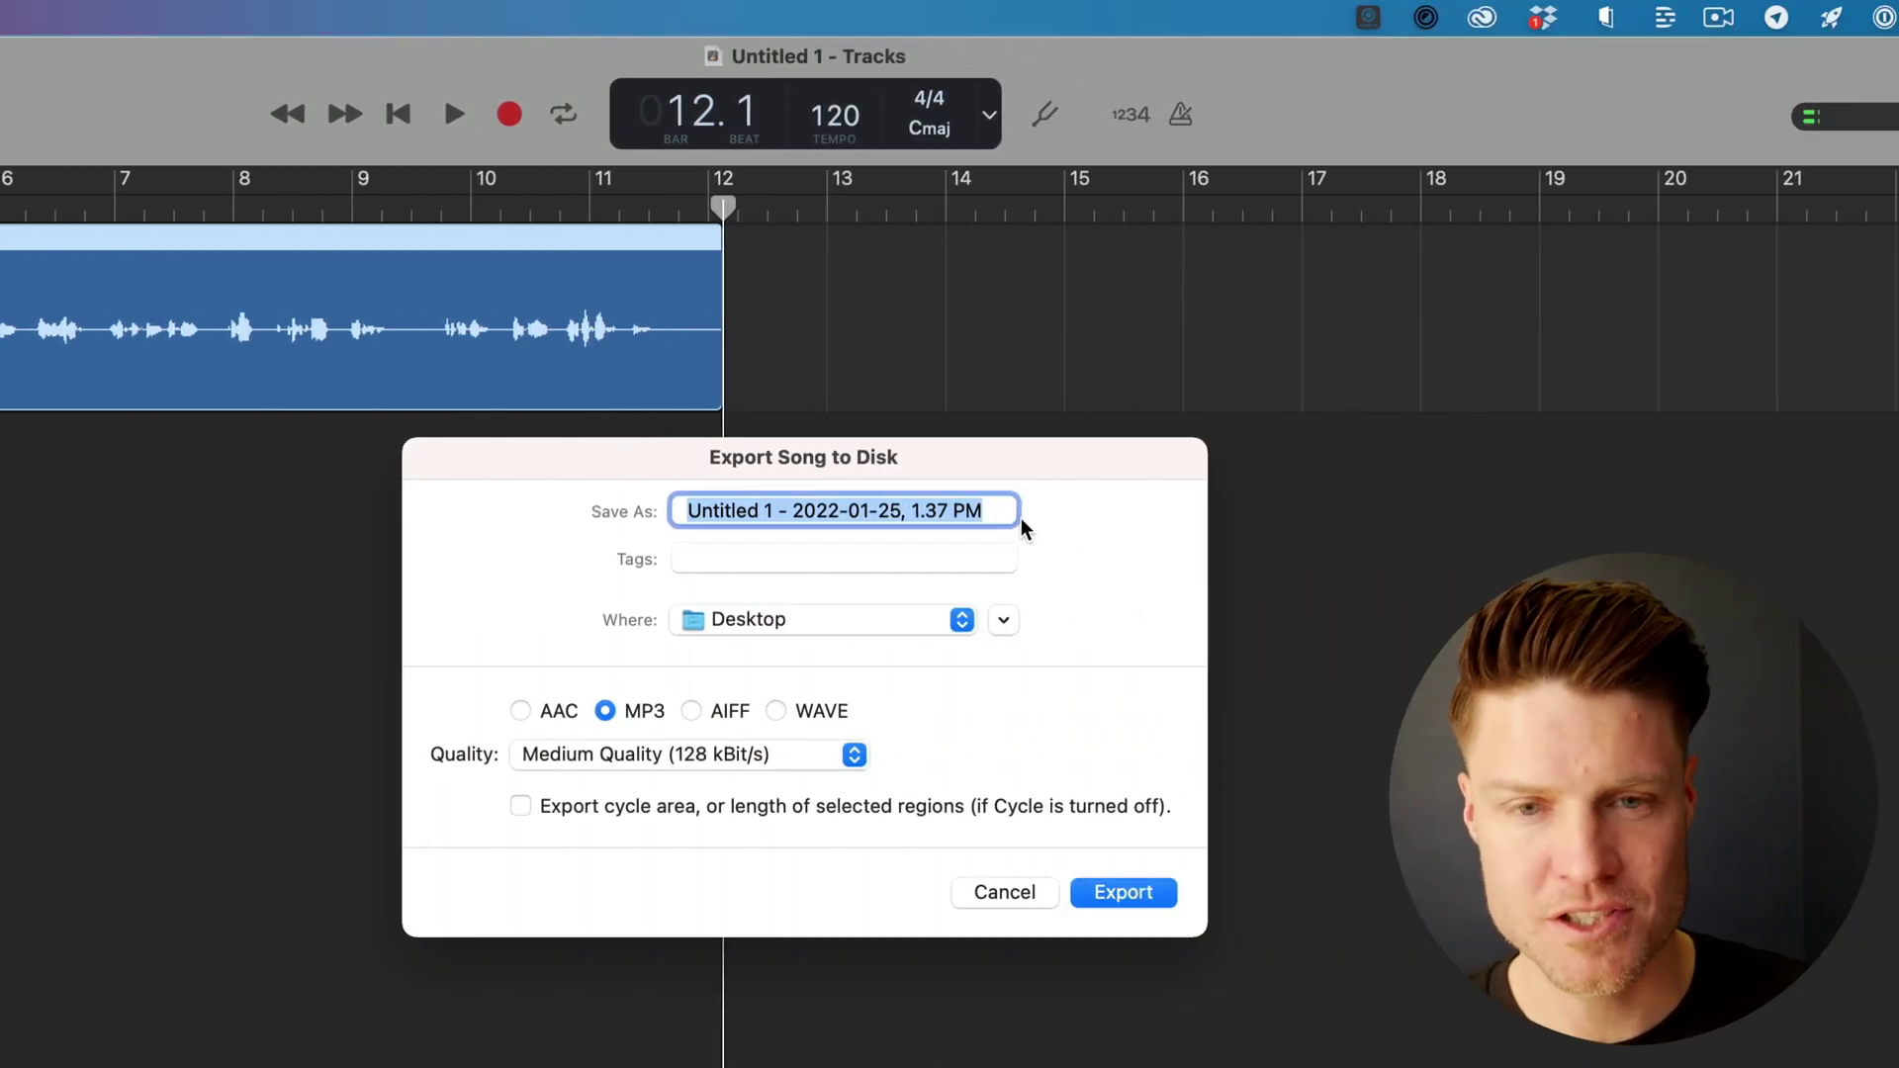
pyautogui.write('trailer')
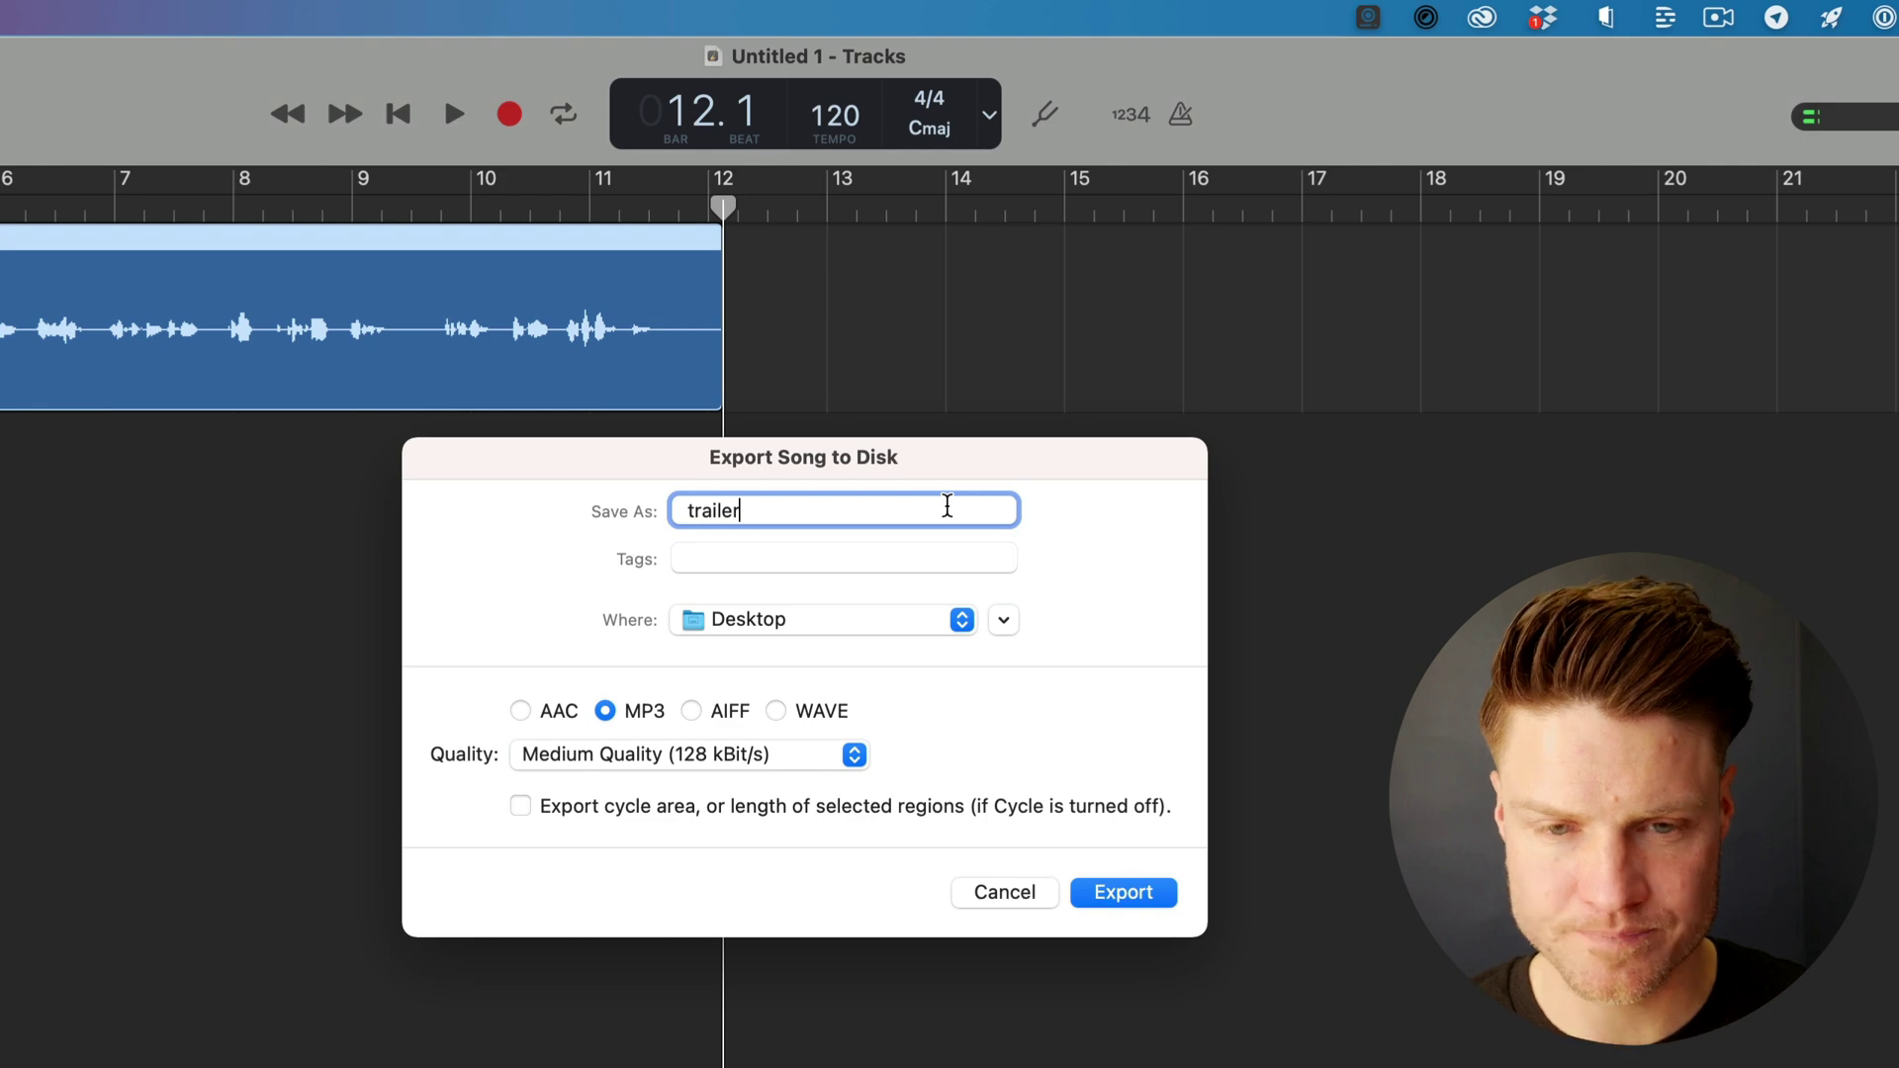
pyautogui.click(612, 748)
pyautogui.click(1015, 762)
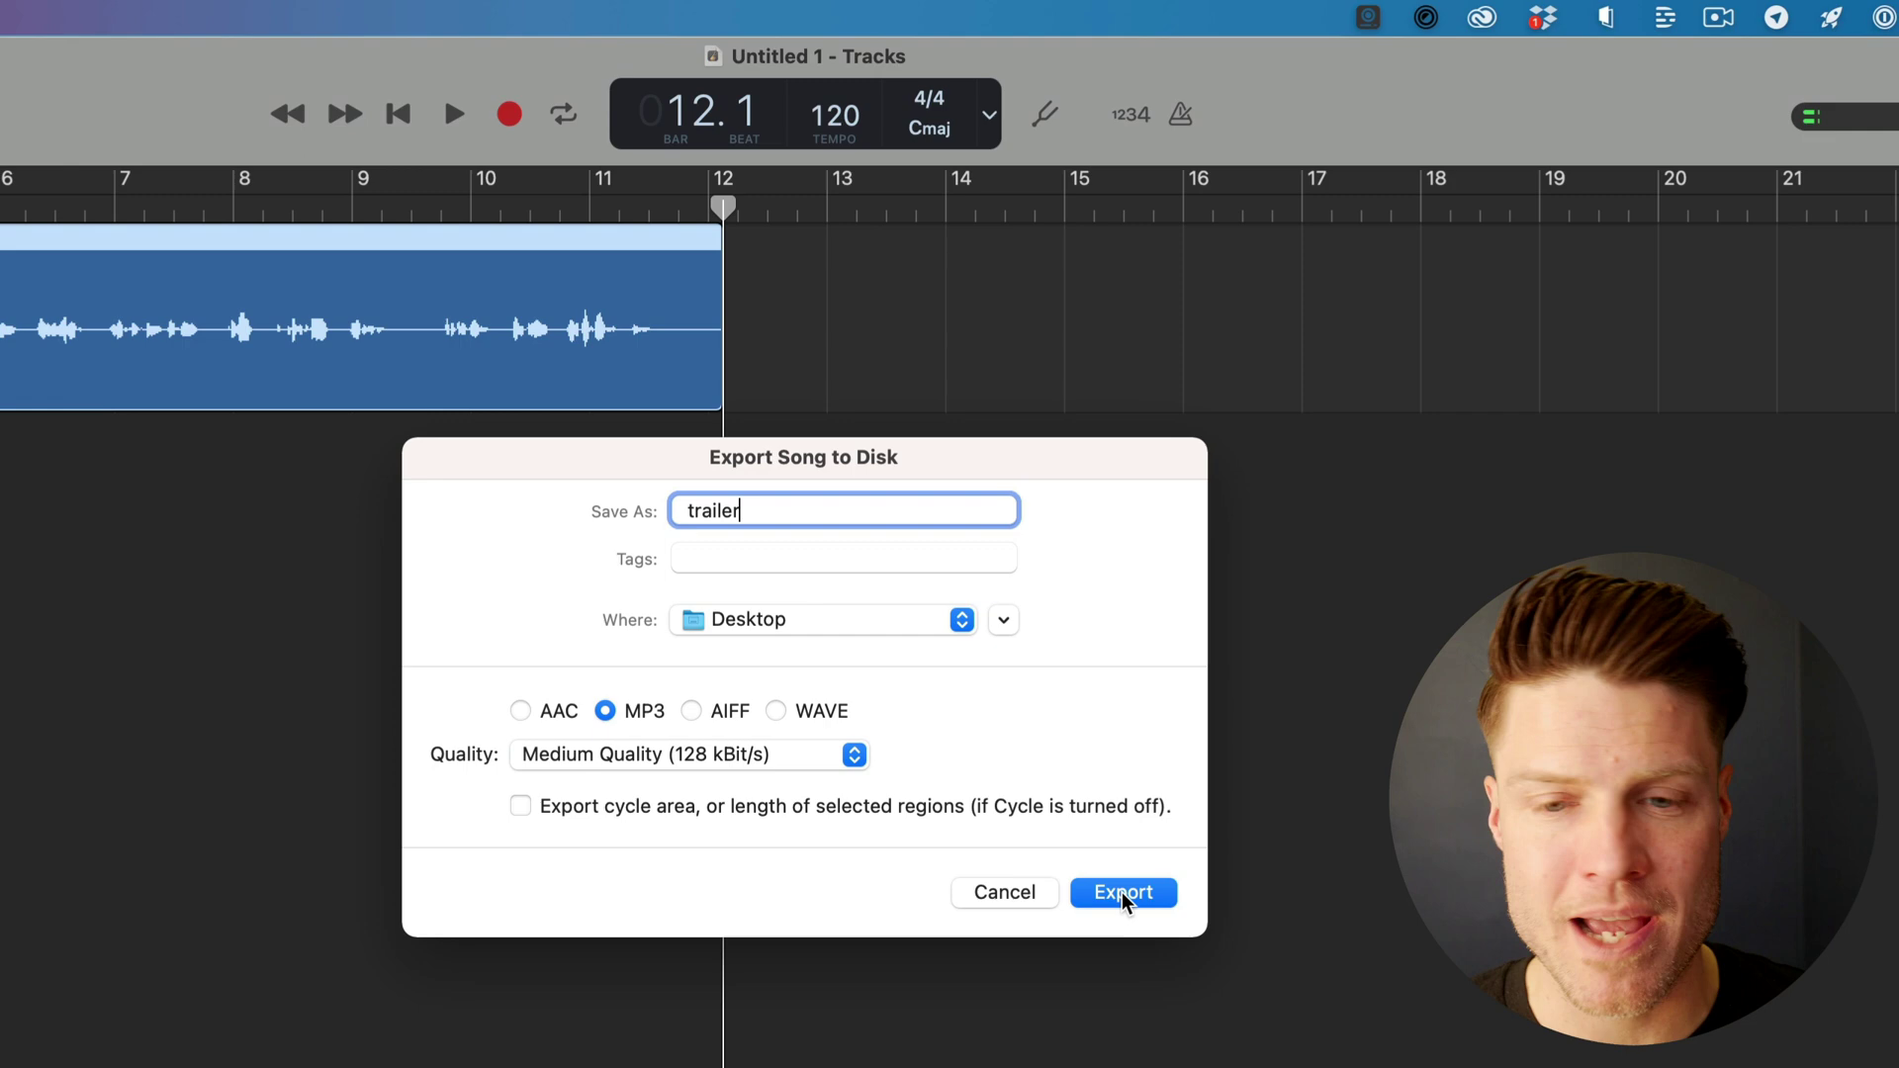
pyautogui.click(1124, 894)
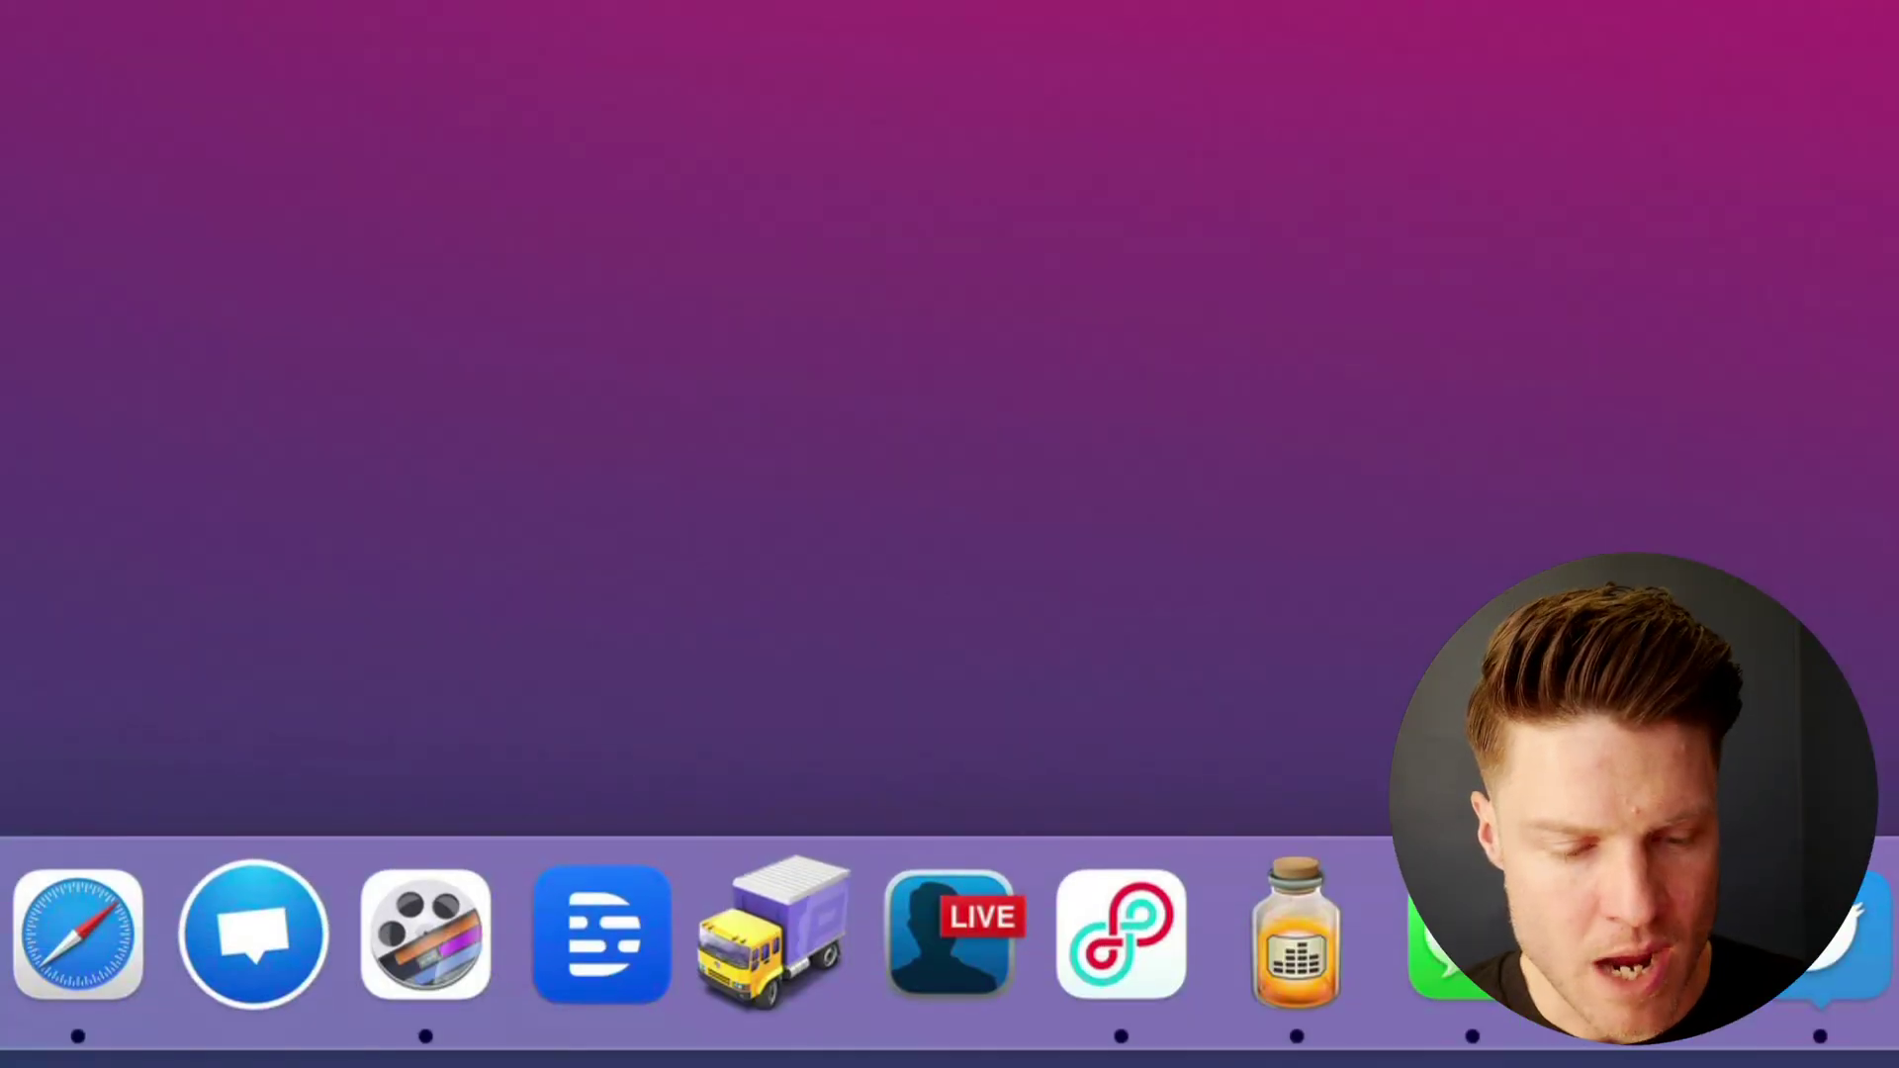
# - Launch Descript and create a new project named 'Trailer episode'
pyautogui.click(580, 939)
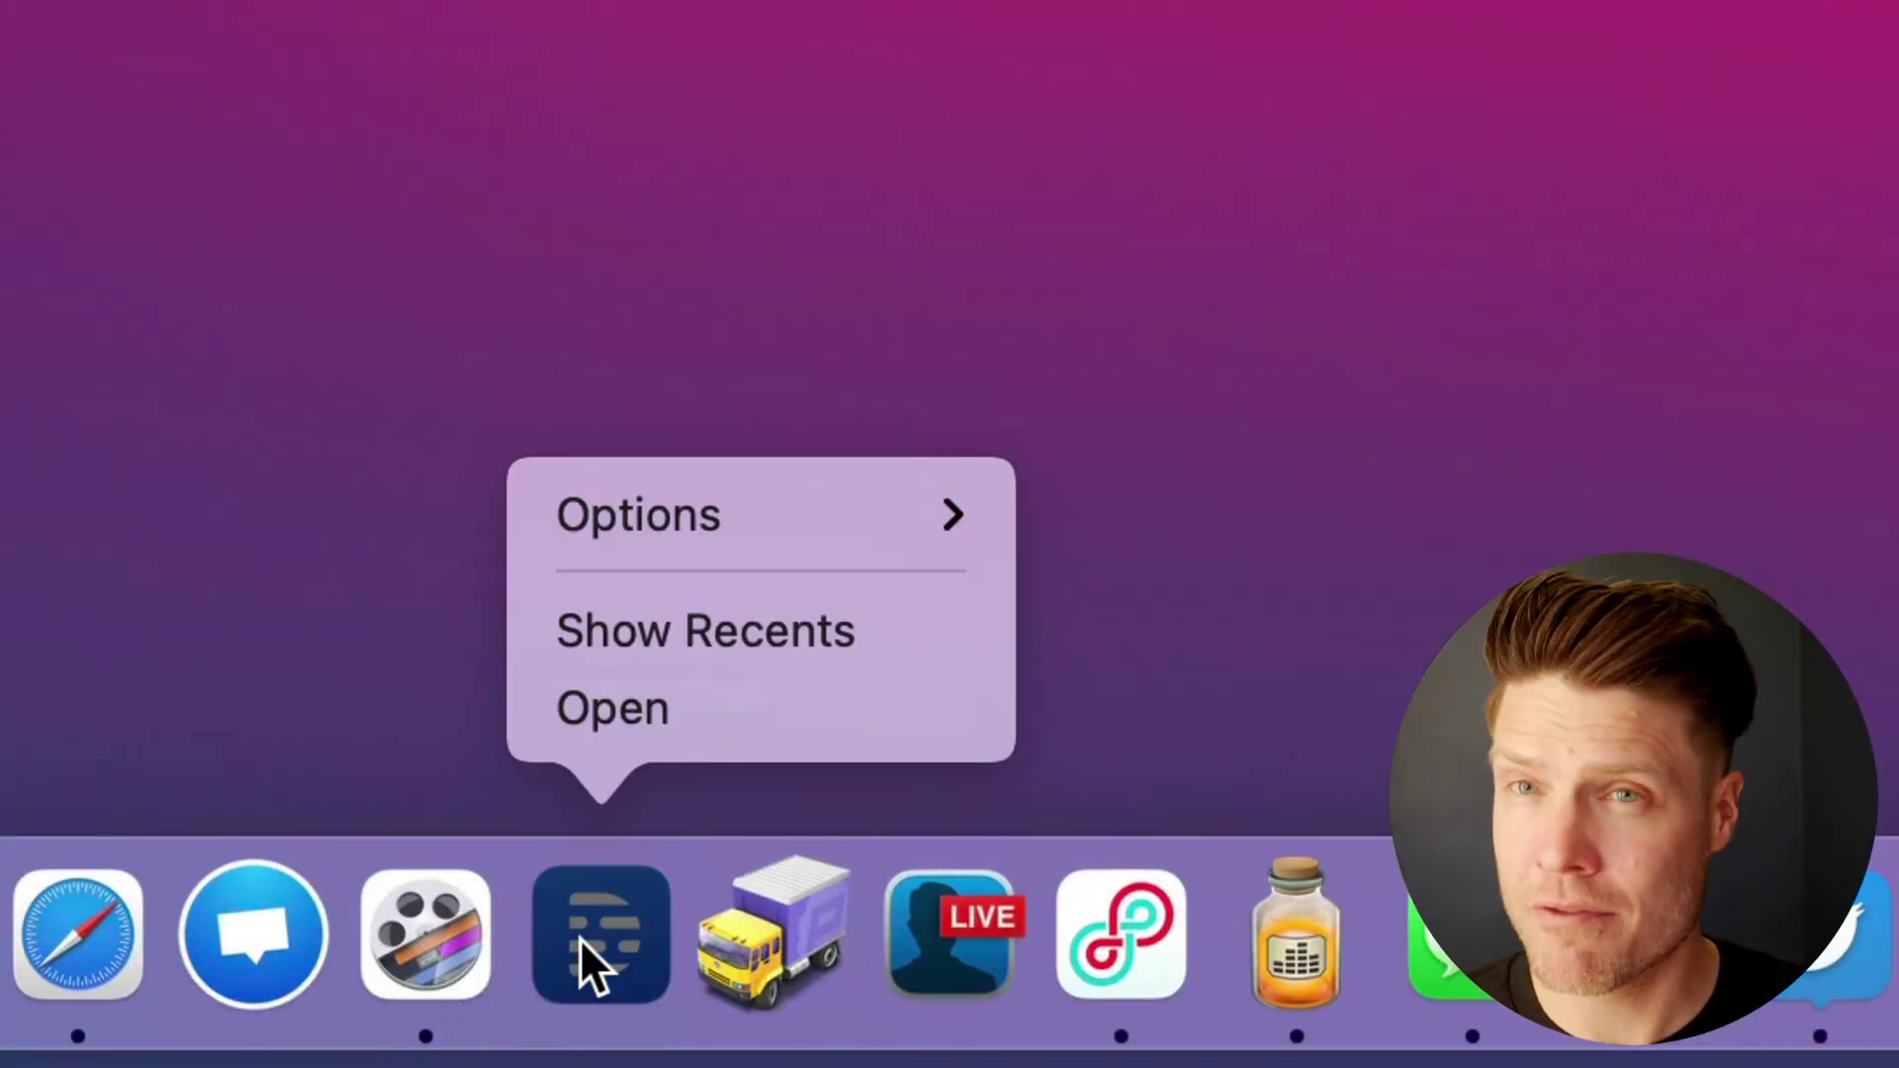
pyautogui.click(584, 1033)
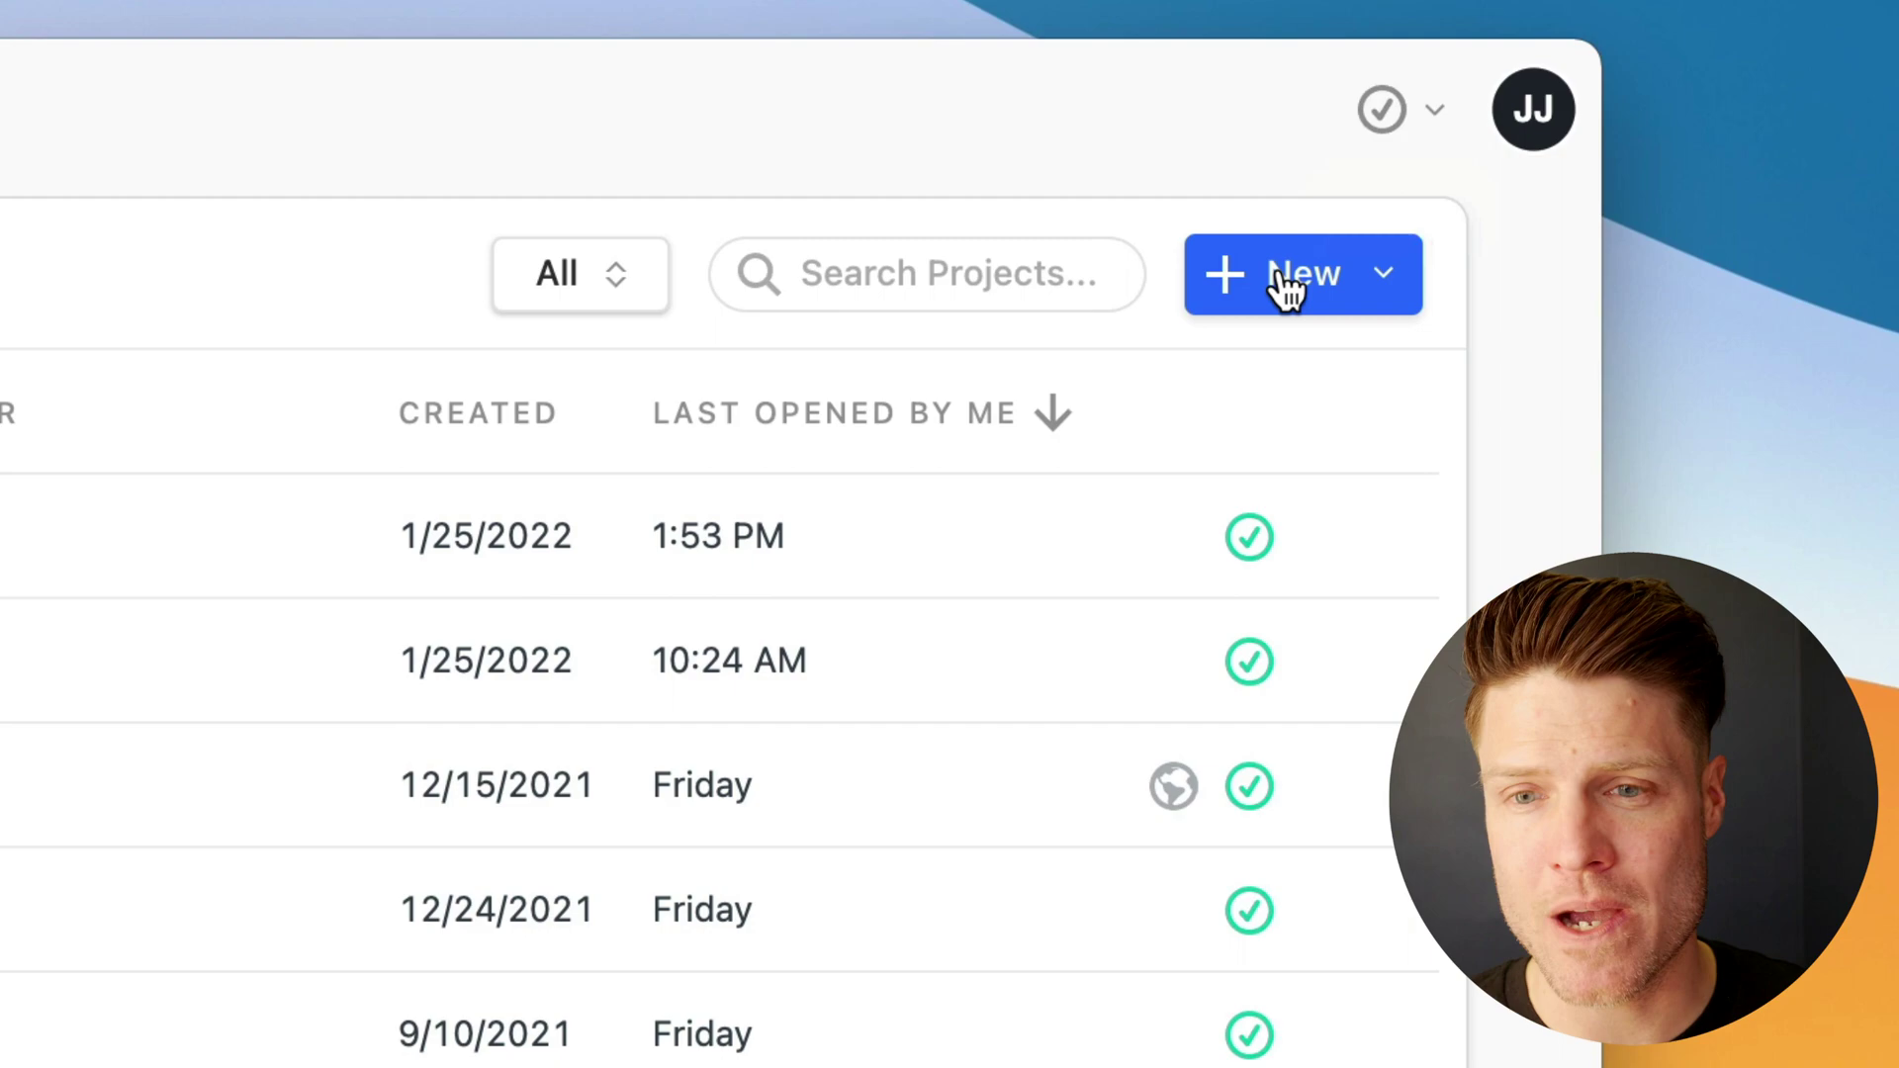
pyautogui.click(1286, 289)
pyautogui.click(1274, 373)
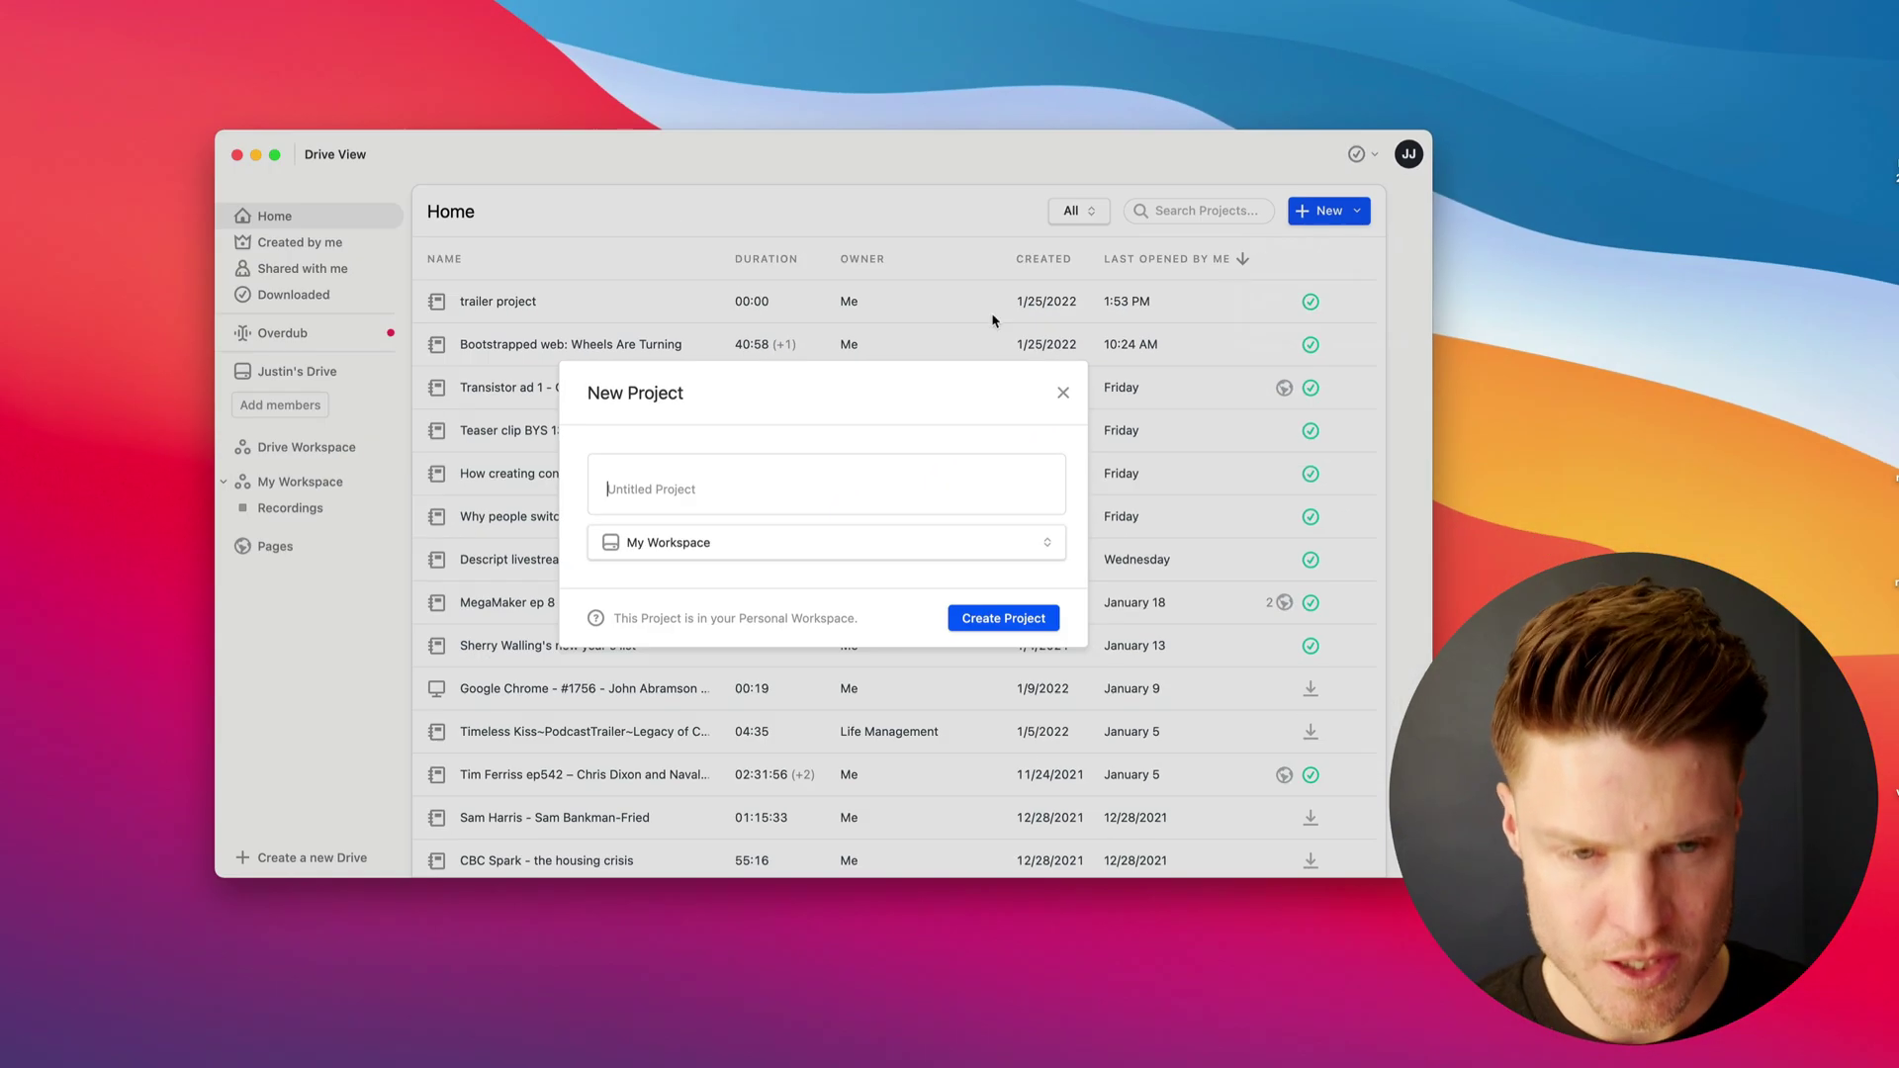
pyautogui.write('Trailer')
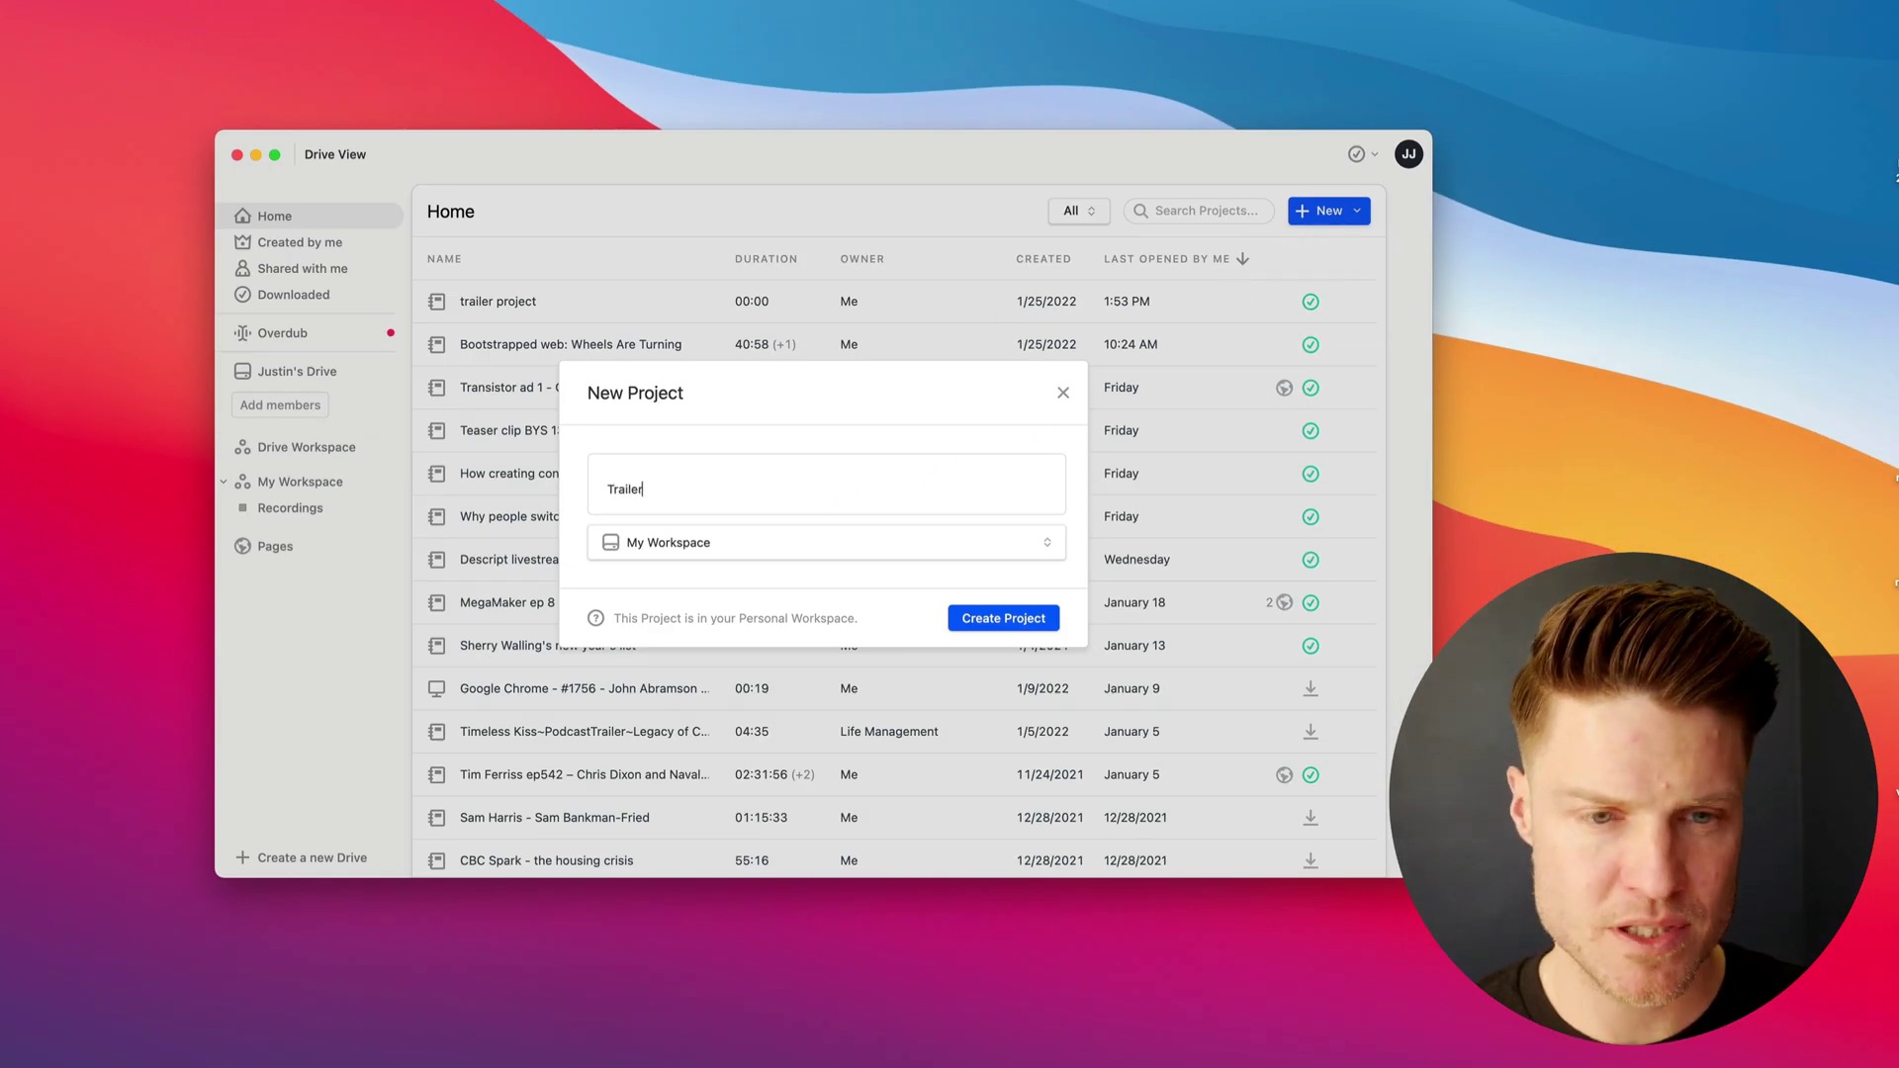
pyautogui.write(' episode')
pyautogui.press('Return')
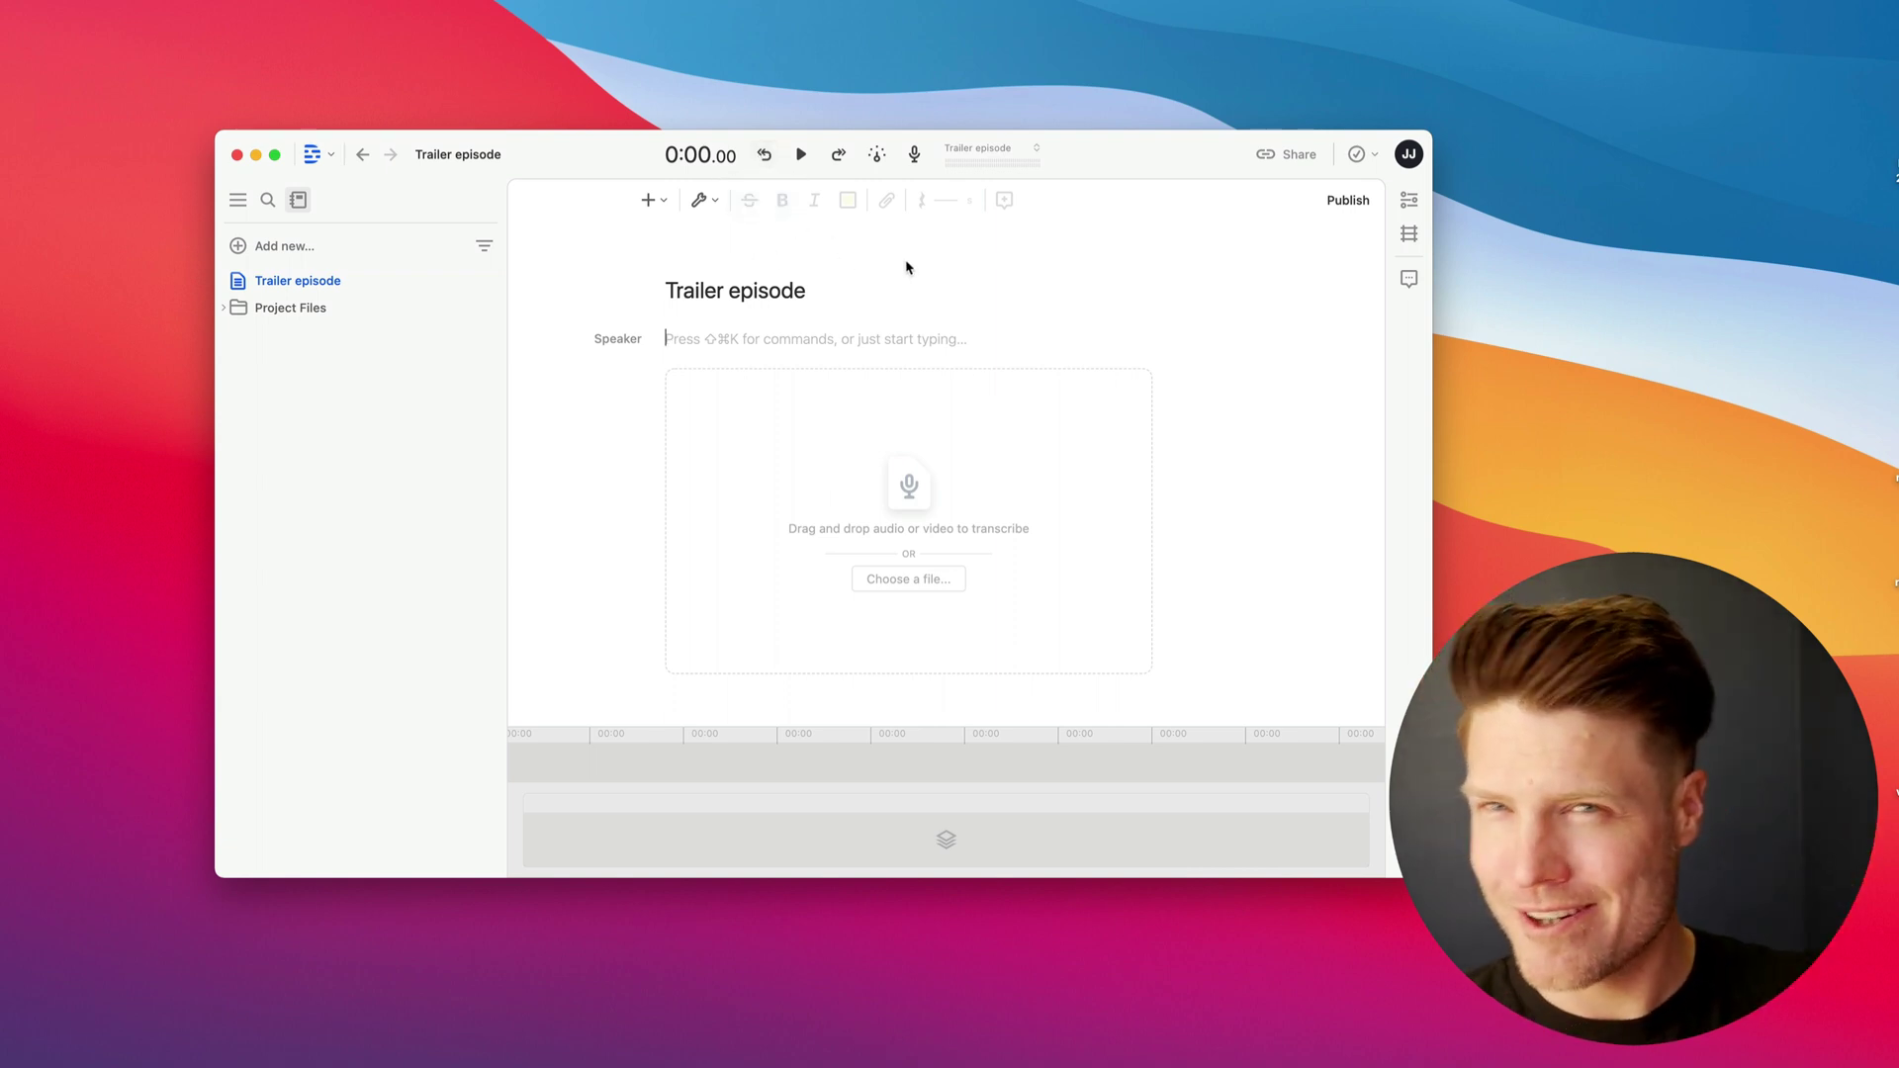
# - Insert an Audio Recording and record the spoken trailer into the Trailer episode script
pyautogui.click(664, 204)
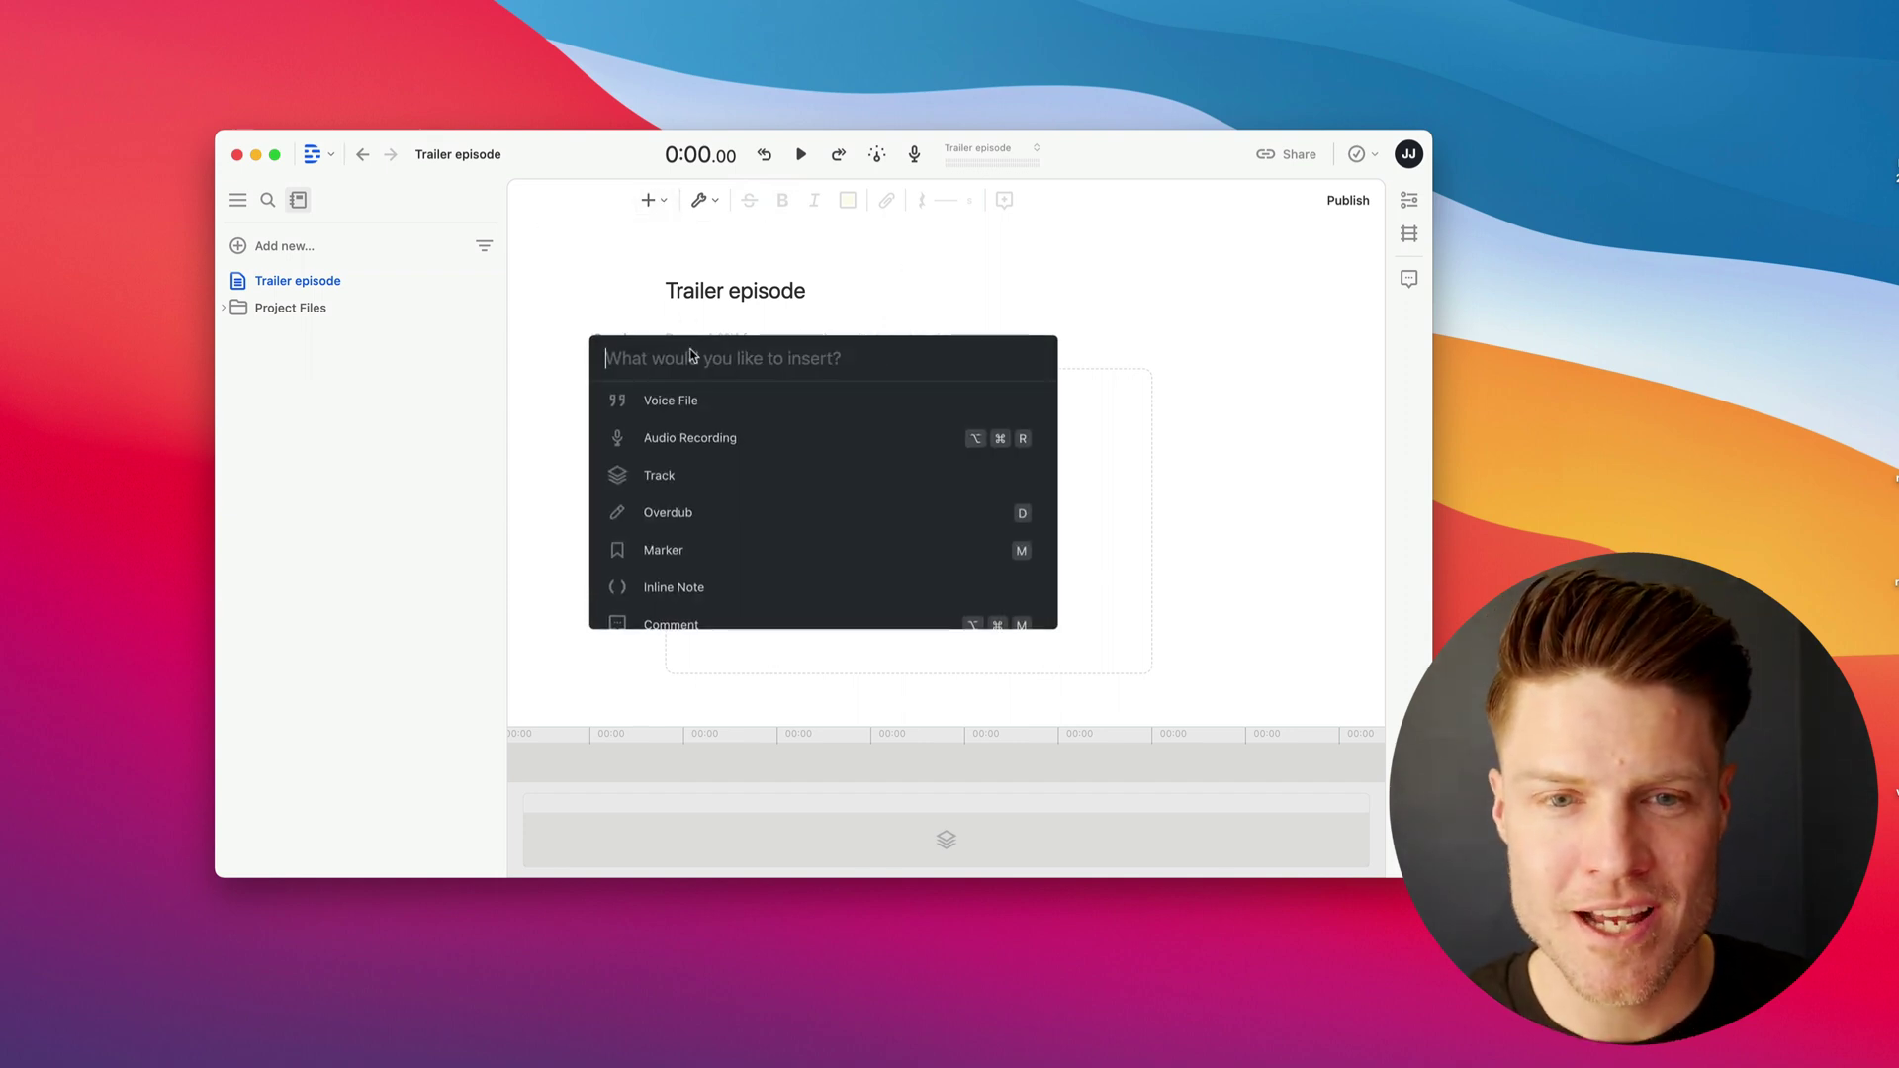
pyautogui.click(712, 438)
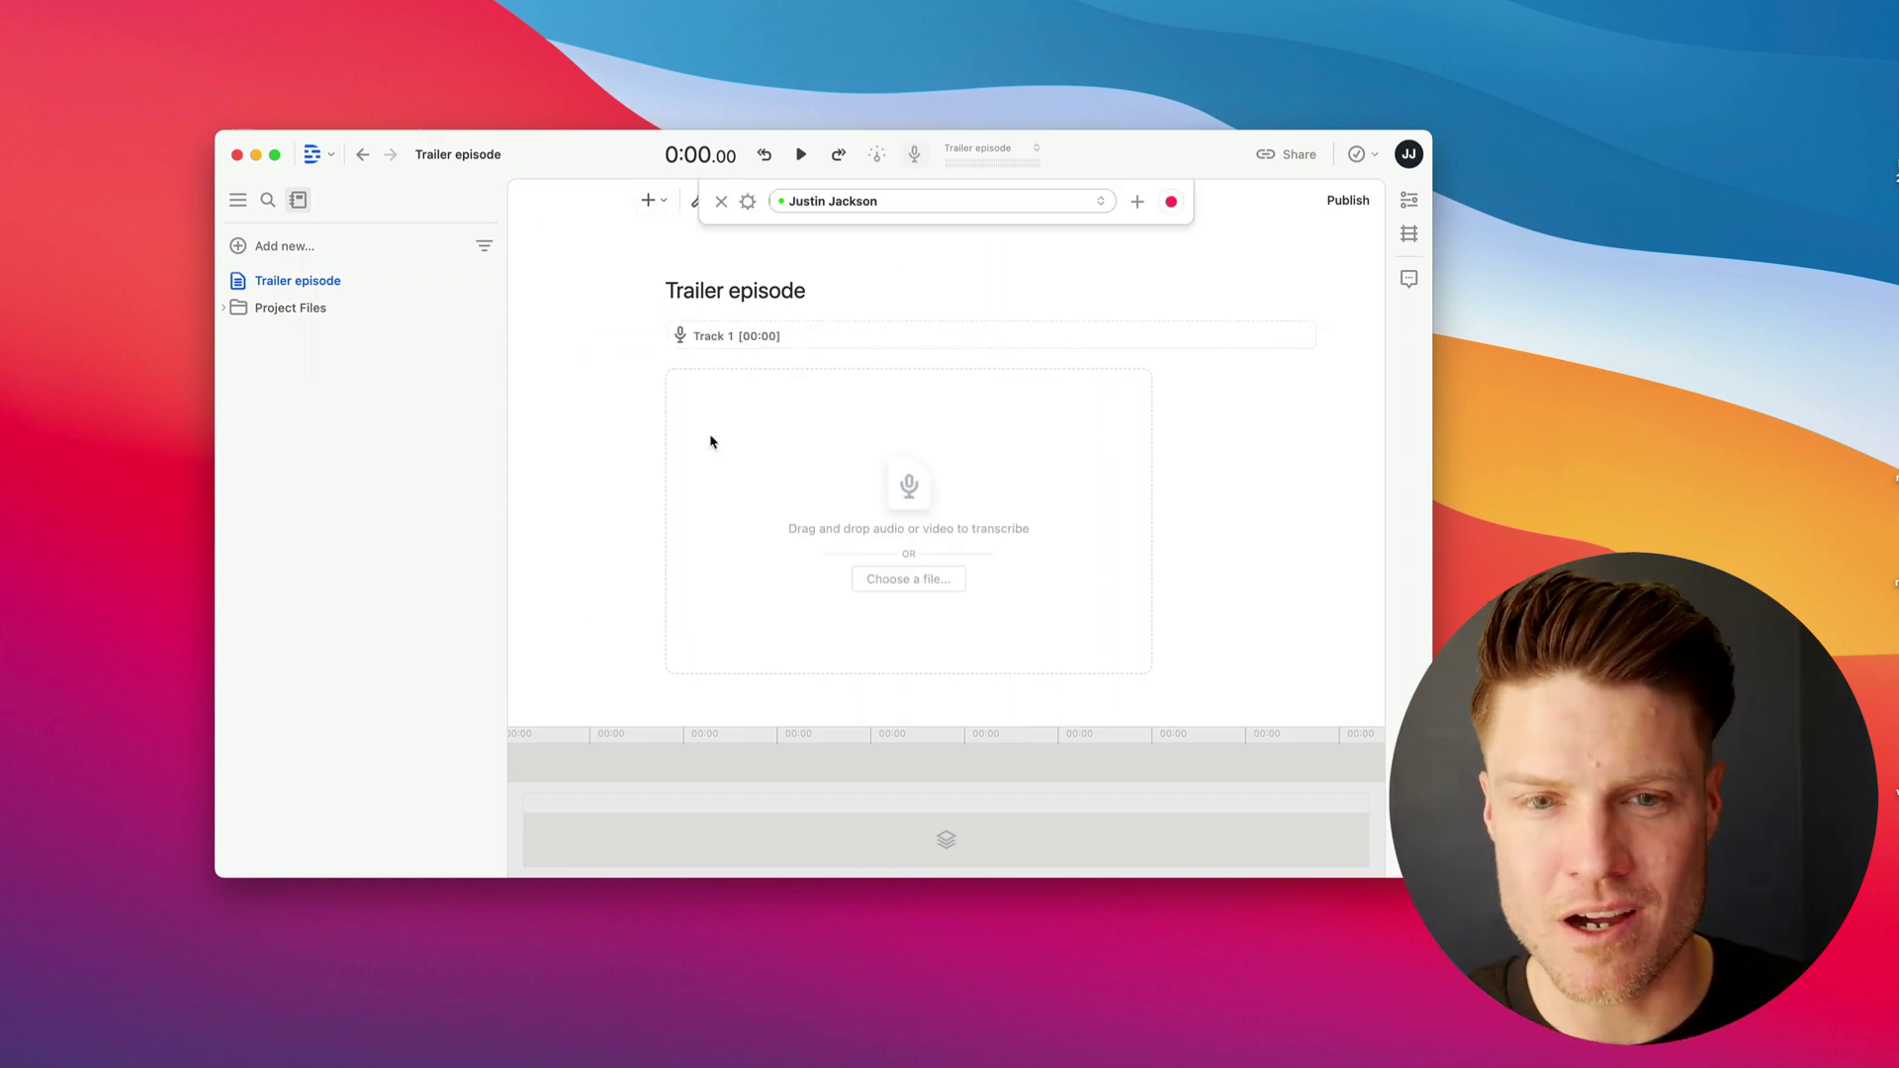
pyautogui.click(1172, 203)
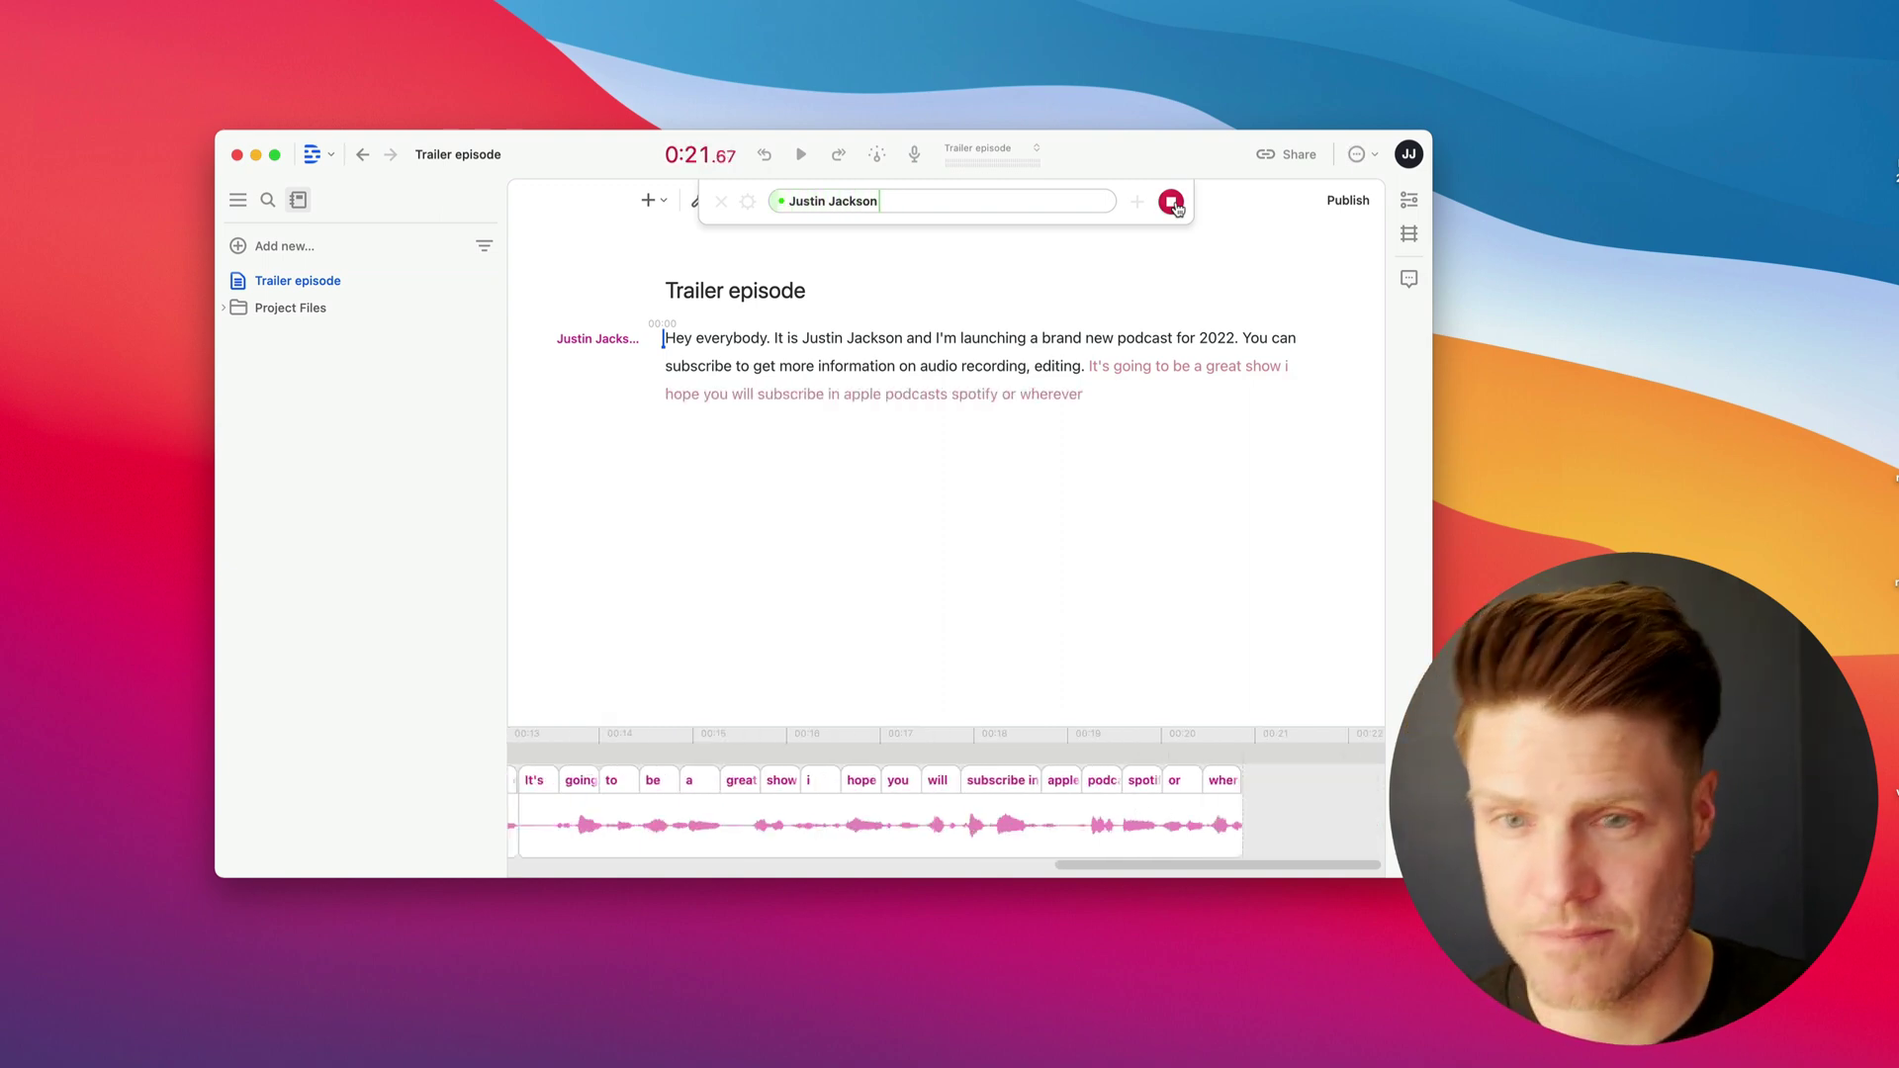
pyautogui.click(1172, 203)
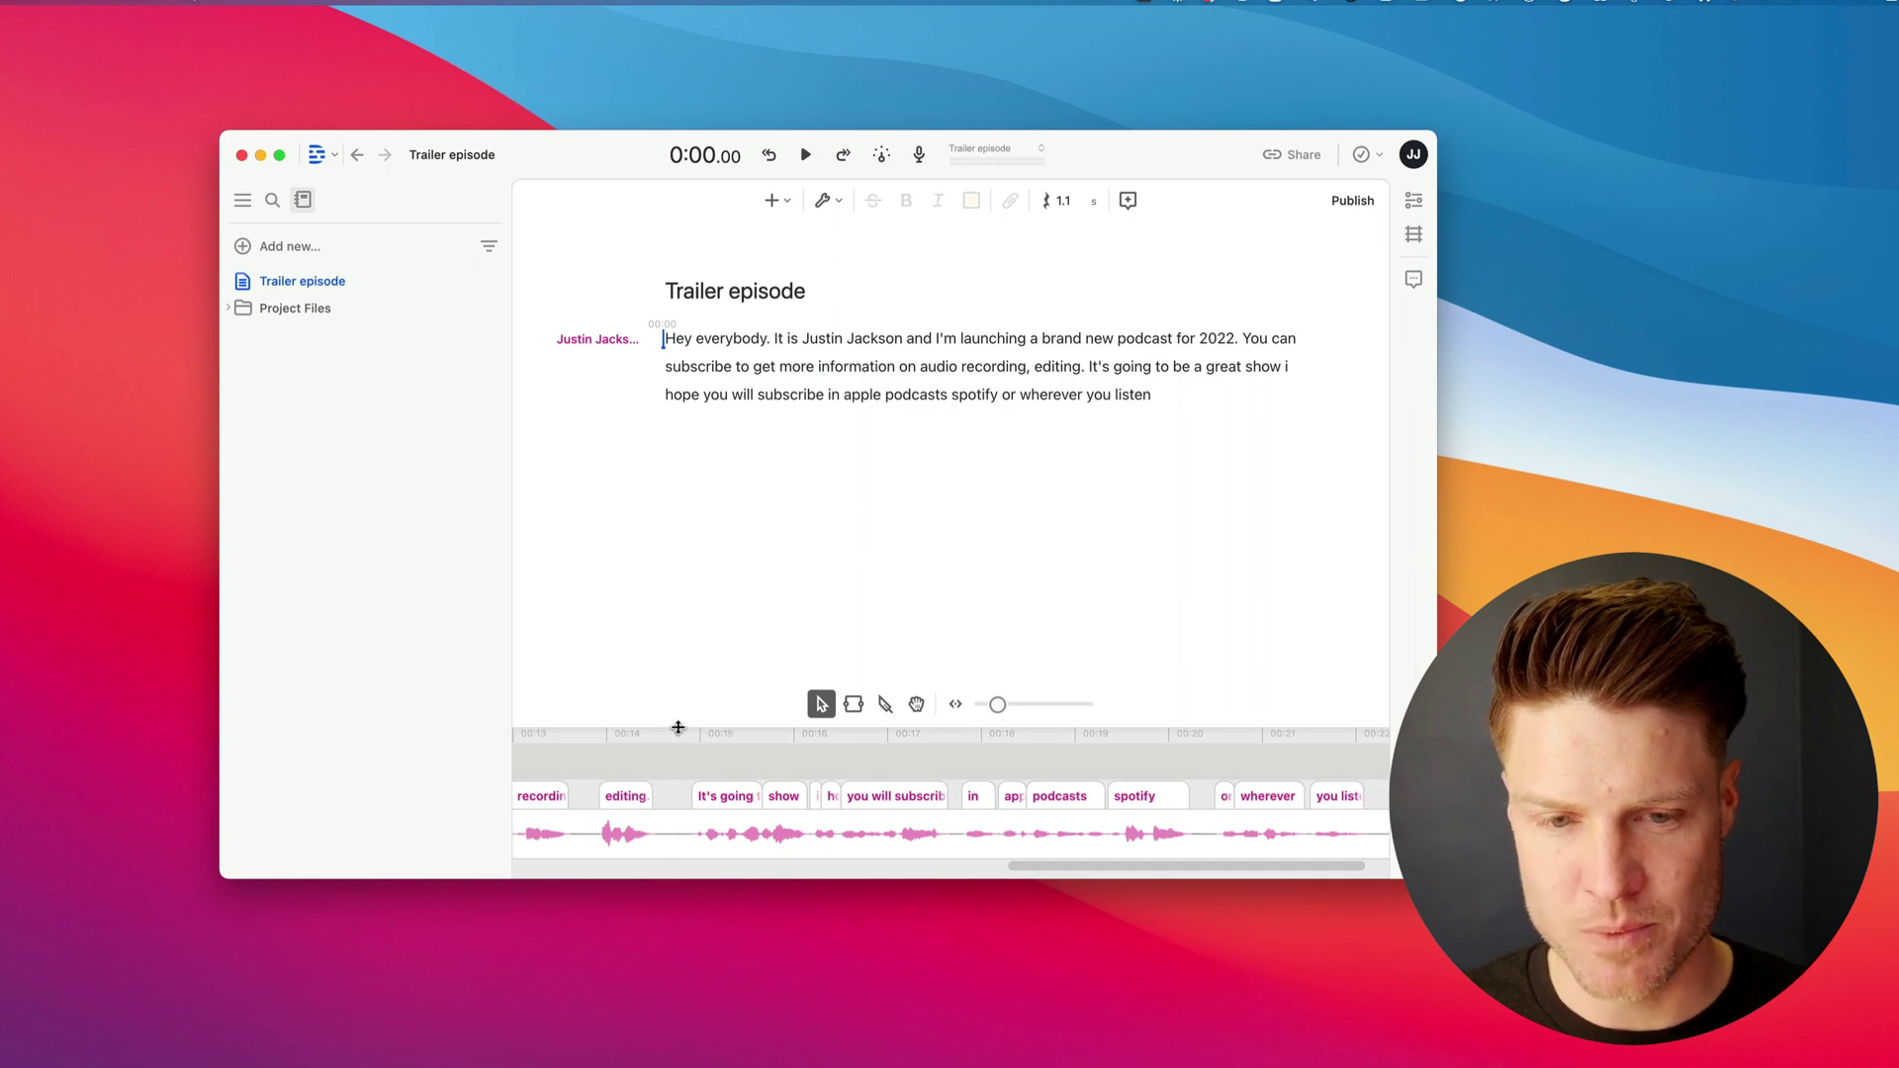
# - Make the timeline taller and undo an accidental blade split in the spotify clip
pyautogui.moveTo(677, 728); pyautogui.dragTo(673, 538)
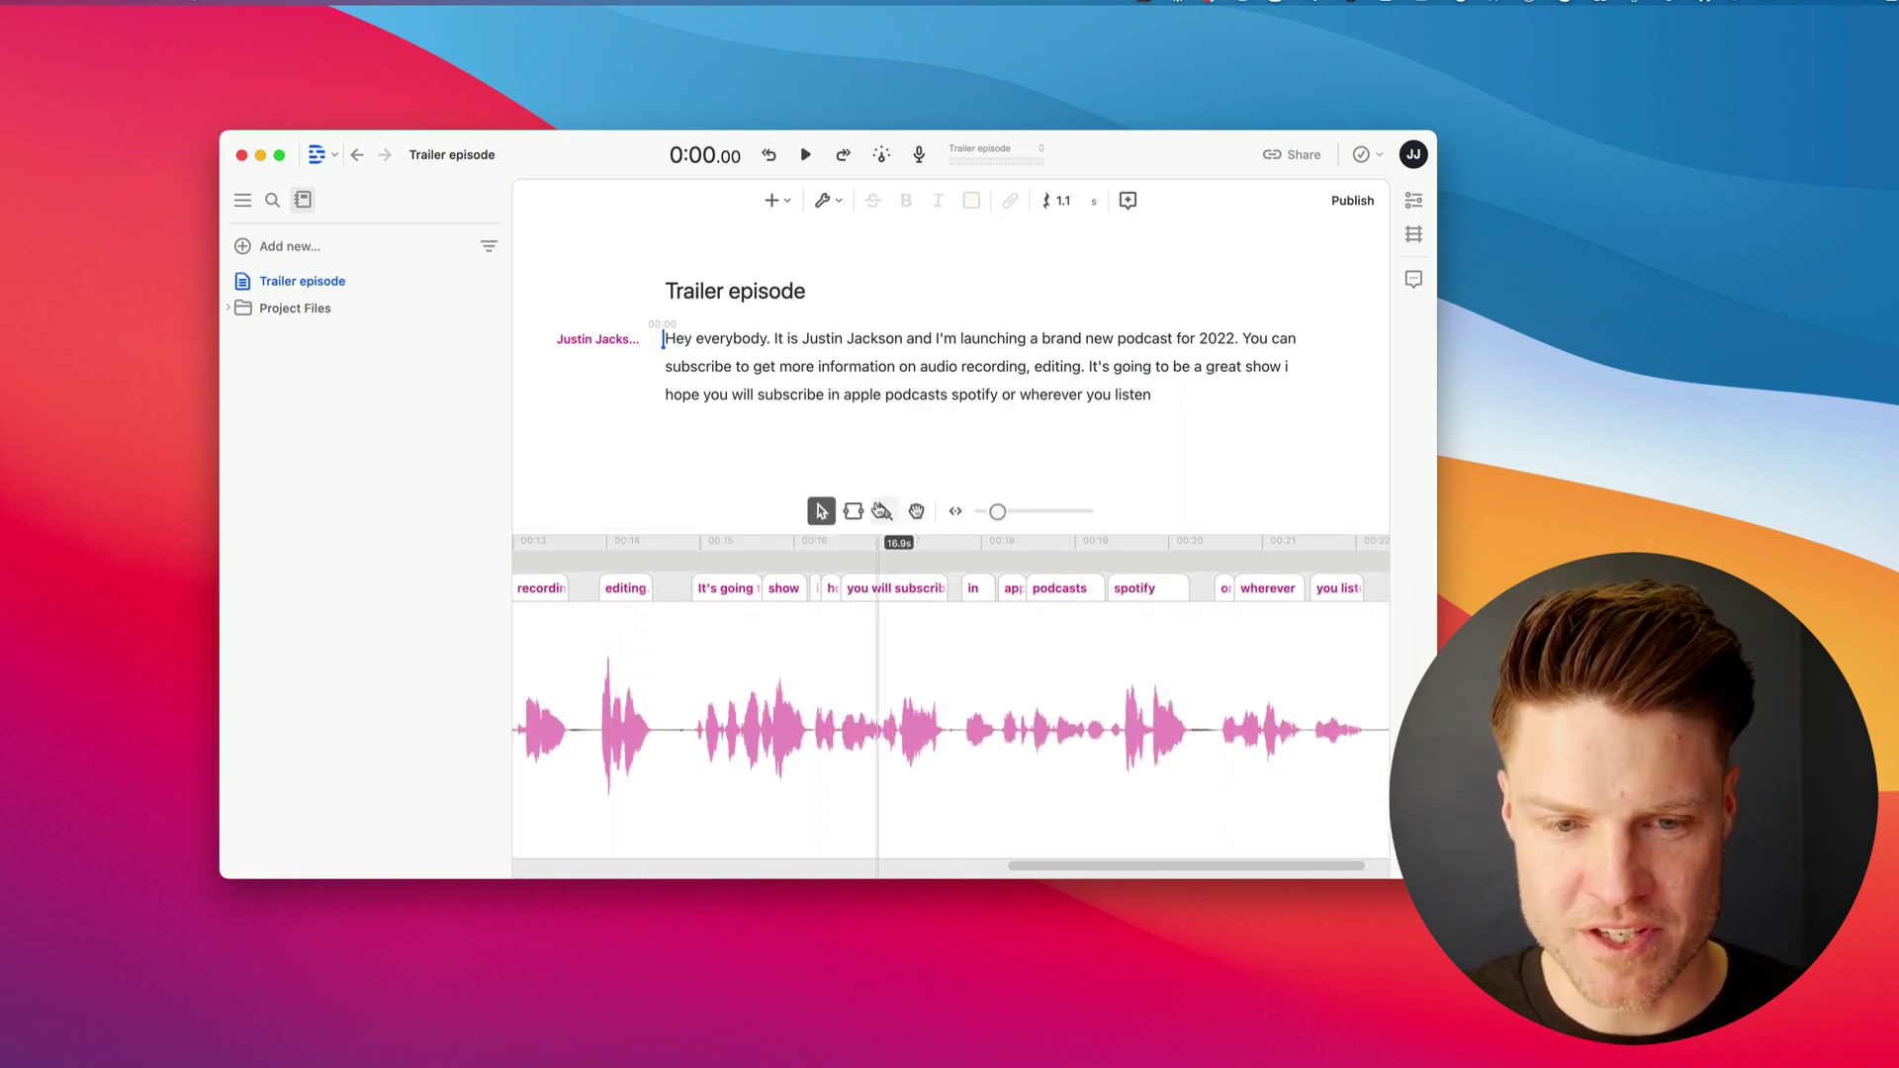
pyautogui.click(883, 511)
pyautogui.click(949, 606)
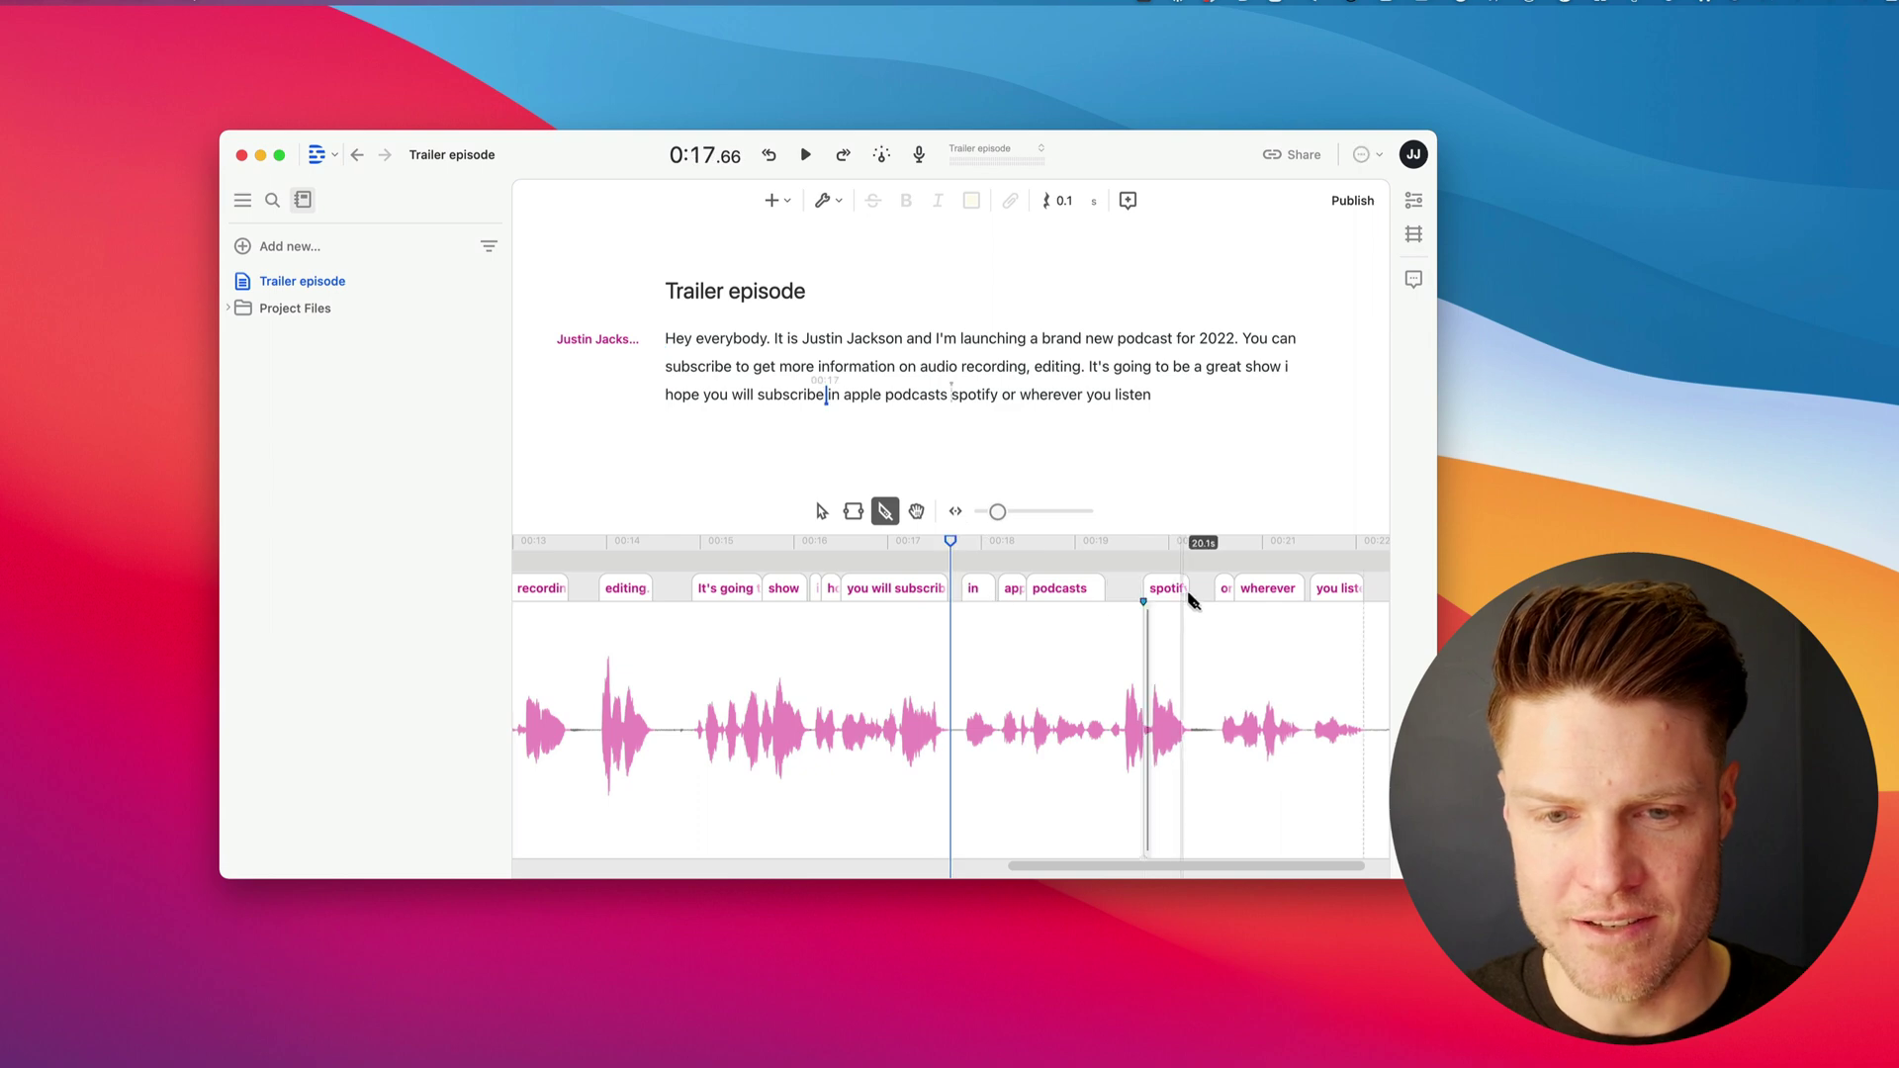
pyautogui.press('super+z')
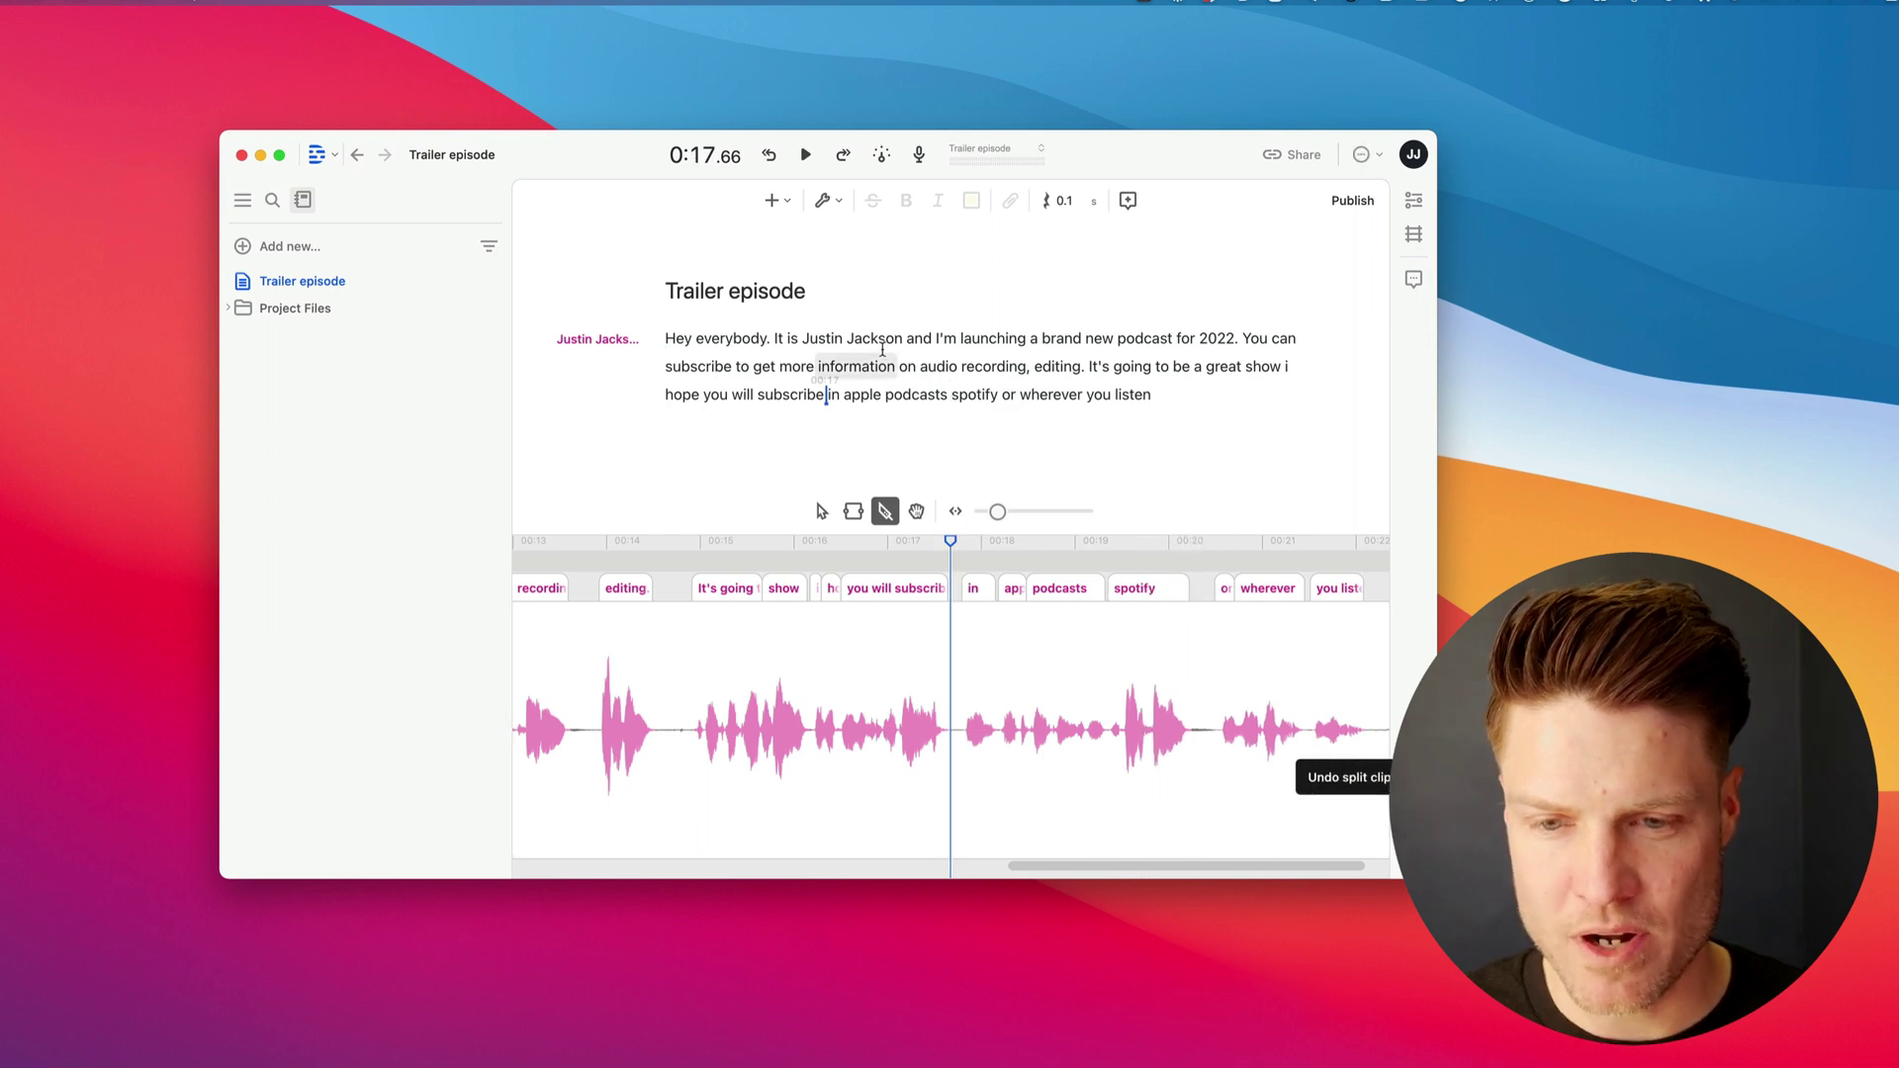
# - Delete the word 'spotify' from the transcript, restore it, and scroll back to the start
pyautogui.click(883, 348)
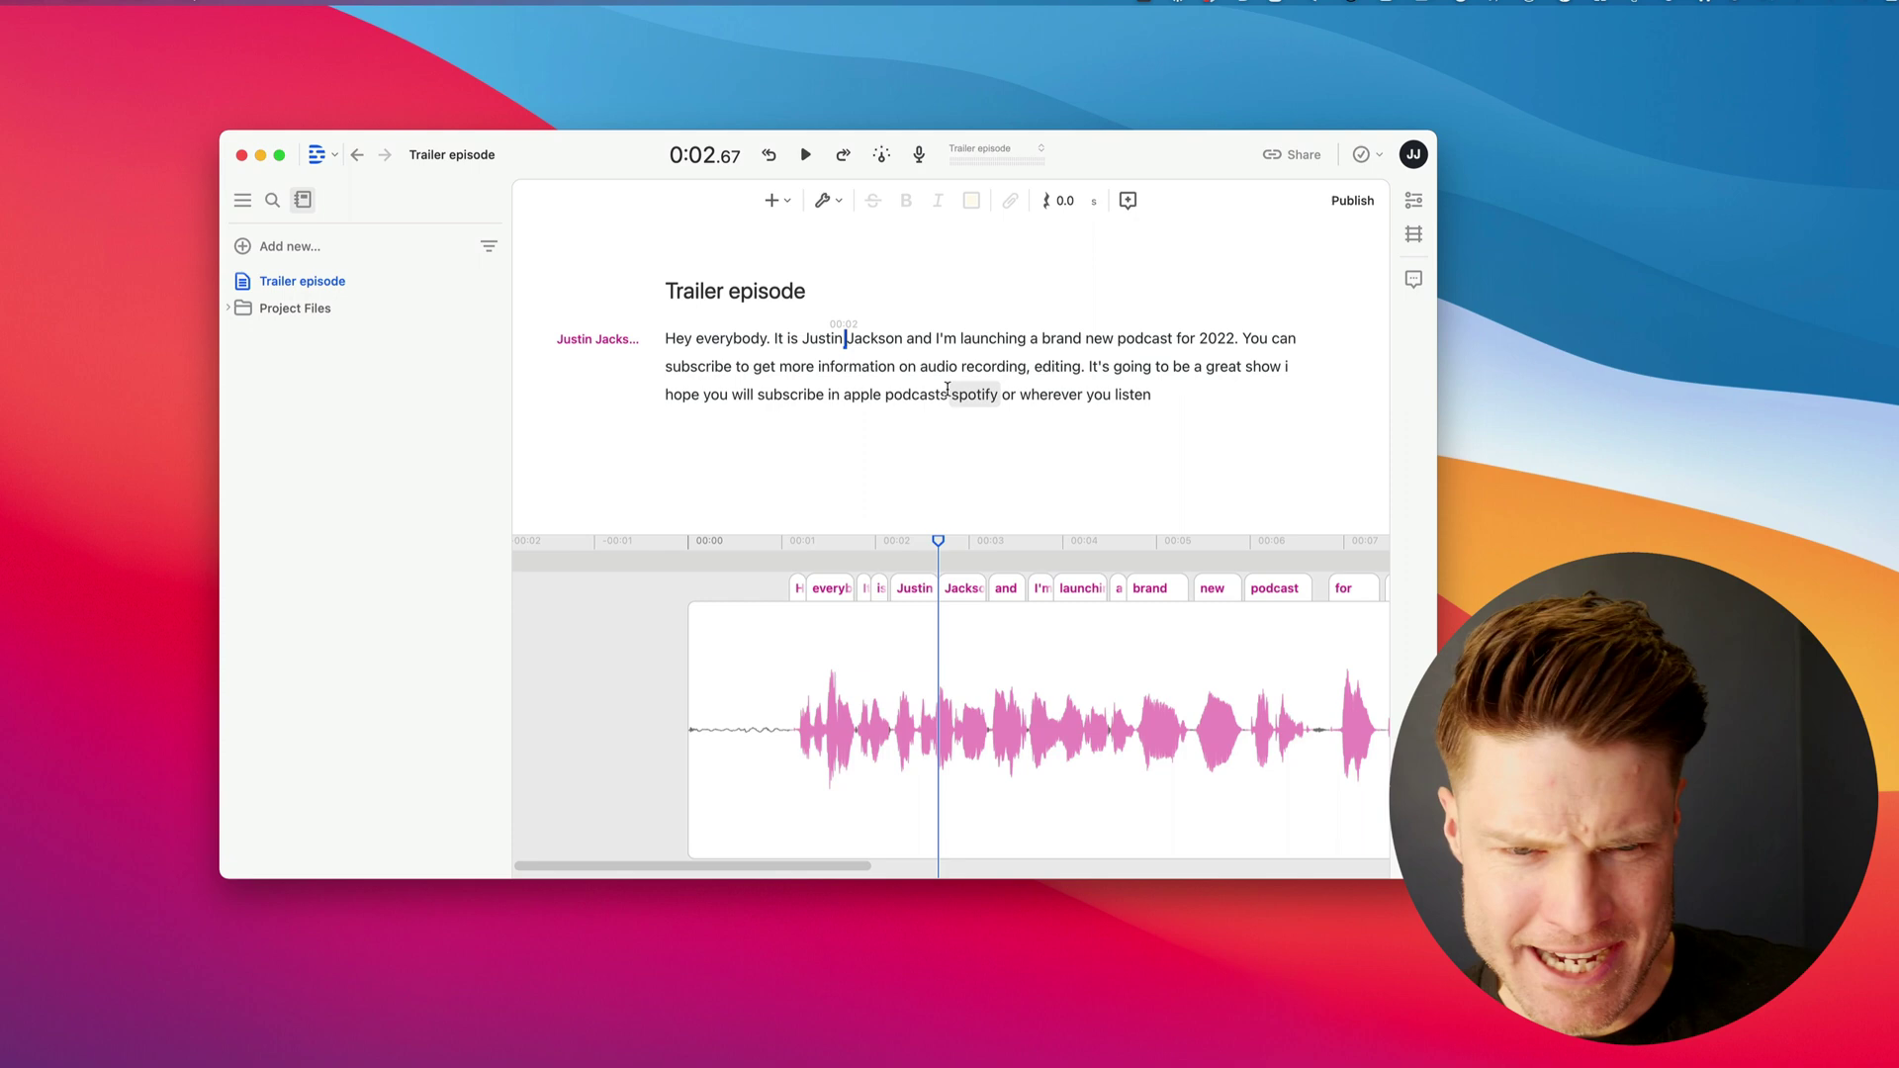
pyautogui.moveTo(947, 389); pyautogui.dragTo(1000, 391)
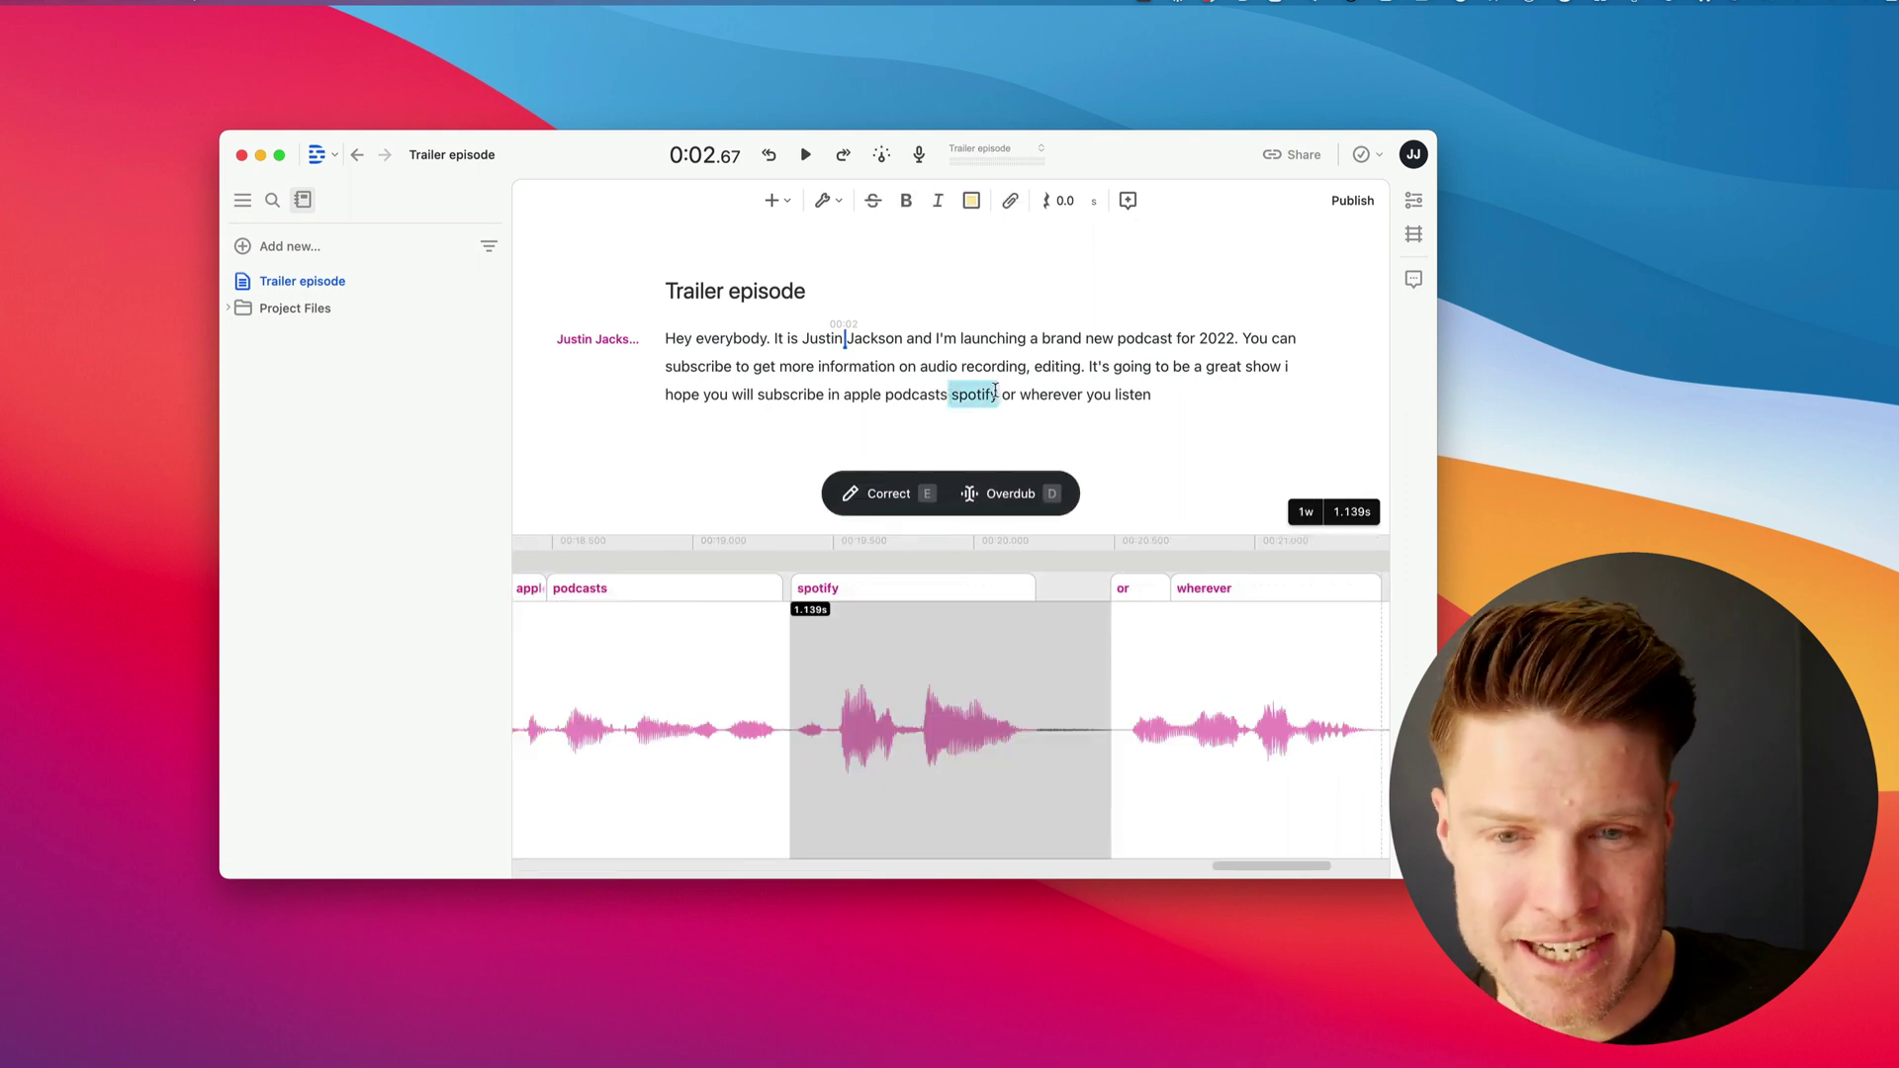
pyautogui.press('BackSpace')
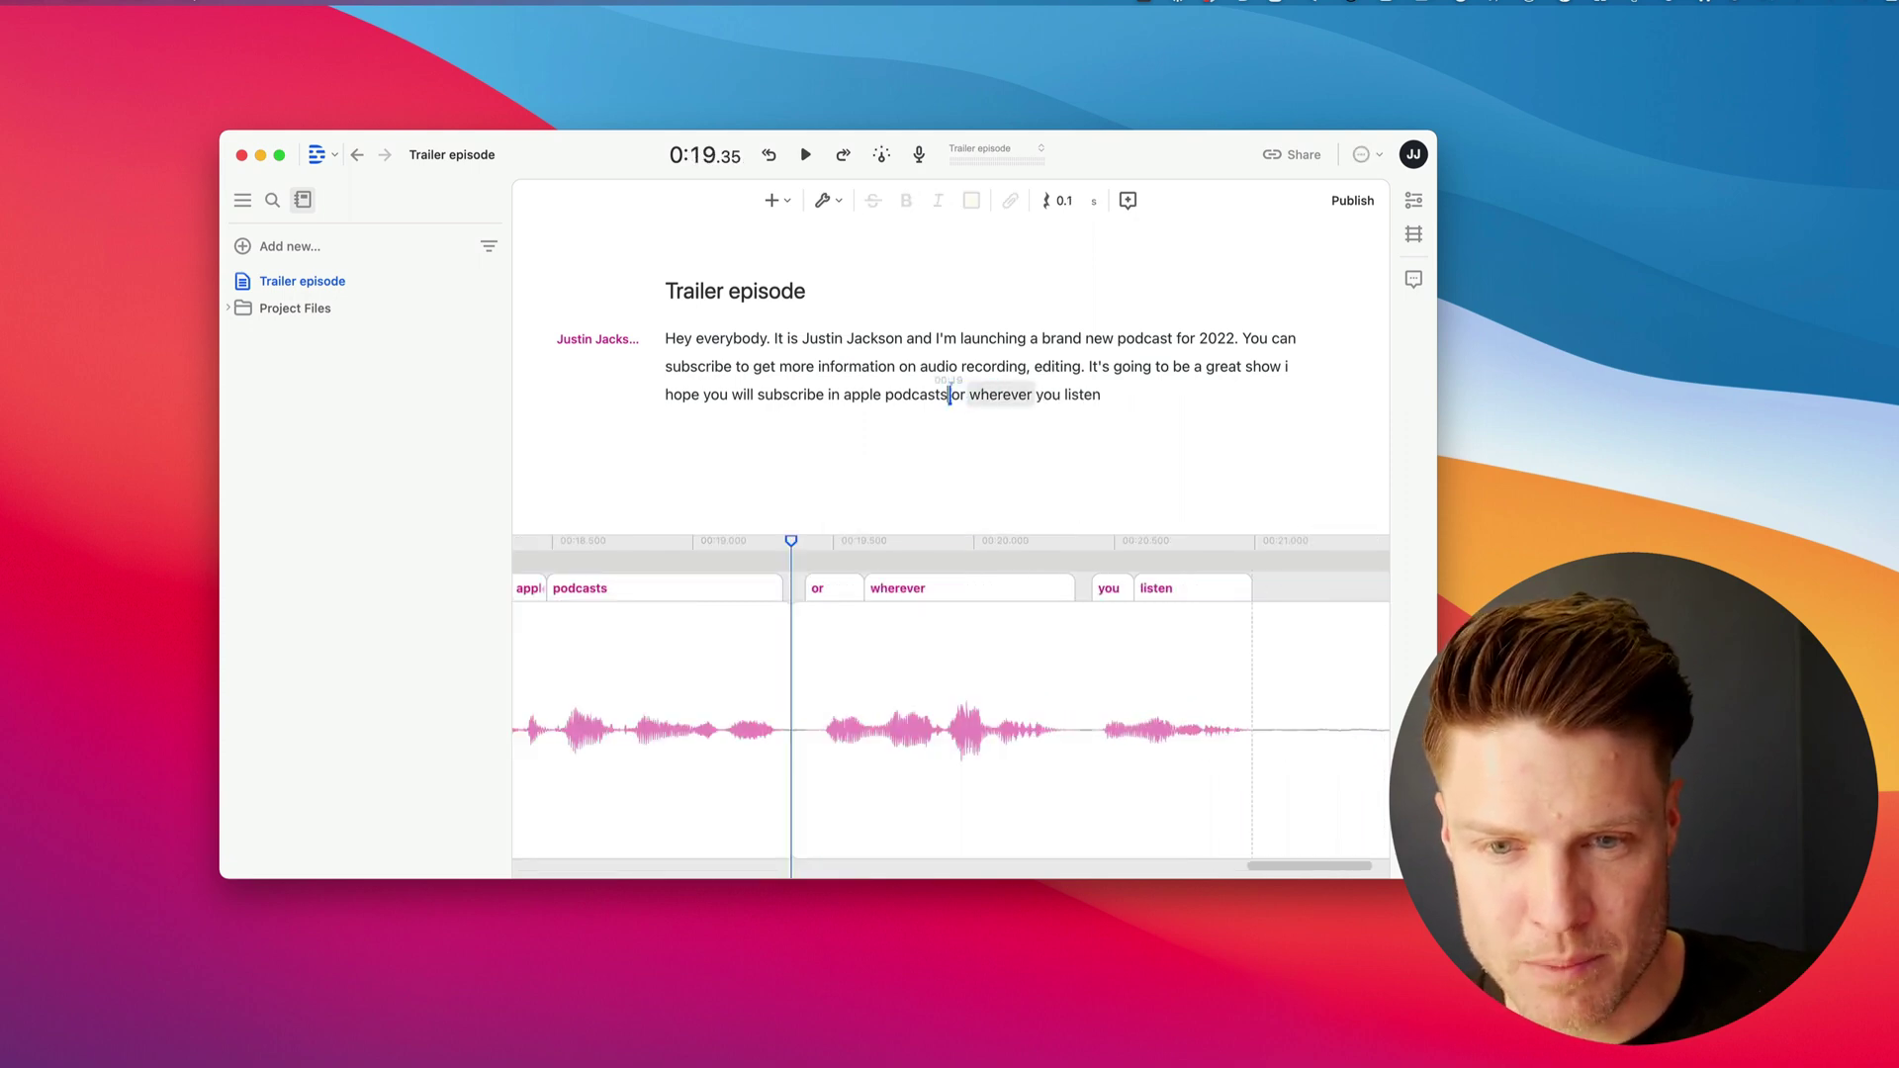
pyautogui.moveTo(729, 601)
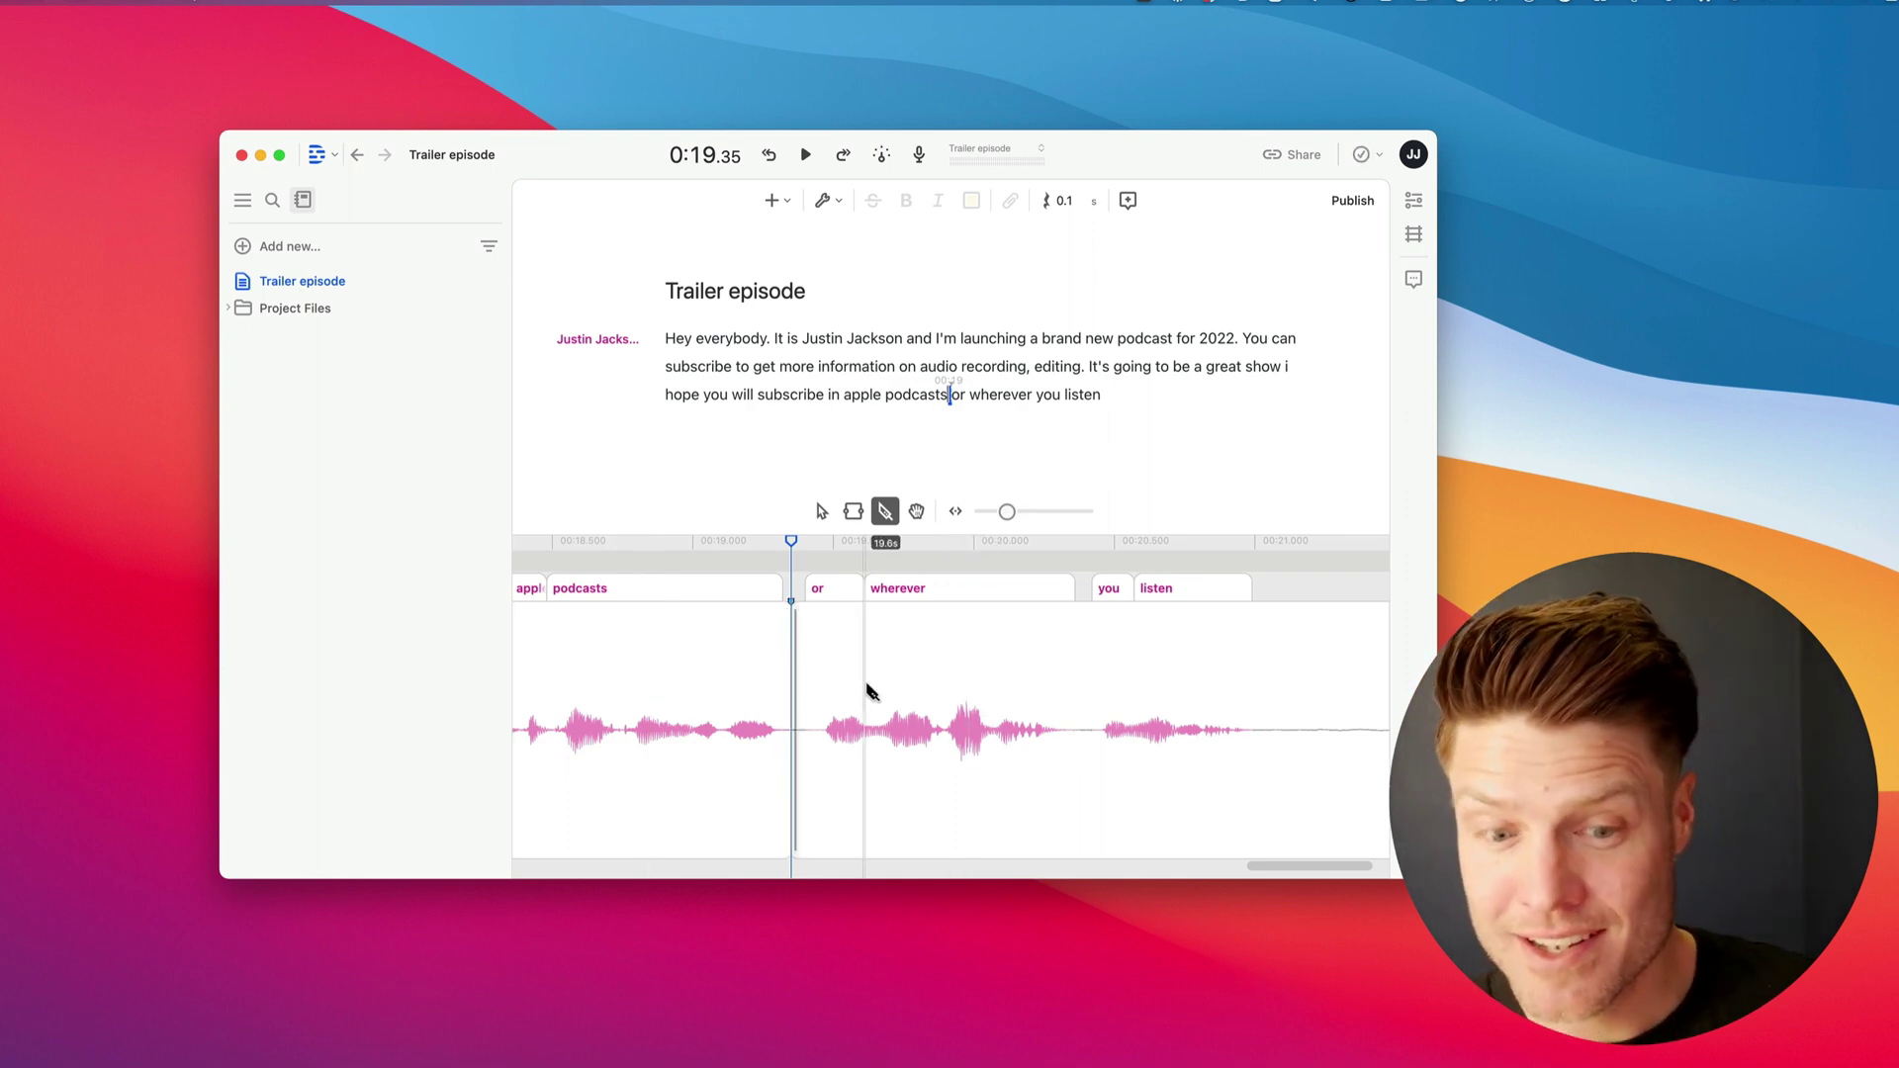
pyautogui.hotkey('ctrl', 'z')
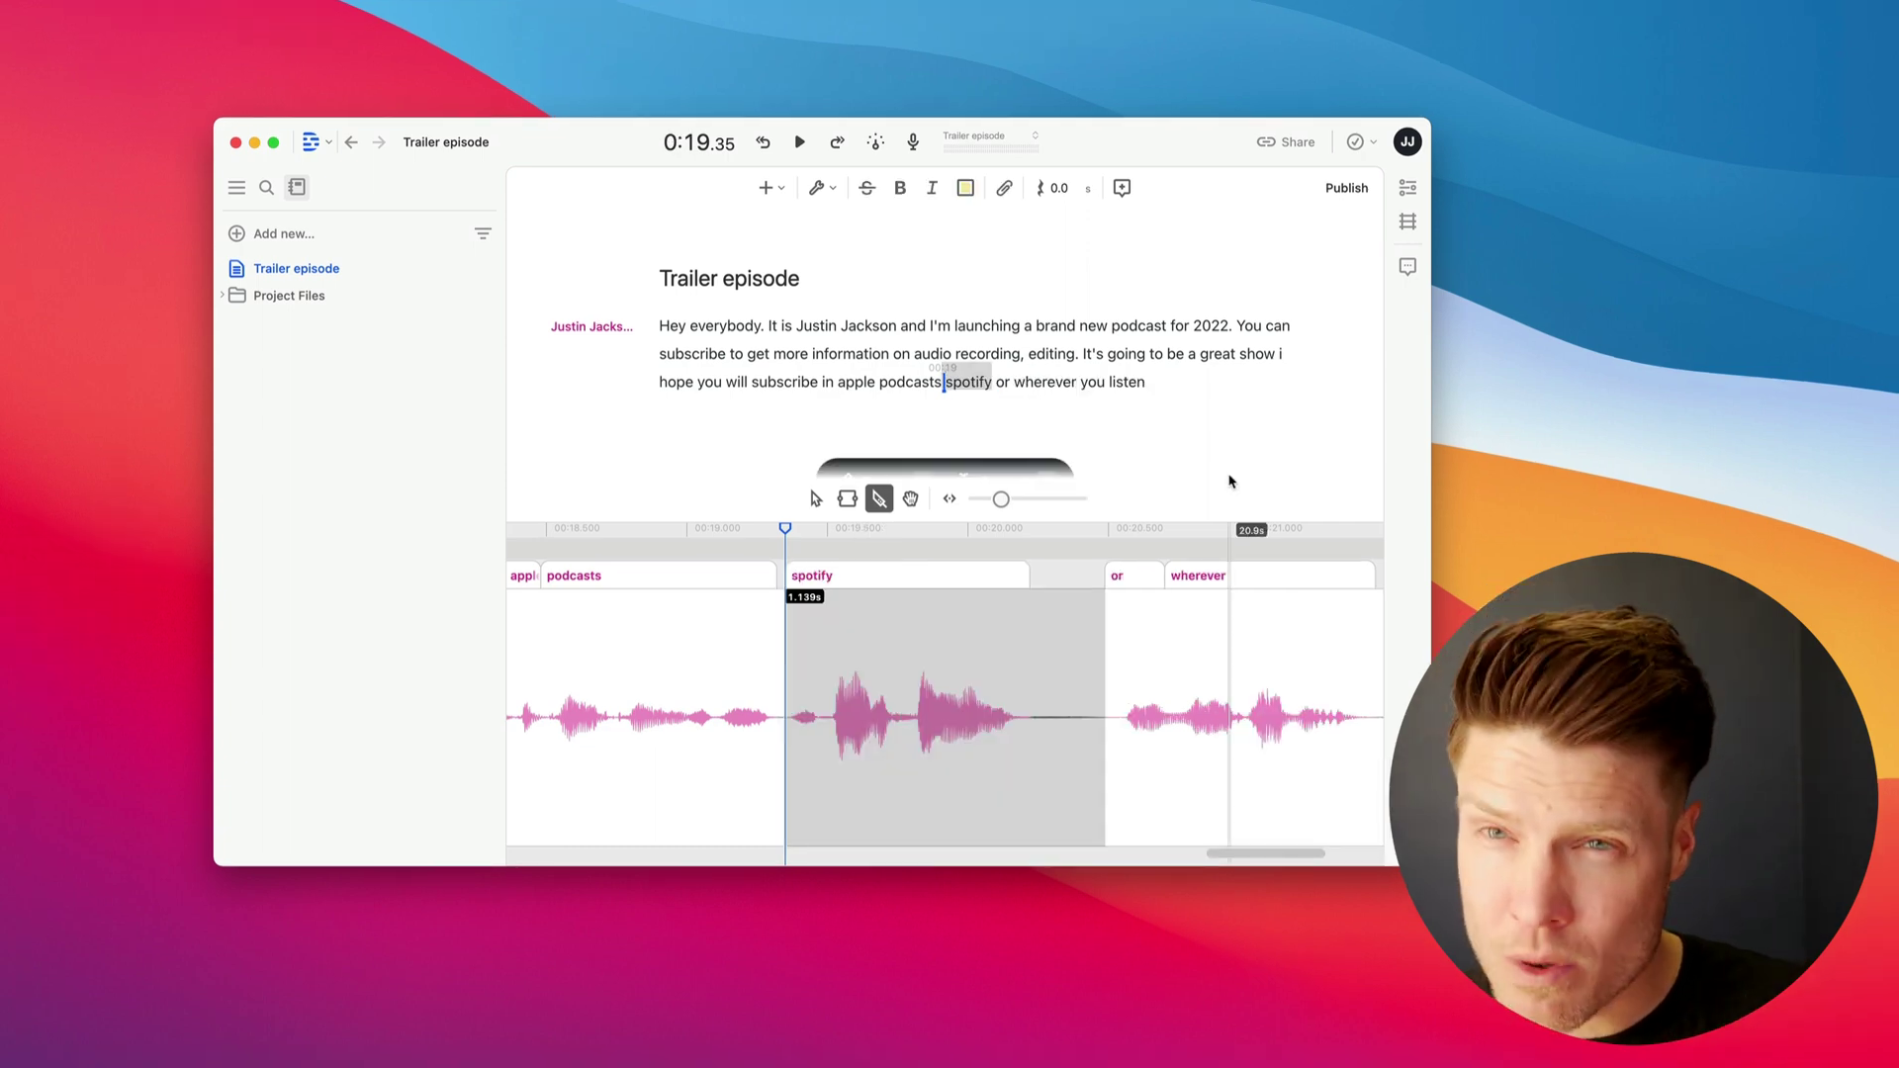
pyautogui.hscroll(-2, 653, 549)
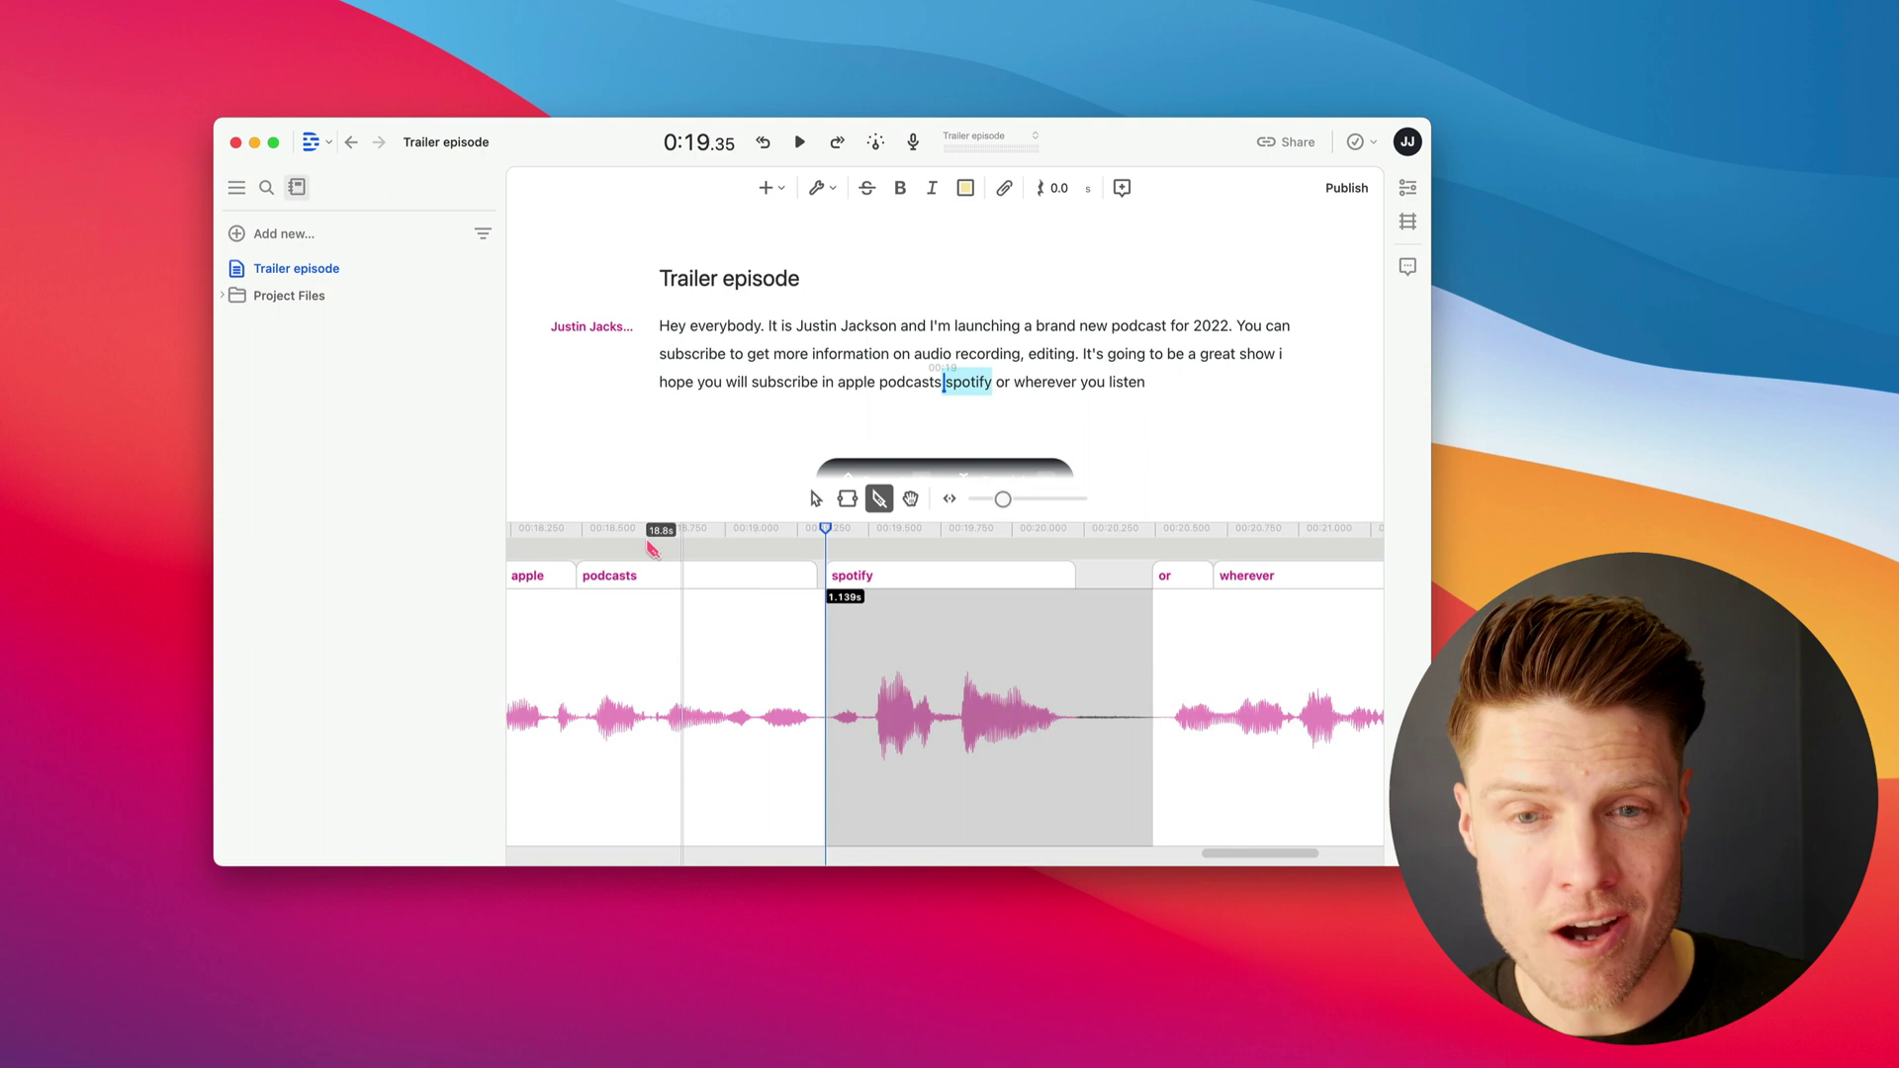
pyautogui.hscroll(-20, 653, 549)
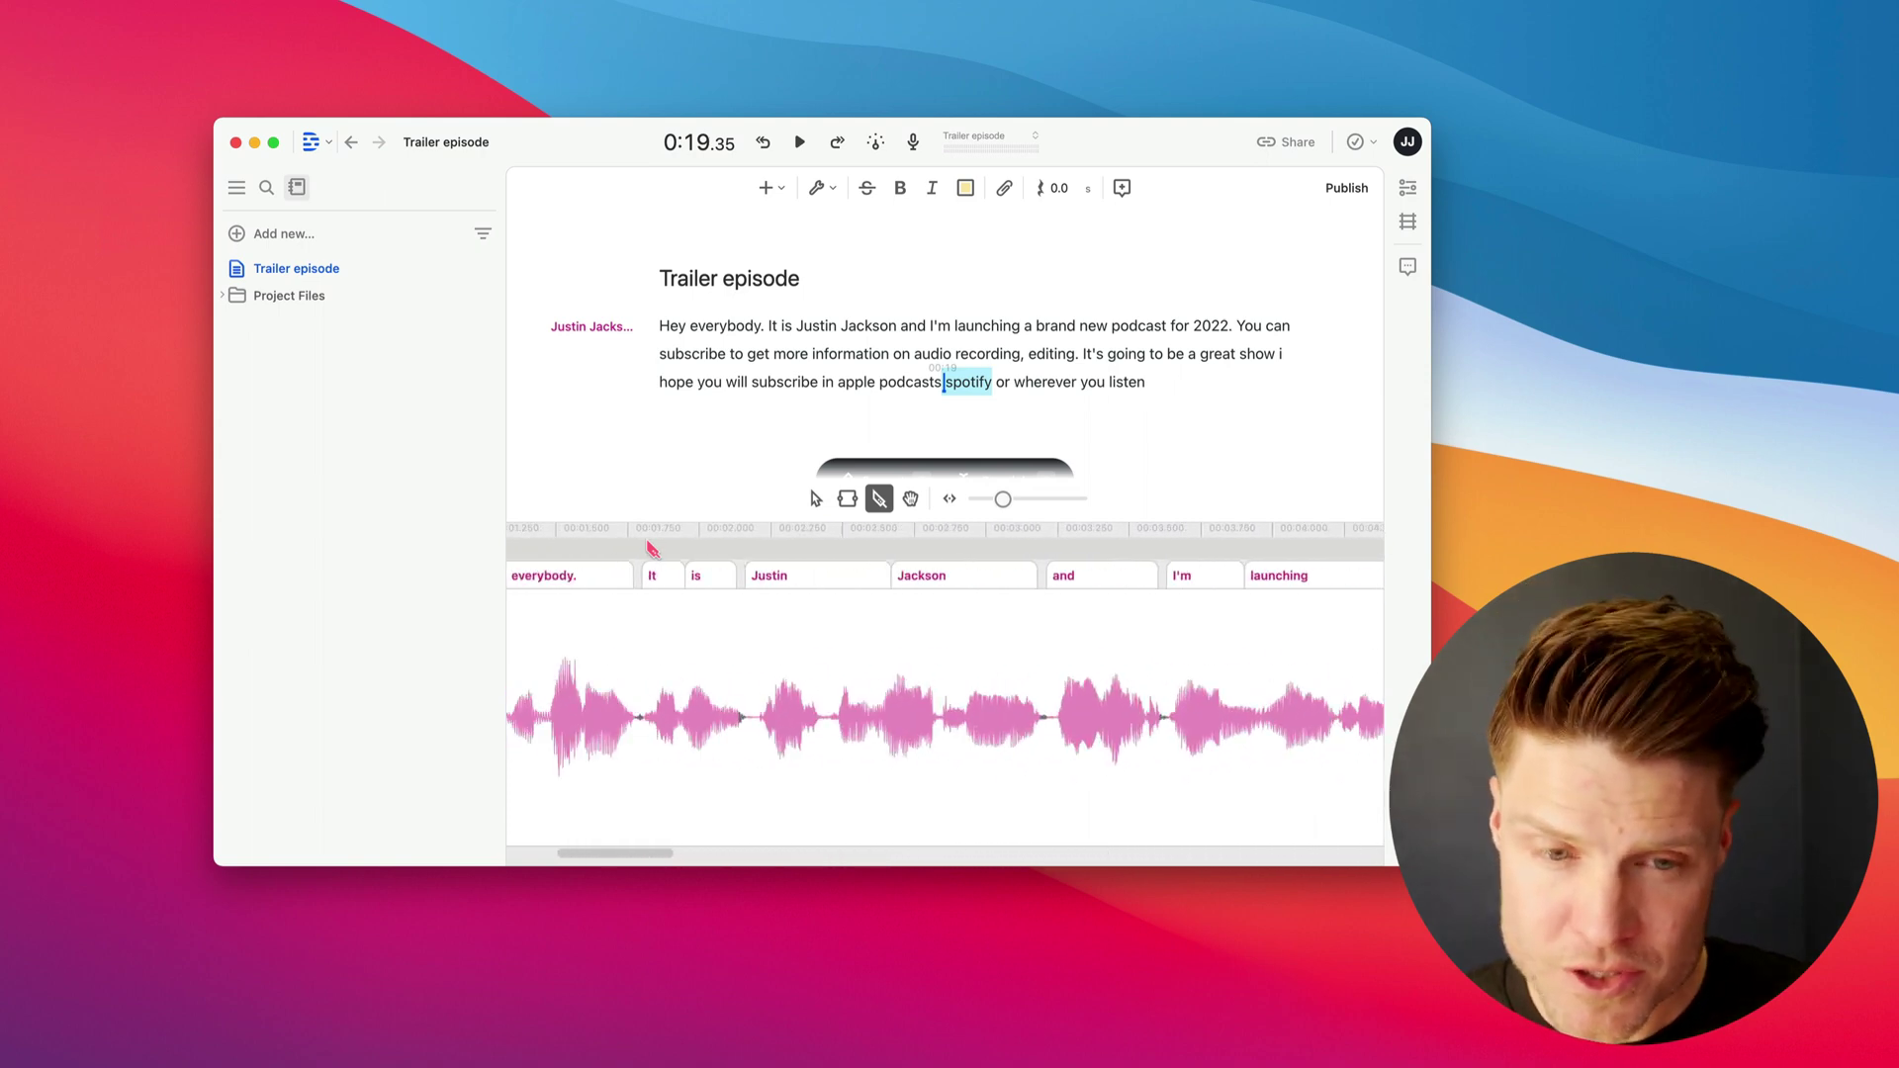
# - Split the fauxbia music clip just before 'Hey' and delete its leftover part
pyautogui.hscroll(-3, 652, 549)
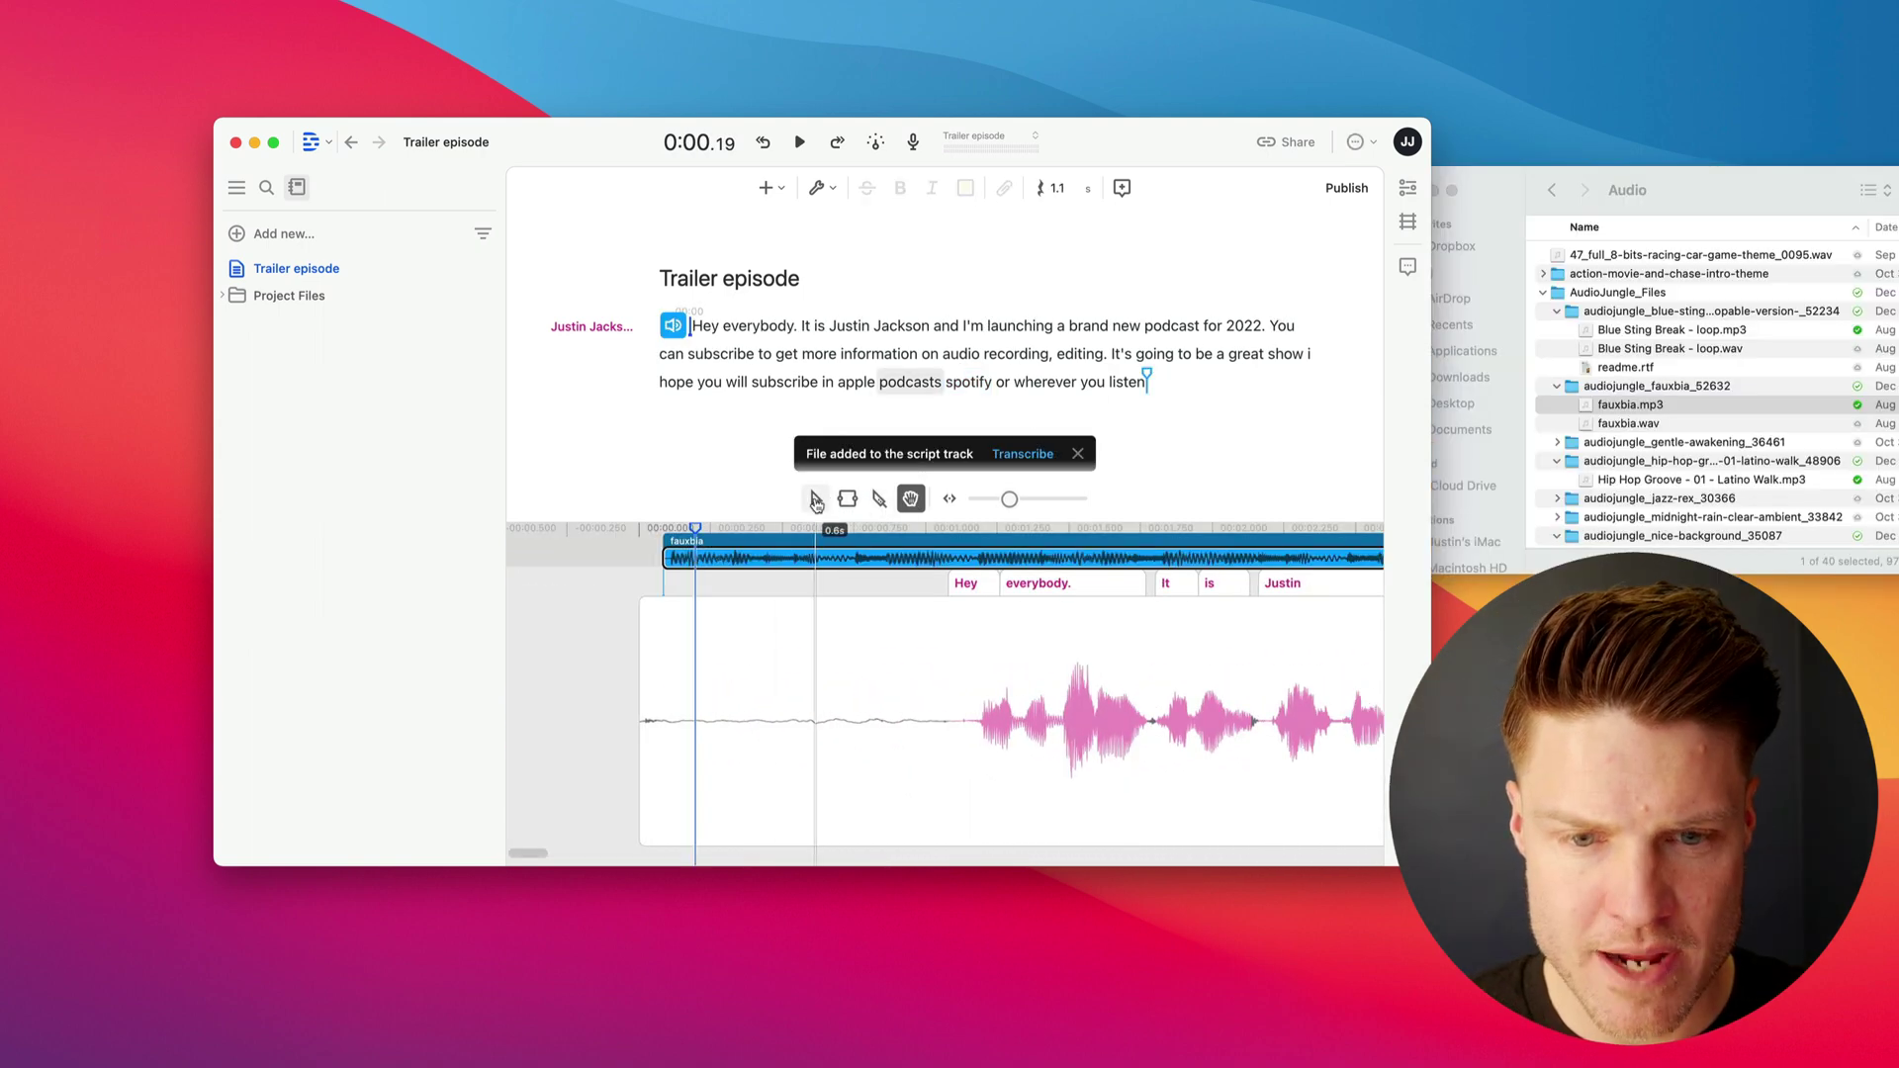
pyautogui.click(816, 500)
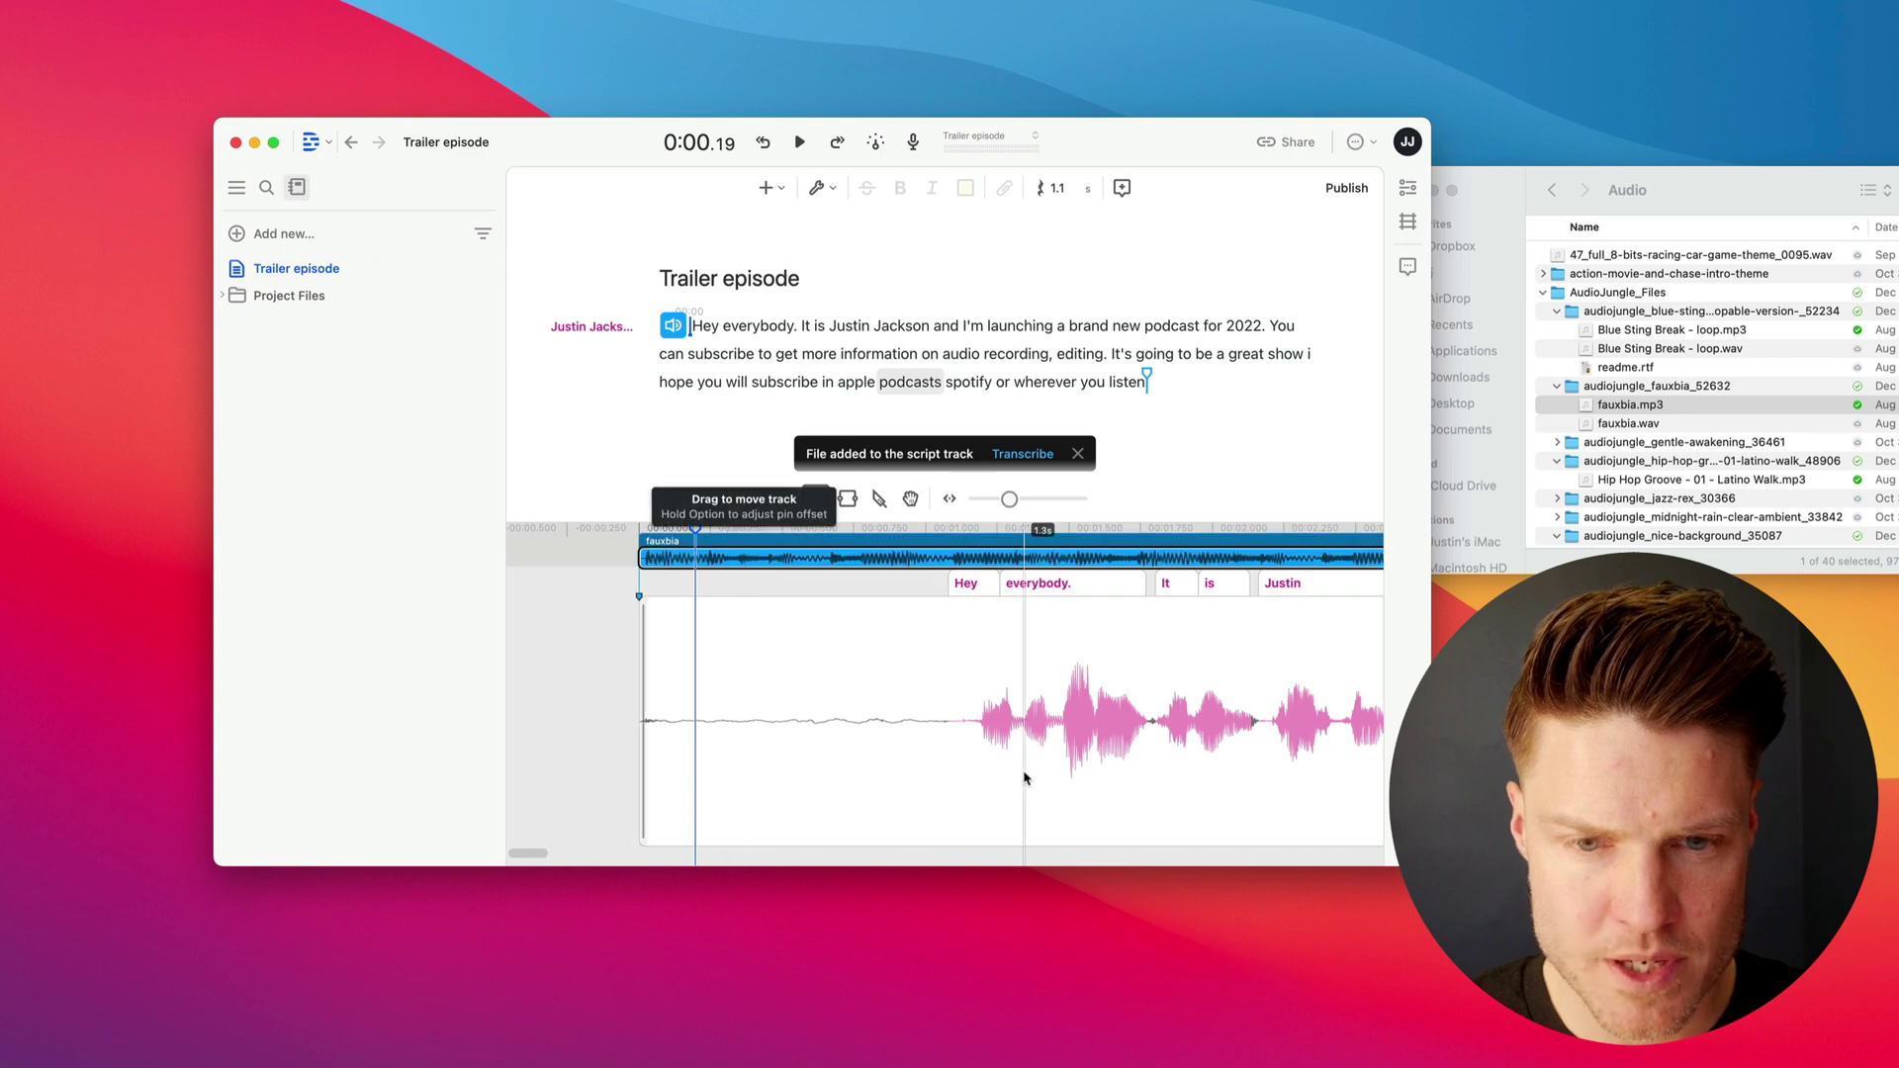
pyautogui.hscroll(5, 979, 653)
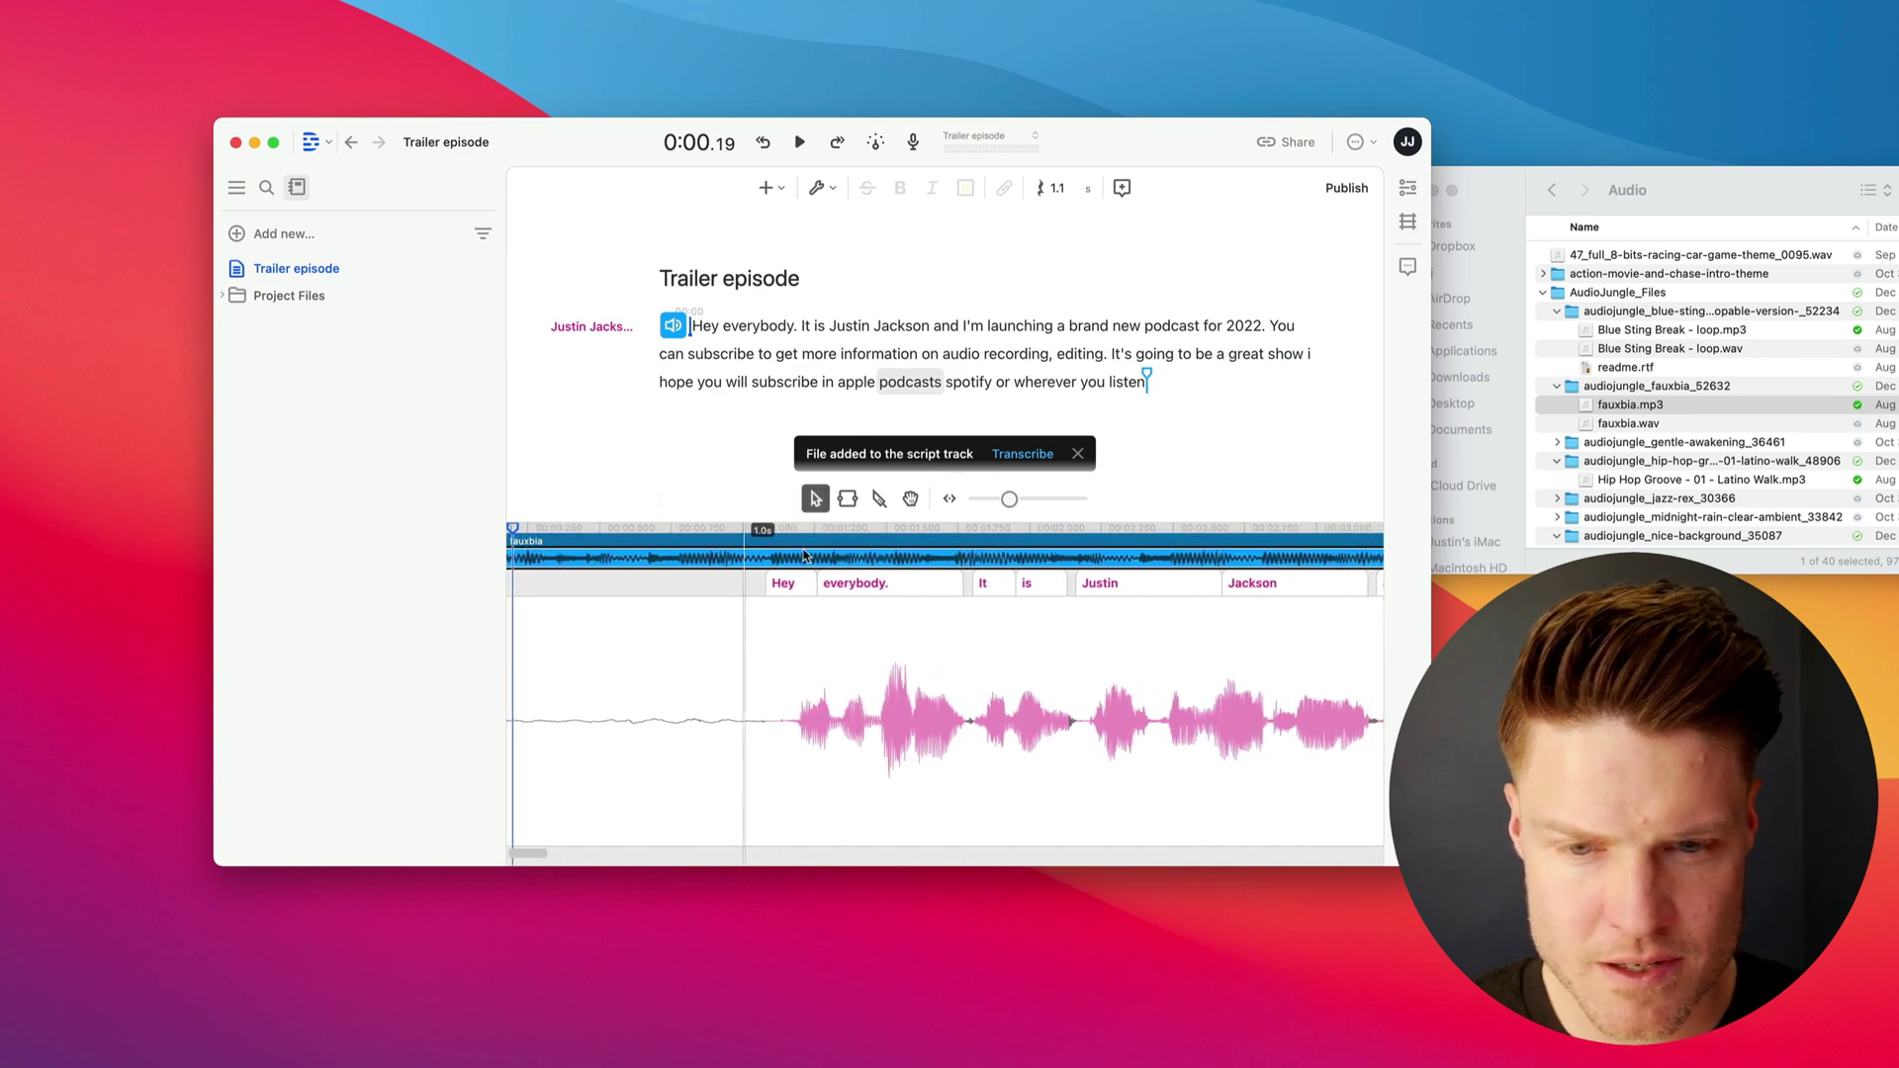
pyautogui.hscroll(3, 804, 556)
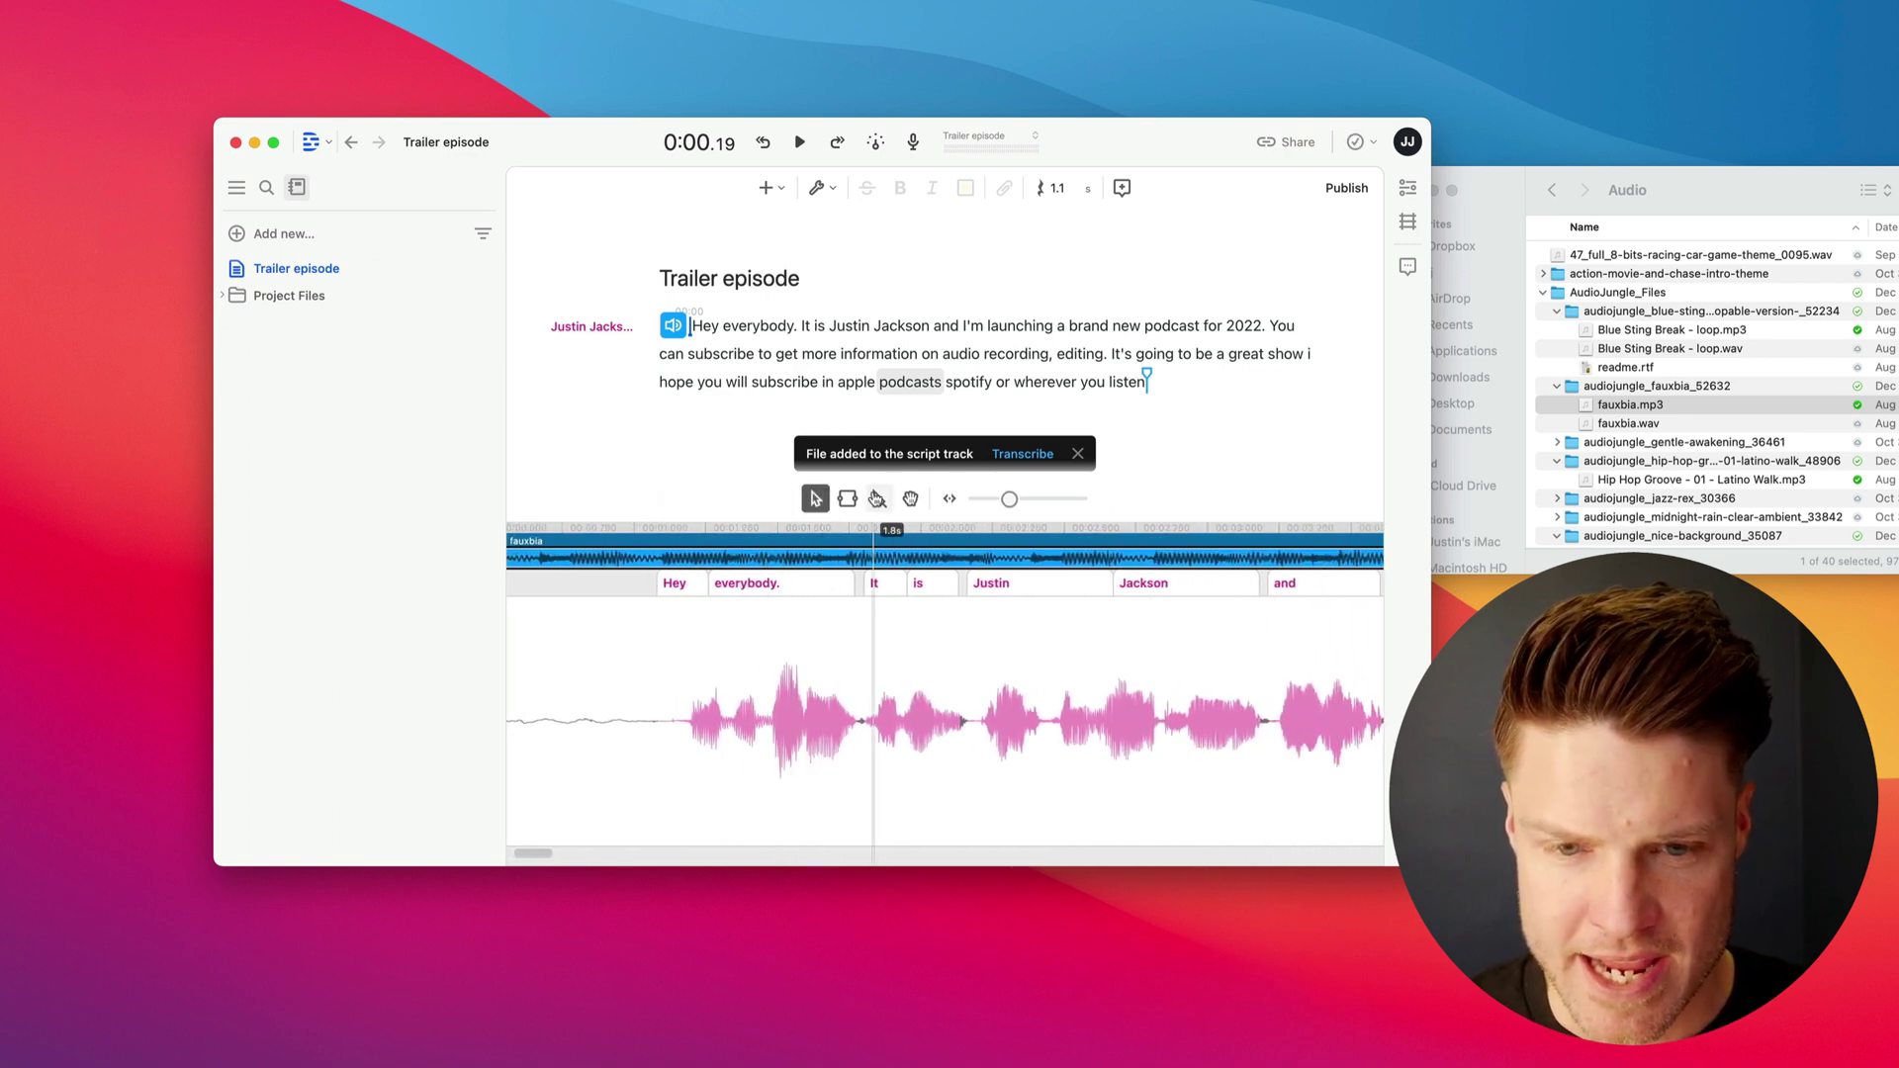
pyautogui.click(876, 498)
pyautogui.click(736, 554)
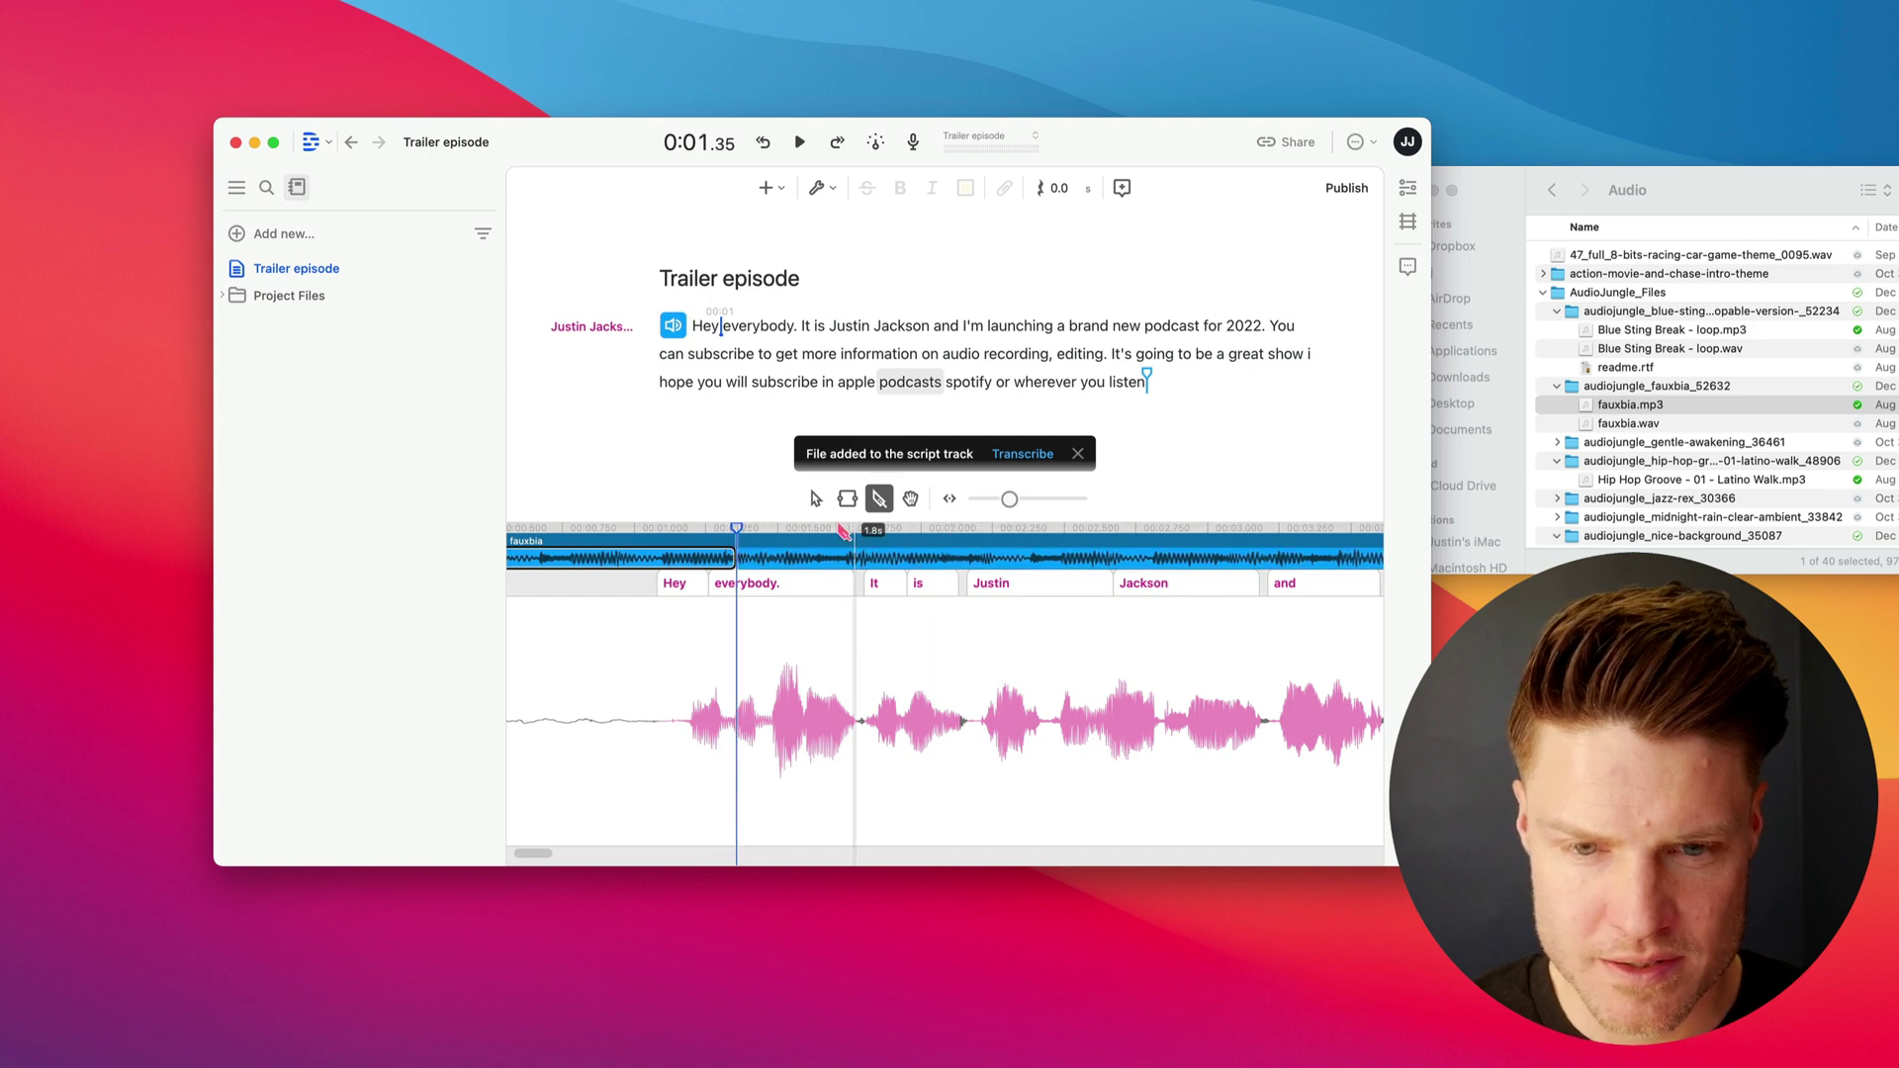
pyautogui.click(815, 498)
pyautogui.click(819, 558)
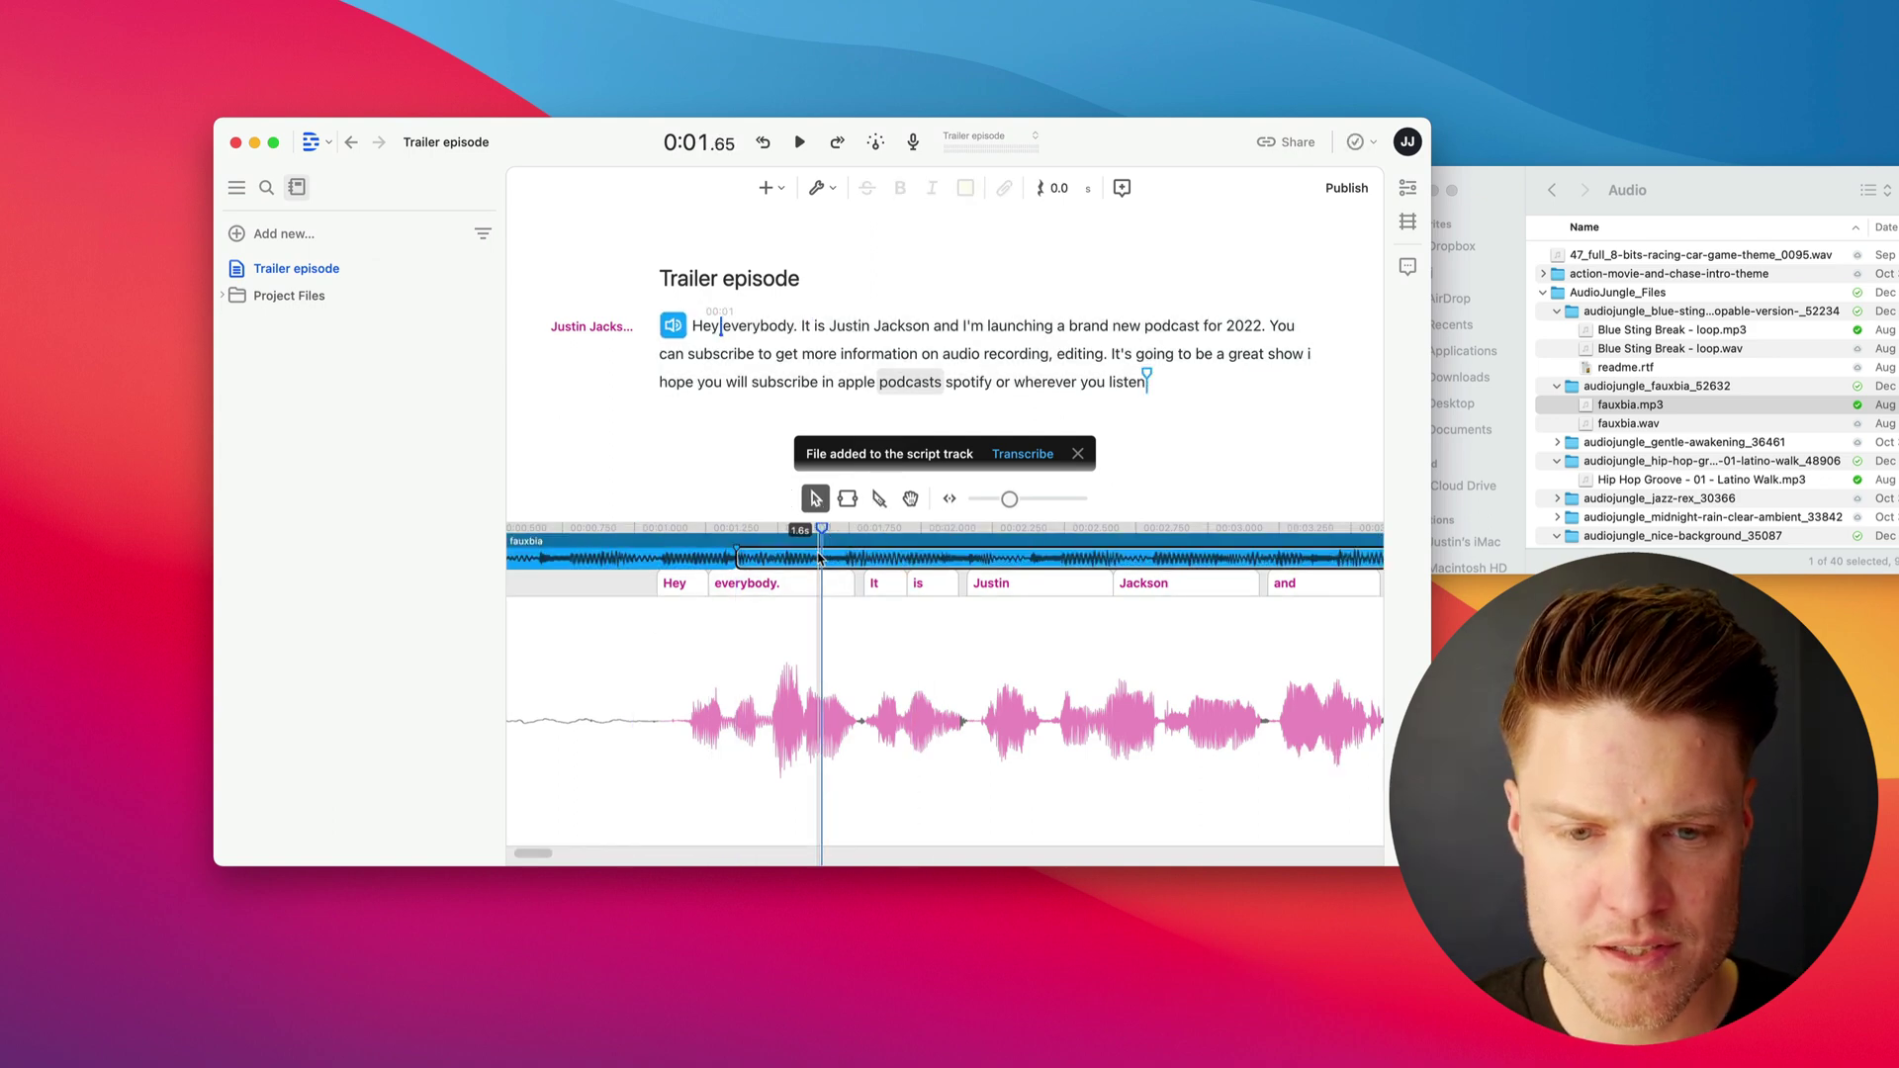
pyautogui.press('Delete')
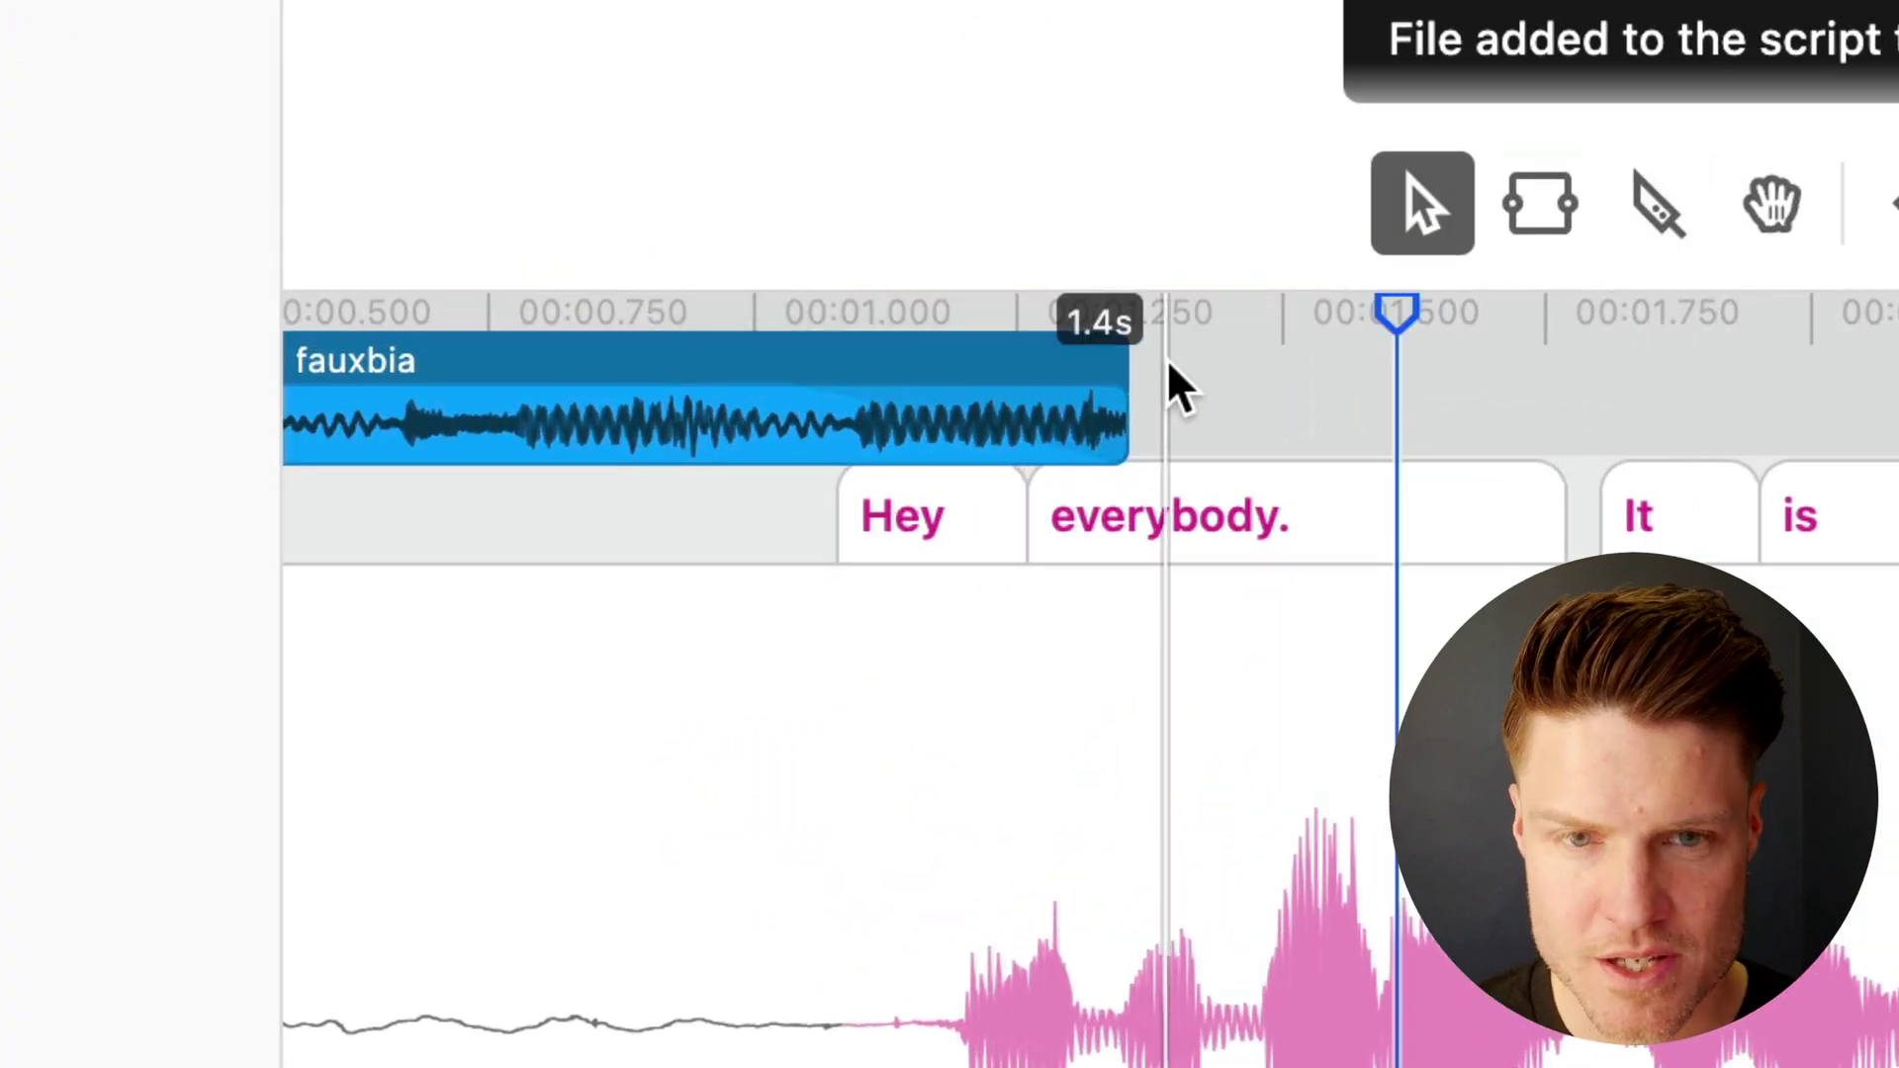
# - Play back the trailer with its new music intro, then close the Finder window
pyautogui.hscroll(-5, 1178, 382)
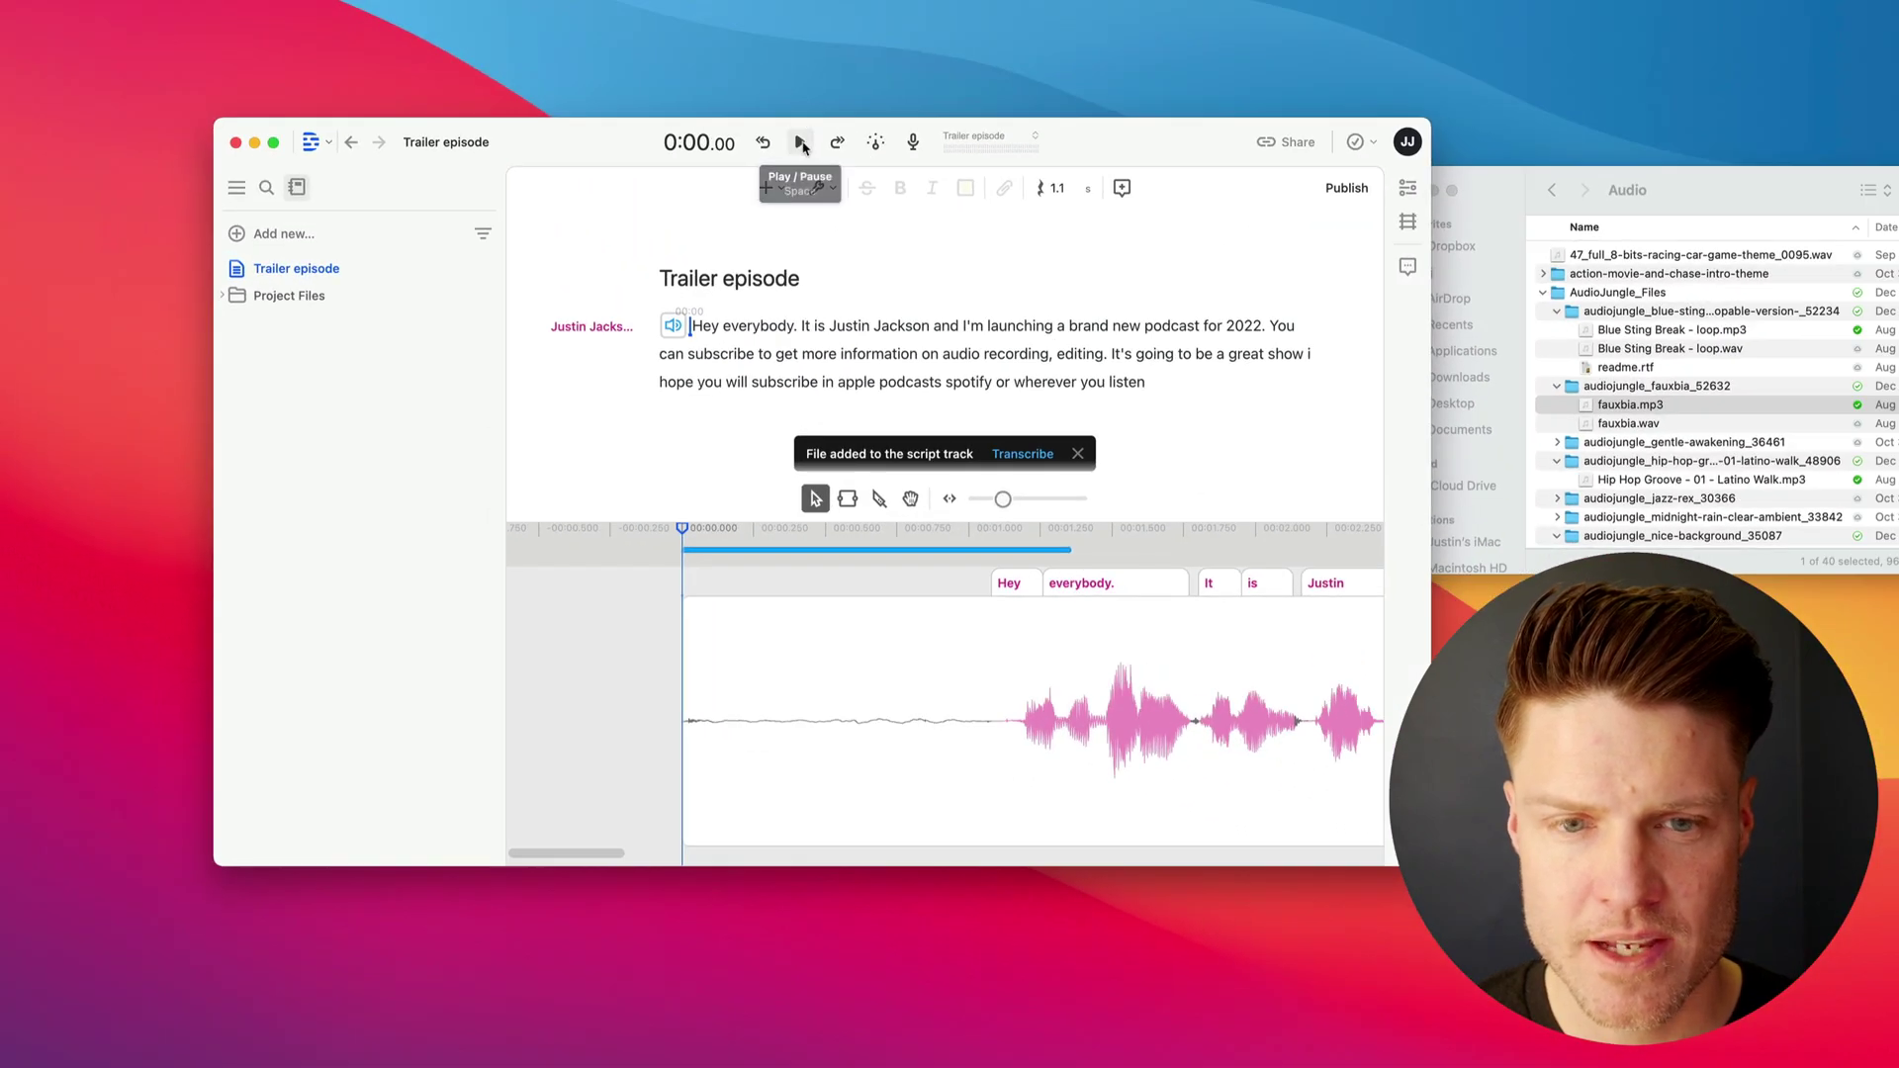
pyautogui.click(802, 146)
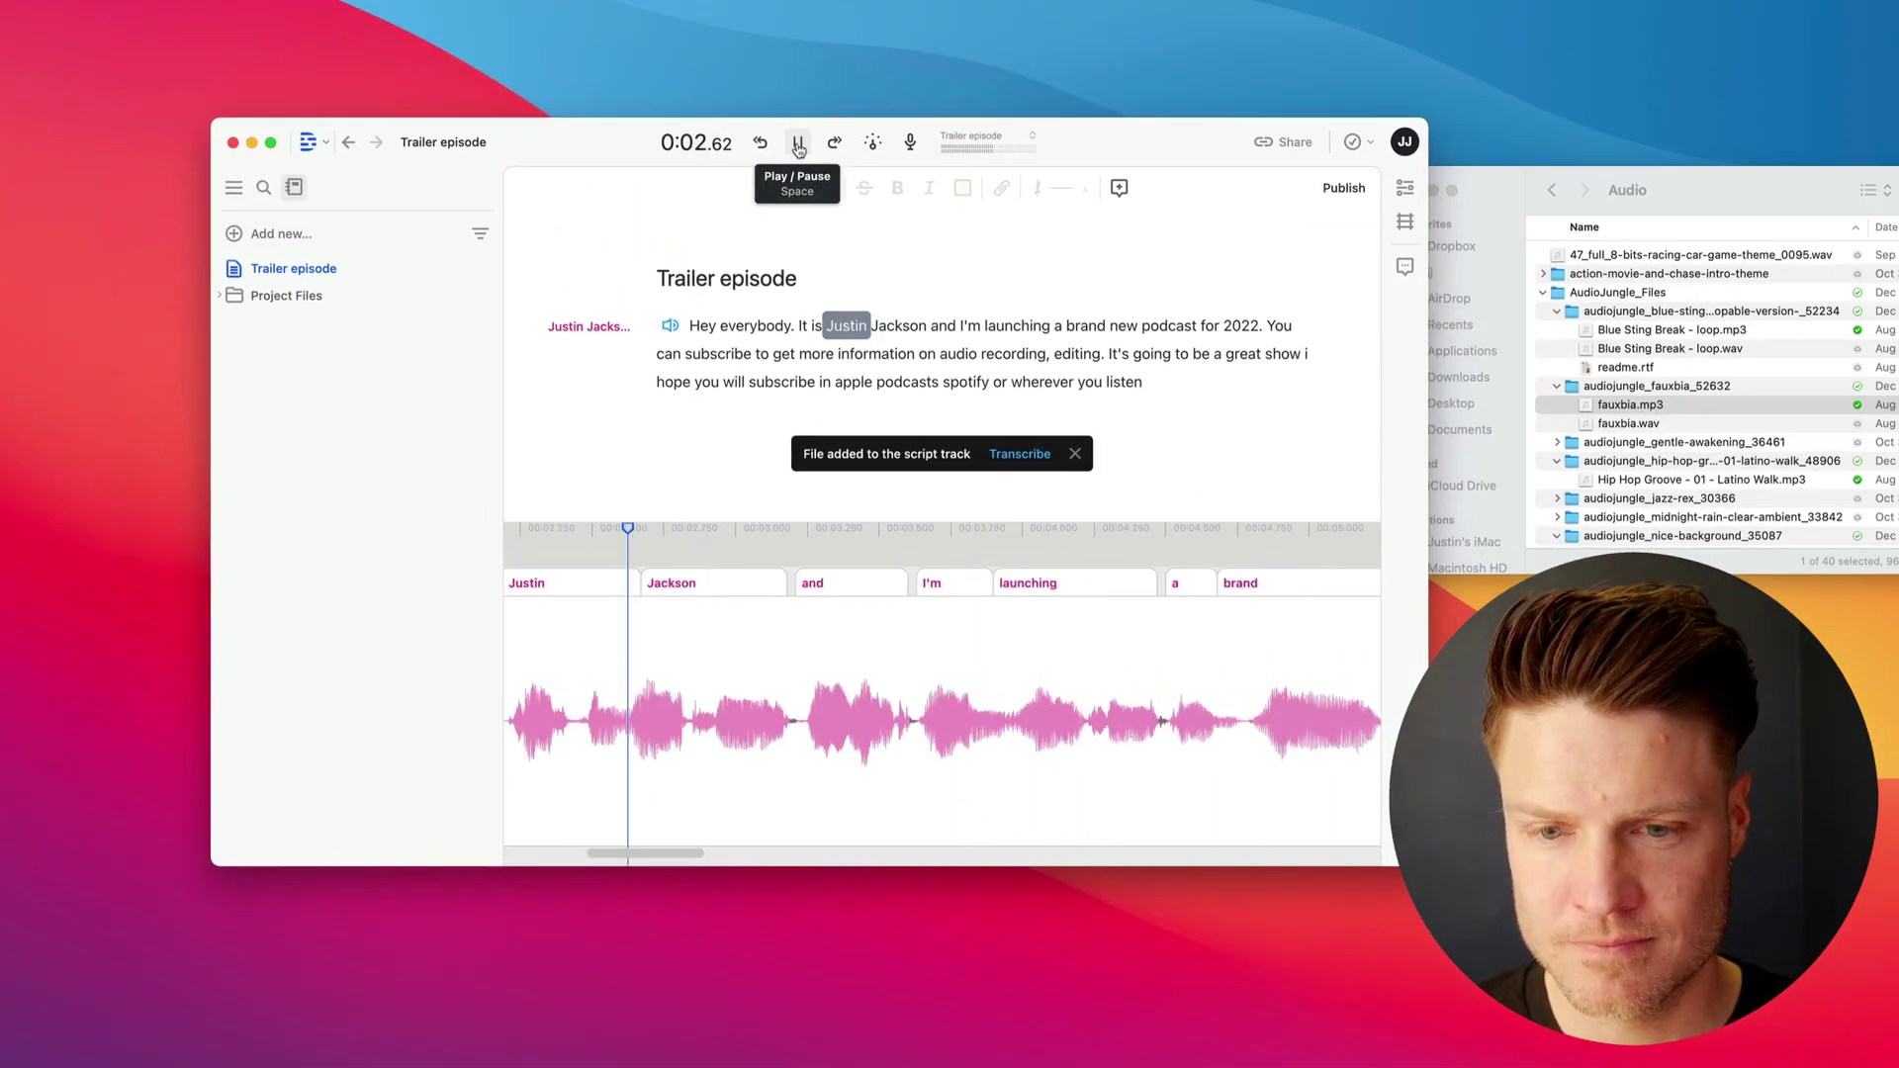
pyautogui.click(798, 146)
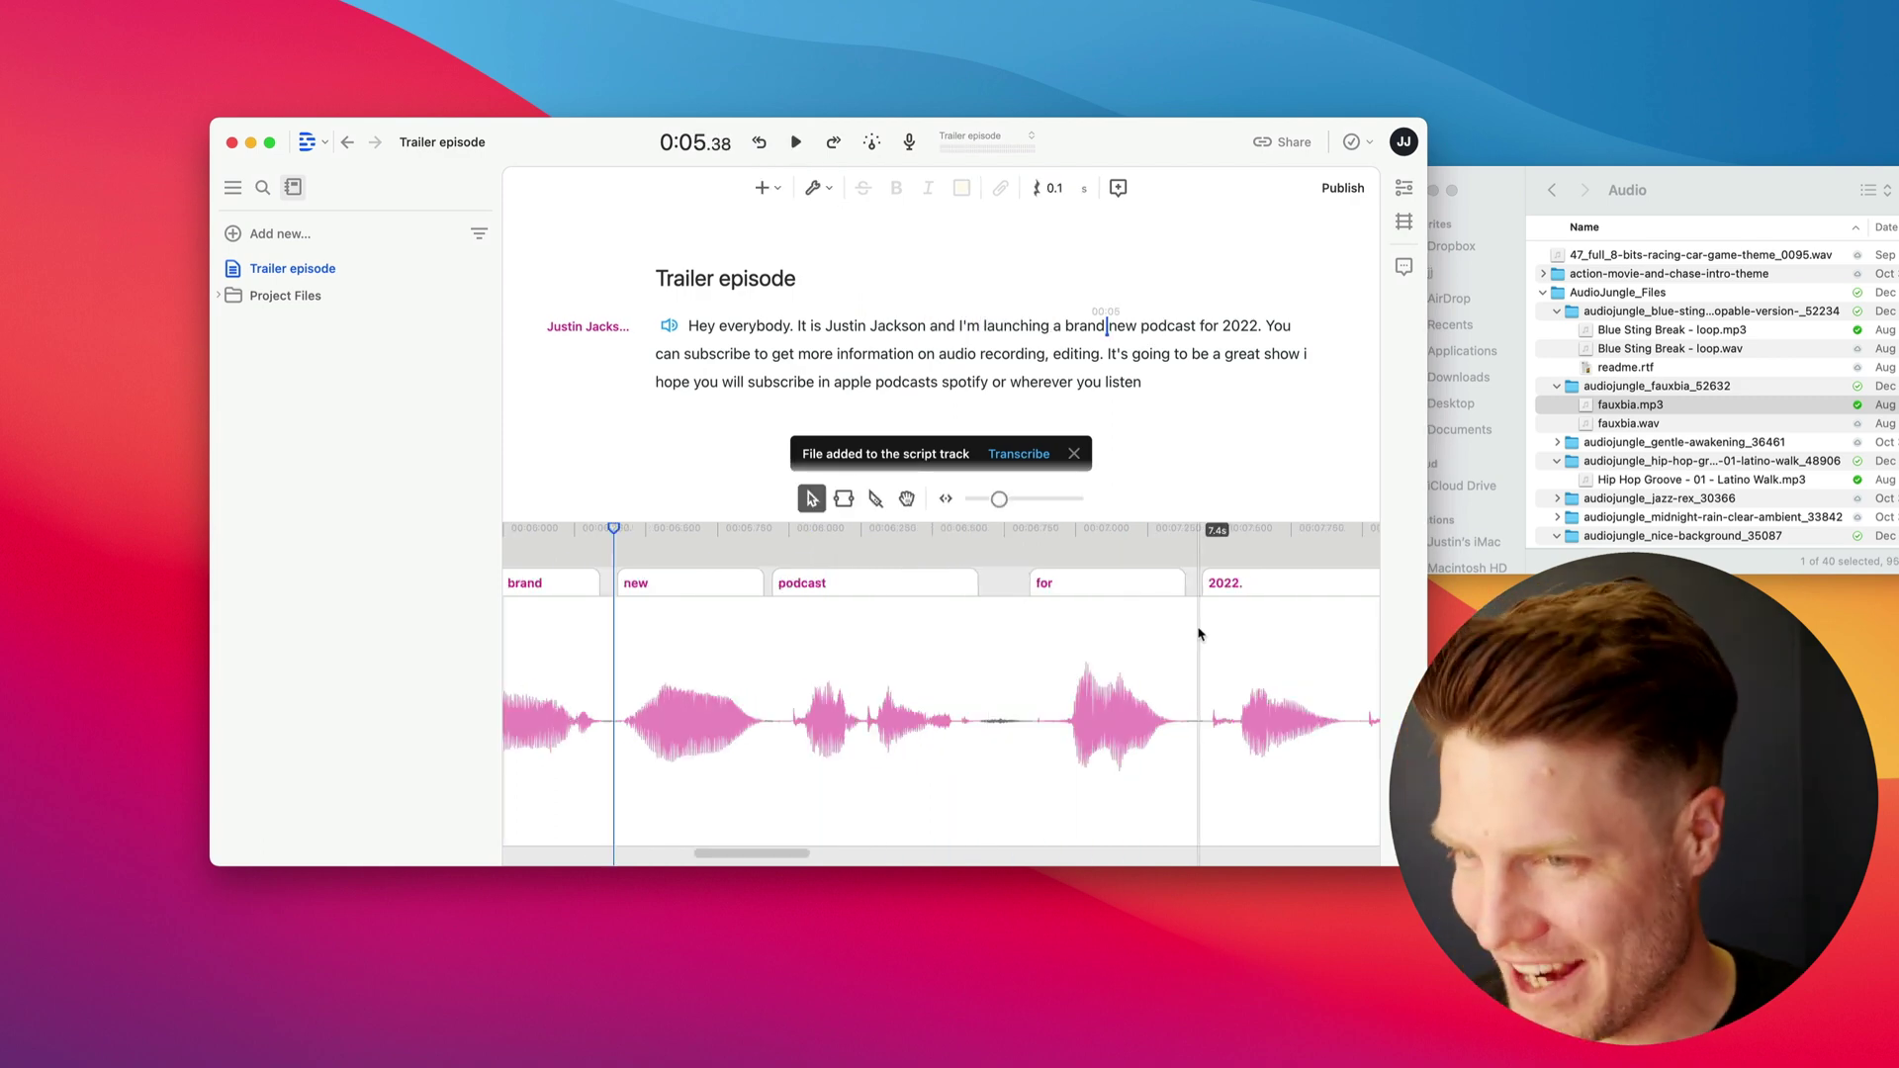
pyautogui.hscroll(-5, 1122, 572)
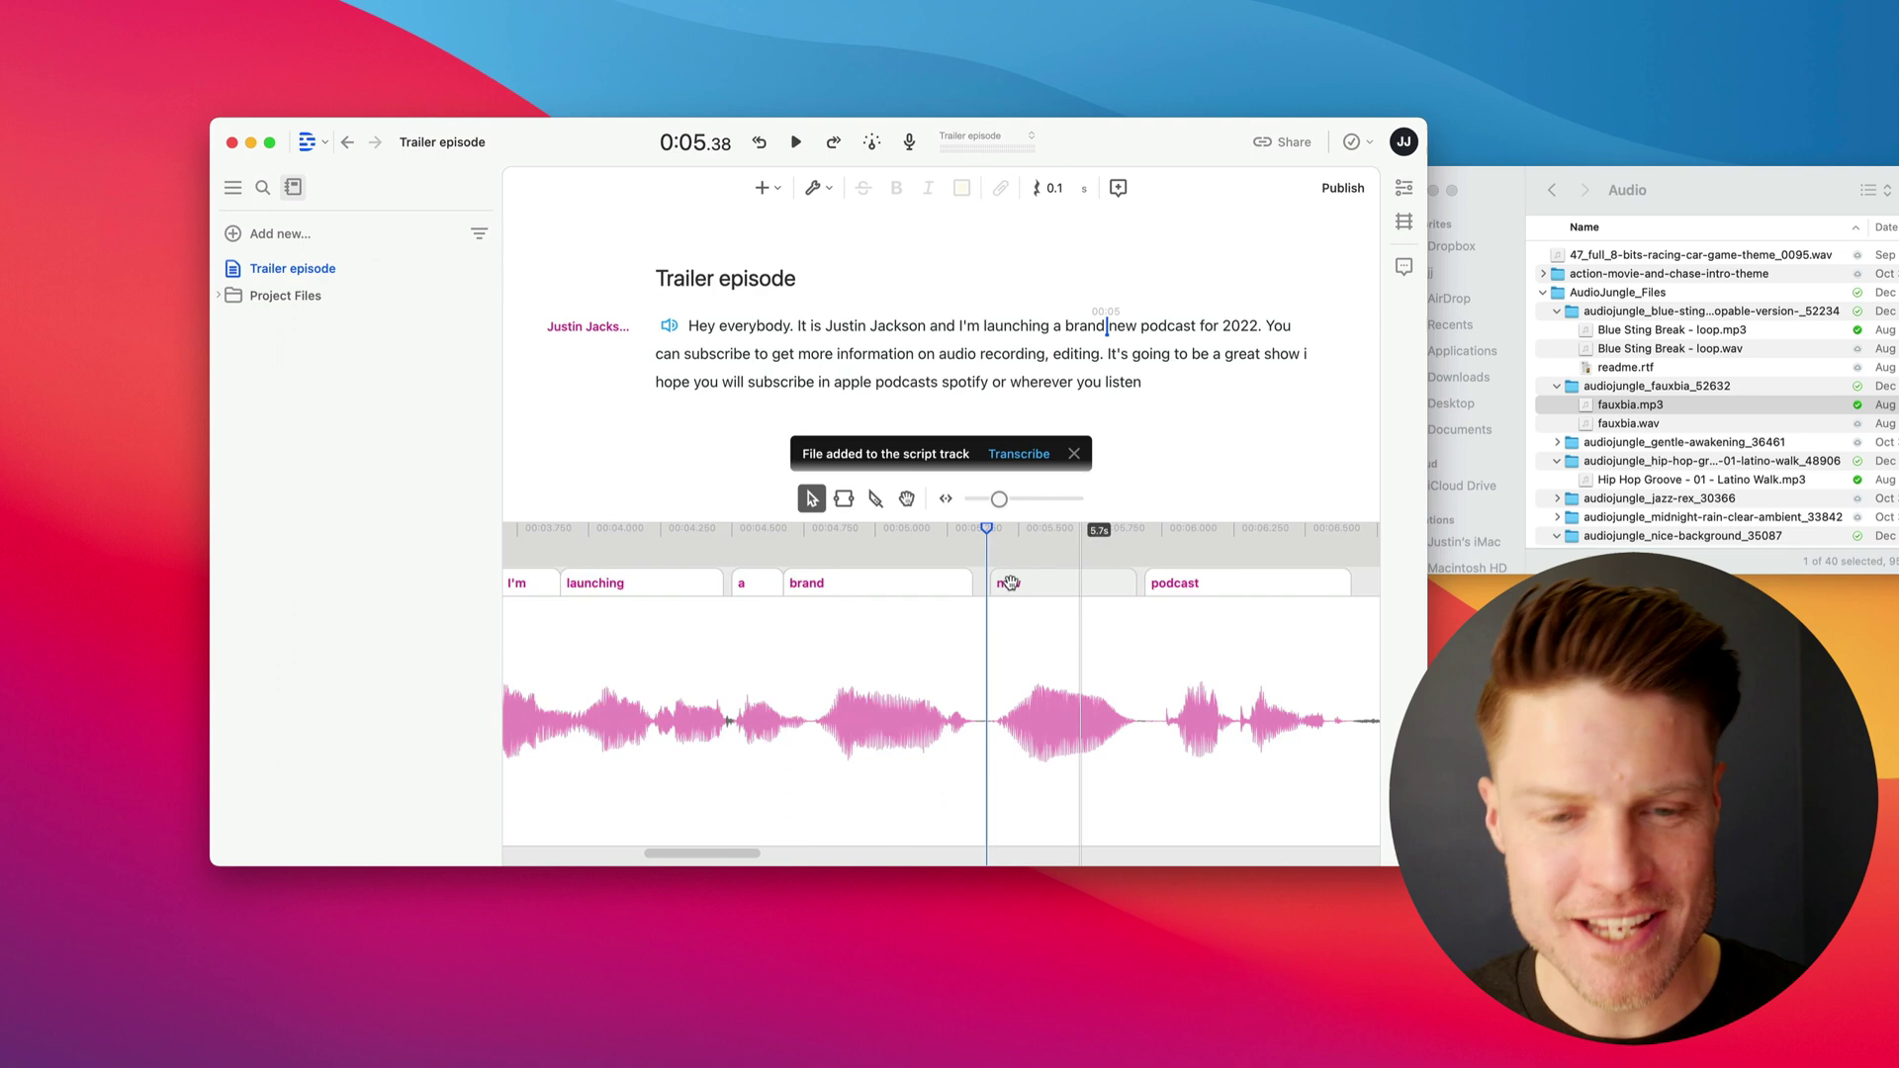
pyautogui.hscroll(-3, 1010, 584)
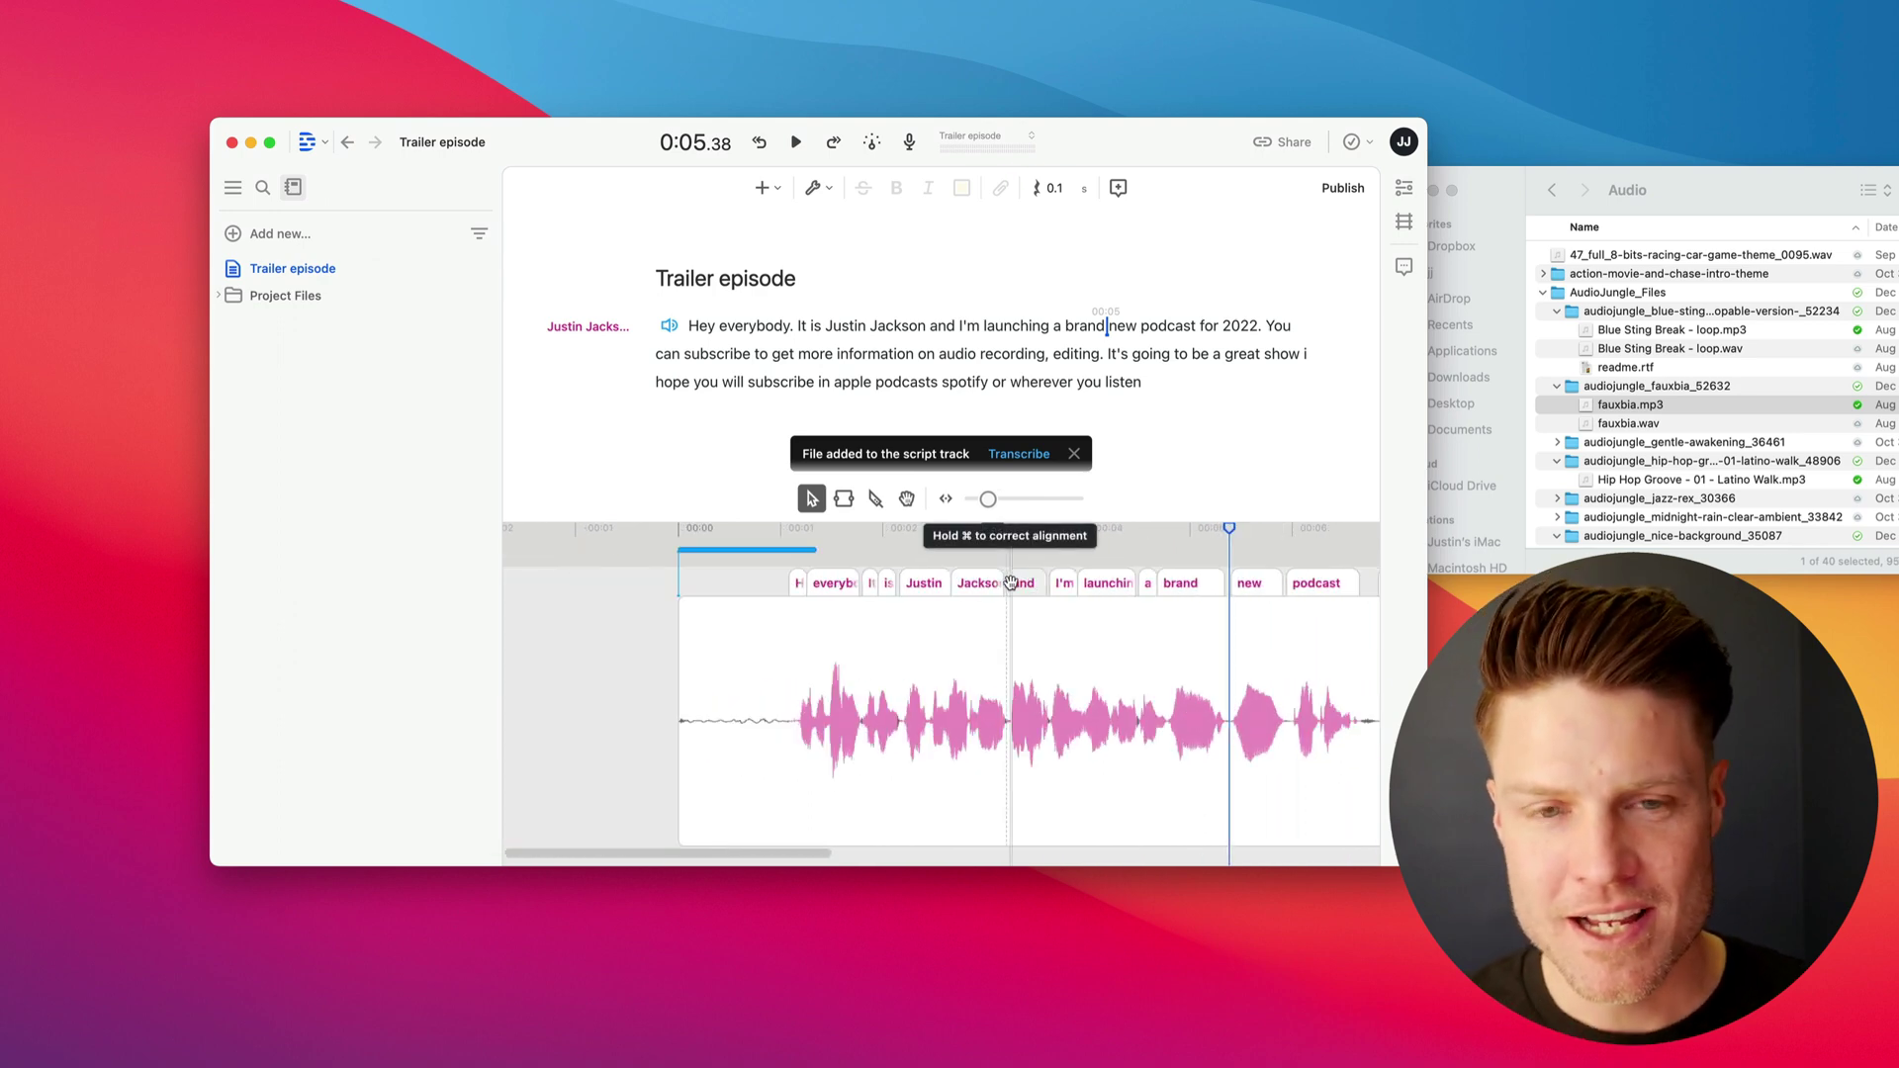
pyautogui.click(1771, 193)
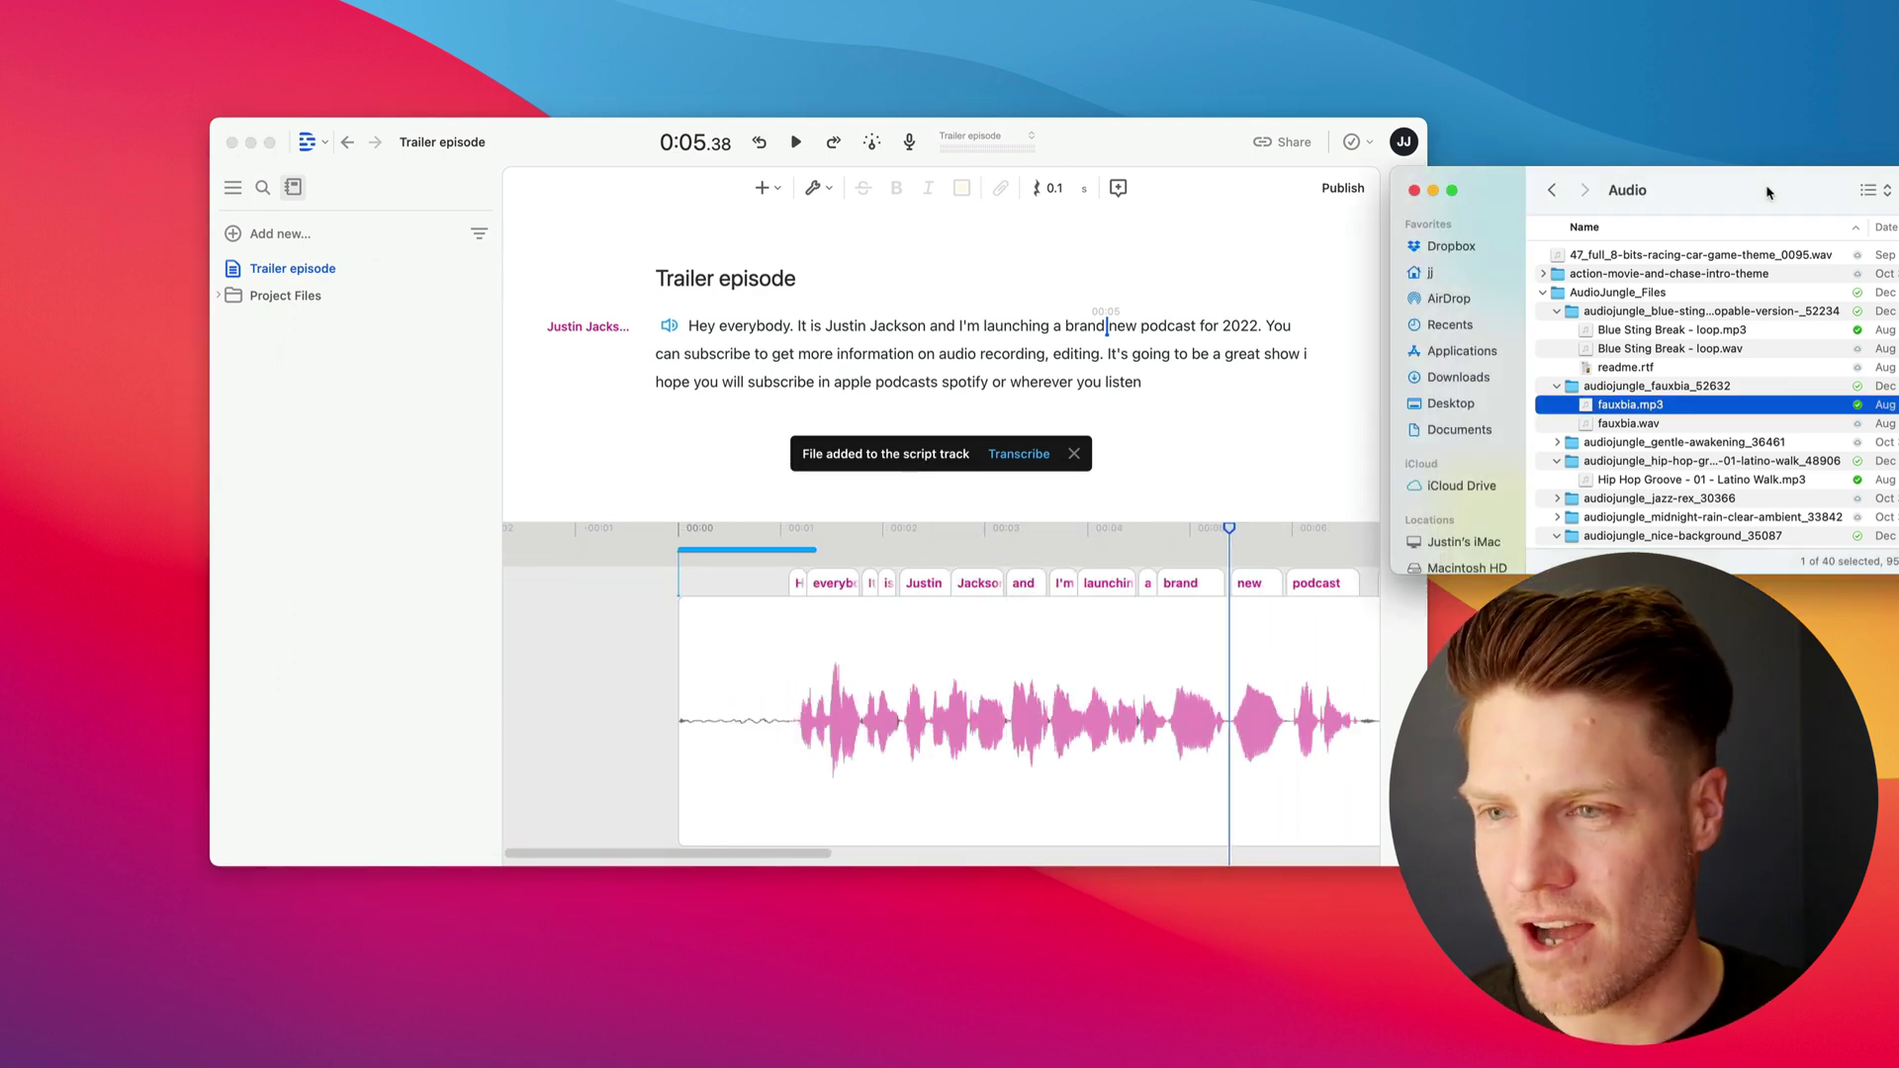
pyautogui.press('super+w')
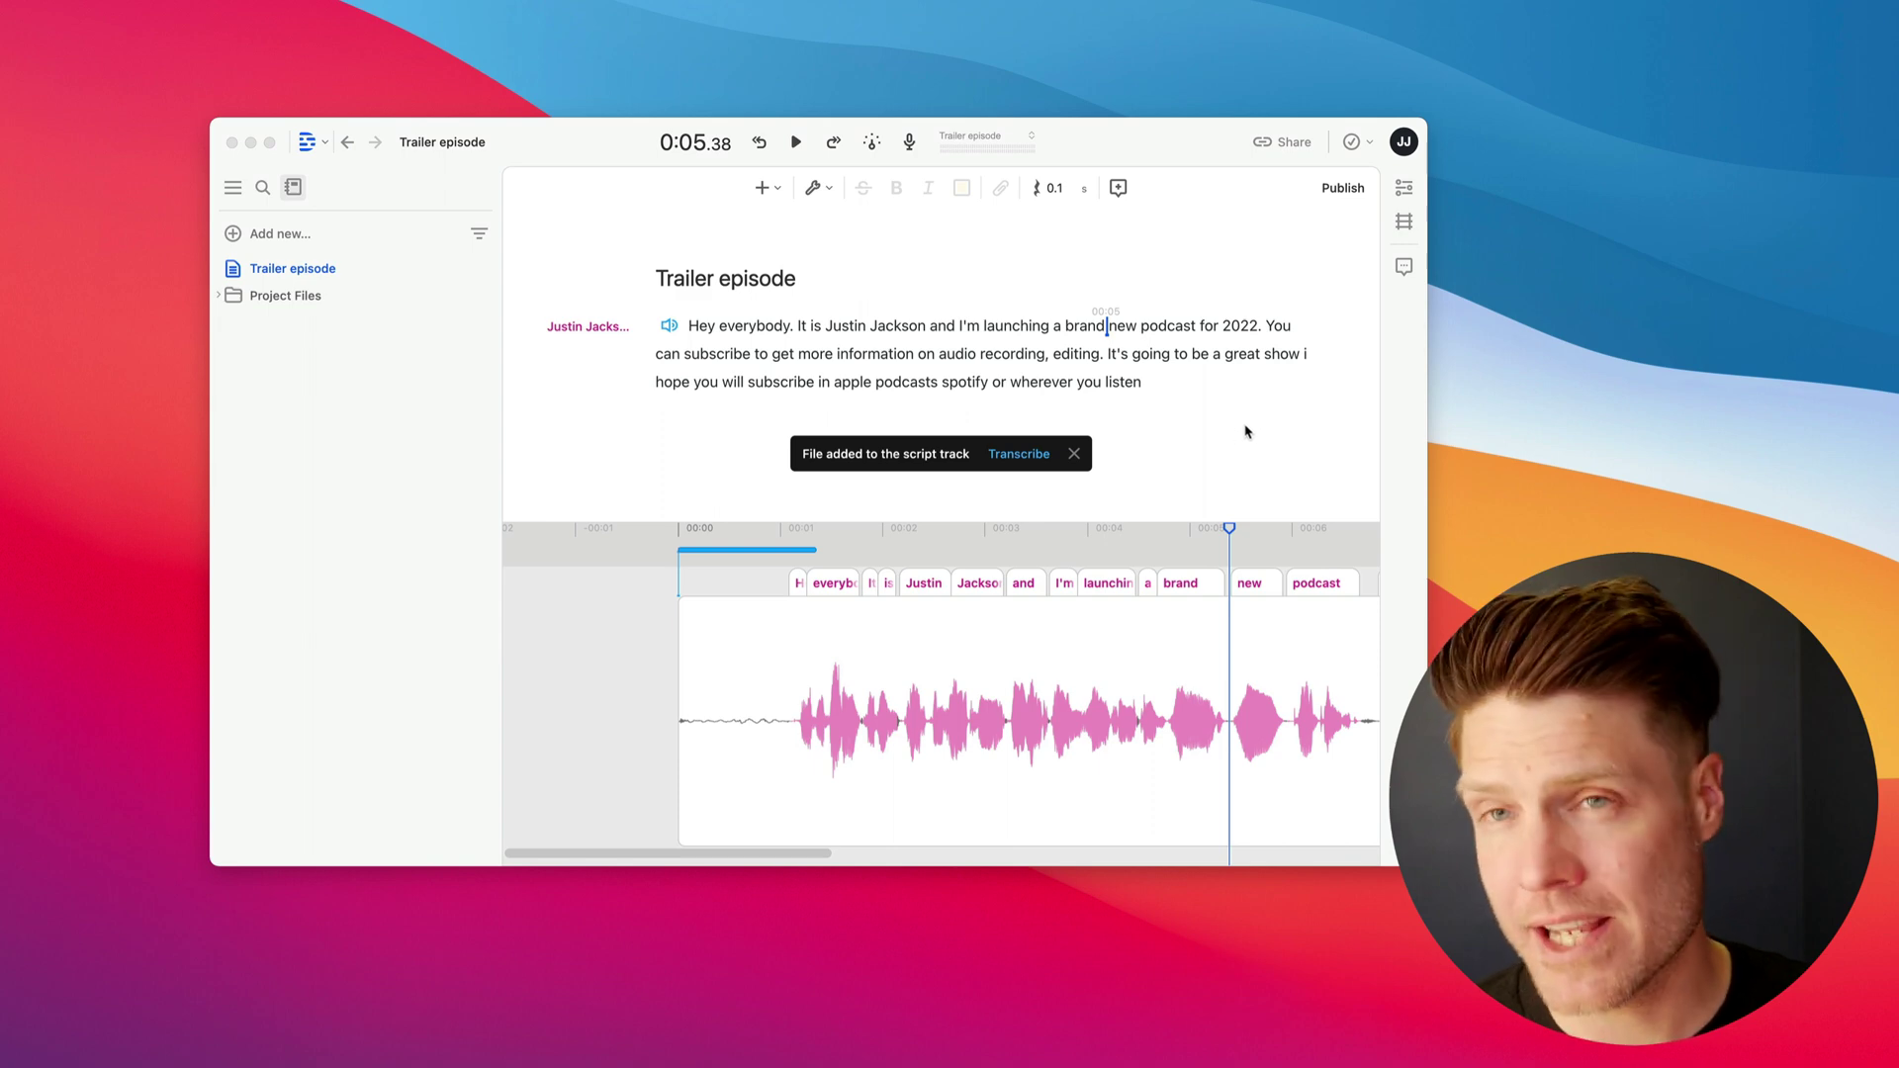
# - Export the trailer audio as an MP3 and save it to the Desktop
pyautogui.click(1277, 142)
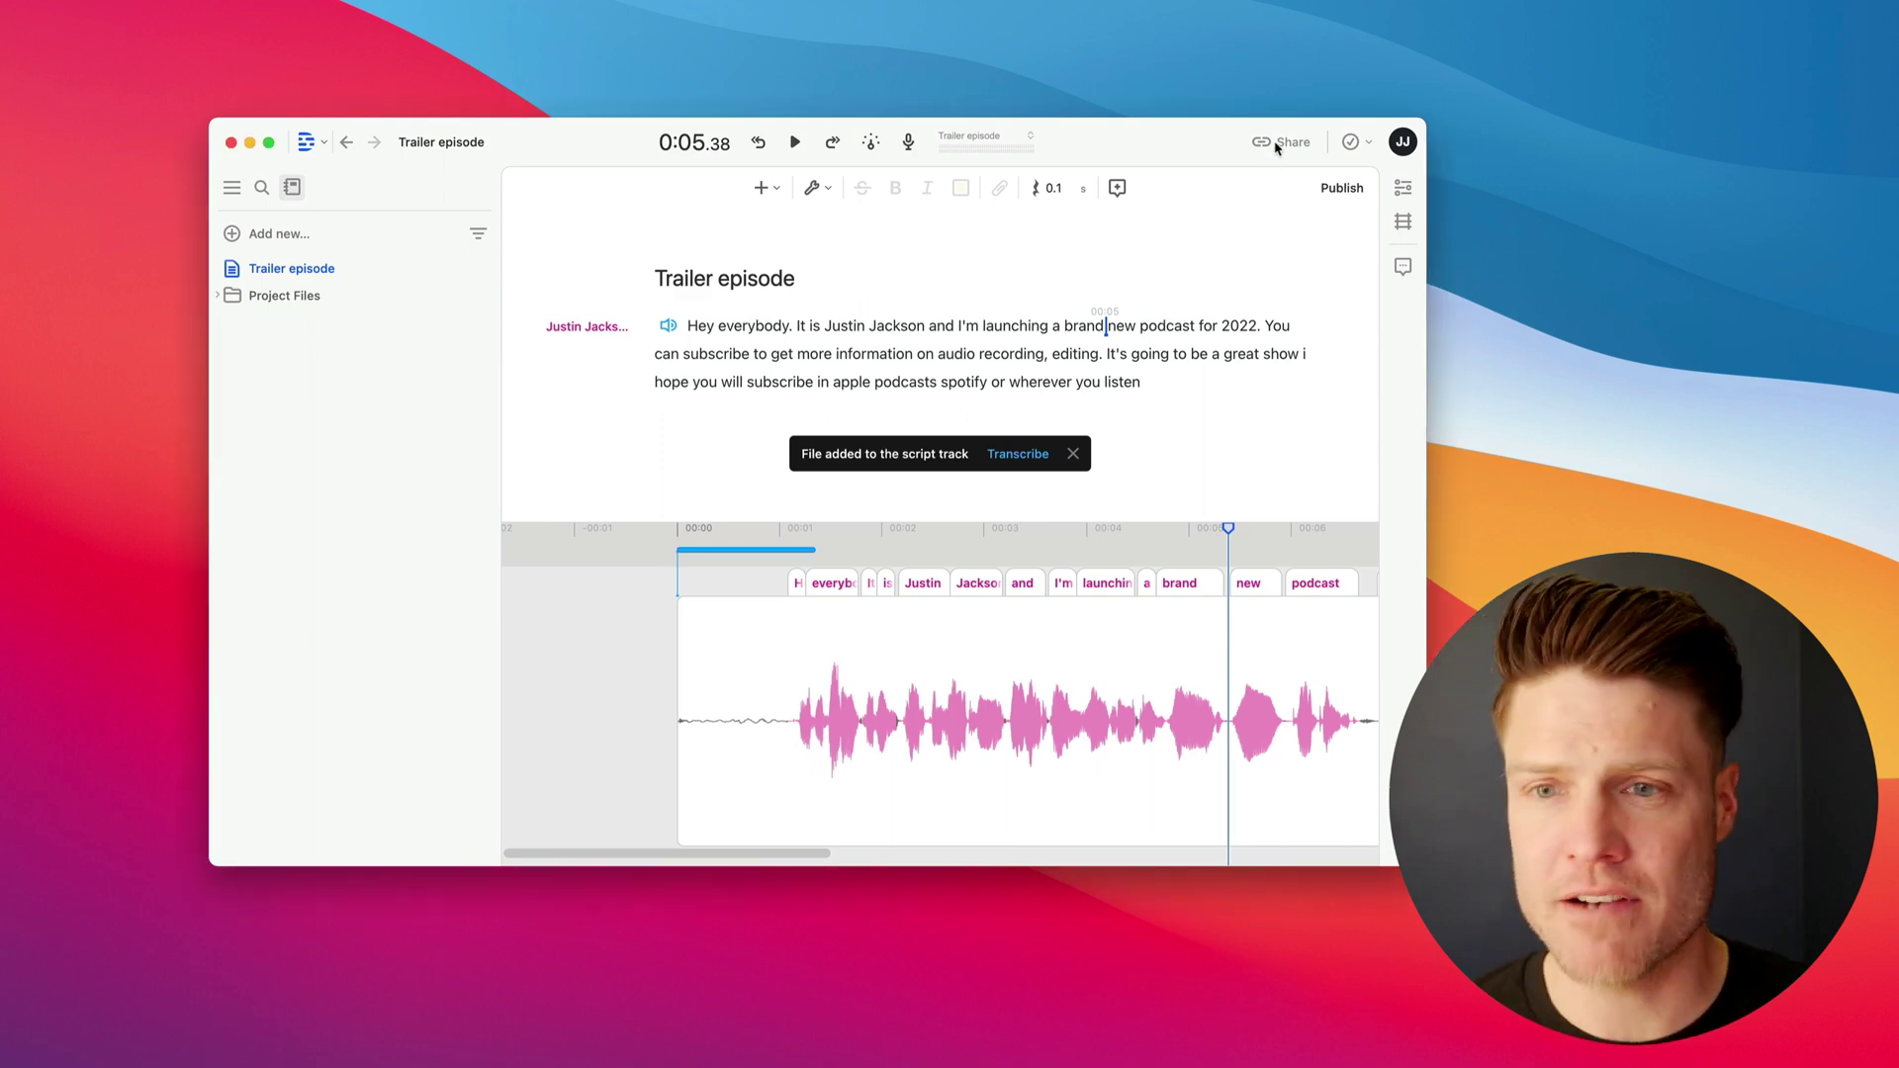
pyautogui.click(1285, 141)
pyautogui.click(718, 183)
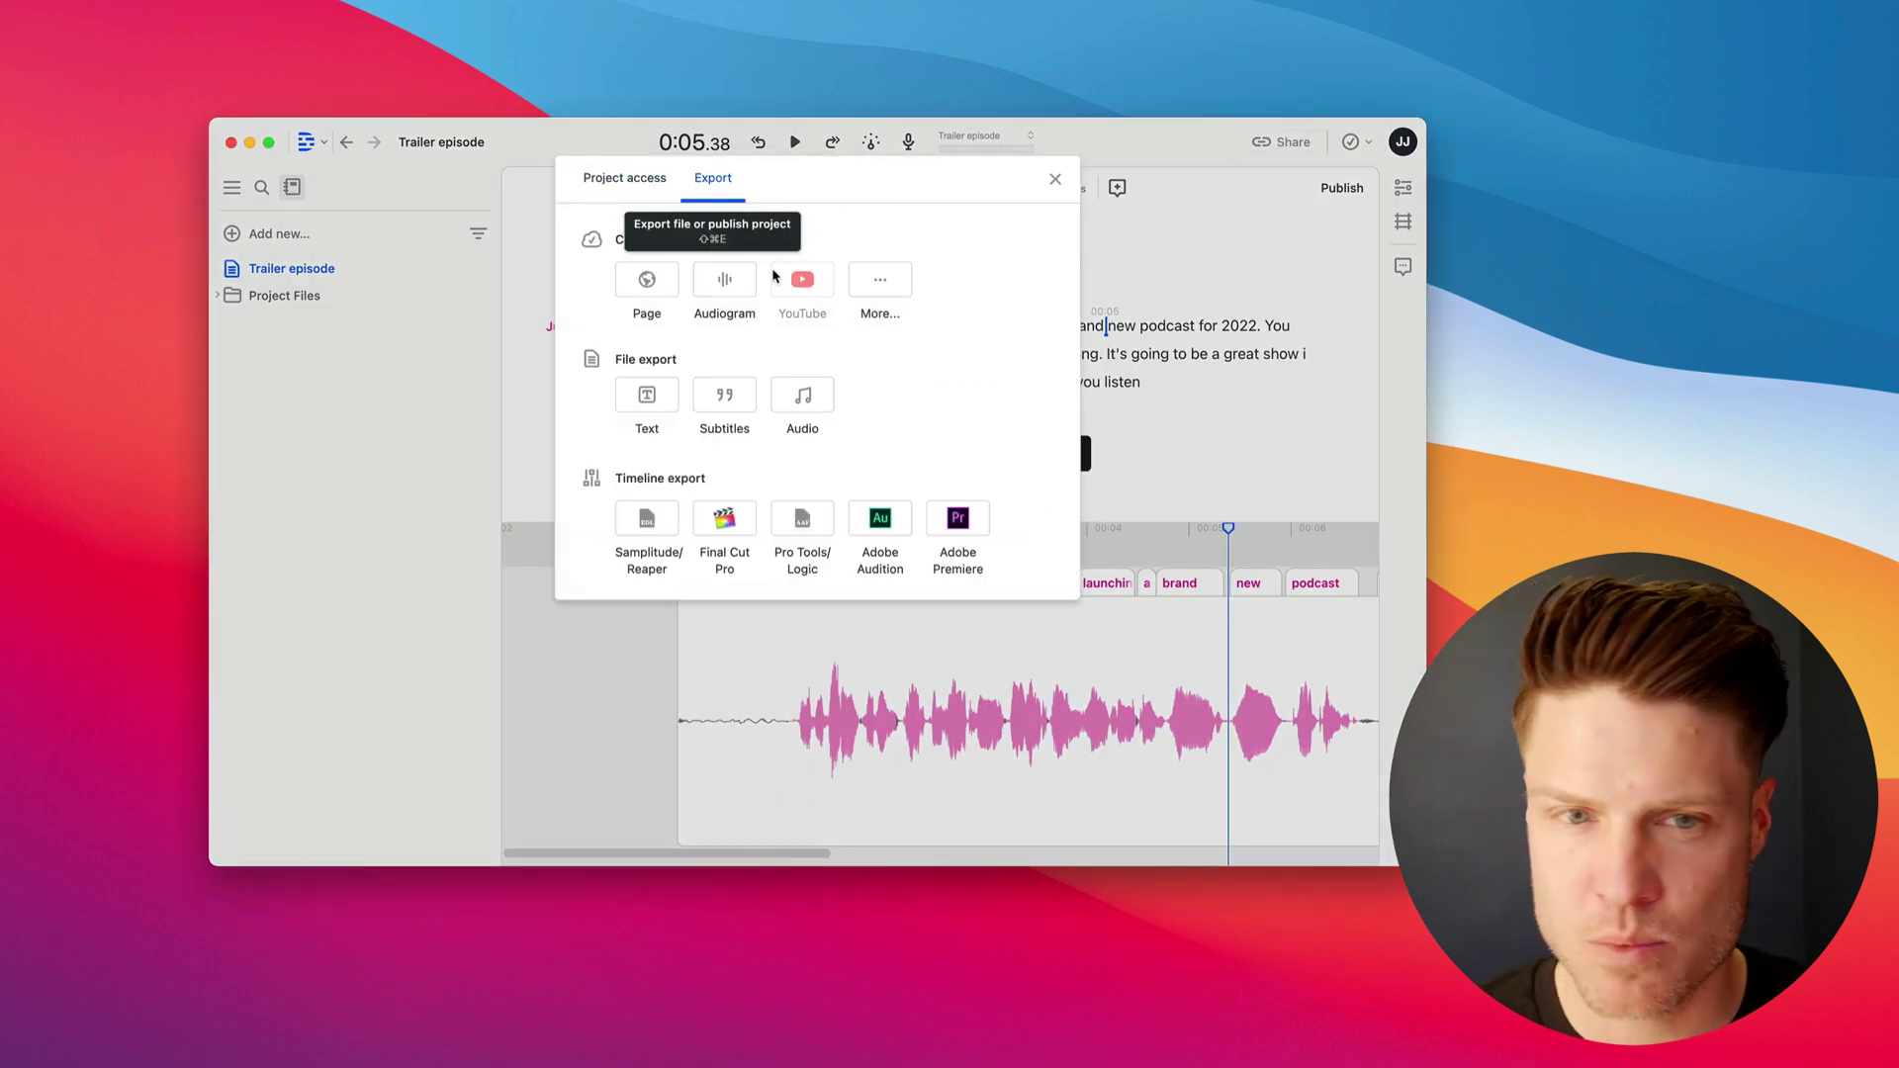
pyautogui.click(799, 397)
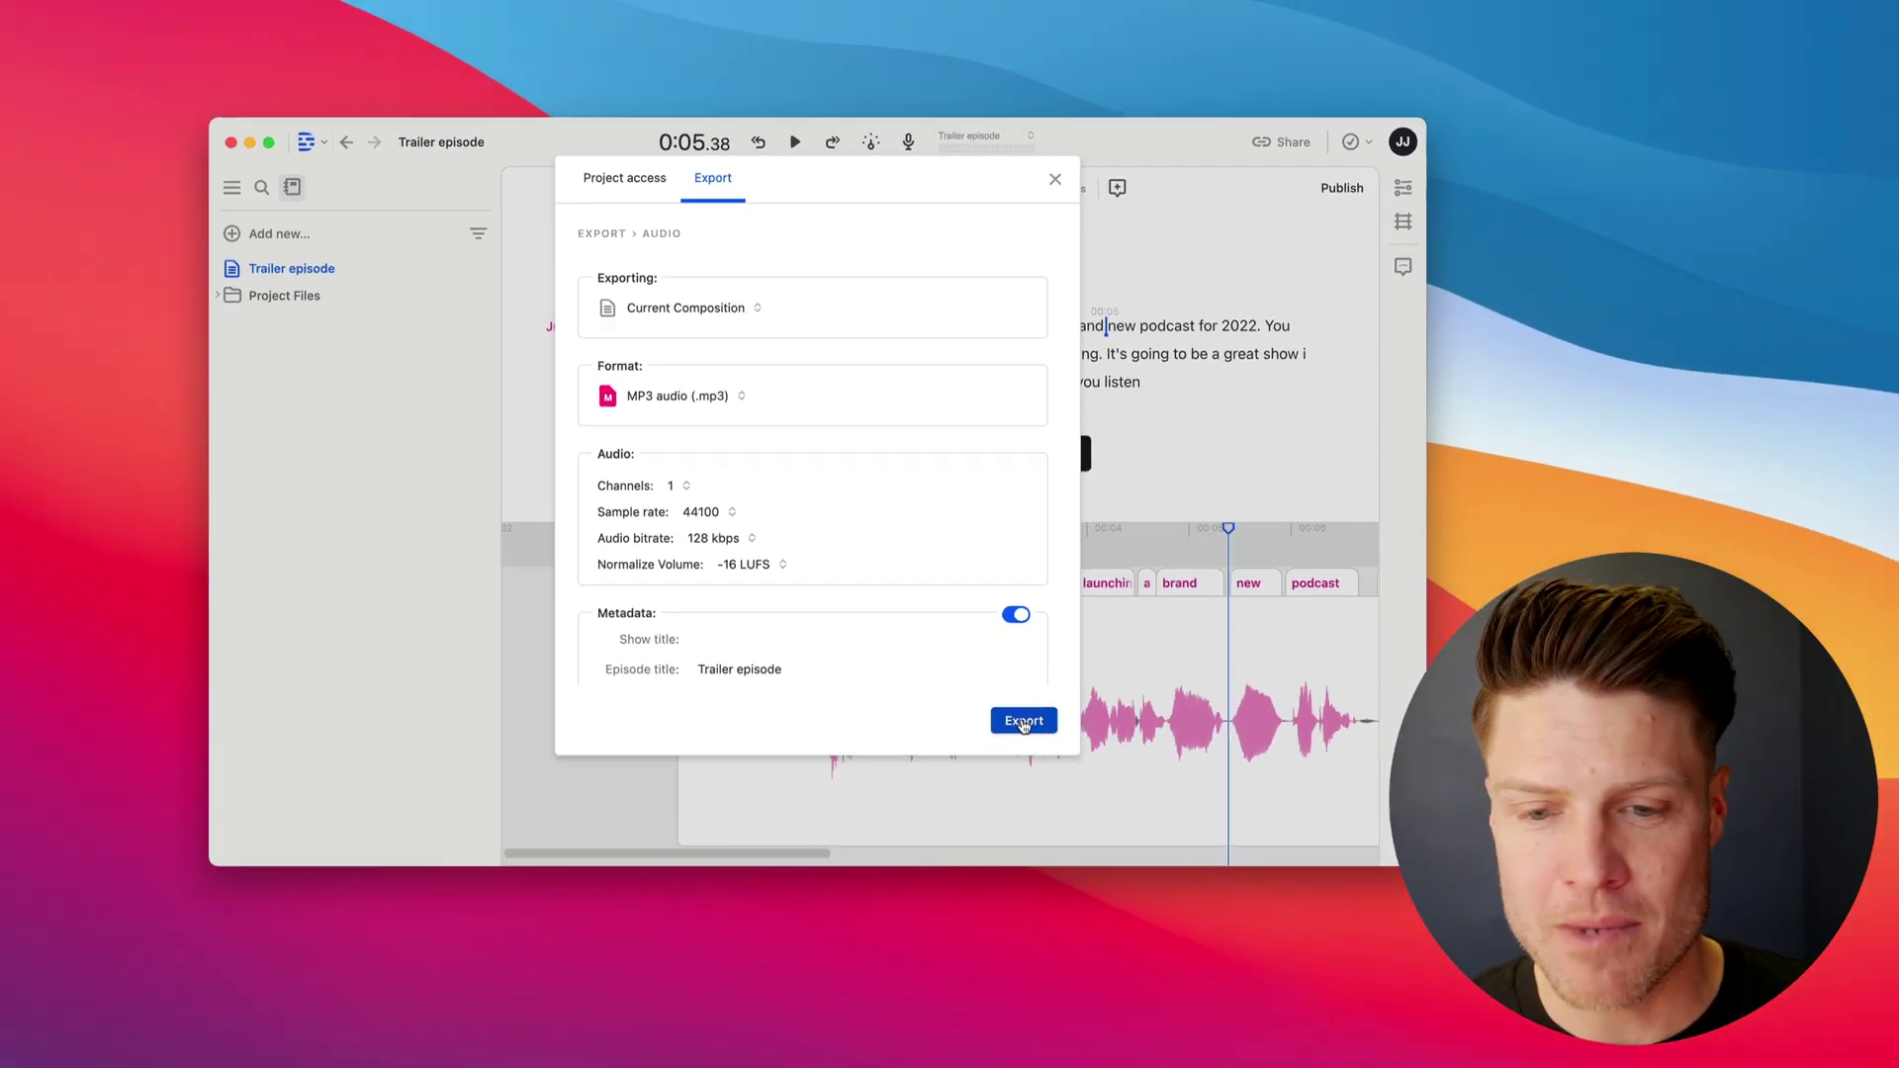
pyautogui.click(1022, 722)
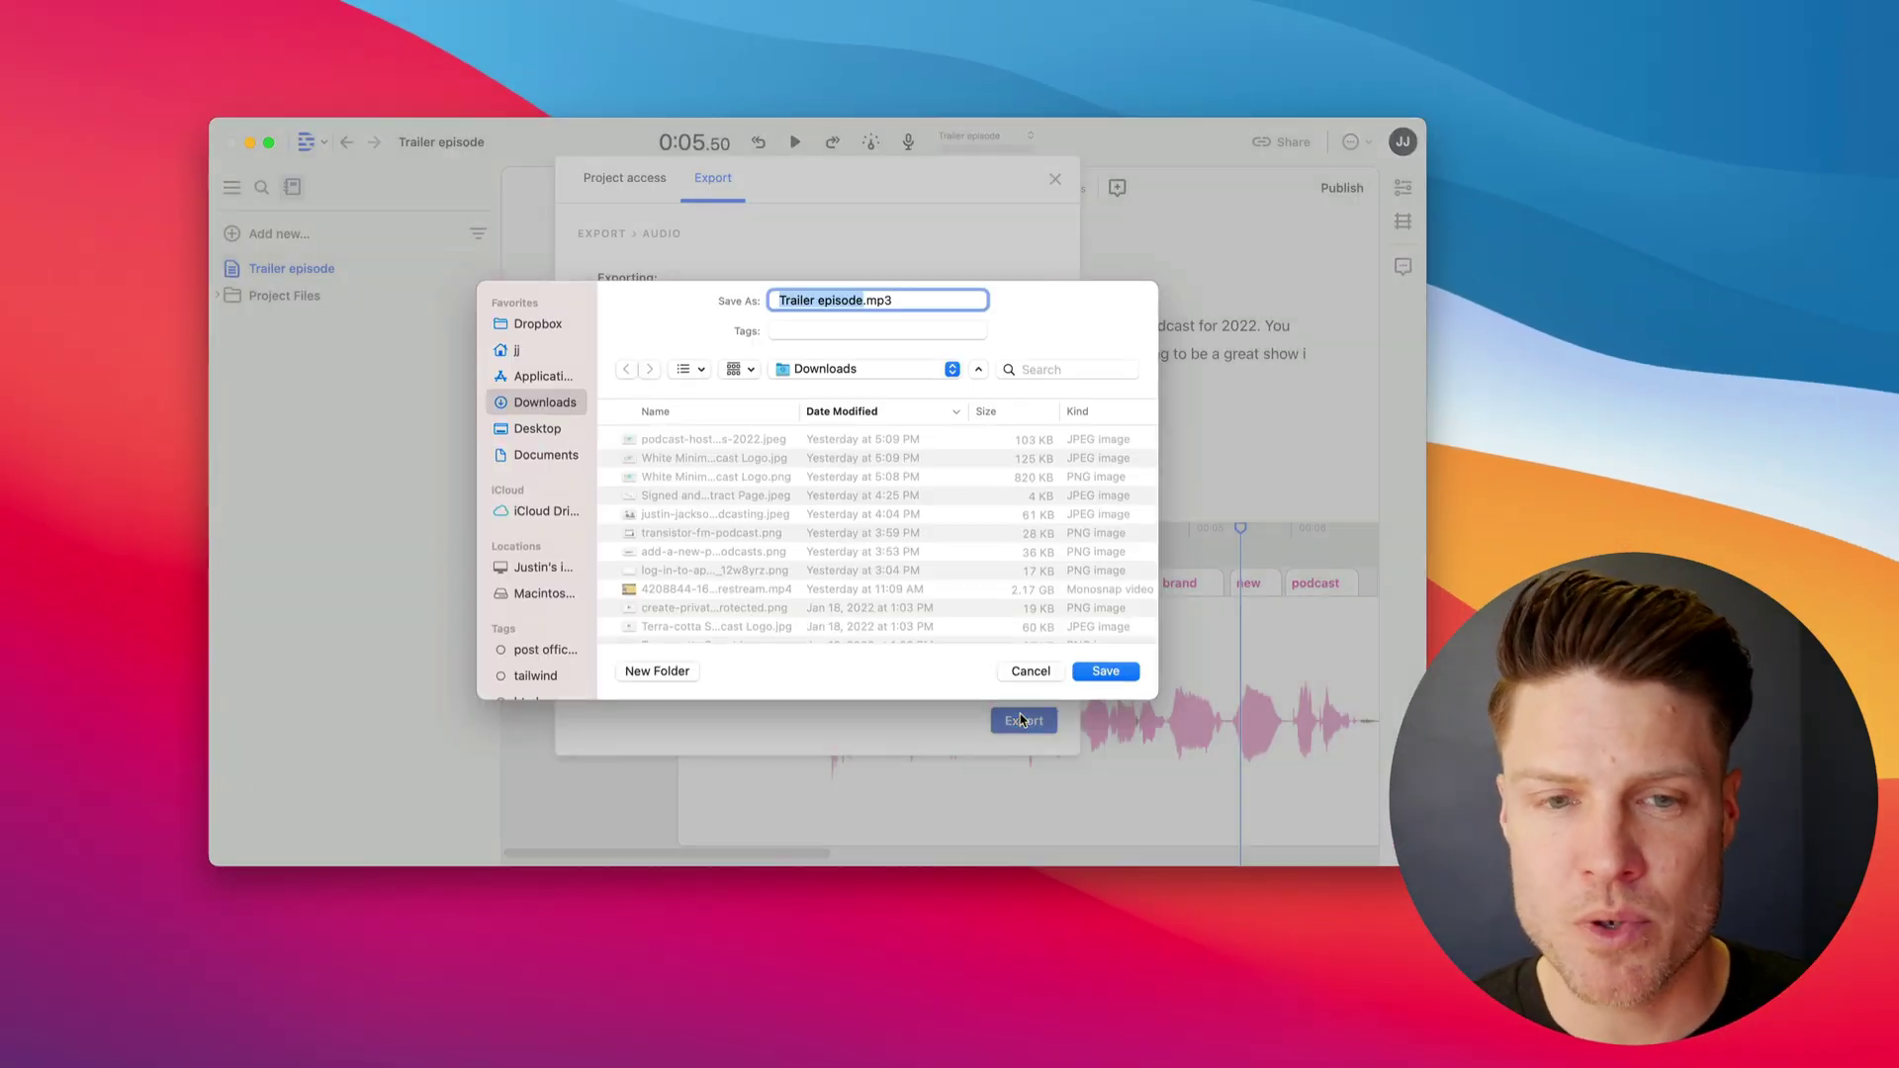
pyautogui.press('super+shift+d')
pyautogui.click(1127, 673)
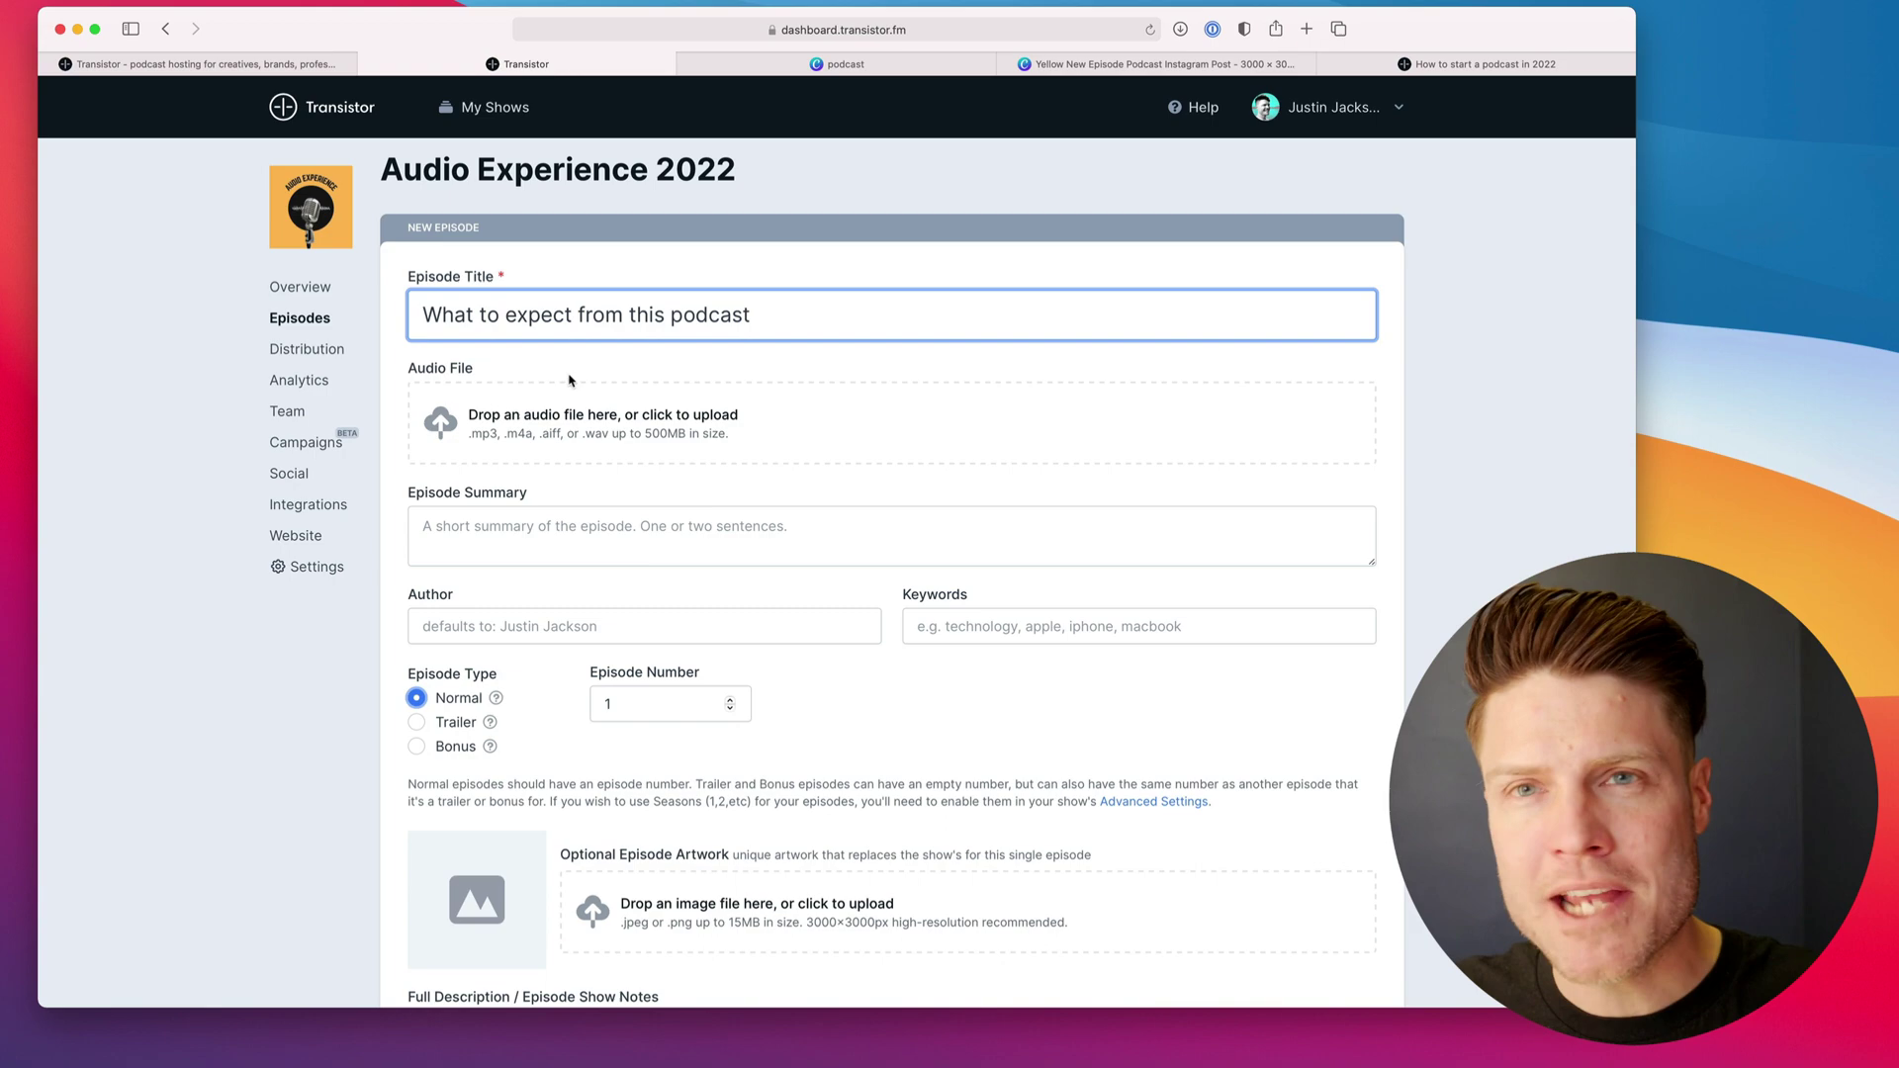
# - Upload Trailer episode.mp3 as the episode's audio file in Transistor
pyautogui.click(604, 428)
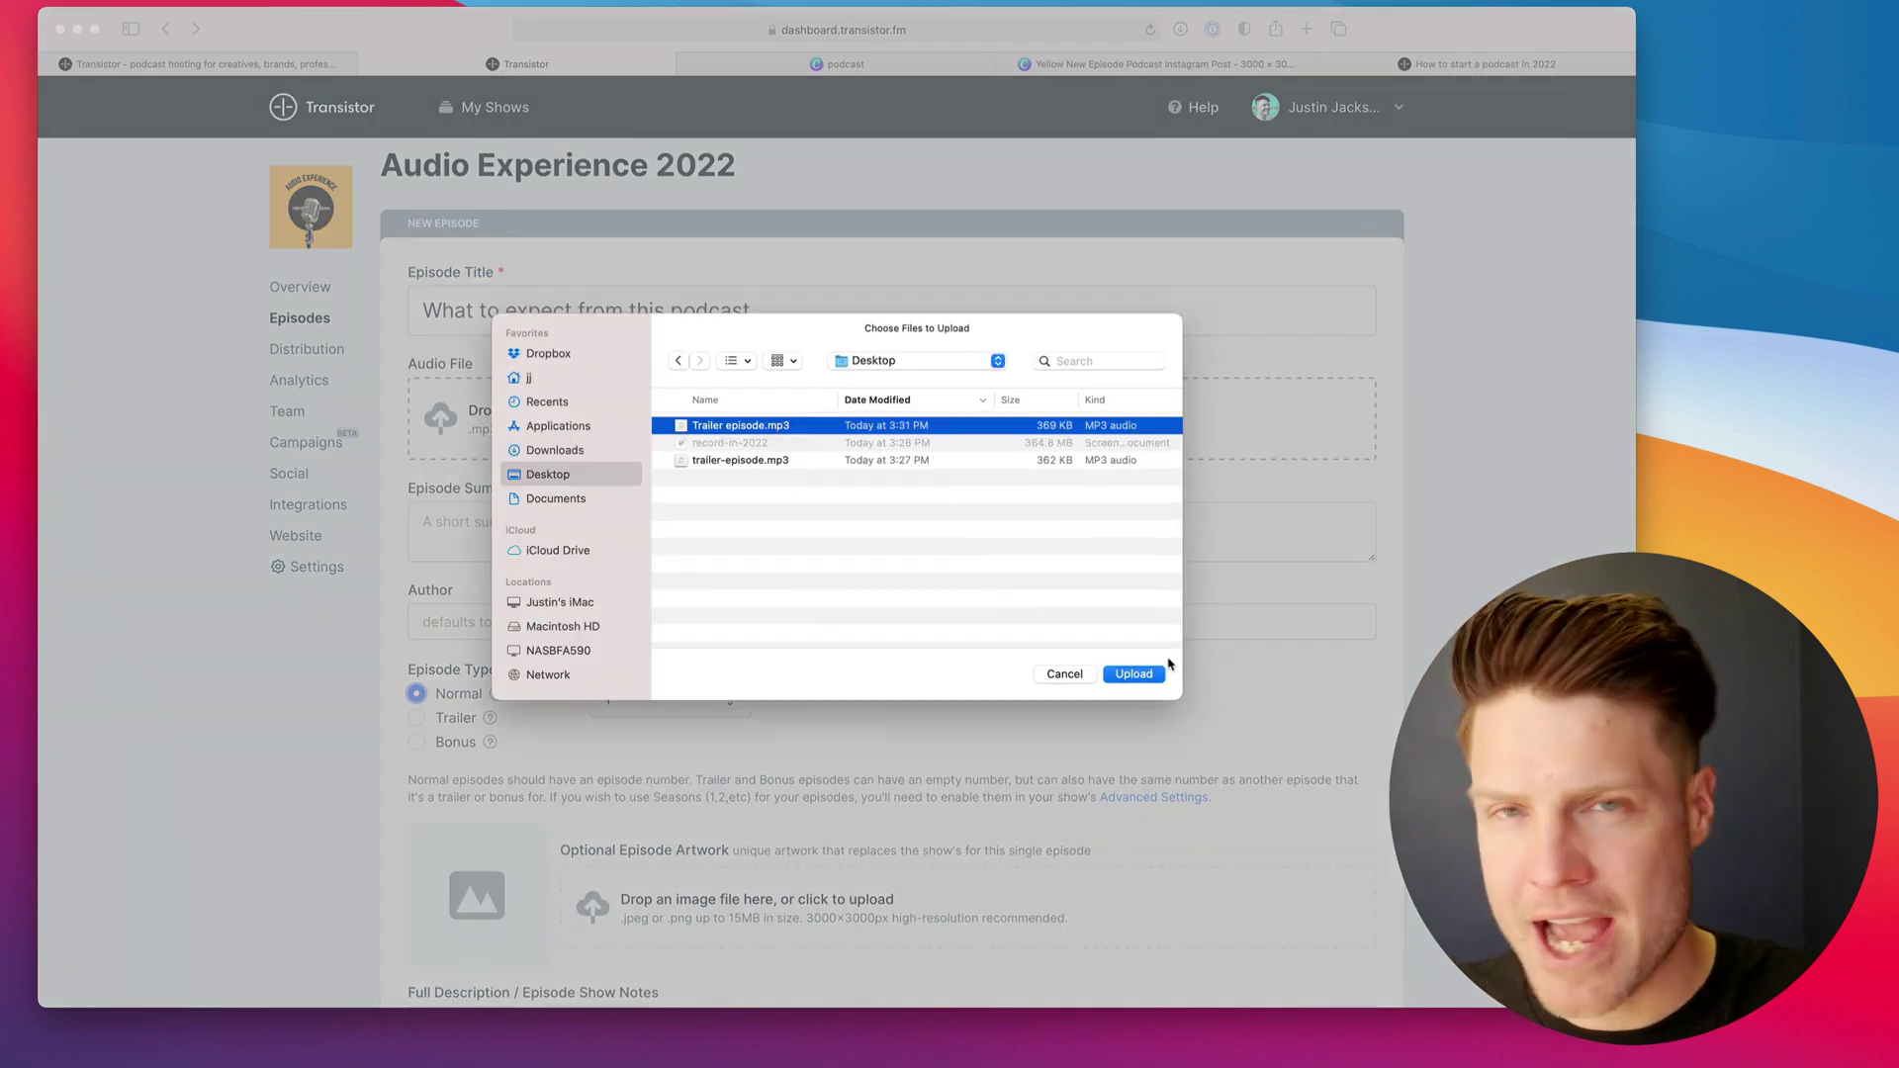
pyautogui.click(1136, 675)
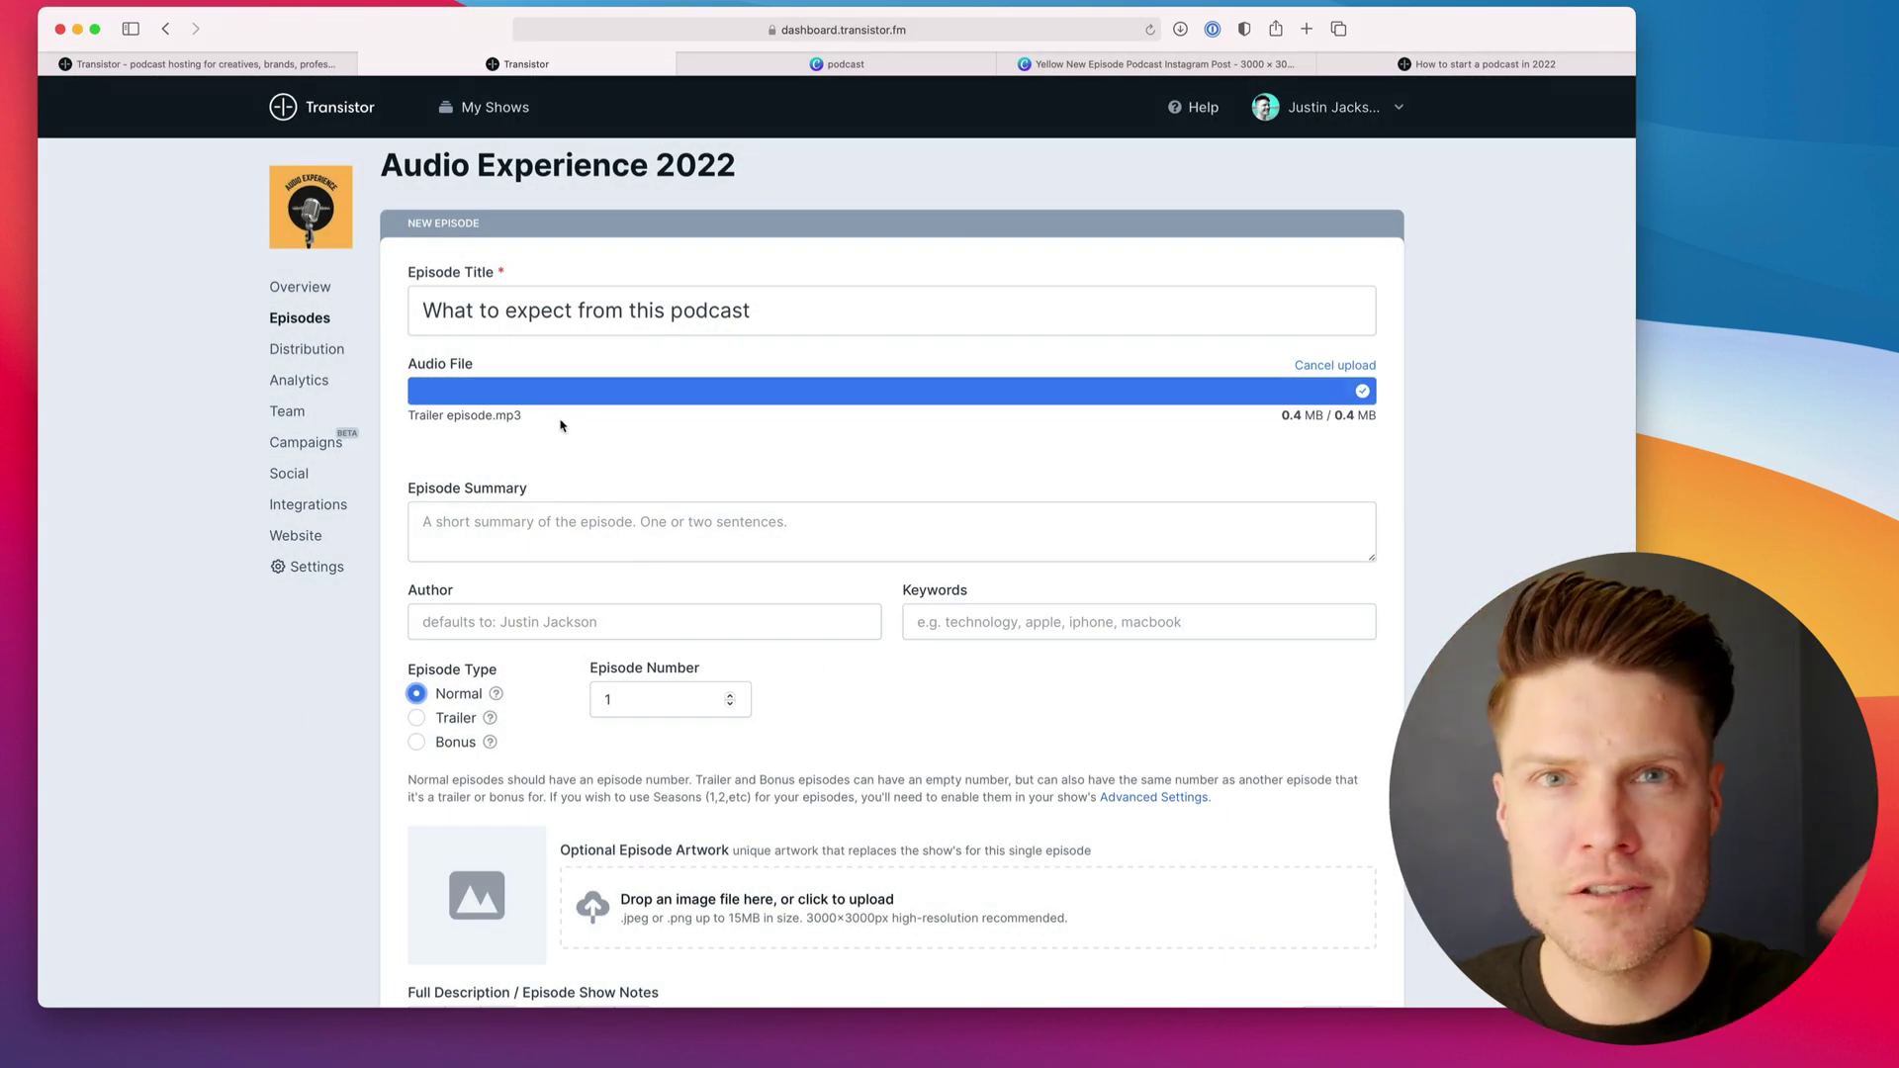
pyautogui.scroll(-2, 559, 425)
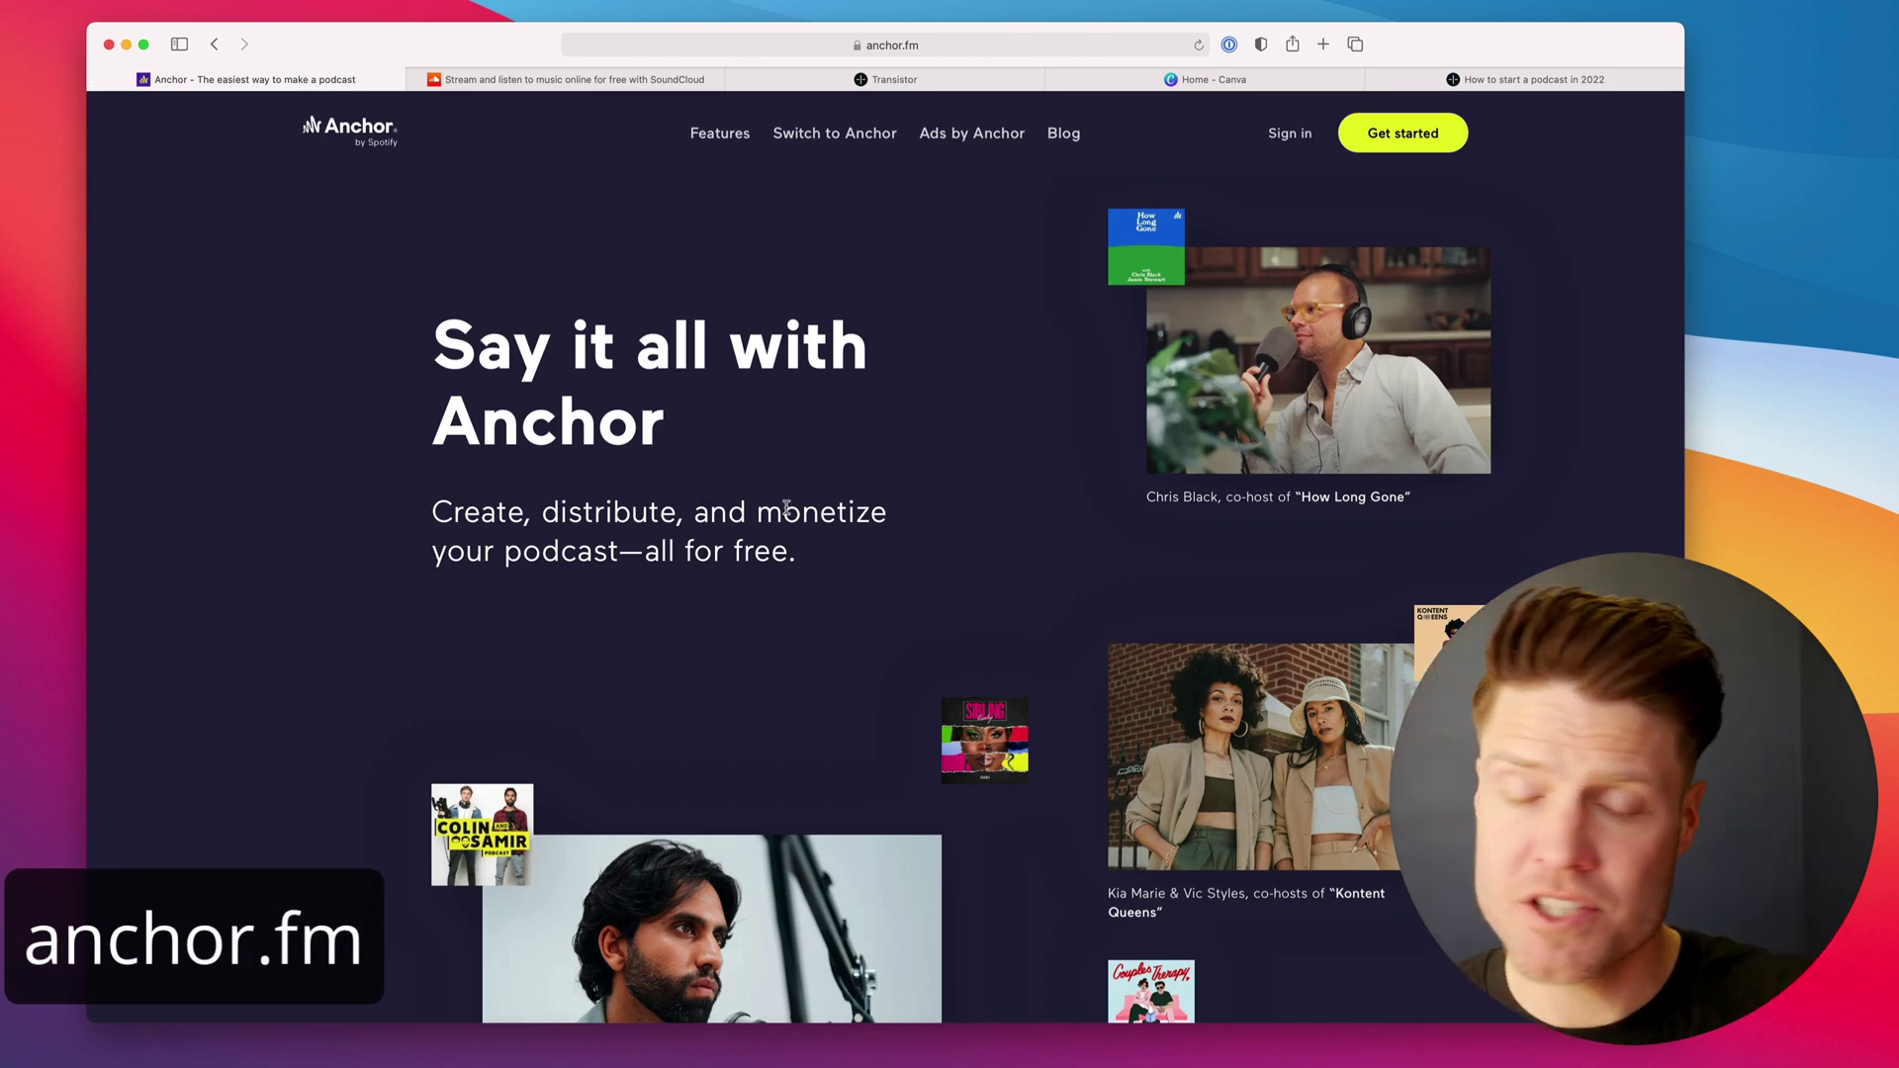
# - Compare the SoundCloud and Anchor hosting sites, then close them to return to transistor.fm
pyautogui.click(613, 81)
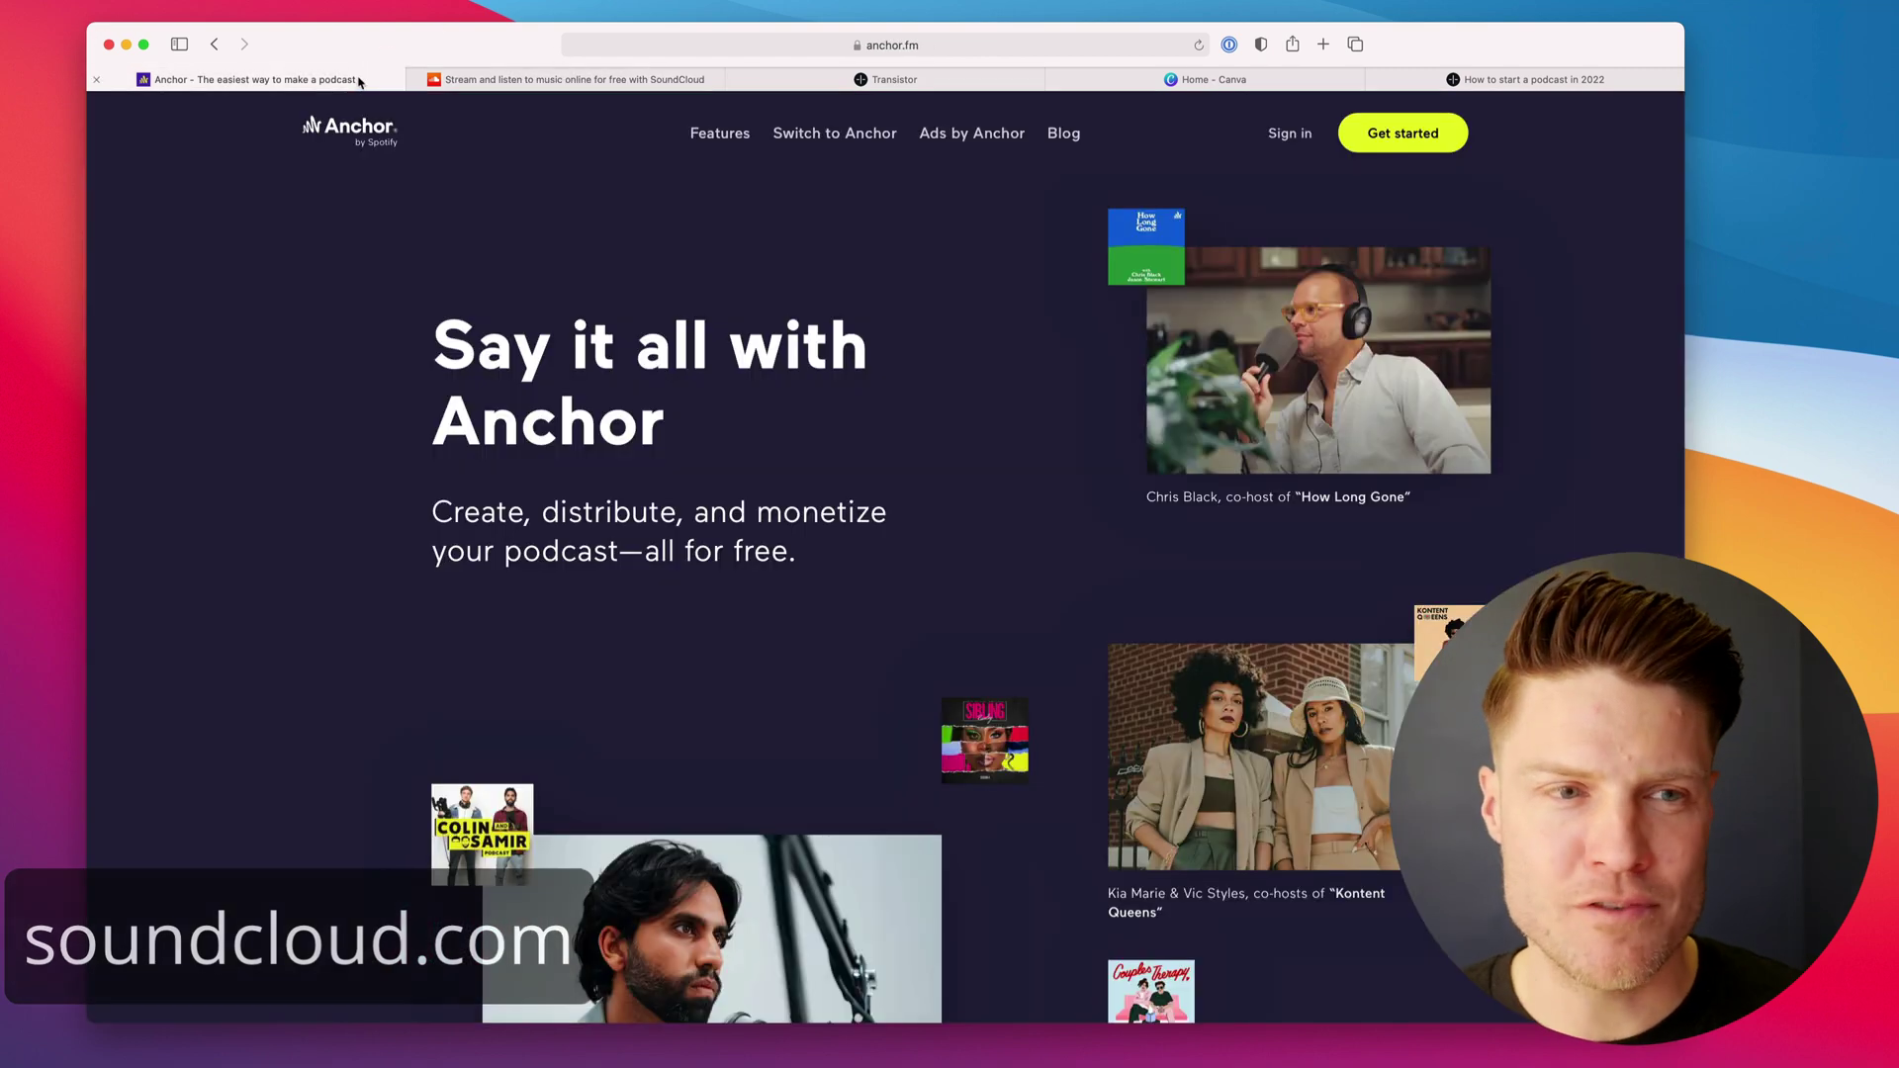
pyautogui.click(363, 78)
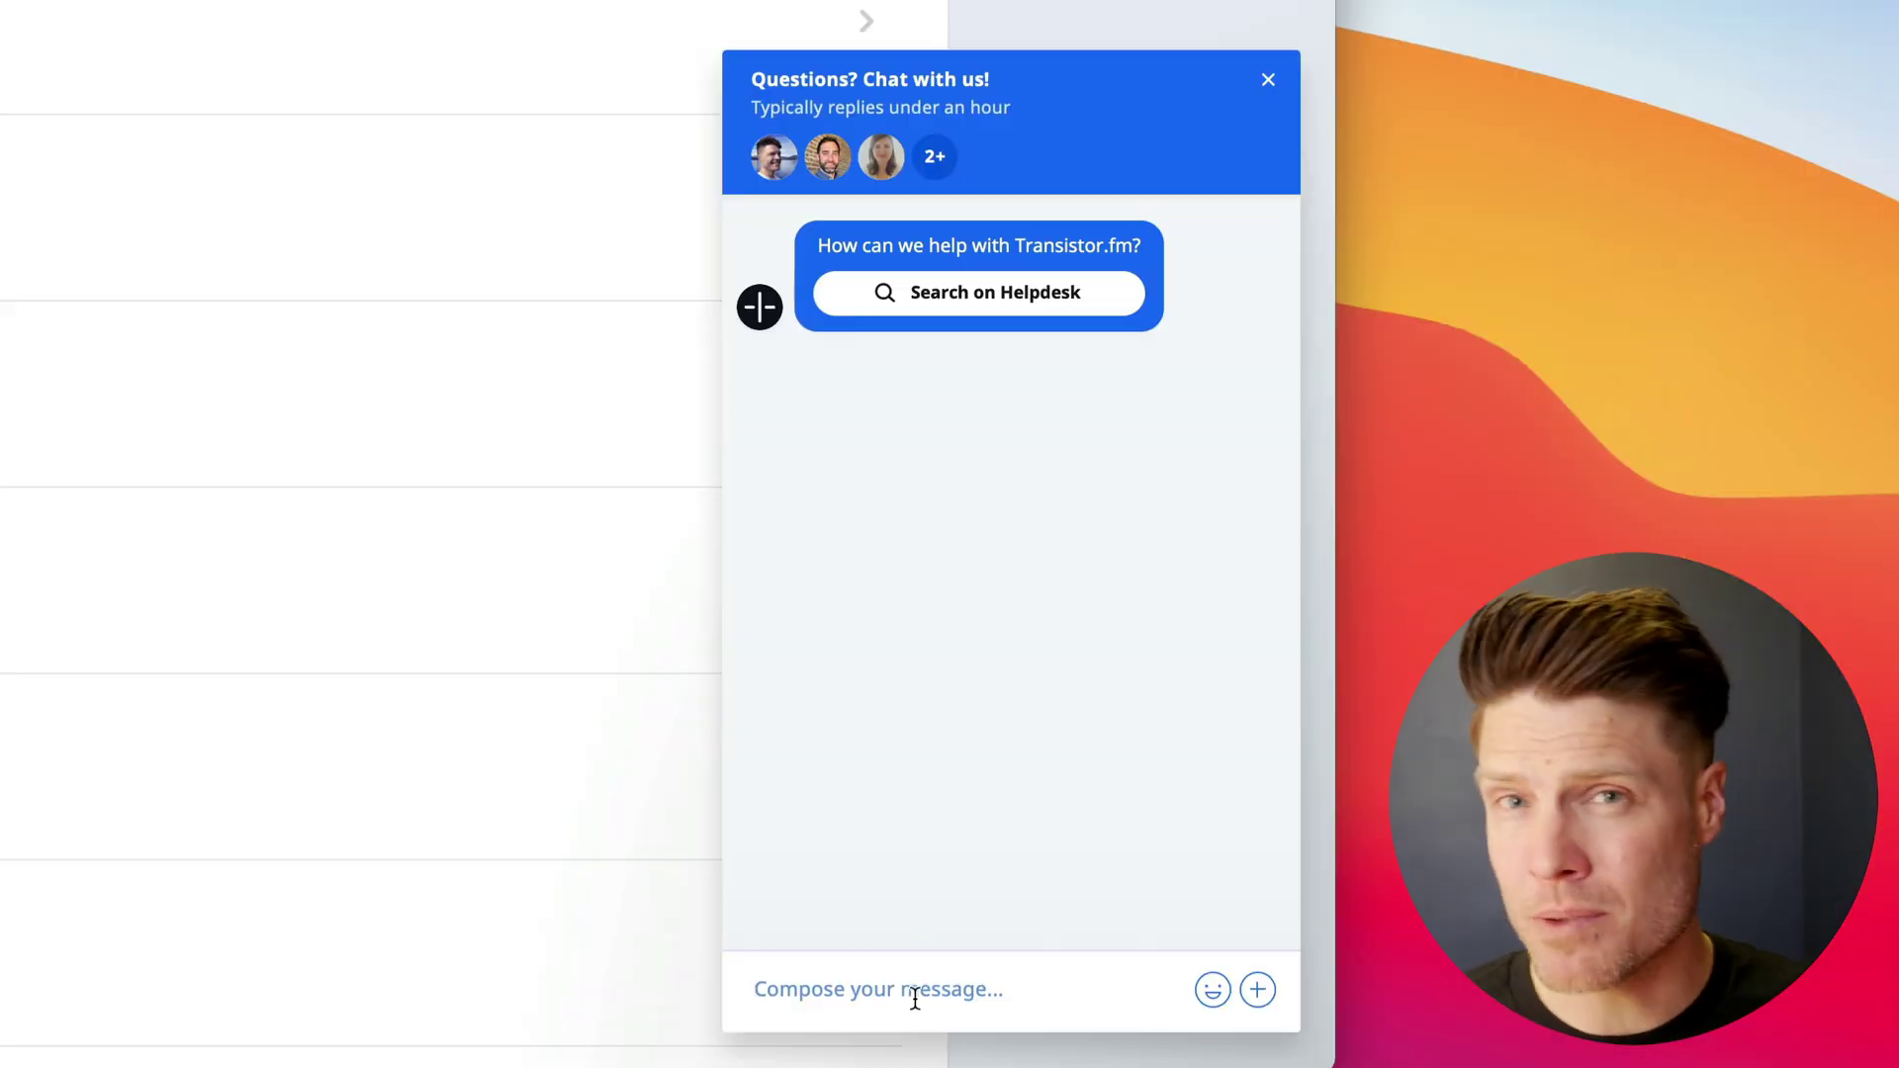
# - Enter 'Hi I need help', then open Build Your SaaS 2022 and its 'What to expect from this podcast' episode
pyautogui.write('Hi I need h')
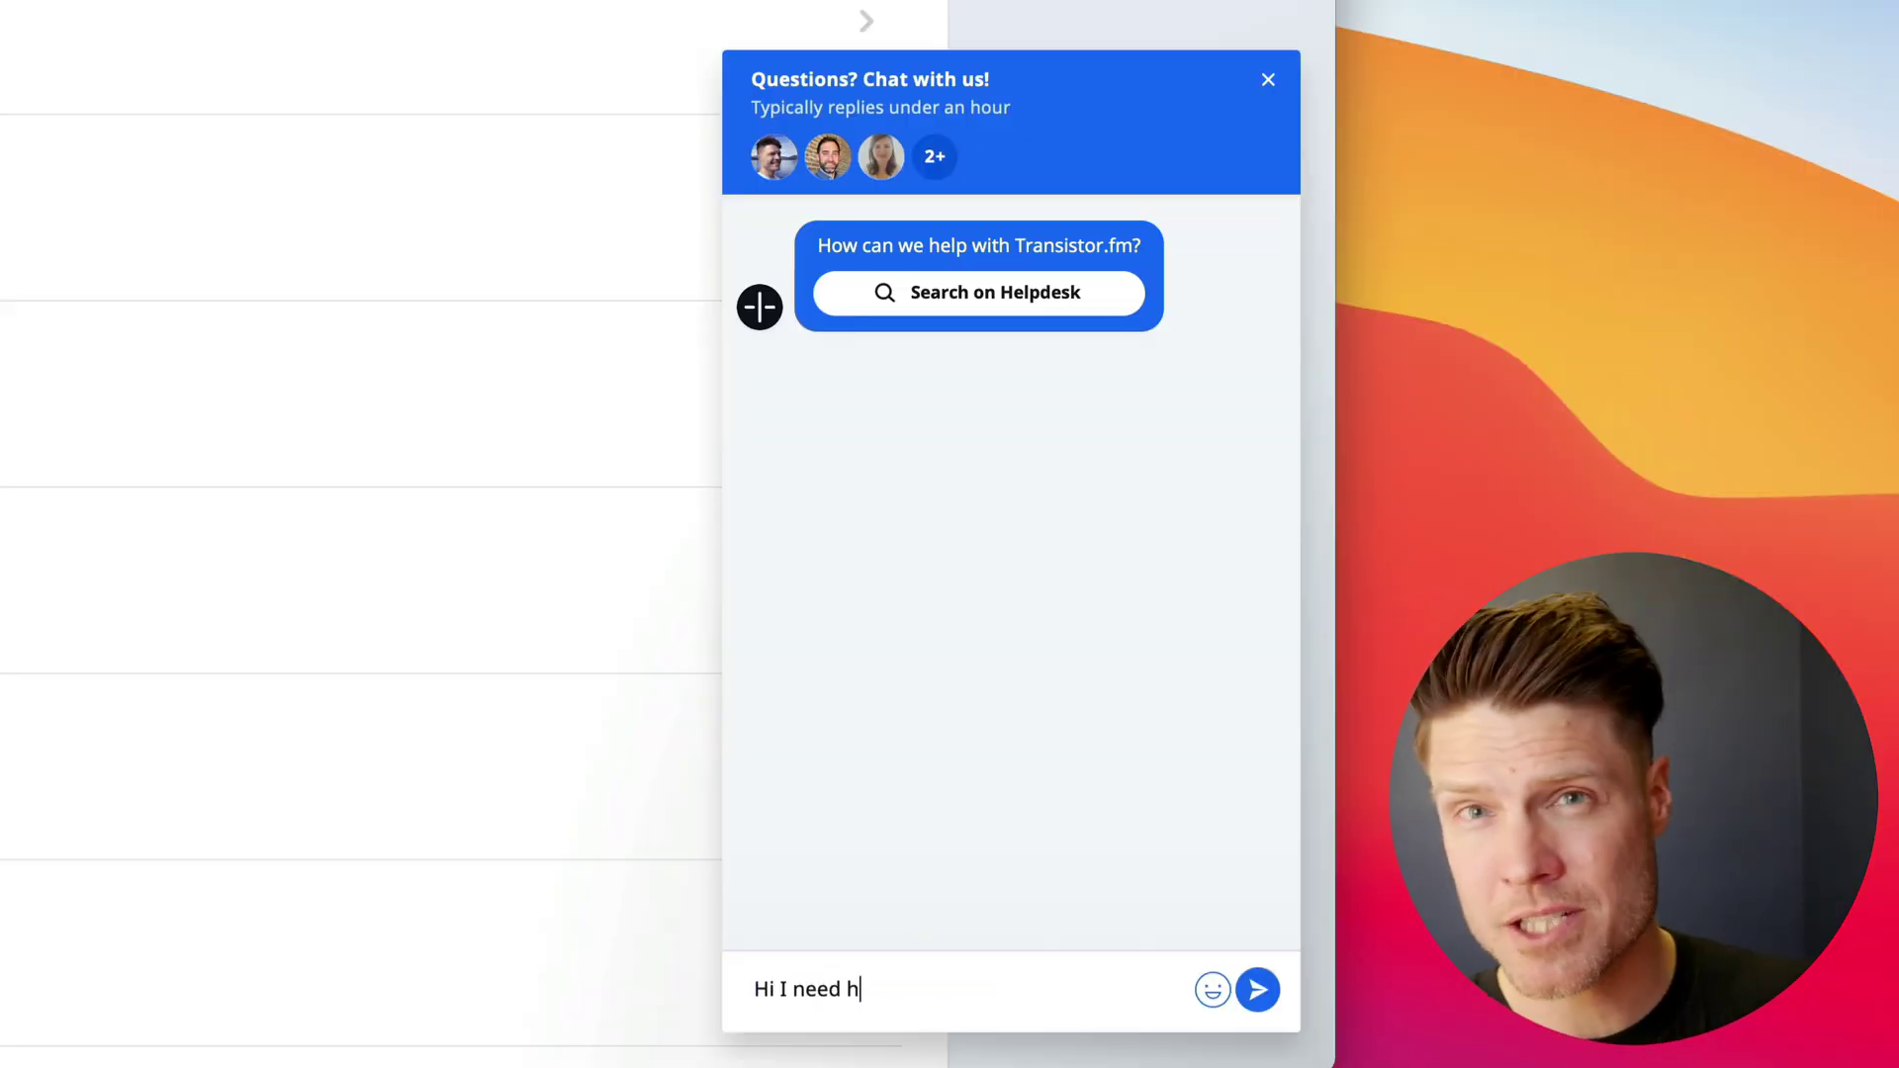
pyautogui.write('elp')
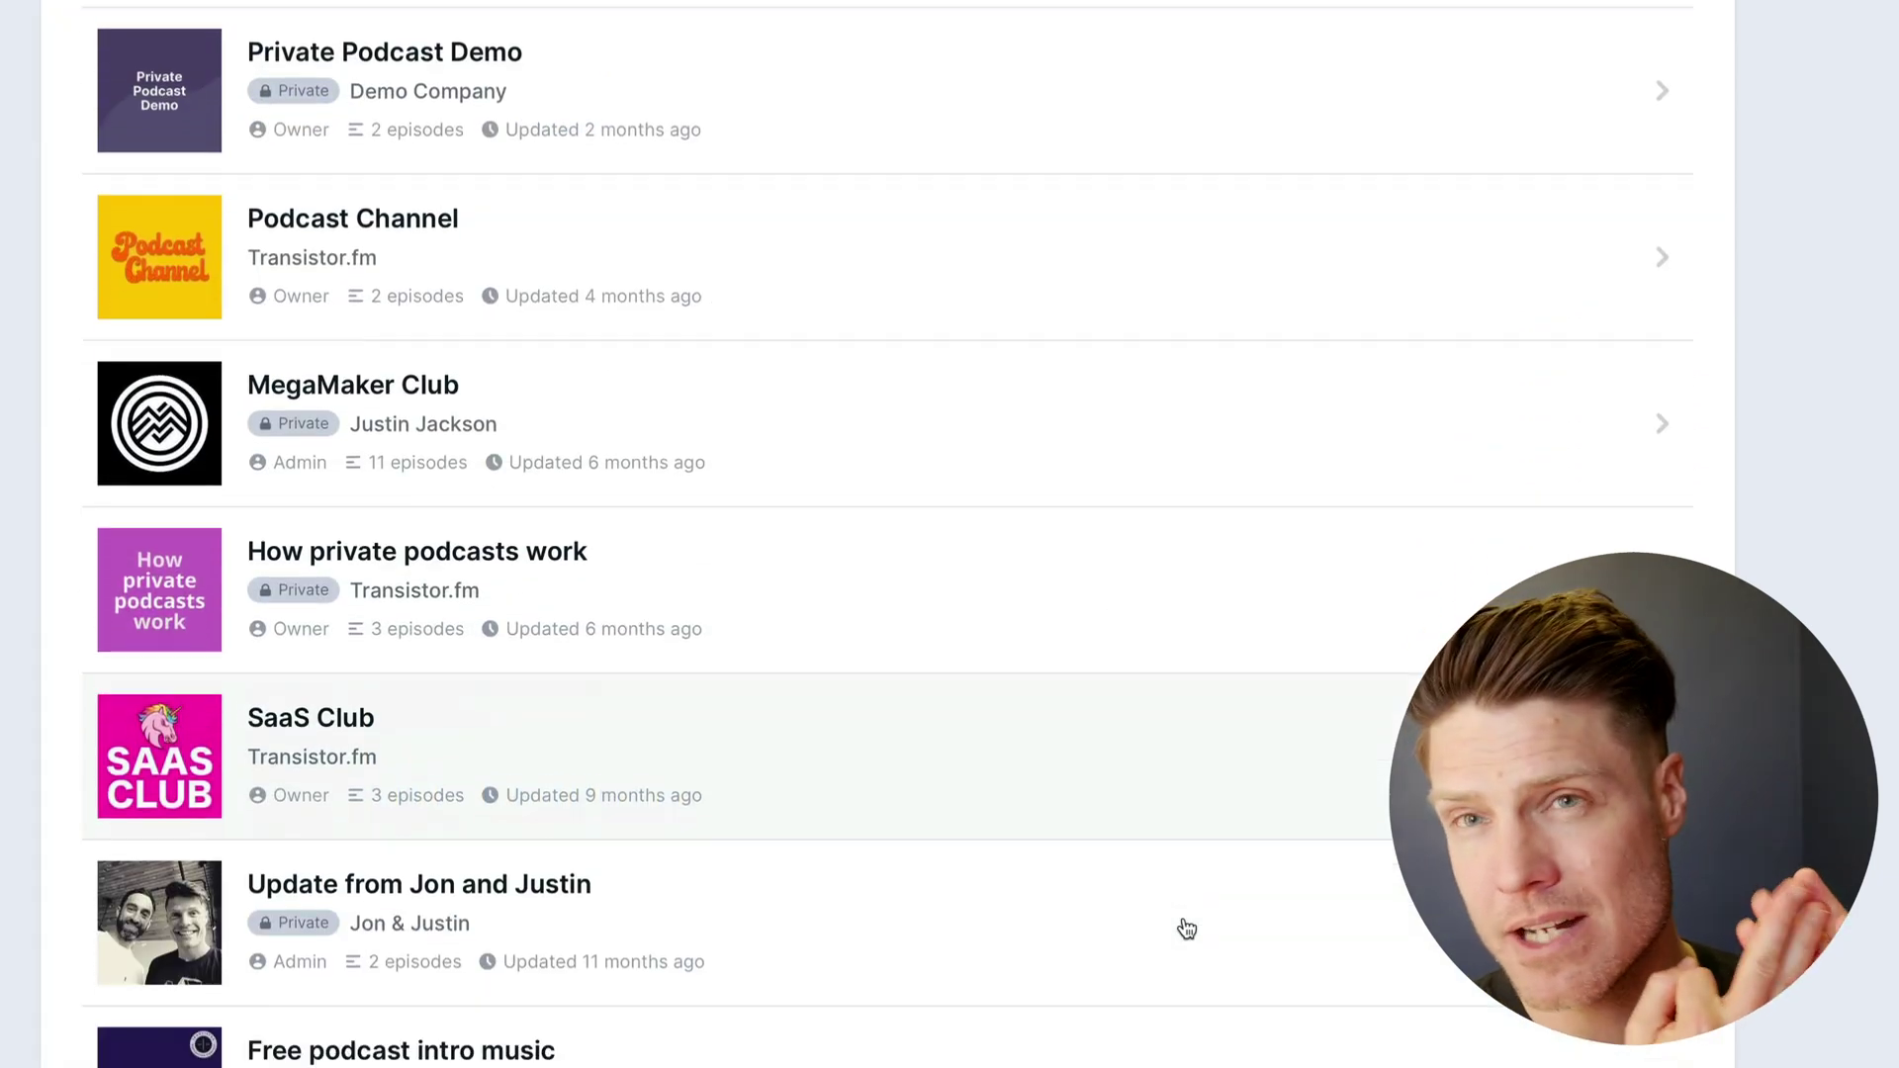
pyautogui.scroll(-7, 1187, 924)
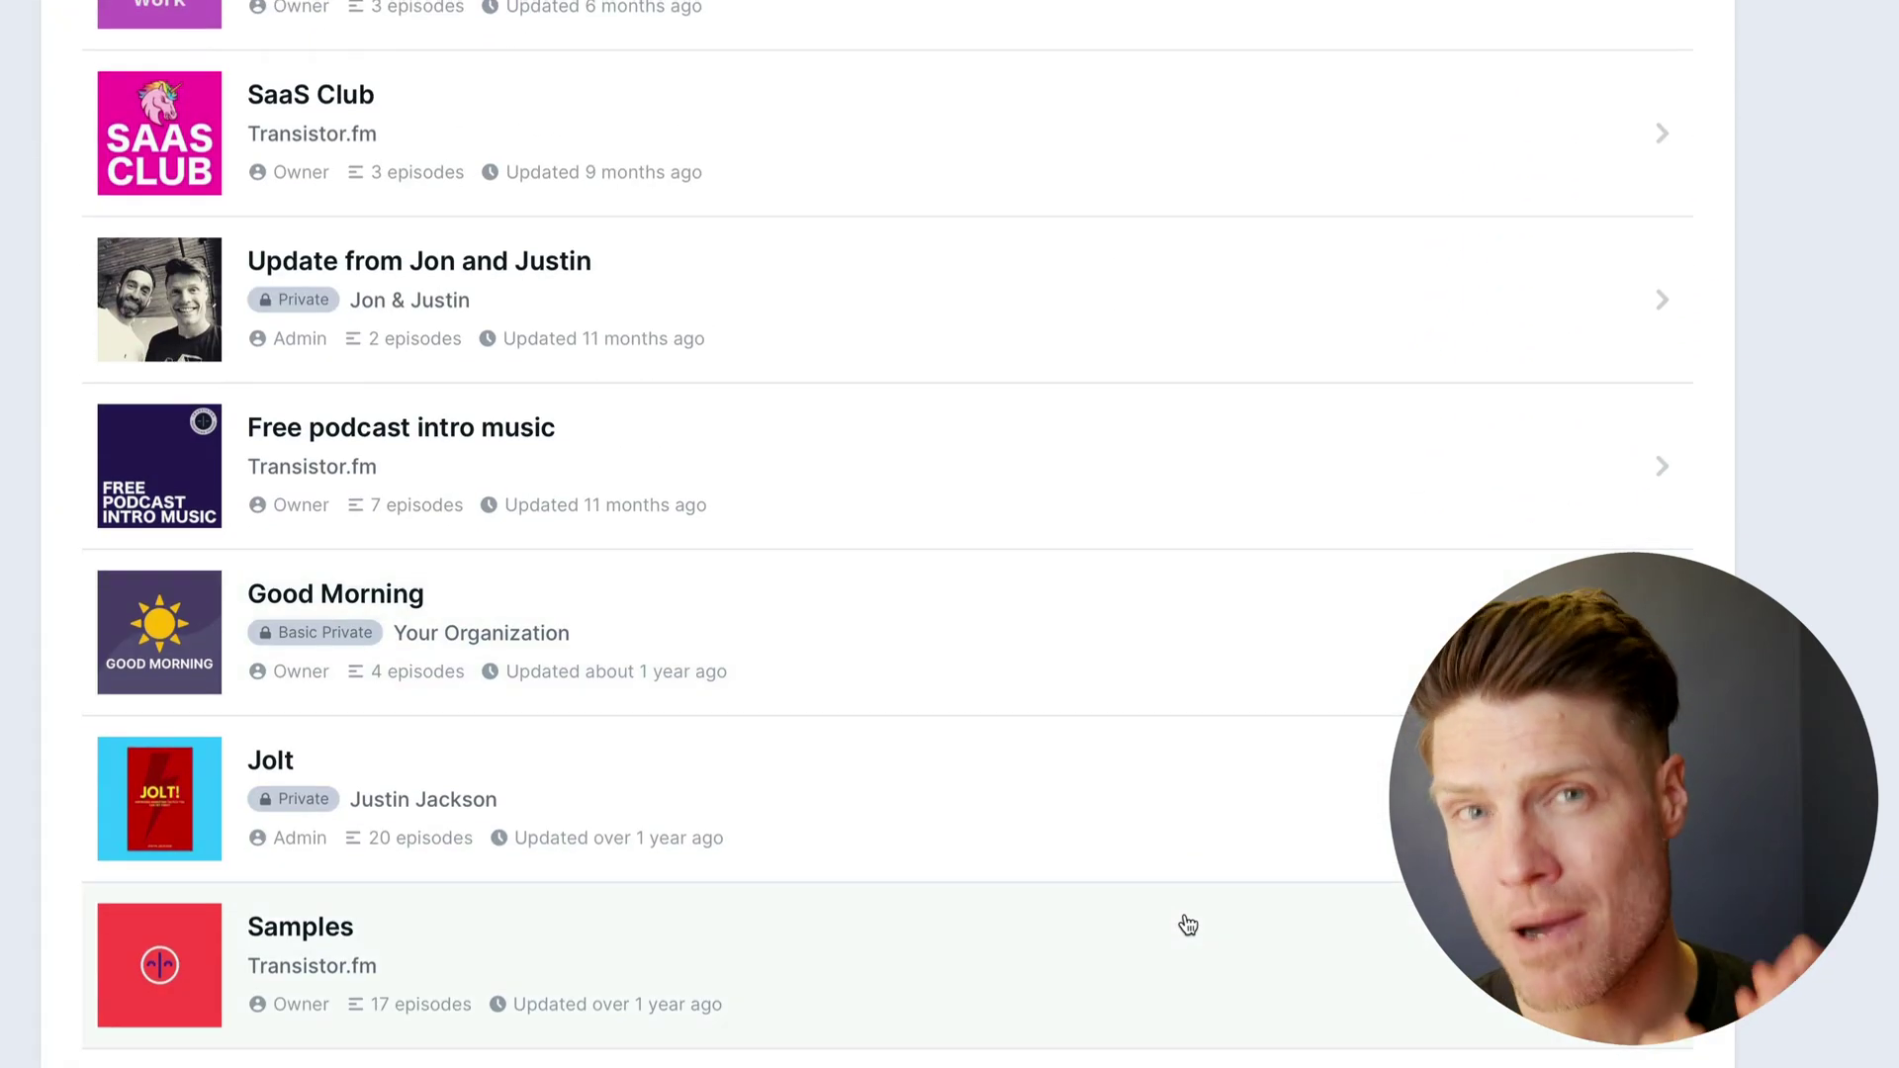
pyautogui.scroll(10, 1187, 924)
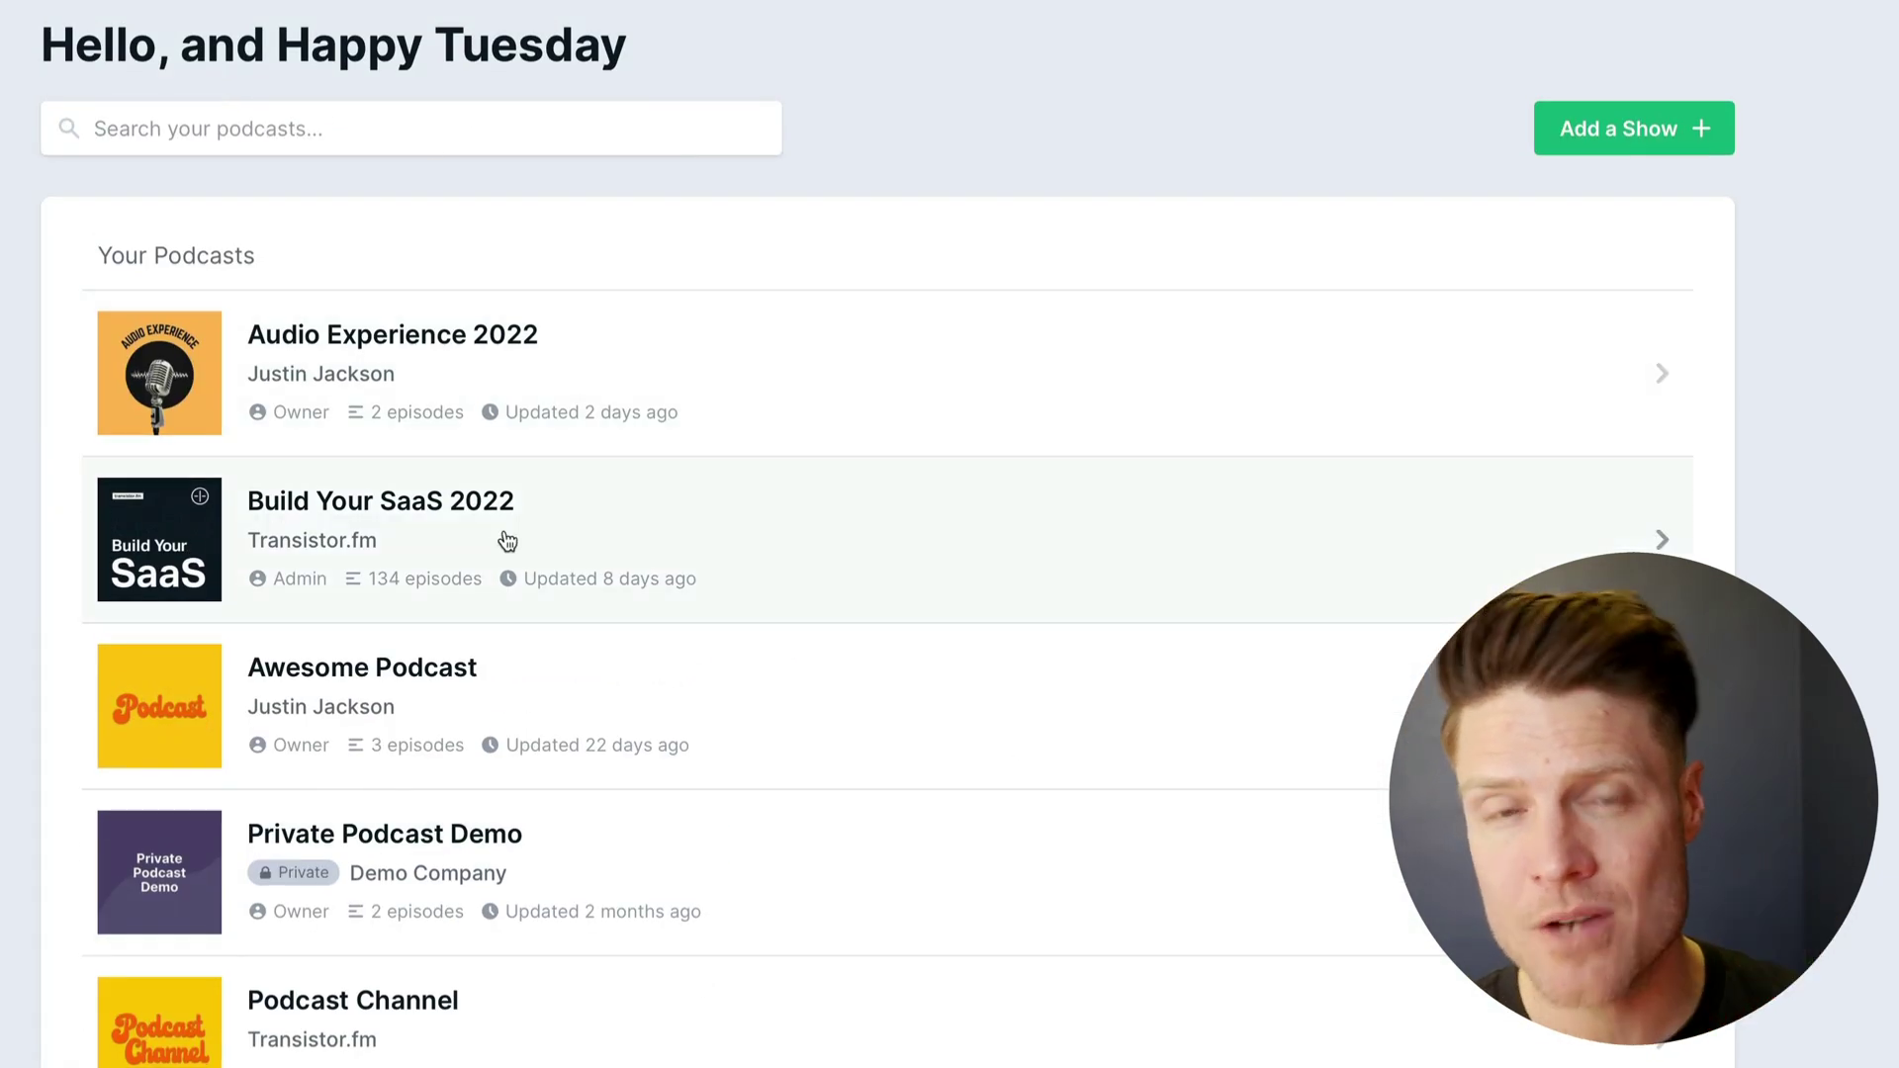
pyautogui.click(507, 539)
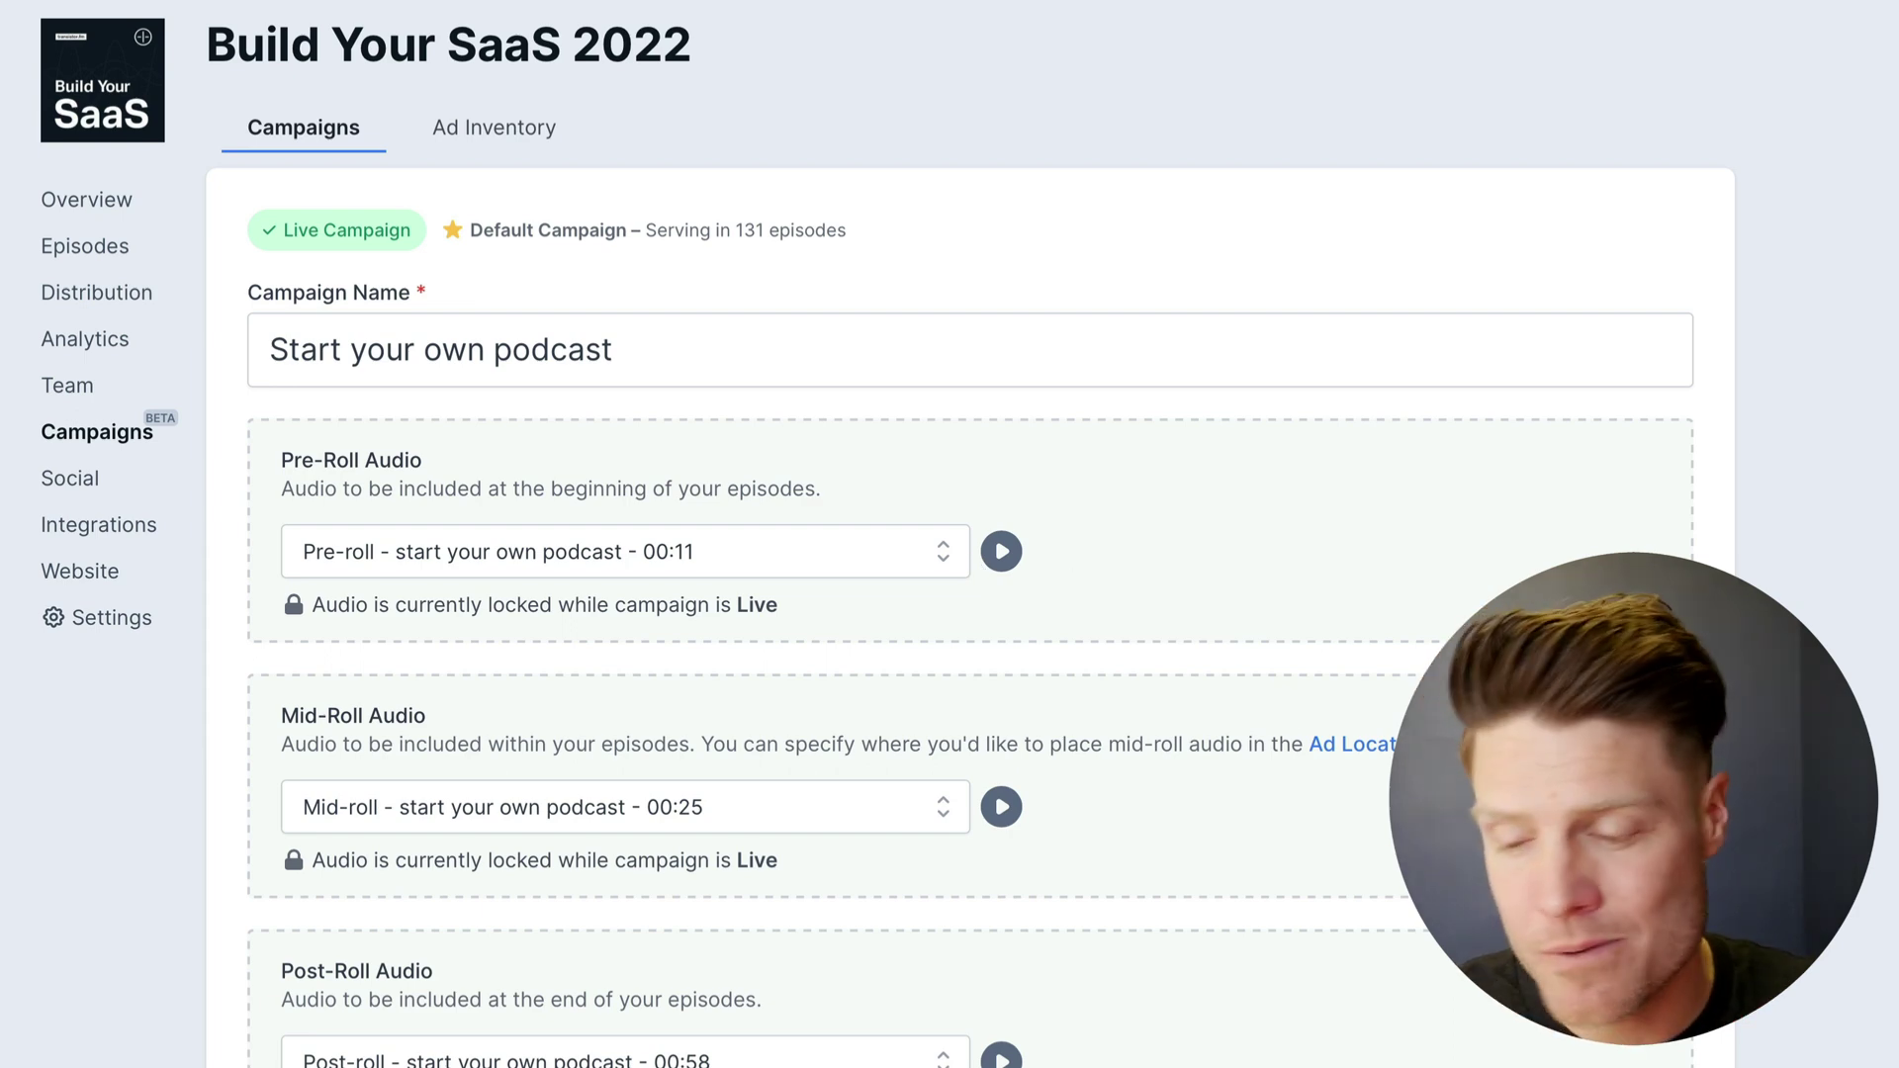
pyautogui.scroll(-1, 969, 593)
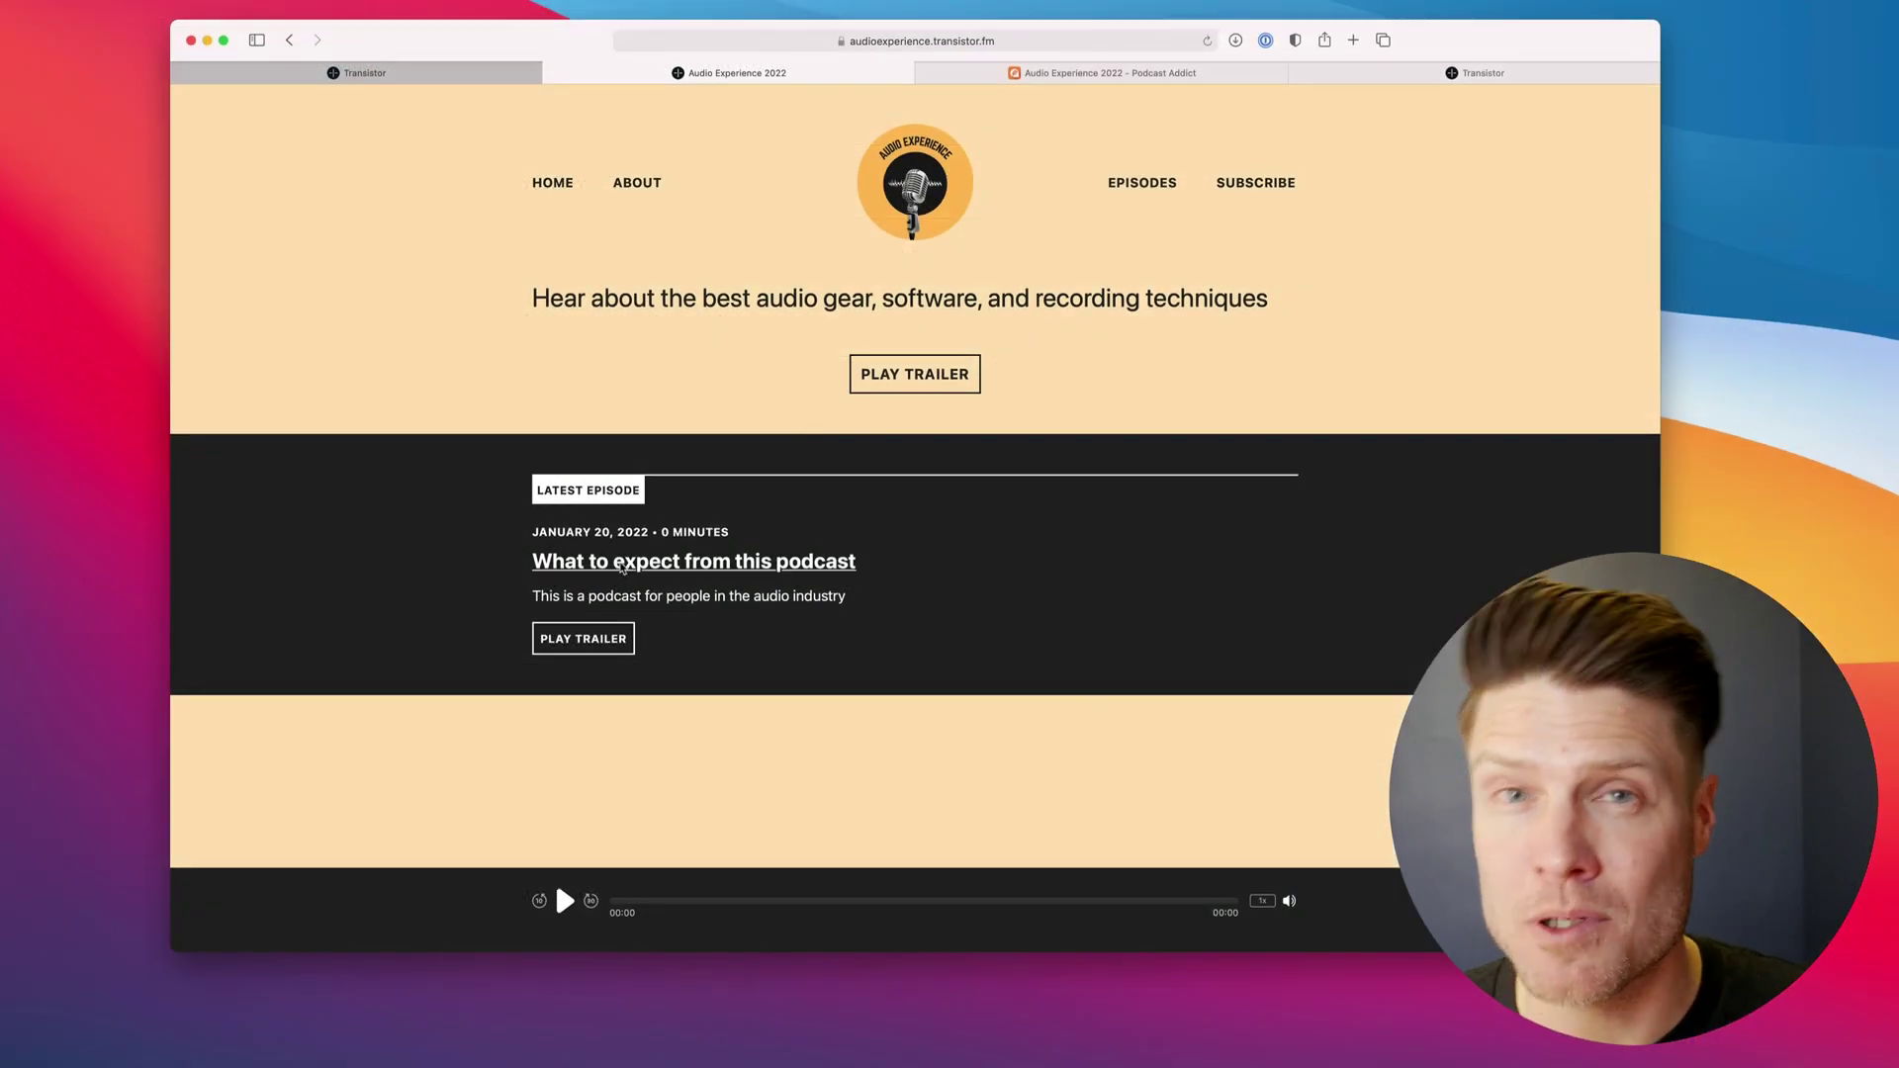
pyautogui.click(621, 562)
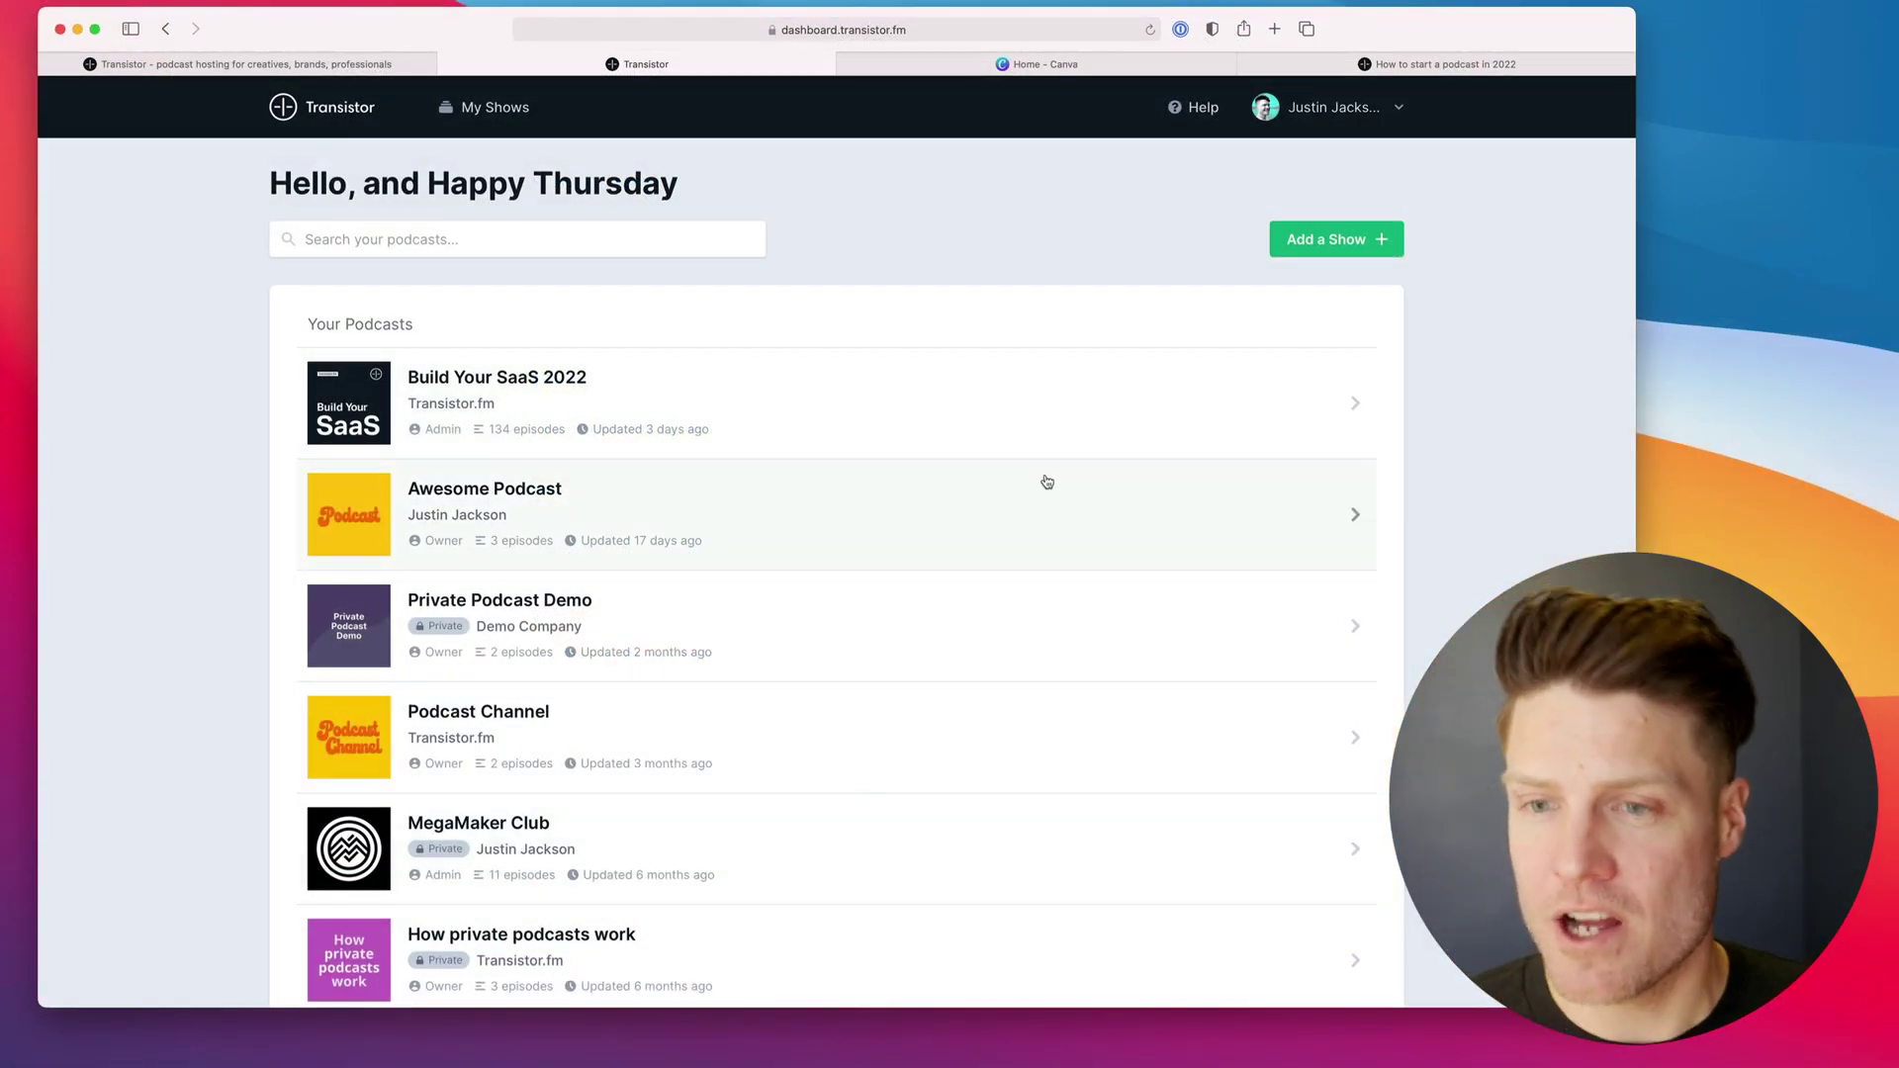
# - Start configuring a brand-new podcast titled 'Audio Experience 2022'
pyautogui.click(1343, 244)
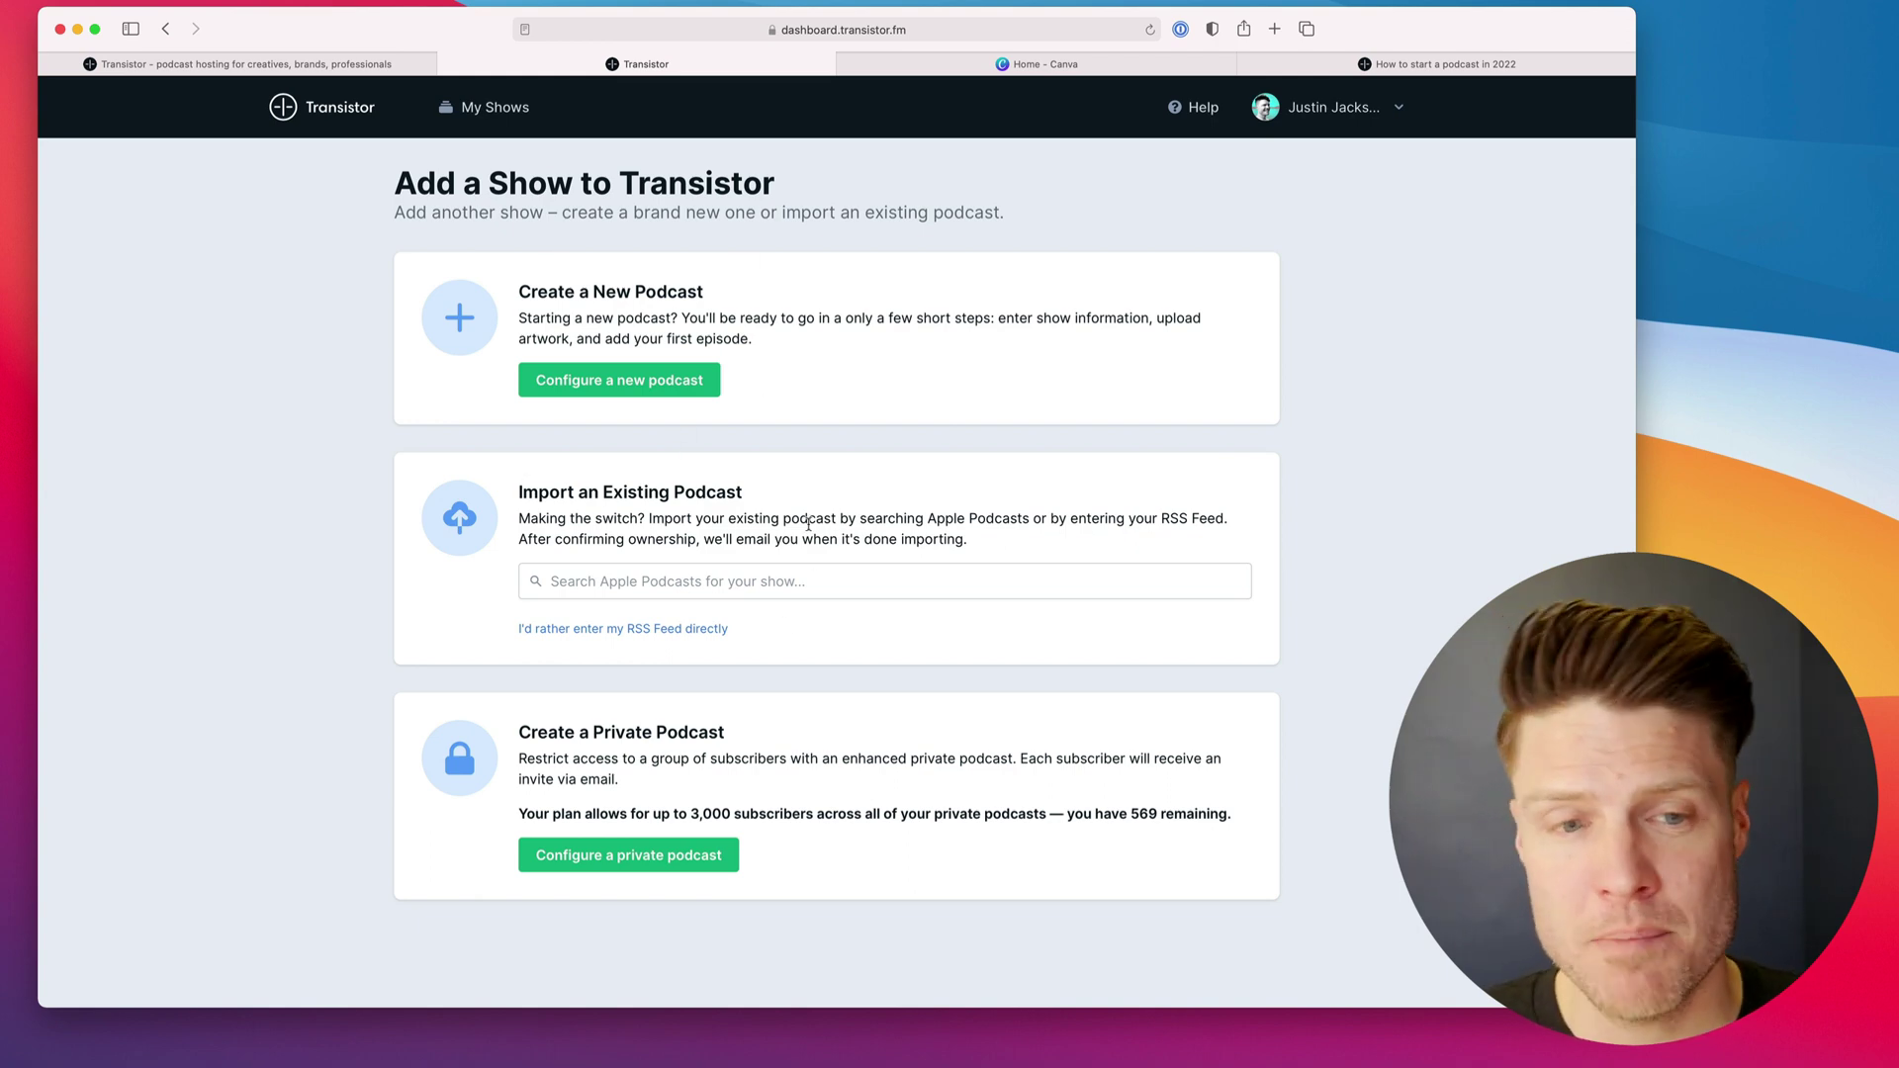
pyautogui.click(689, 376)
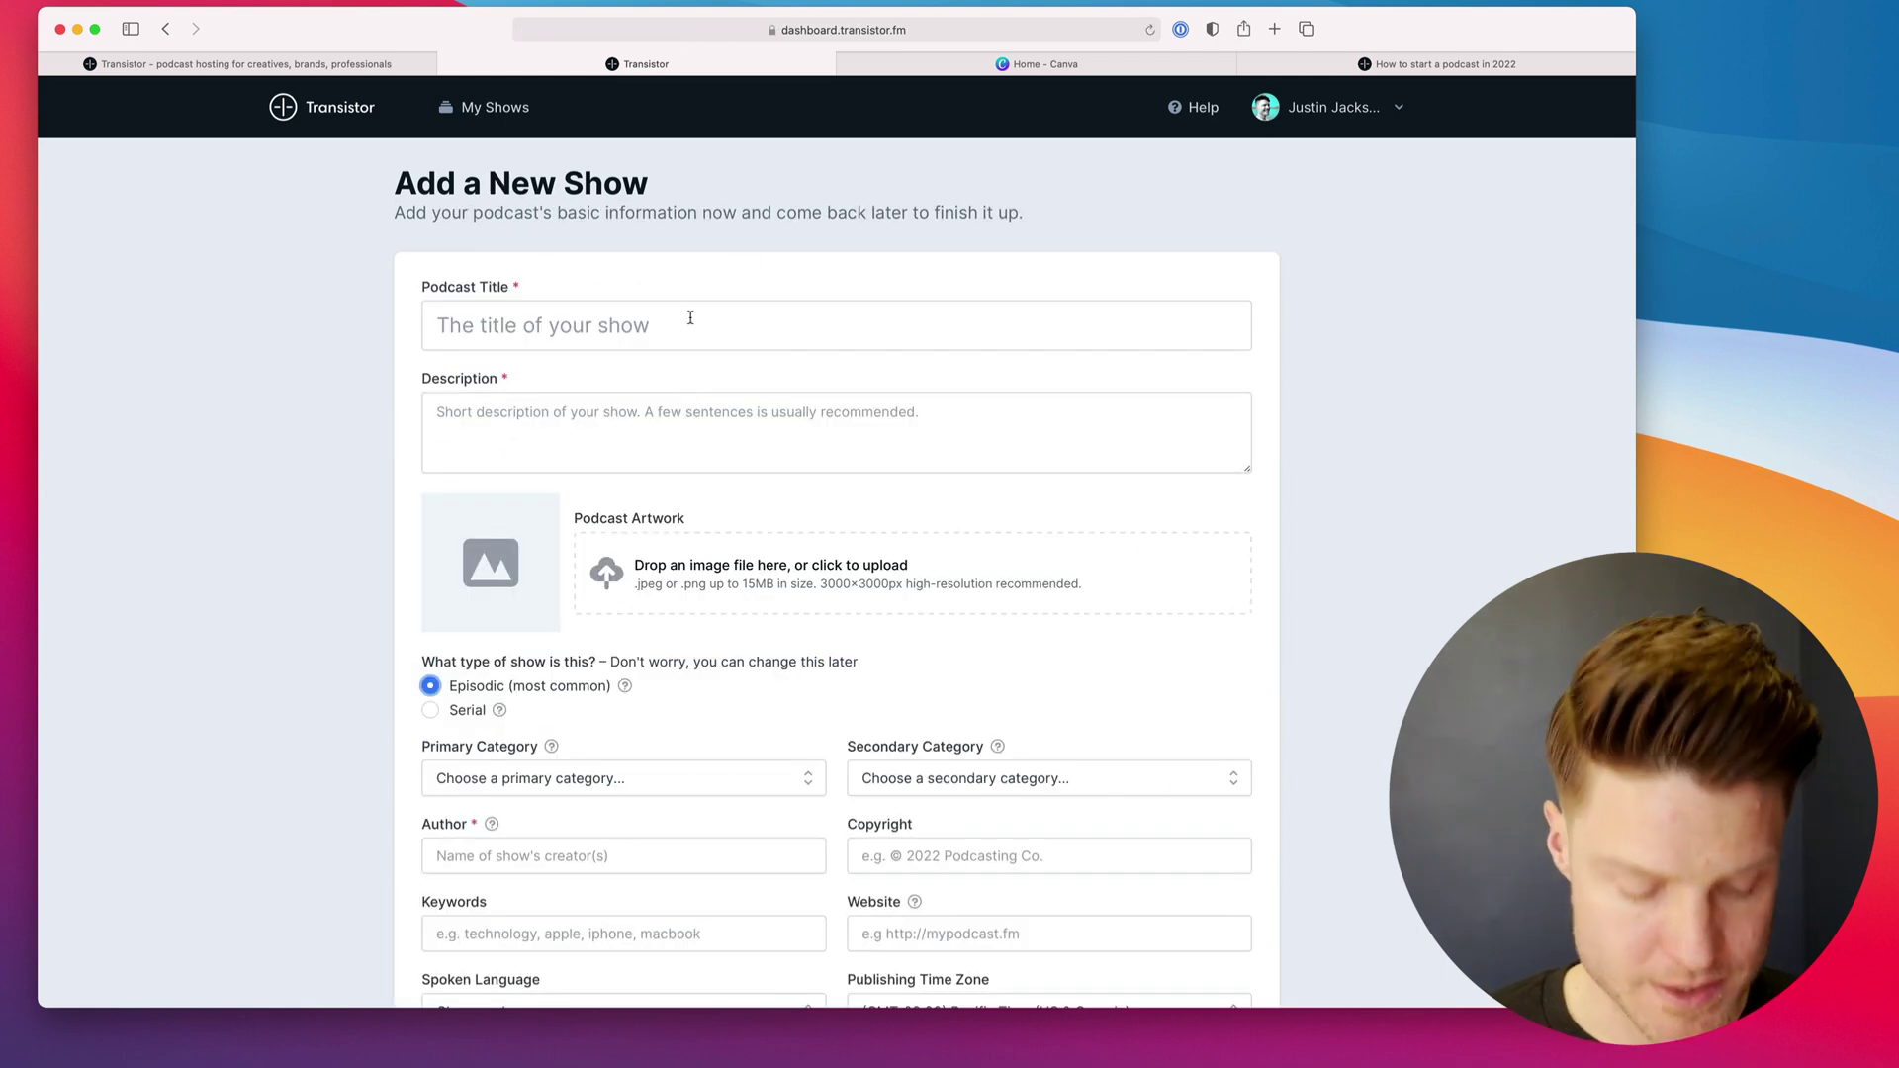
pyautogui.click(690, 335)
pyautogui.write('A')
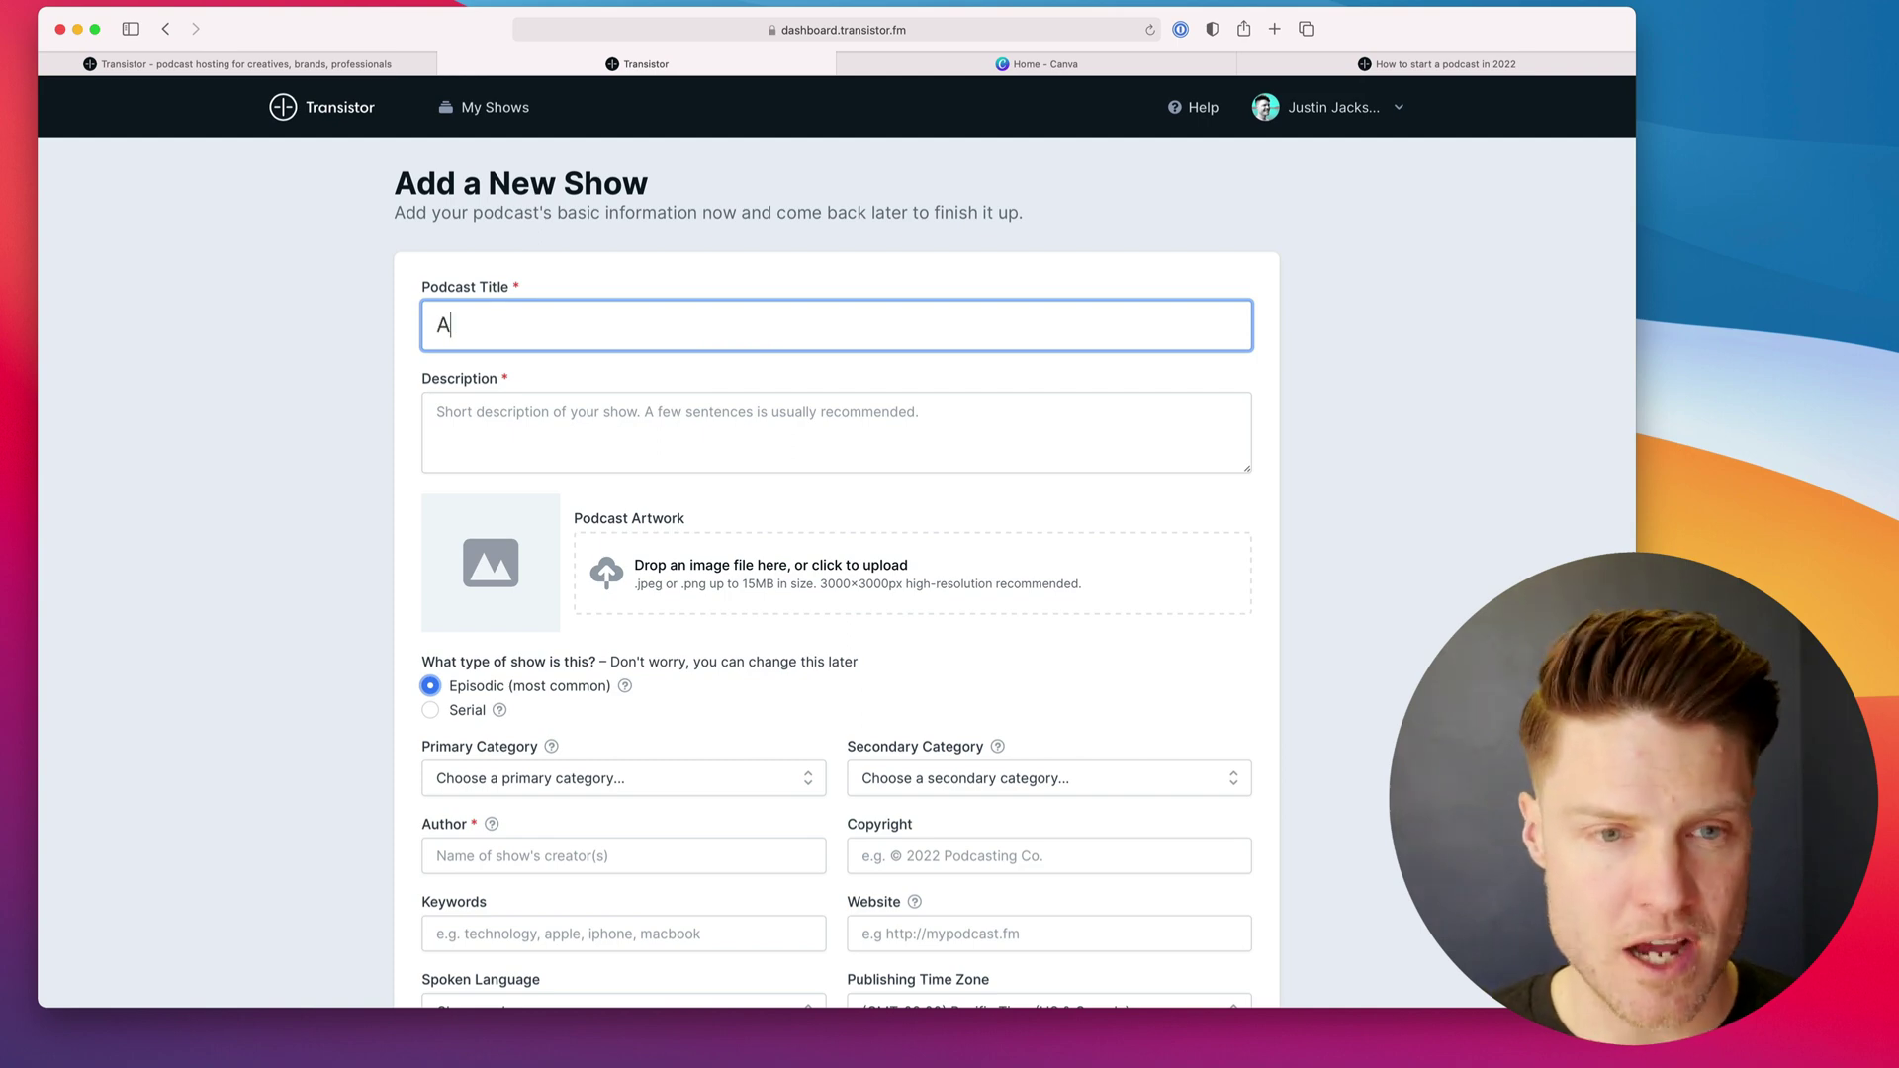
pyautogui.write('udio Experience 2022')
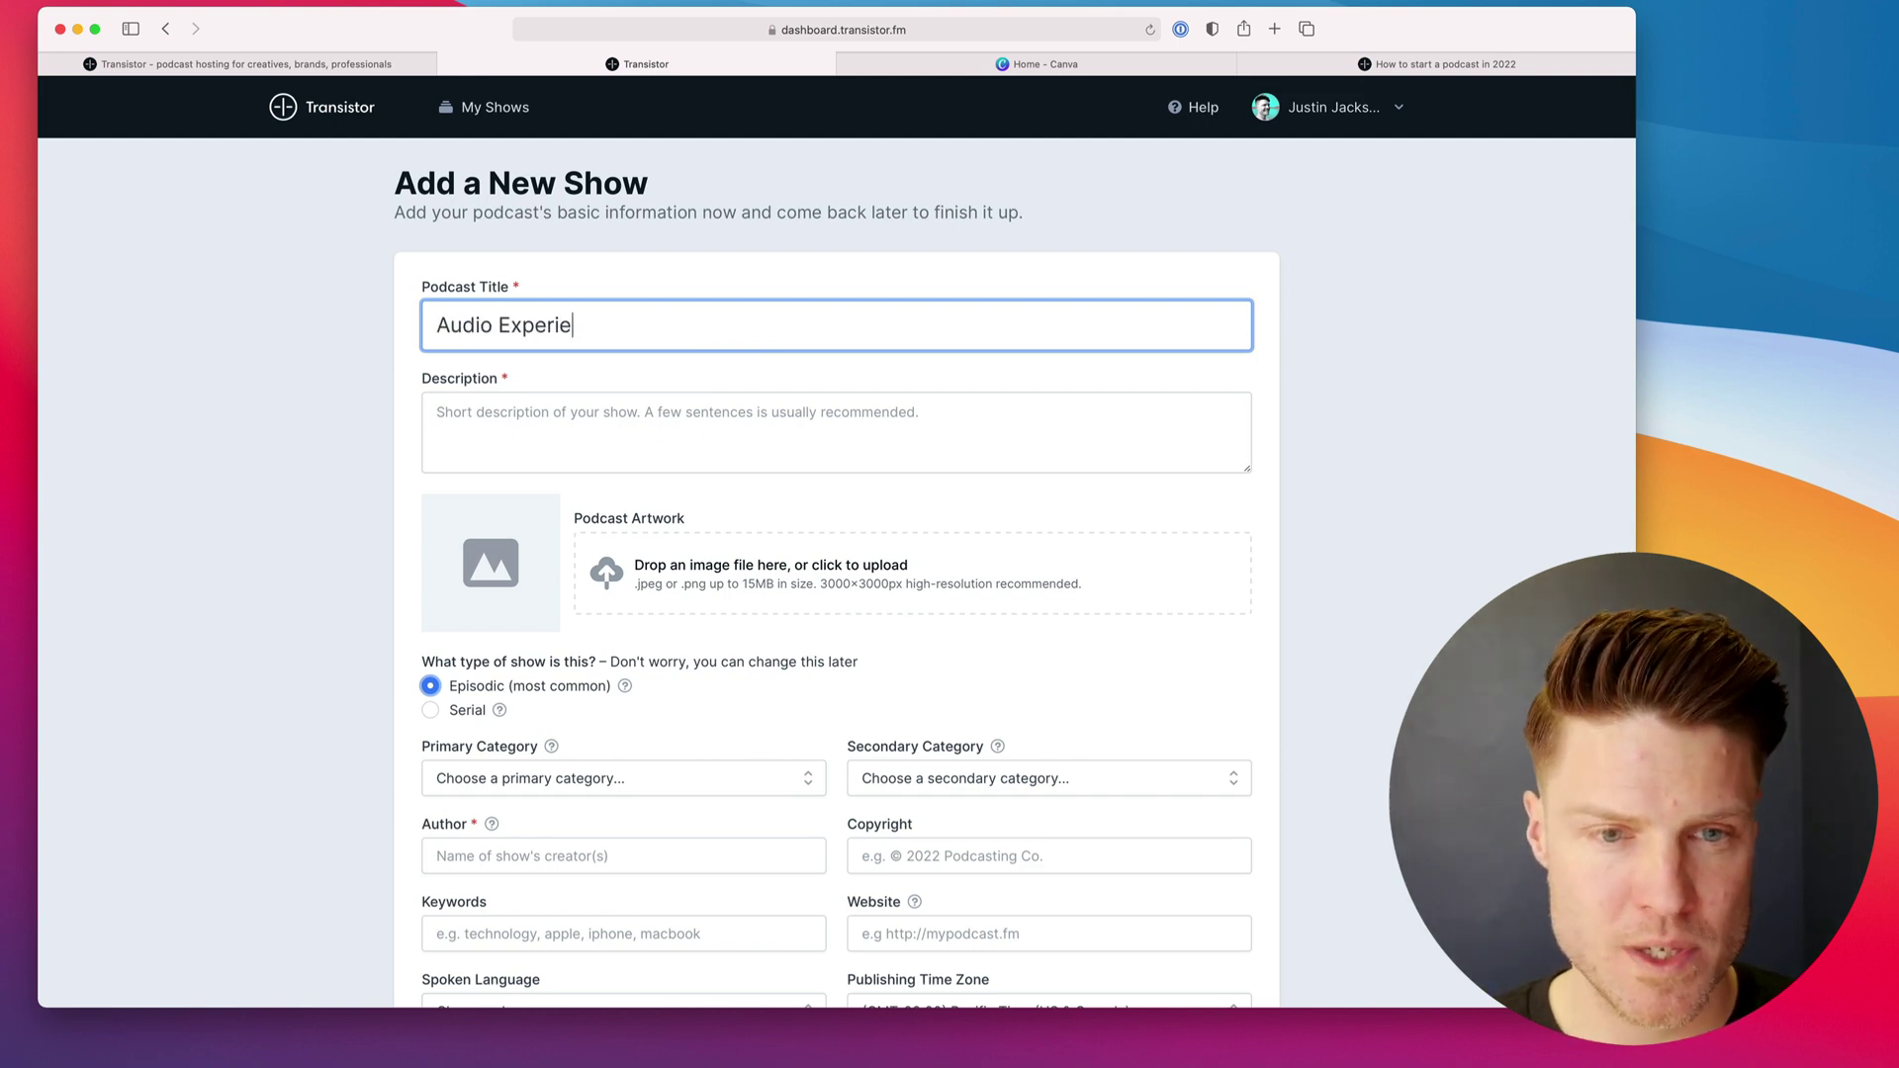
# - Write the show description about audio gear, software and recording techniques
pyautogui.click(690, 416)
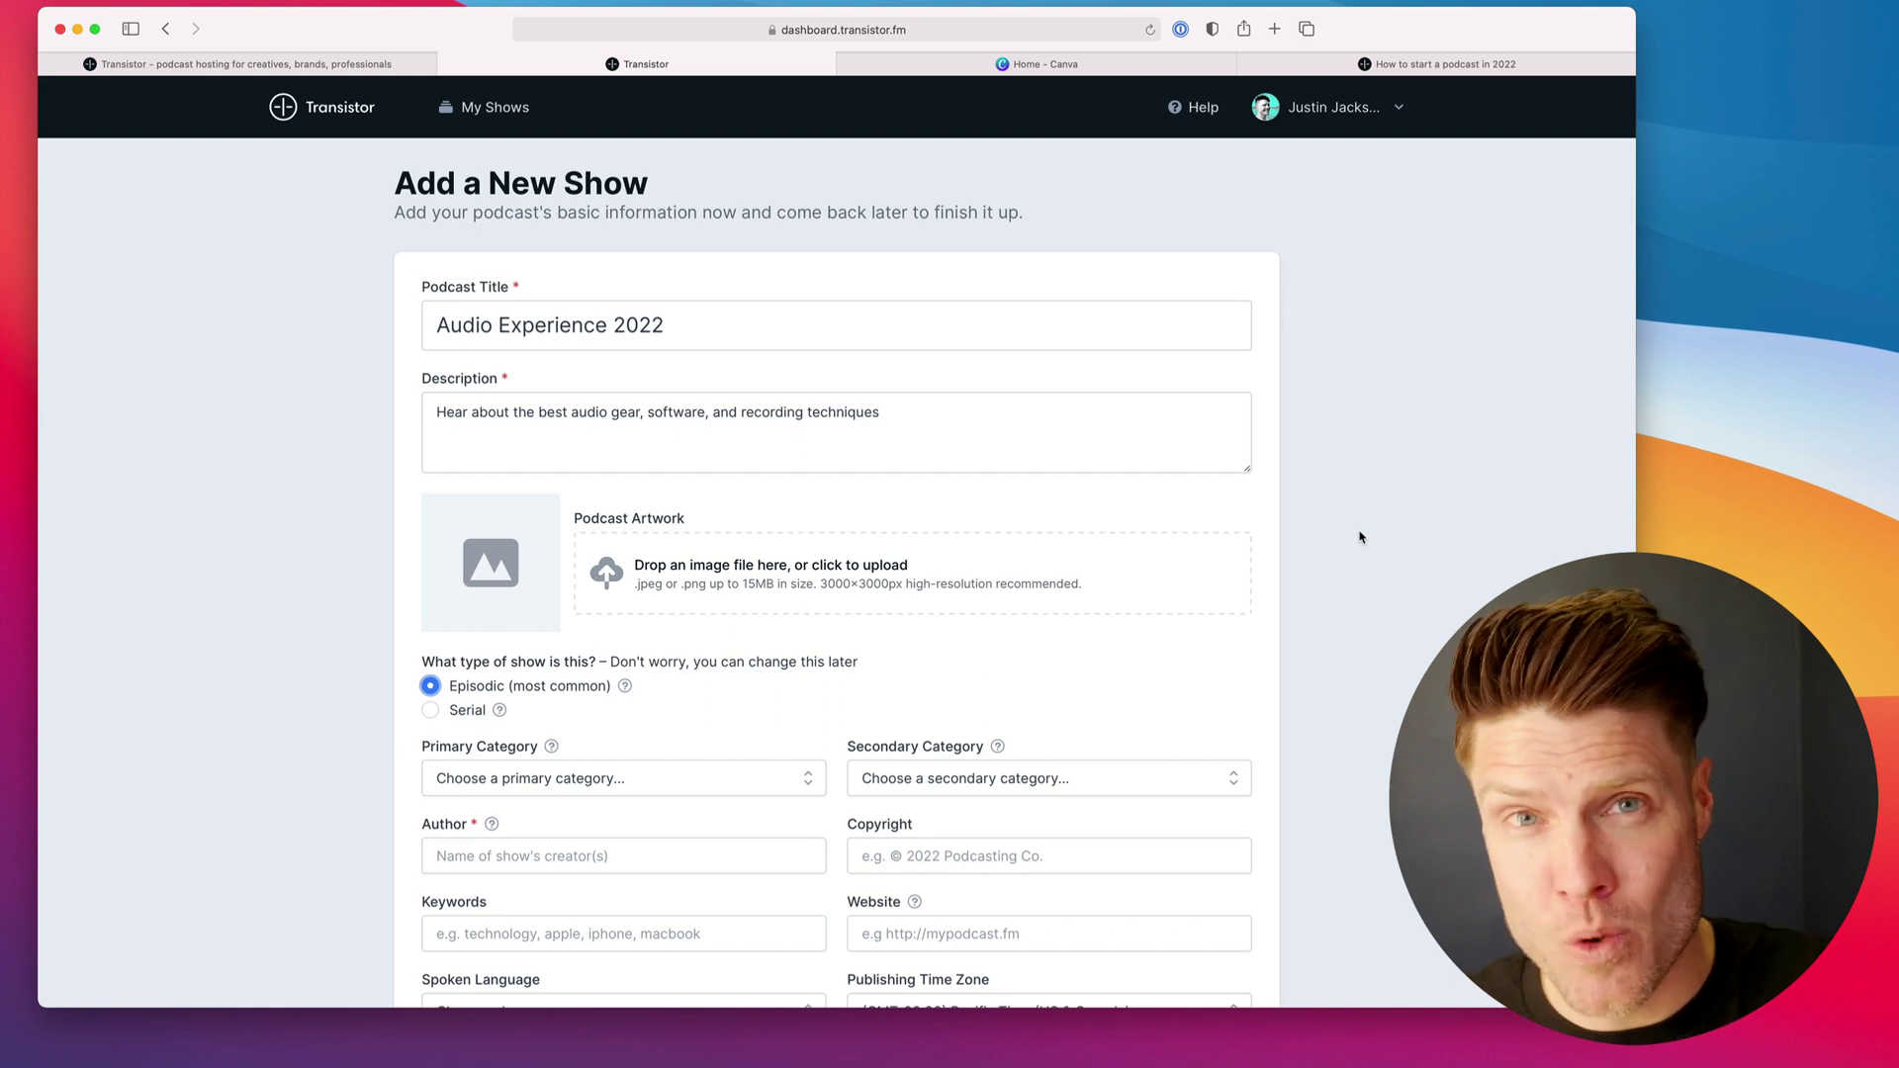
pyautogui.click(1020, 426)
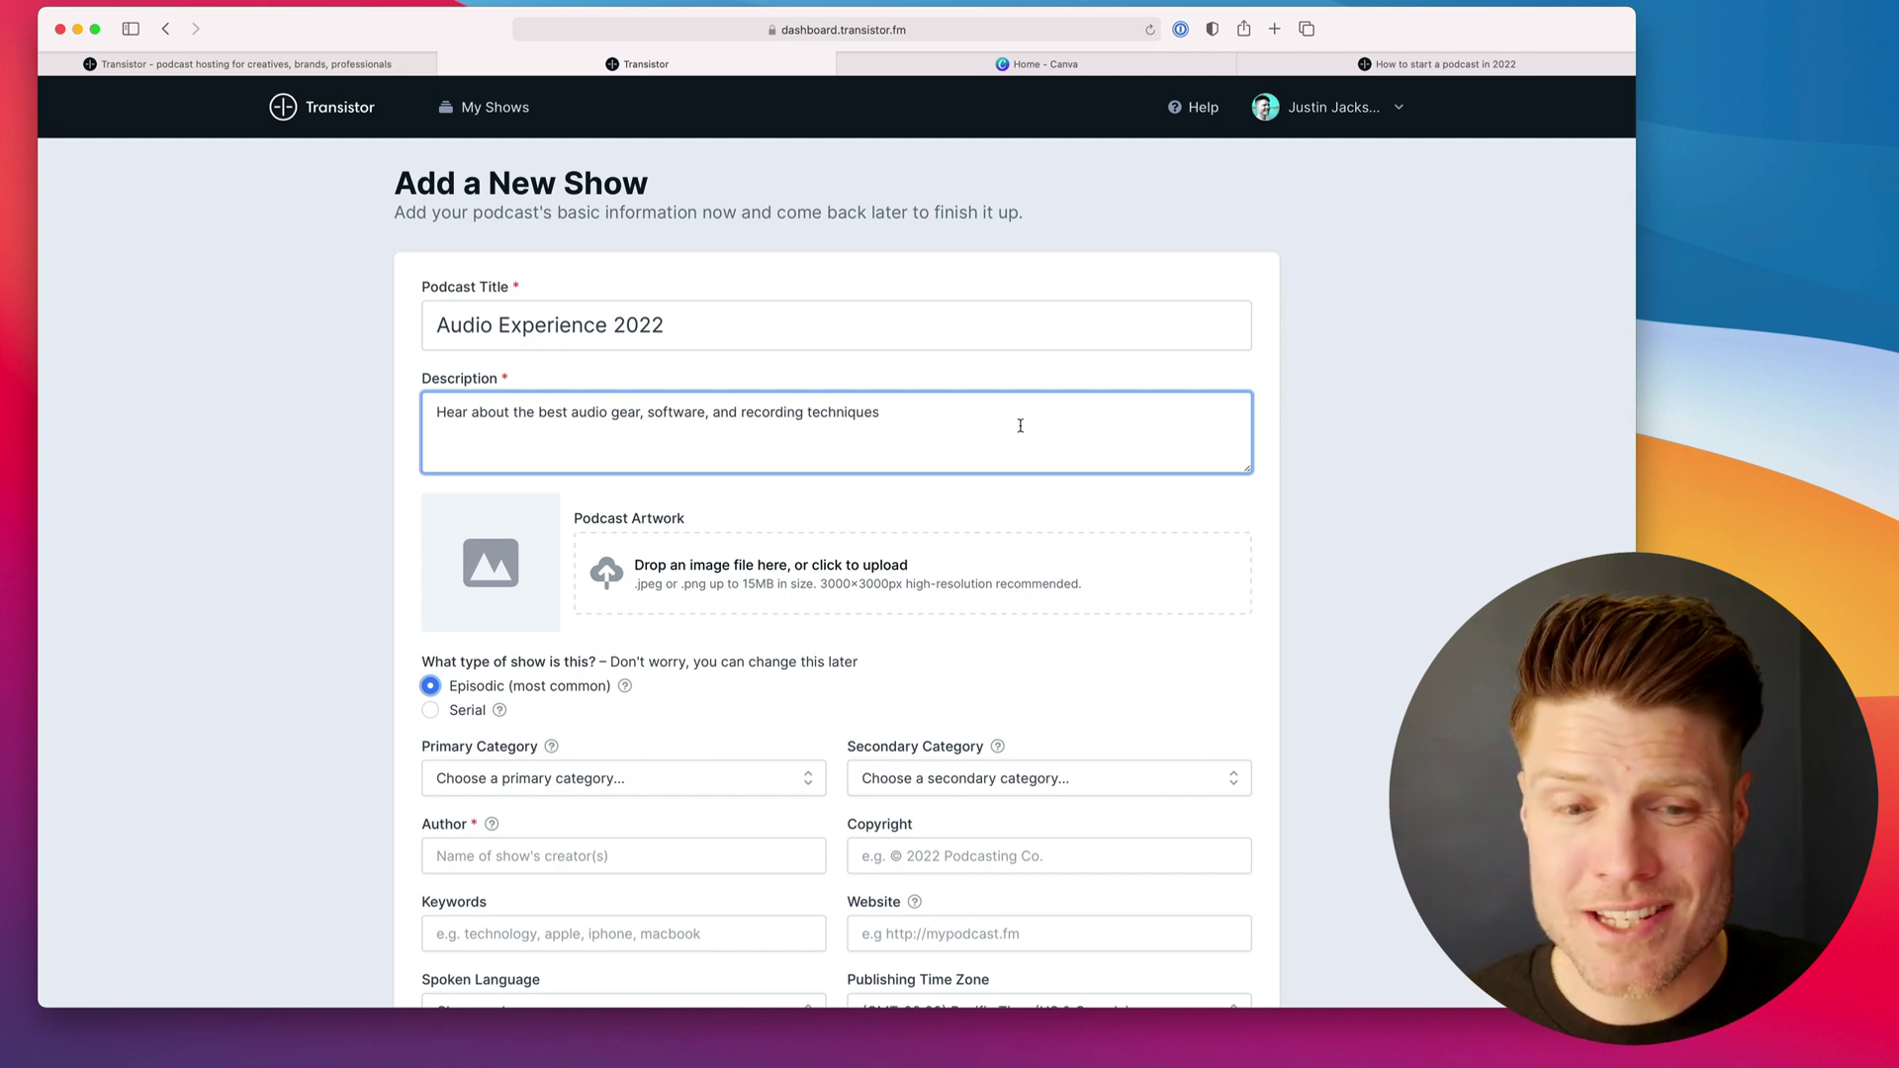
pyautogui.scroll(-1, 1021, 564)
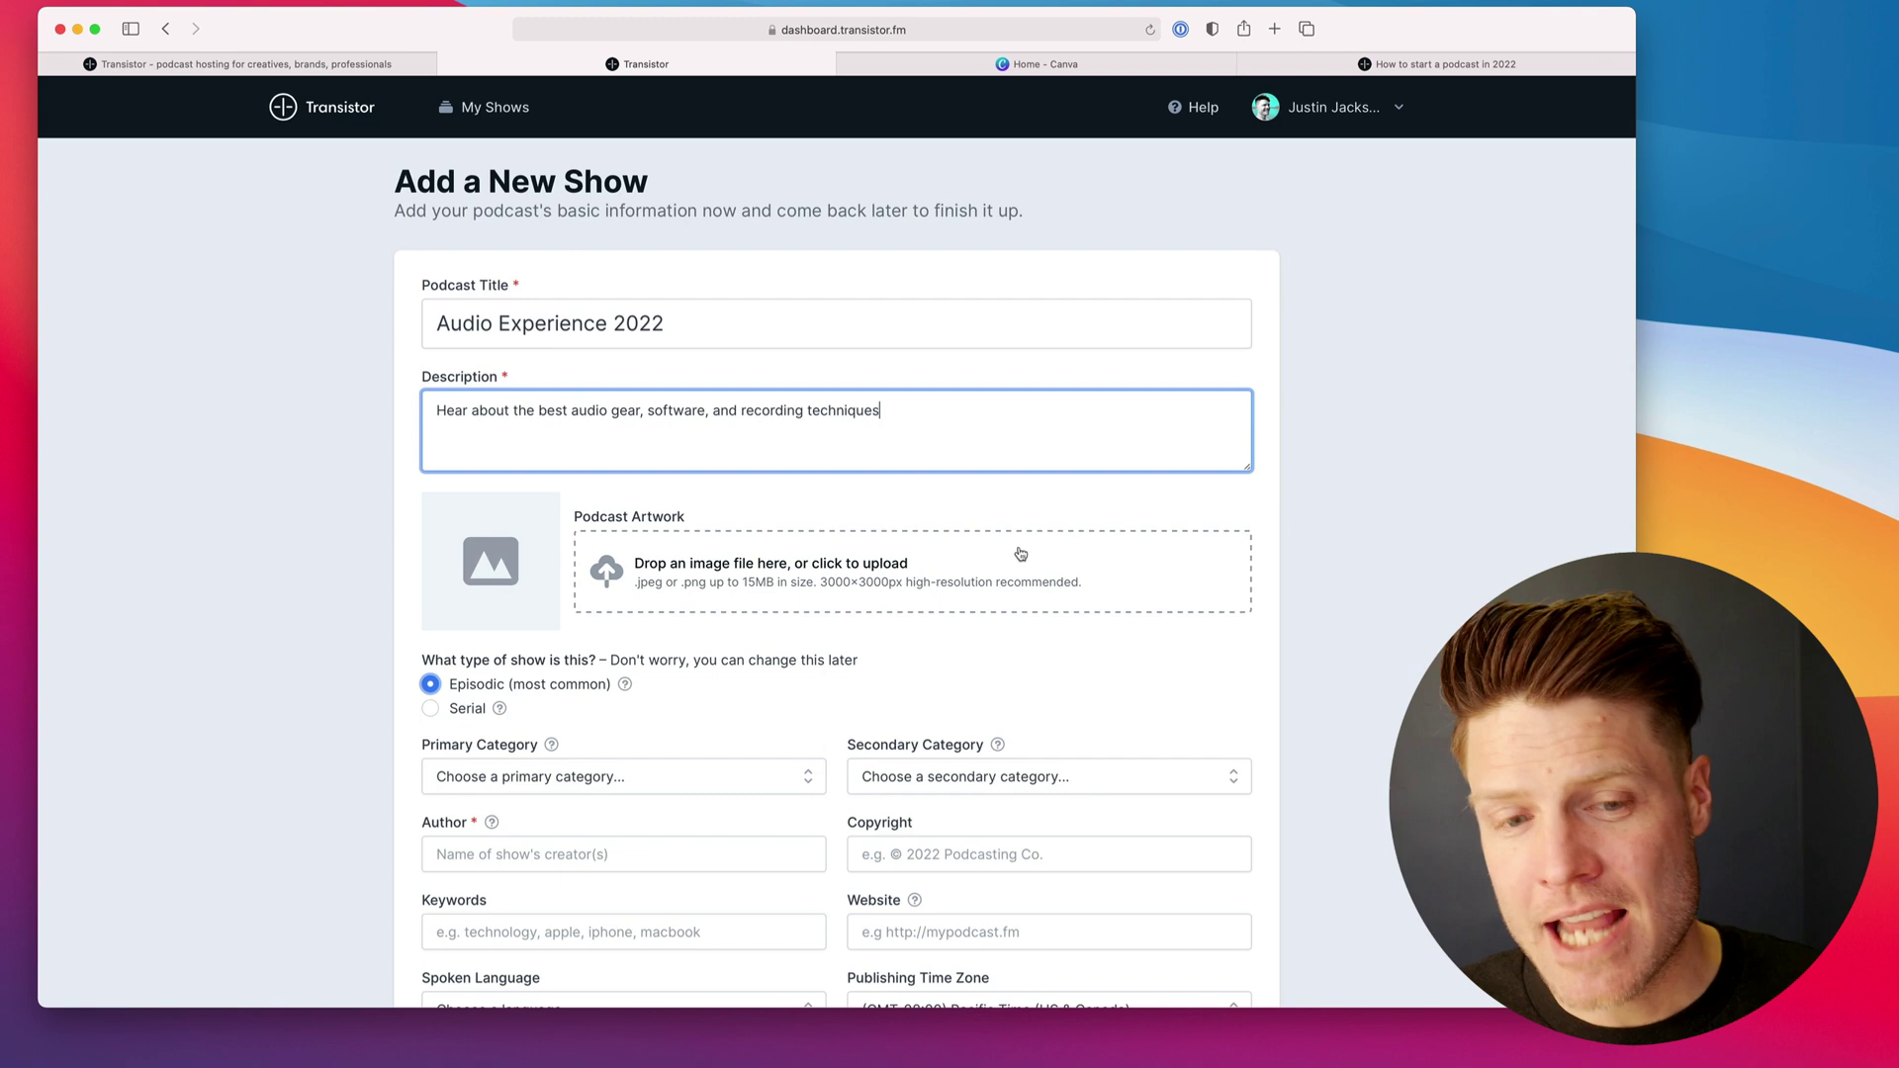
pyautogui.click(1043, 70)
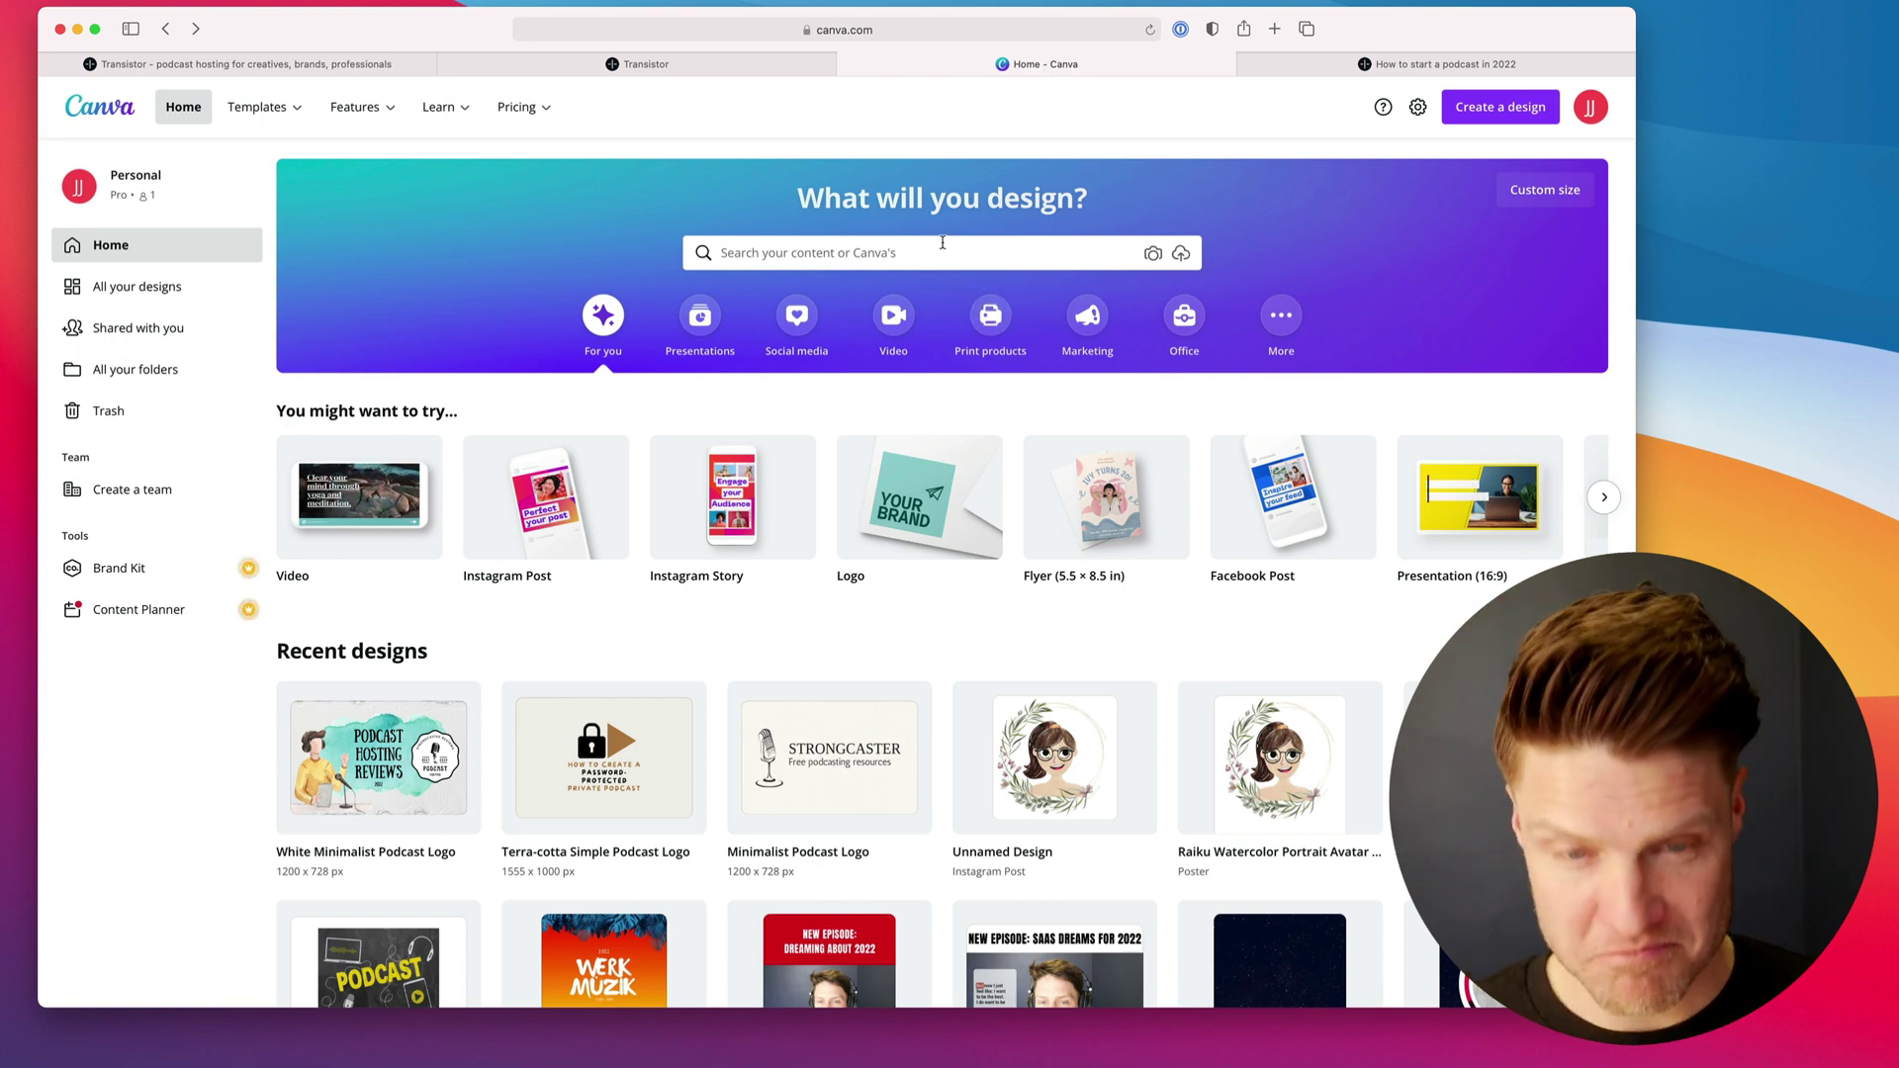
# - Search Canva templates for 'podcast' and open the yellow New Episode Podcast Instagram post
pyautogui.click(943, 242)
pyautogui.write('podcat')
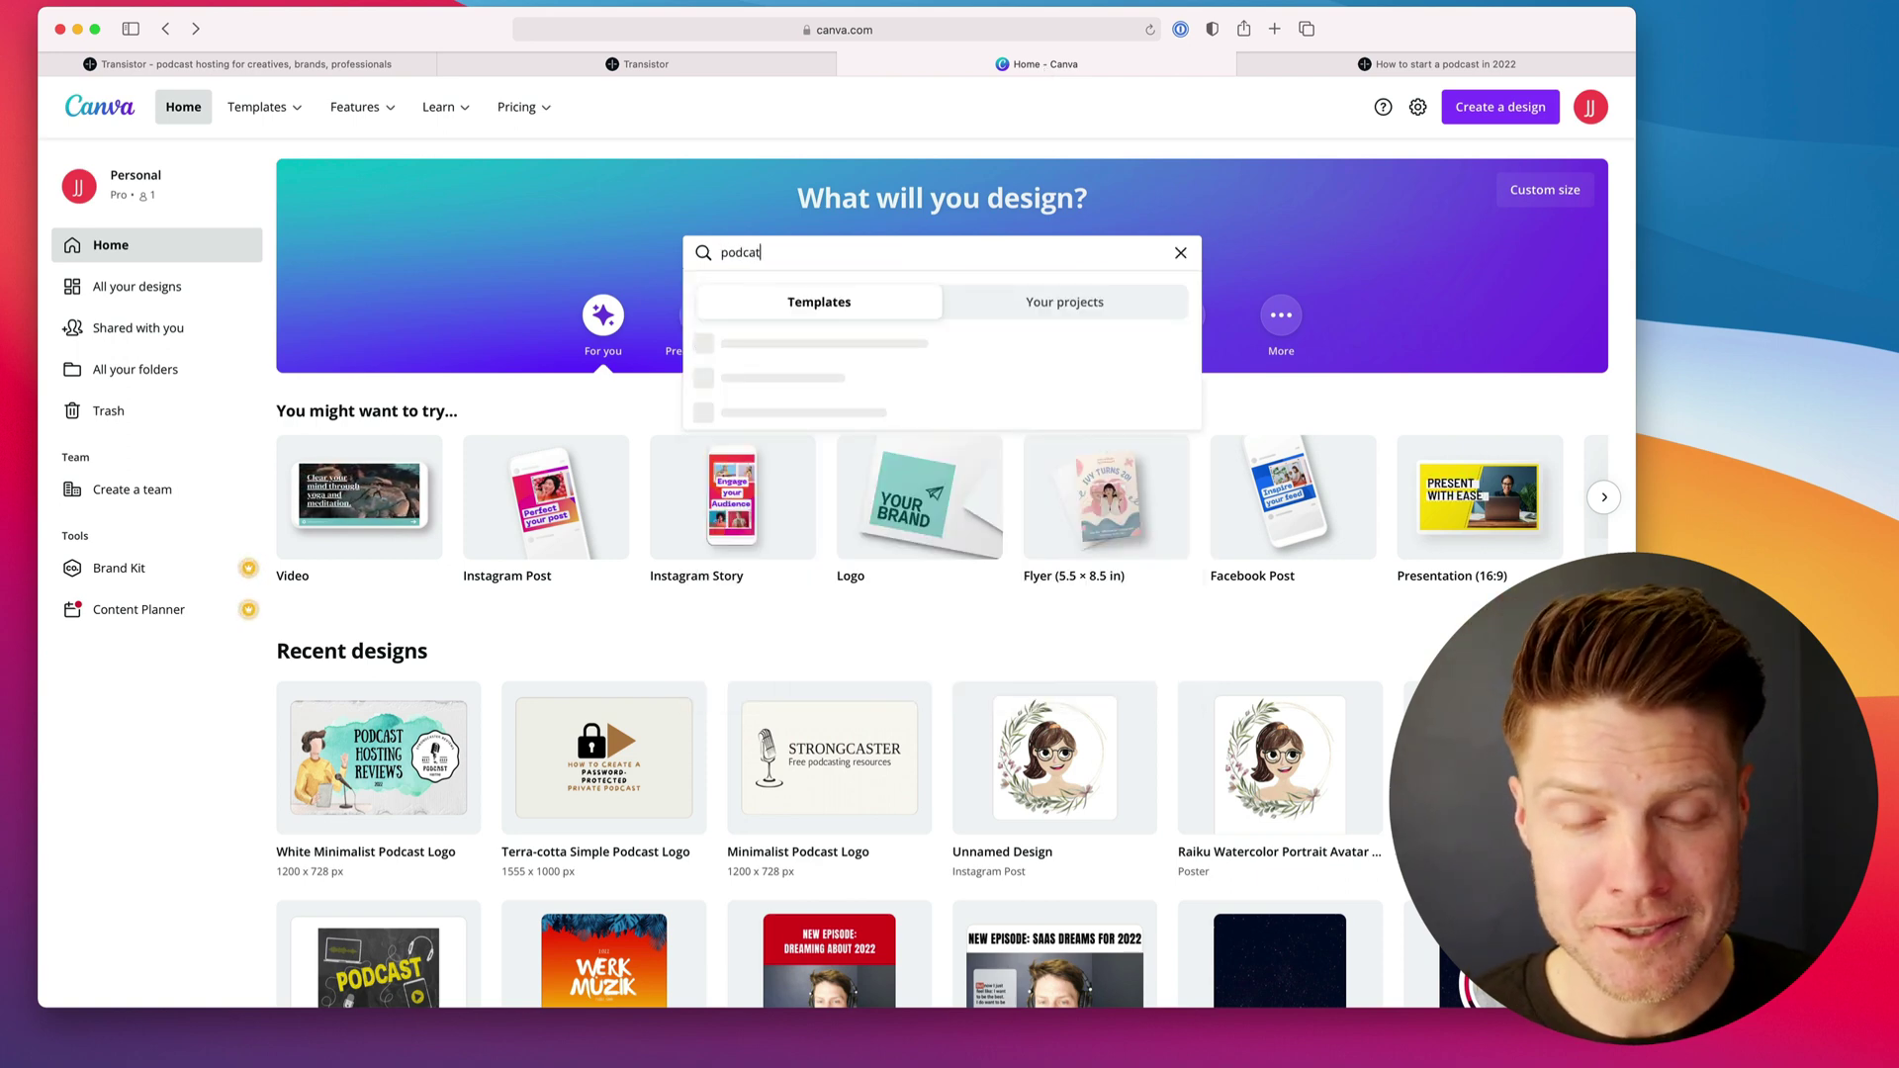
pyautogui.press('BackSpace')
pyautogui.write('st')
pyautogui.press('Return')
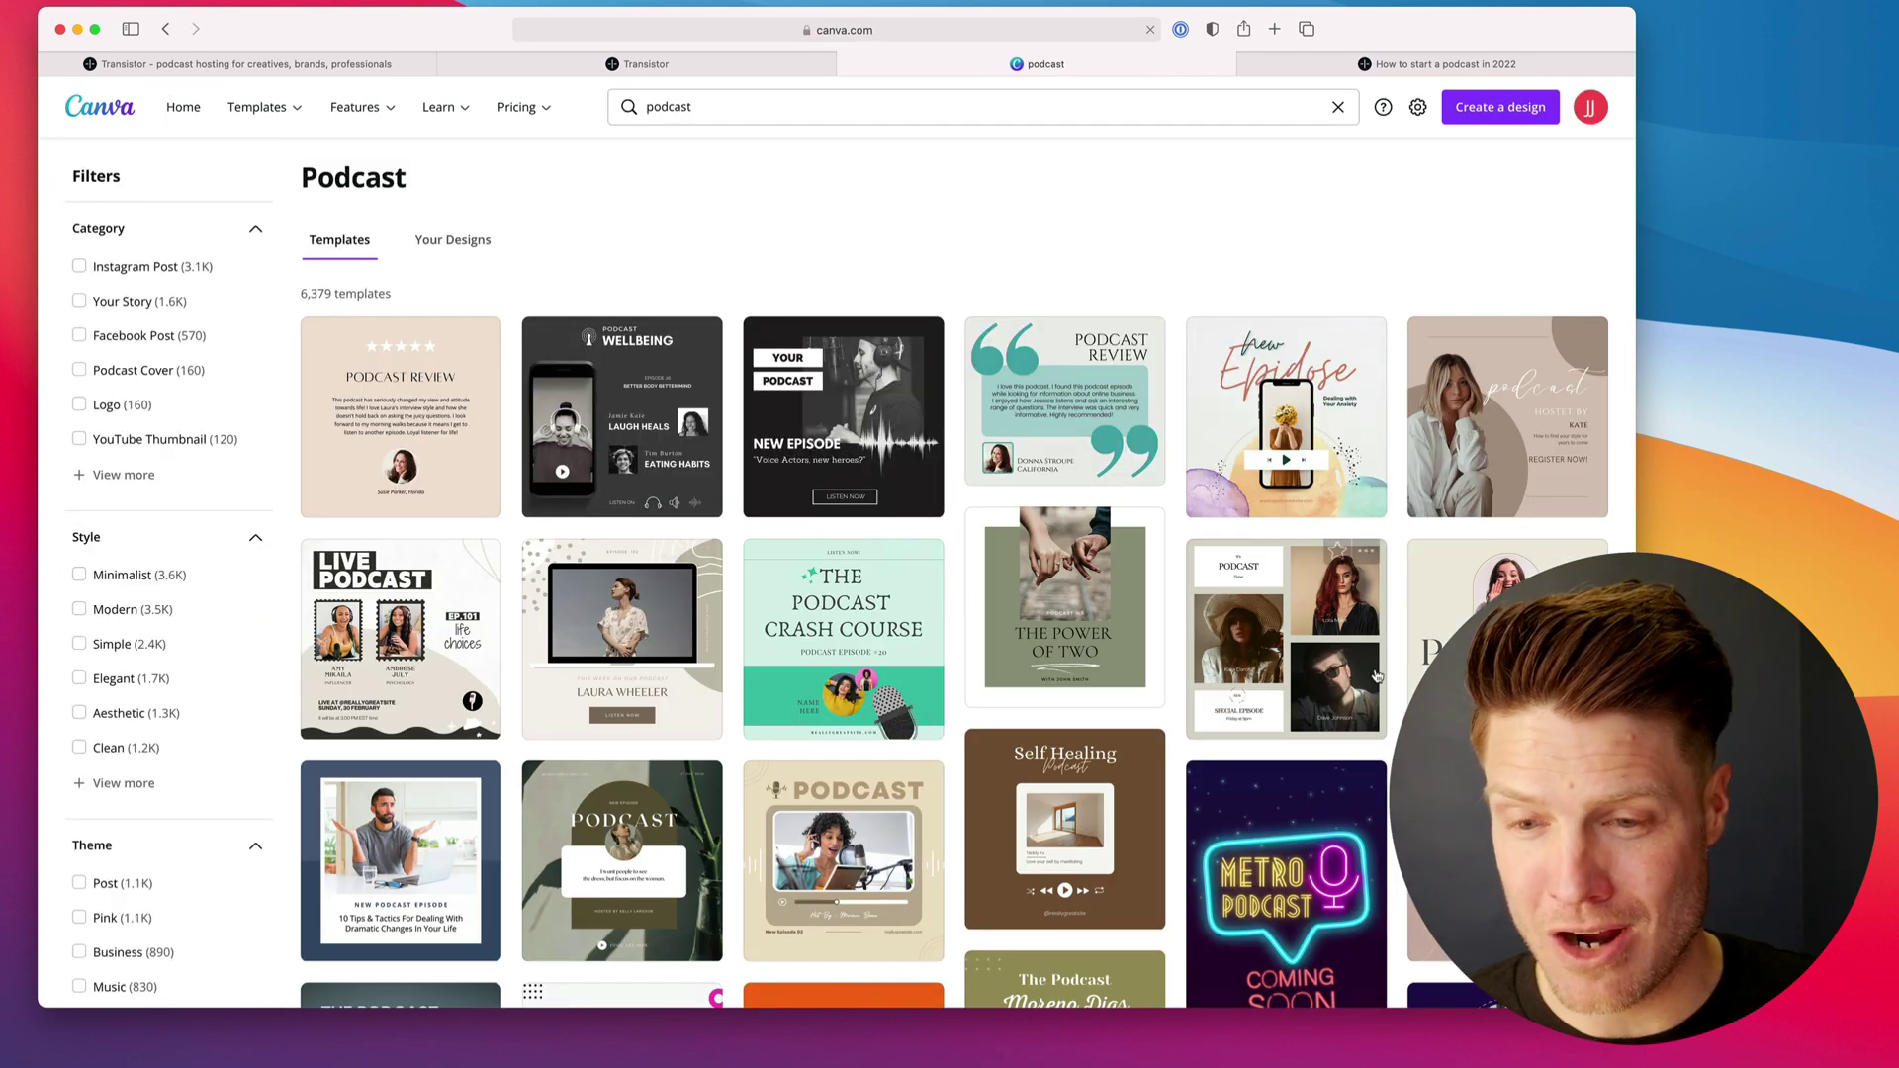
pyautogui.scroll(-3, 1266, 915)
pyautogui.scroll(-6, 1266, 914)
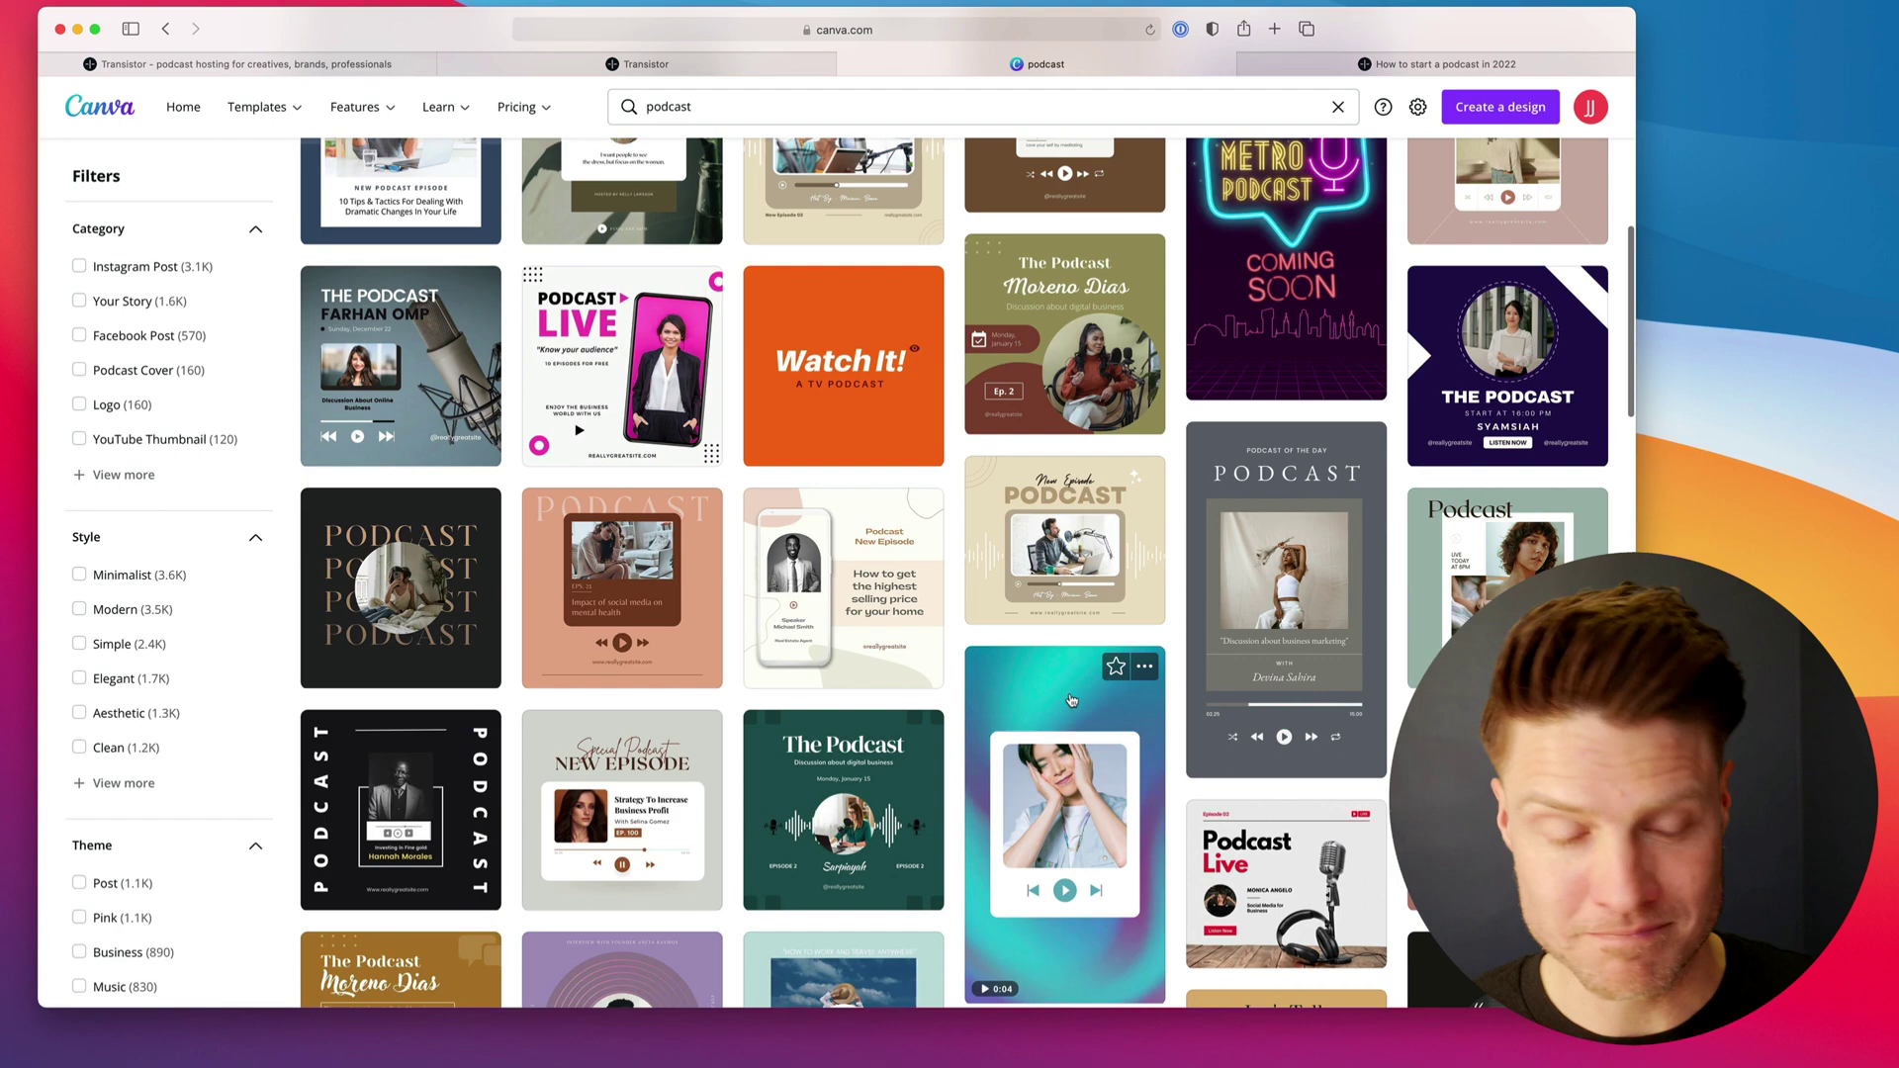
pyautogui.scroll(-10, 1241, 742)
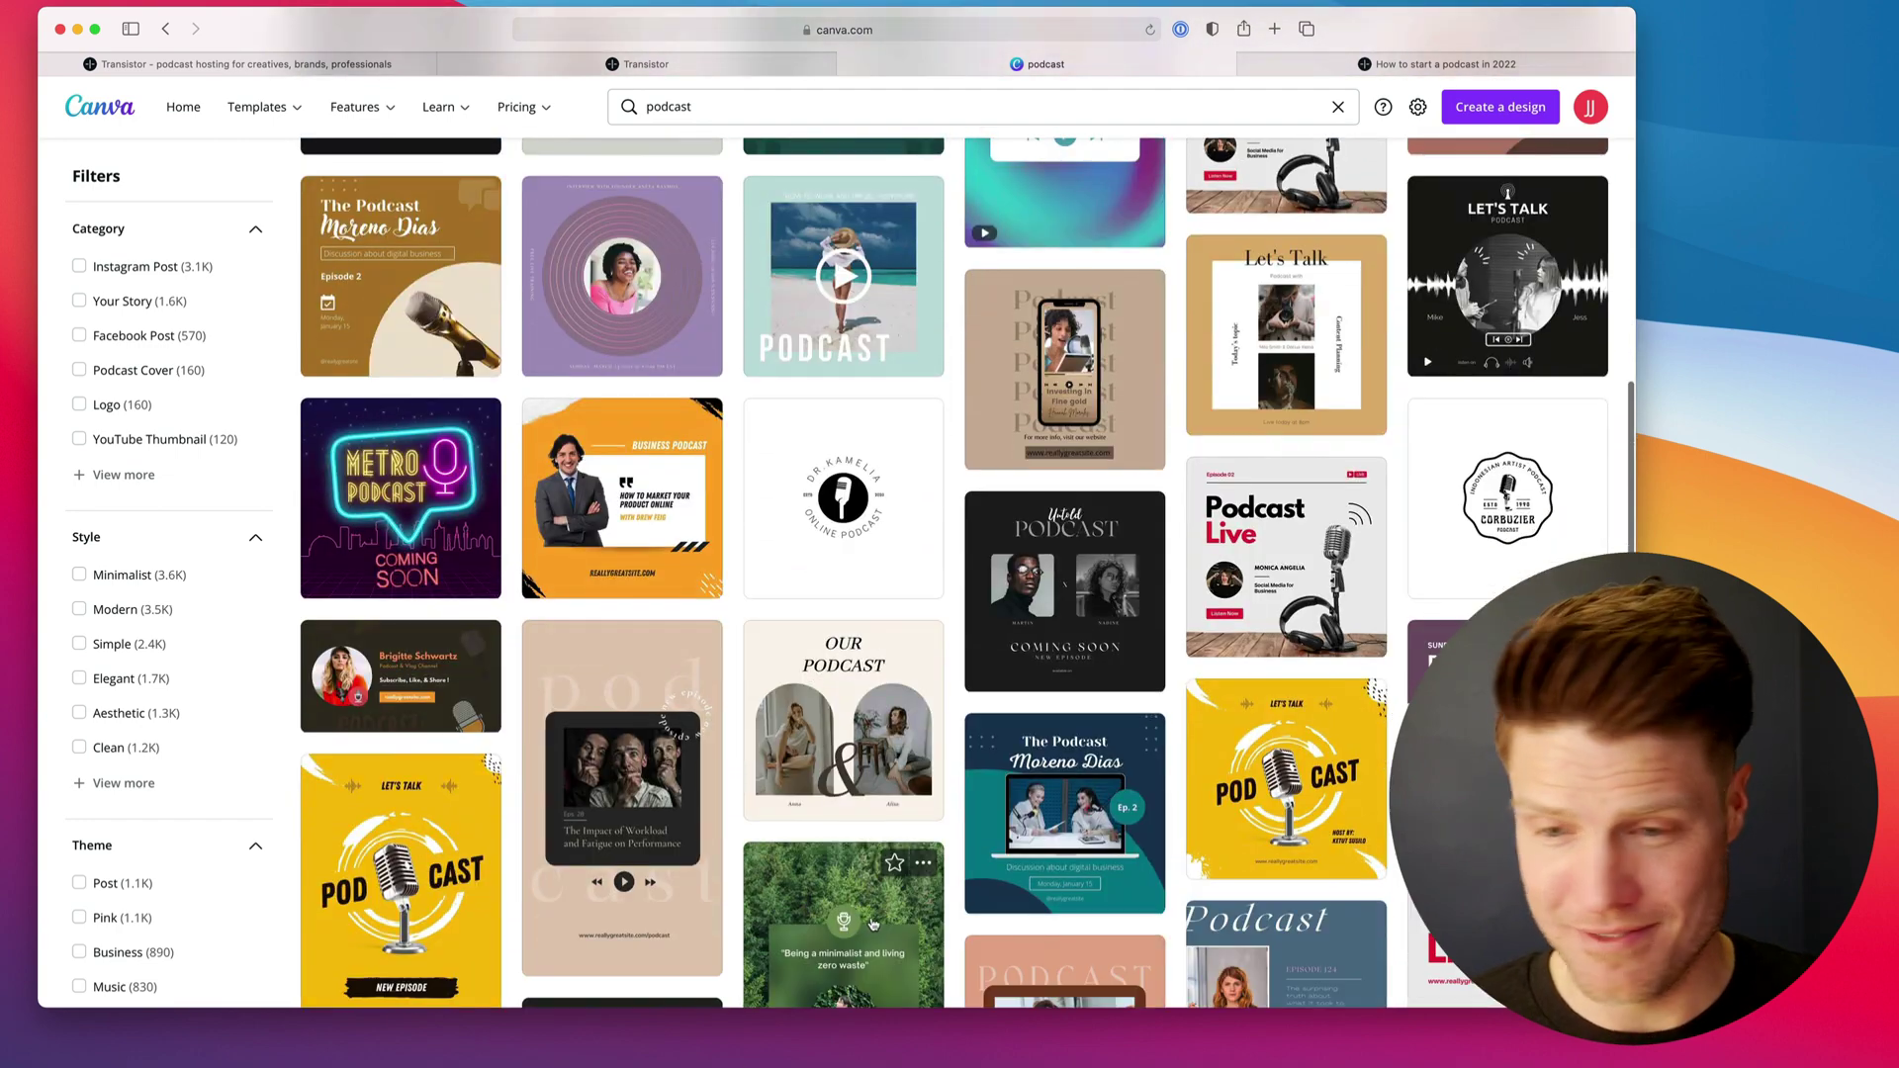
pyautogui.scroll(-3, 1241, 742)
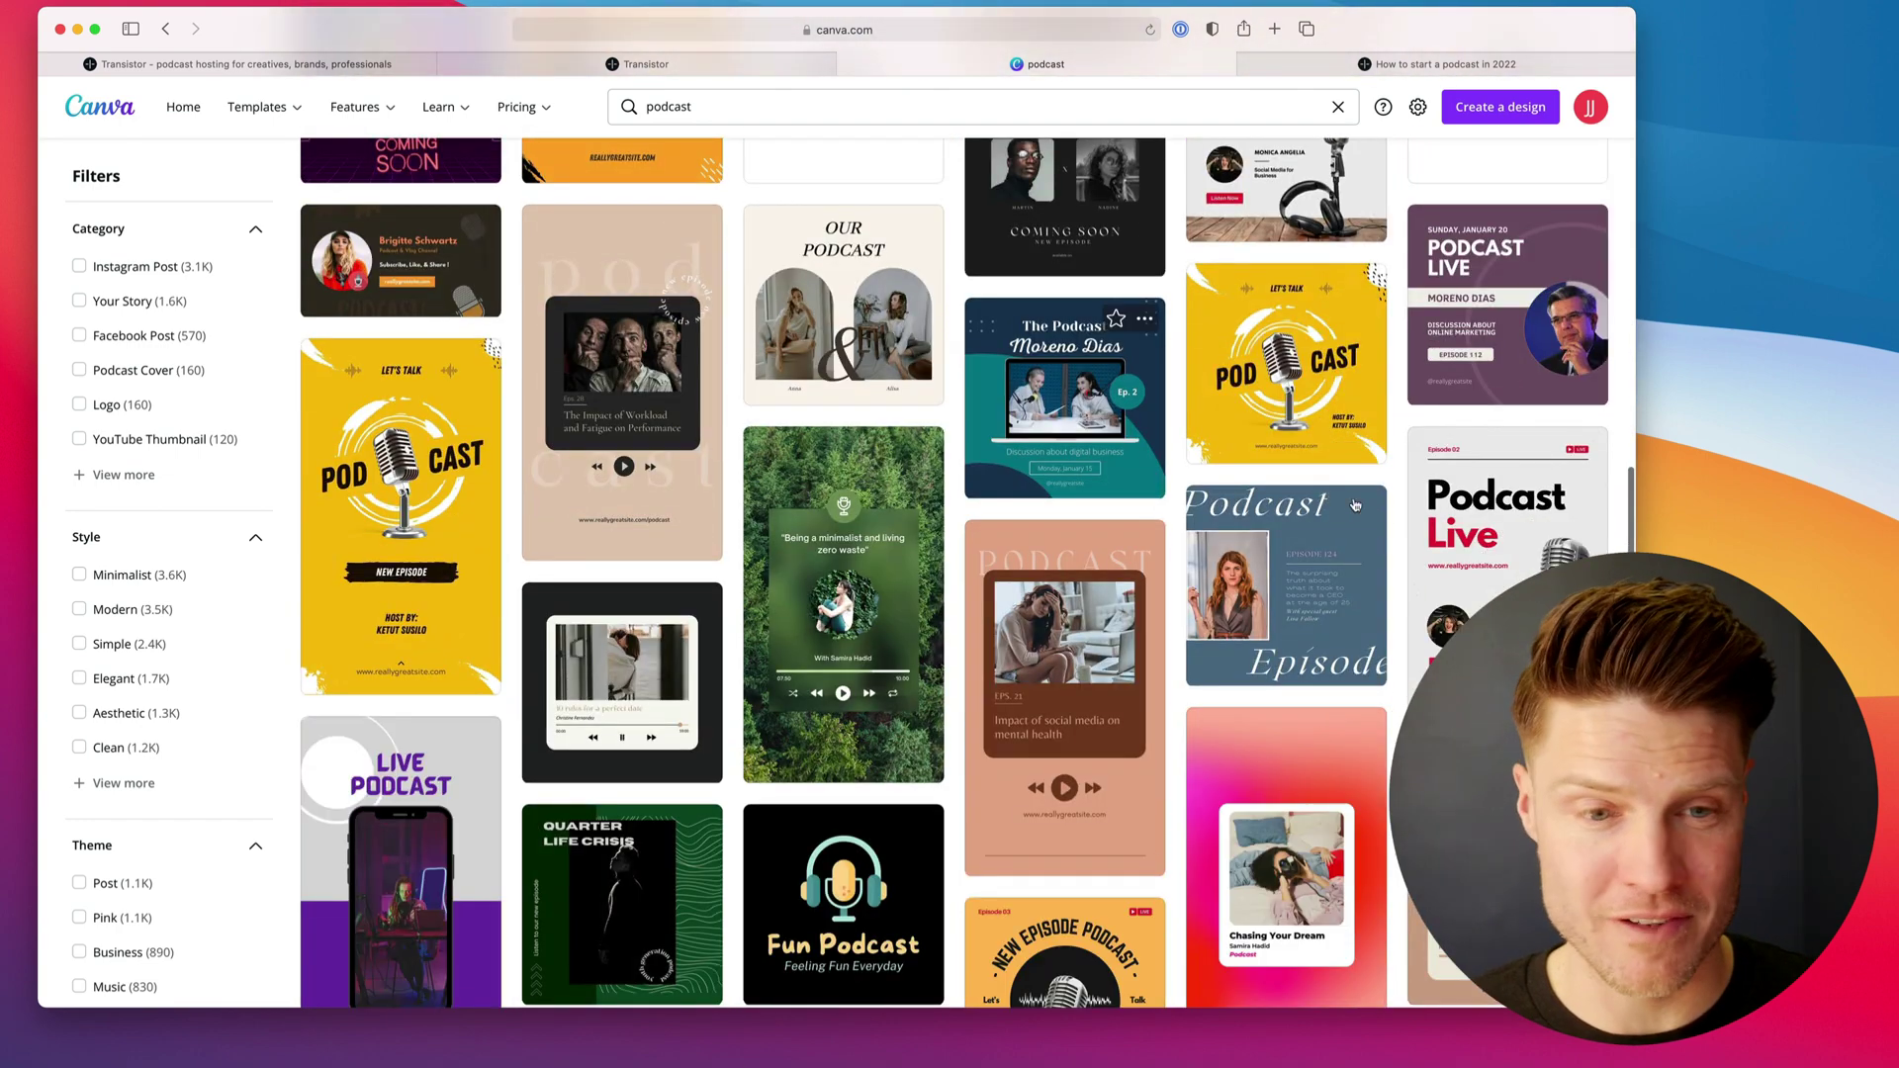
pyautogui.scroll(-5, 621, 280)
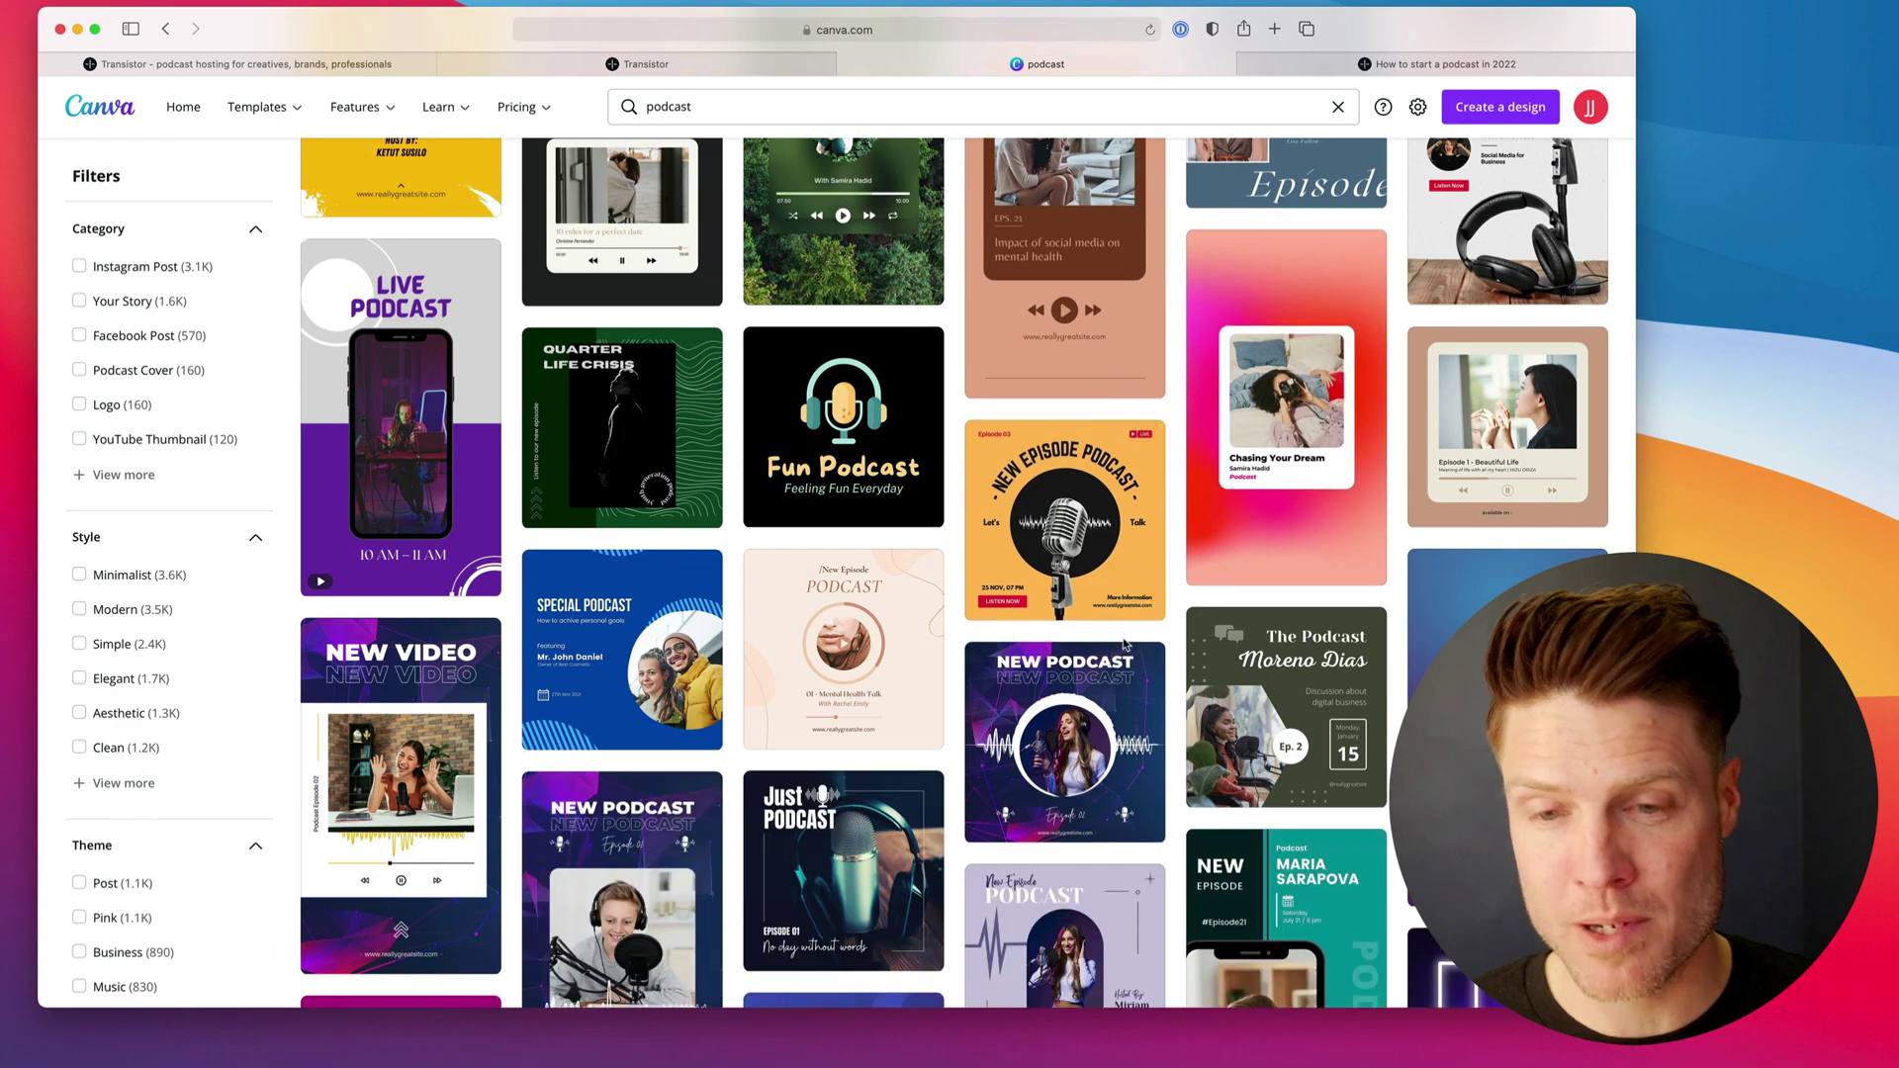
pyautogui.scroll(-3, 1046, 297)
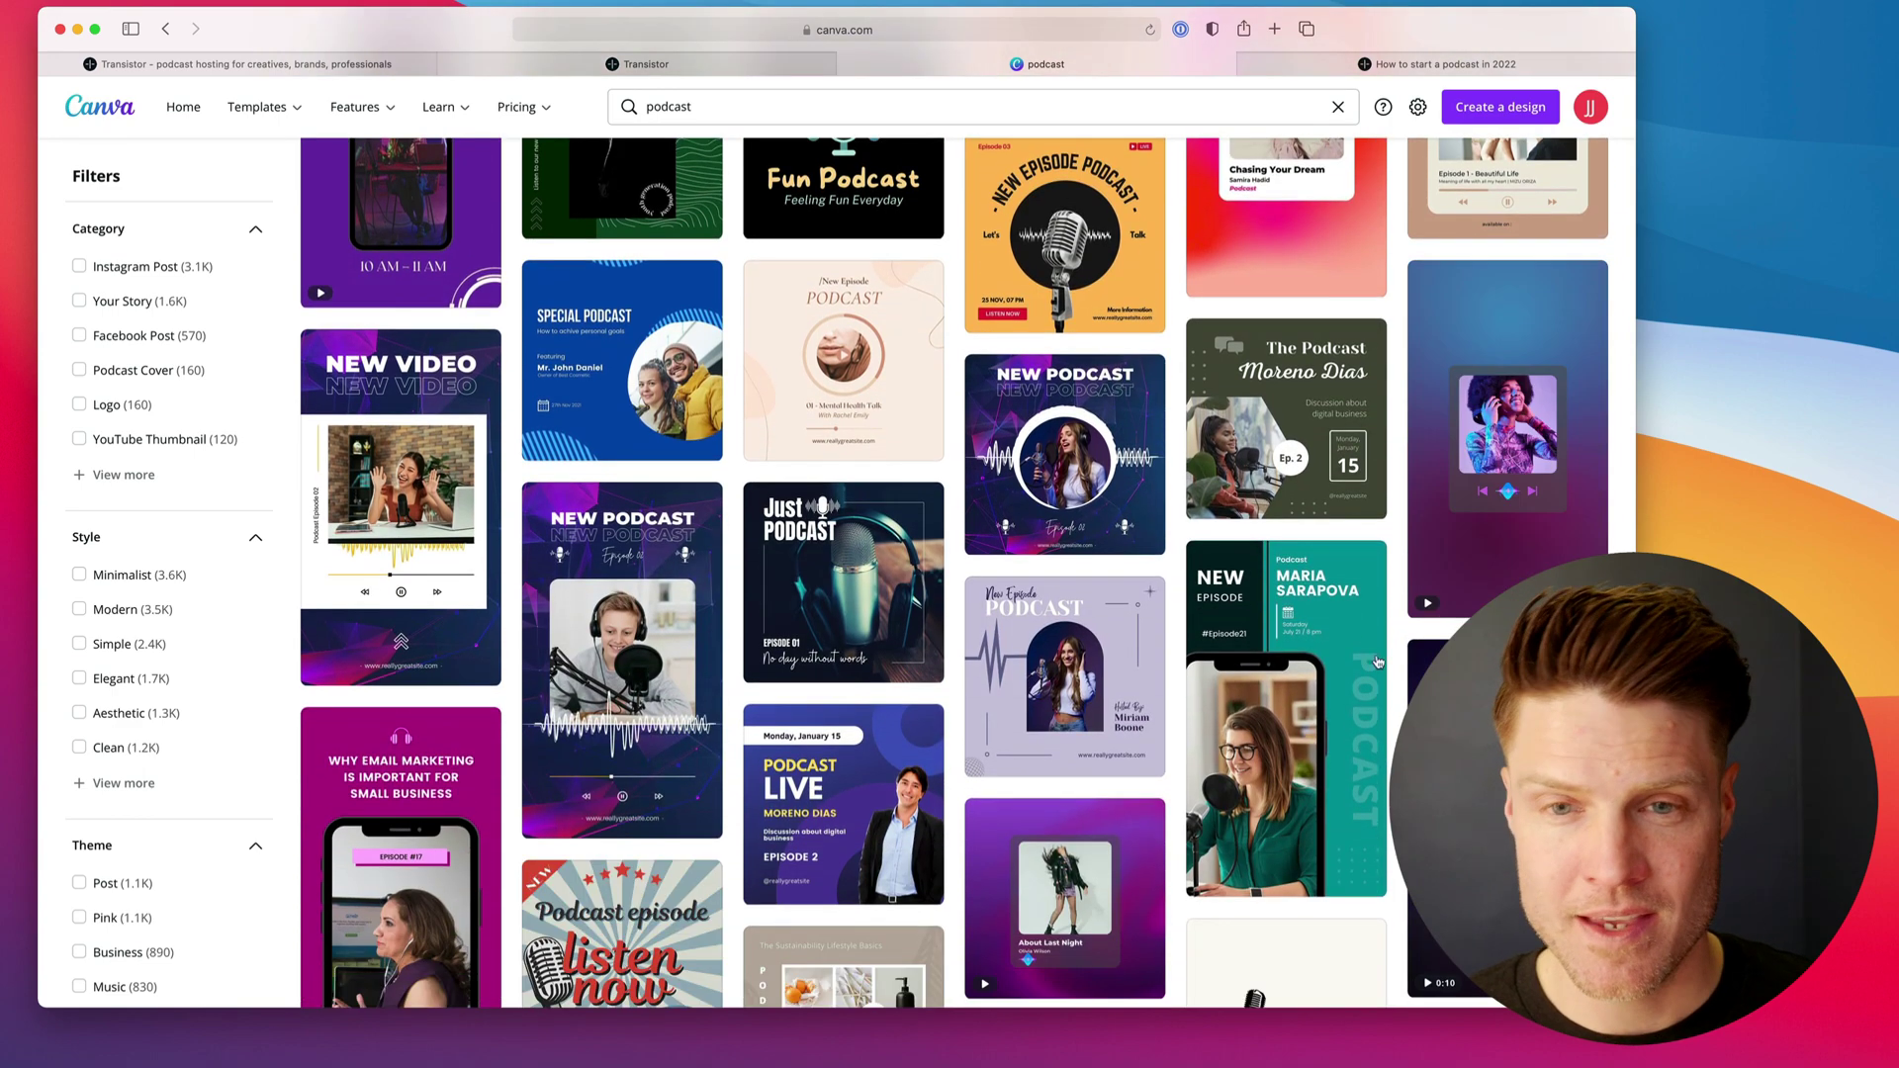
pyautogui.click(1046, 228)
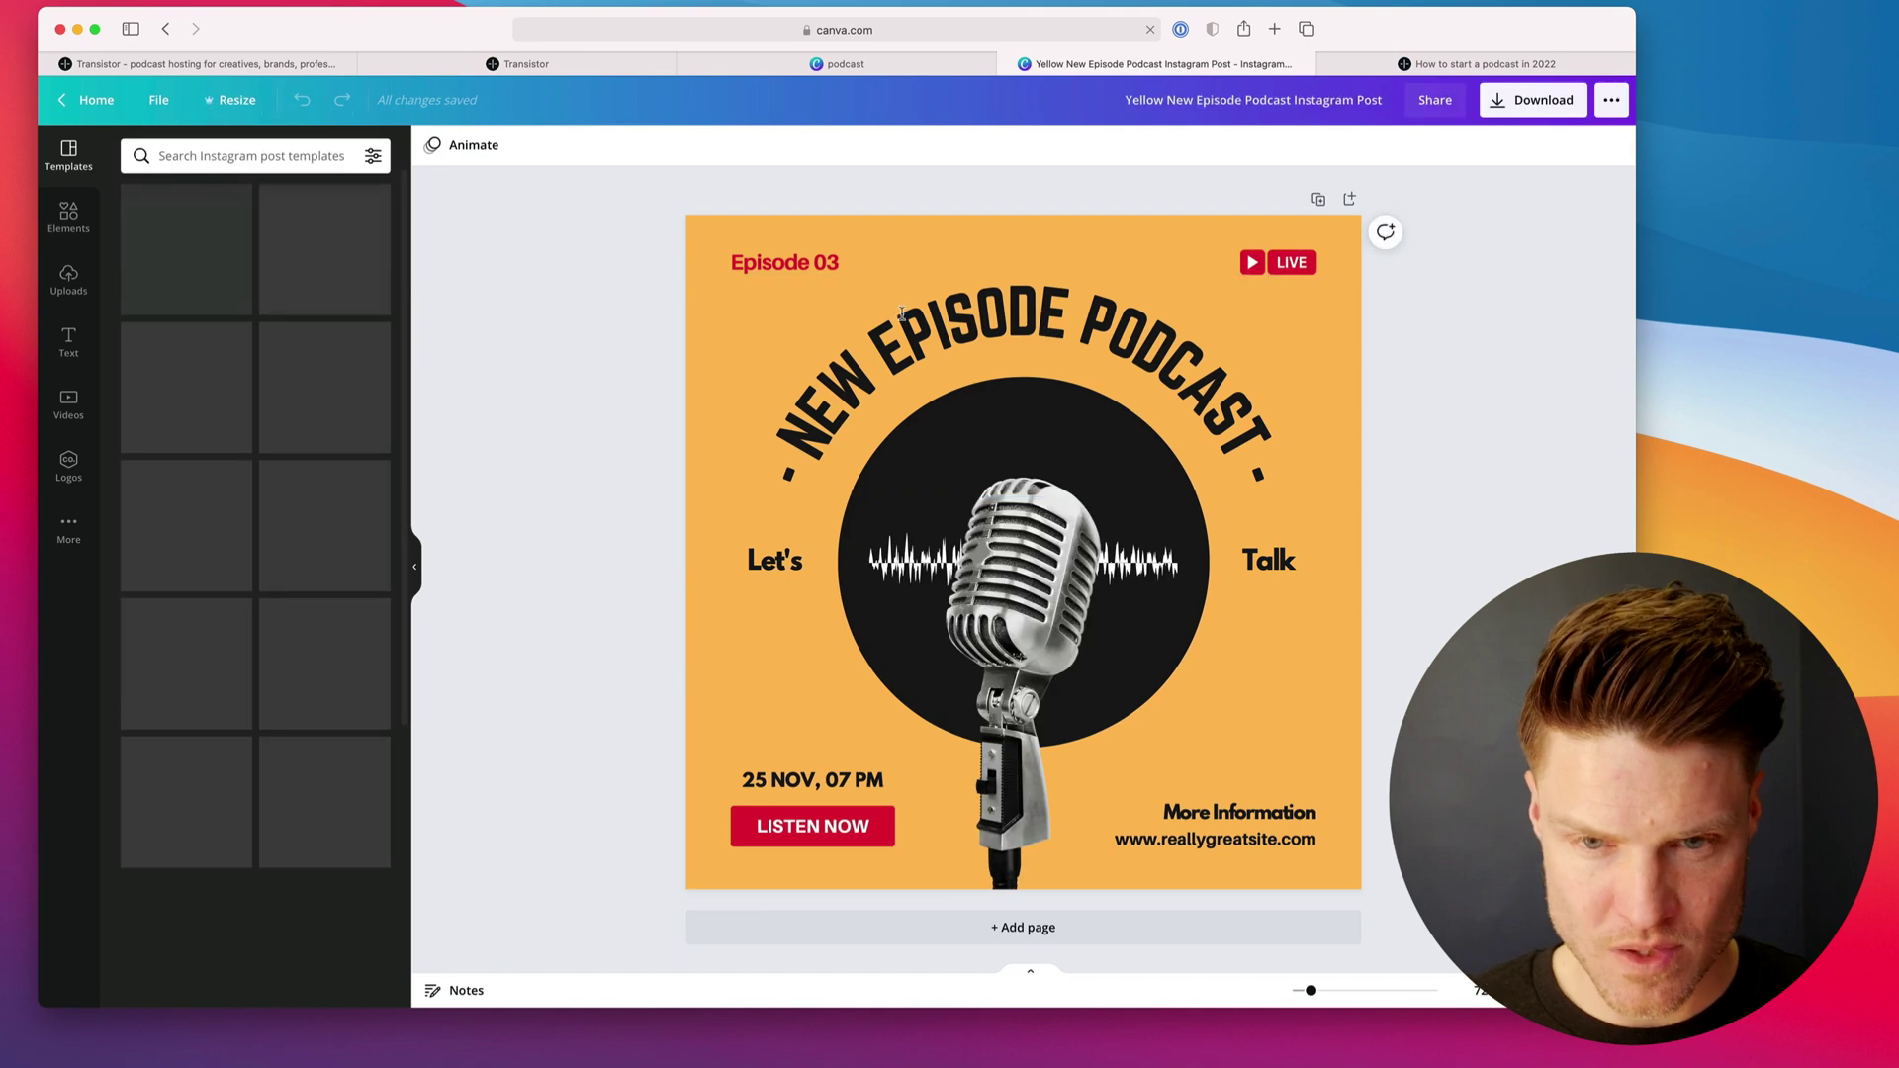
# - Change the heading to 'AUDIO EXPERIENCE' and delete the Talk and Let's text boxes
pyautogui.click(905, 313)
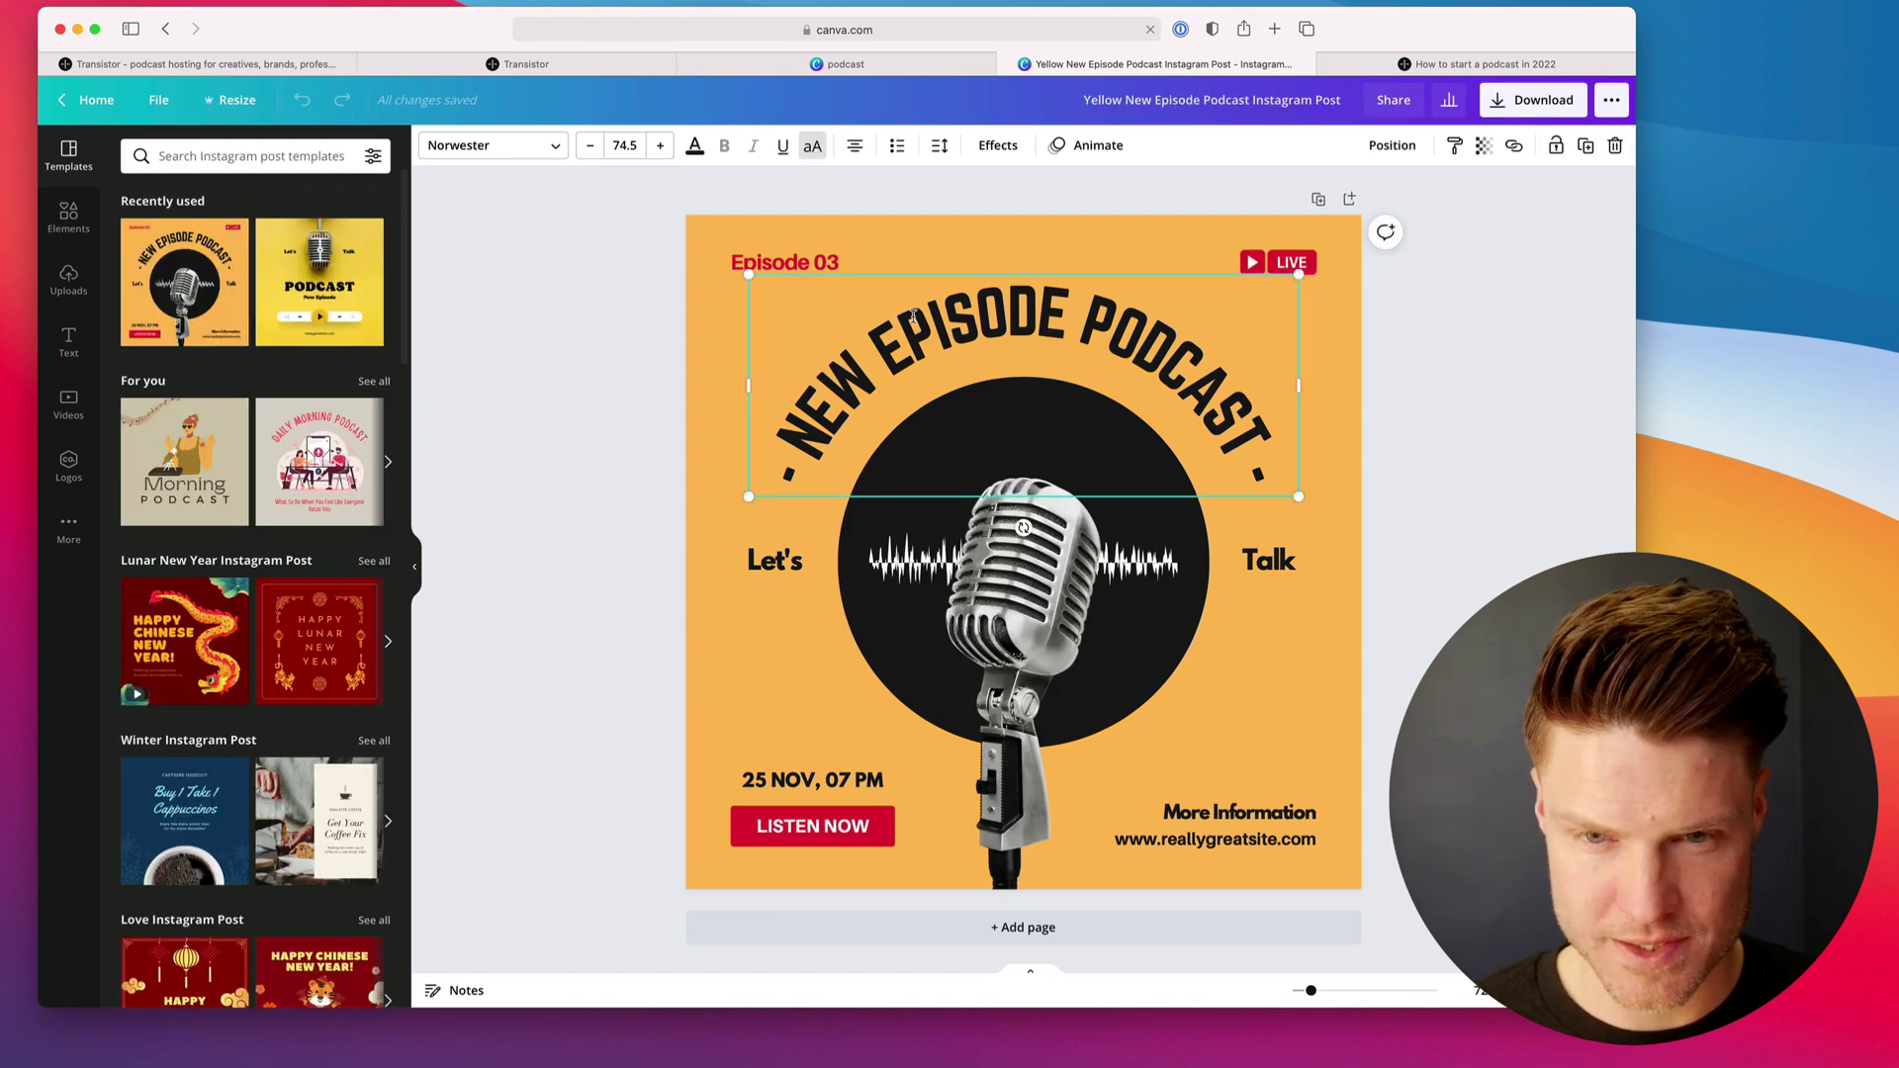
pyautogui.doubleClick(912, 315)
pyautogui.press('super+a')
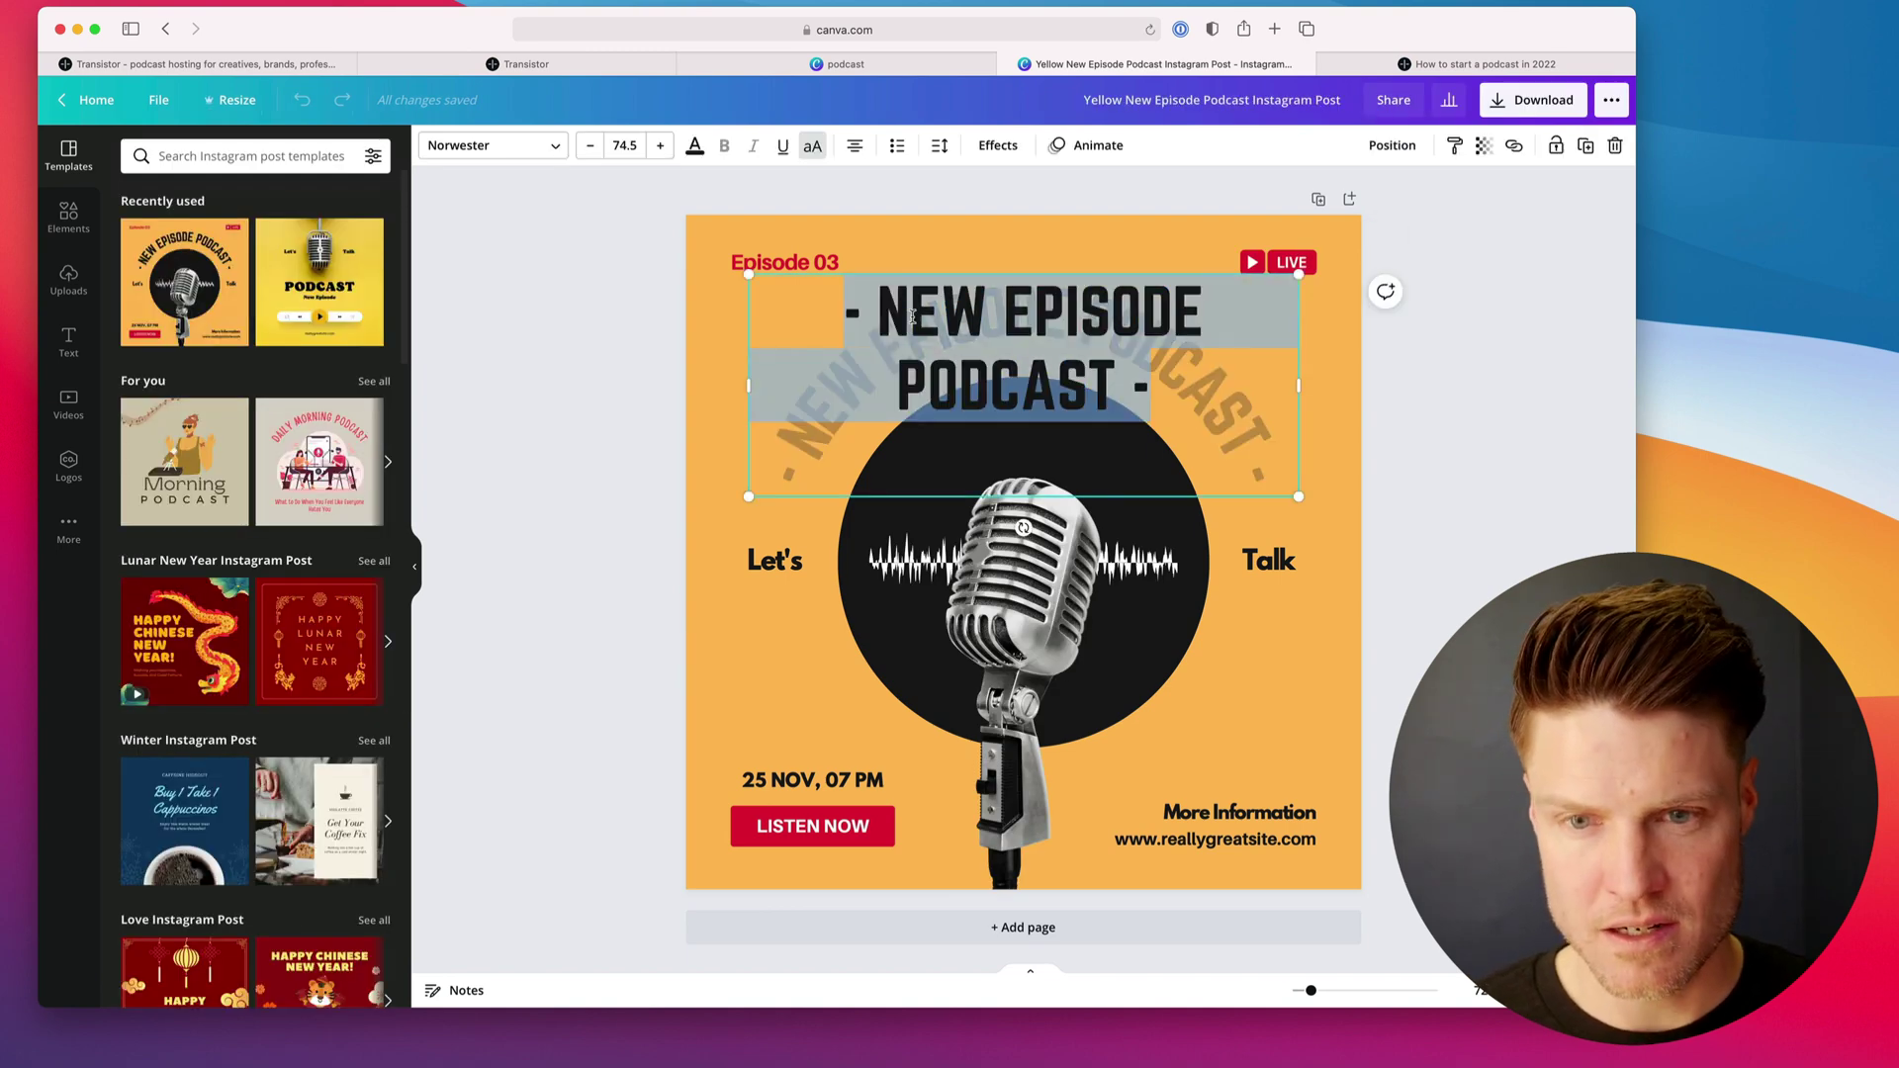
pyautogui.write('AUDIO EXPERIENCES')
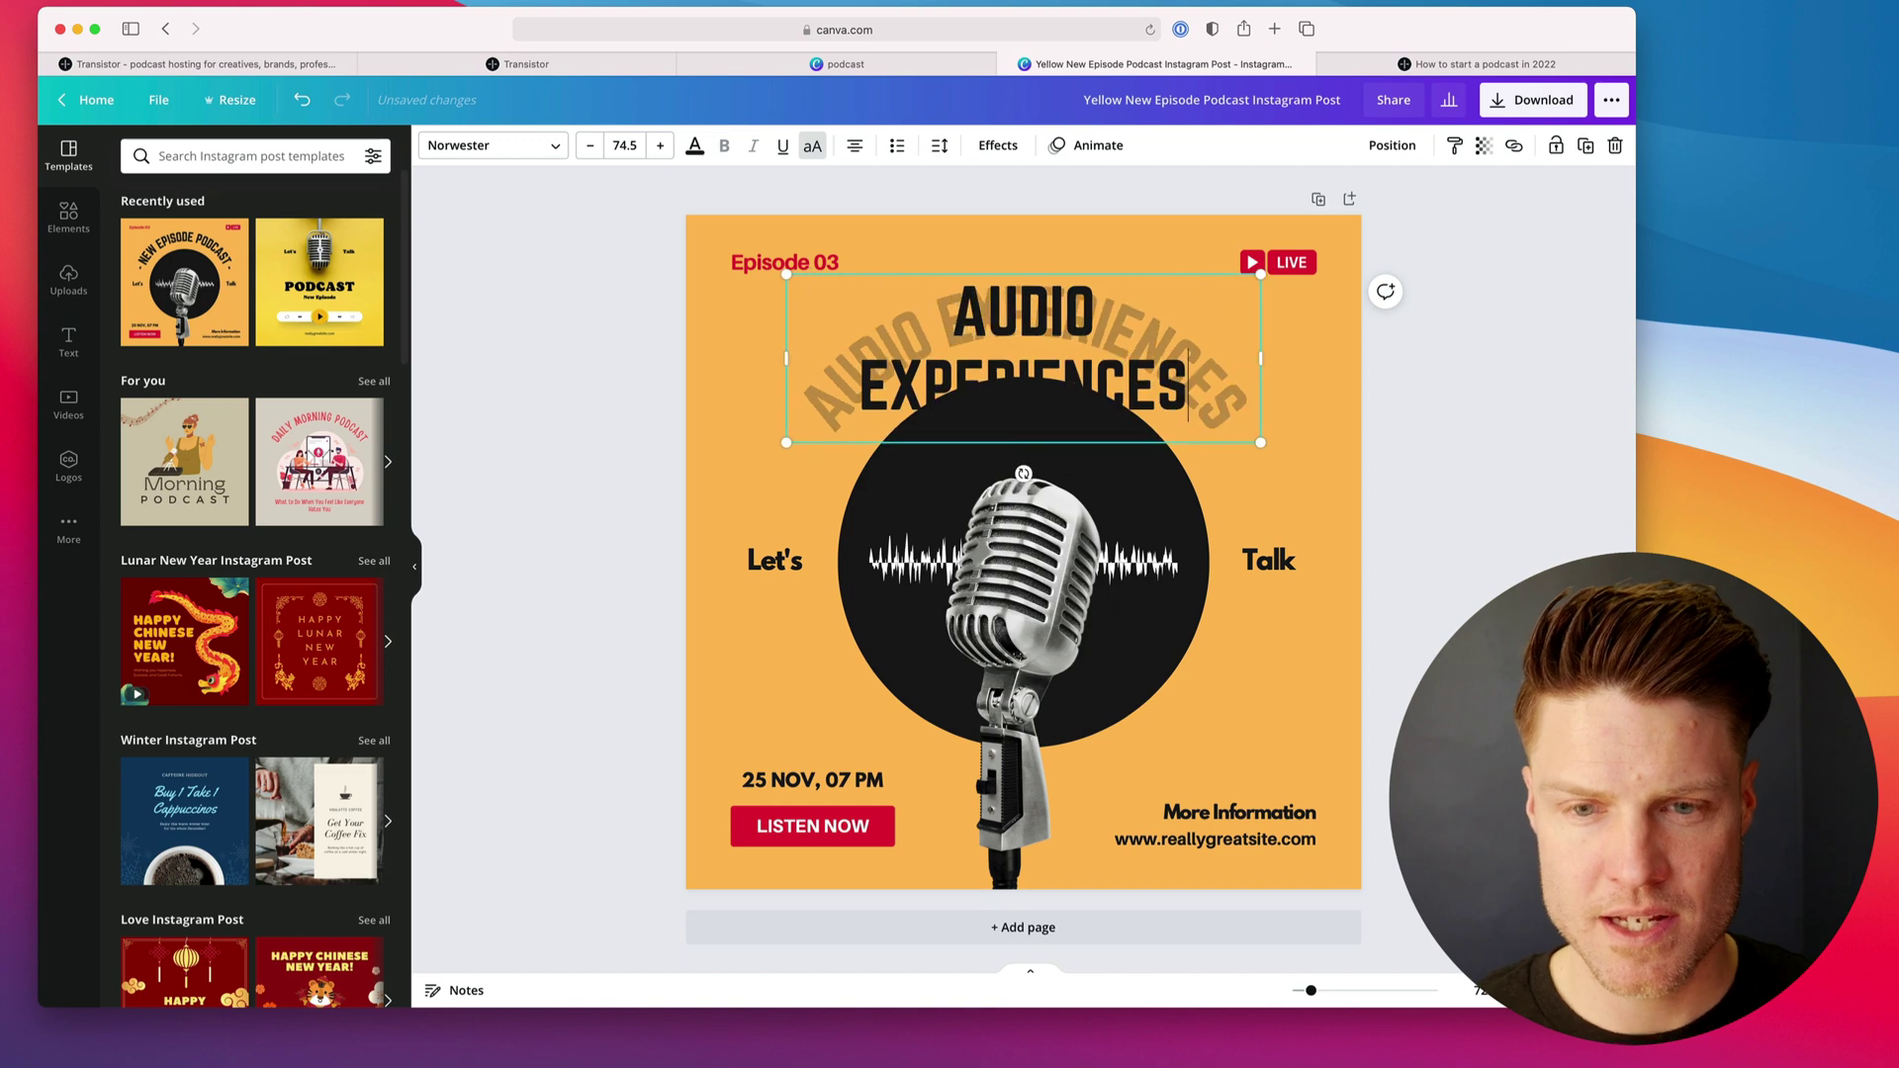
pyautogui.press('BackSpace')
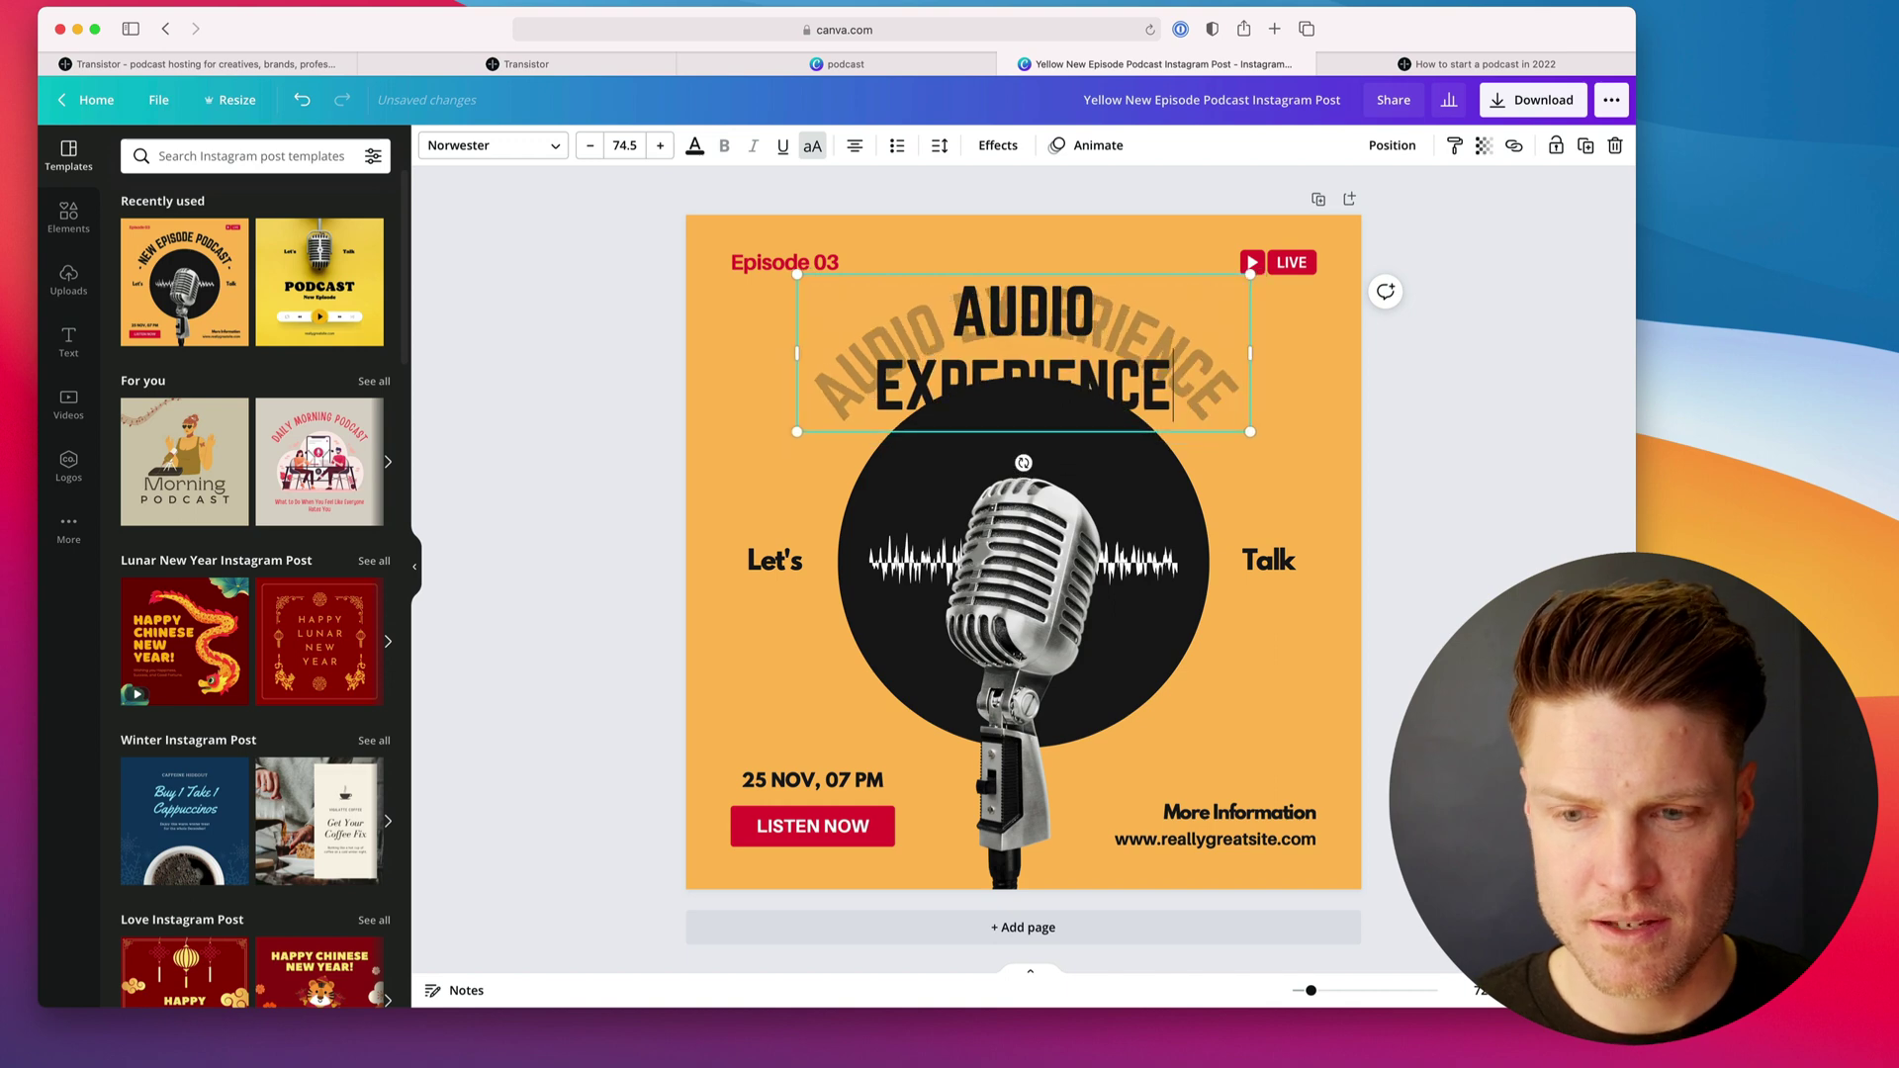
pyautogui.click(1428, 641)
pyautogui.click(1267, 560)
pyautogui.press('Delete')
pyautogui.click(747, 561)
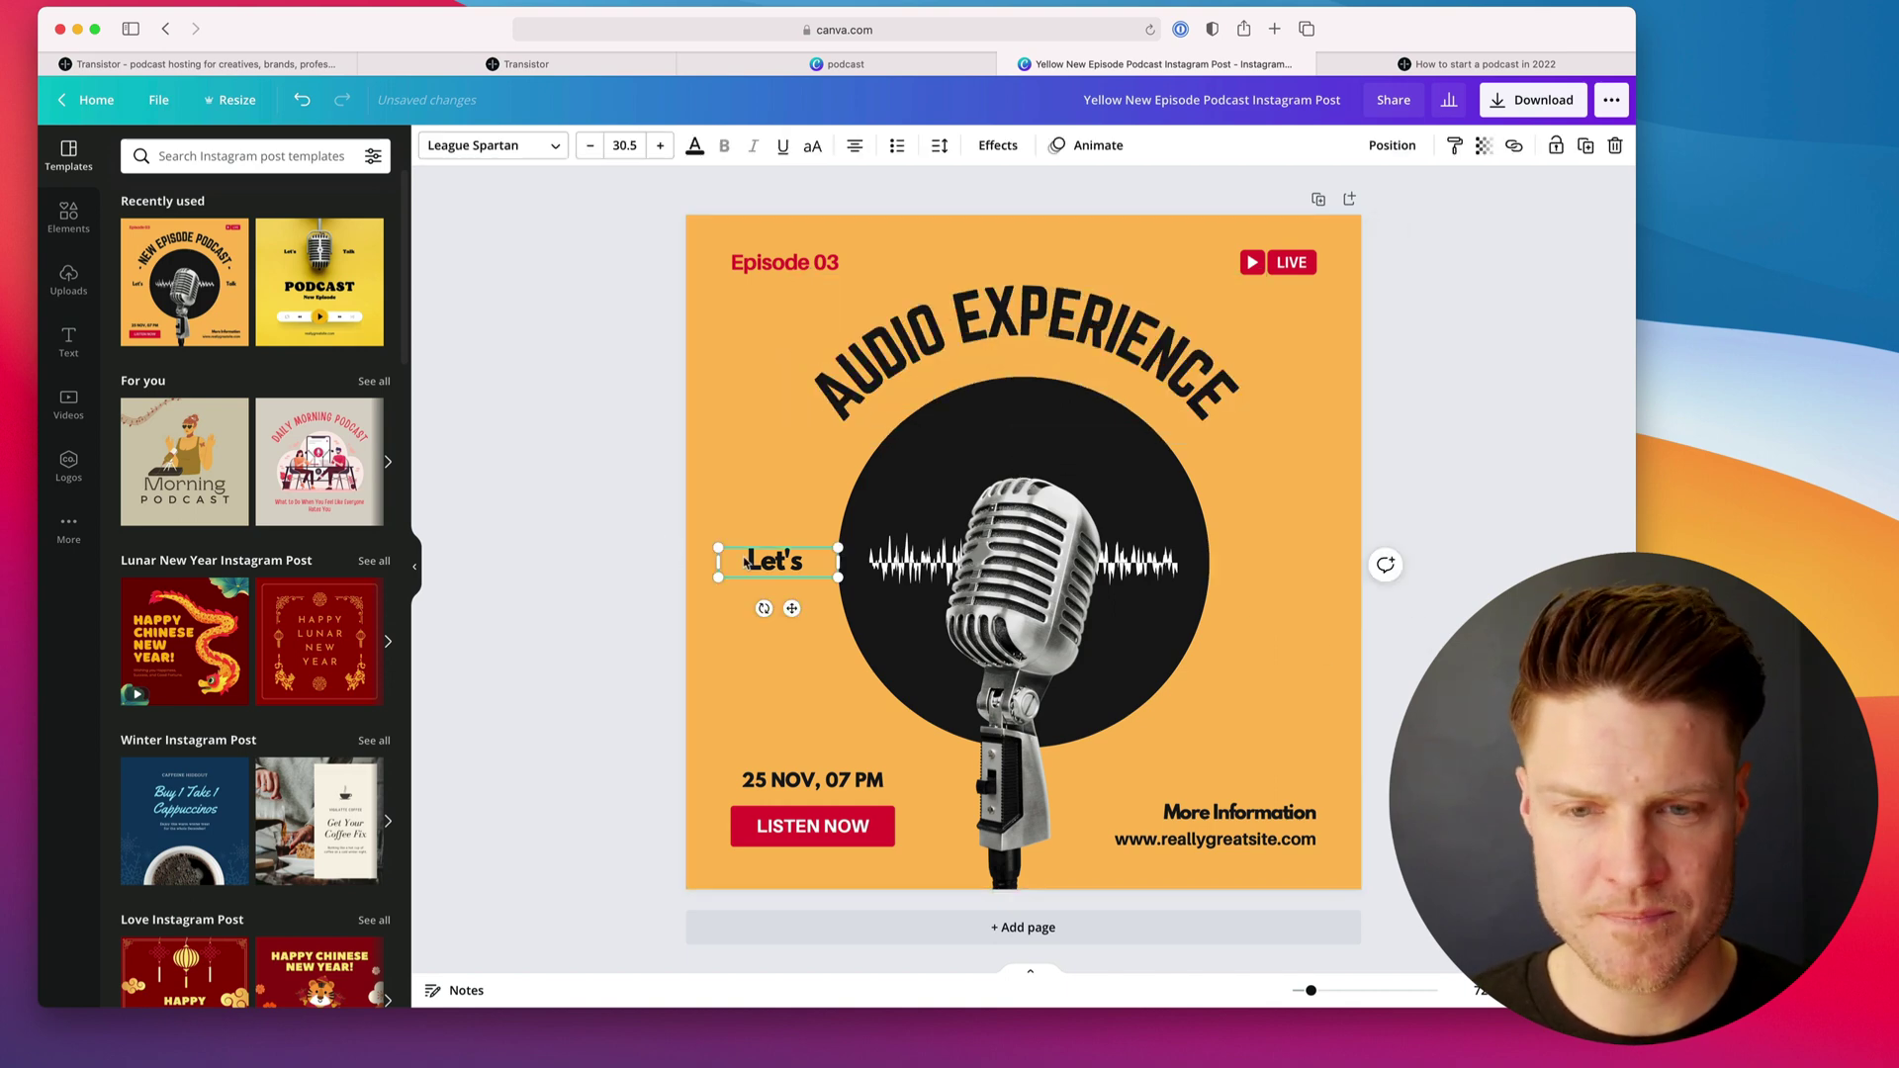
pyautogui.press('Delete')
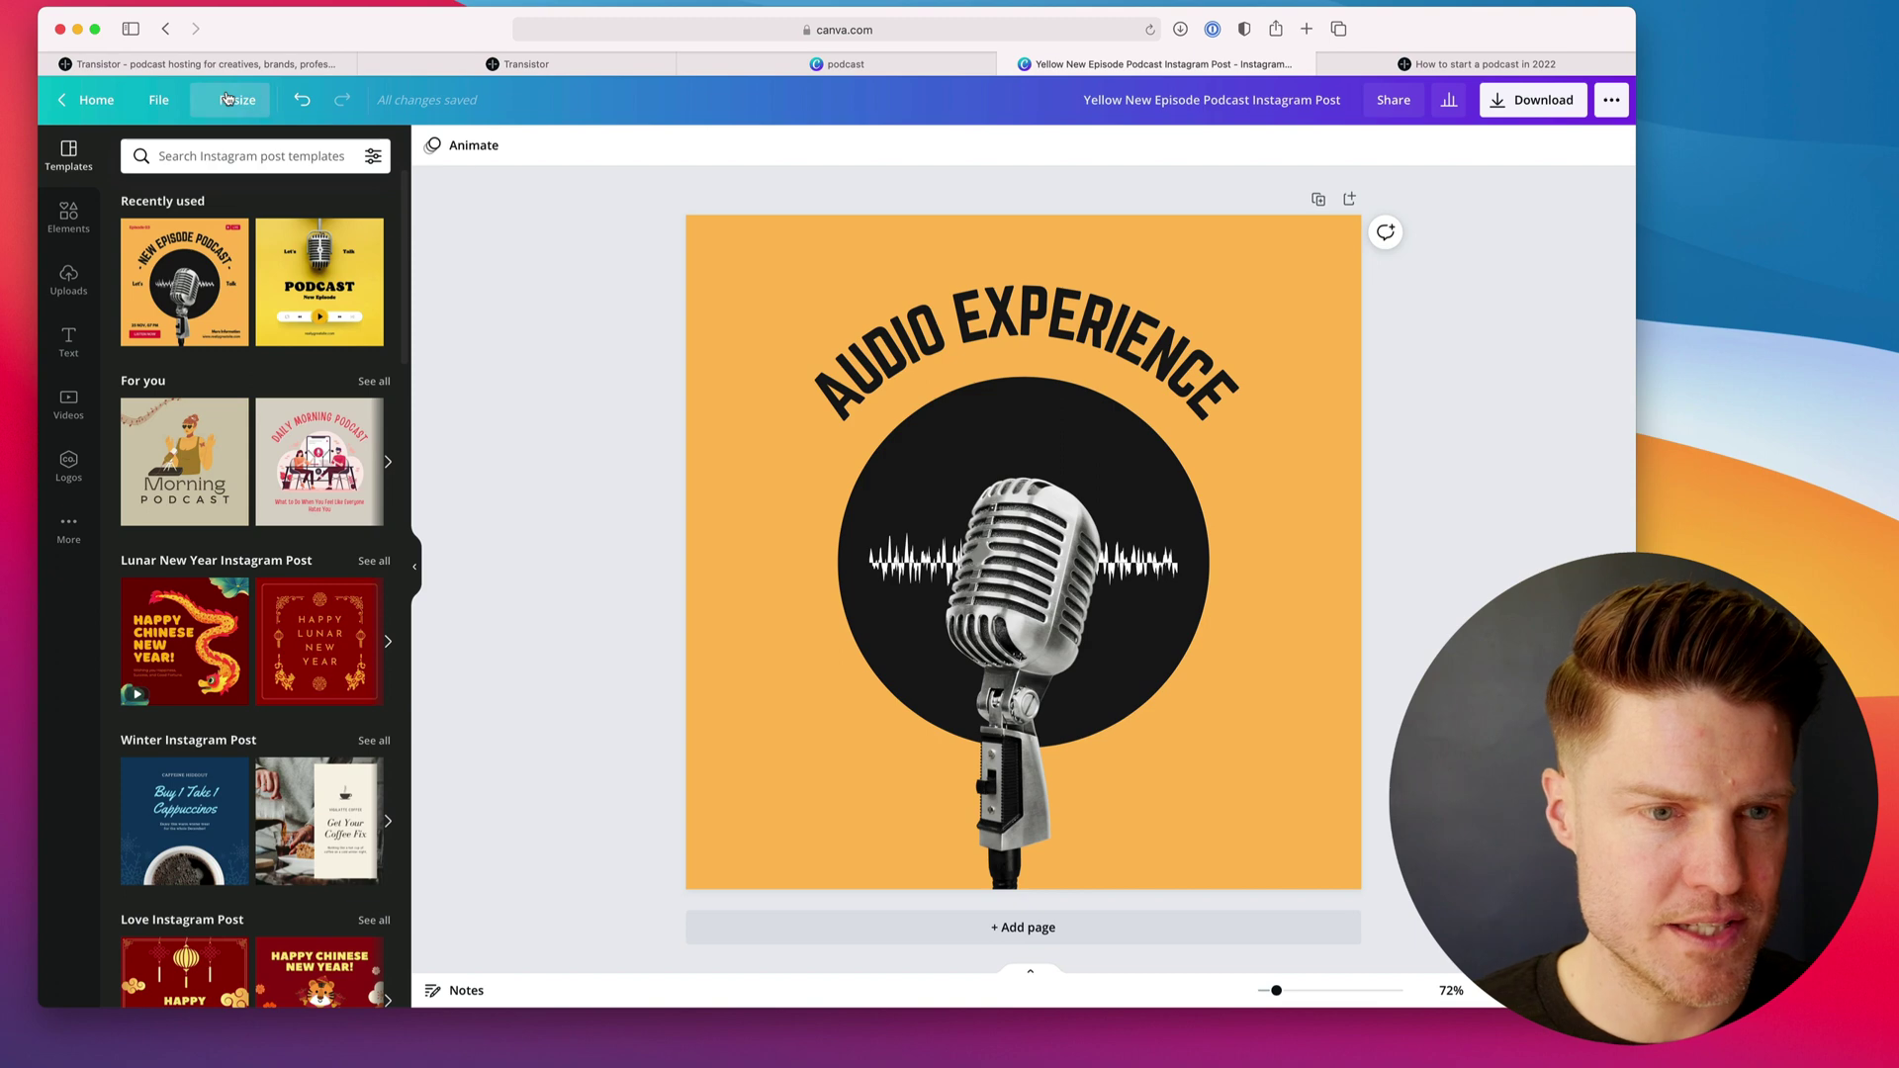
# - Resize the design to 3000 × 3000 px and download it as a JPG
pyautogui.click(230, 100)
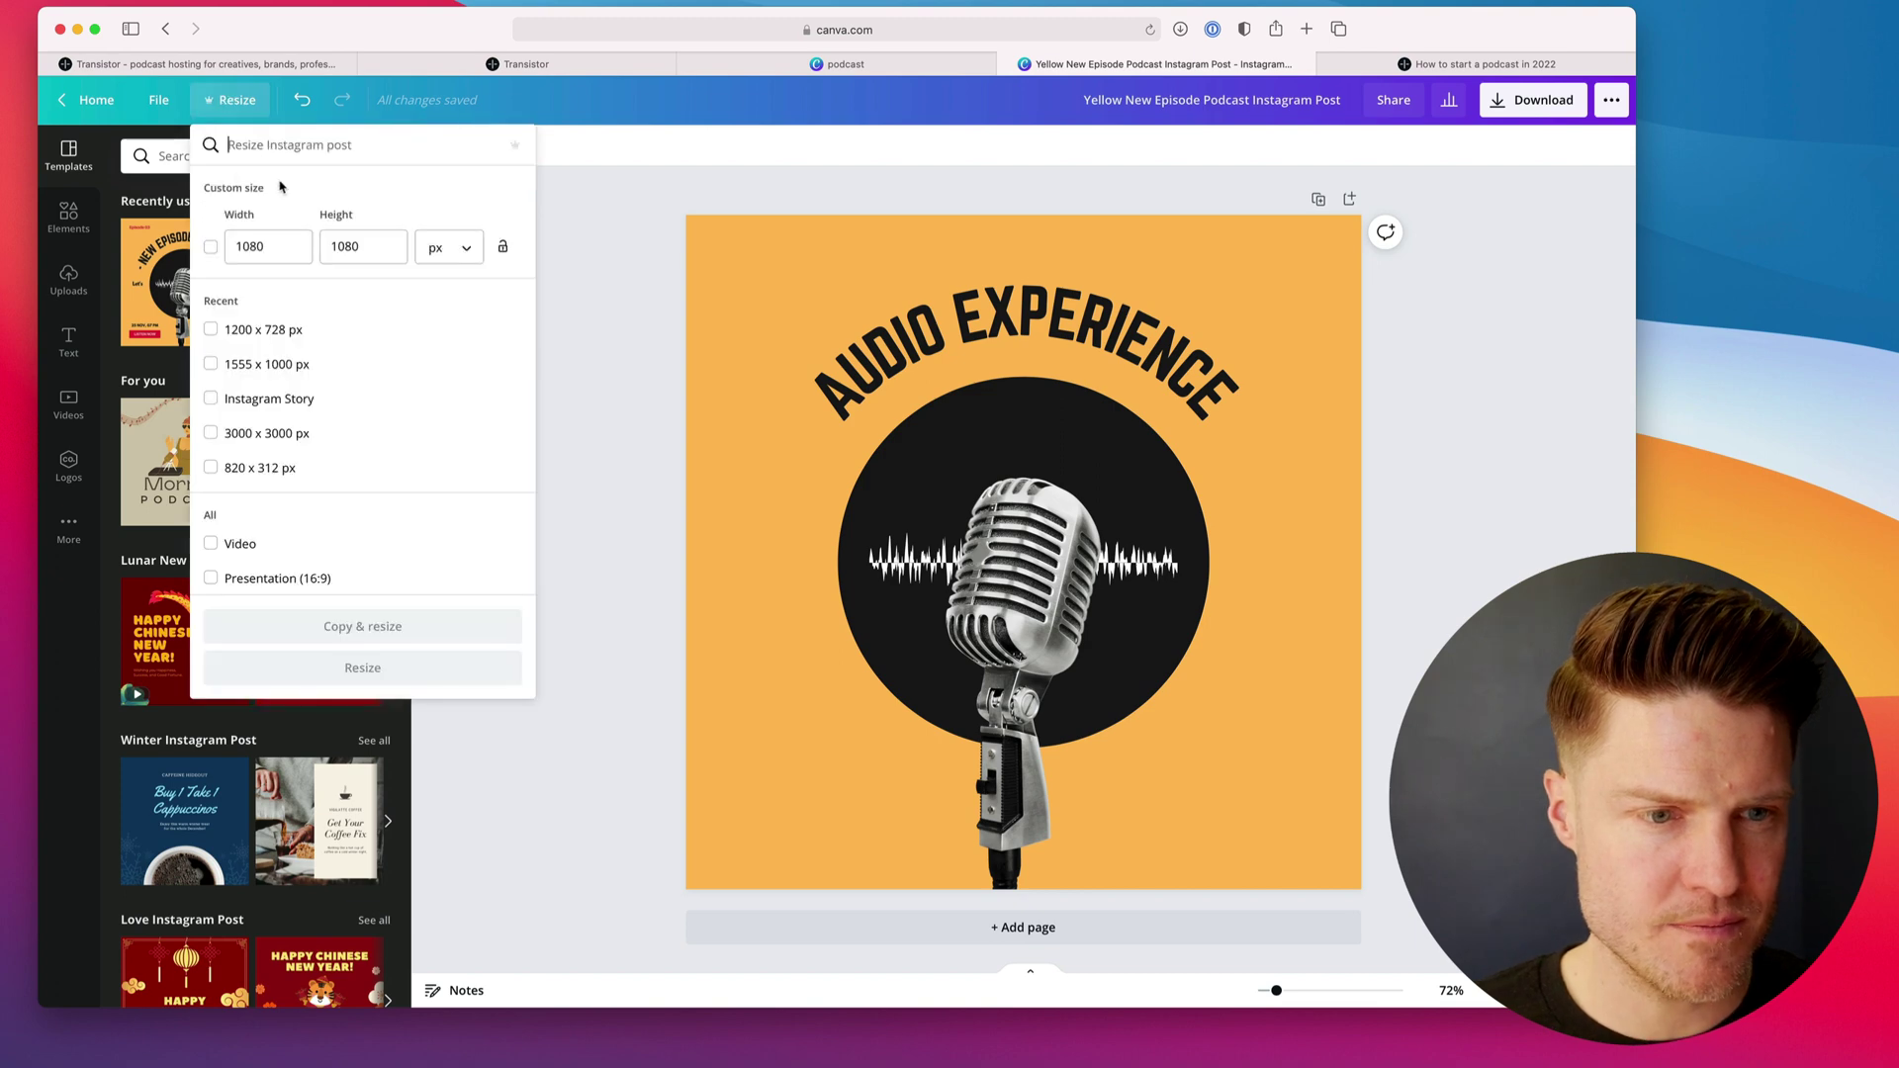
pyautogui.click(211, 433)
pyautogui.click(398, 668)
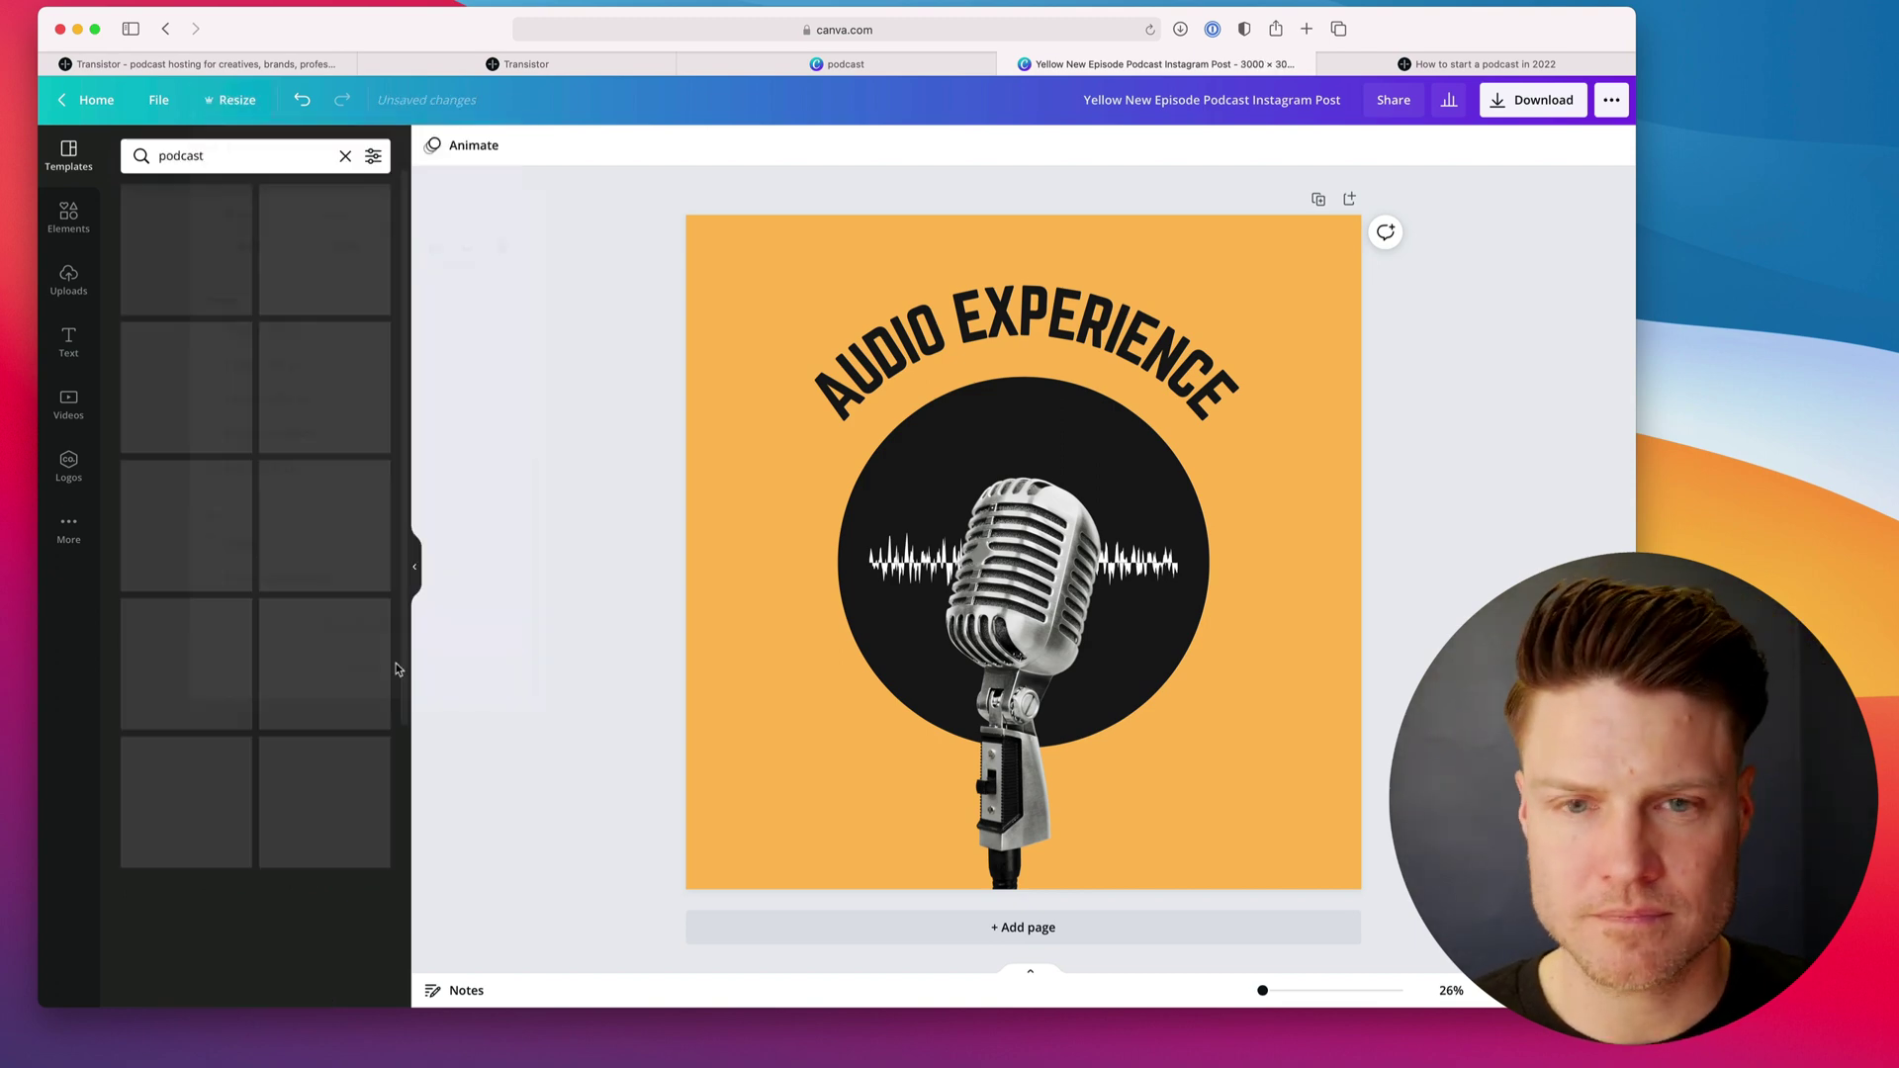
pyautogui.click(1533, 100)
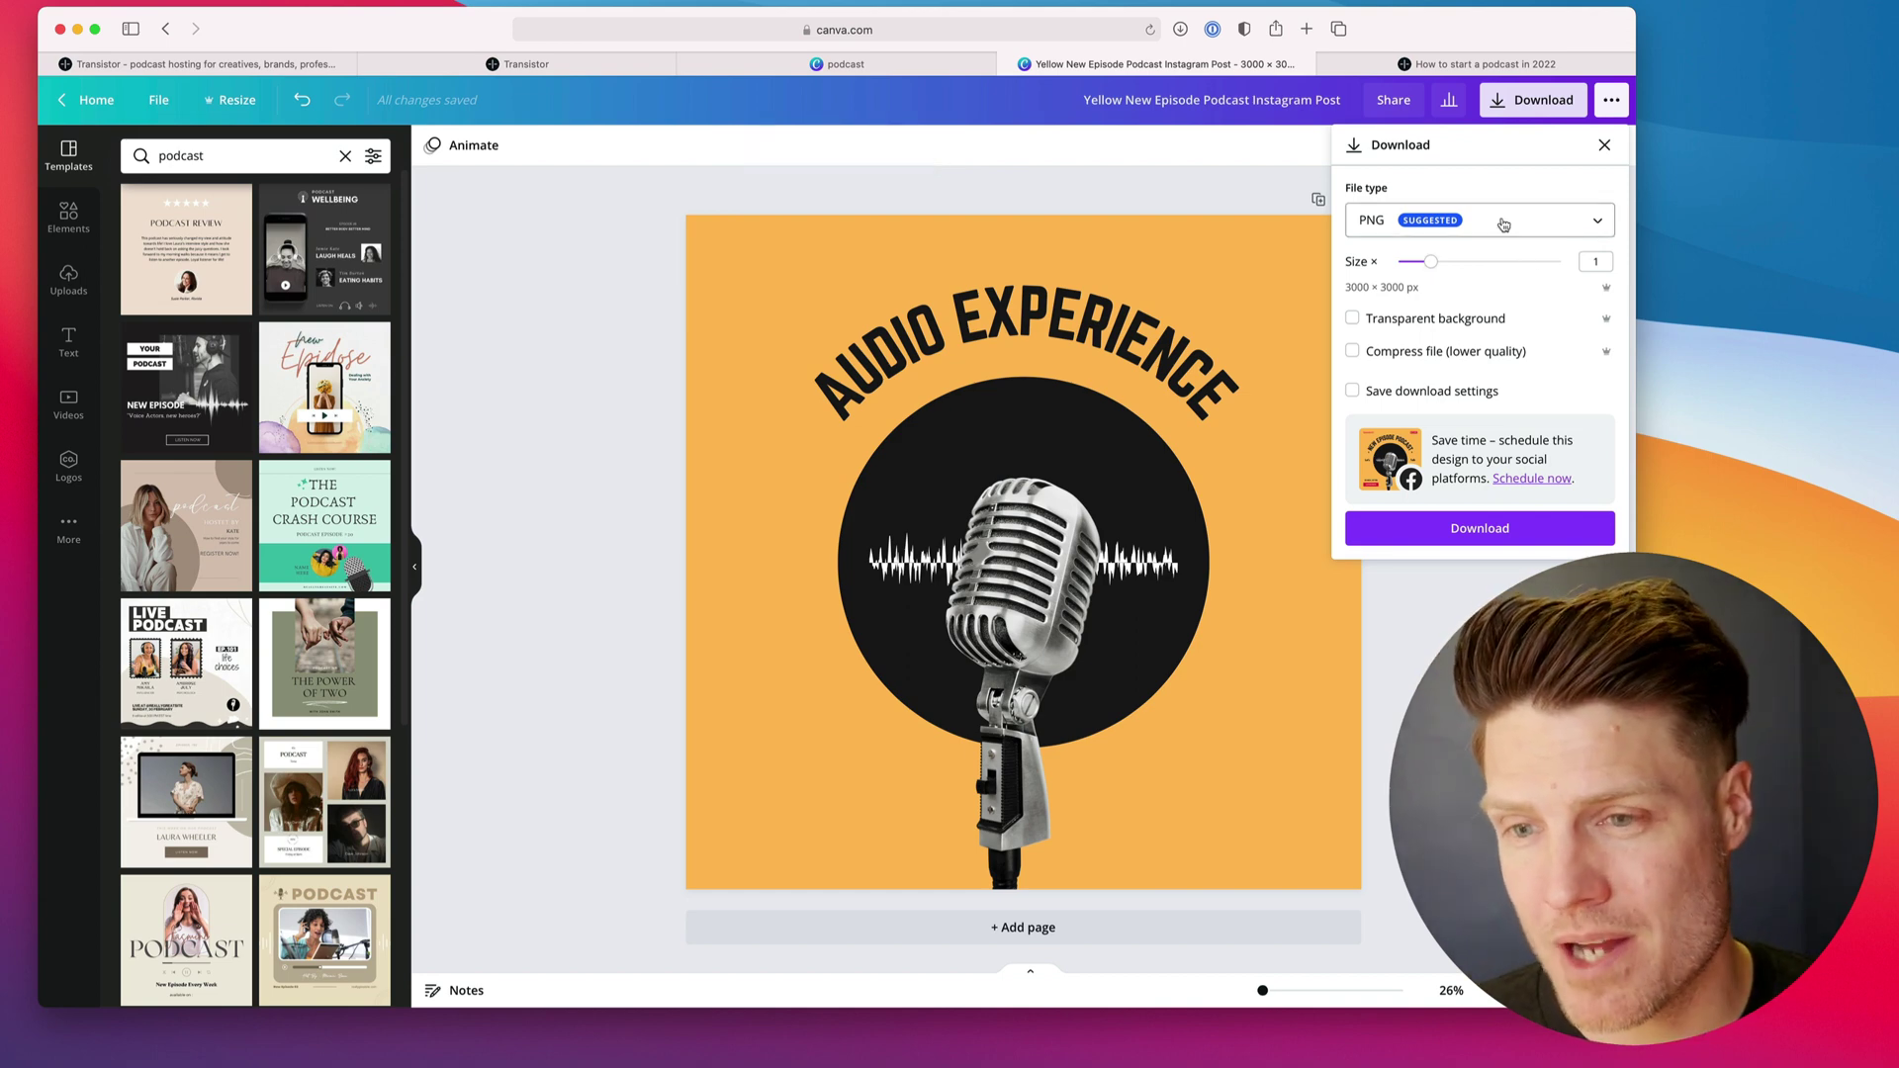
pyautogui.click(1503, 224)
pyautogui.click(1439, 287)
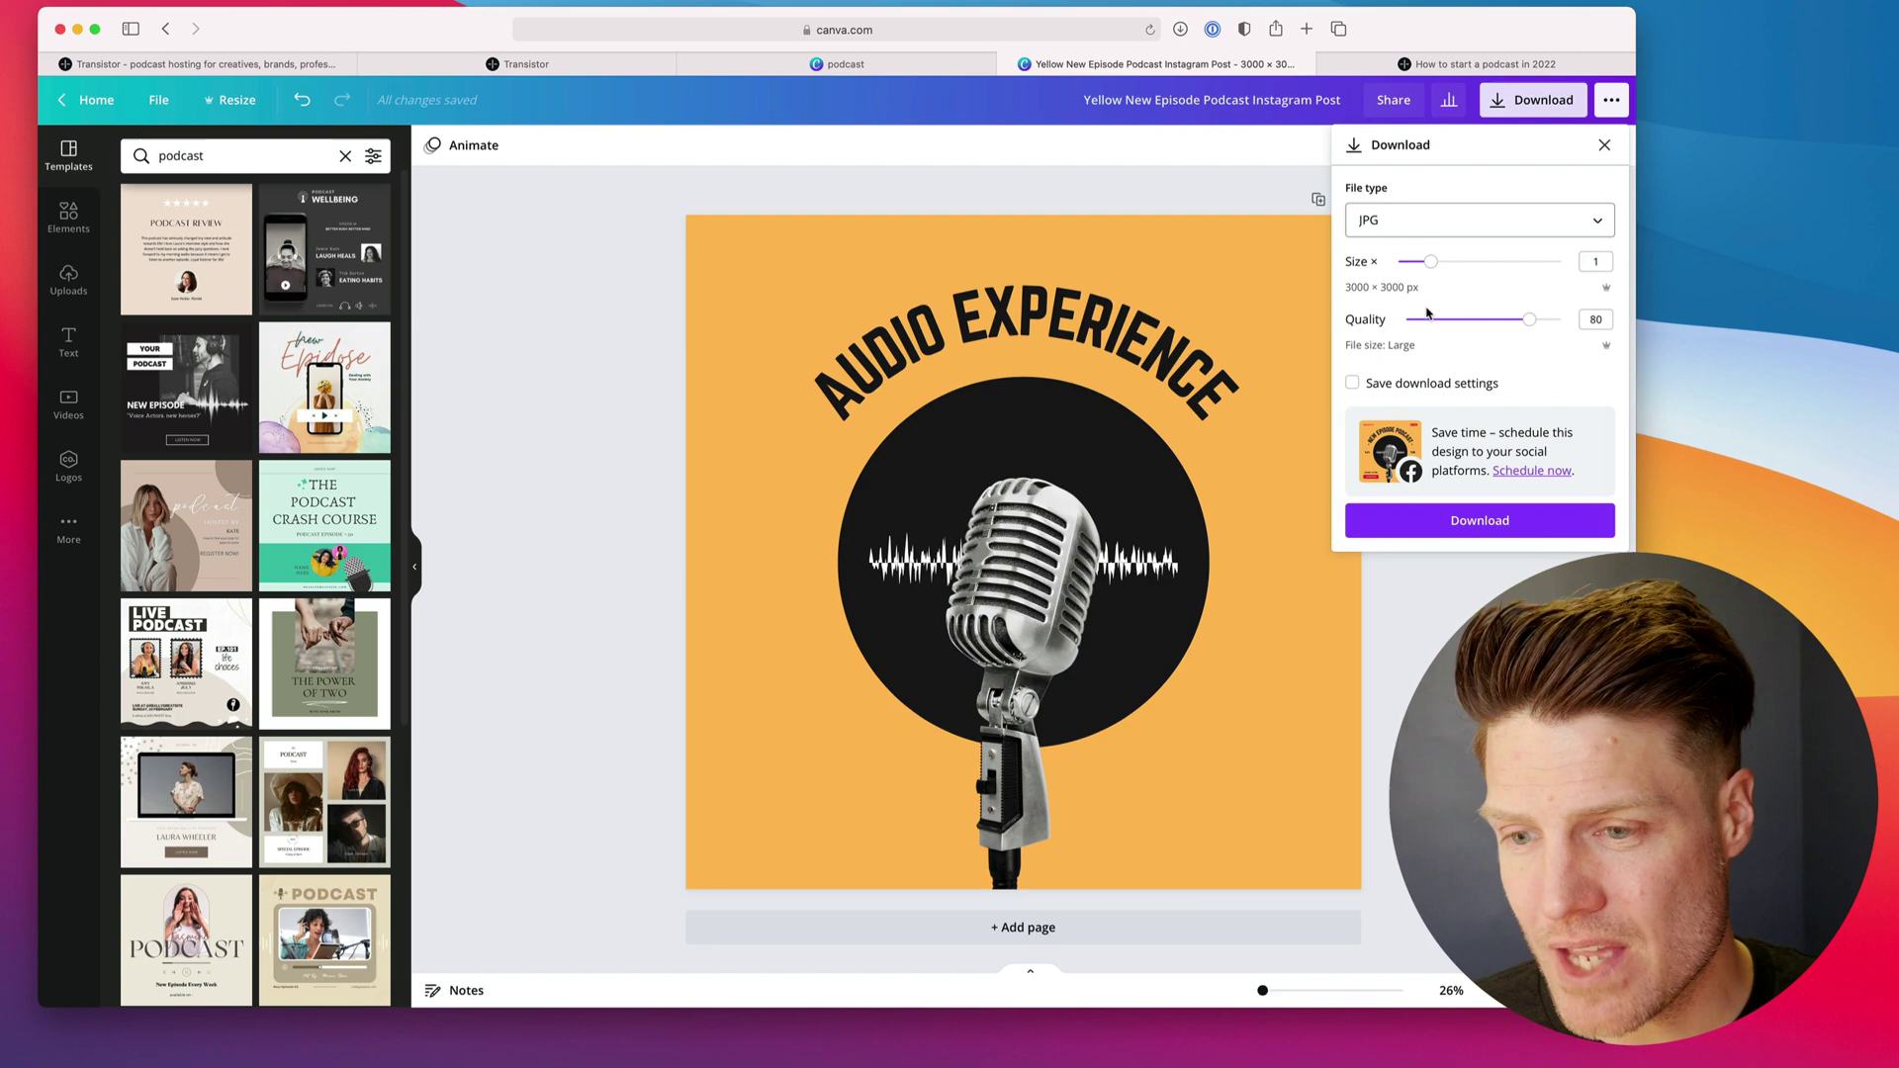
pyautogui.click(1580, 518)
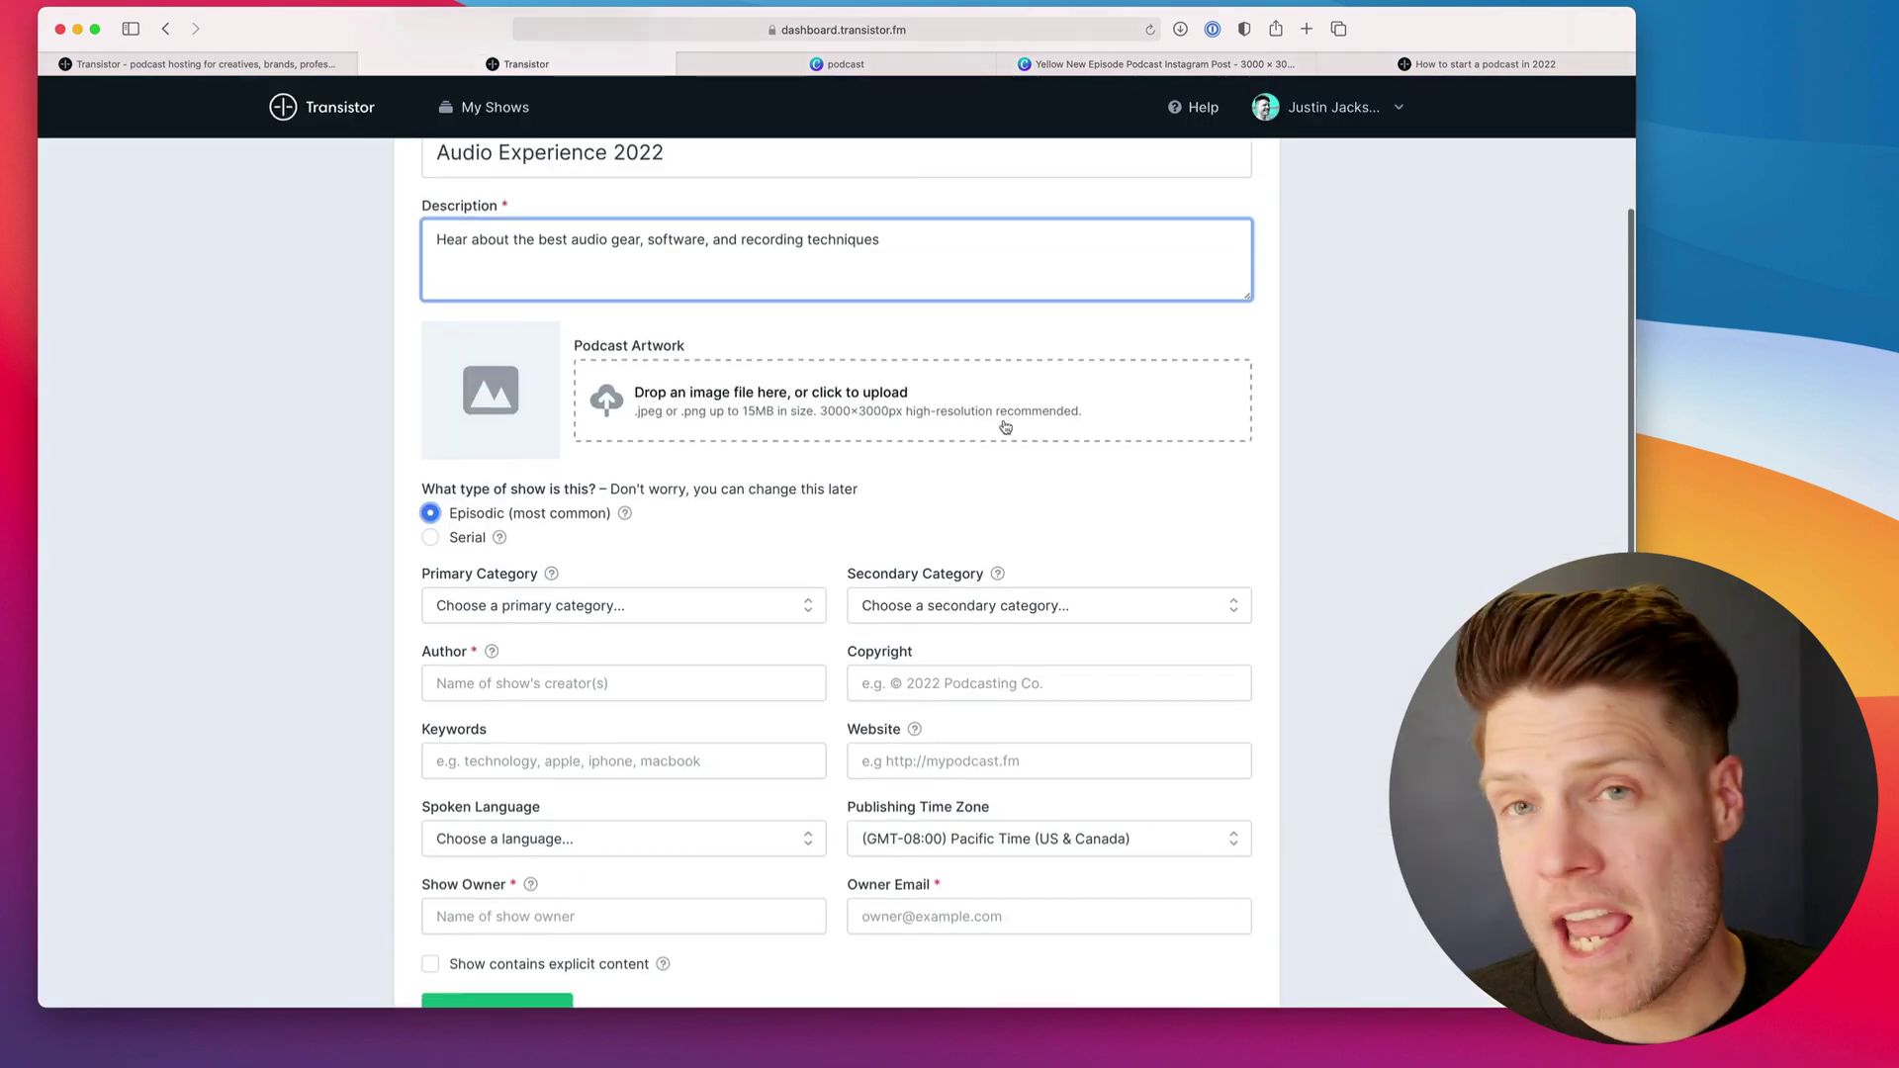
# - Upload the yellow Audio Experience image as the show artwork
pyautogui.scroll(1, 1032, 328)
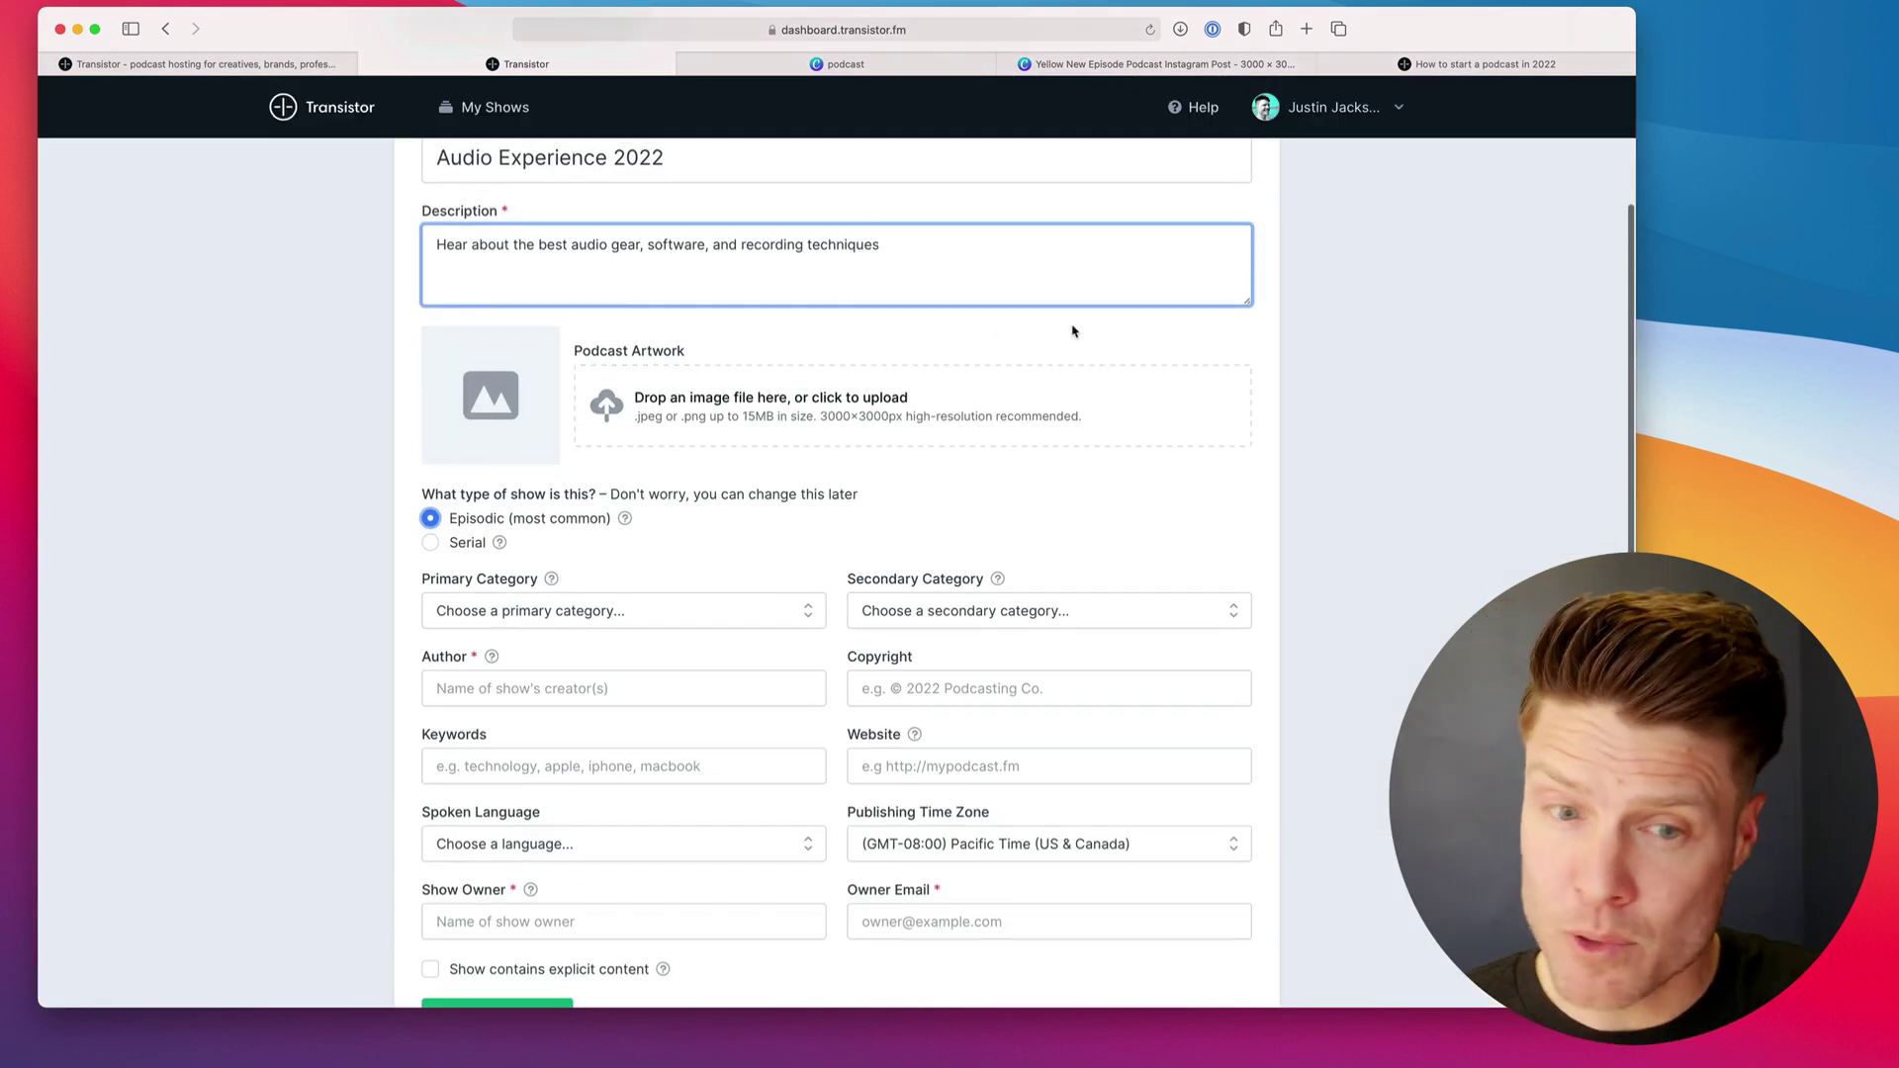
pyautogui.click(709, 413)
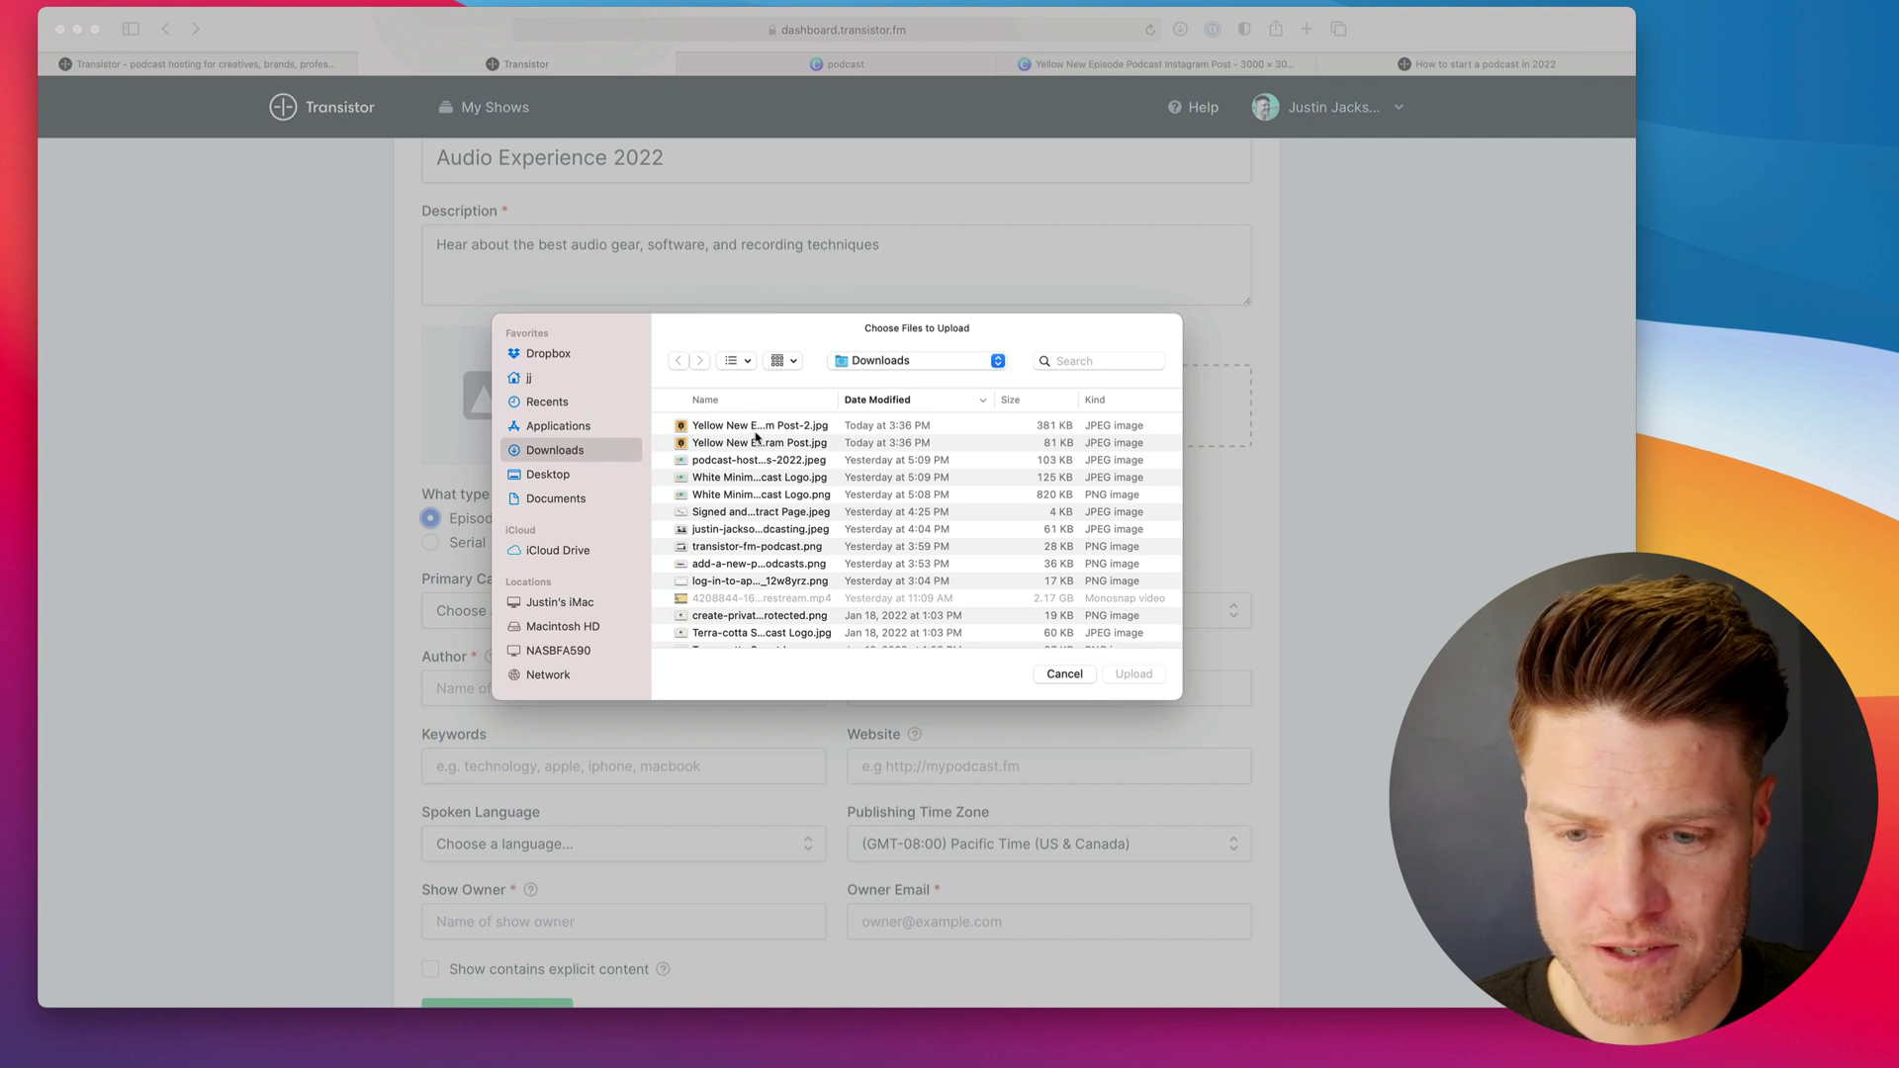
pyautogui.click(755, 429)
pyautogui.click(1133, 673)
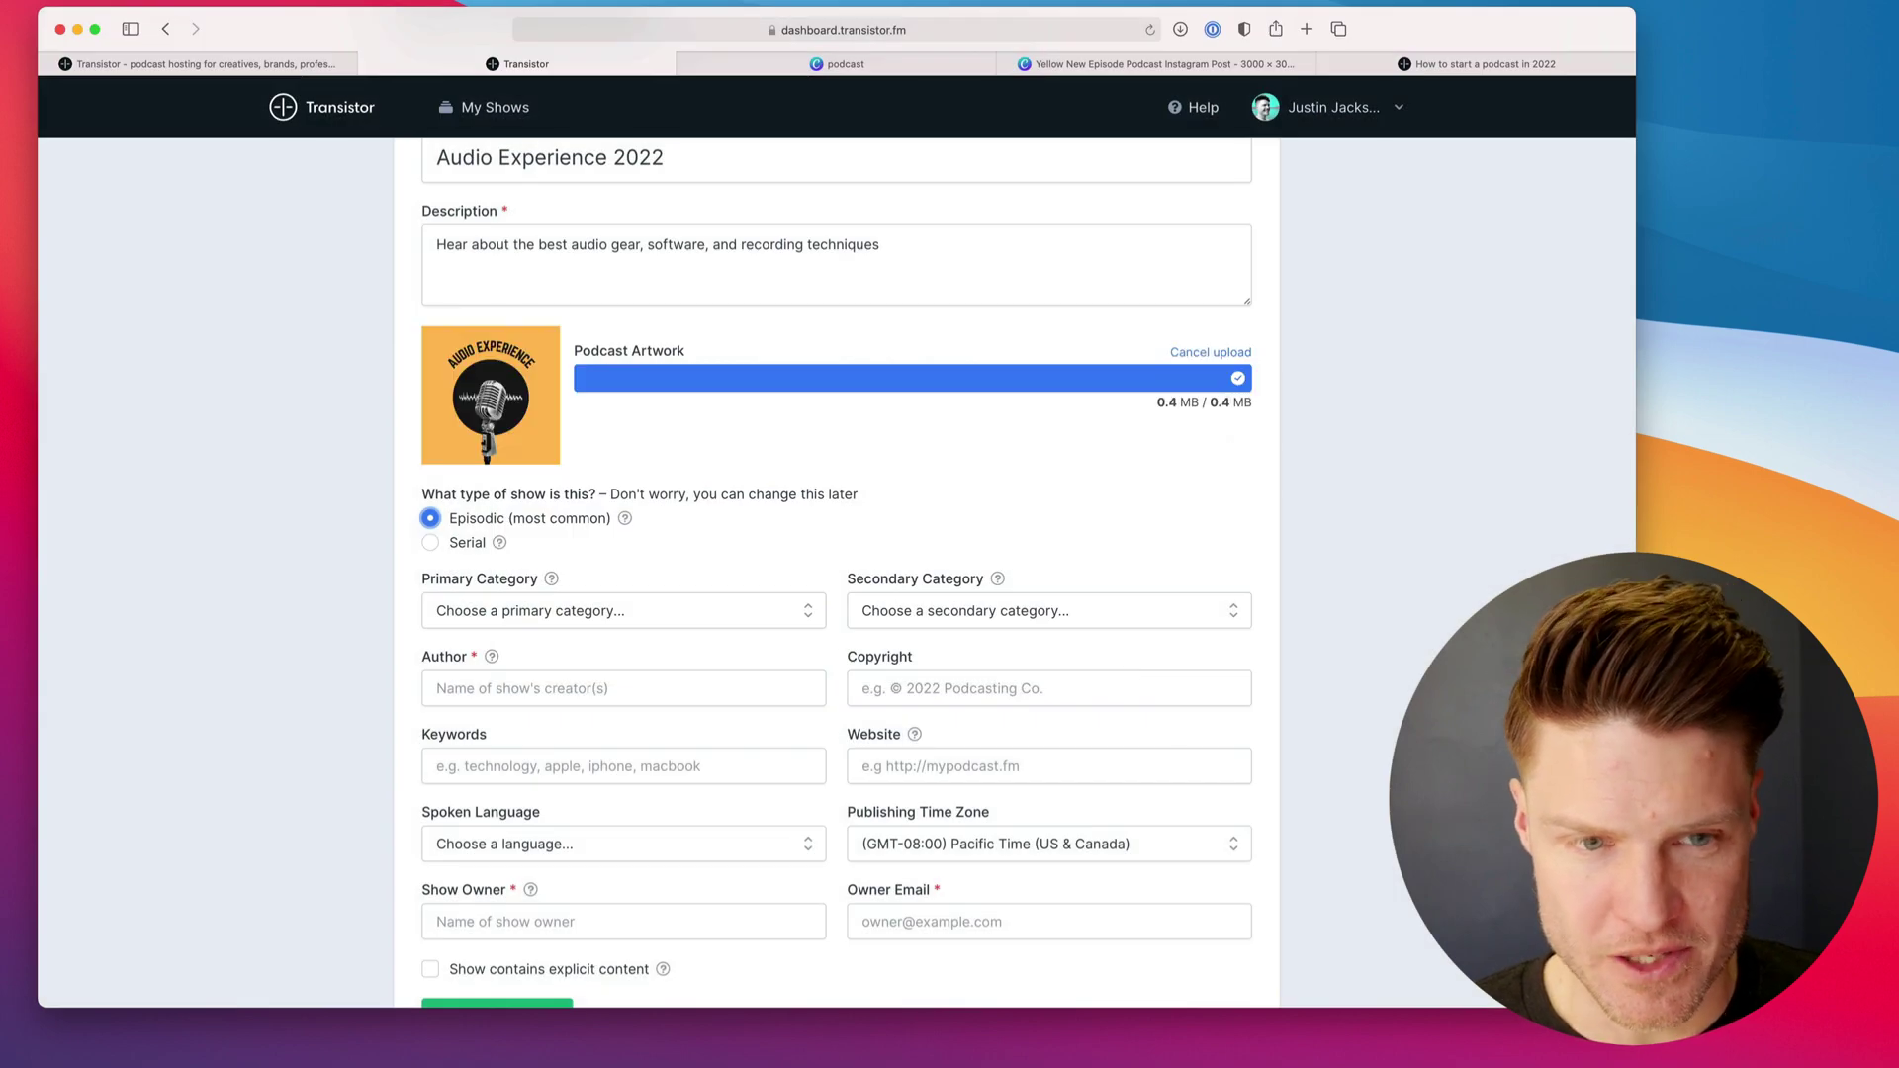
# - Set the primary category to Arts :: Performing Arts
pyautogui.scroll(-3, 1378, 831)
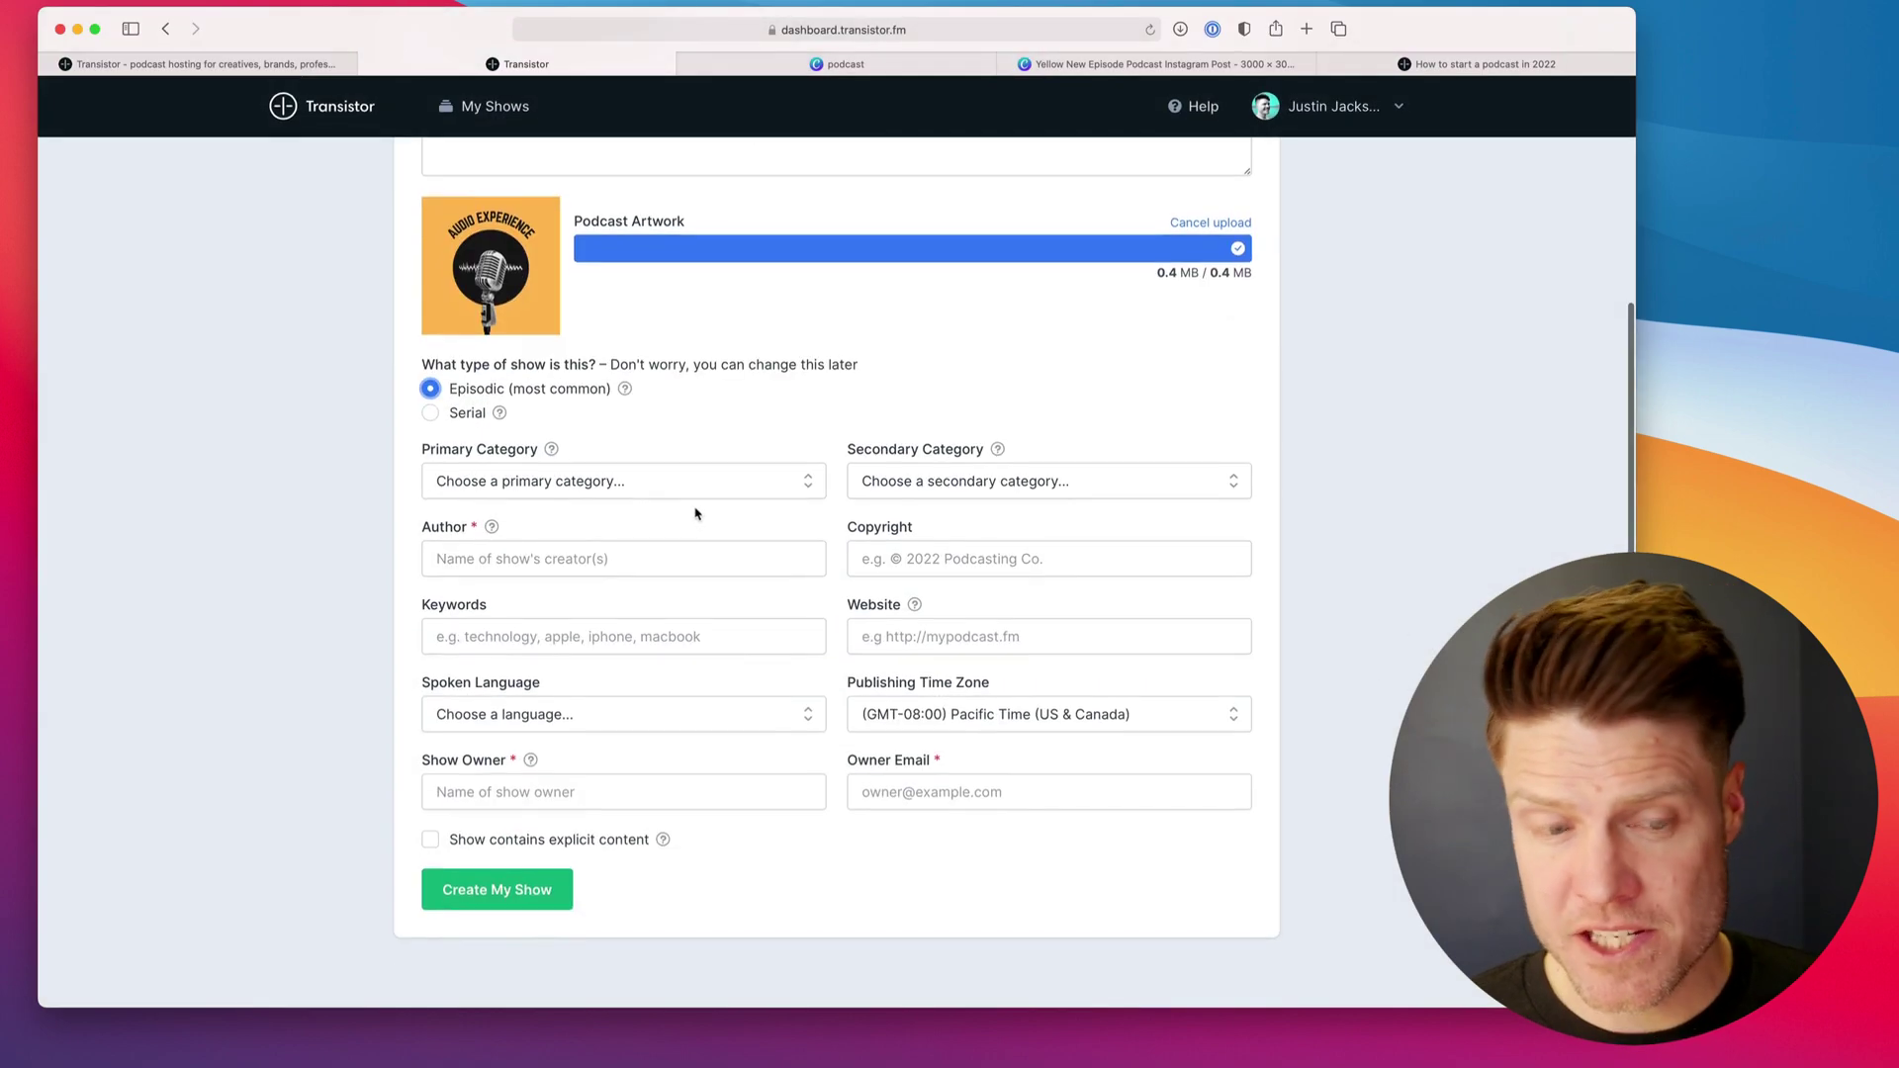
pyautogui.click(697, 482)
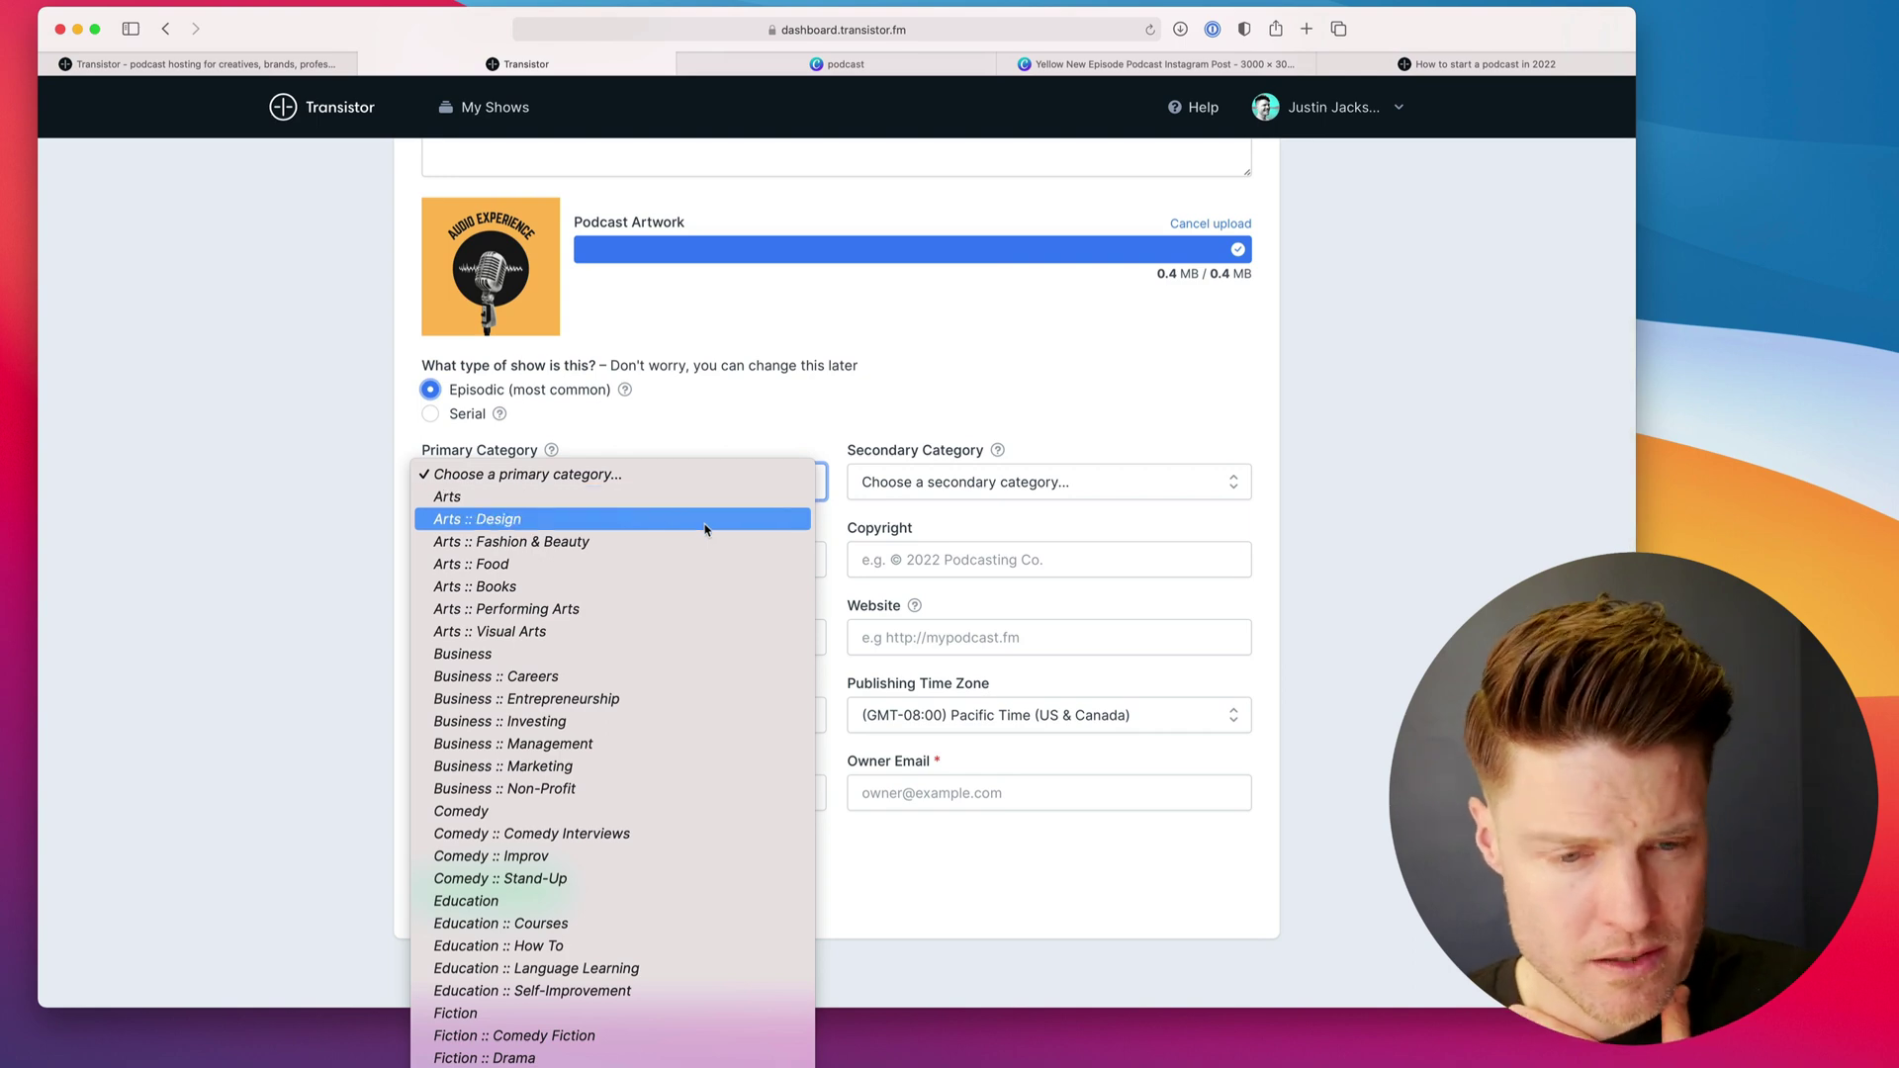
pyautogui.click(597, 610)
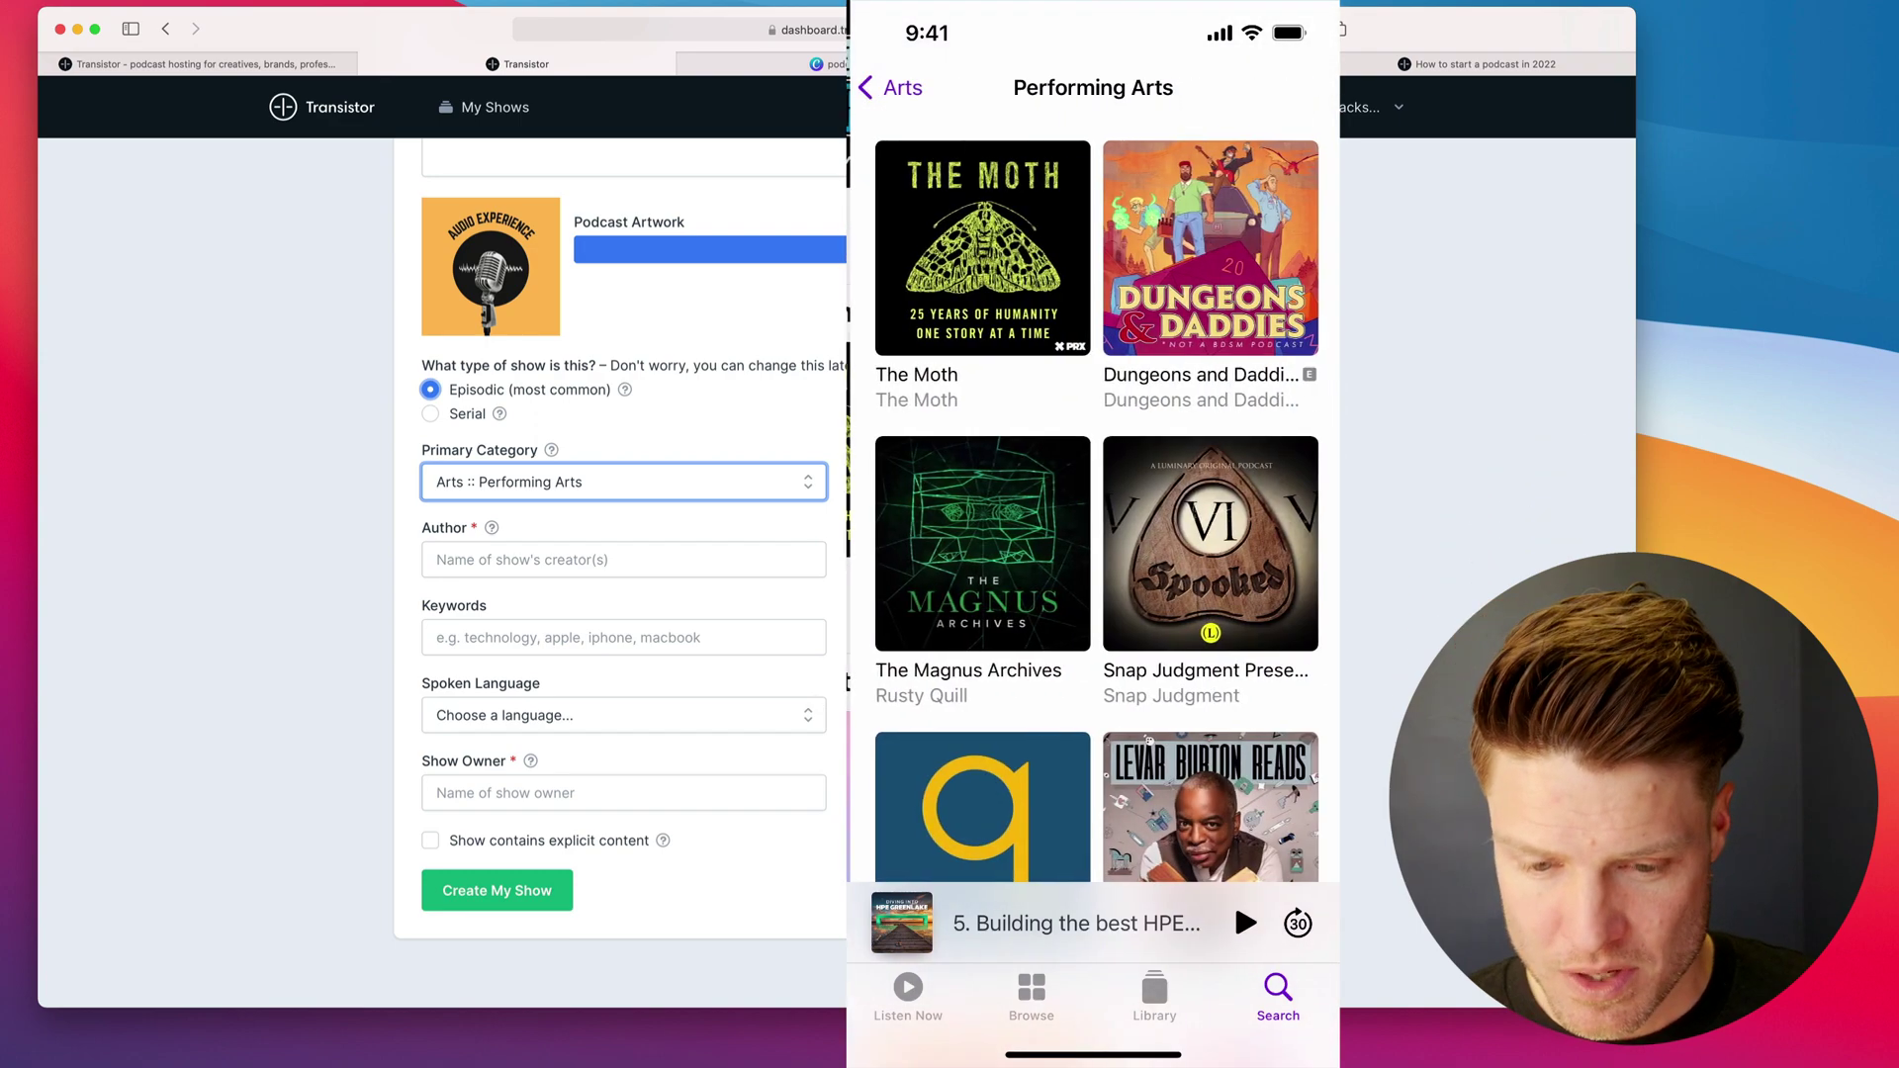
# - Set the secondary category to Technology, fill in the author, and choose English as spoken language
pyautogui.click(1028, 482)
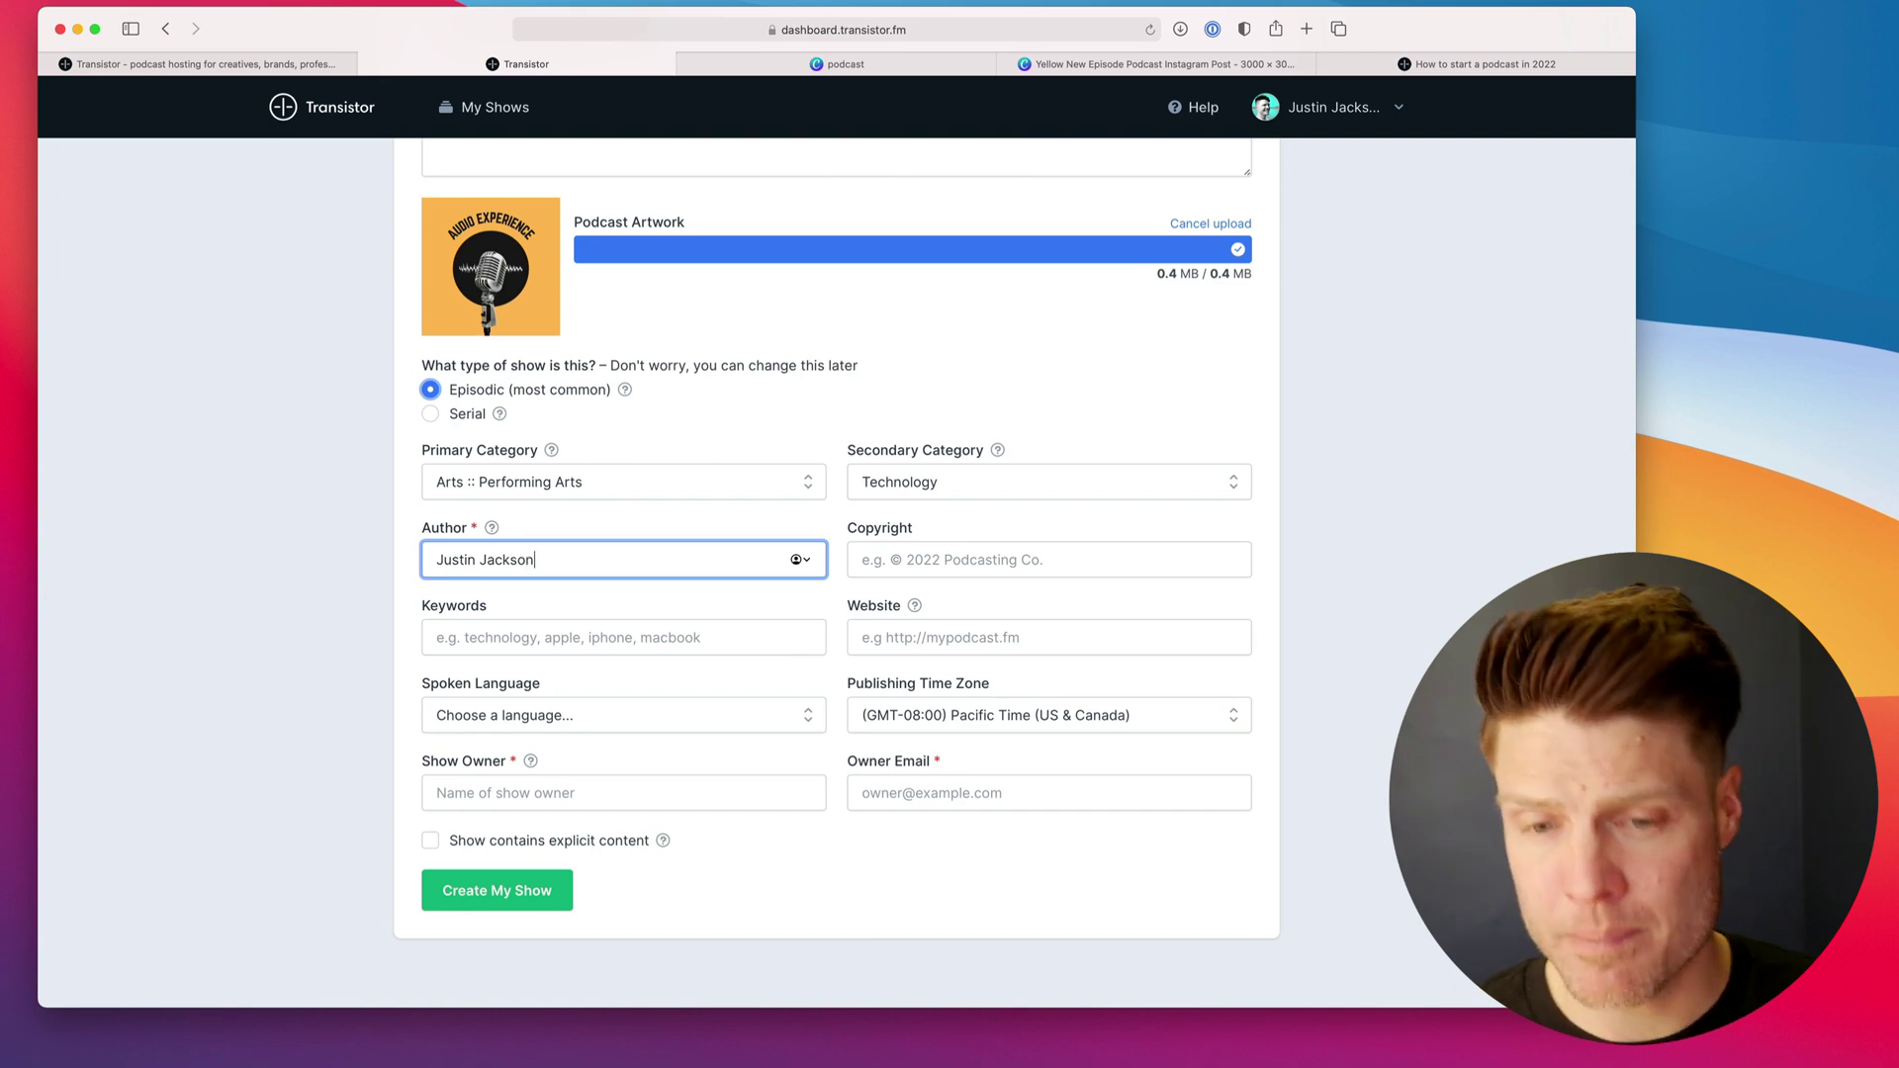
pyautogui.press('Escape')
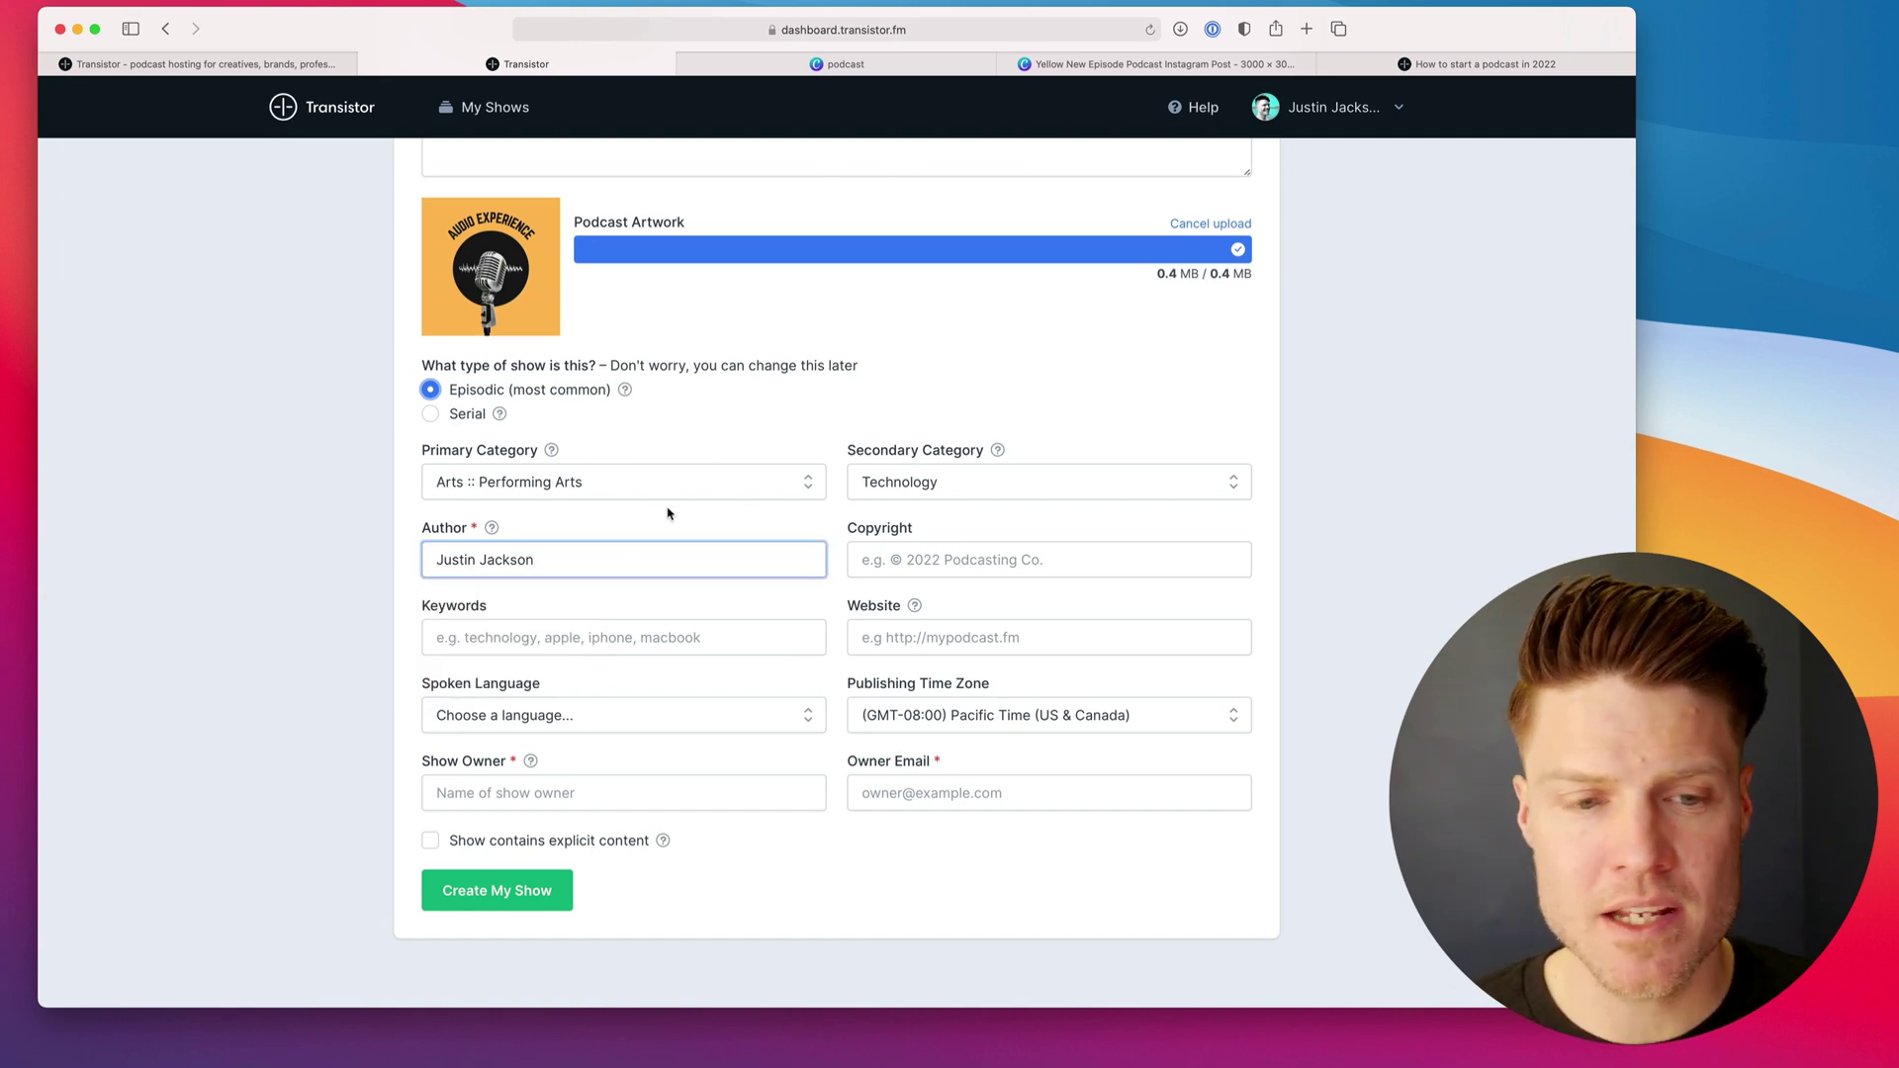
pyautogui.press('Tab')
pyautogui.scroll(1, 901, 681)
pyautogui.click(627, 733)
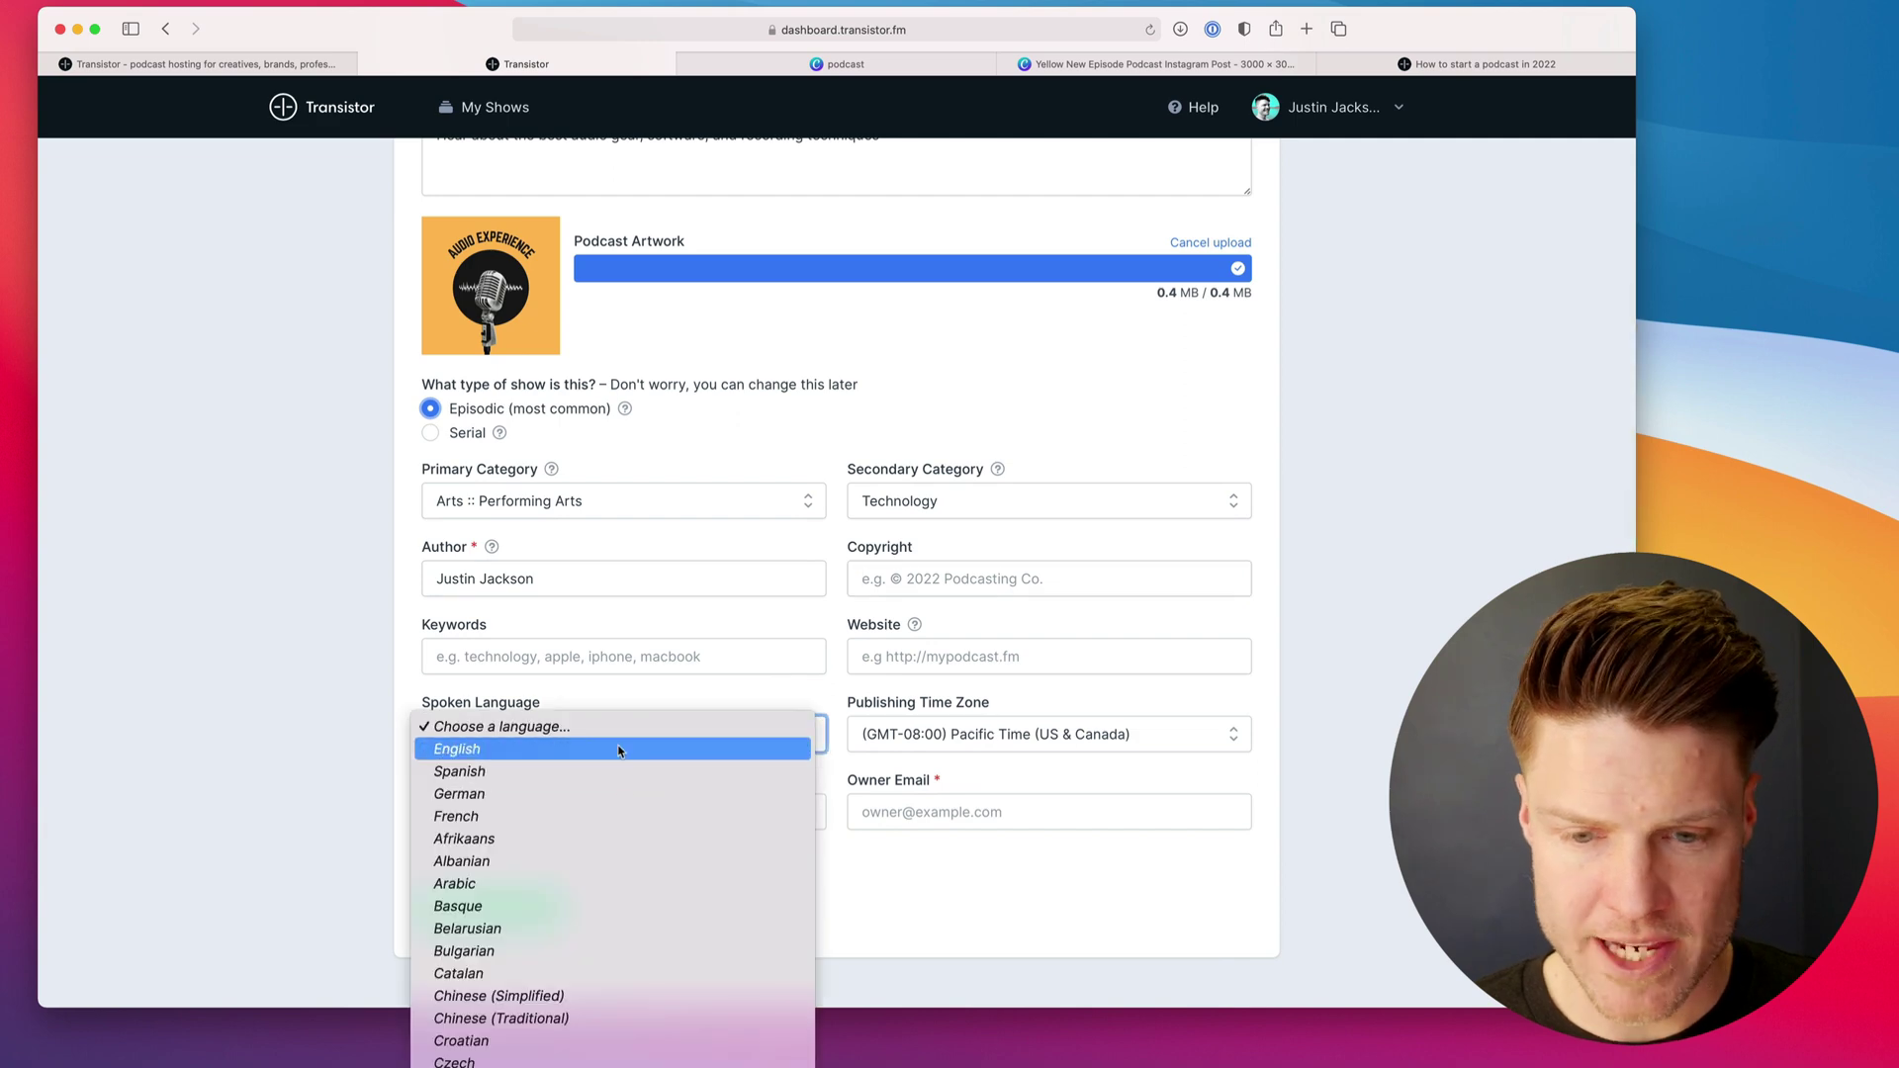
pyautogui.click(619, 748)
# - Enter the show owner's name and paste in the owner e-mail address
pyautogui.scroll(-1, 1026, 718)
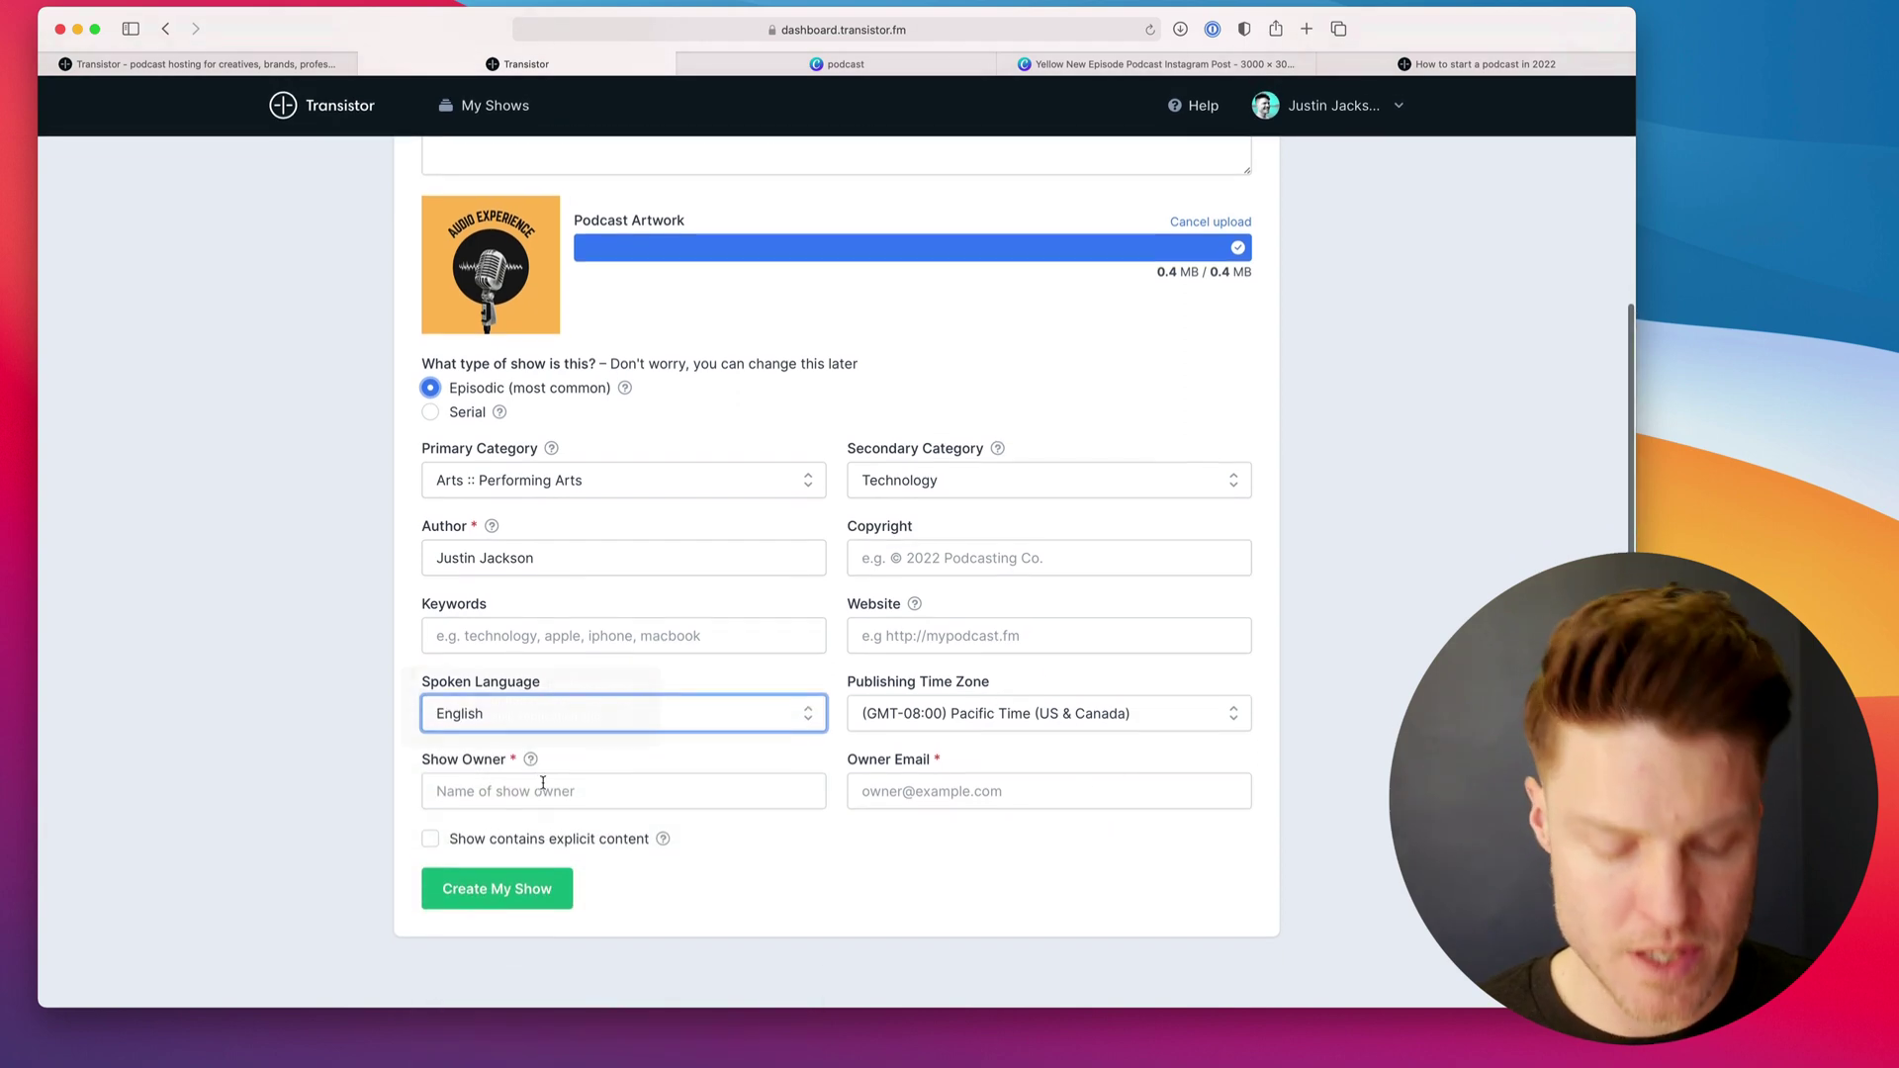
pyautogui.click(543, 789)
pyautogui.write('Justin J')
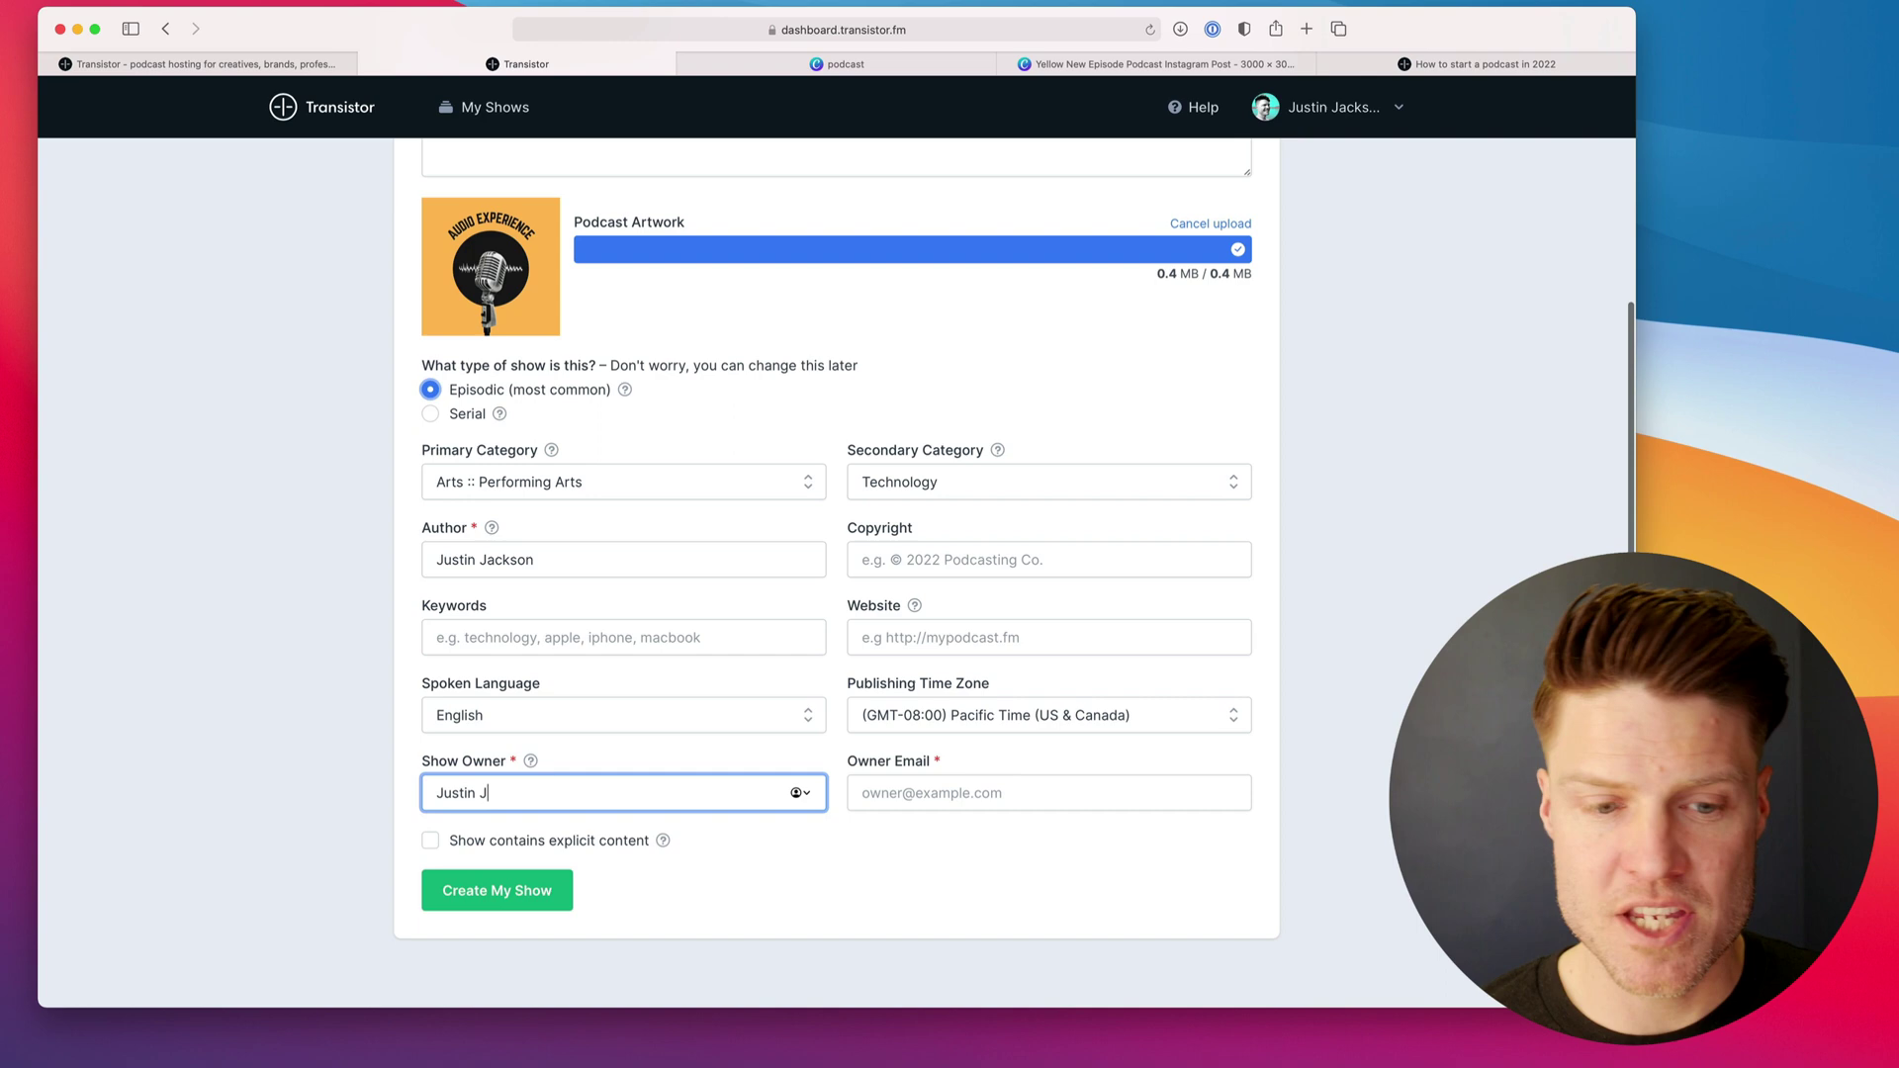
pyautogui.write('ackson')
pyautogui.click(744, 862)
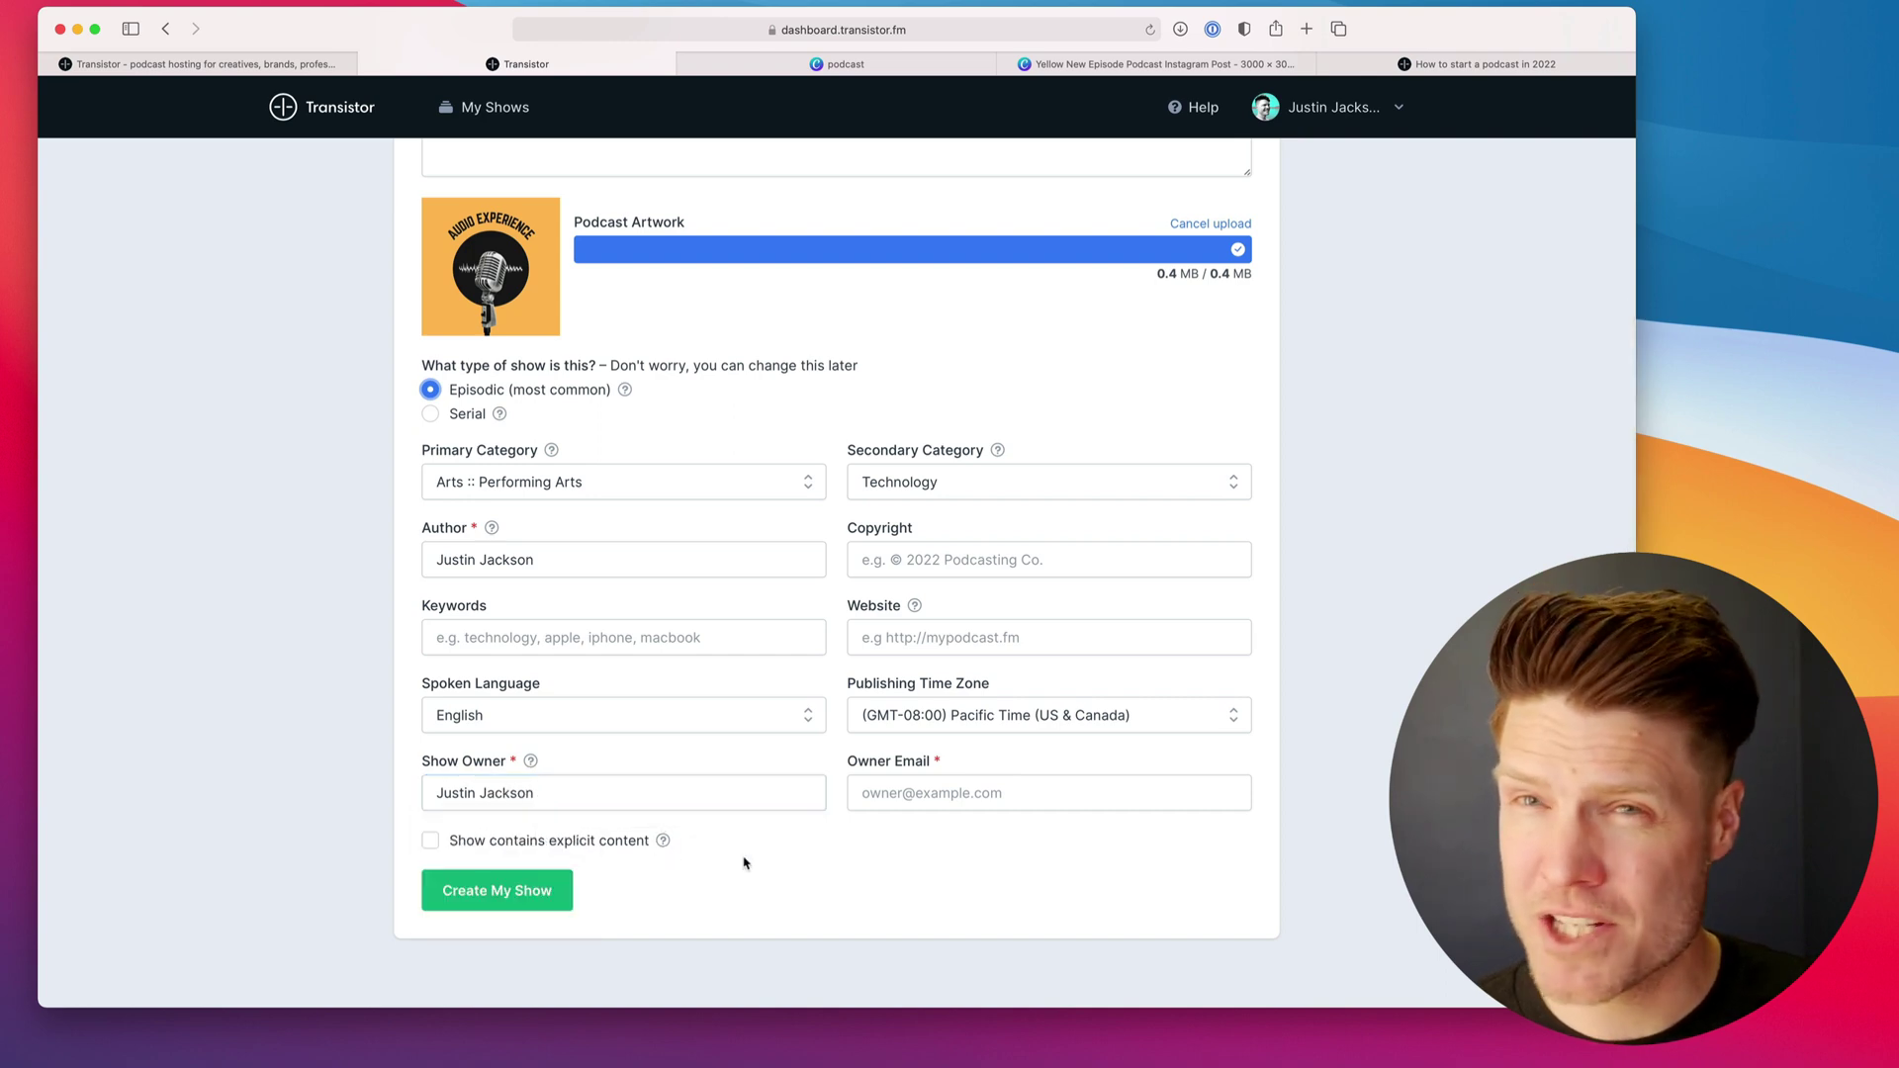
pyautogui.scroll(1, 880, 875)
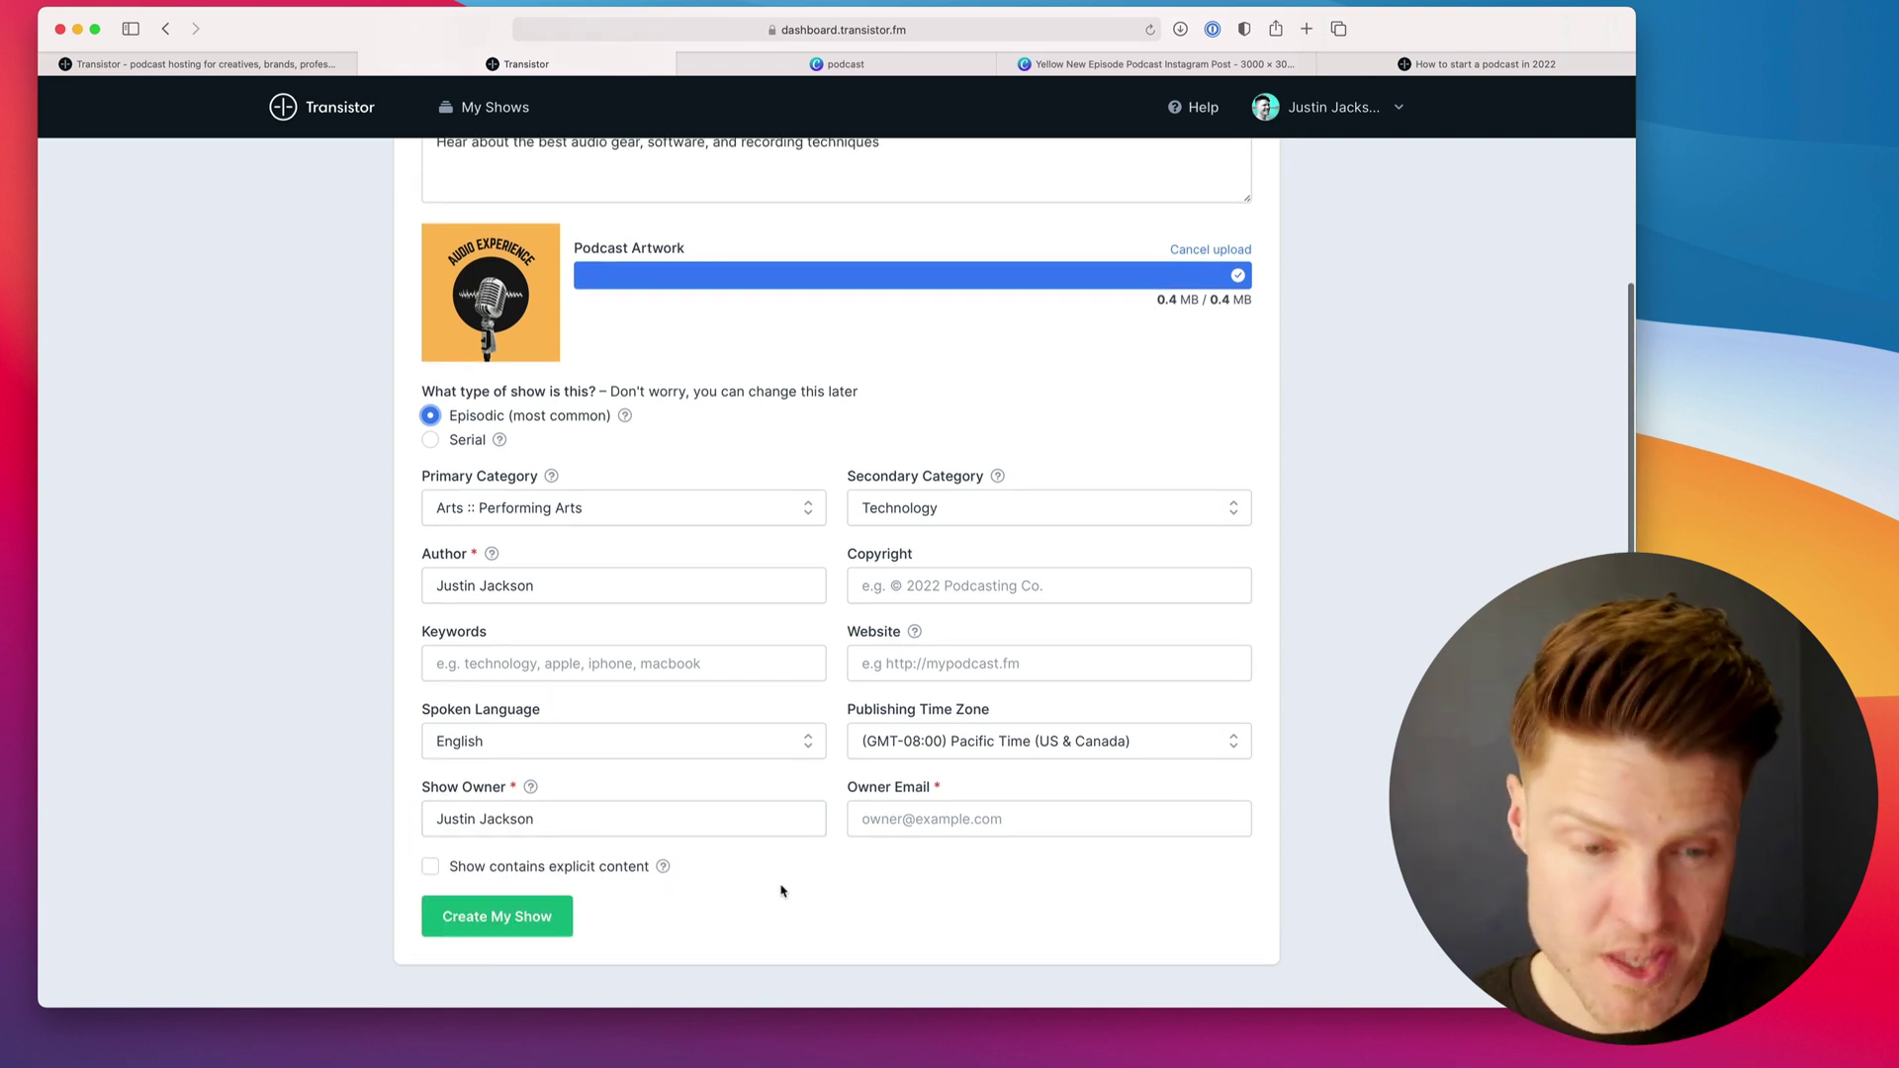
pyautogui.scroll(-1, 821, 851)
pyautogui.click(855, 819)
pyautogui.press('super+v')
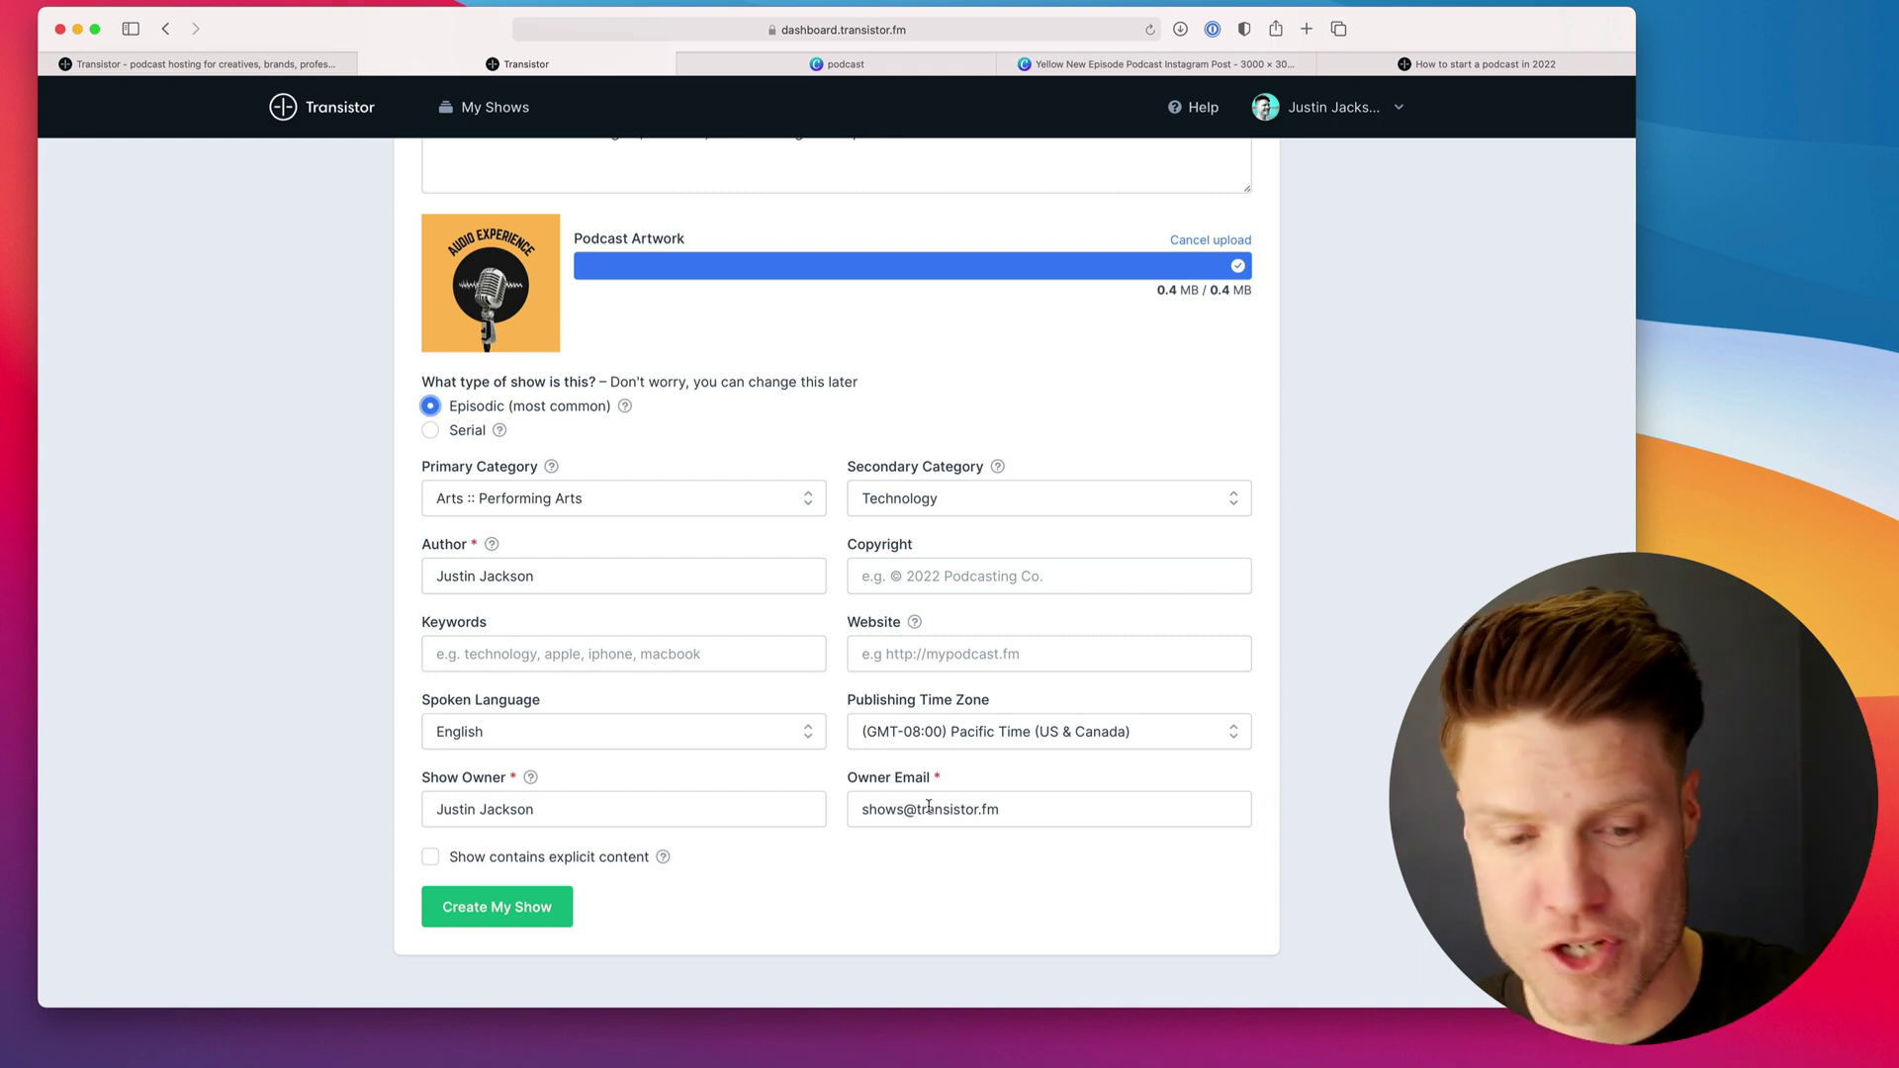
# - Create the Audio Experience 2022 show and open a blank first episode
pyautogui.click(493, 907)
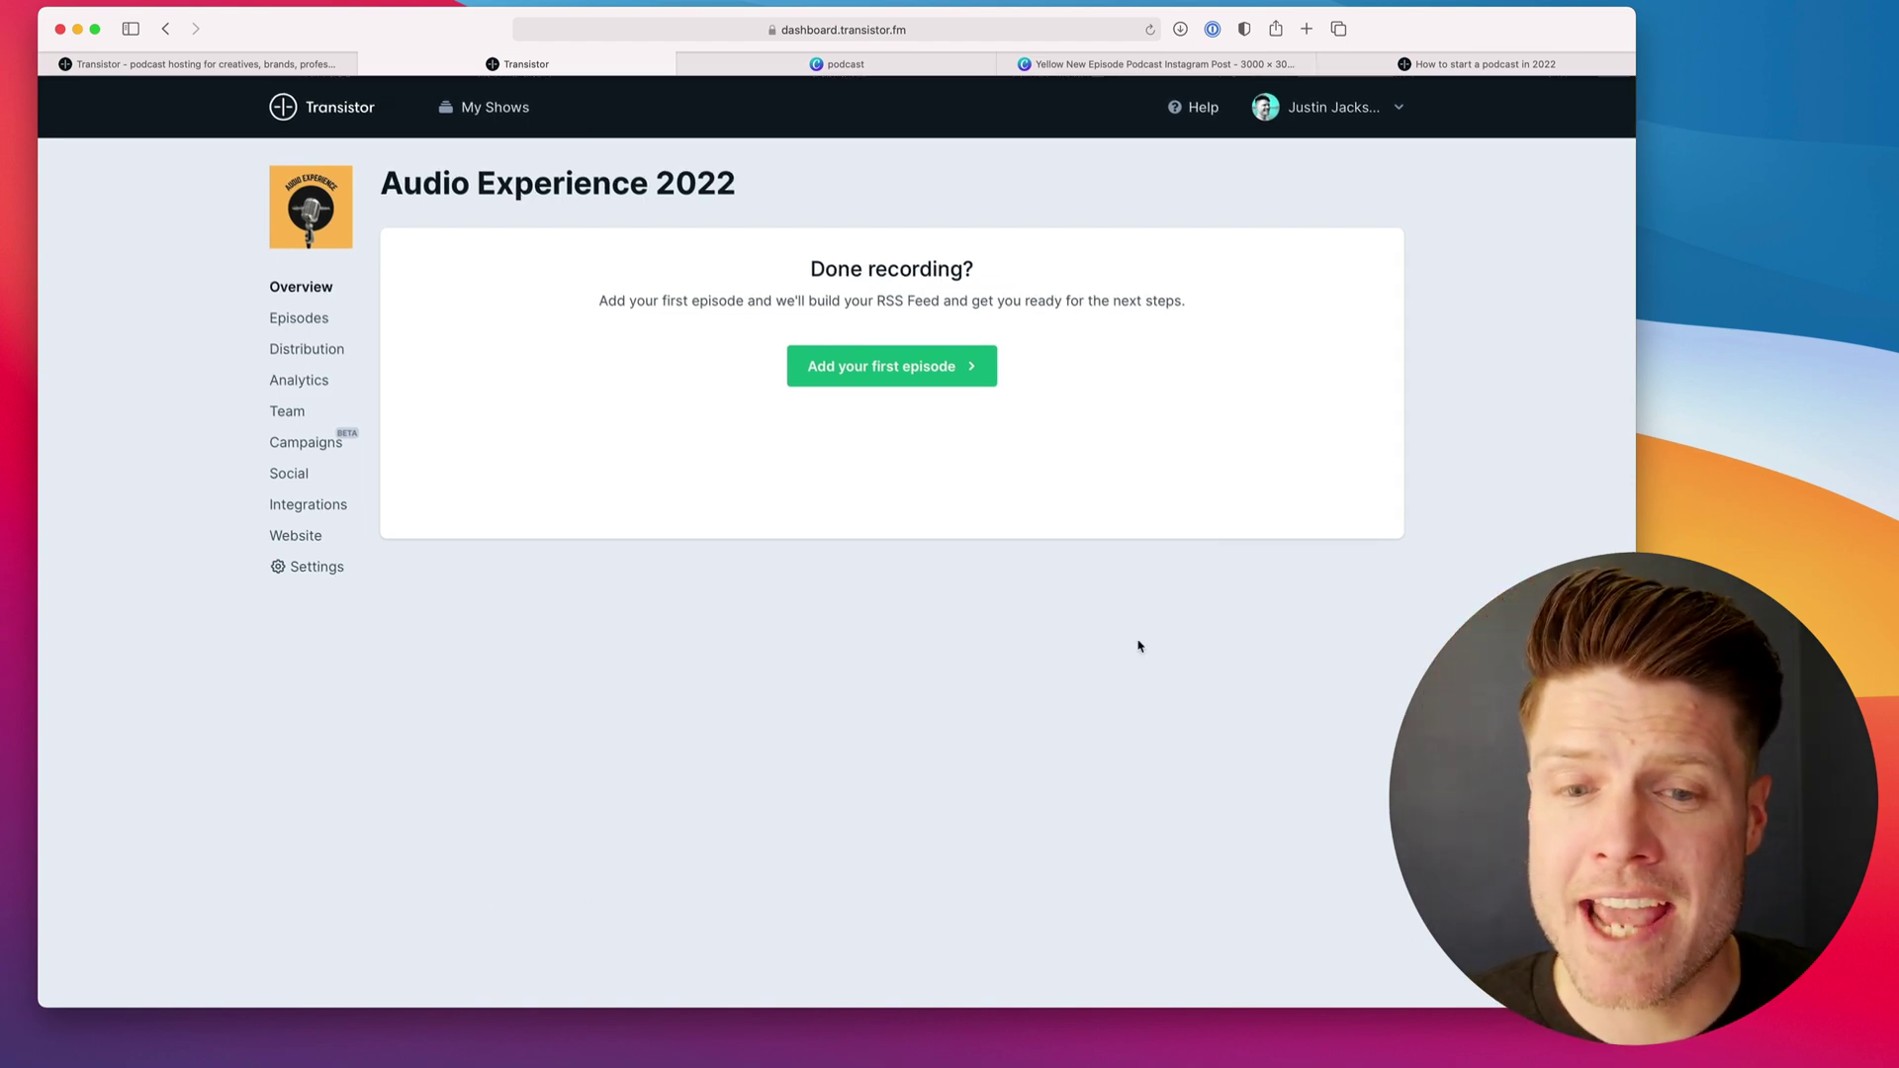
pyautogui.click(905, 370)
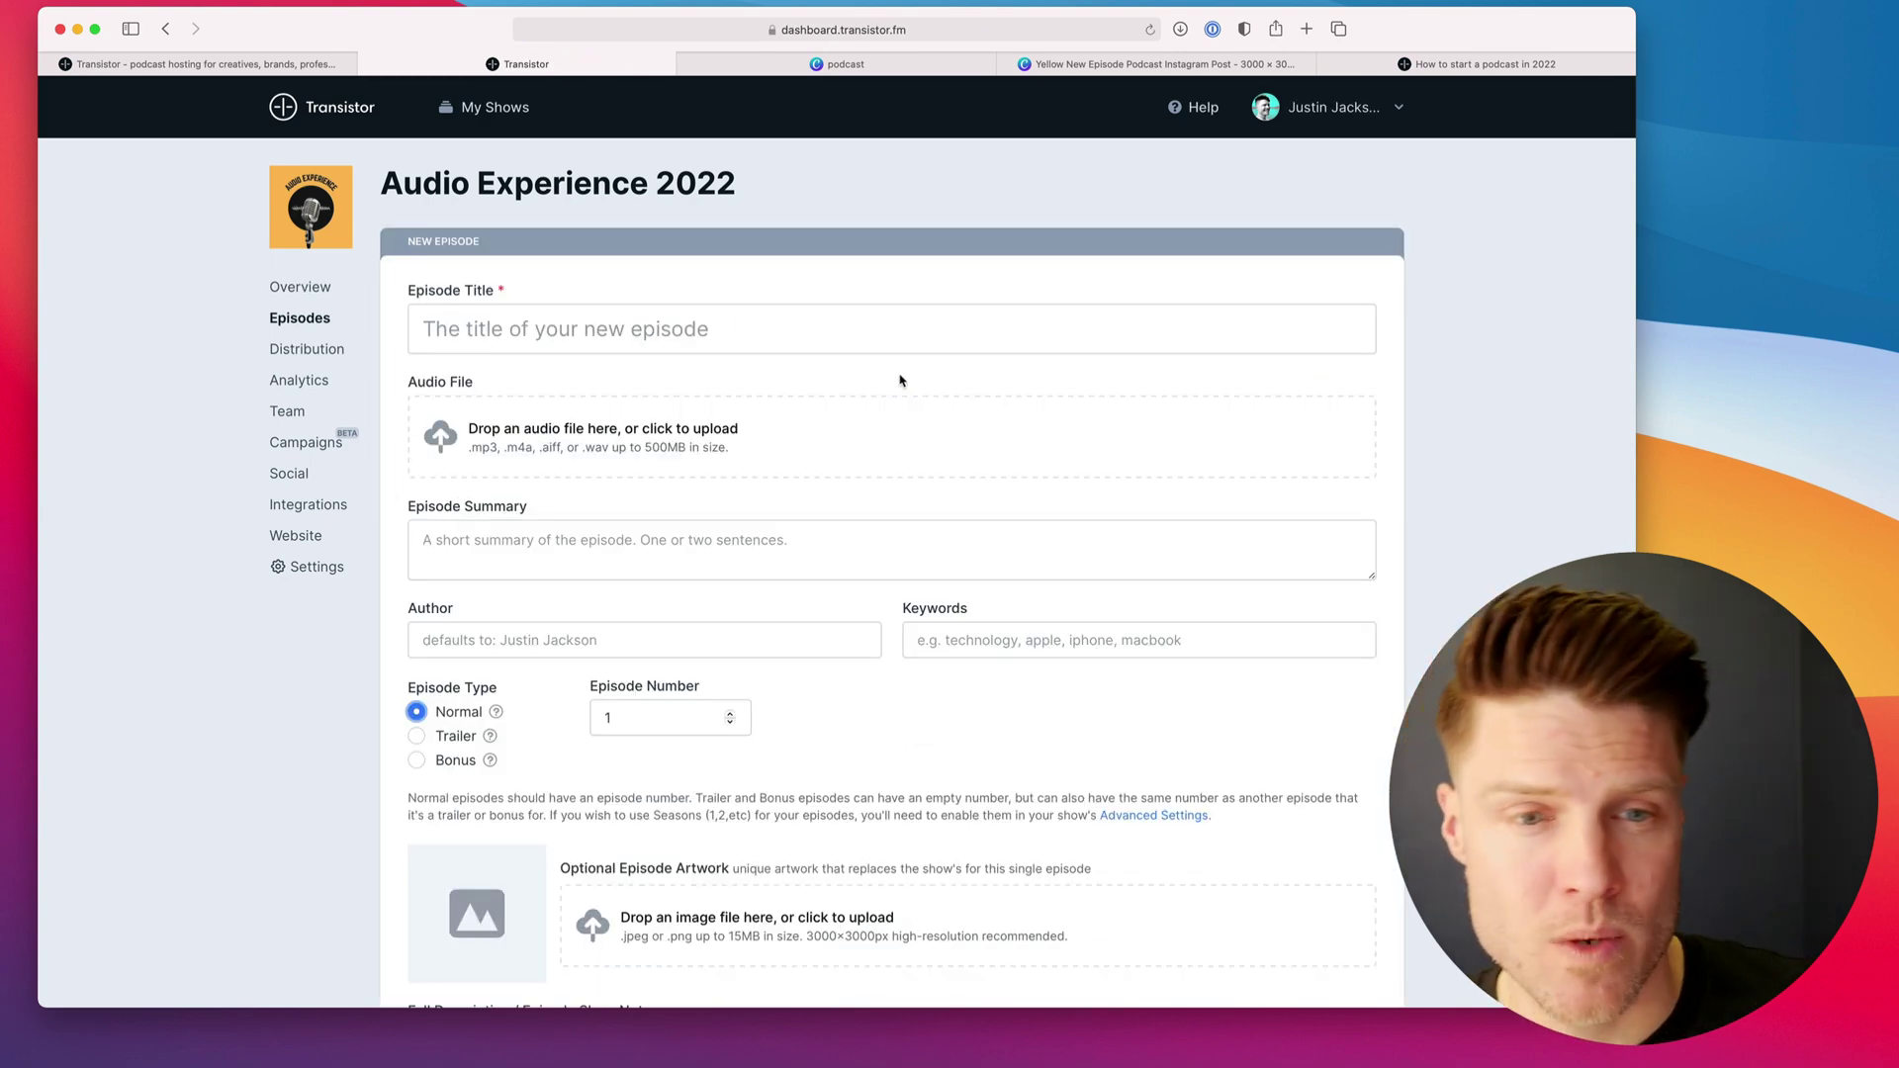
# - Title the episode 'What to expect from this podcast' and upload Trailer episode.mp3 from the Desktop
pyautogui.click(594, 336)
pyautogui.write('Overview of the podcast')
pyautogui.press('BackSpace')
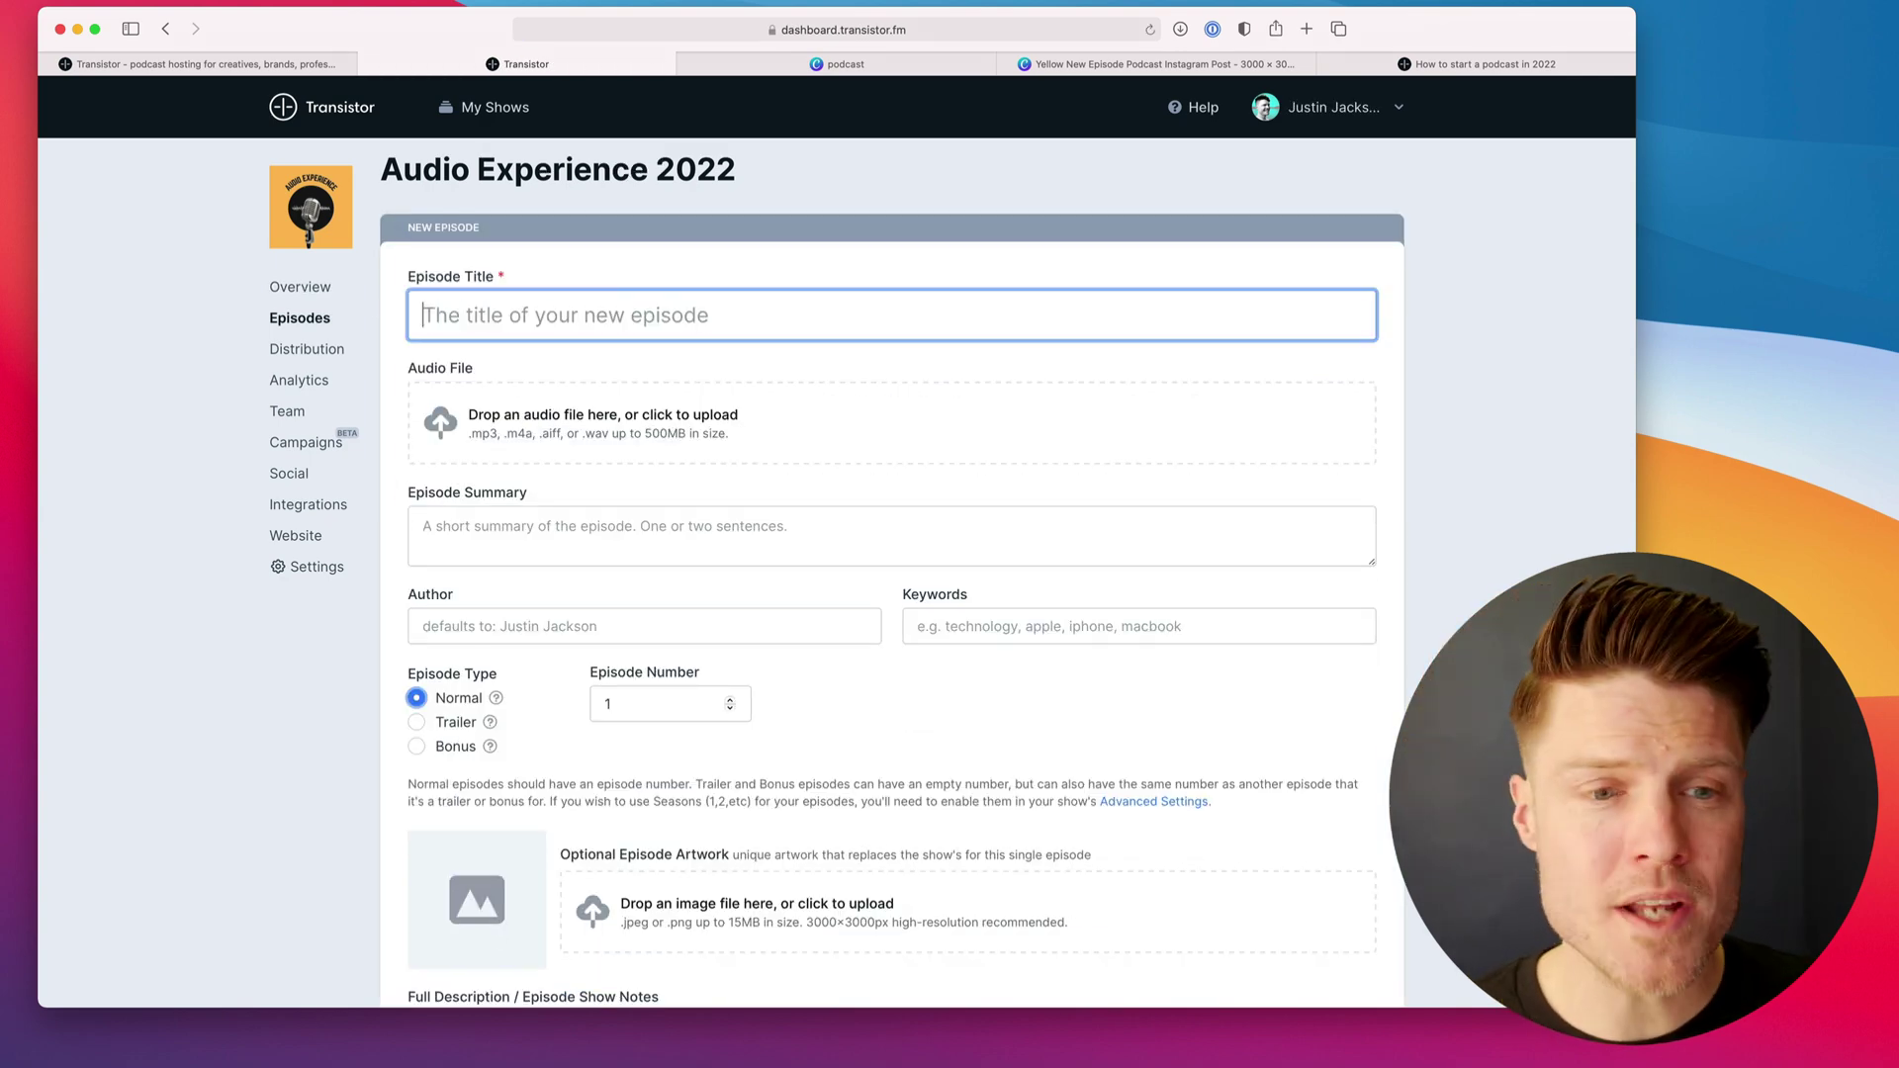
pyautogui.write('What to expect fr')
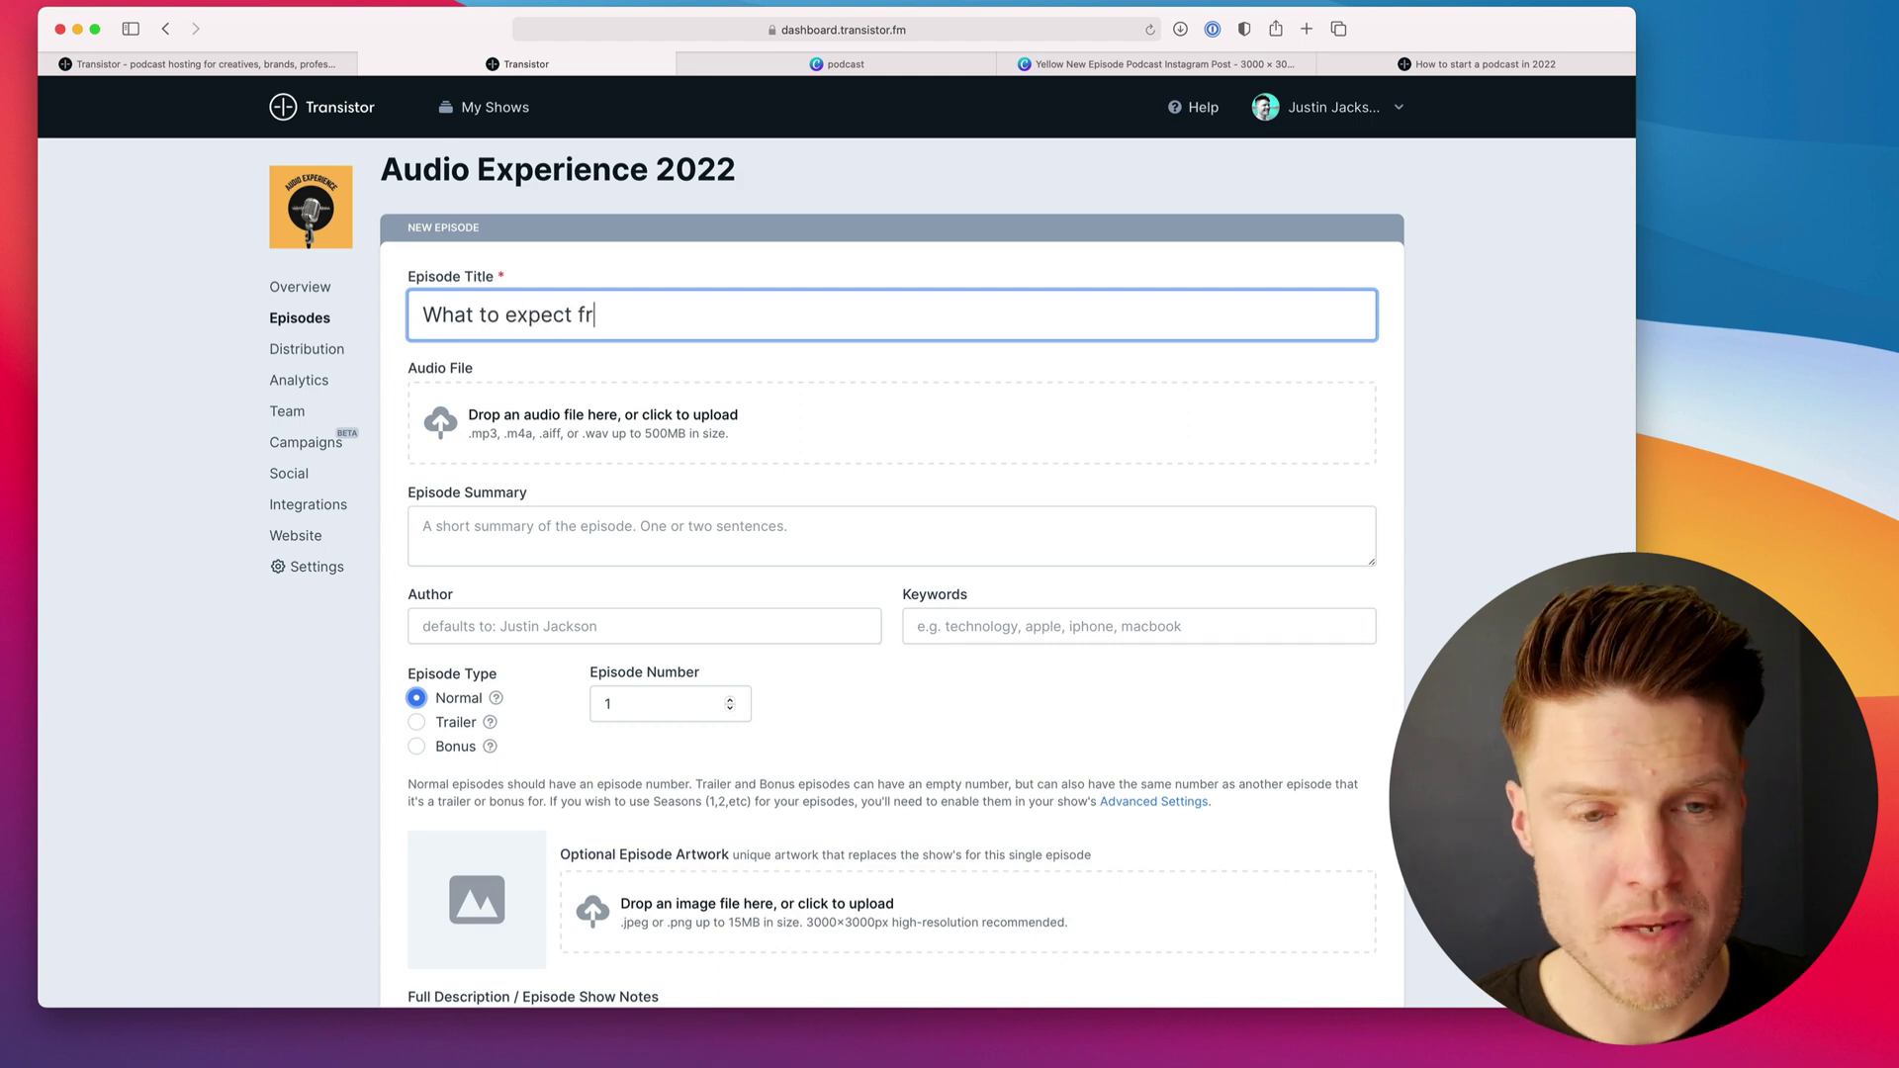
pyautogui.write('om this pocc')
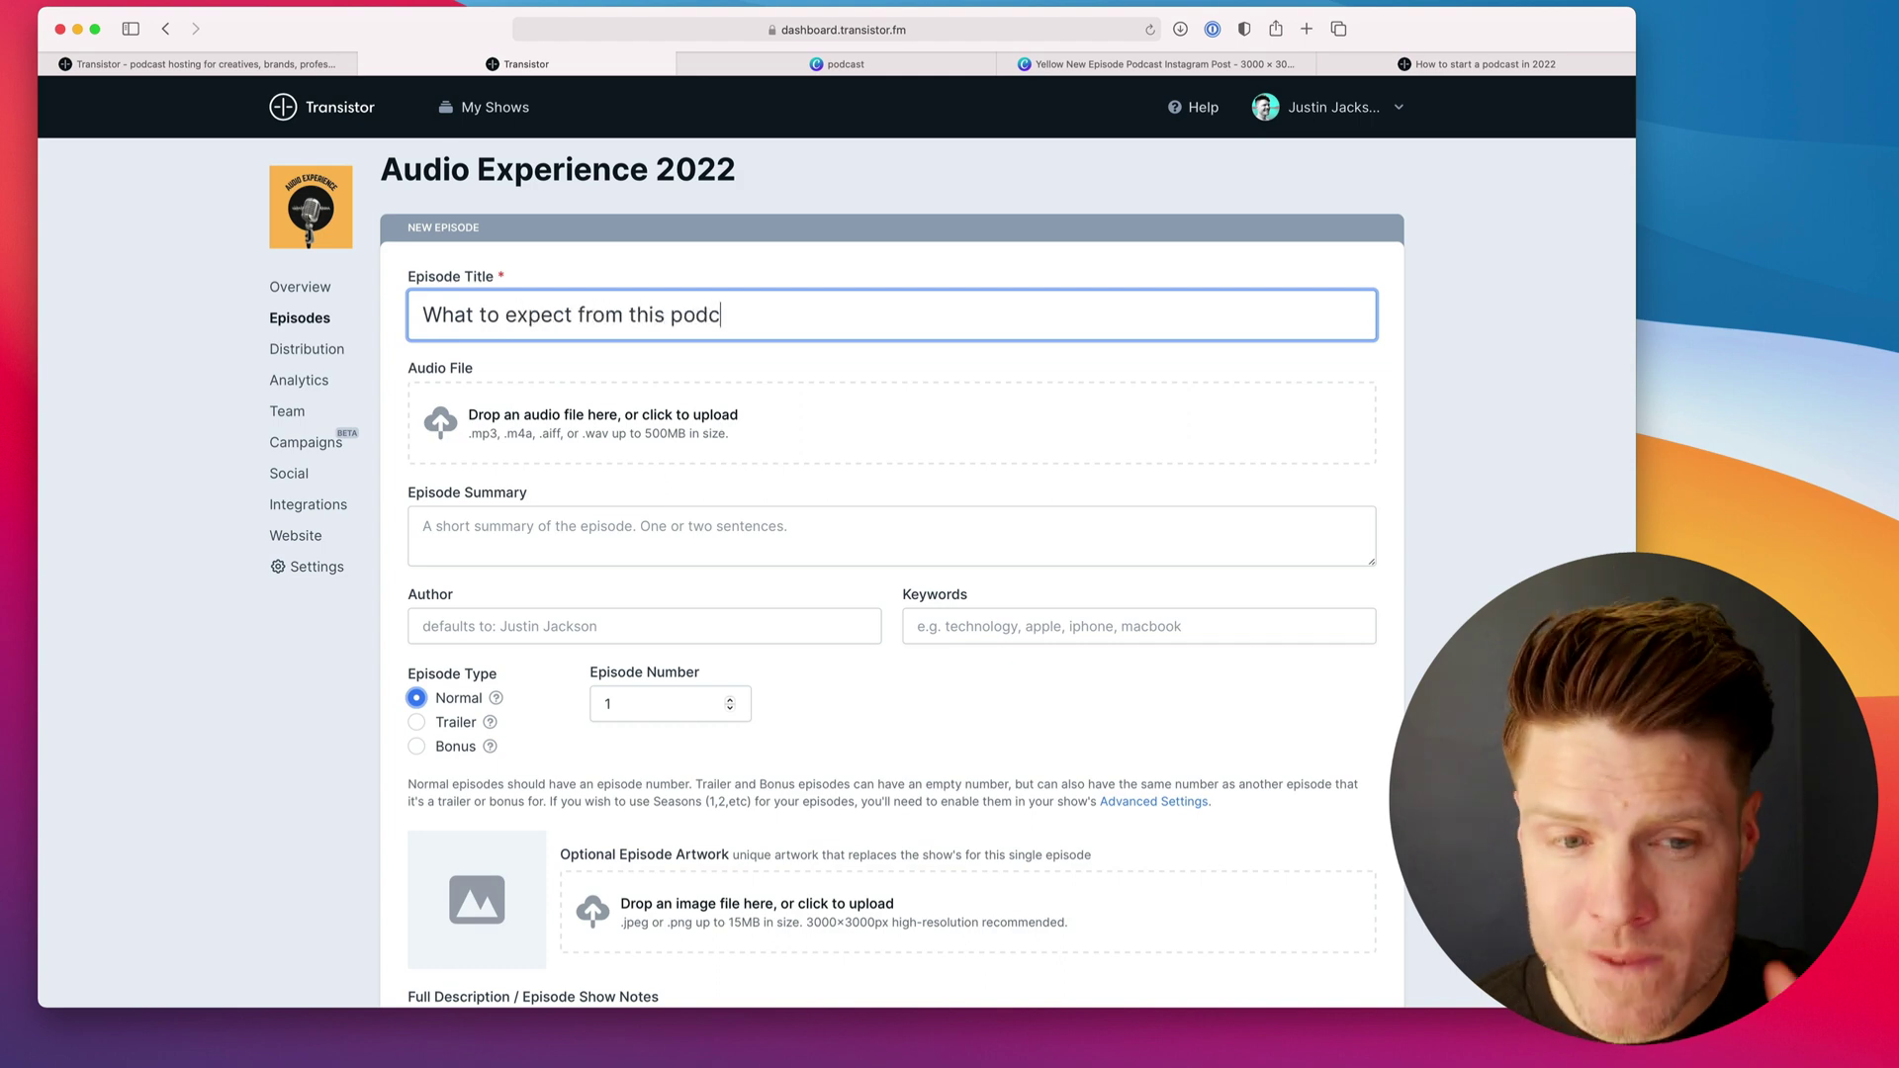
pyautogui.write('ast')
pyautogui.click(603, 429)
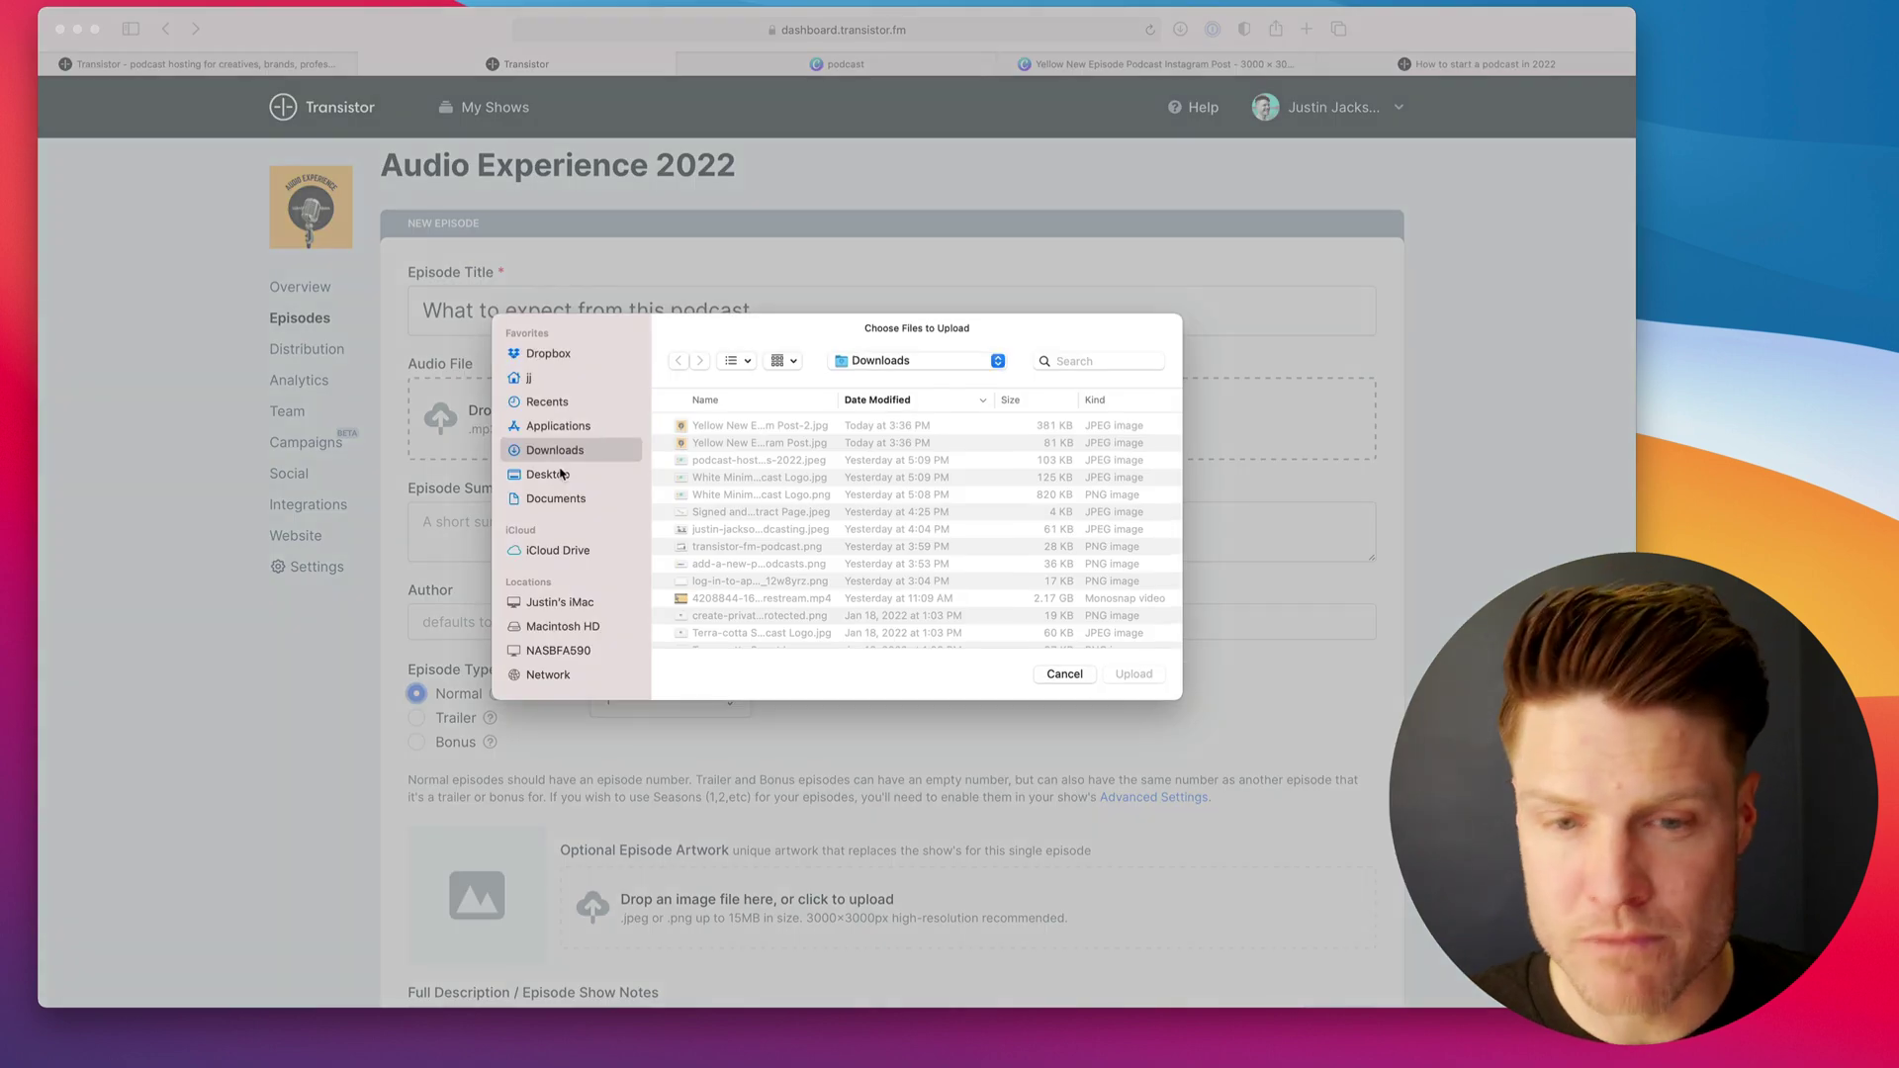
pyautogui.click(552, 473)
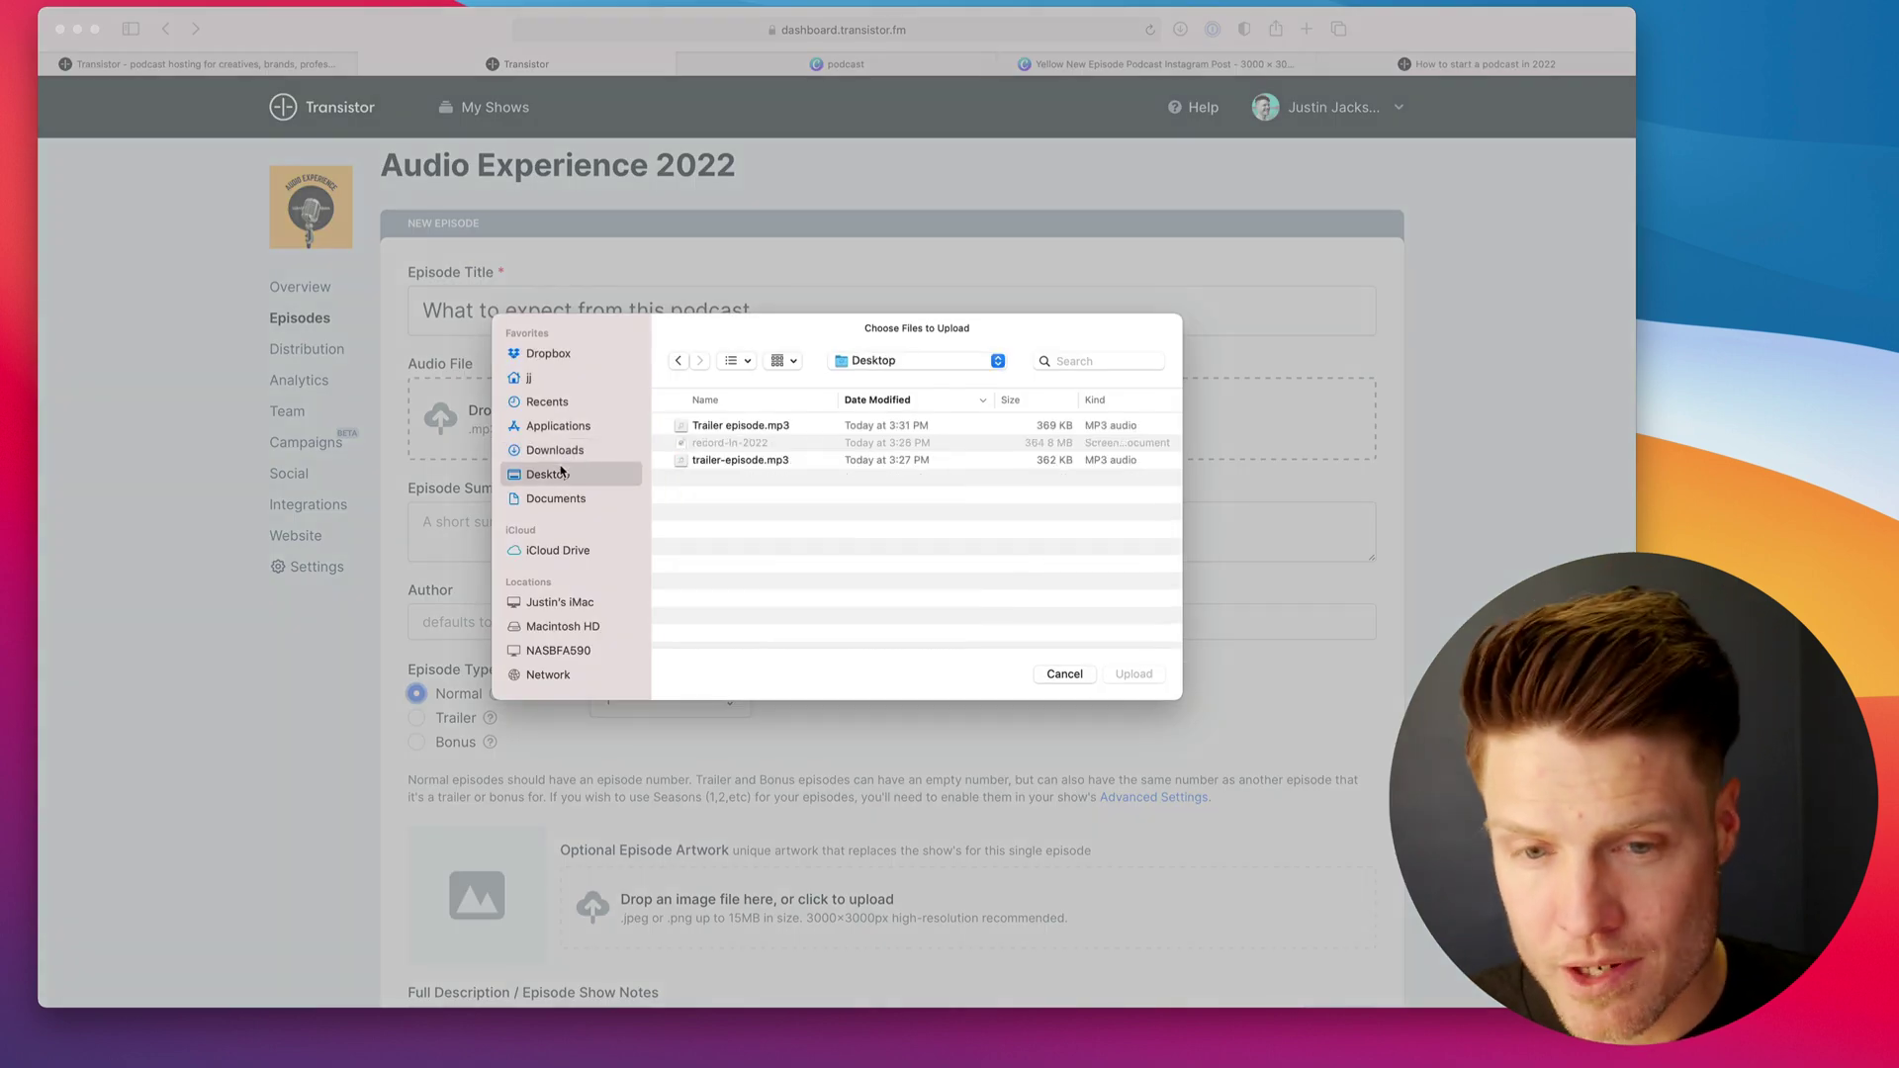
pyautogui.click(741, 426)
pyautogui.click(1135, 673)
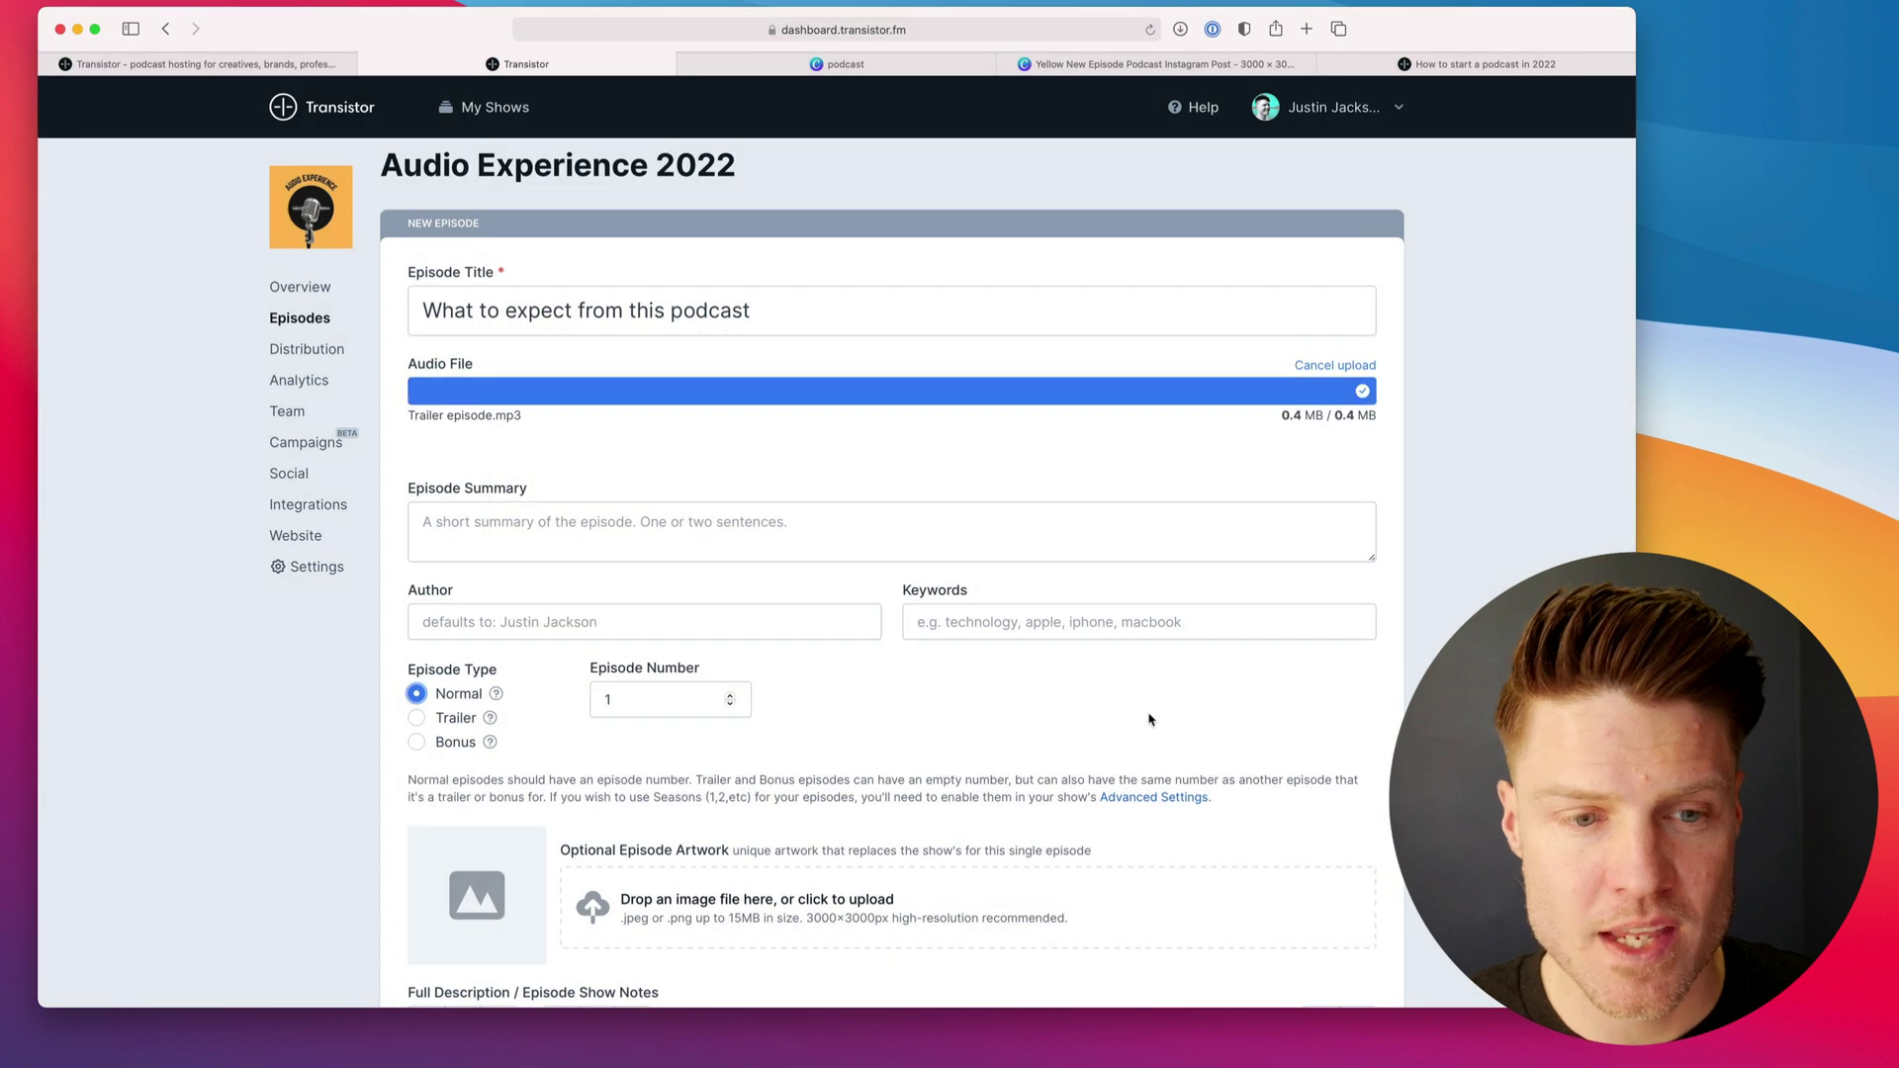
# - Write the summary 'This is a podcast for people in the audio industry'
pyautogui.scroll(-3, 560, 424)
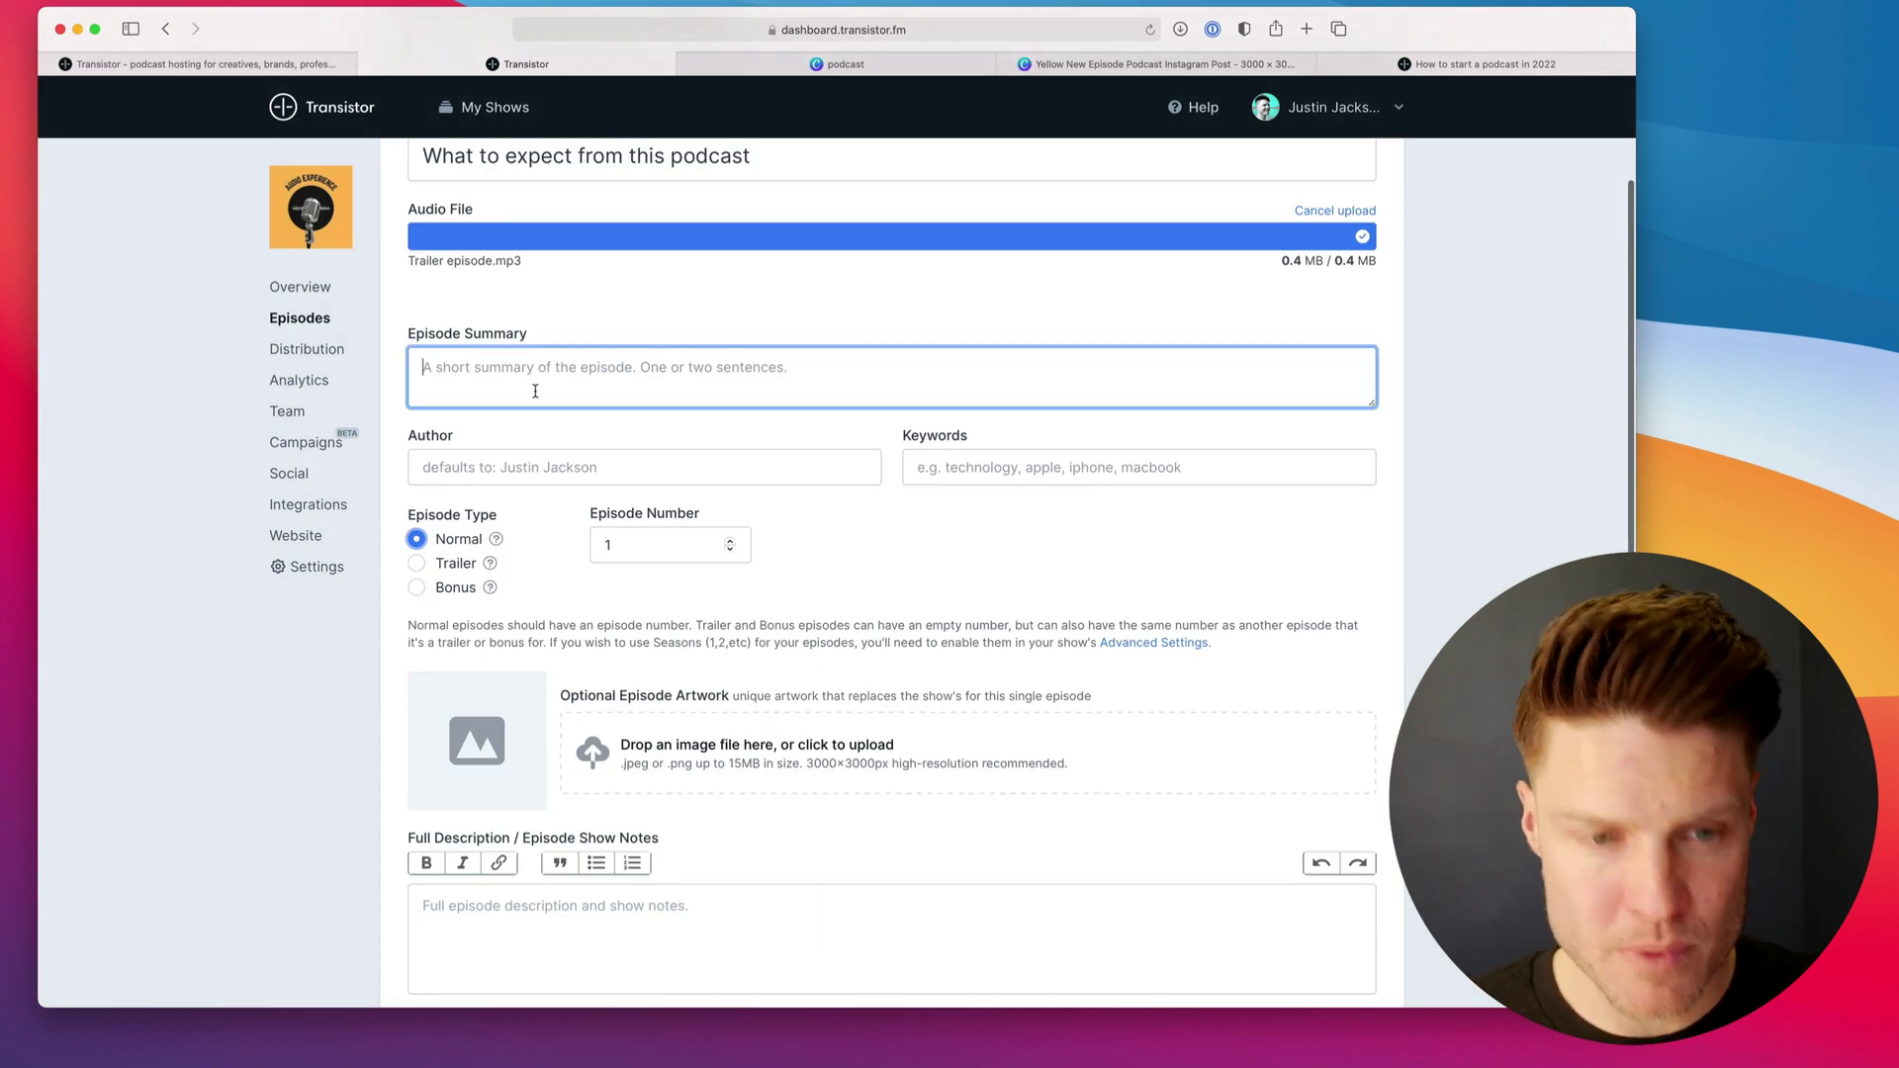
pyautogui.write('T')
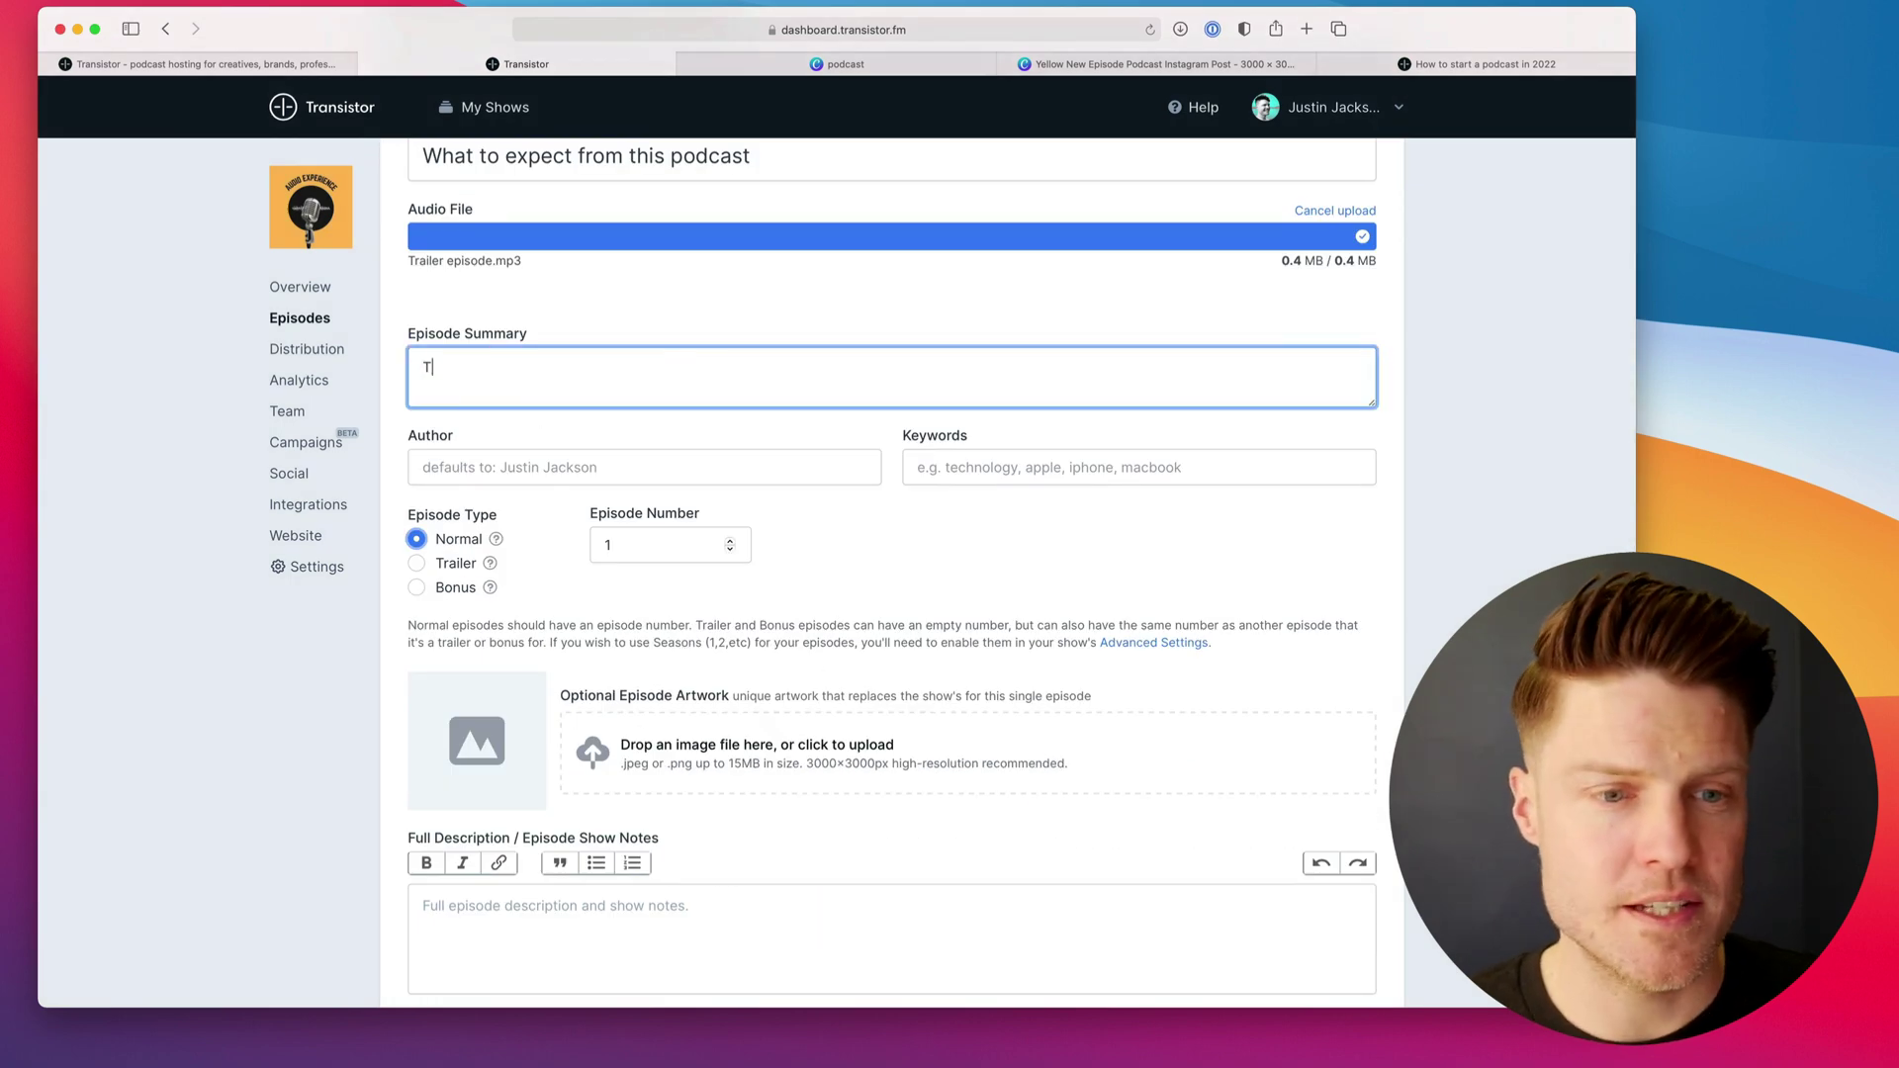
pyautogui.write('his is a p')
pyautogui.press('BackSpace')
pyautogui.write('a podc')
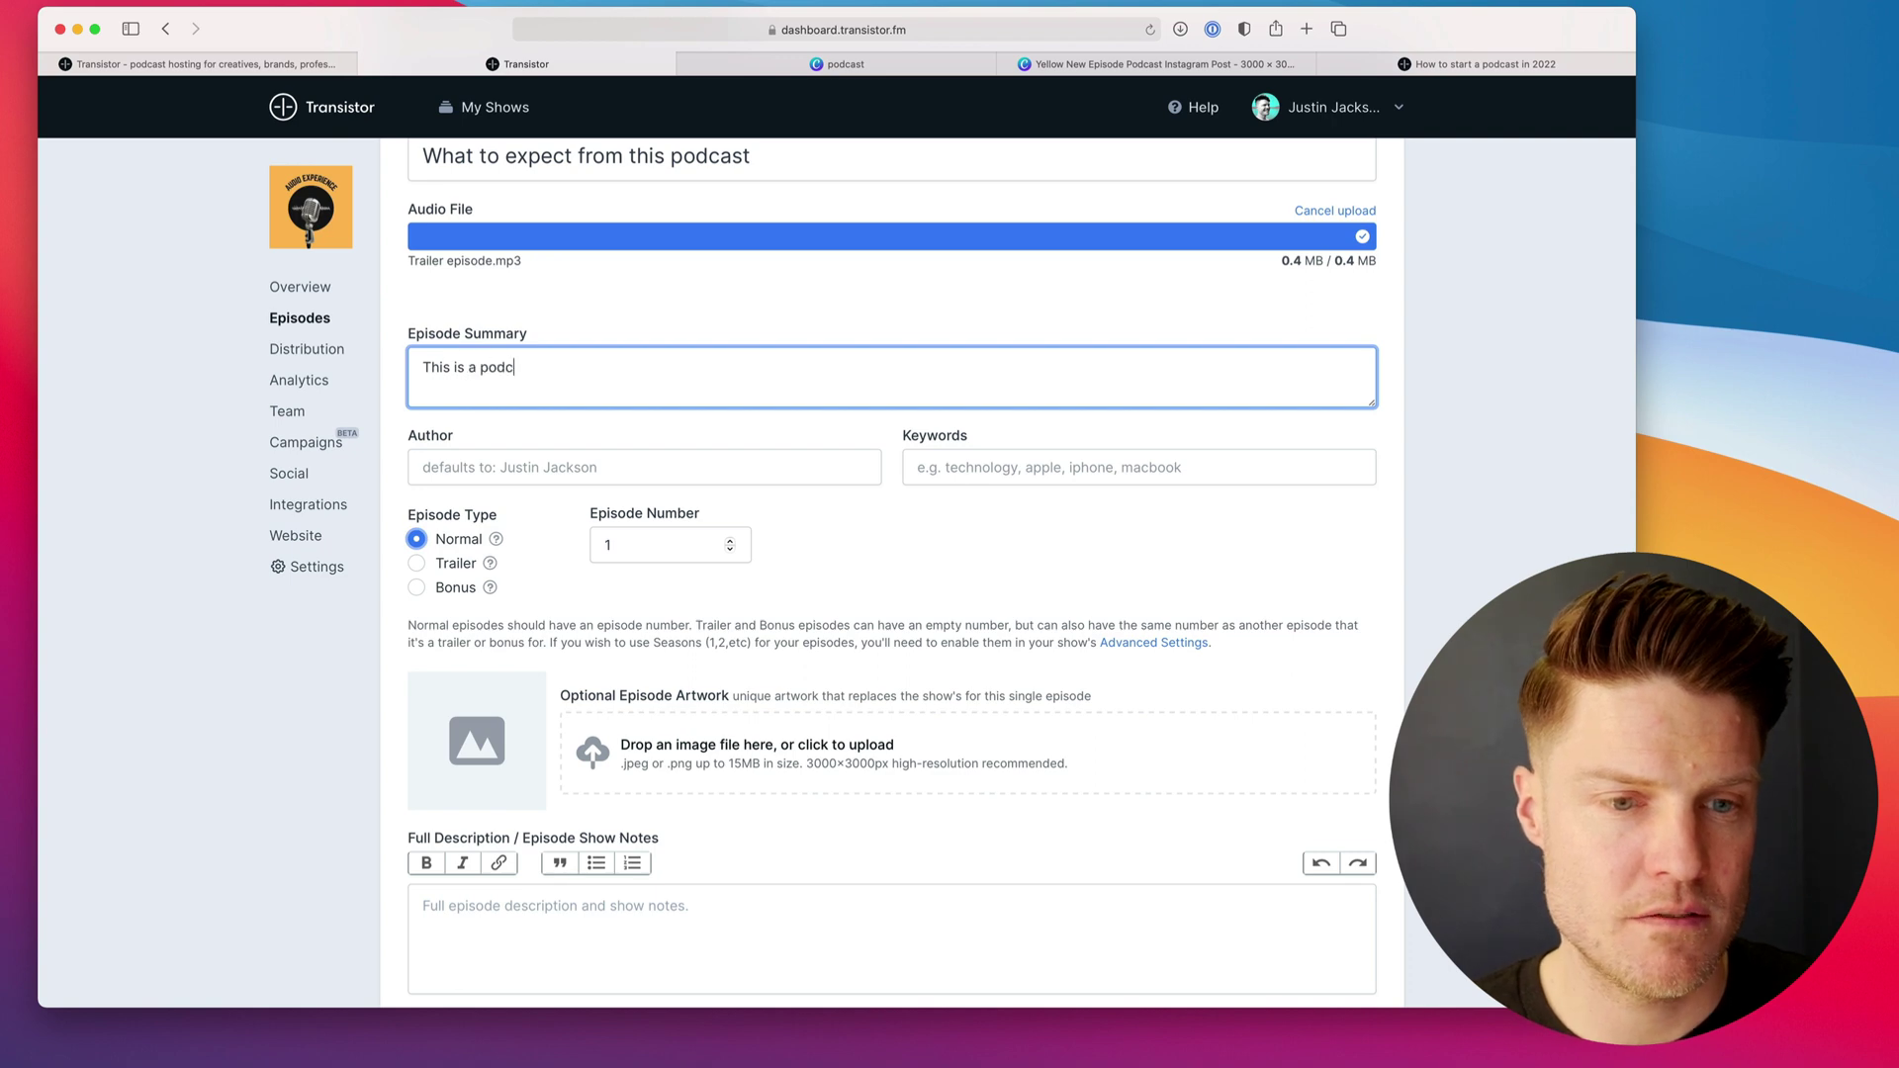
pyautogui.write('ast for peop')
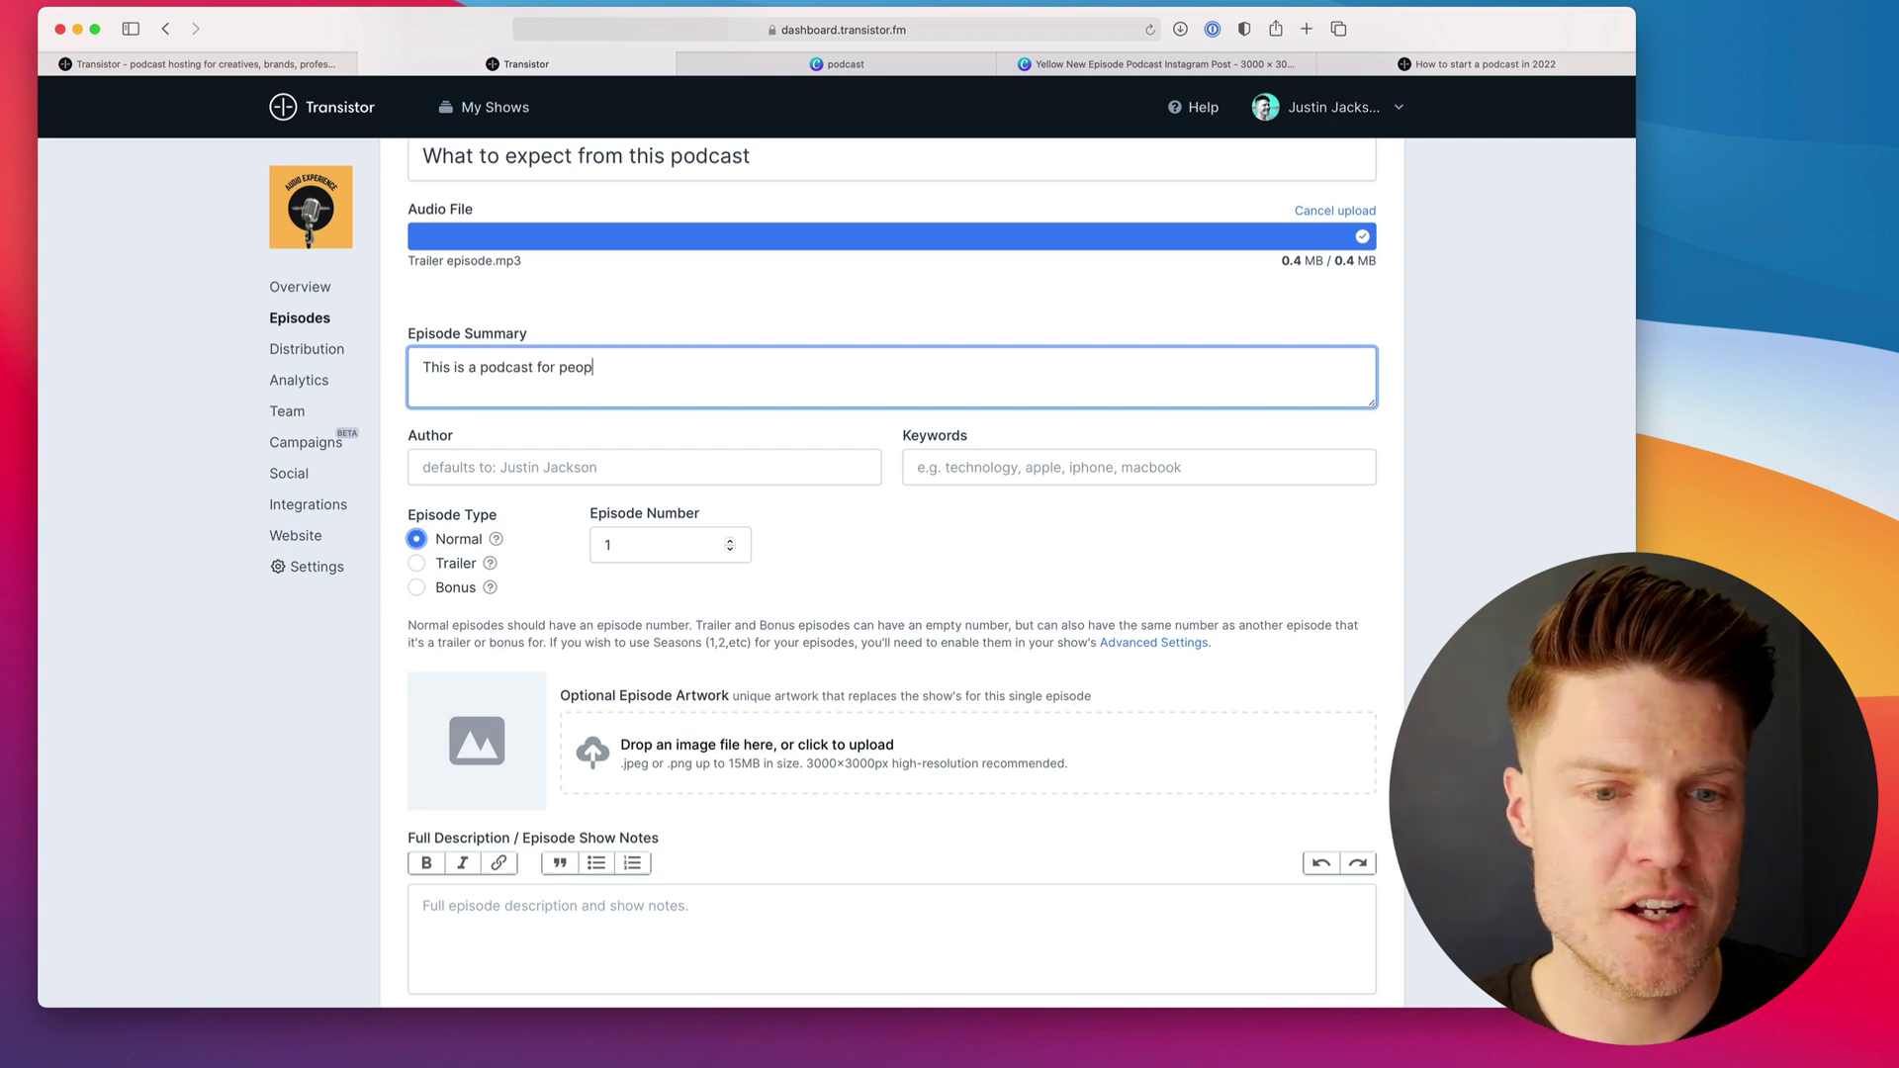
pyautogui.write('le in the audio ')
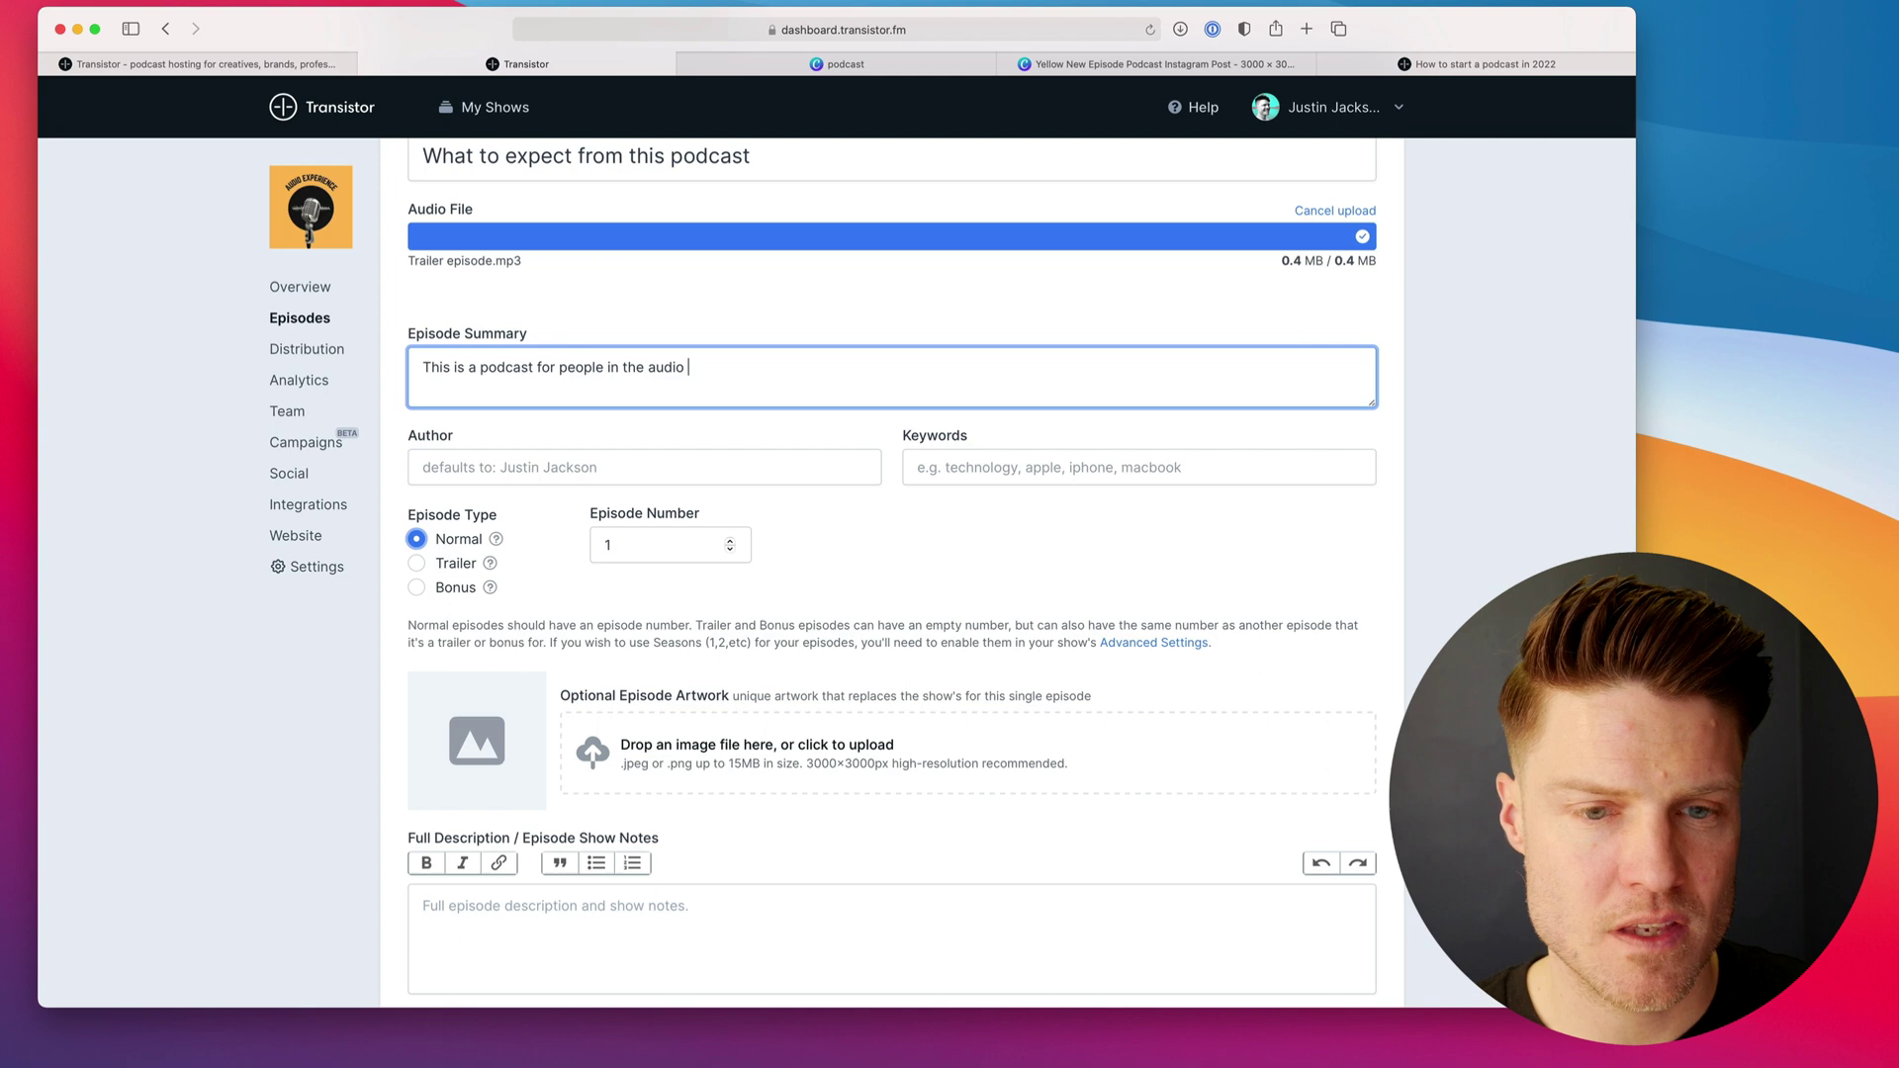
pyautogui.write('industry')
pyautogui.scroll(-2, 540, 393)
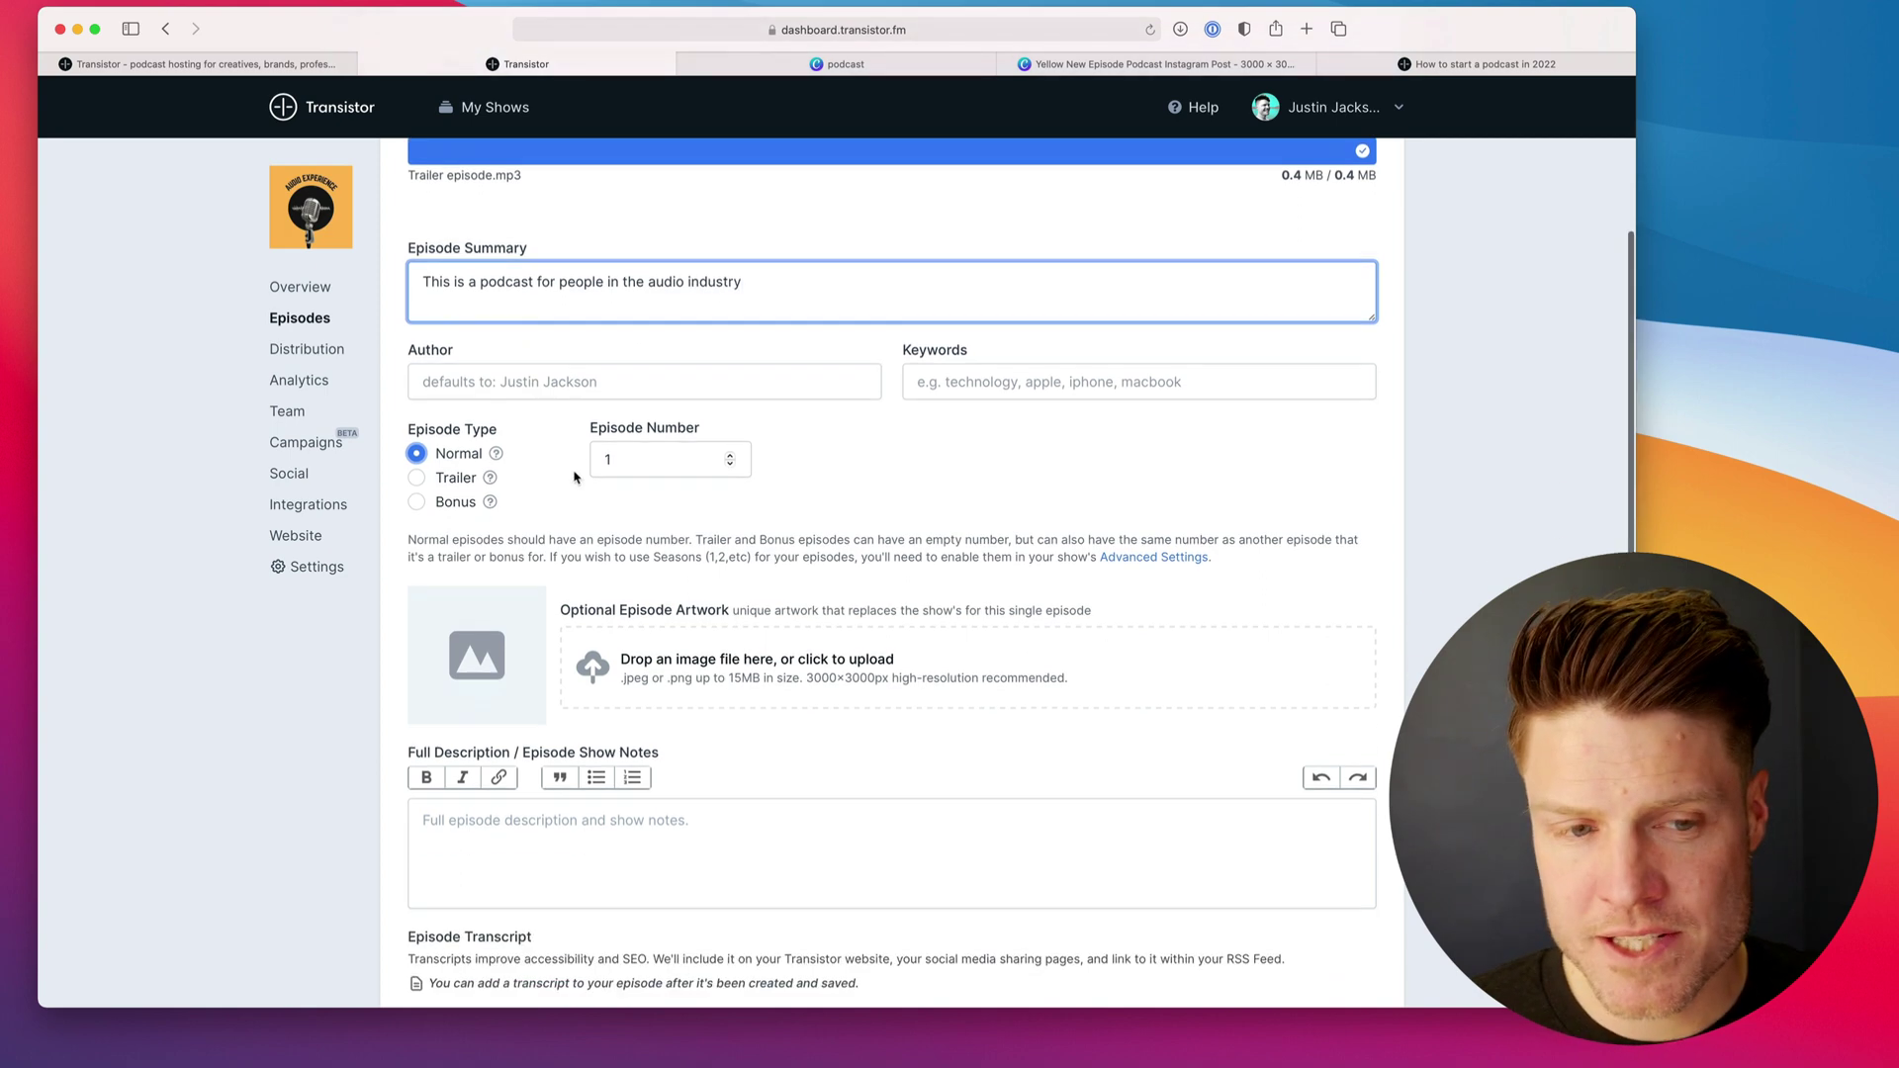
# - Mark the episode as a trailer and add its show notes
pyautogui.click(417, 471)
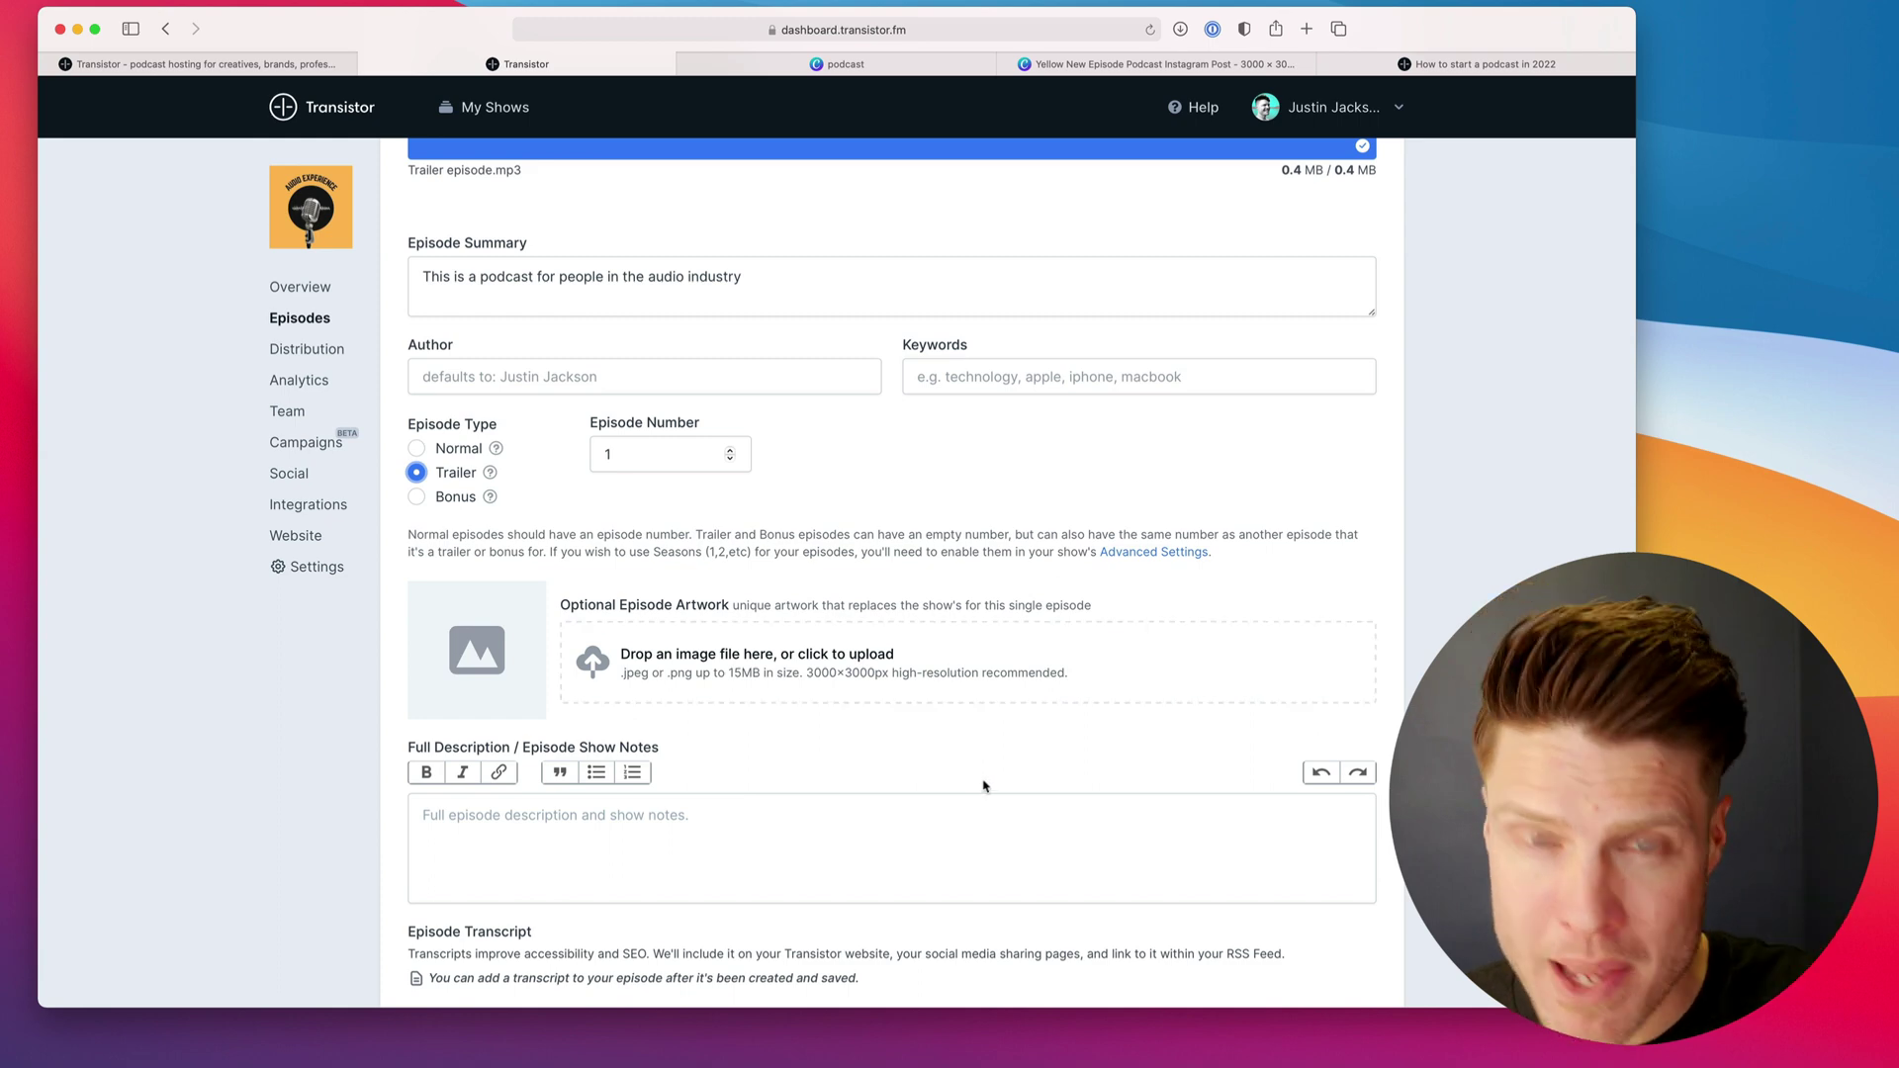
pyautogui.scroll(-3, 958, 797)
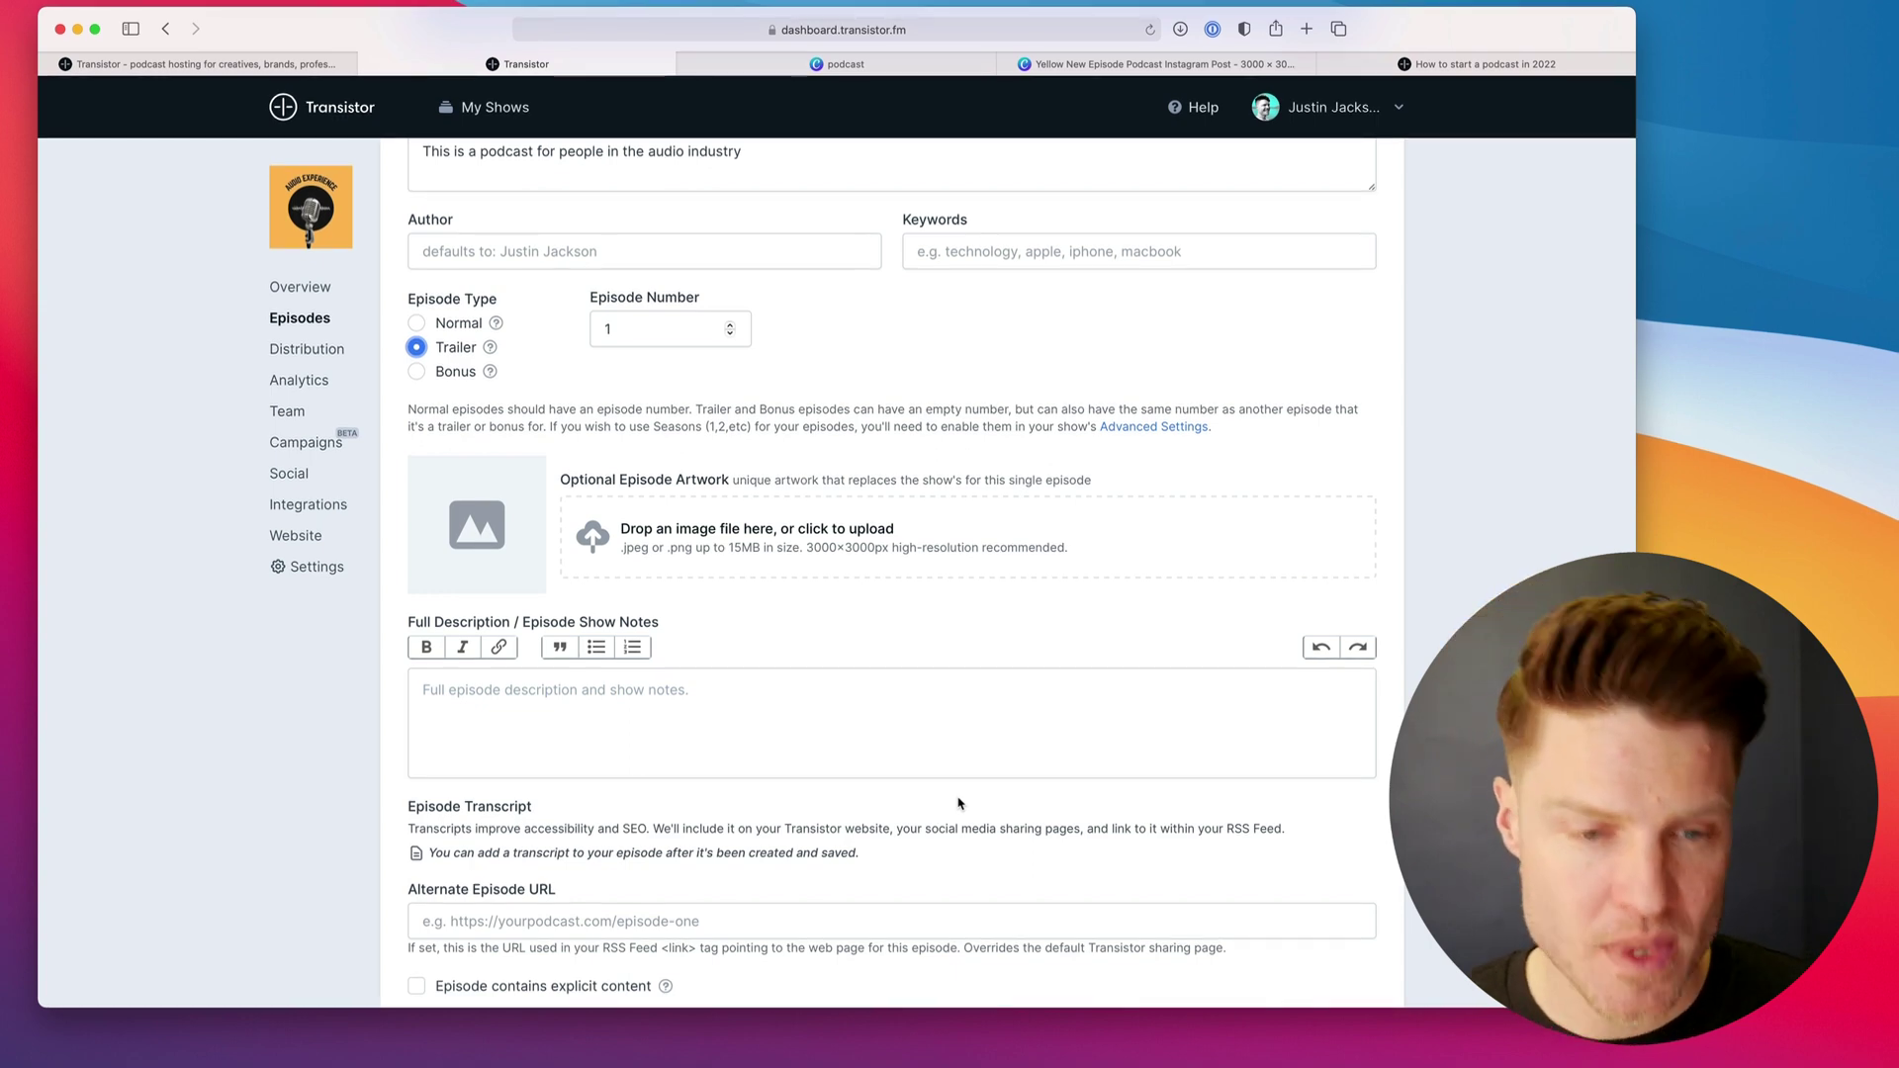
pyautogui.scroll(-5, 788, 656)
pyautogui.click(791, 474)
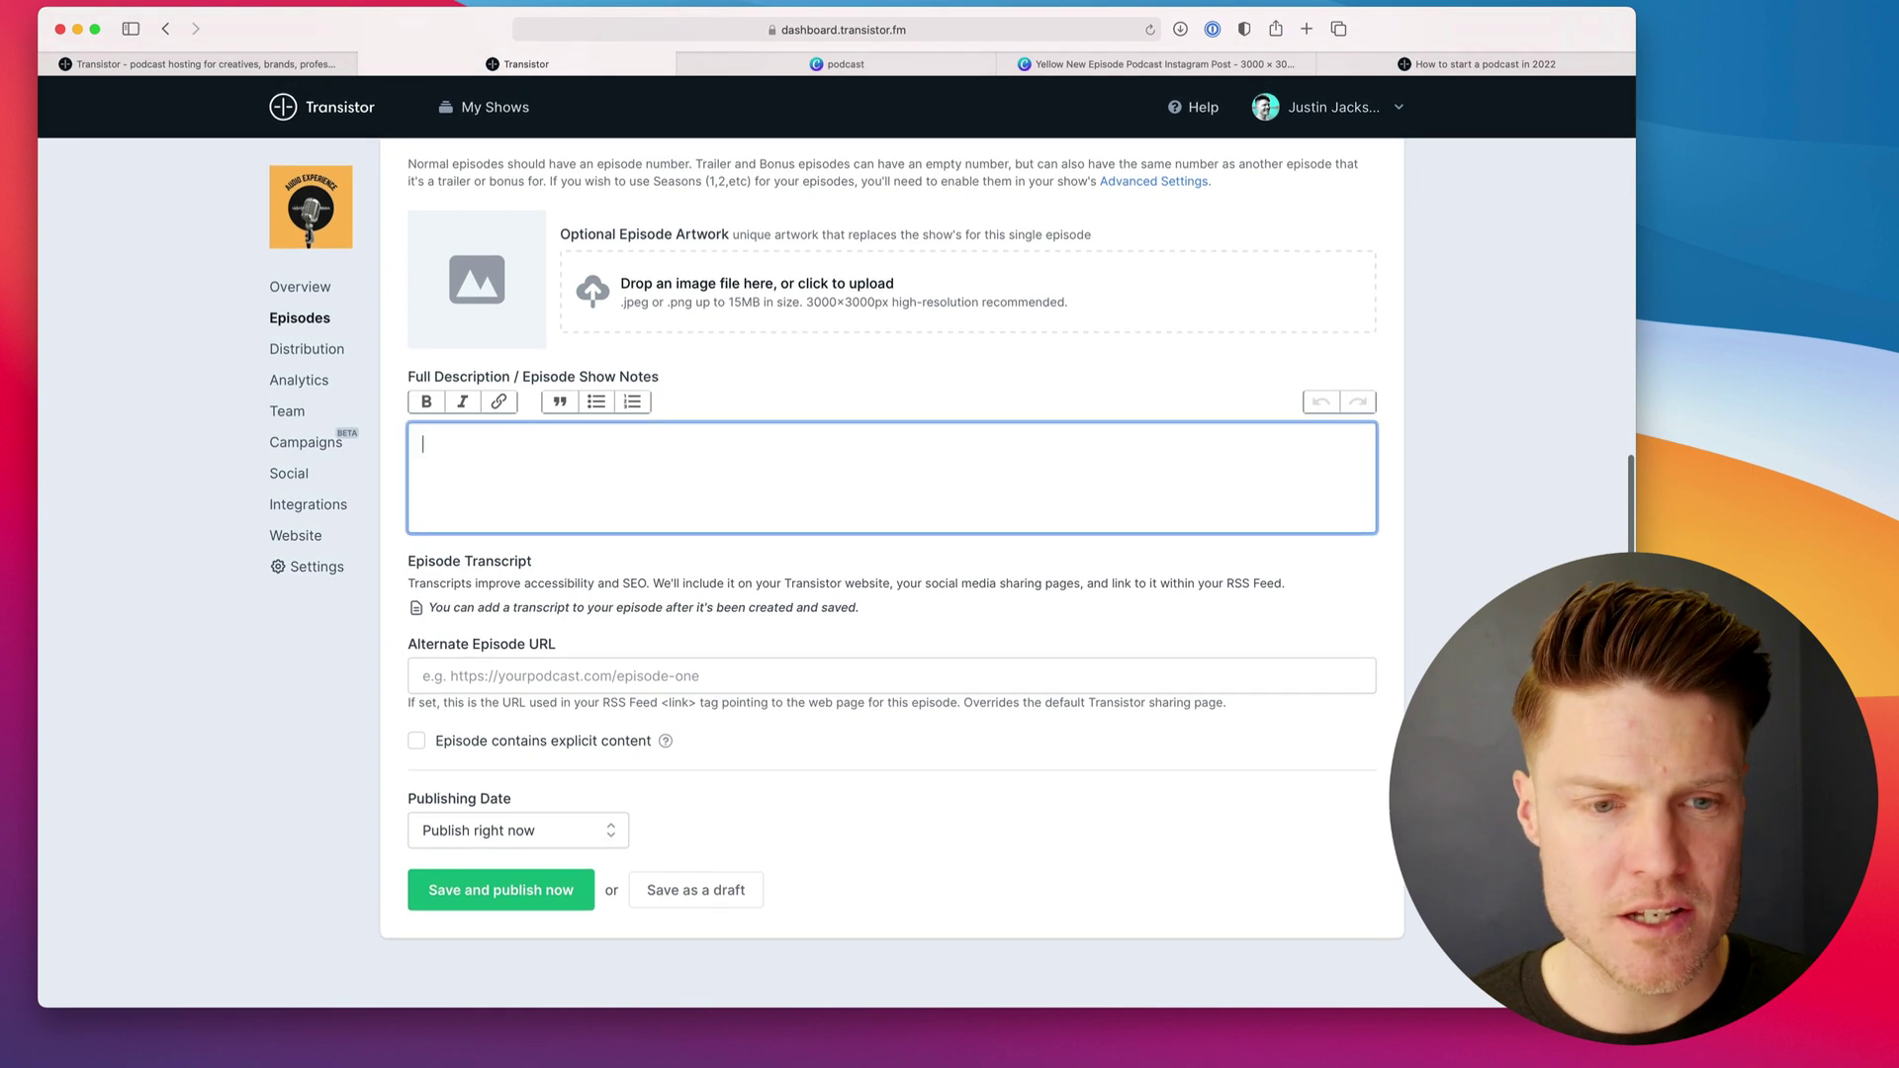
pyautogui.write('sd')
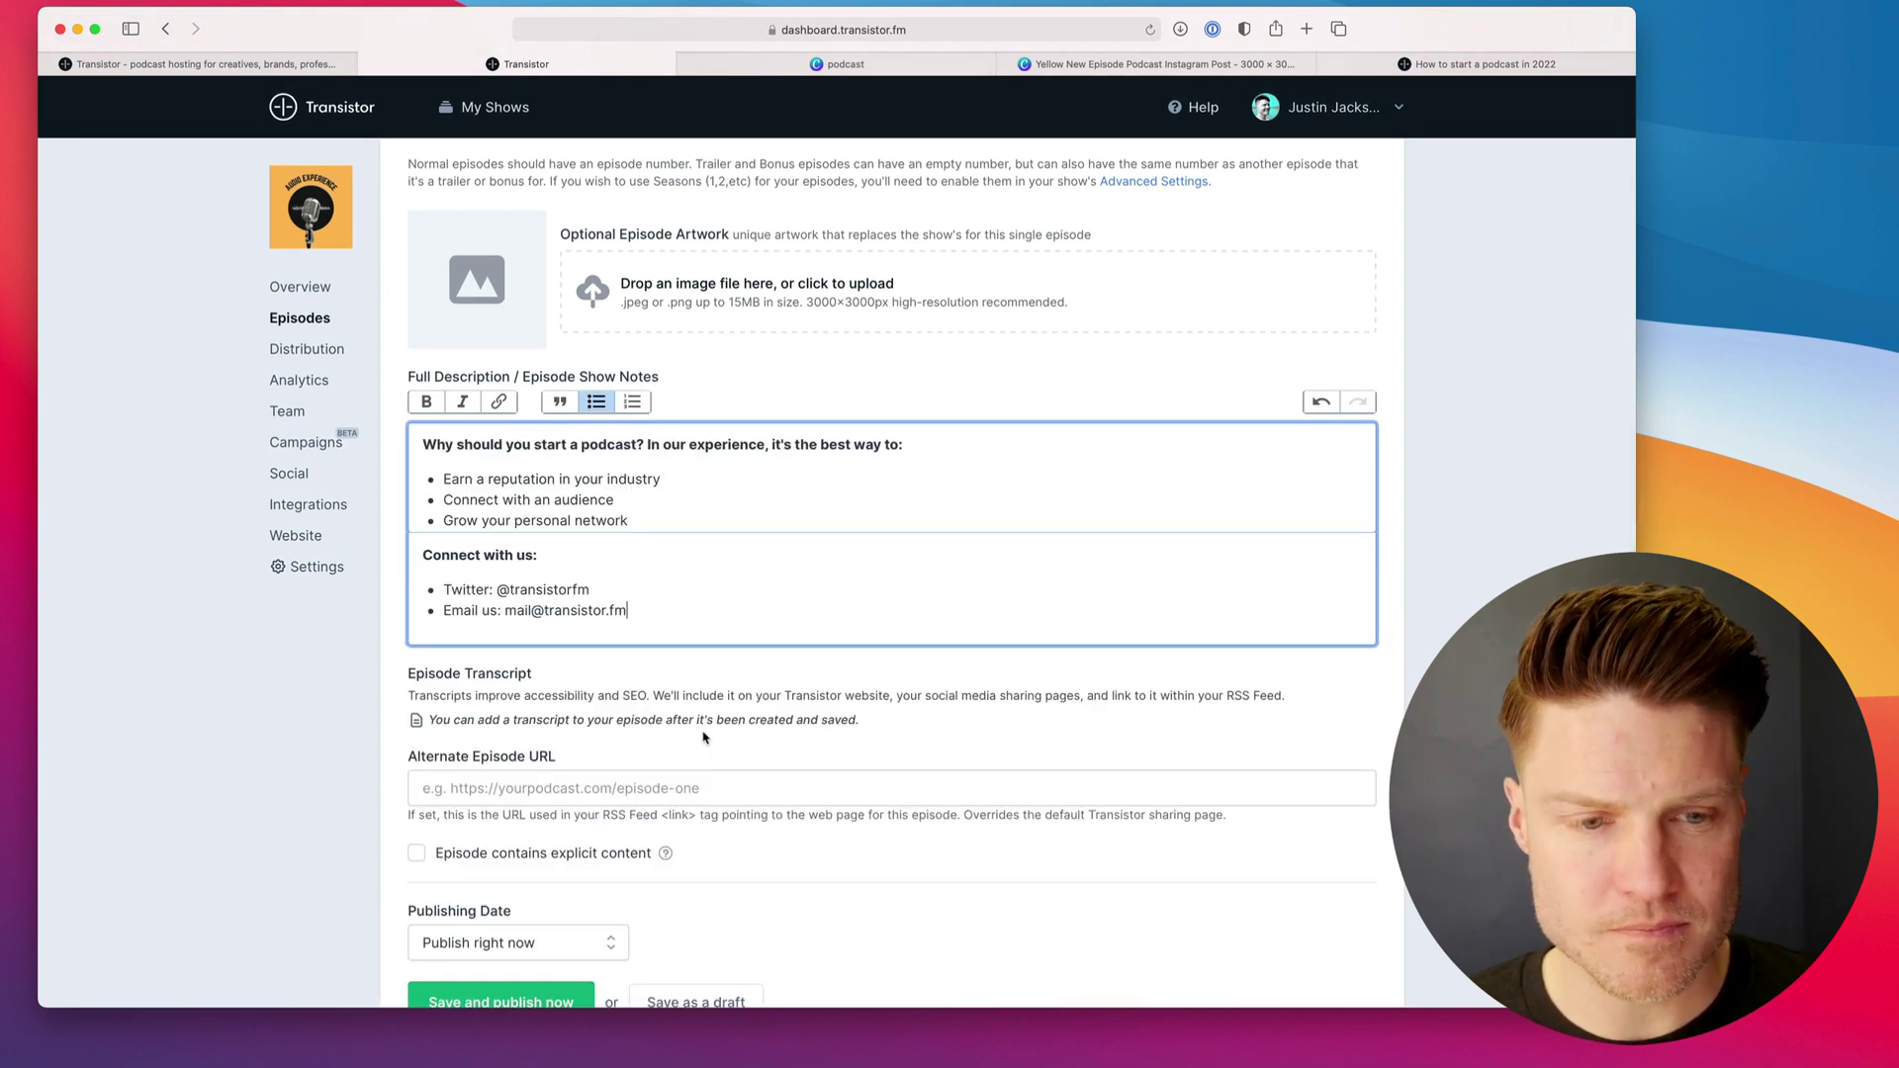
pyautogui.scroll(-2, 704, 736)
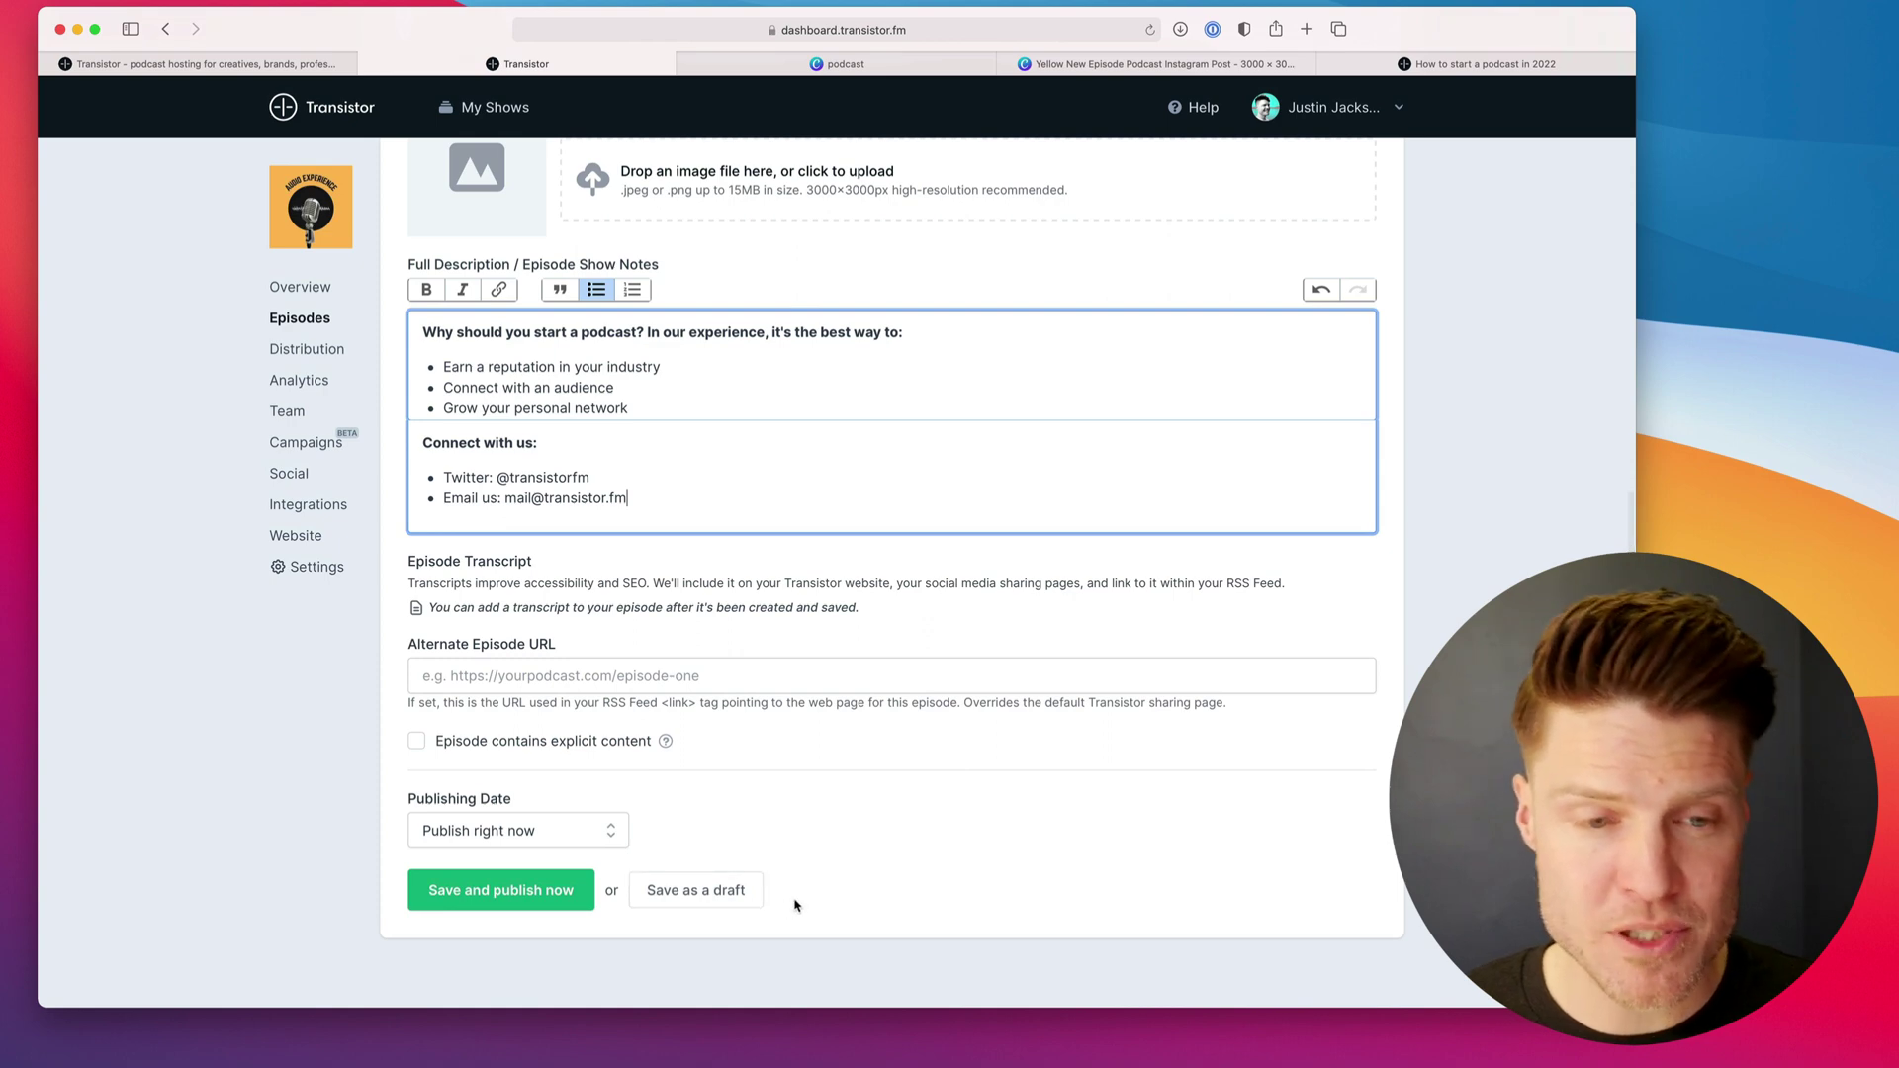
pyautogui.click(805, 816)
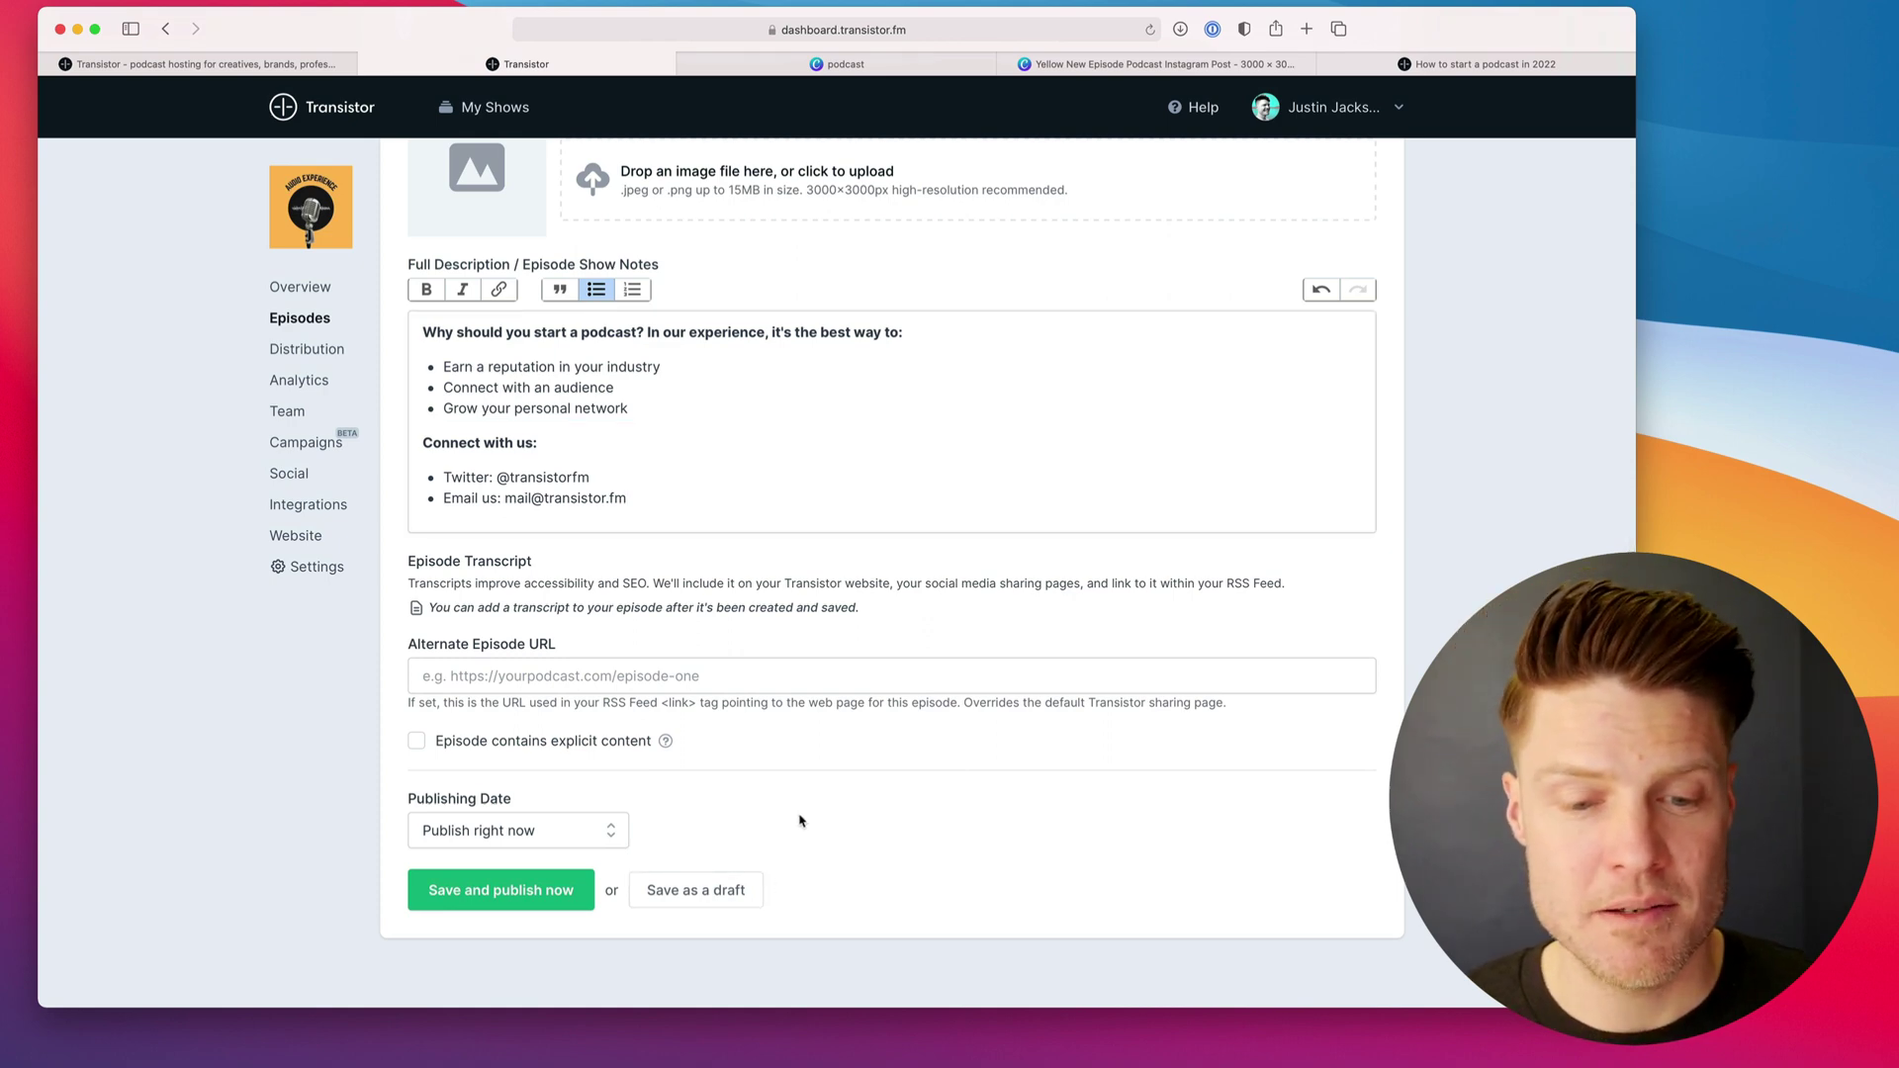
# - Save and publish the trailer, then open its public landing page
pyautogui.scroll(-1, 538, 903)
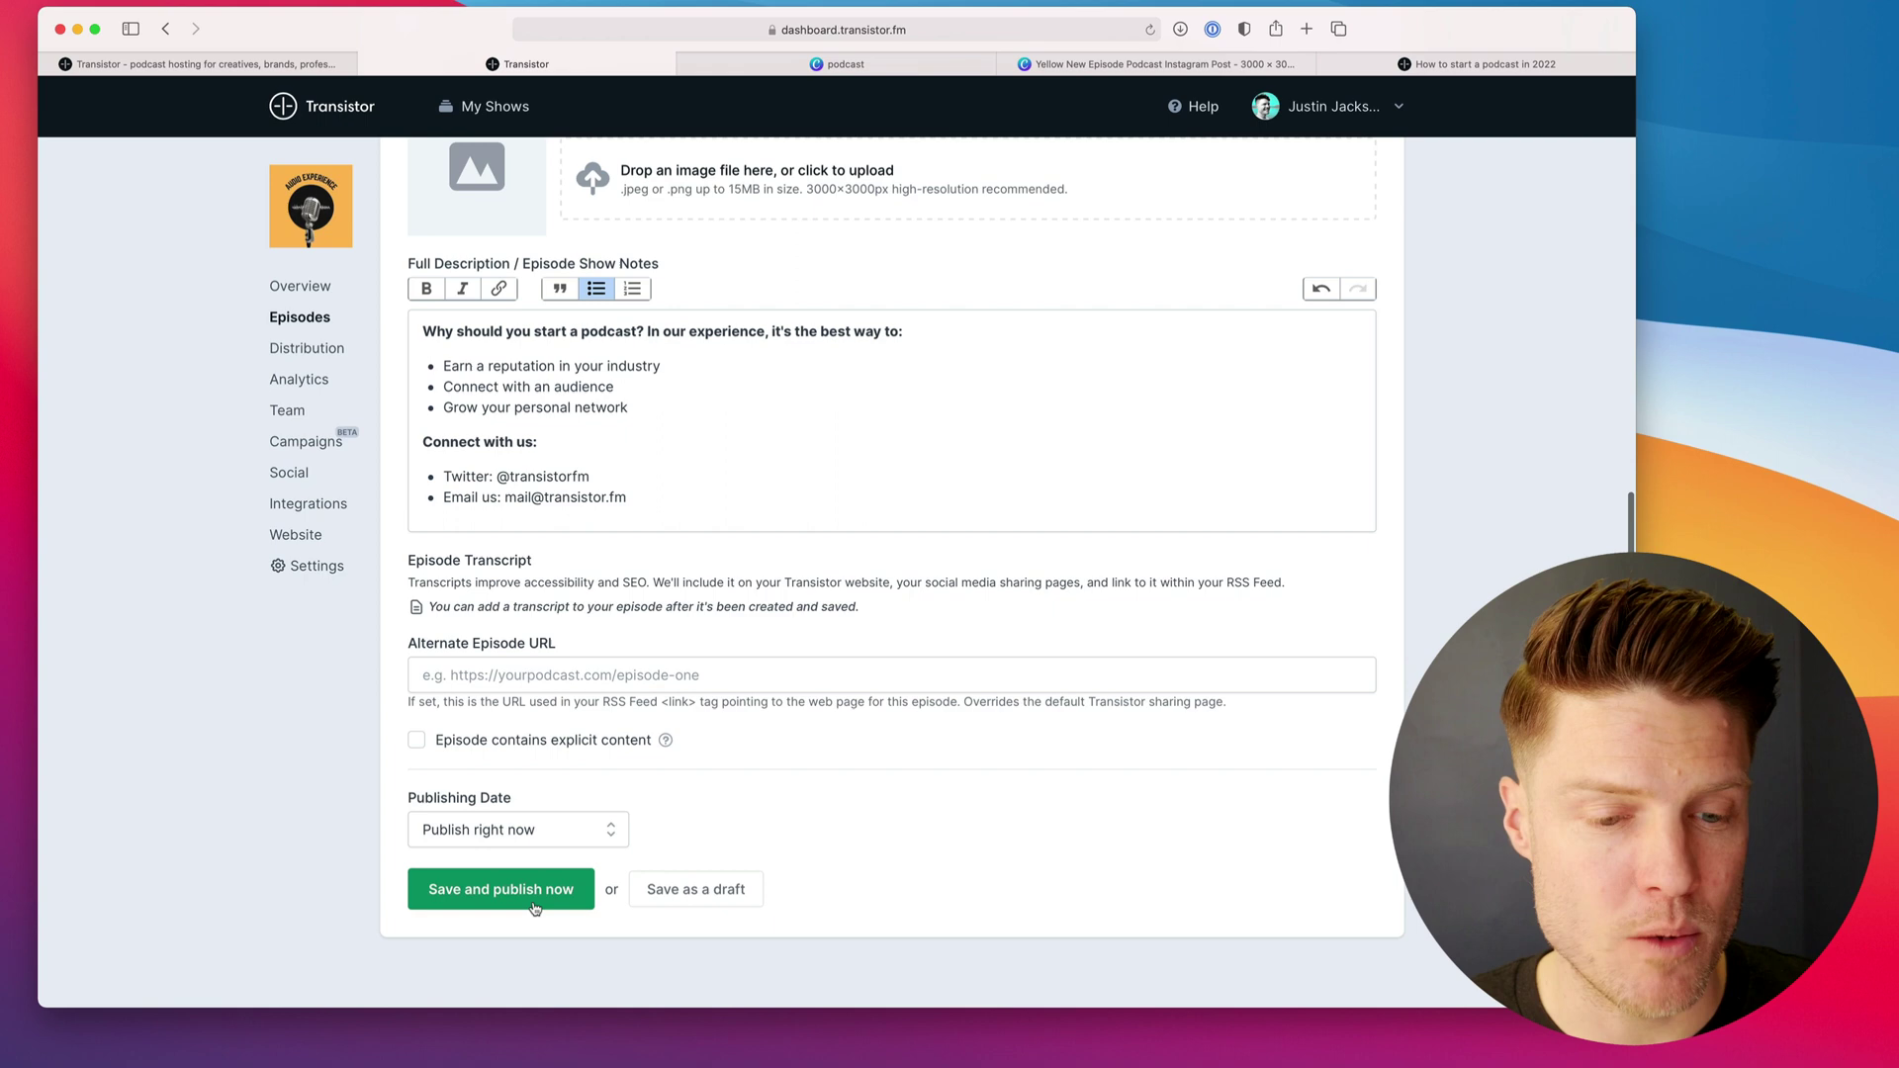
pyautogui.click(538, 903)
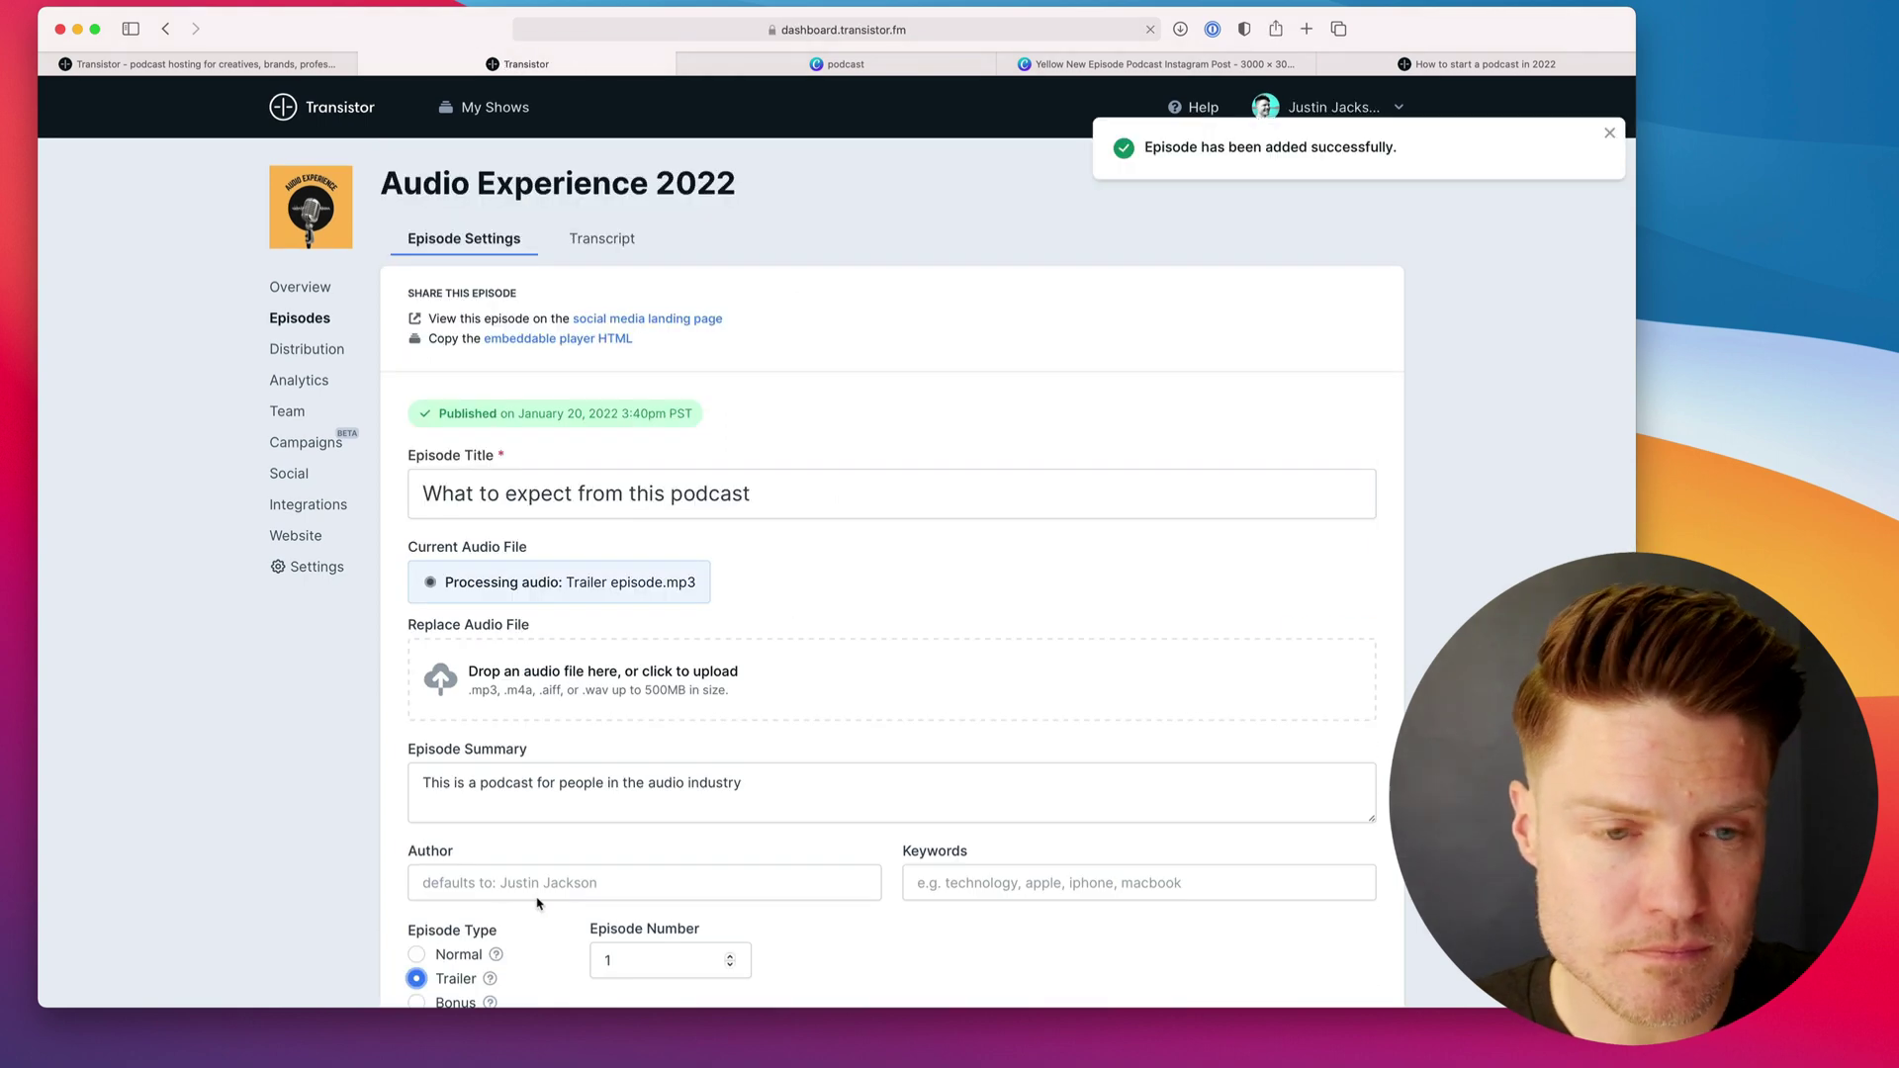
pyautogui.scroll(-1, 692, 351)
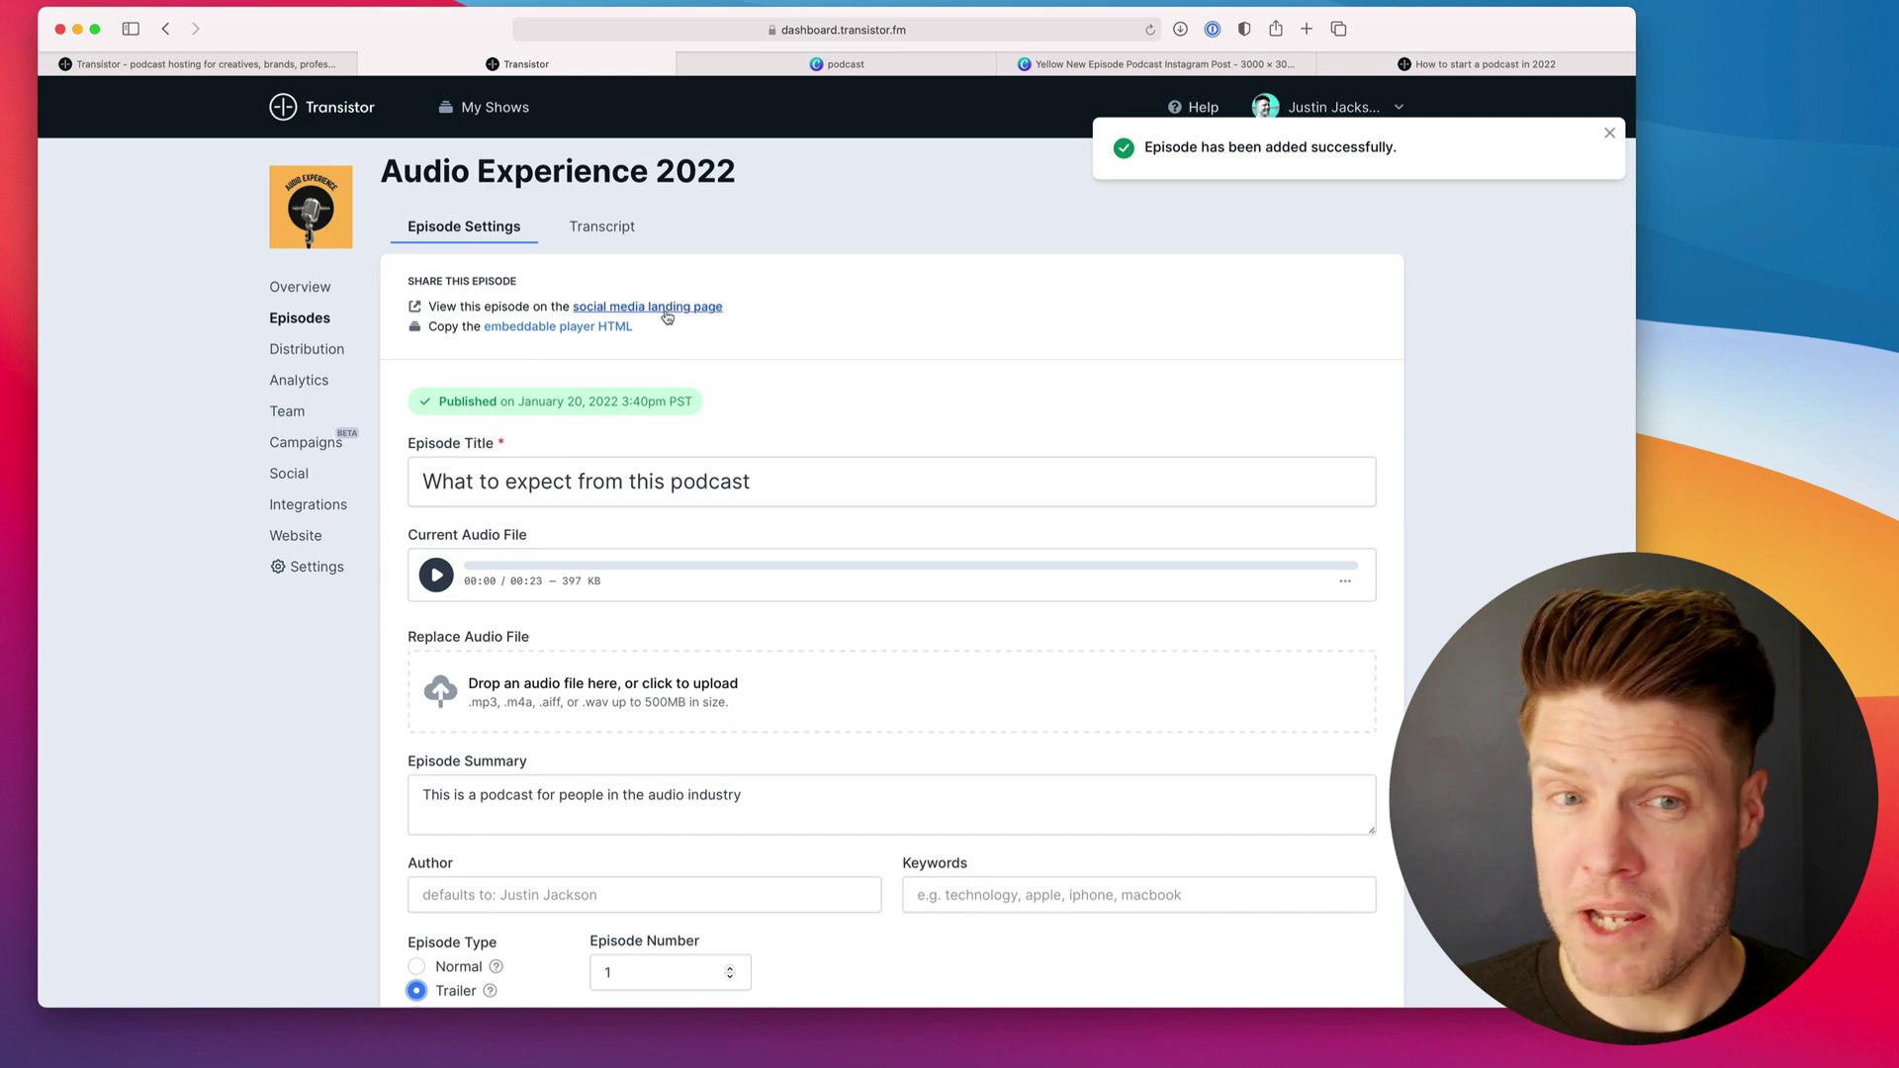
pyautogui.click(666, 311)
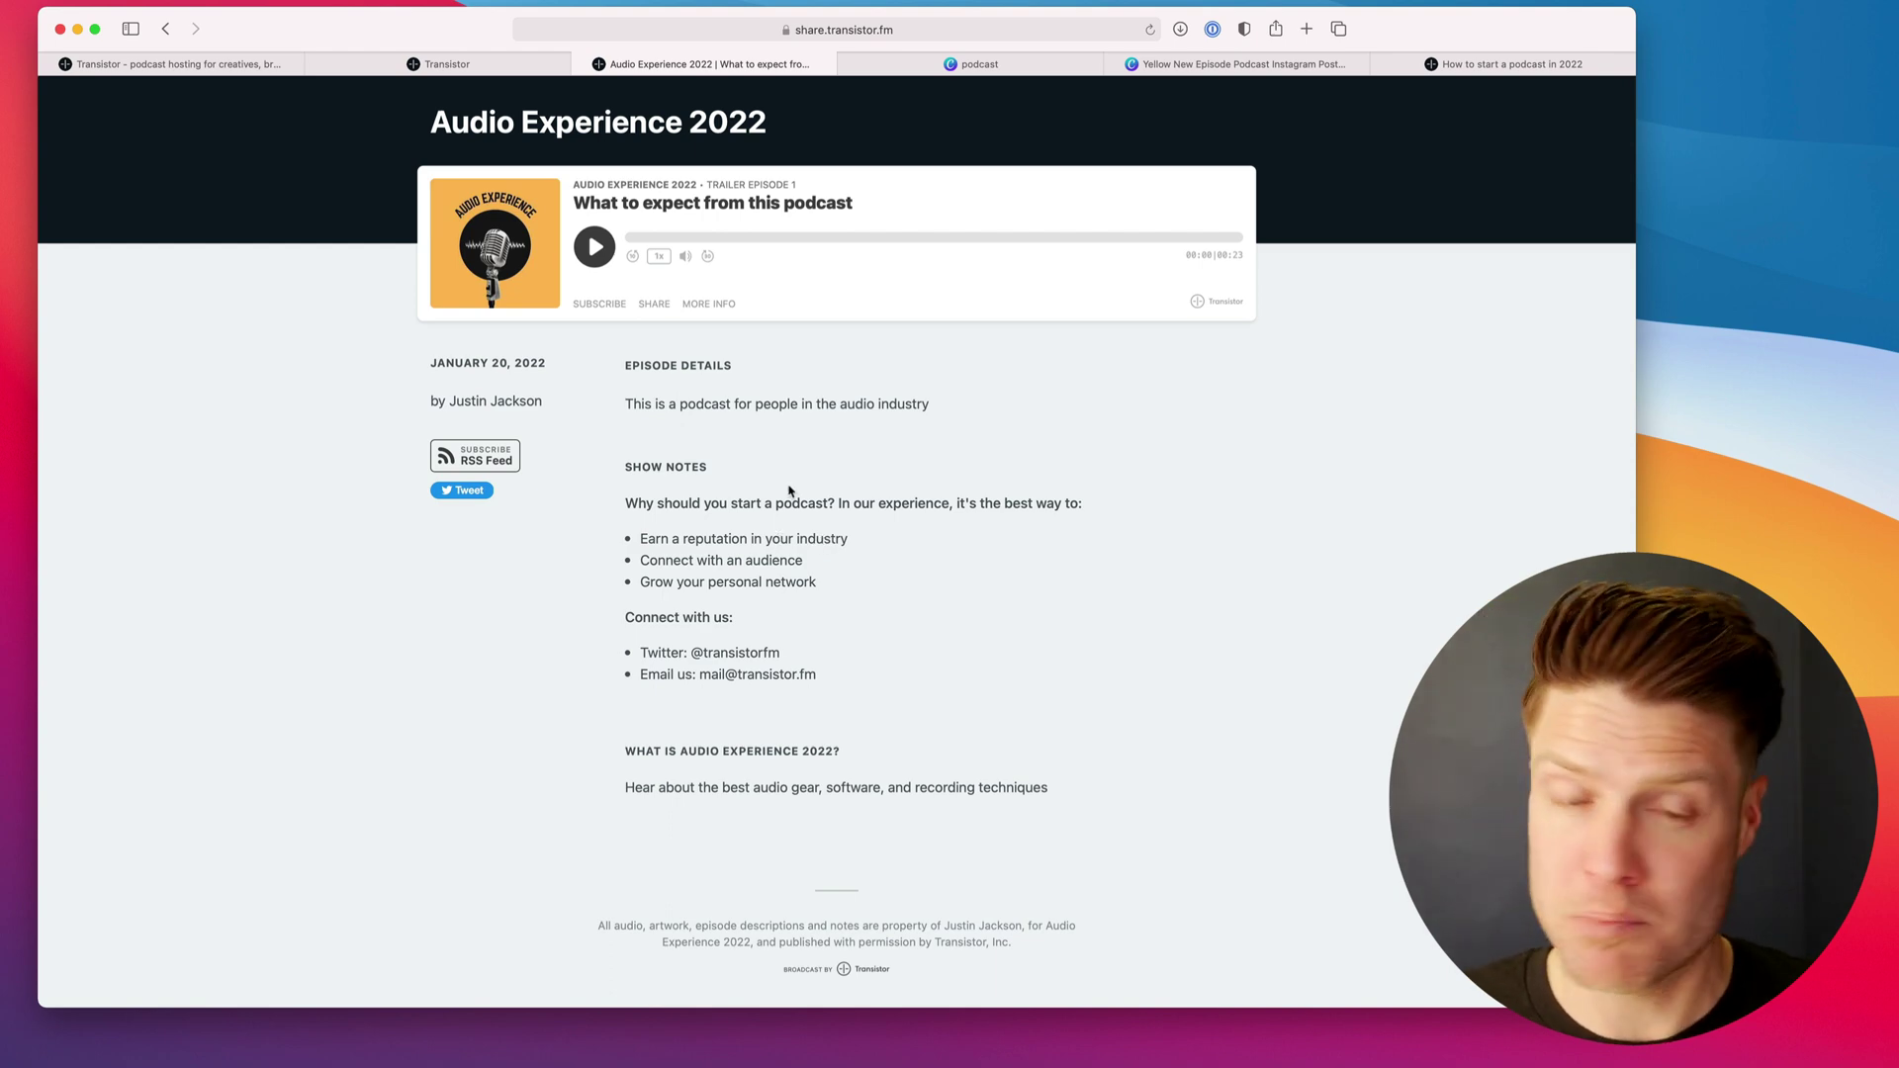
# - Play and pause the trailer on its landing page, then return to the Audio Experience 2022 episode list
pyautogui.click(598, 255)
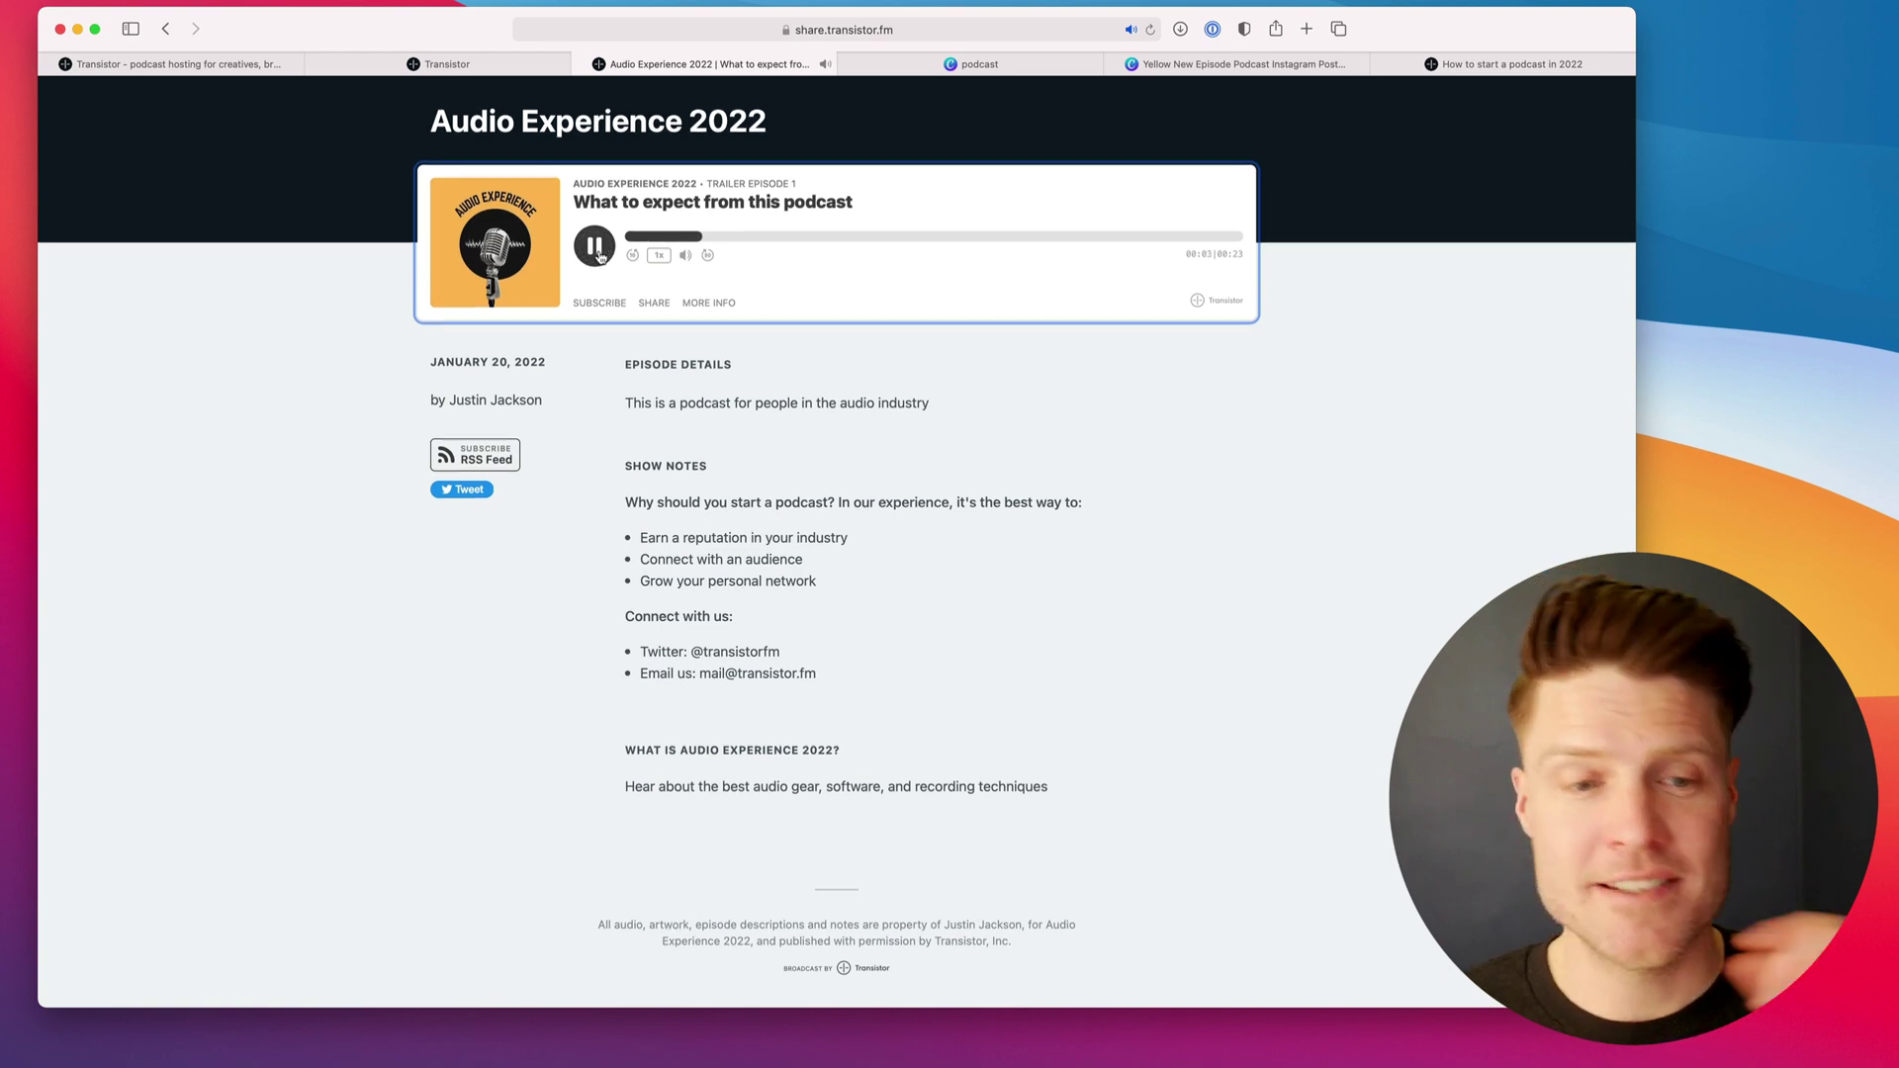
pyautogui.click(596, 253)
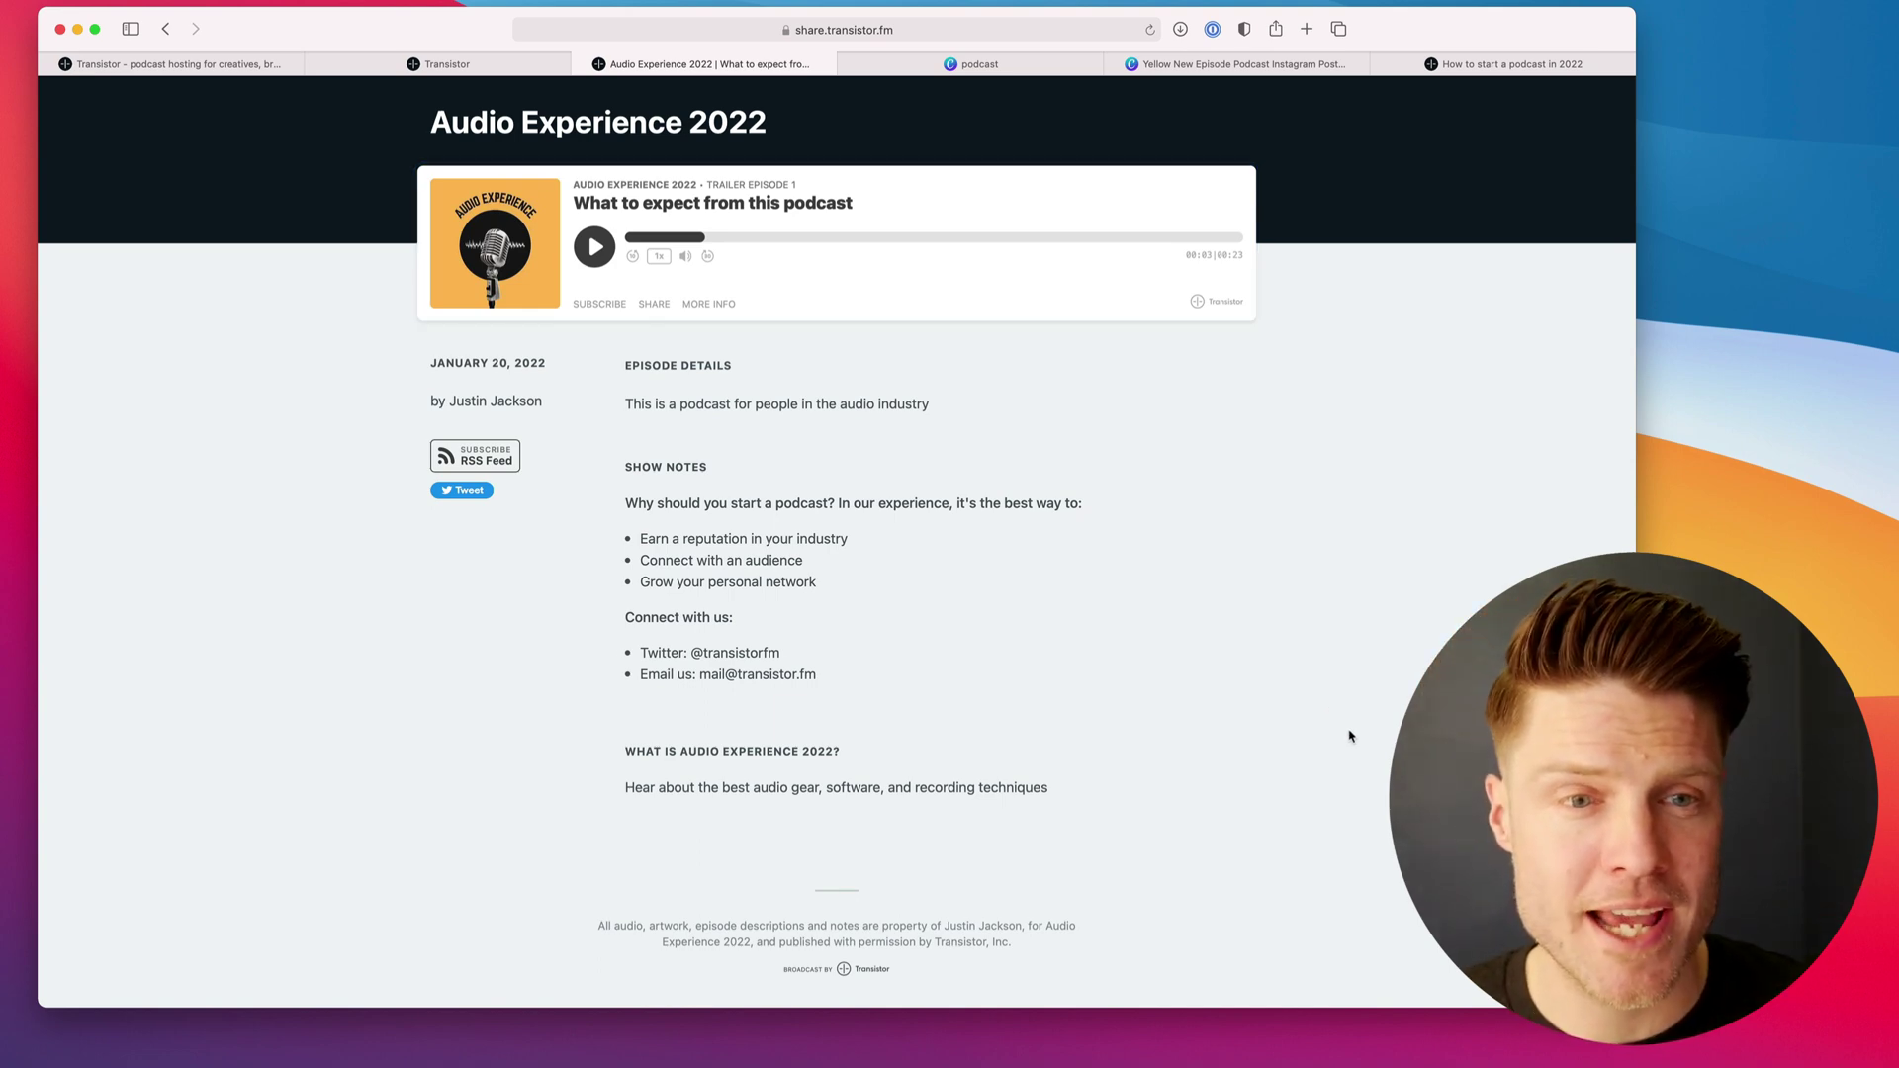
pyautogui.click(467, 63)
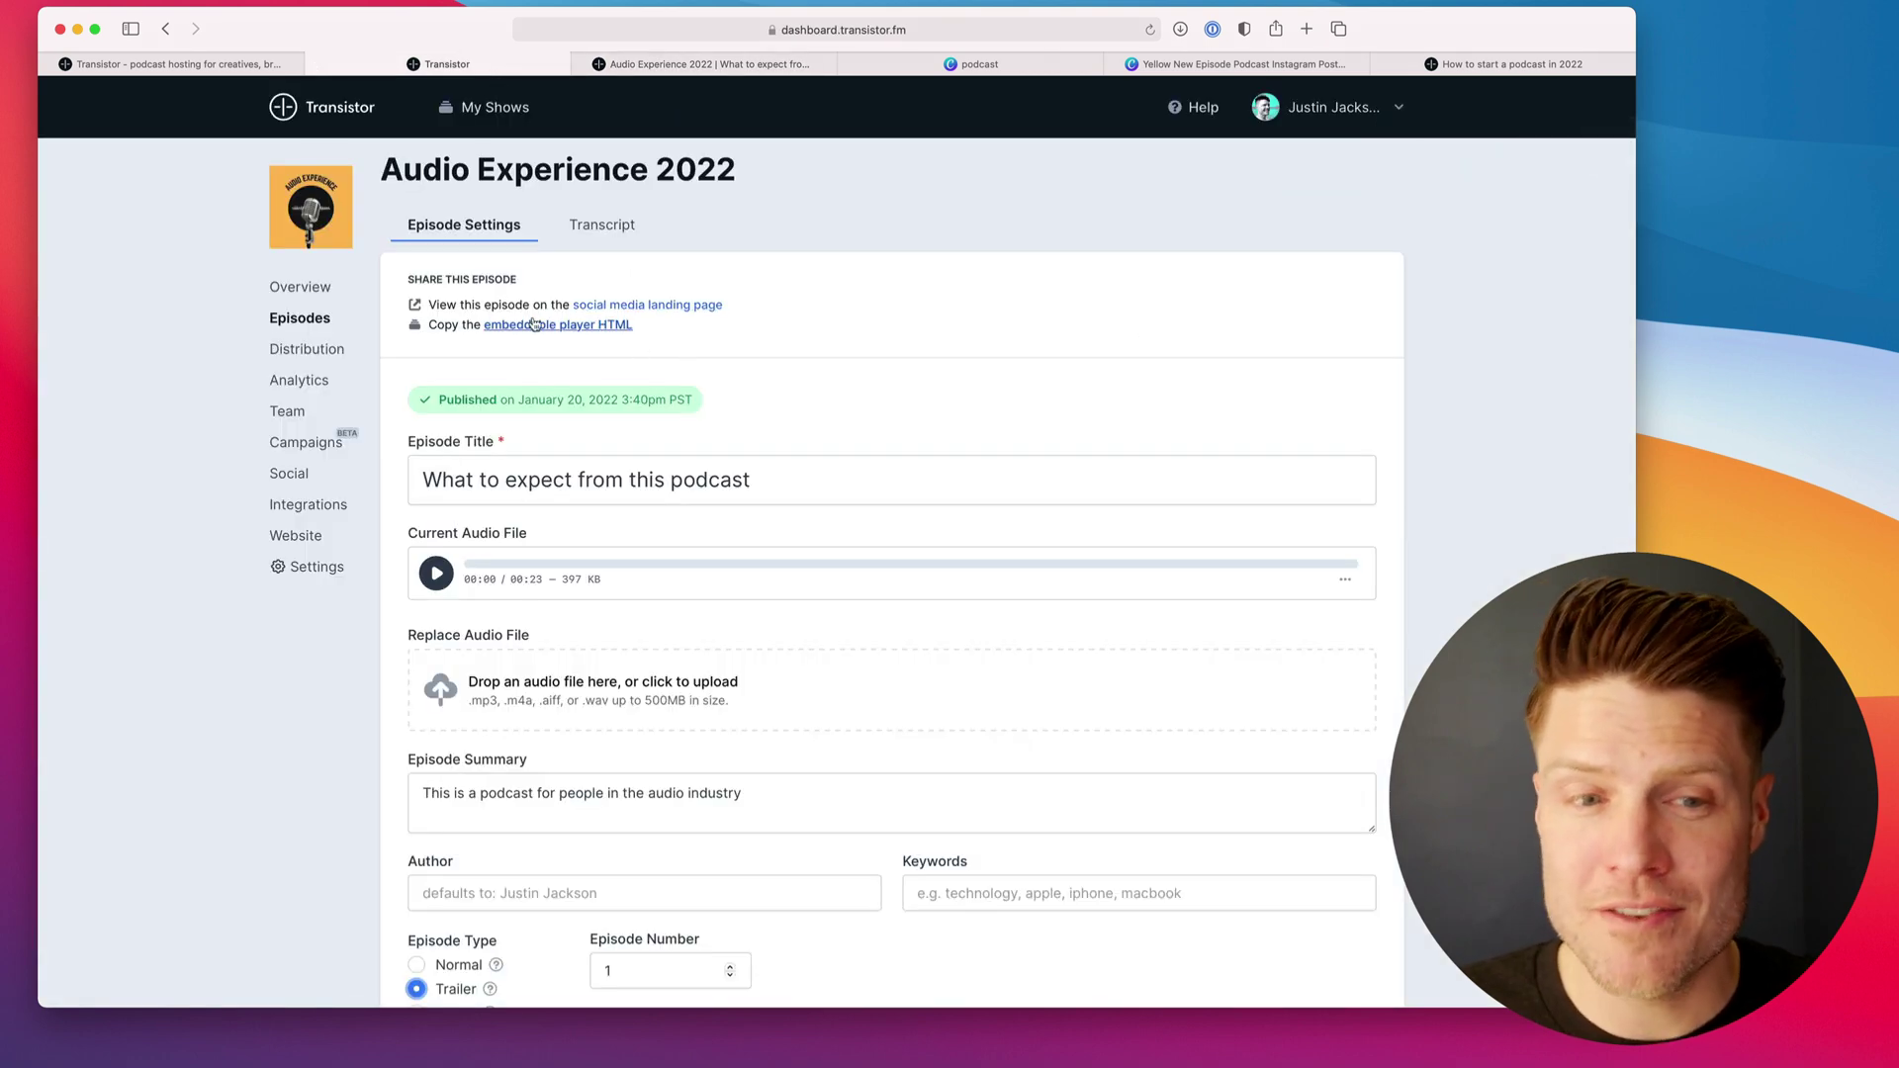
pyautogui.click(298, 319)
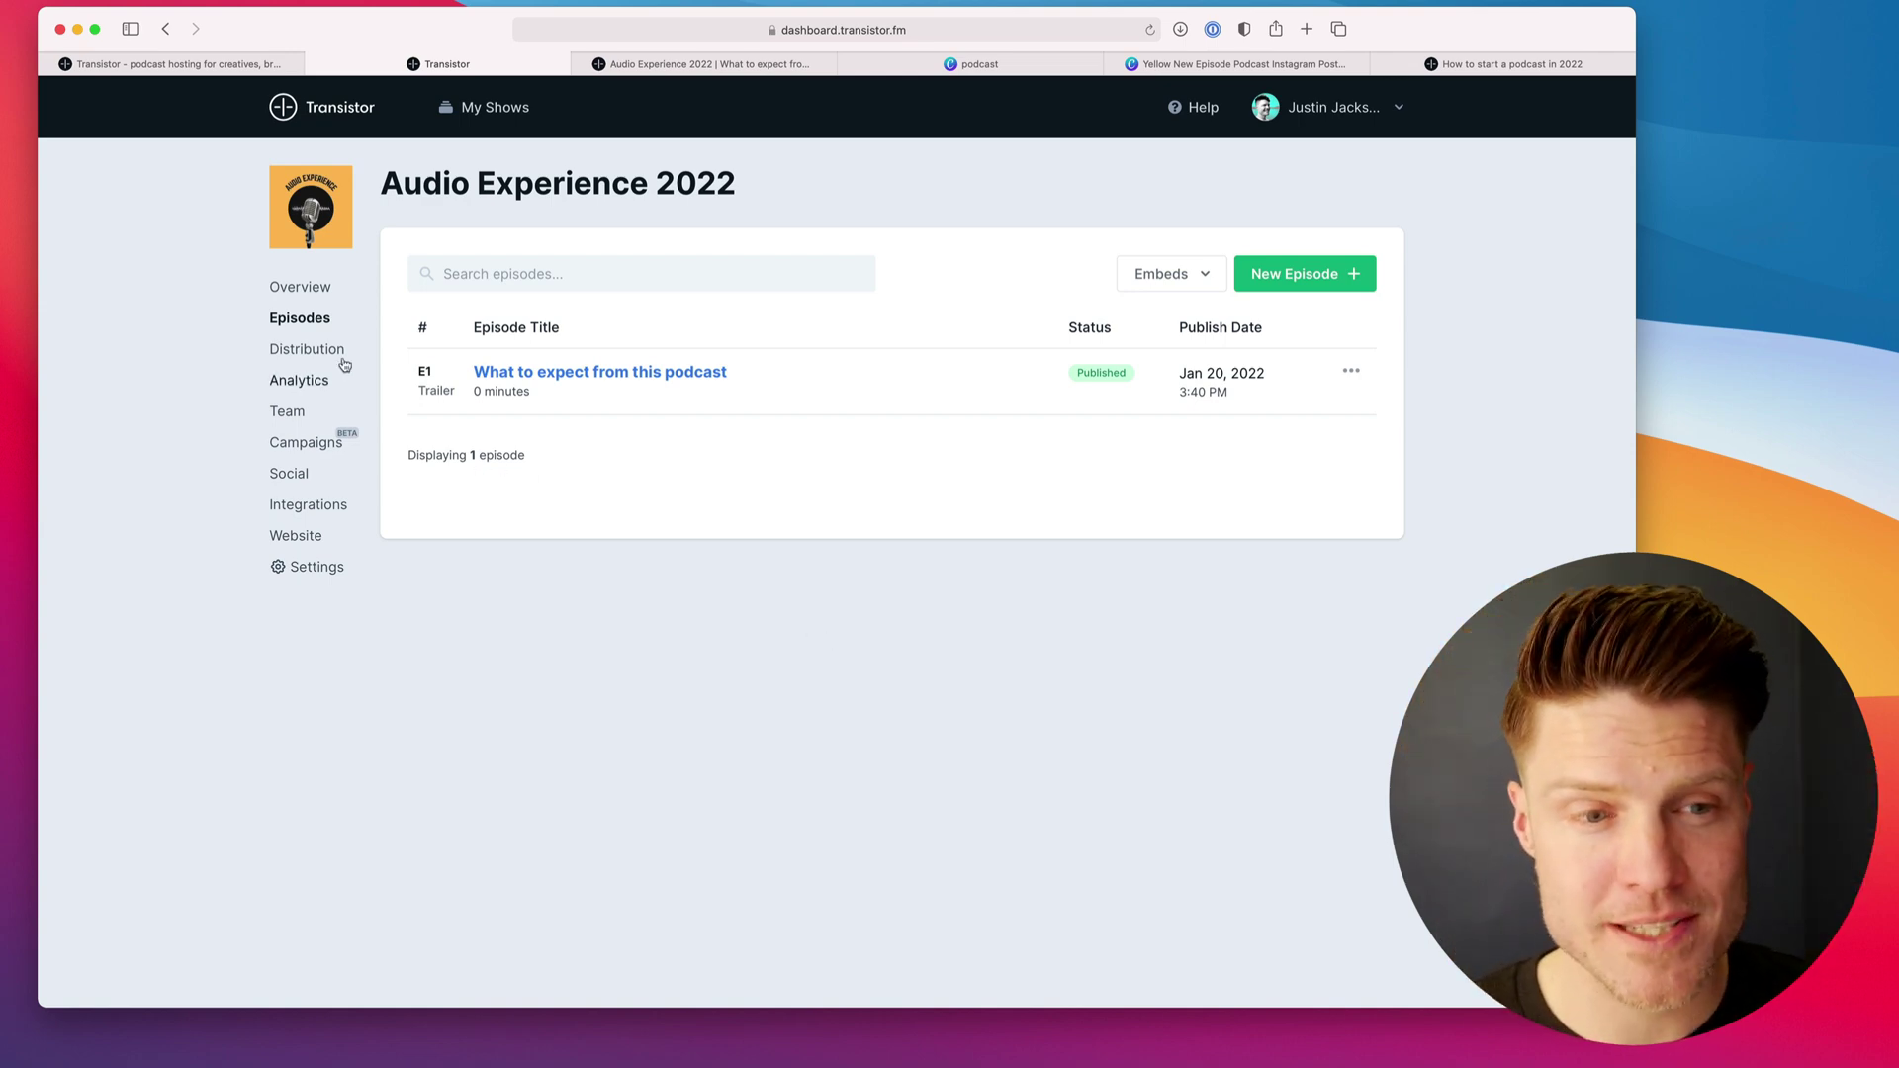
# - Open the show's Distribution options and submit it to Spotify and Google Podcasts
pyautogui.click(308, 349)
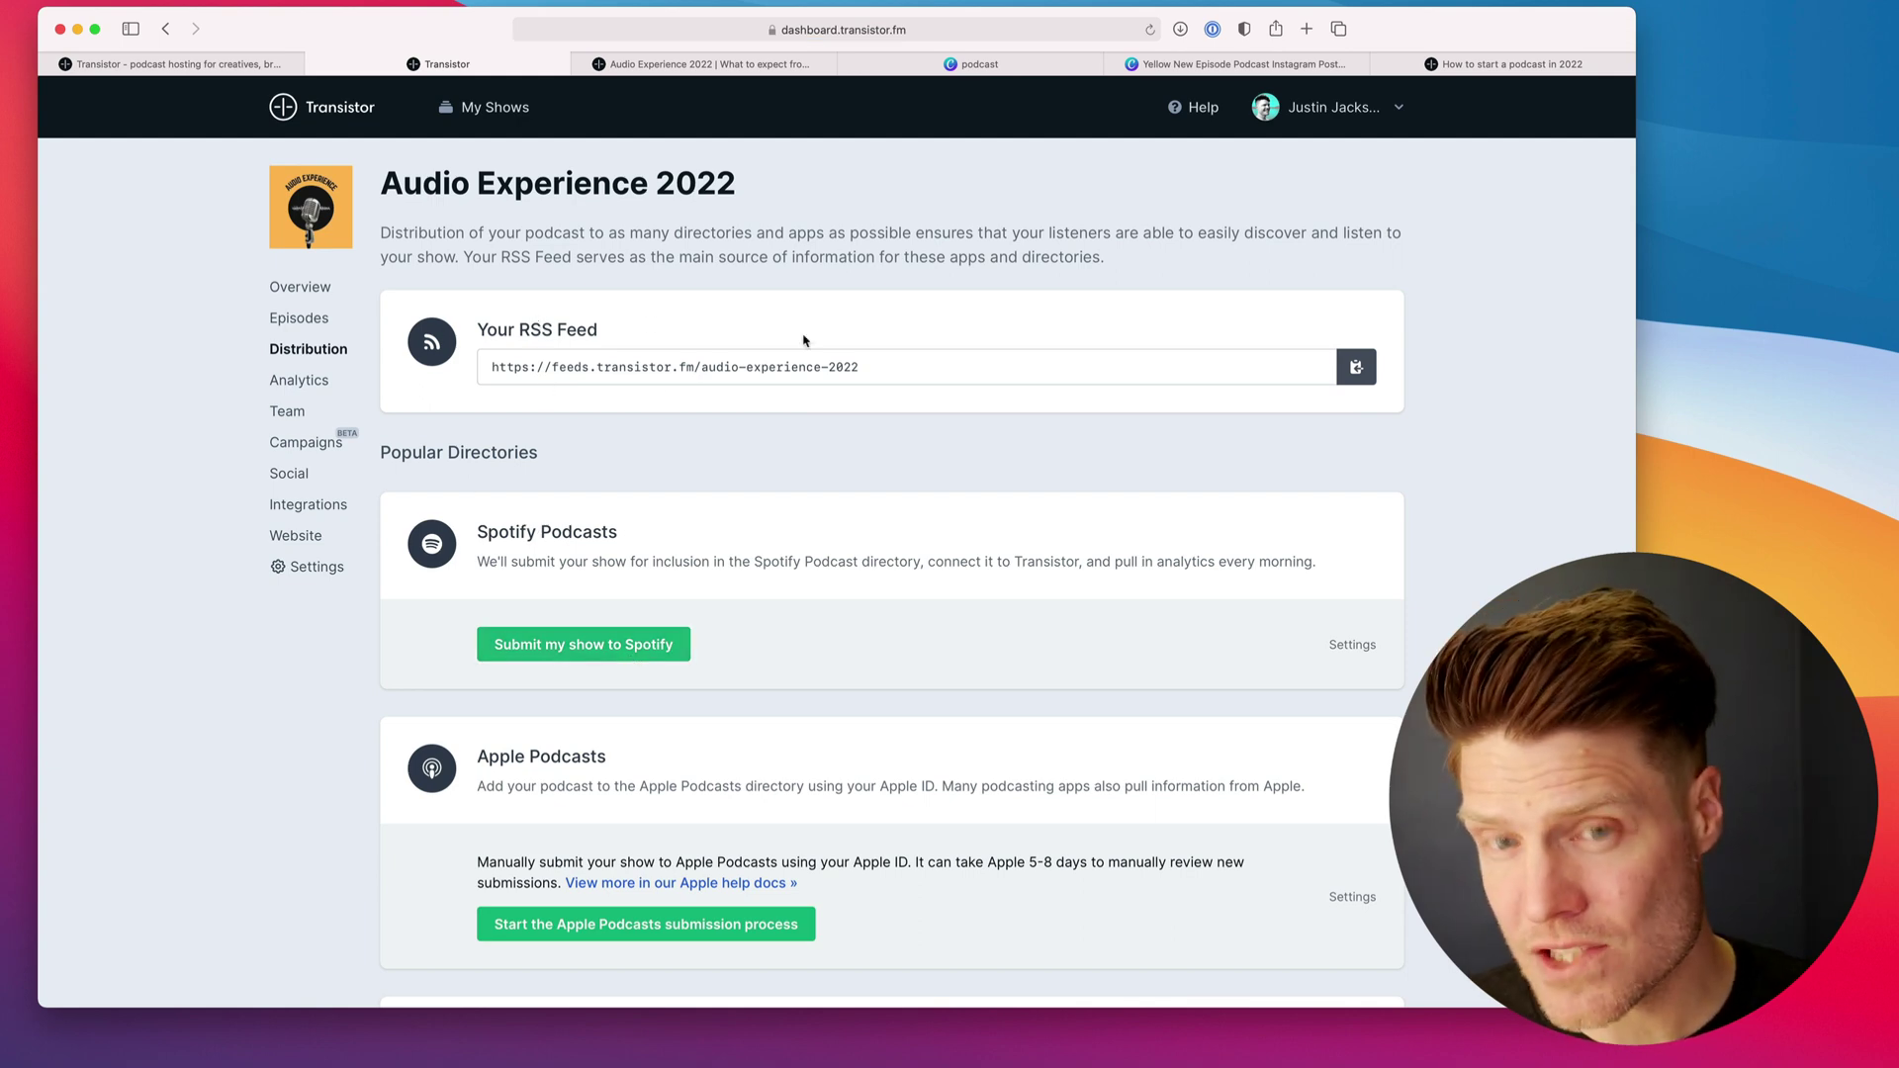
pyautogui.scroll(-3, 1042, 575)
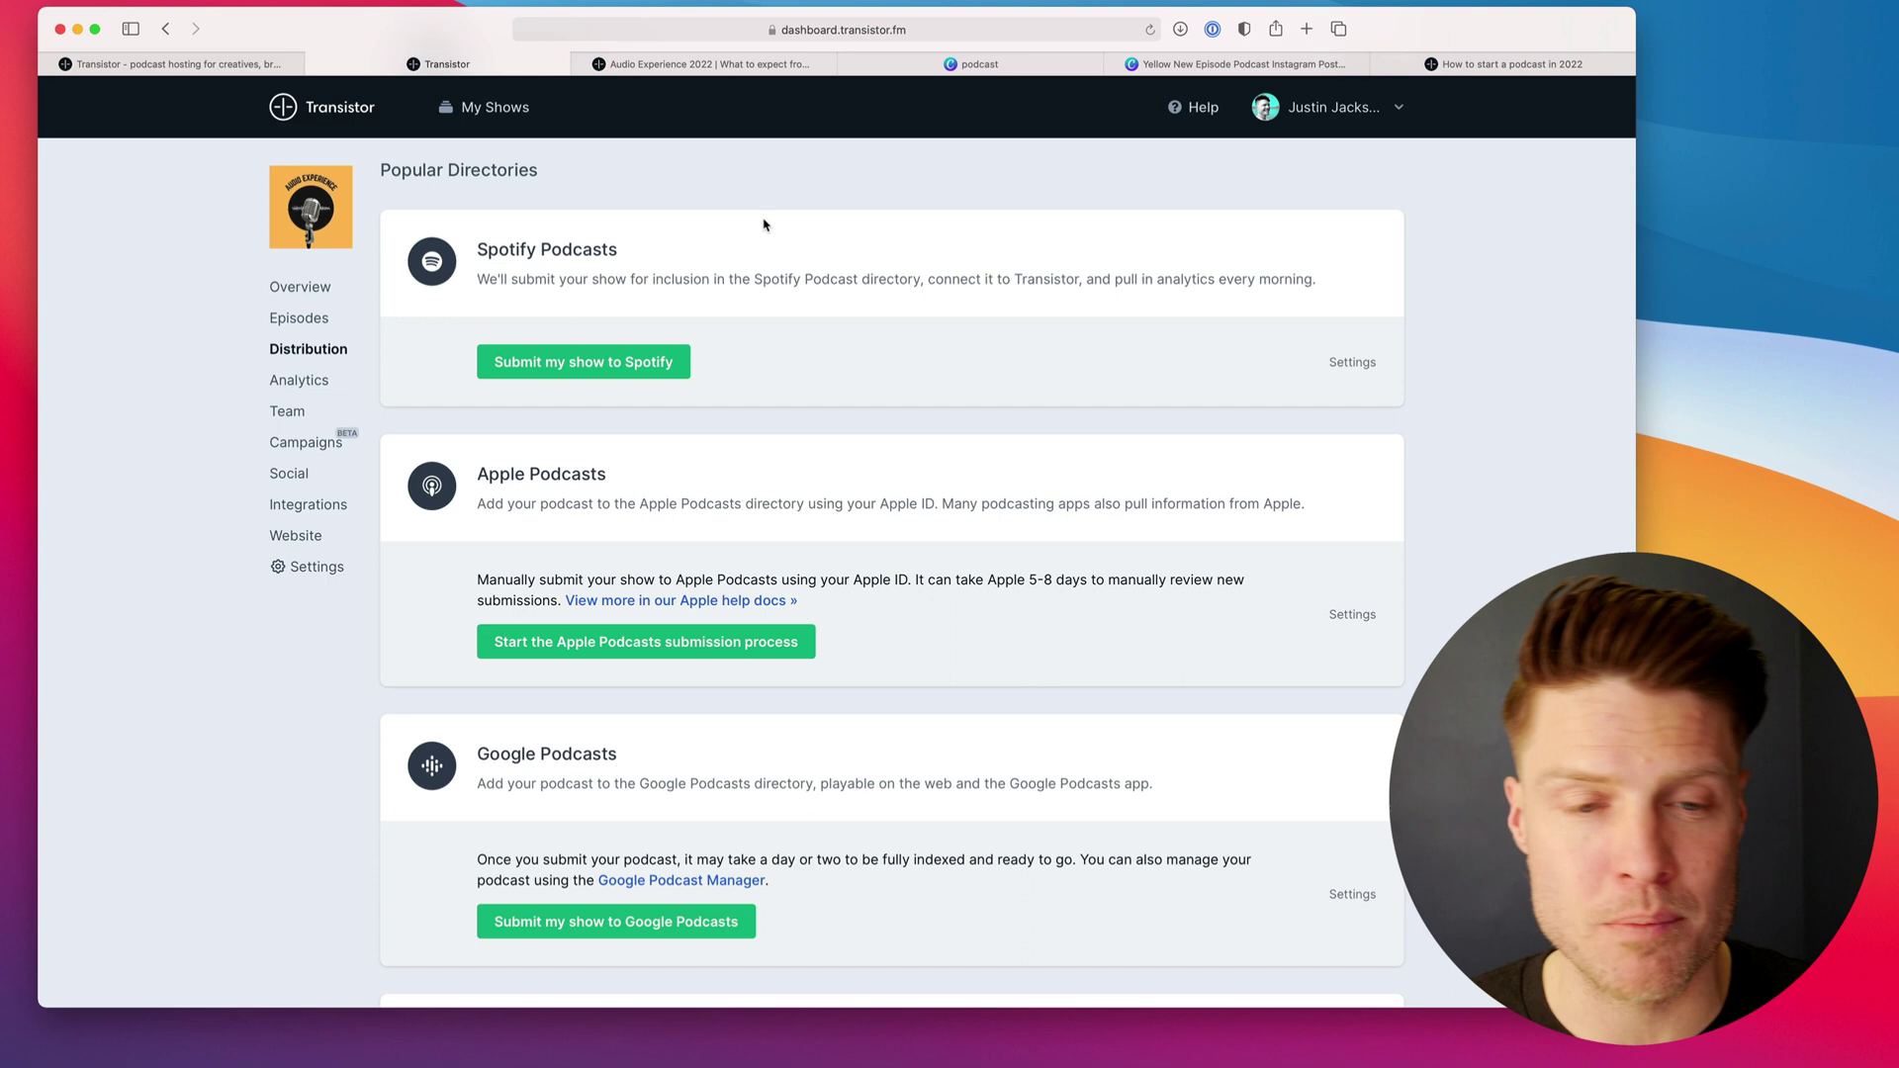
pyautogui.click(542, 366)
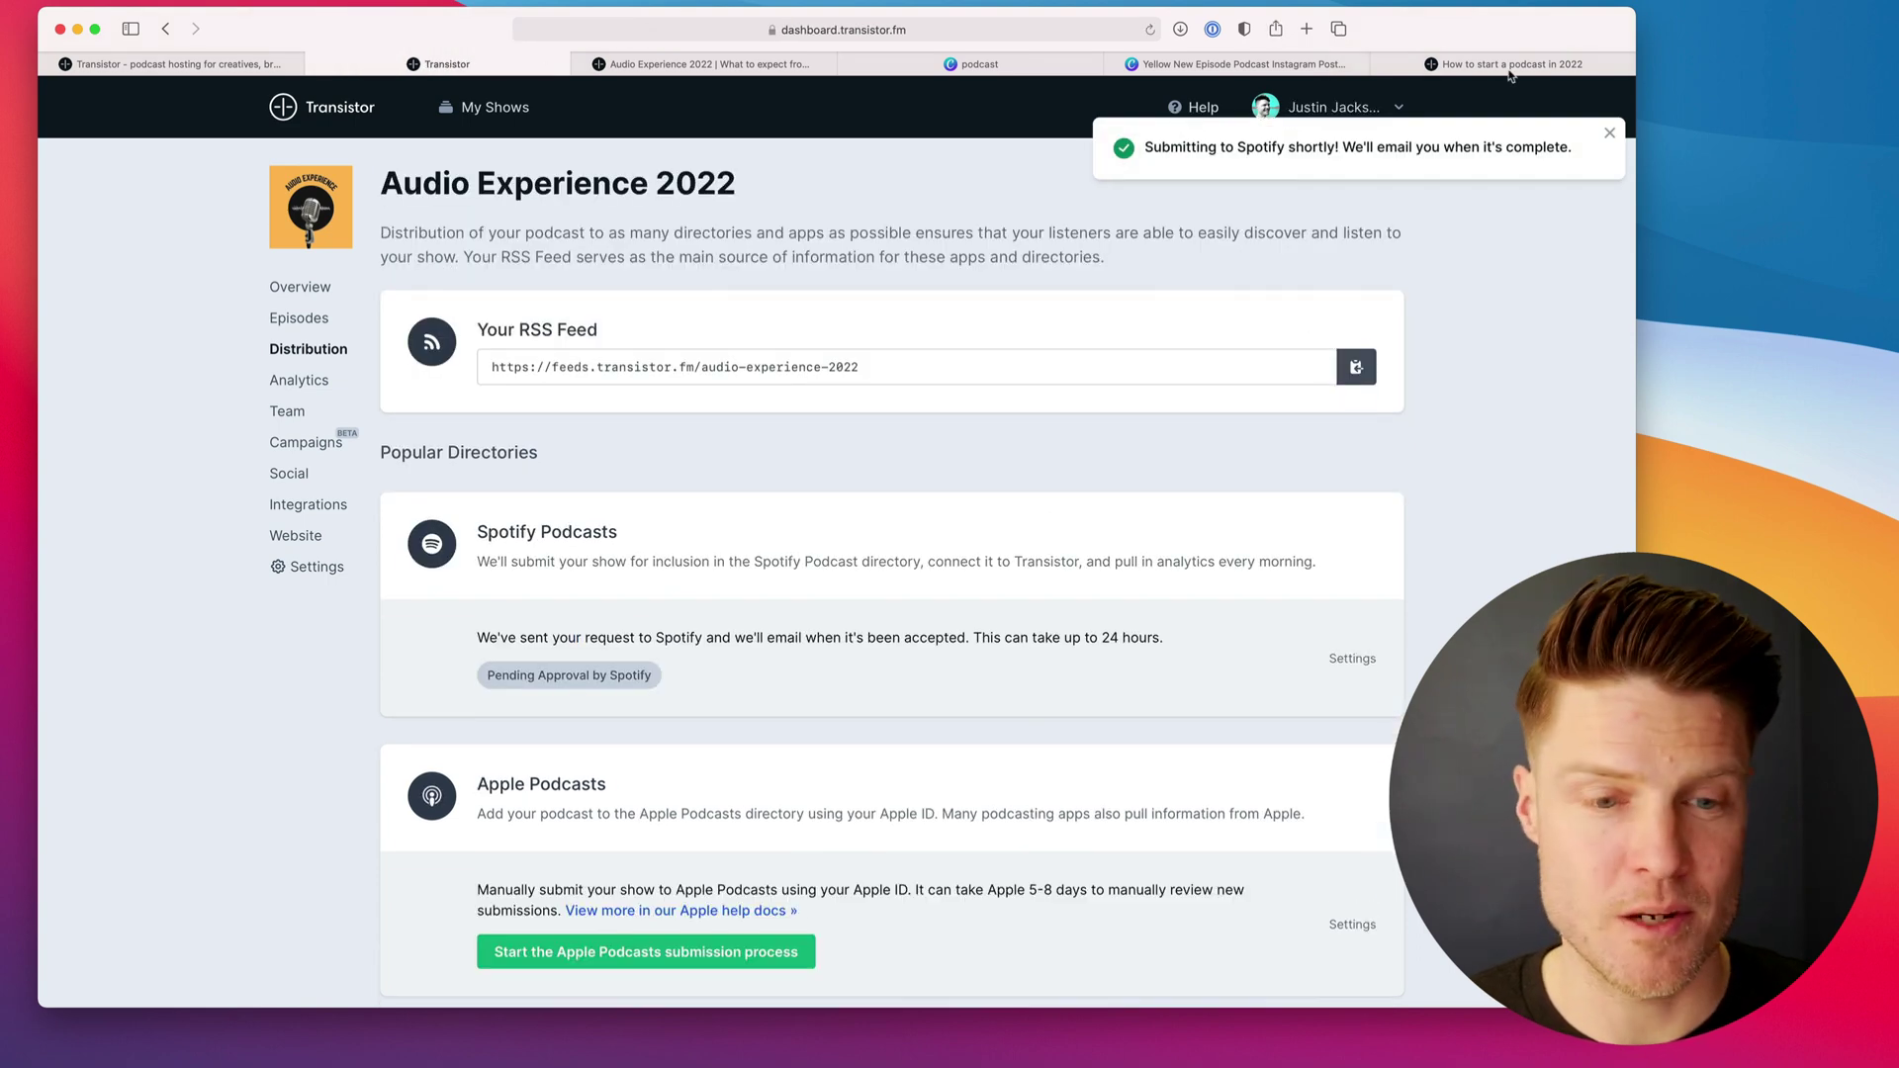
pyautogui.scroll(-8, 1006, 587)
pyautogui.scroll(3, 1009, 584)
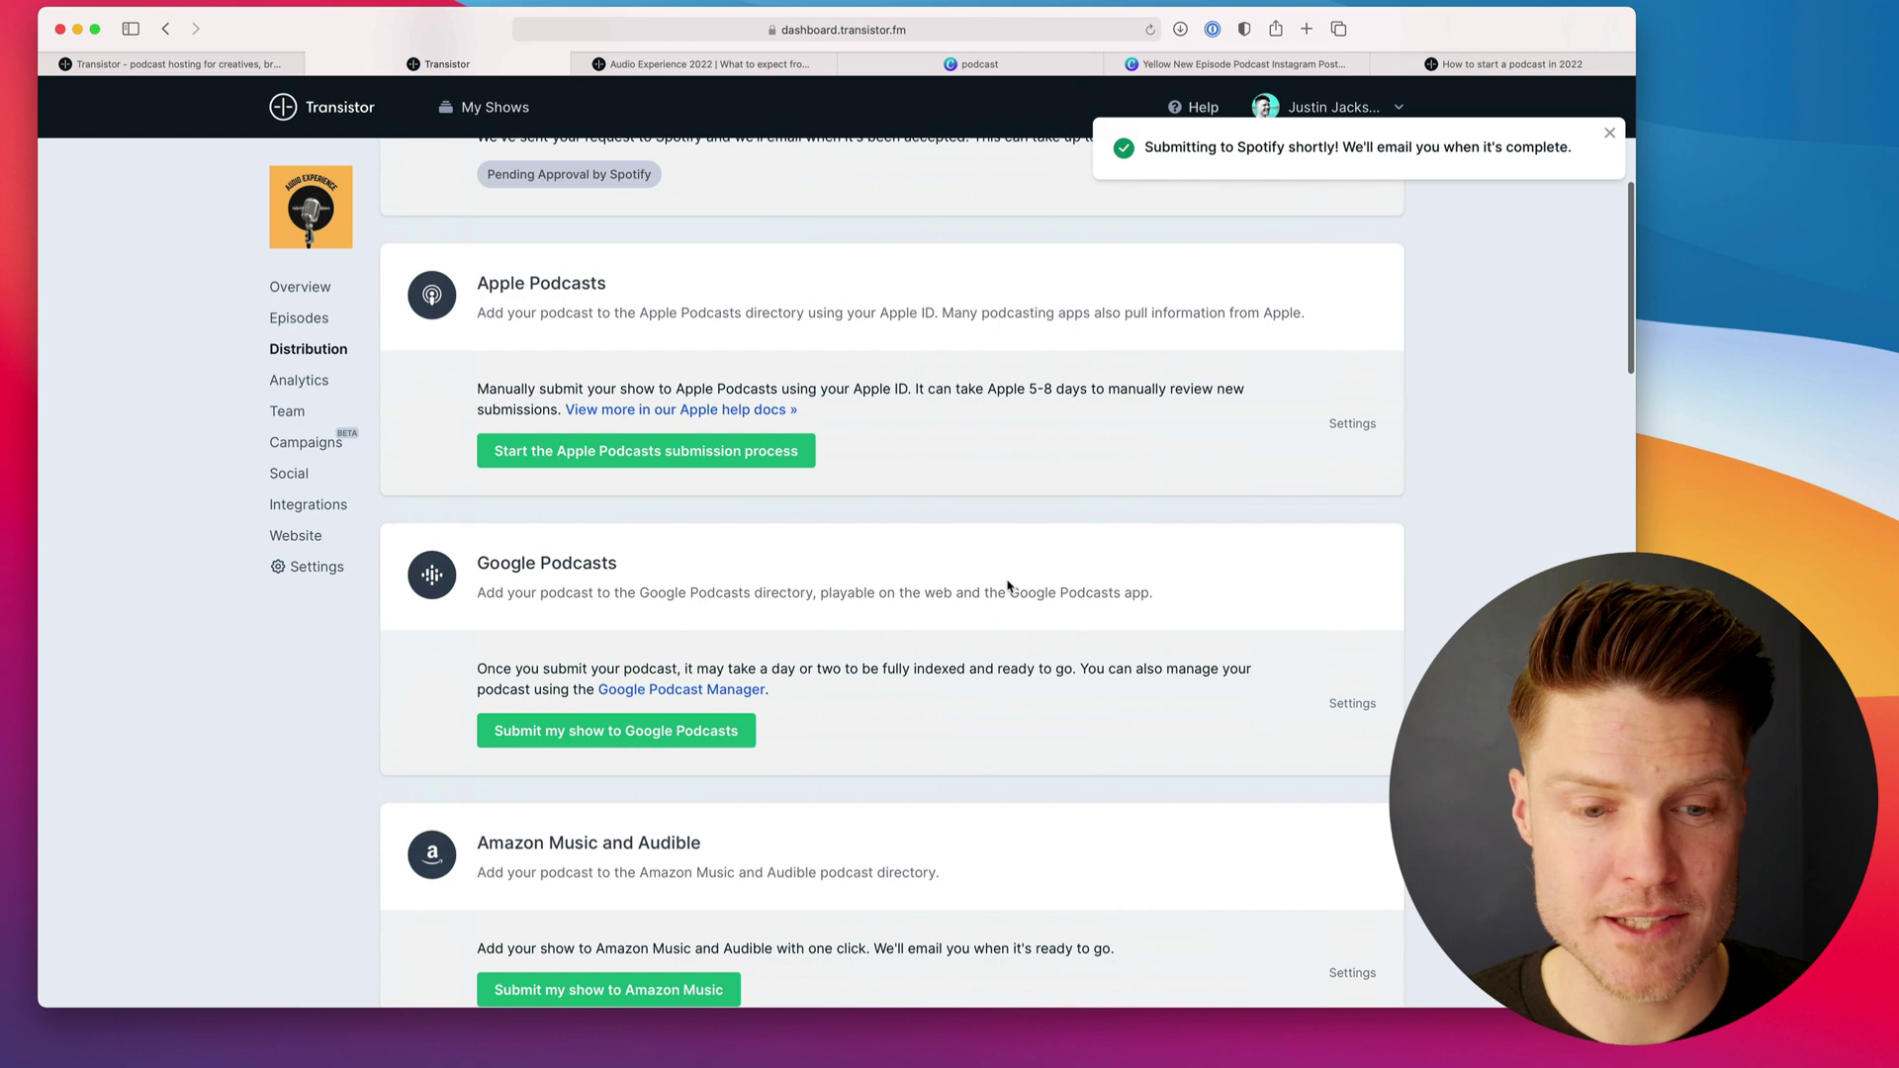
pyautogui.click(653, 731)
# - Submit the show to Amazon Music, Podcast Addict, The Podcast Index and Listen Notes
pyautogui.scroll(-5, 1047, 717)
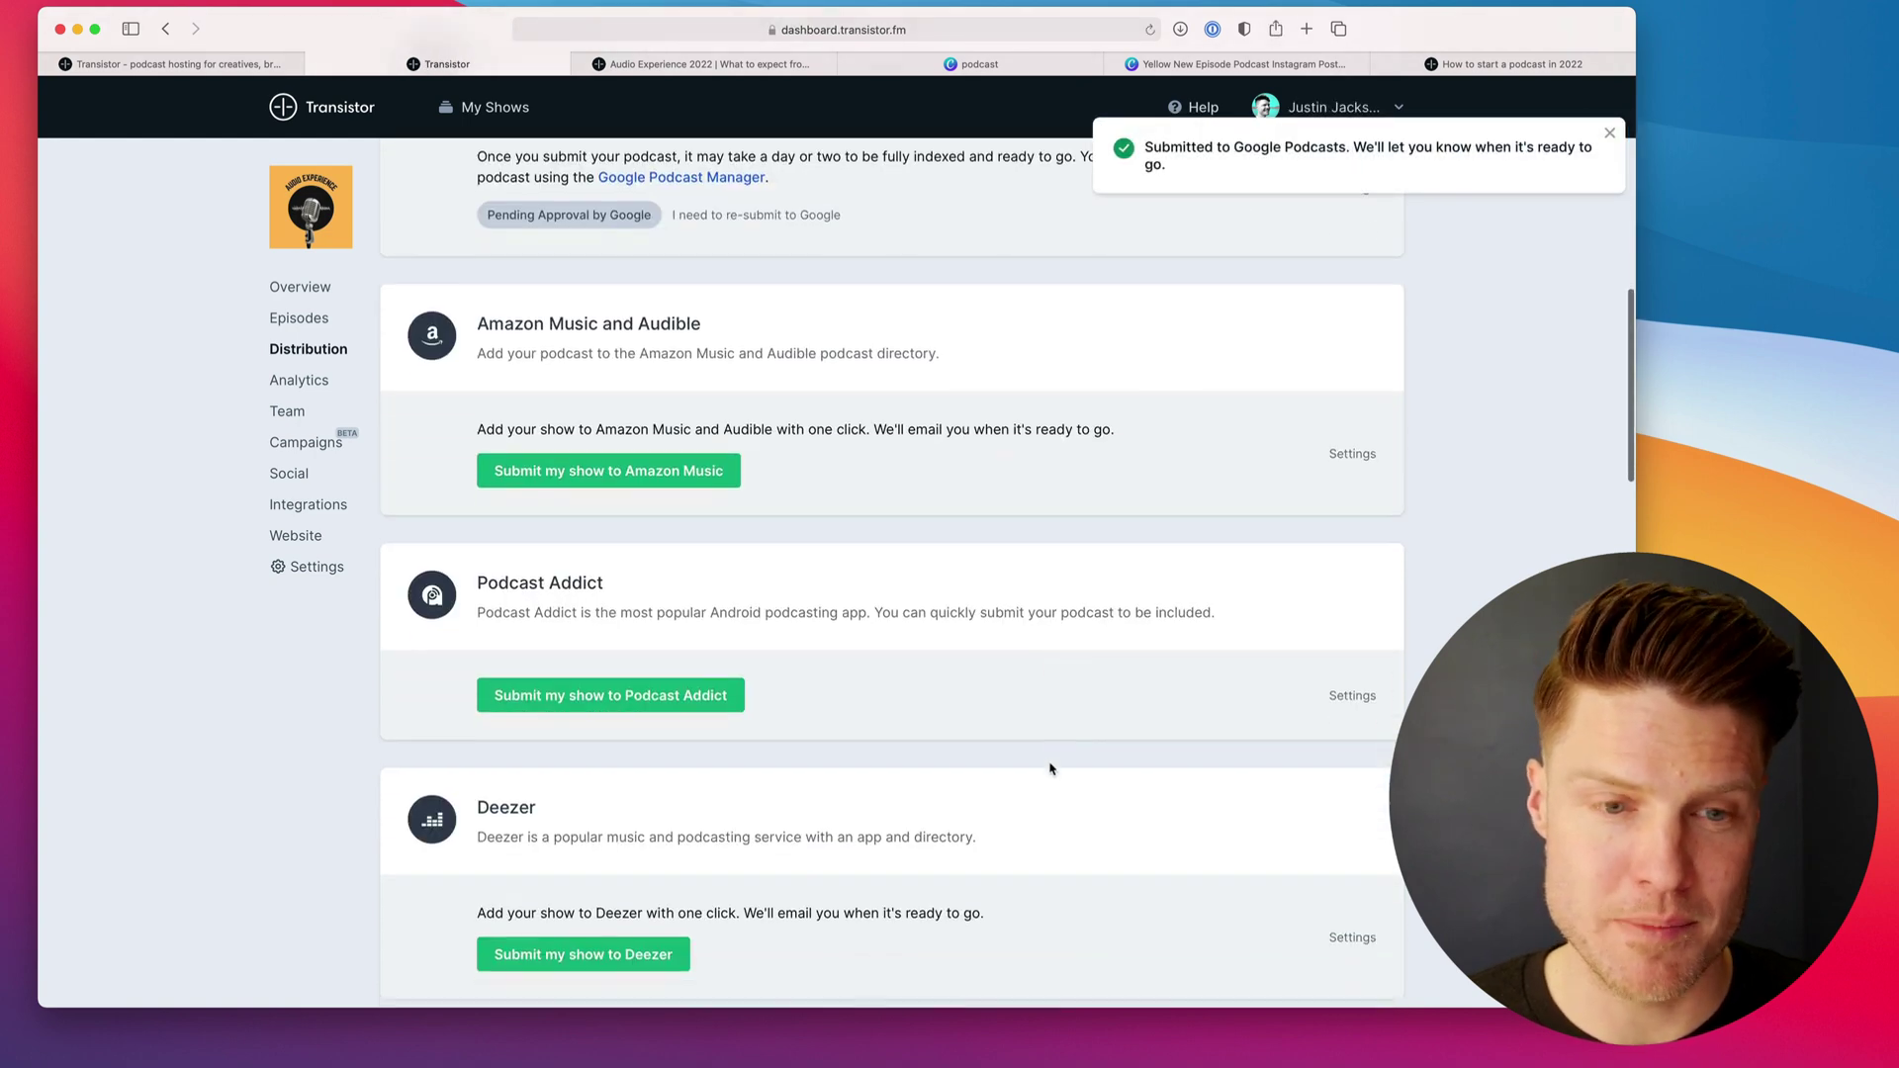
pyautogui.click(647, 480)
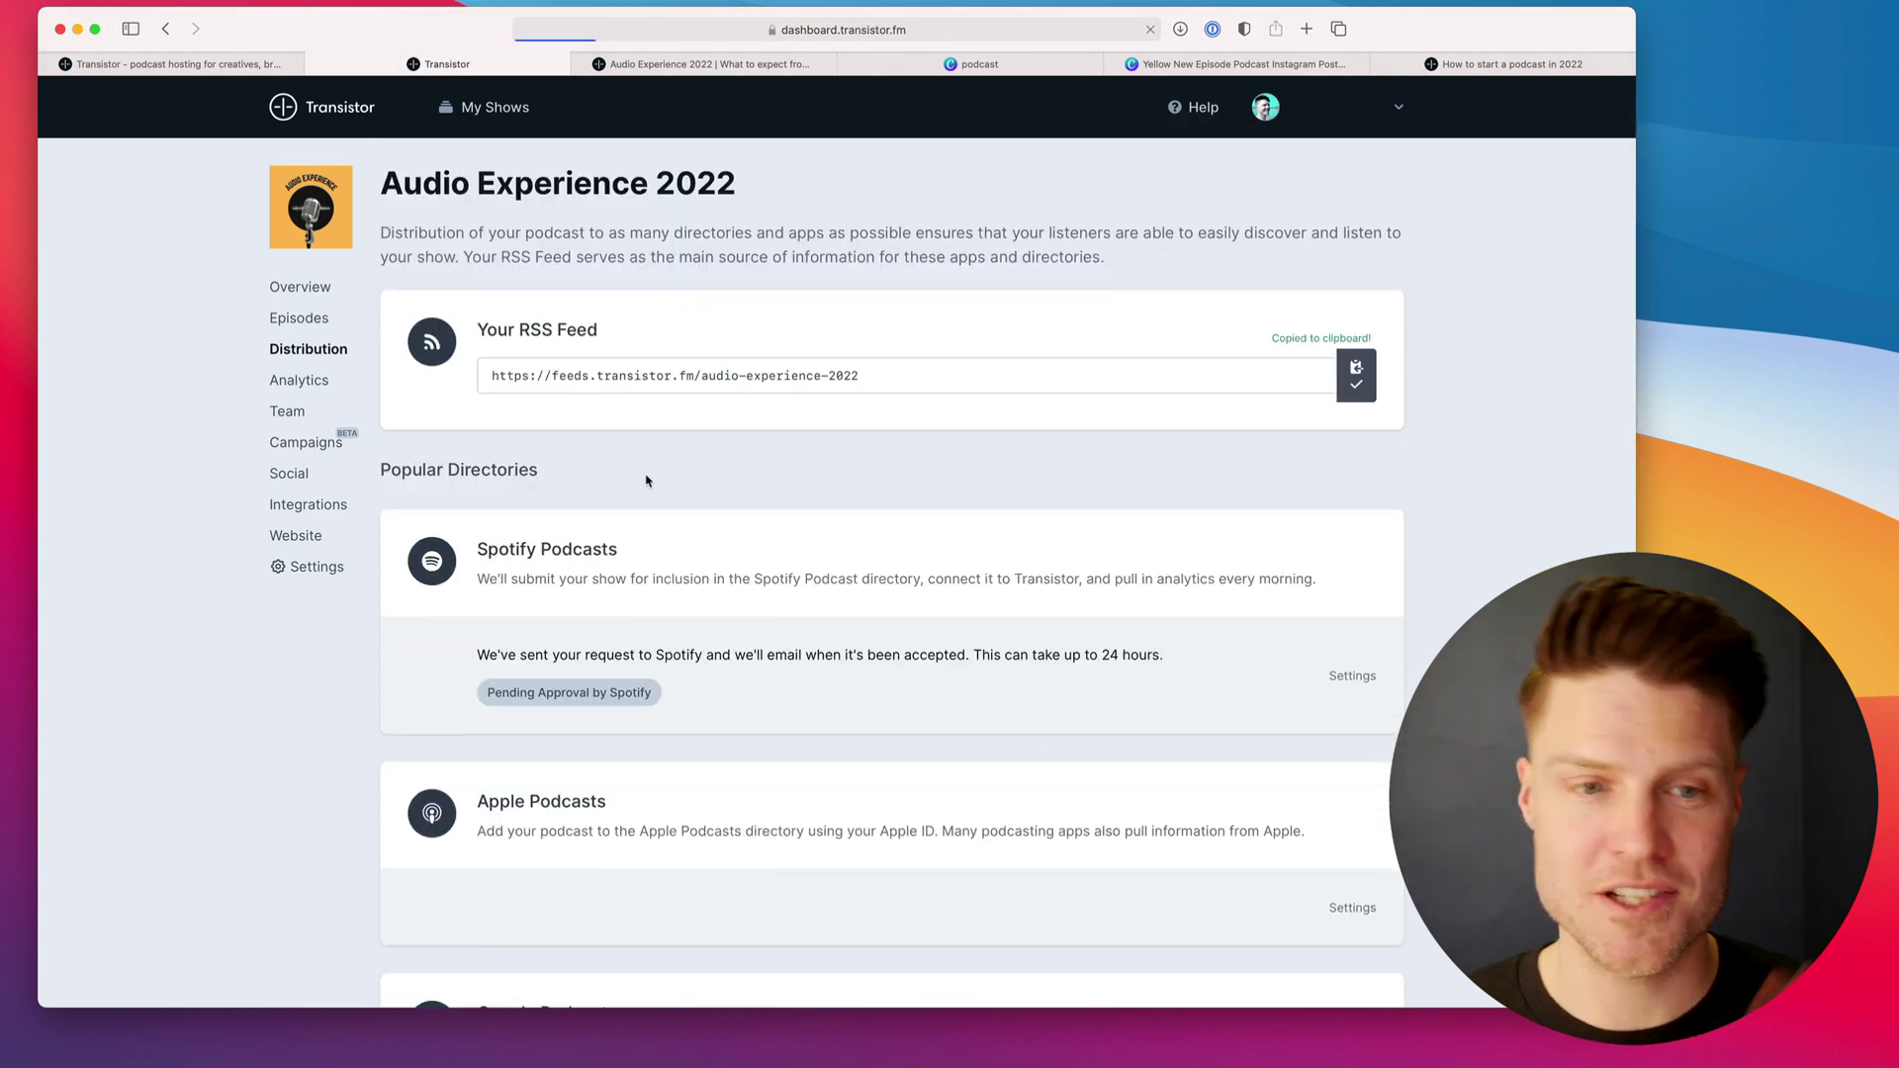
pyautogui.scroll(-10, 638, 475)
pyautogui.click(645, 473)
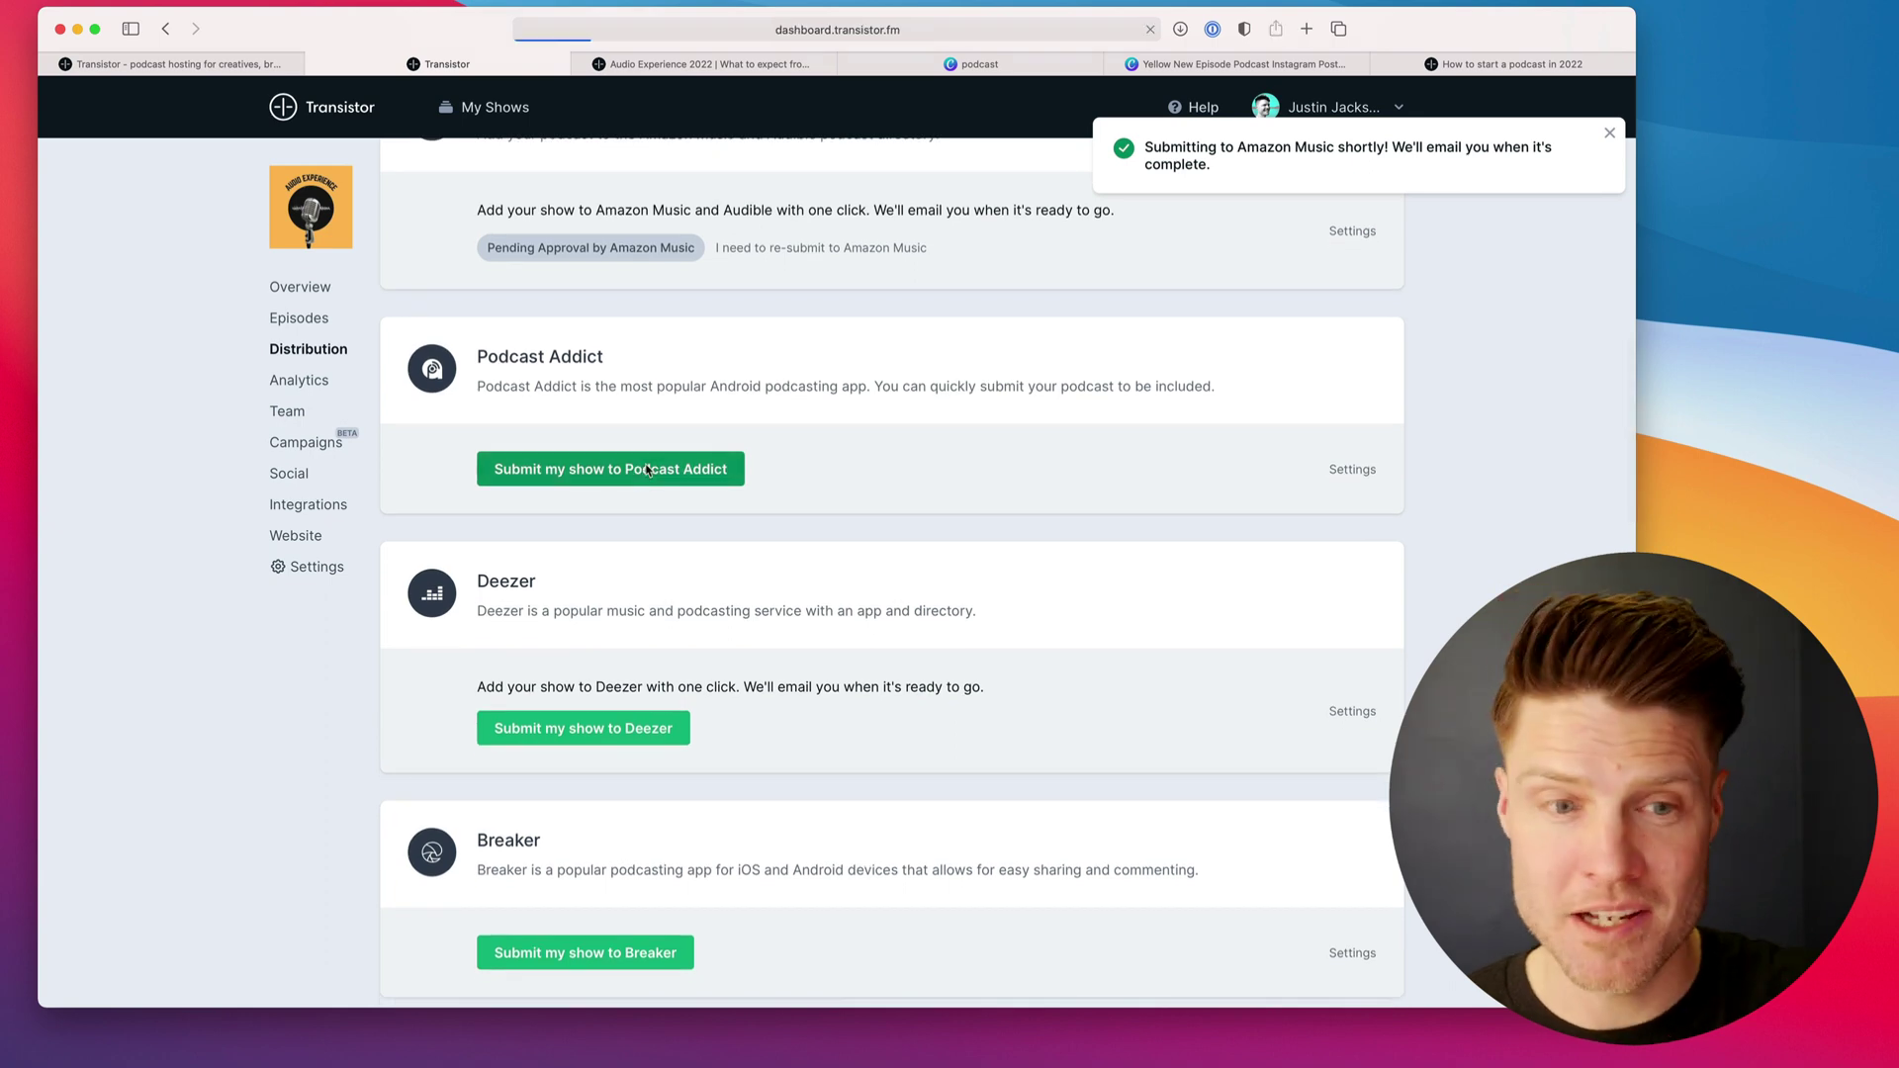
pyautogui.scroll(-12, 647, 471)
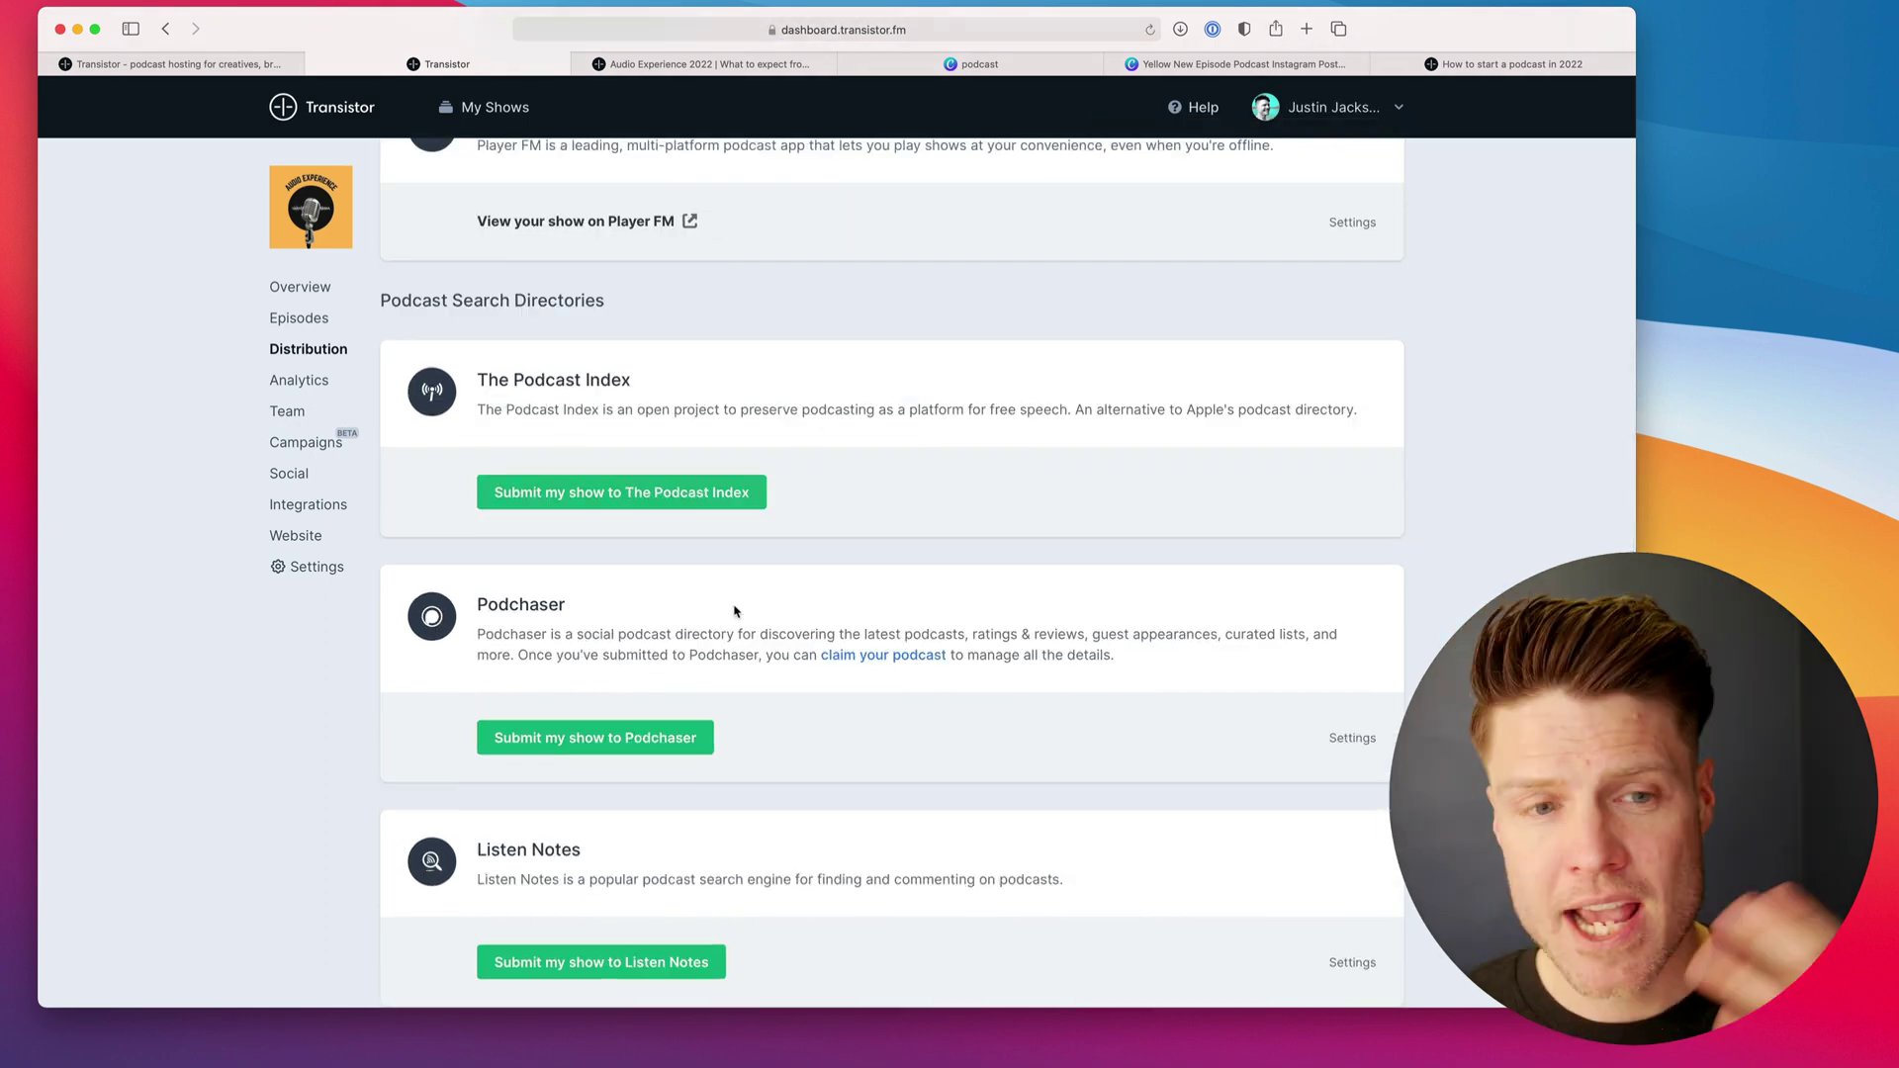
pyautogui.click(569, 493)
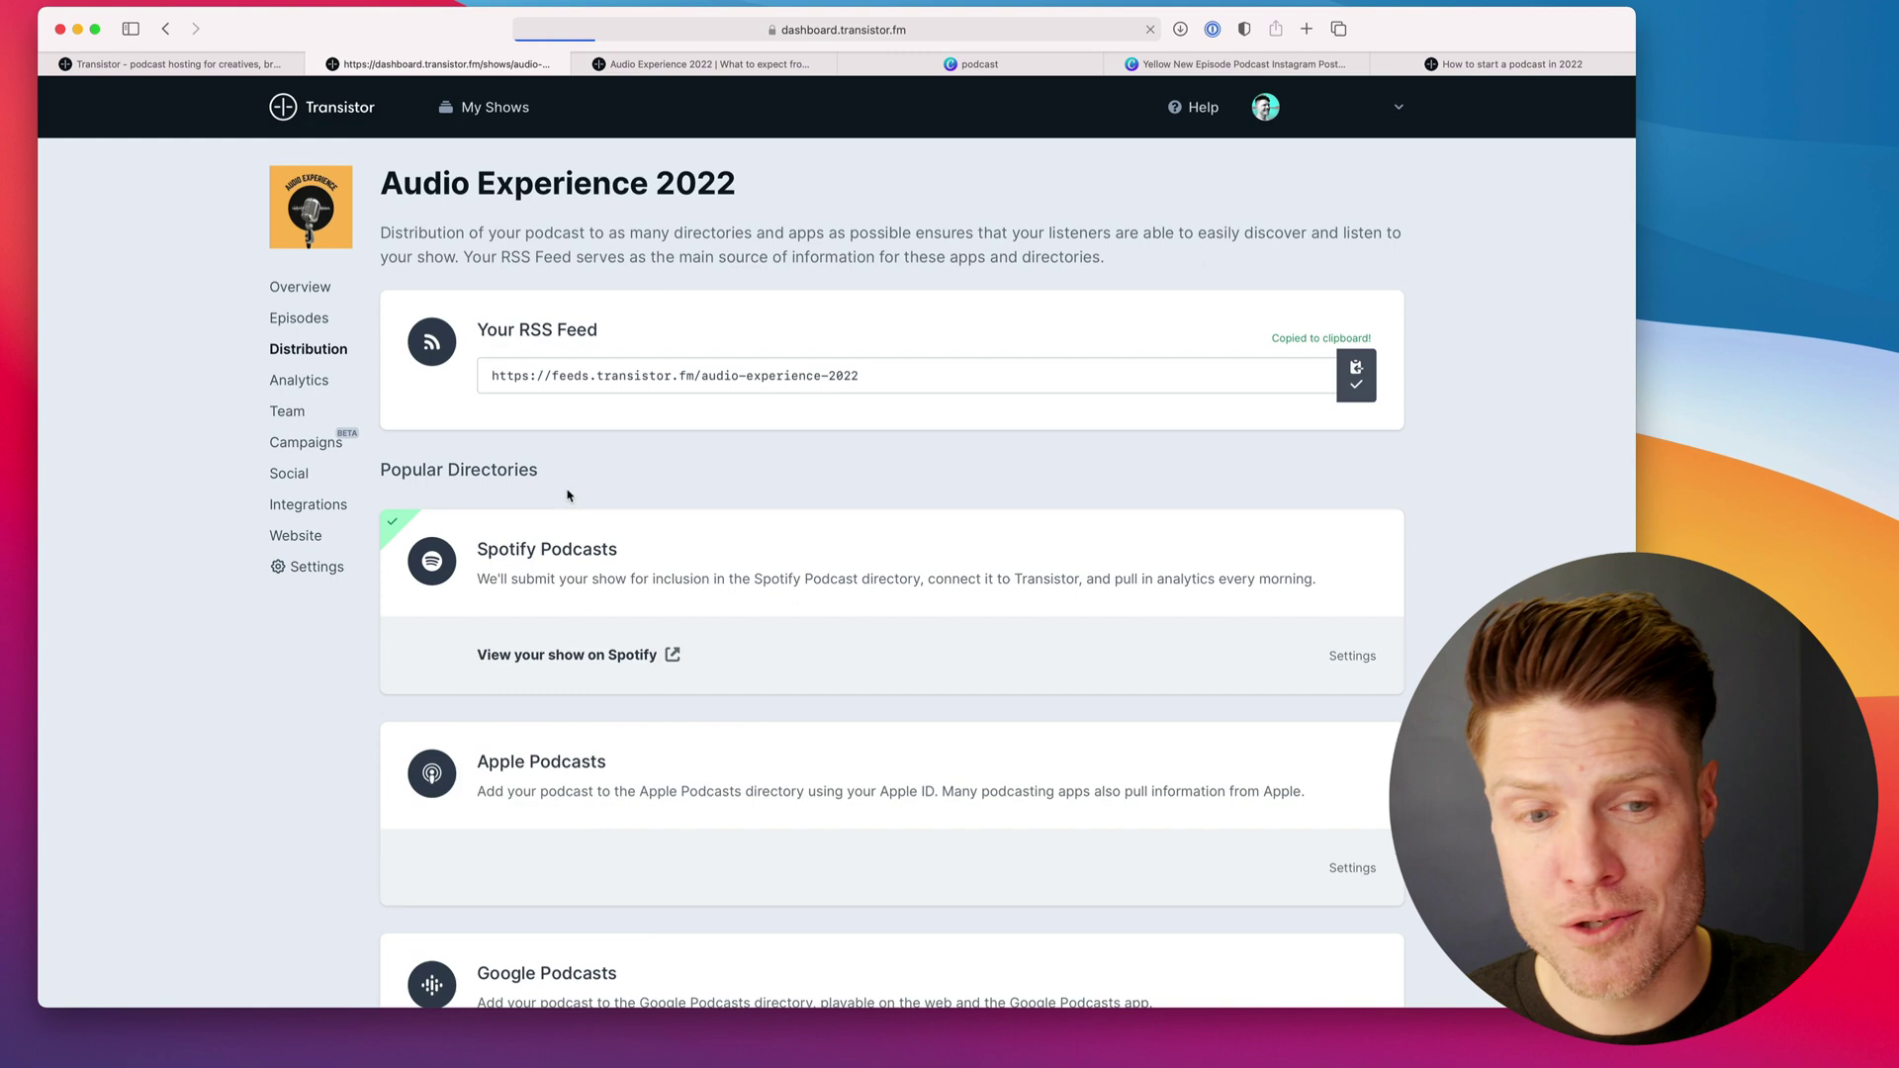
pyautogui.scroll(-12, 623, 494)
pyautogui.click(692, 673)
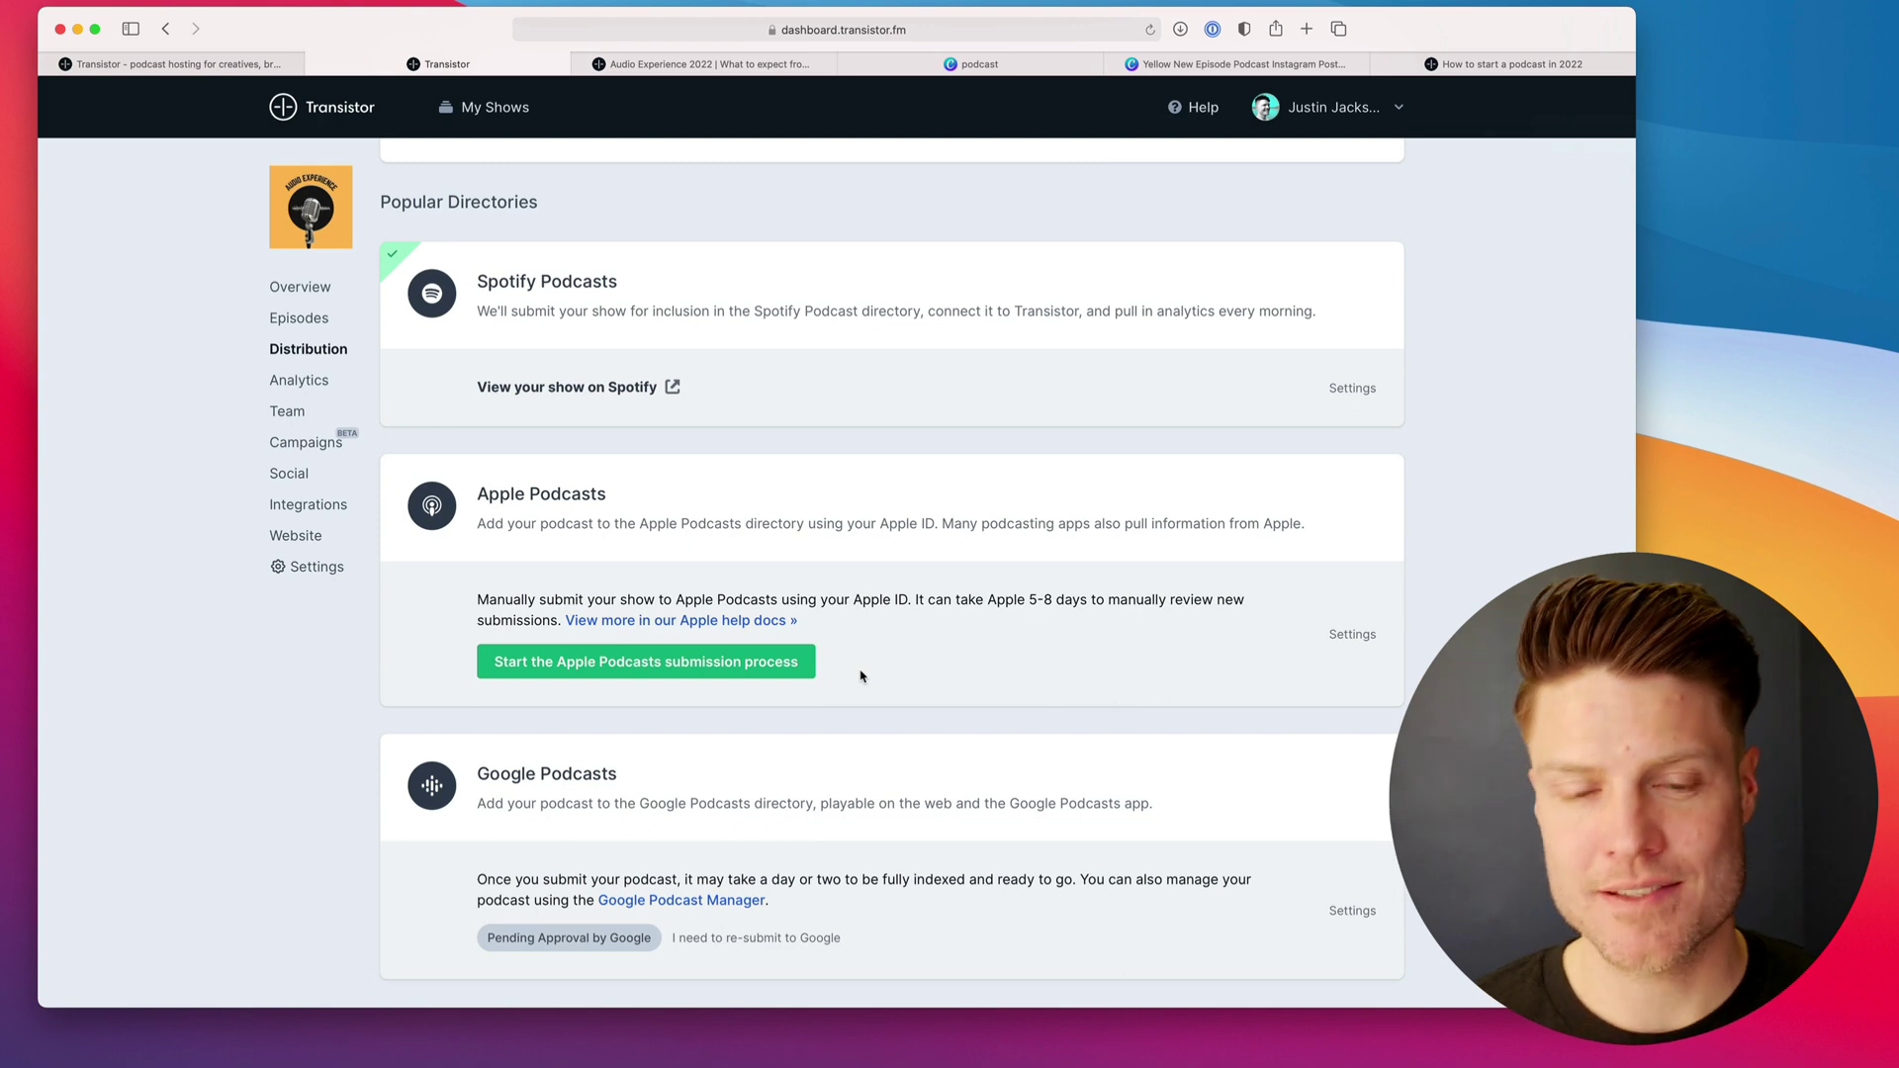
# - Start the Apple Podcasts submission and continue on to the Apple Podcasts Connect sign-in
pyautogui.click(693, 652)
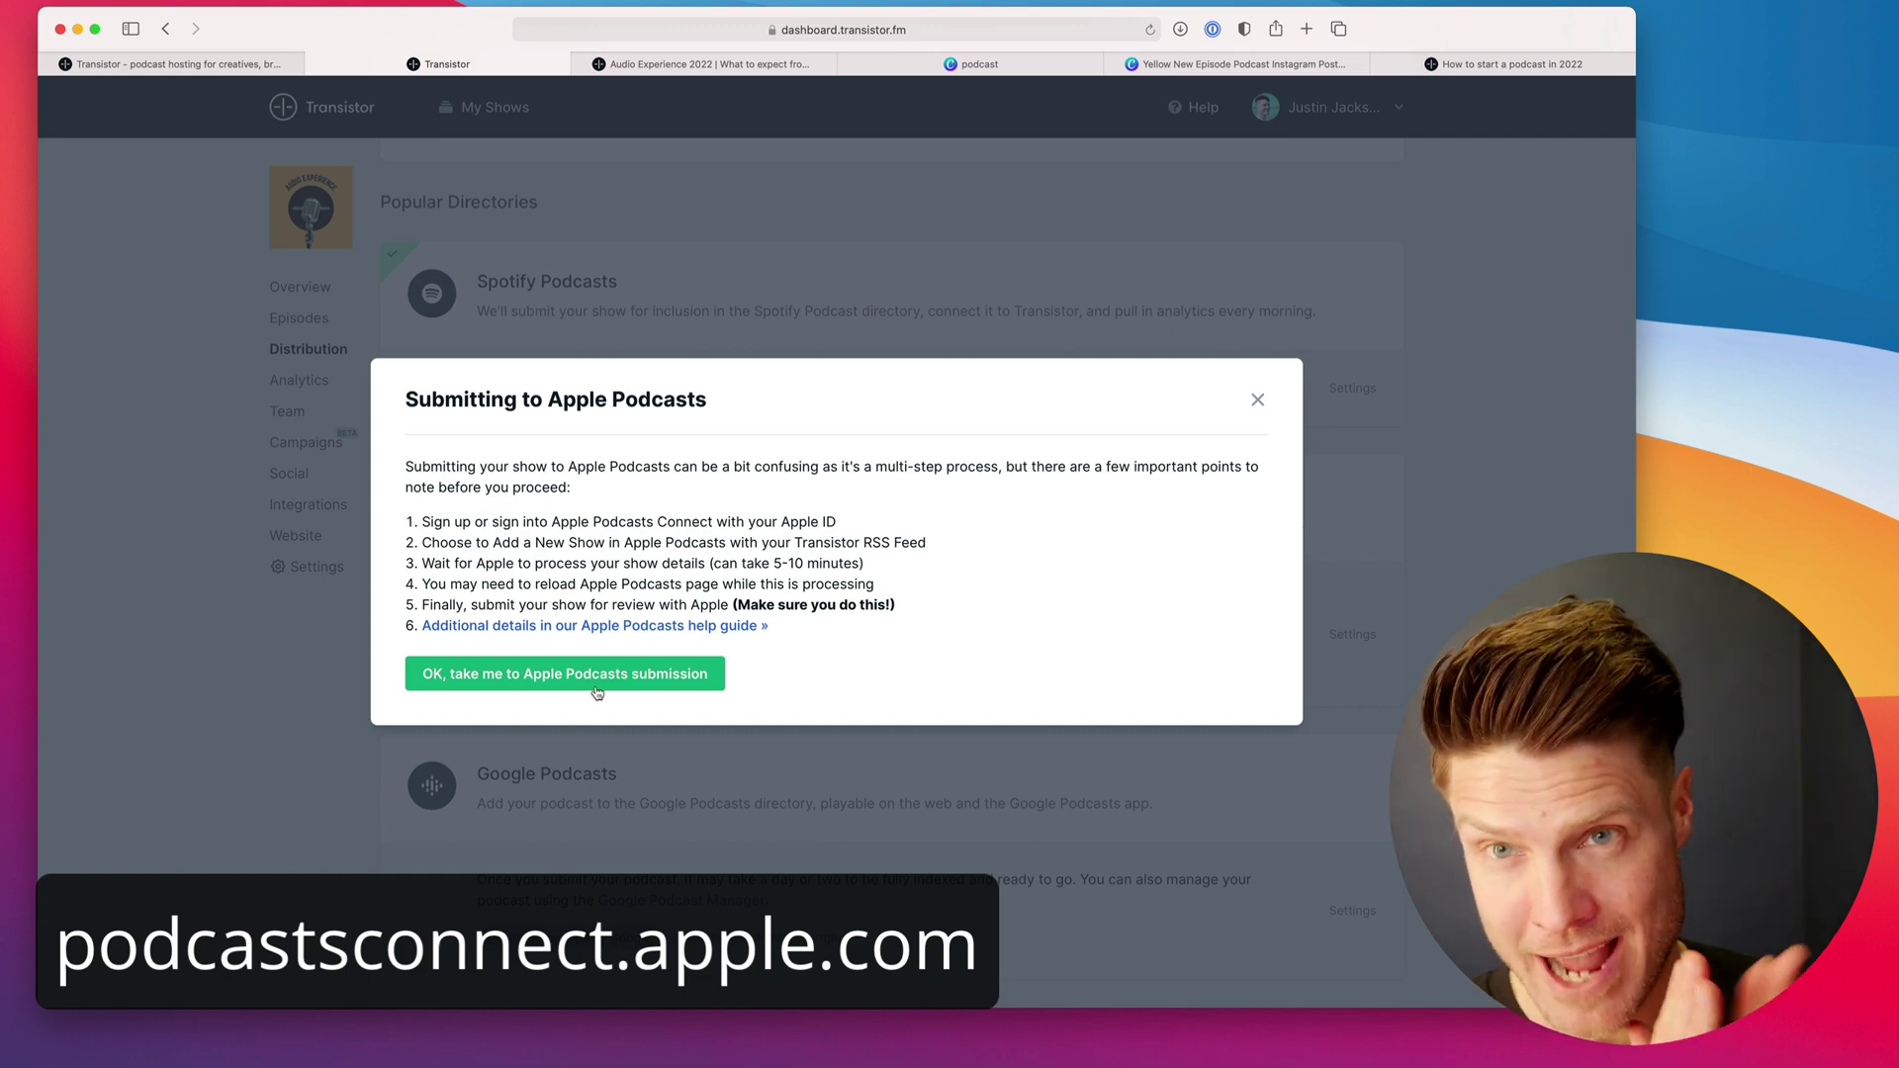
pyautogui.click(598, 684)
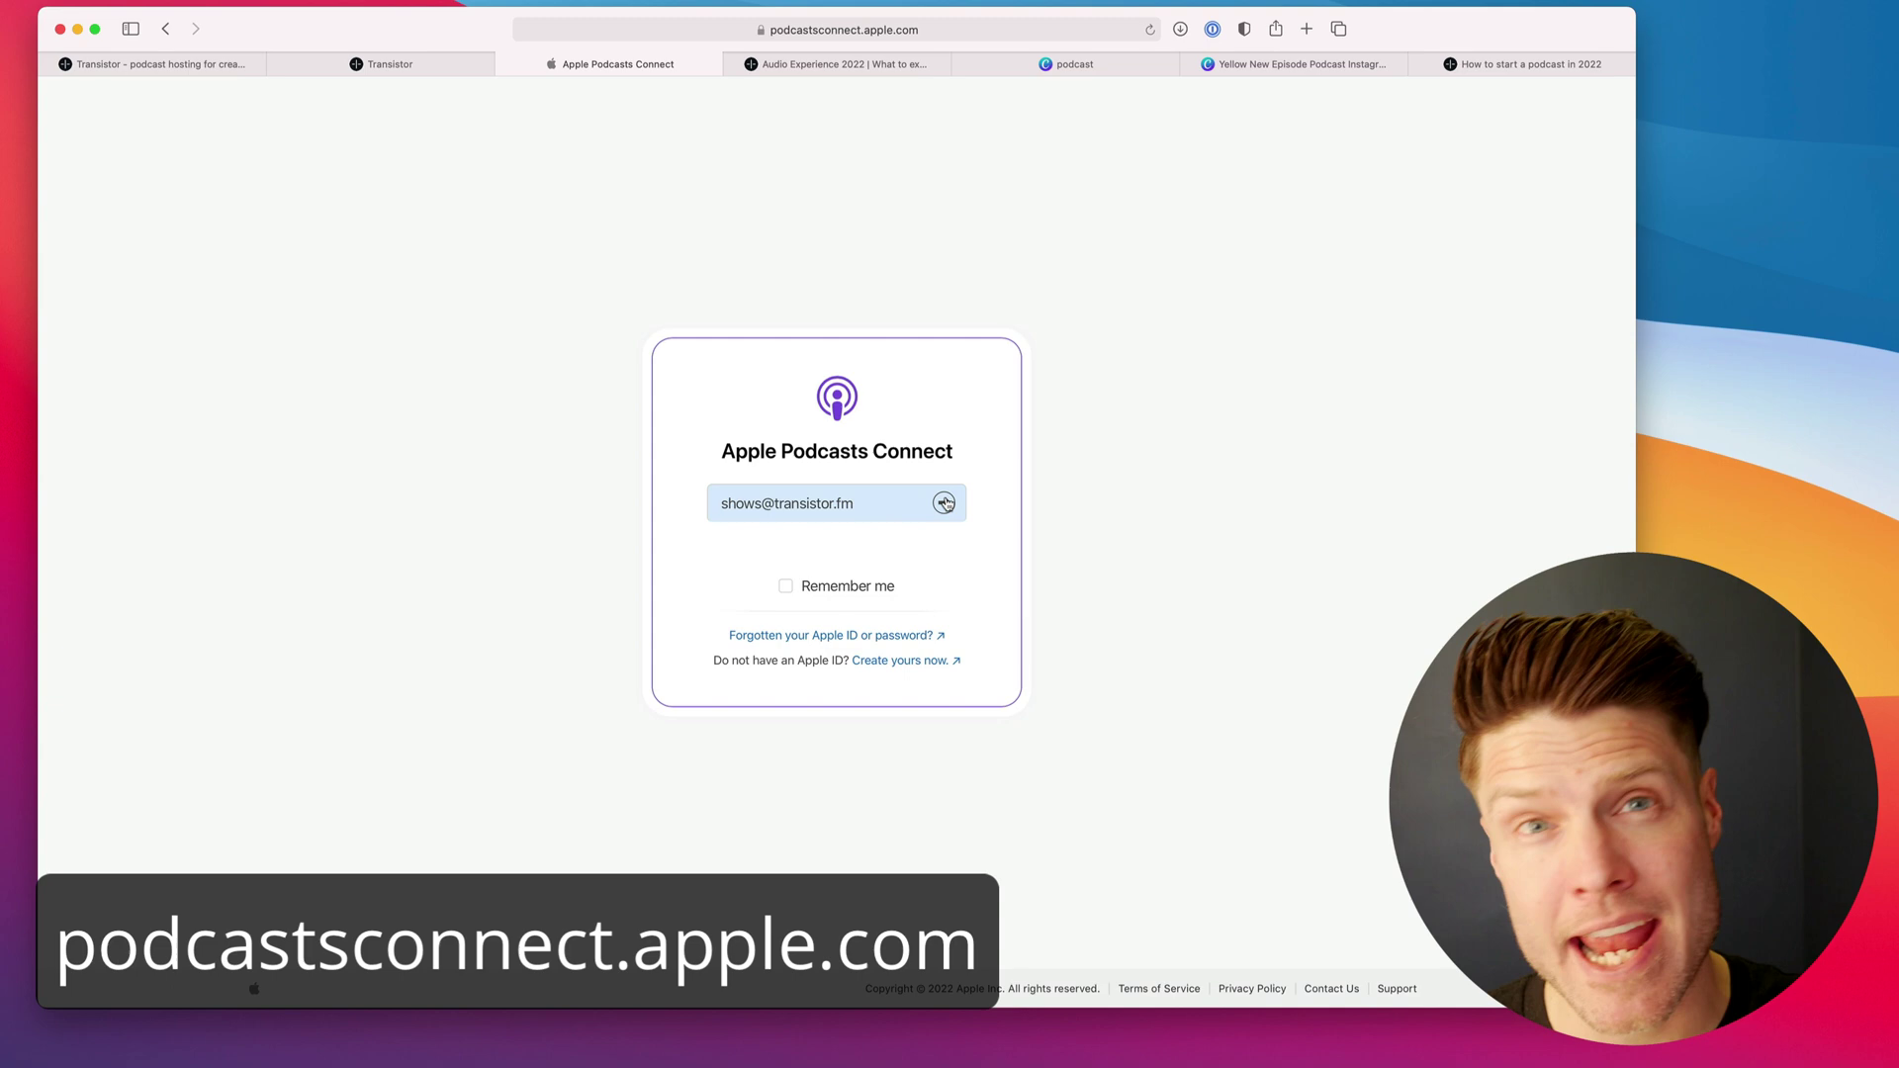
# - Sign in with the Apple ID and password, then start a New Show added via RSS feed
pyautogui.click(944, 503)
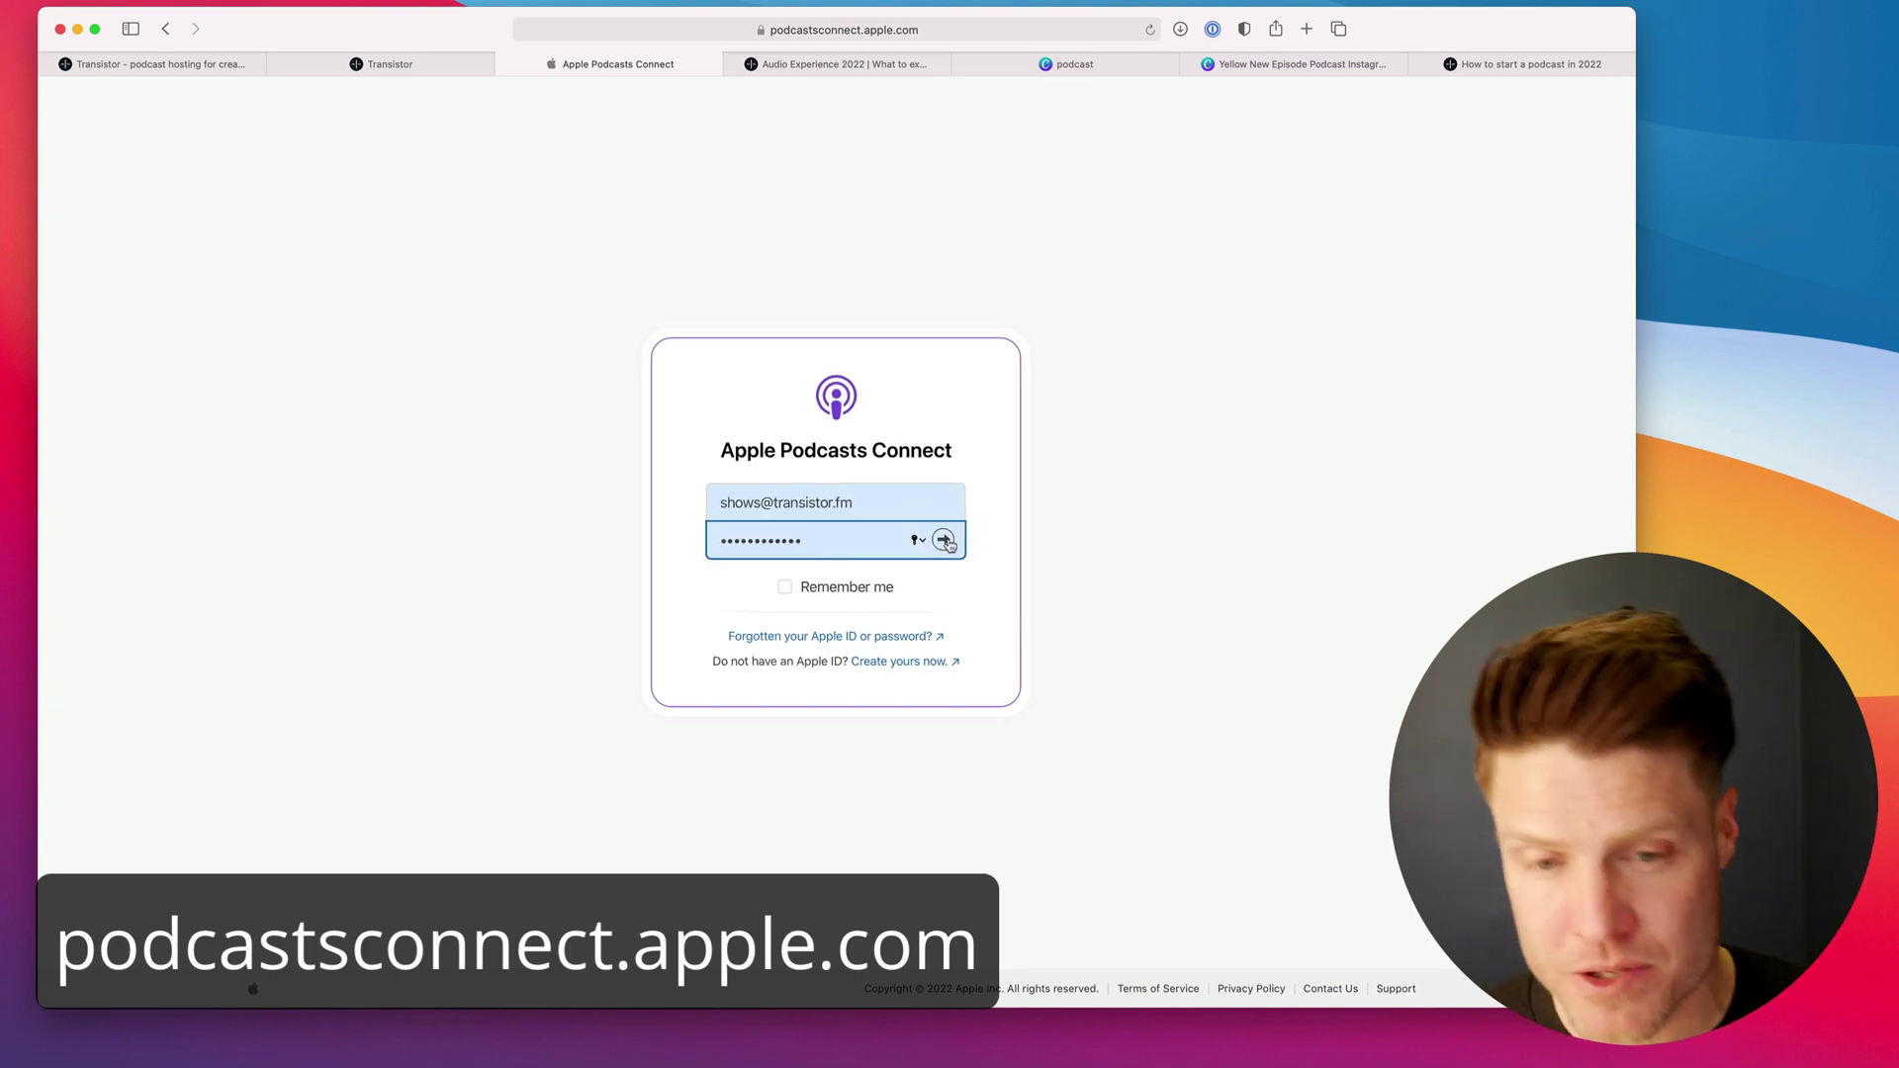
pyautogui.click(944, 541)
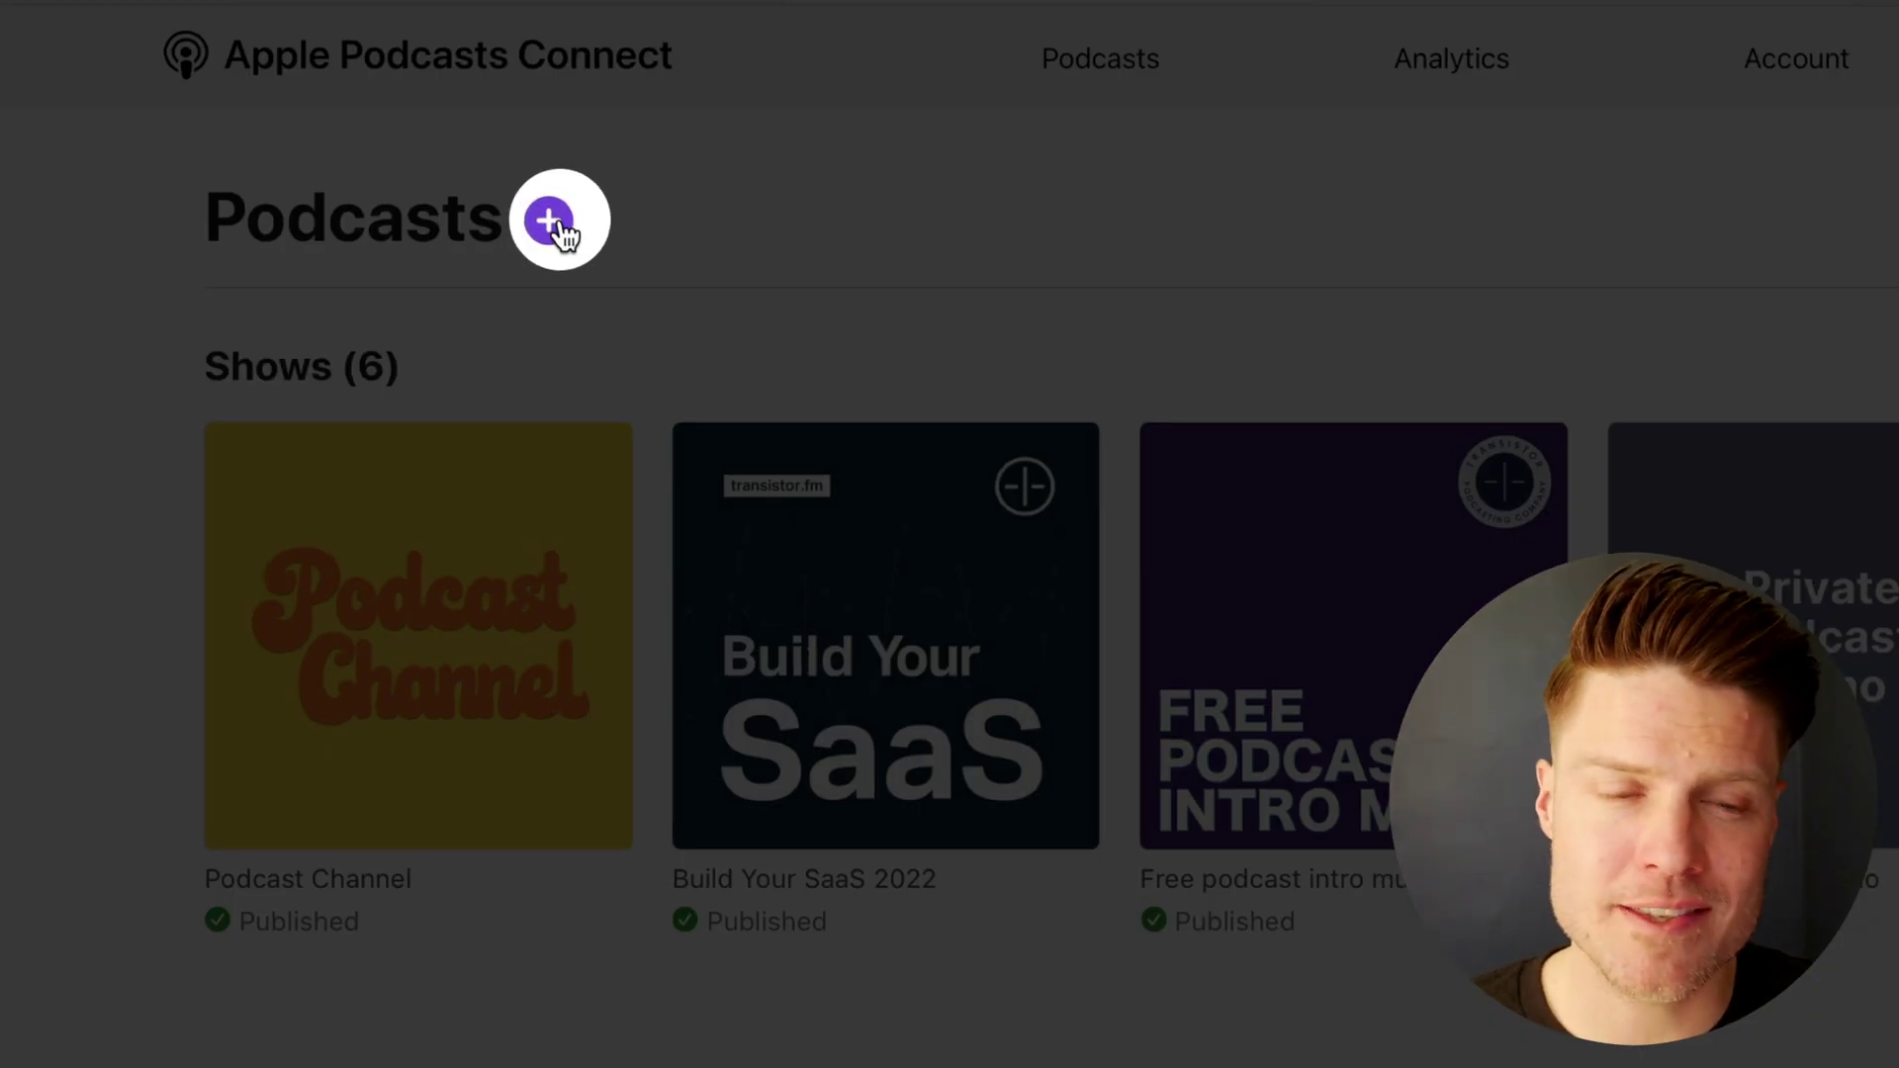
pyautogui.click(554, 223)
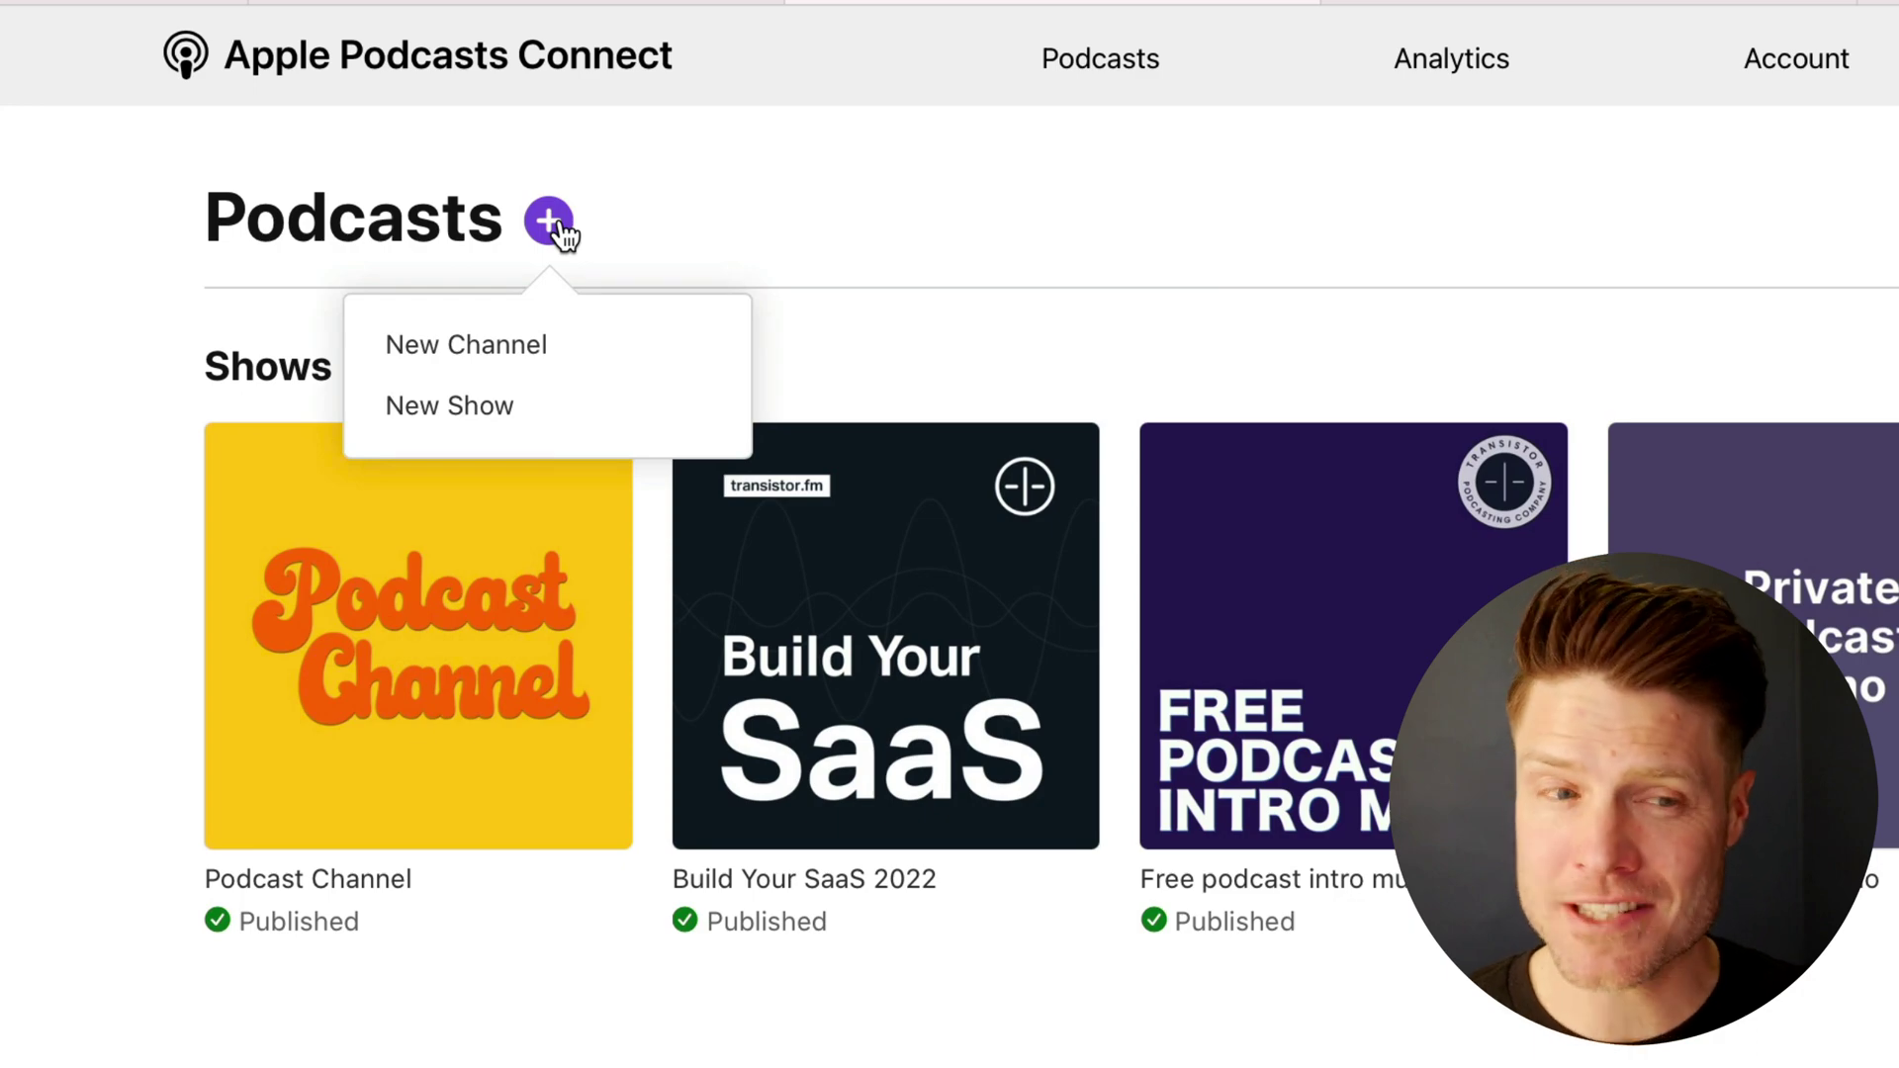
pyautogui.click(504, 407)
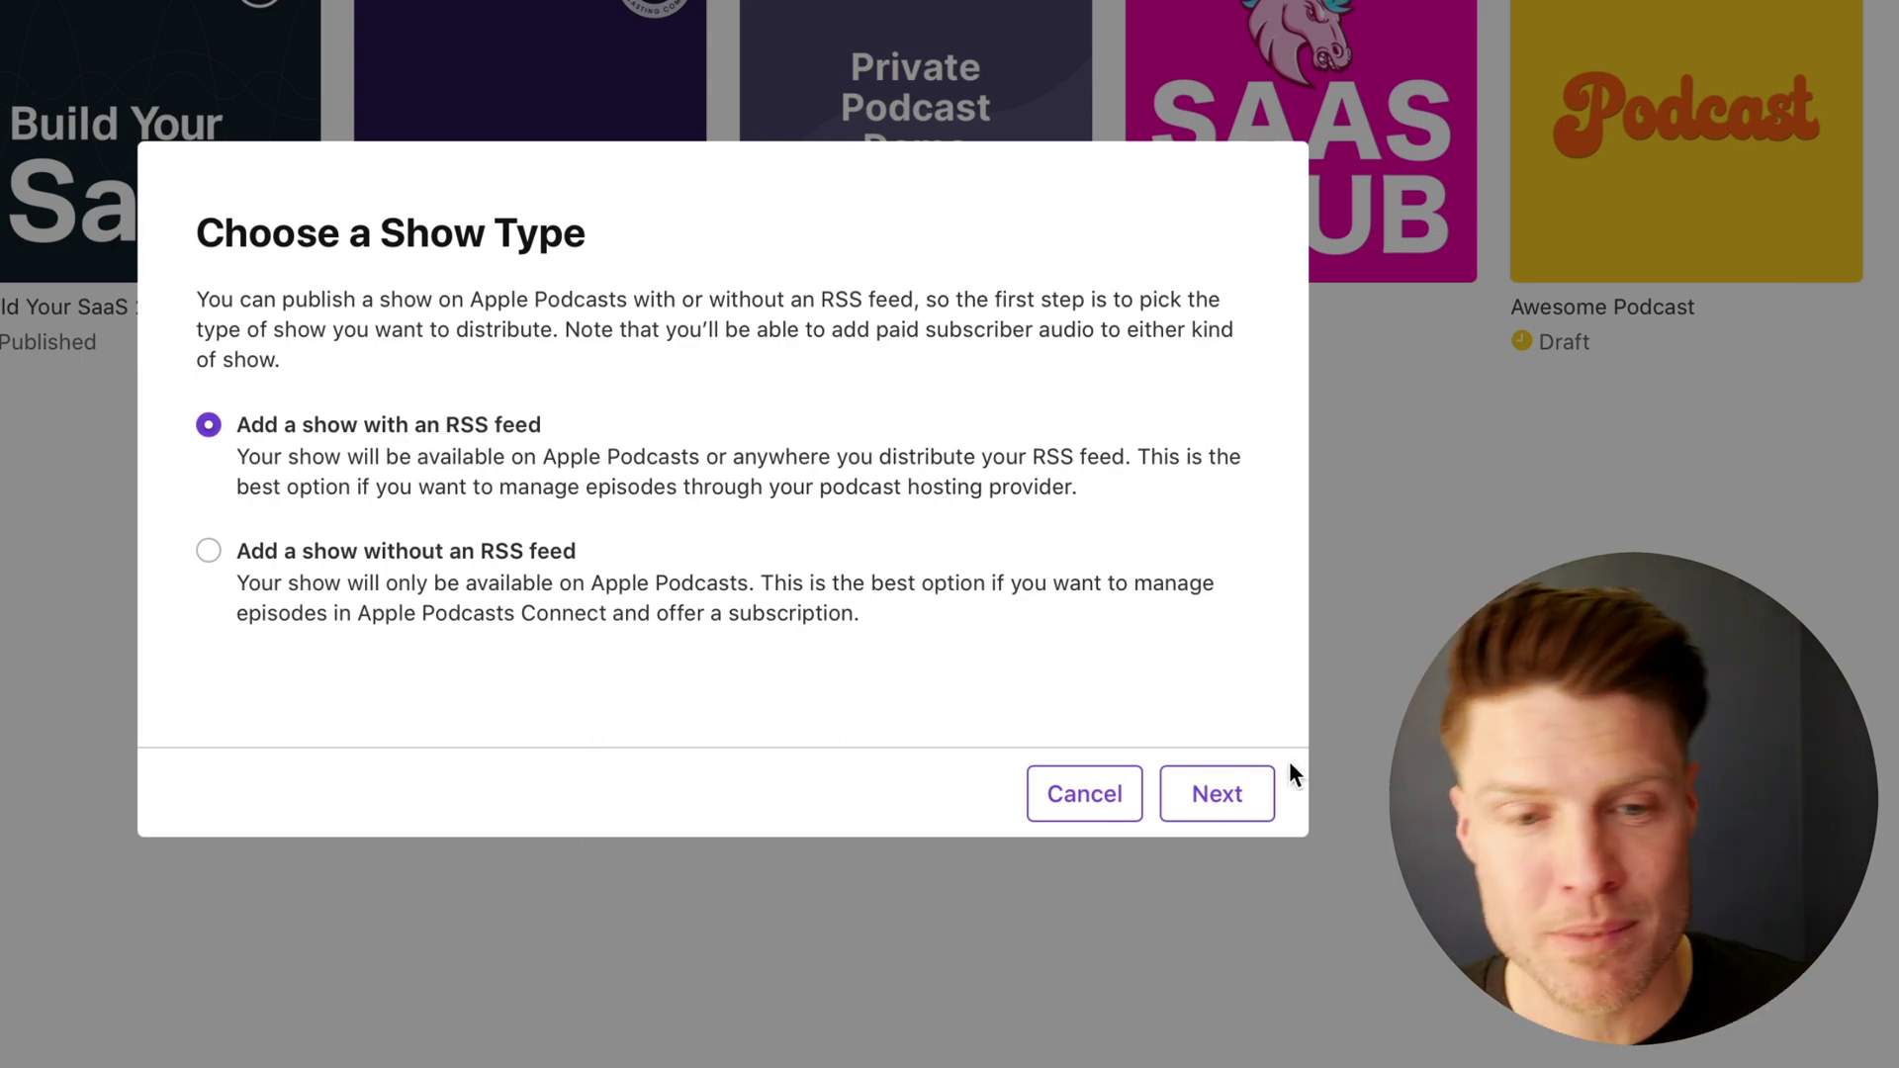
pyautogui.click(1254, 799)
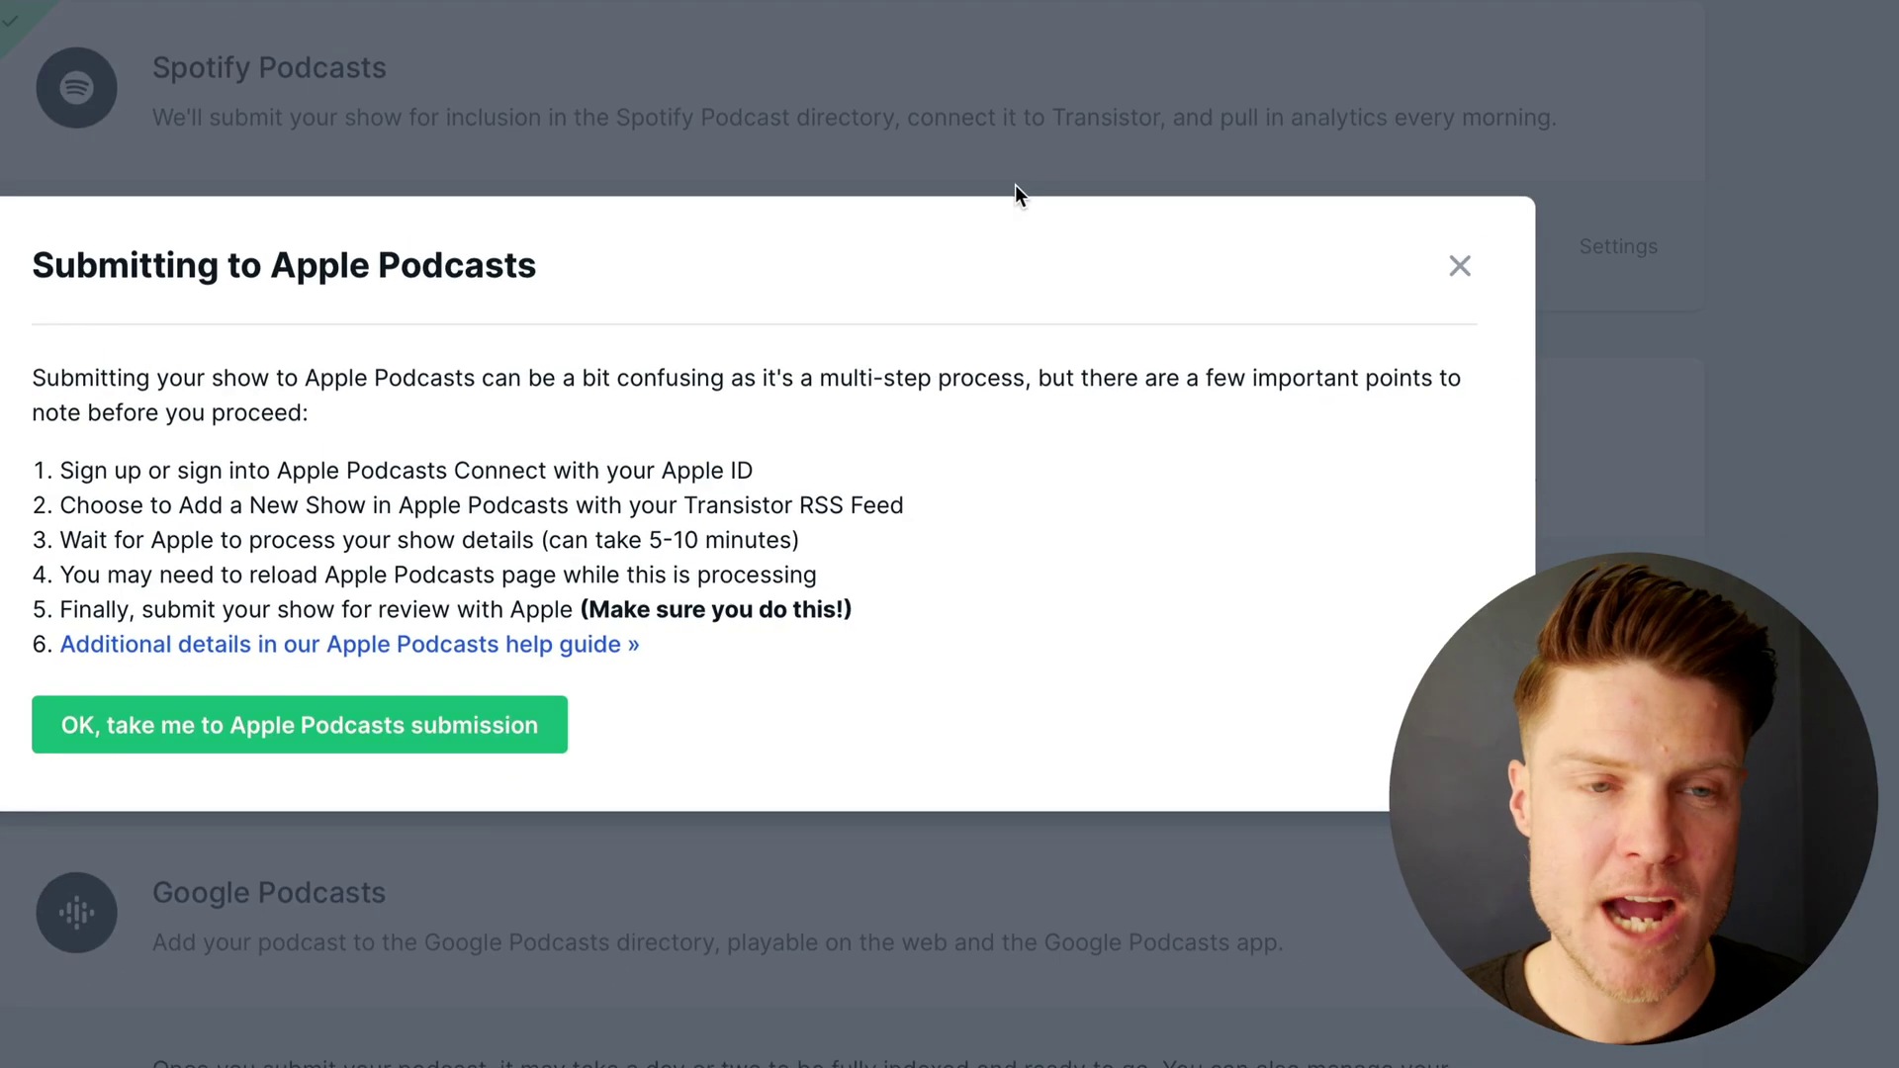
# - Copy the show's Transistor RSS feed URL, paste it into Apple's Add an RSS Feed field, and add it
pyautogui.click(1014, 183)
pyautogui.scroll(3, 712, 275)
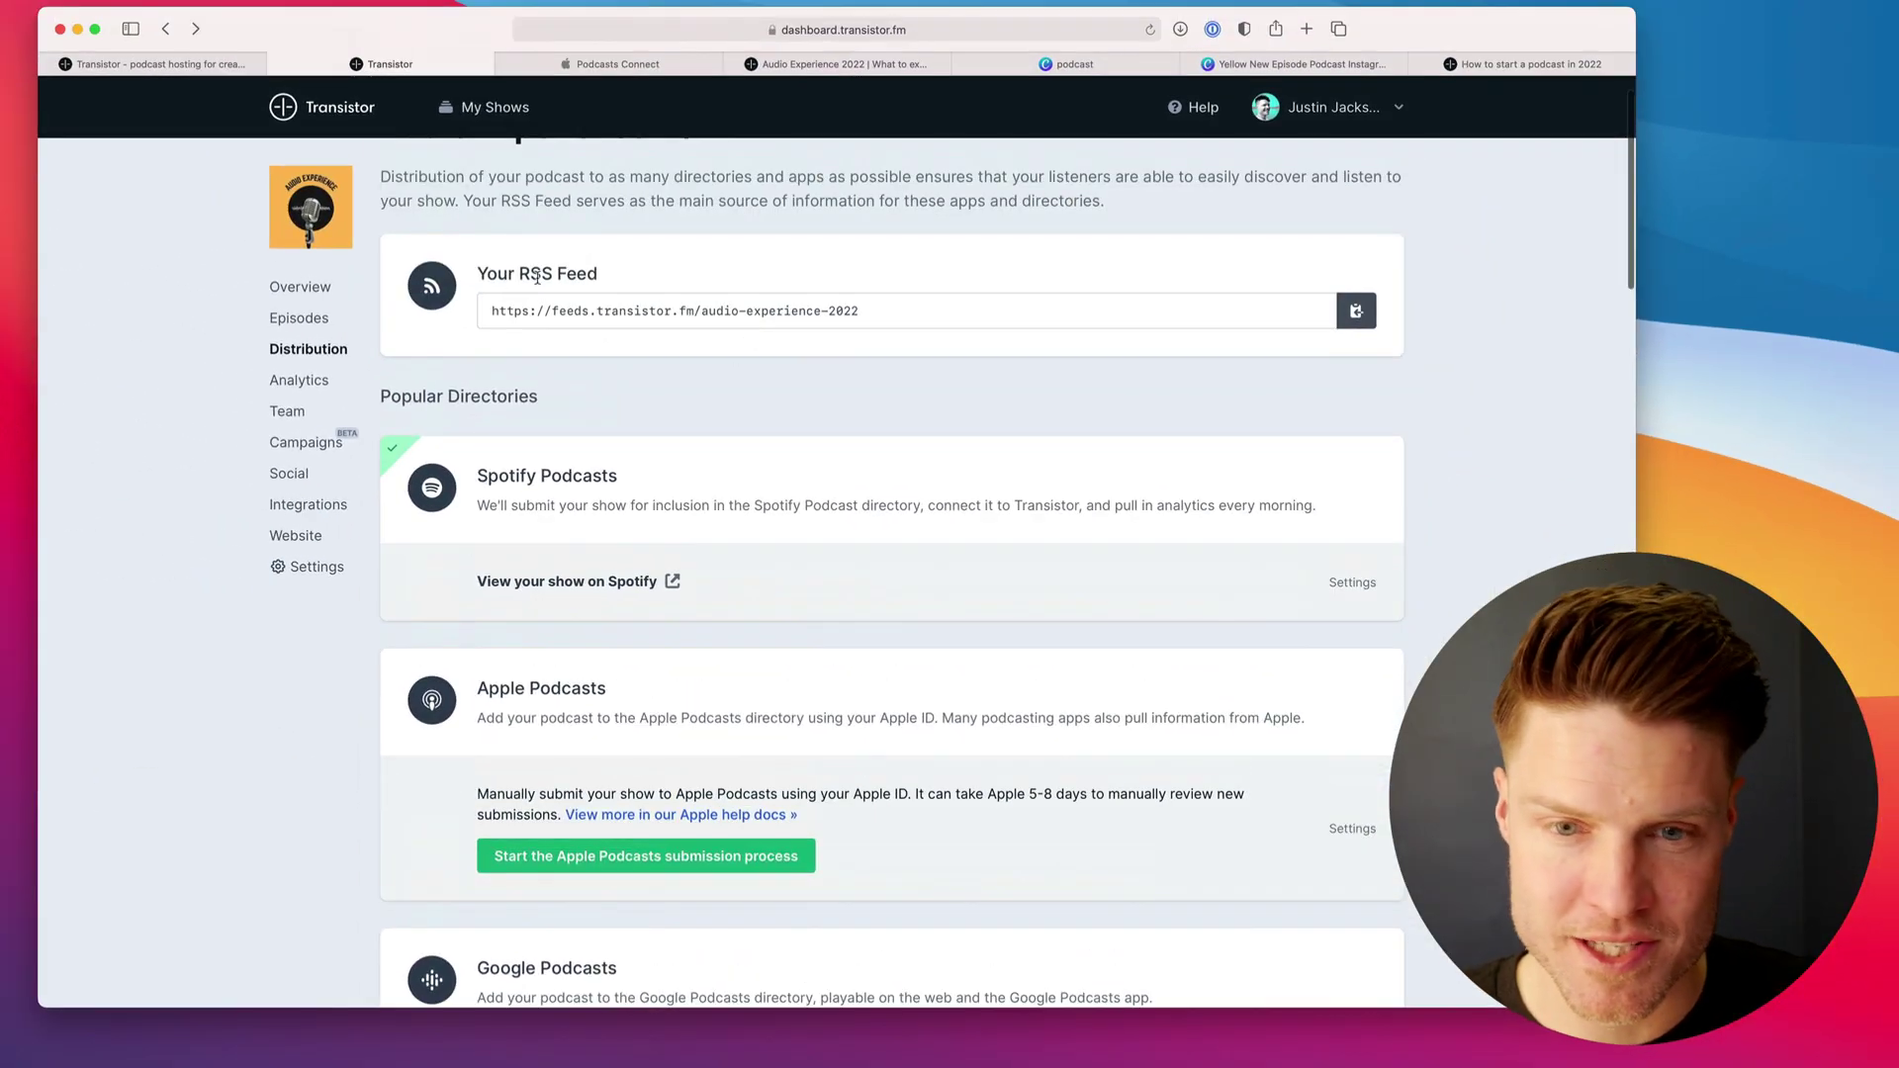
pyautogui.click(1355, 313)
pyautogui.press('super+c')
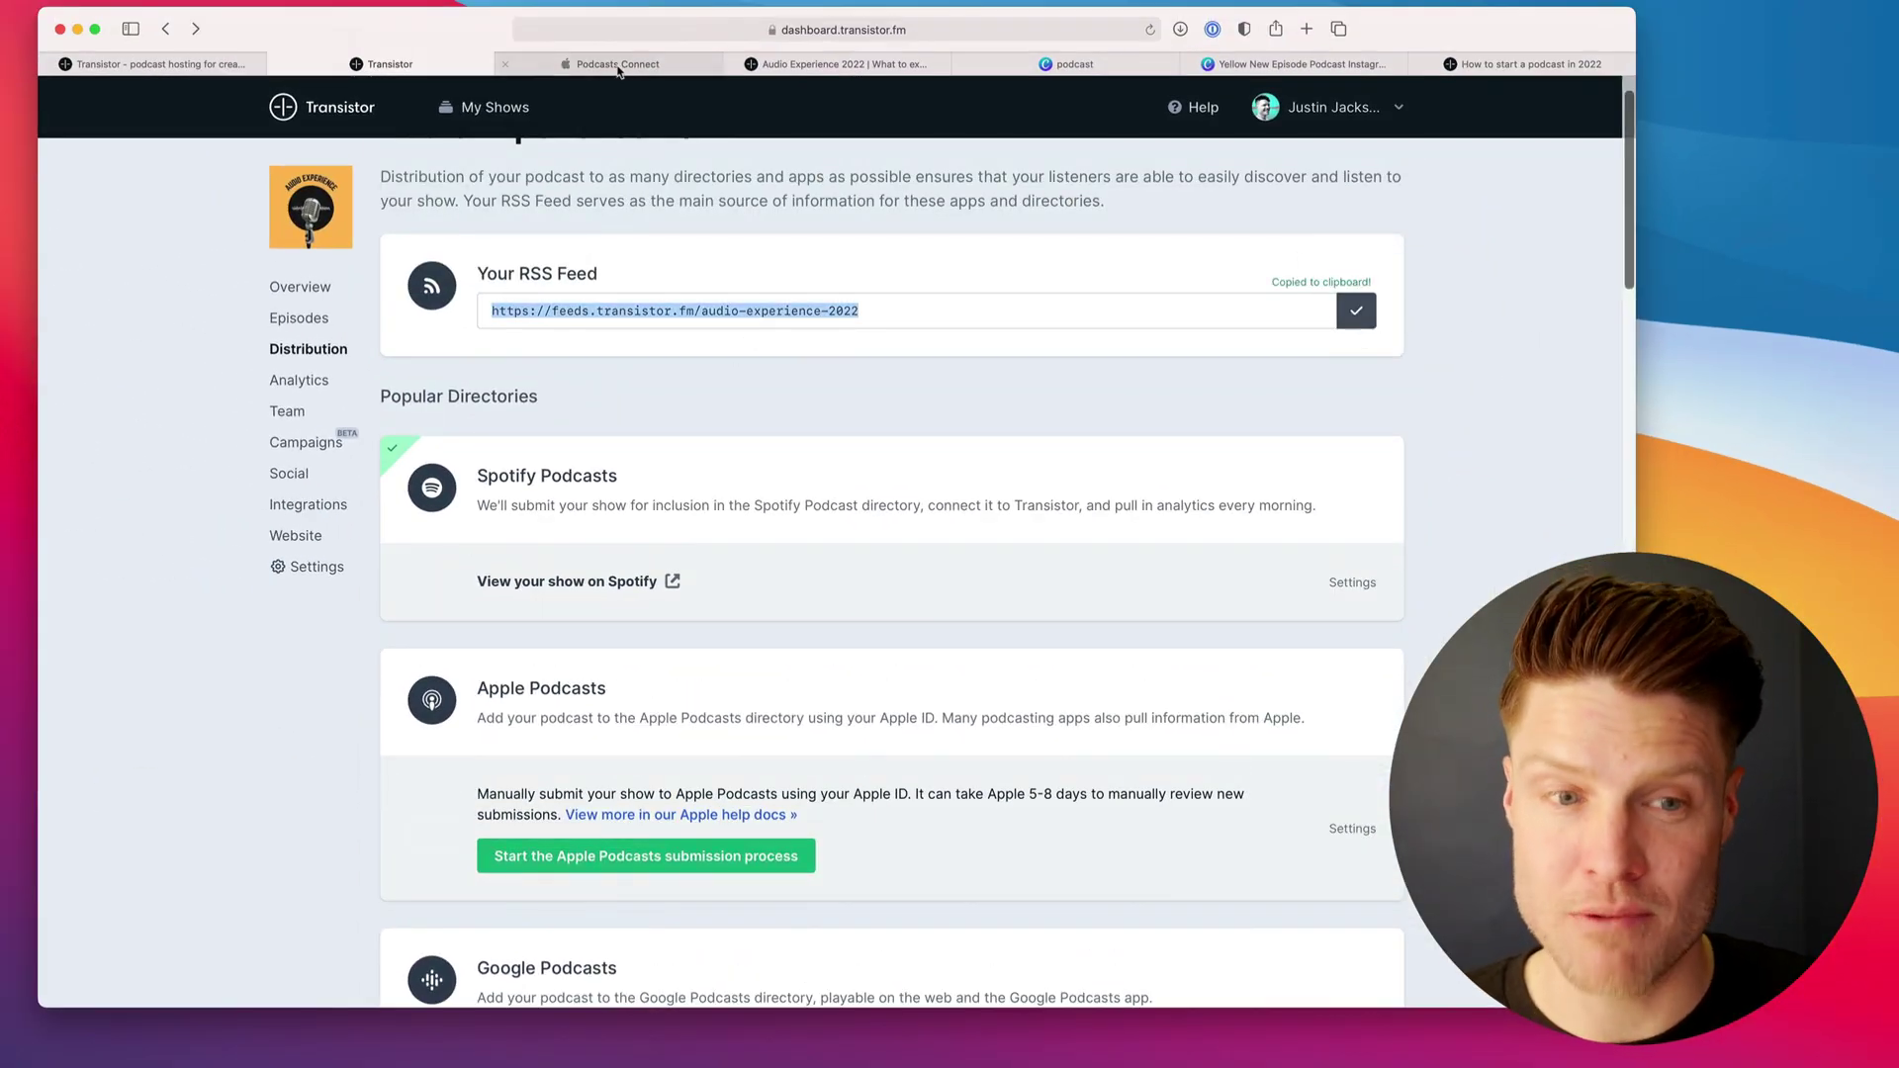
pyautogui.click(618, 65)
pyautogui.click(659, 512)
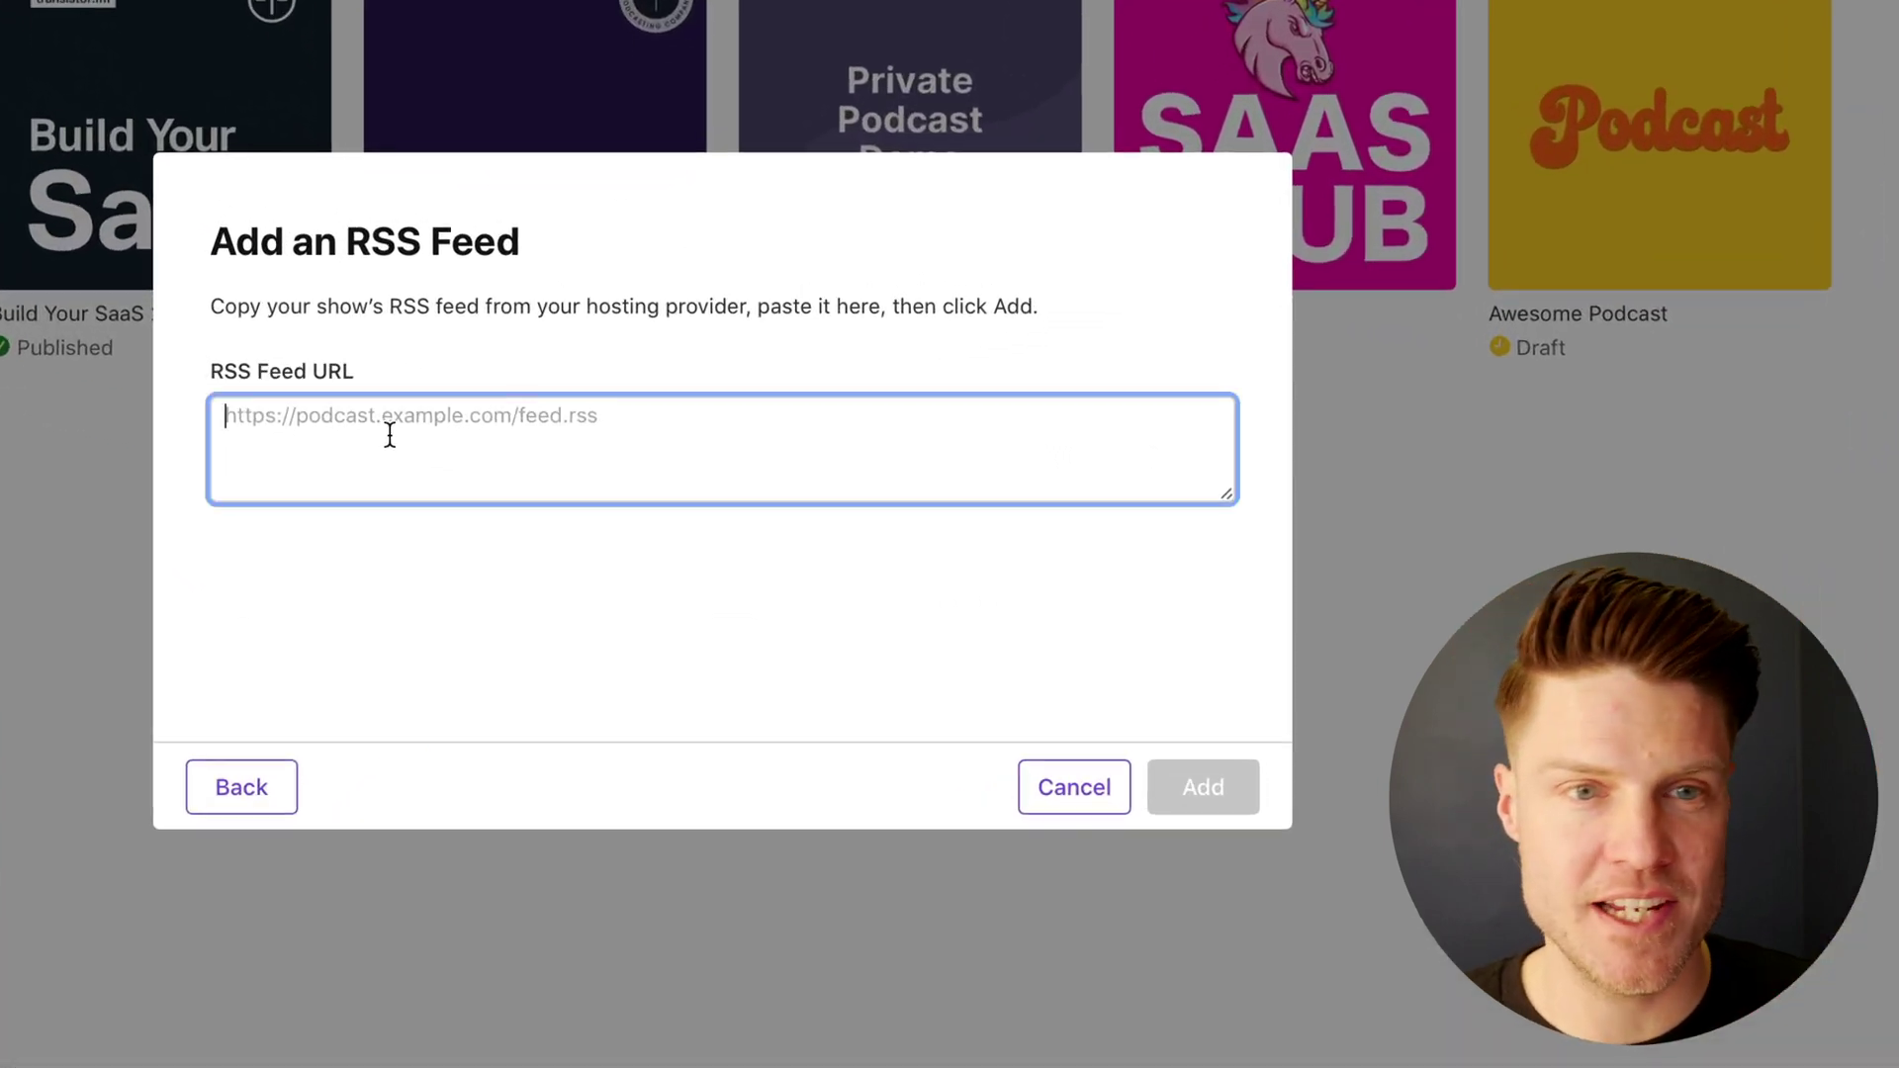
pyautogui.press('super+v')
pyautogui.click(1215, 785)
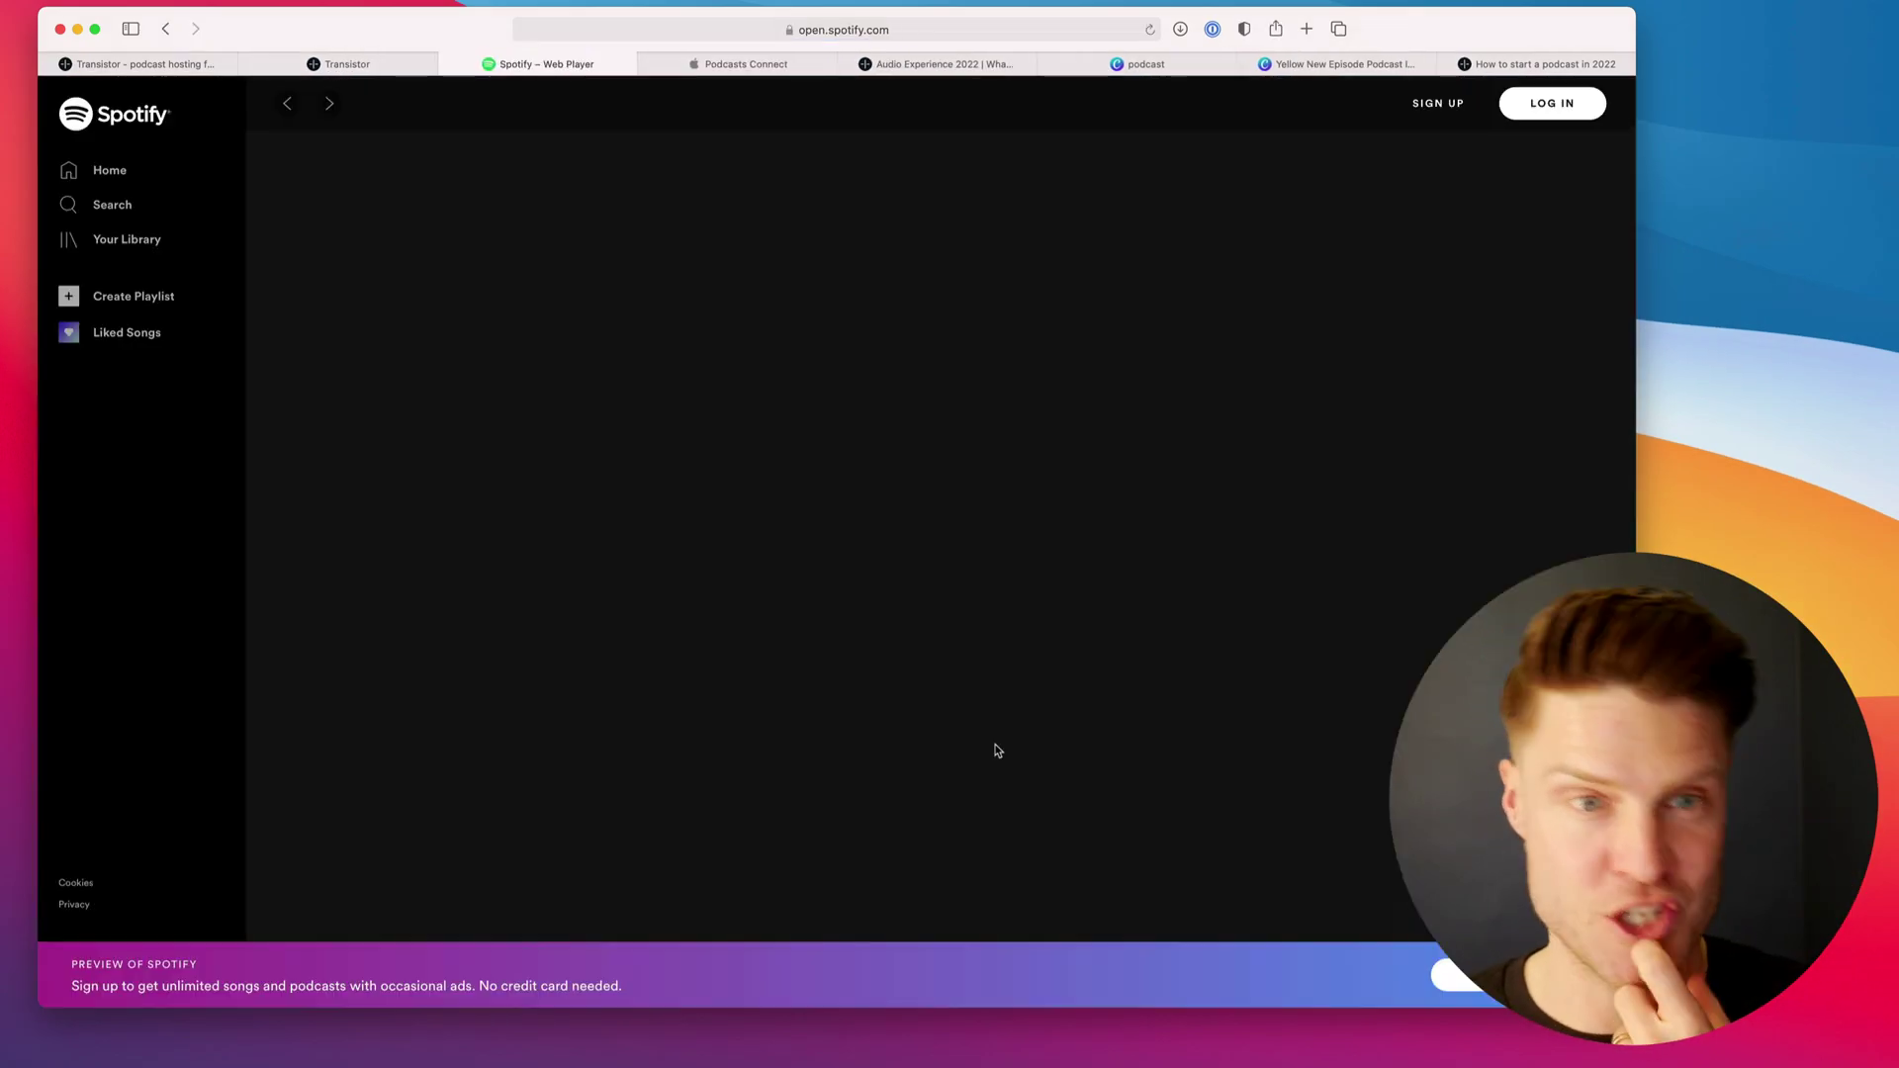
# - Reload the Podcasts Connect show page so Audio Experience 2022's artwork and category appear
pyautogui.click(339, 63)
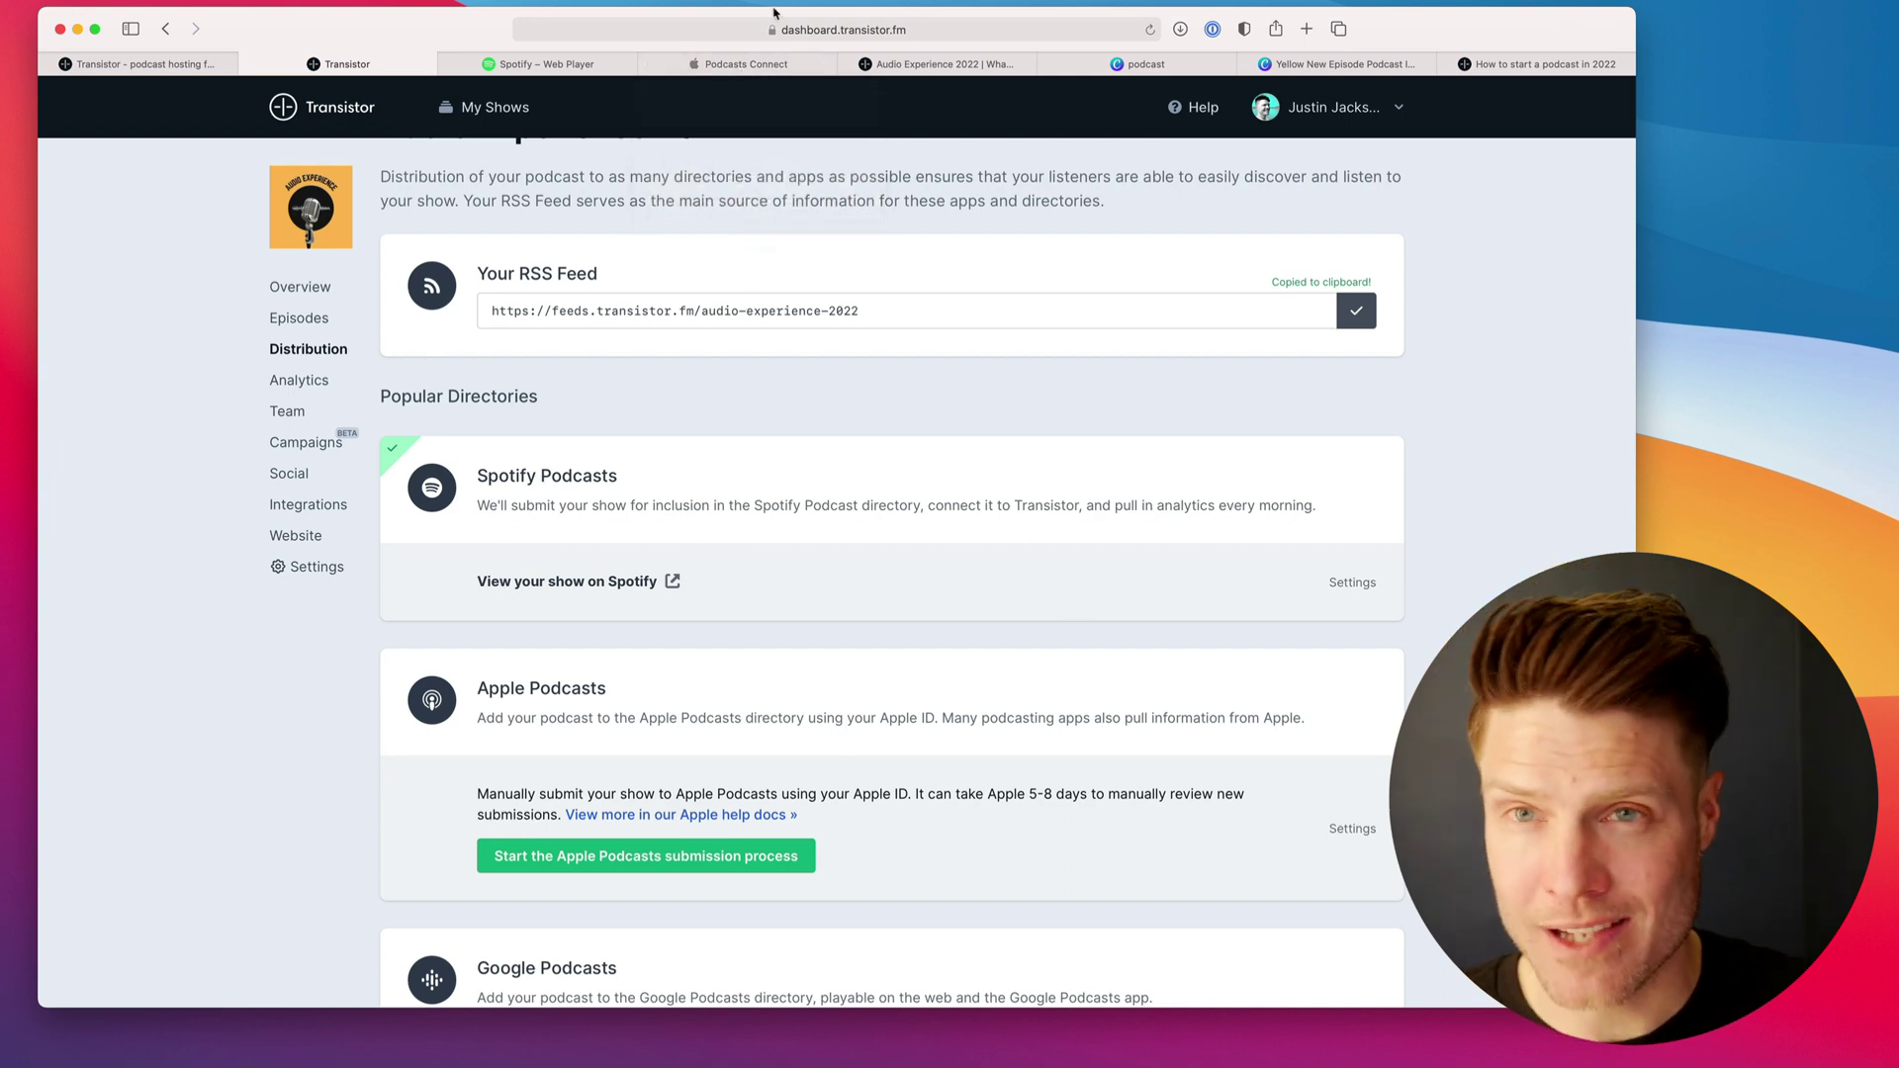
pyautogui.click(744, 63)
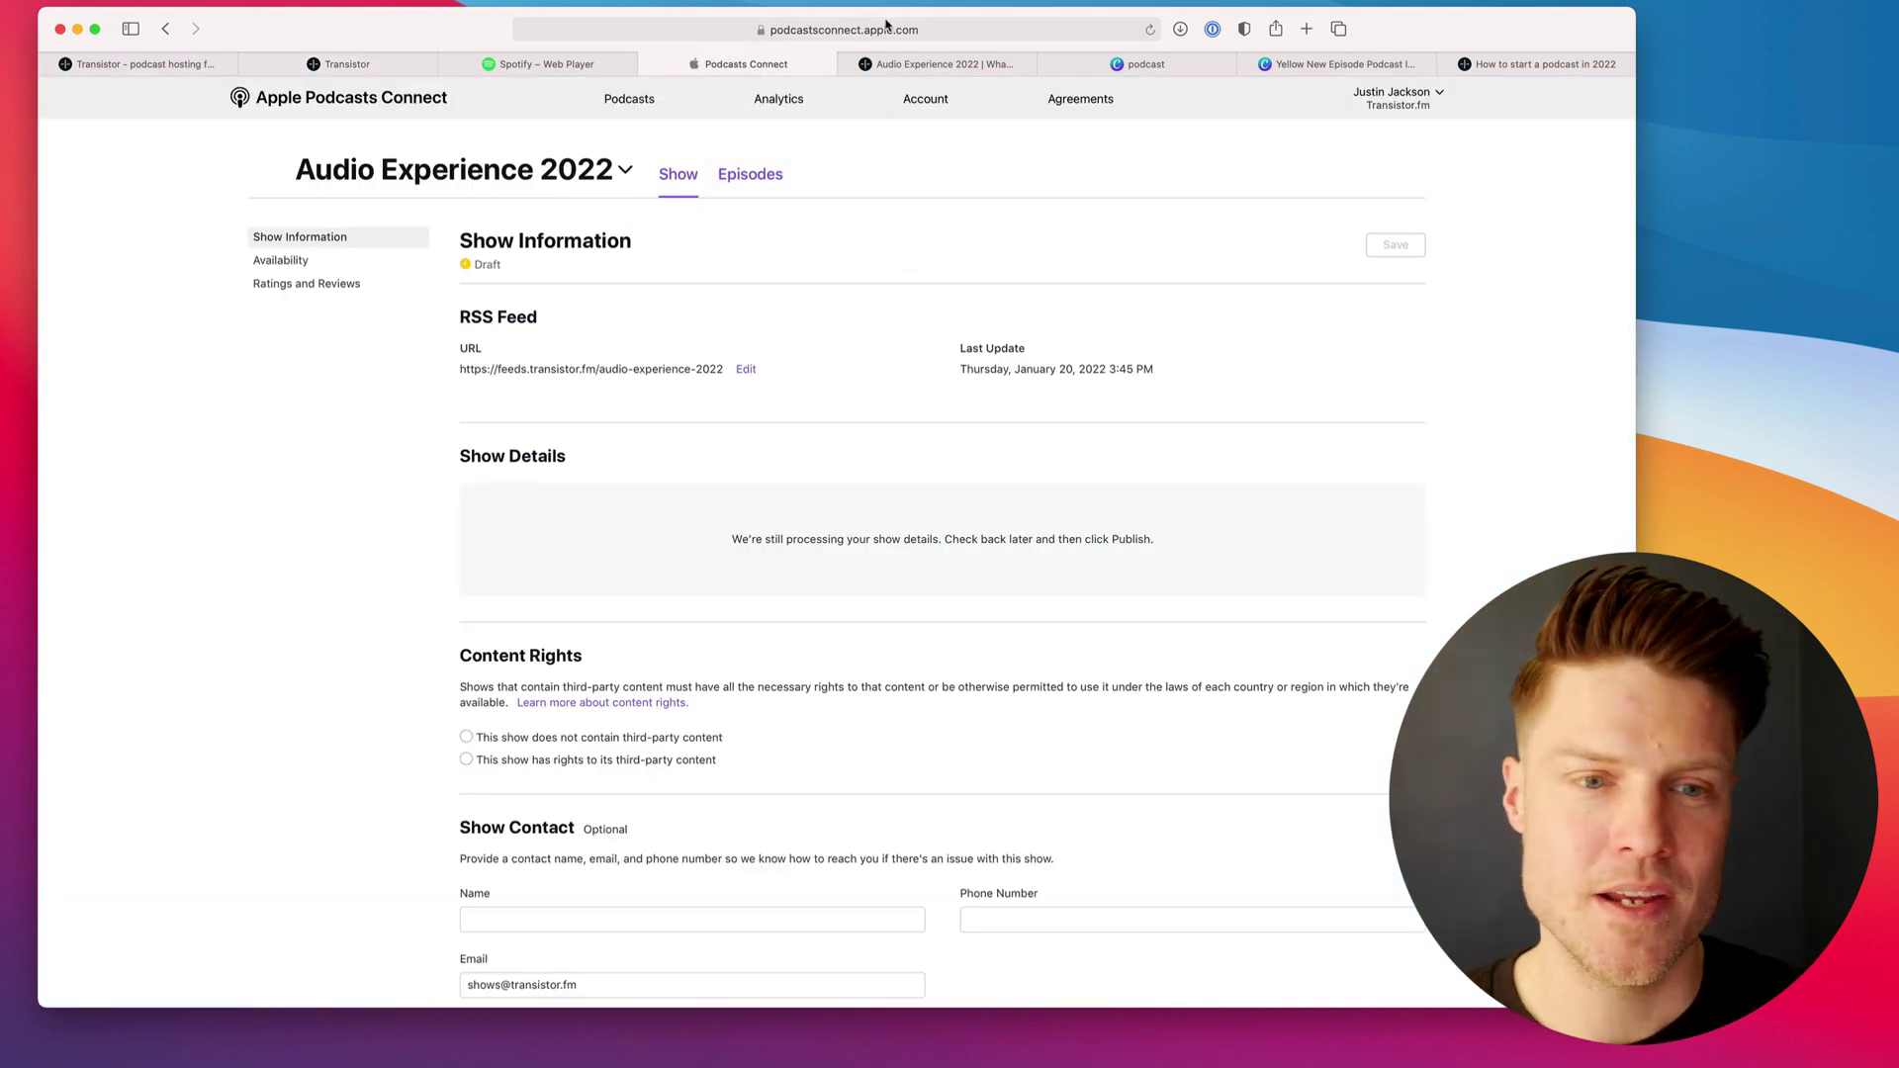
pyautogui.click(1147, 31)
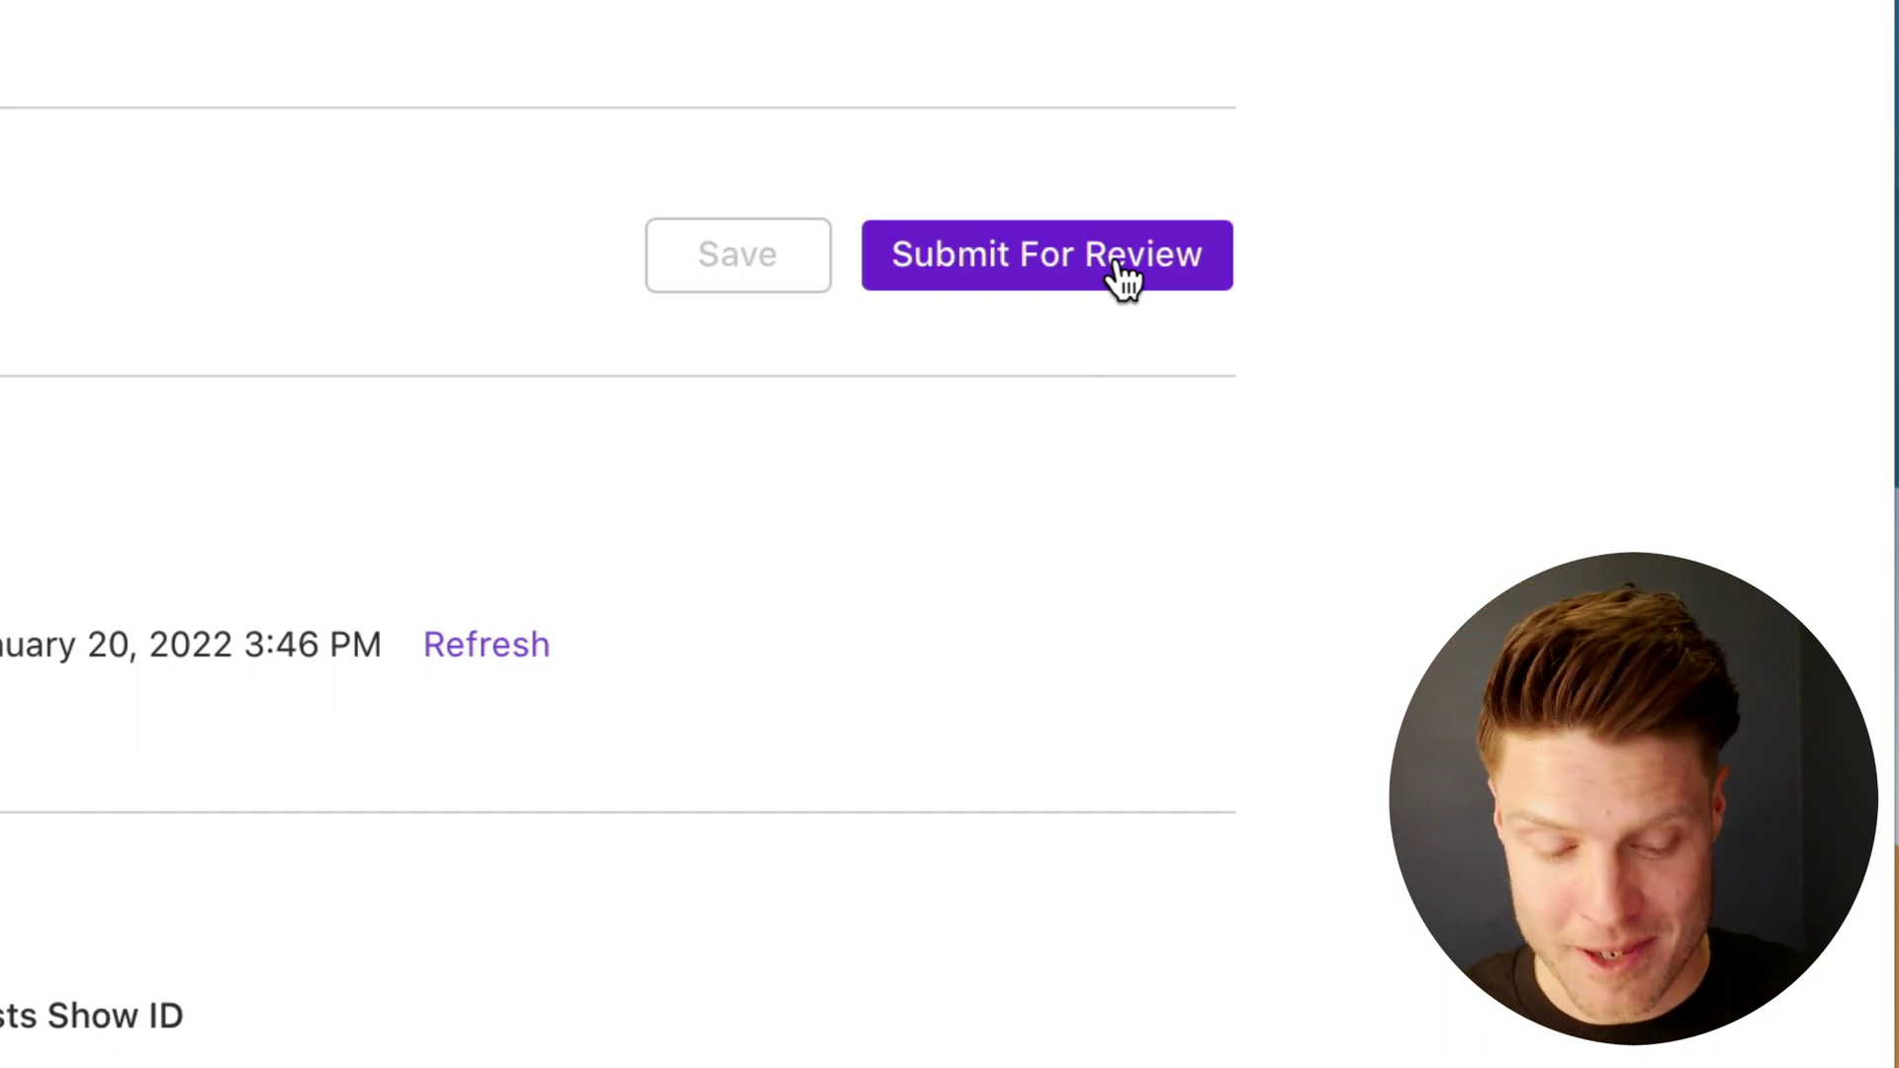
# - Submit the show for review and dismiss the resulting validation error
pyautogui.click(1124, 277)
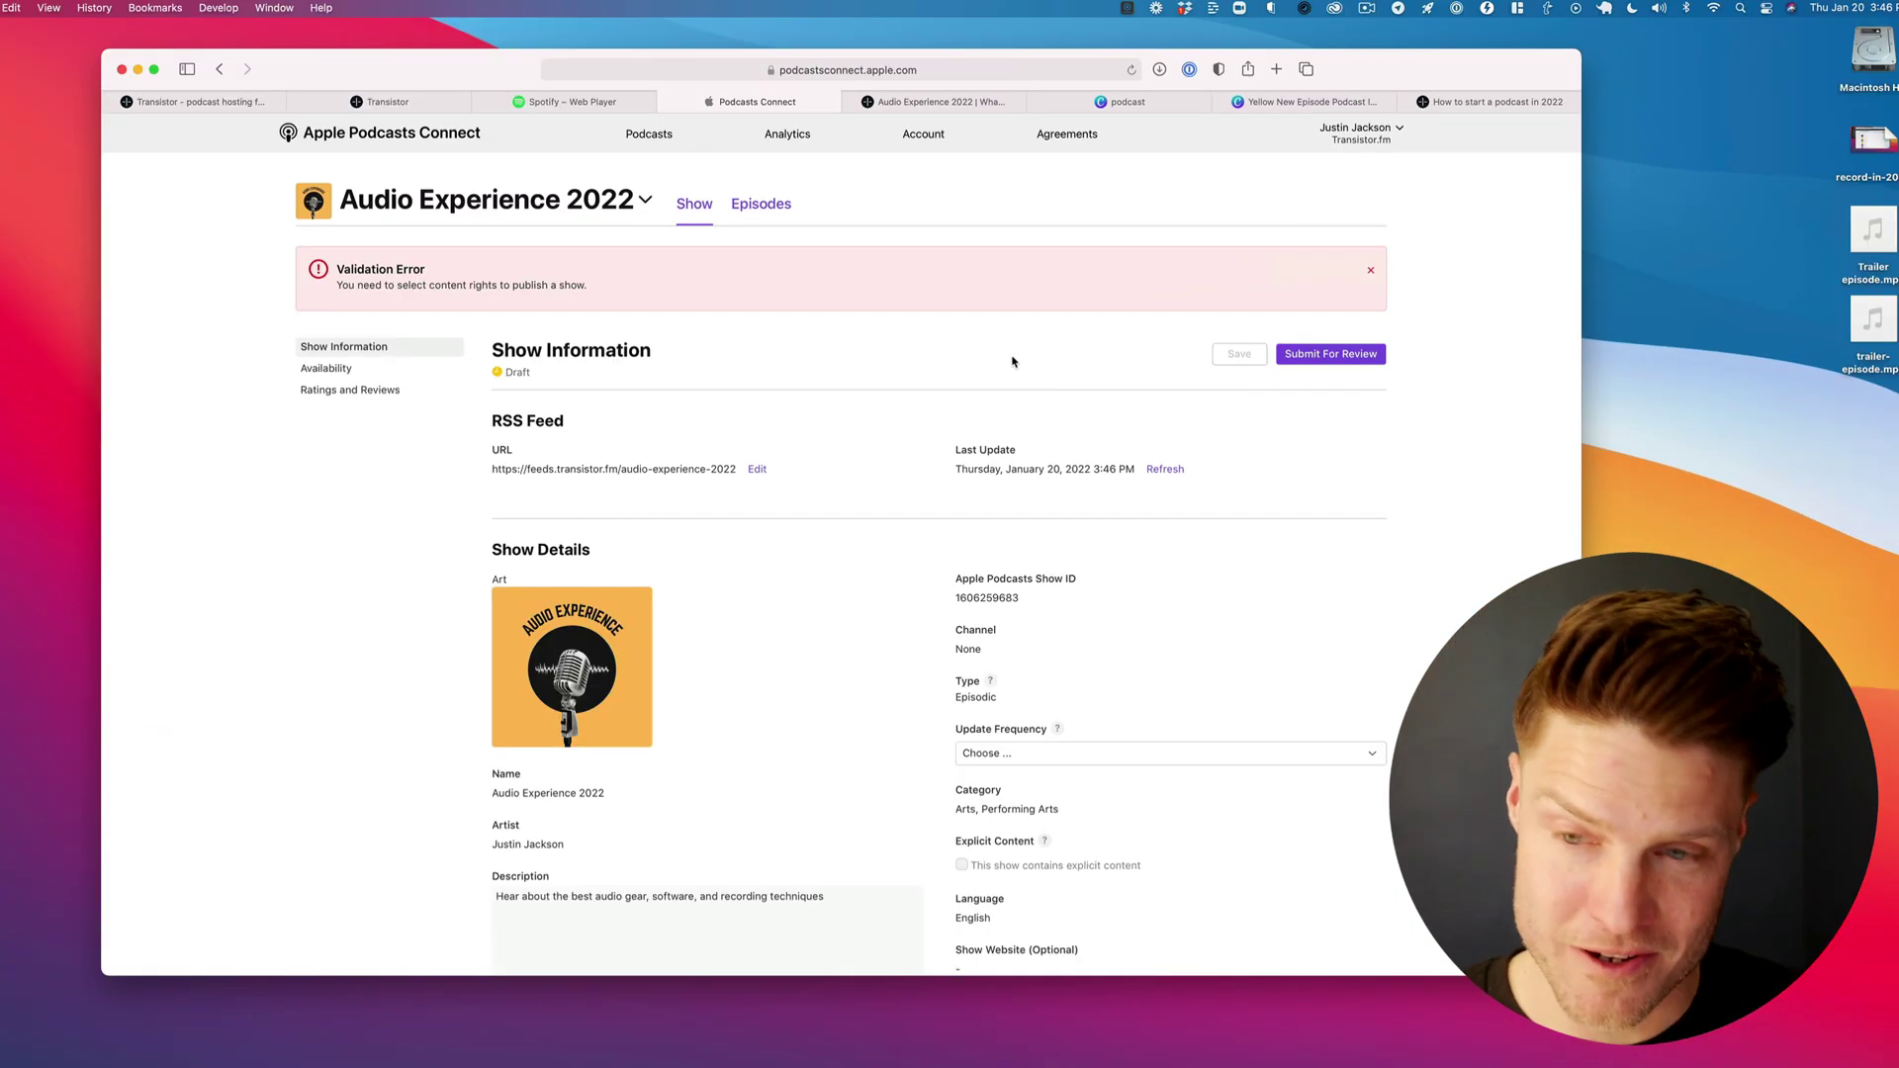
pyautogui.scroll(-5, 1012, 361)
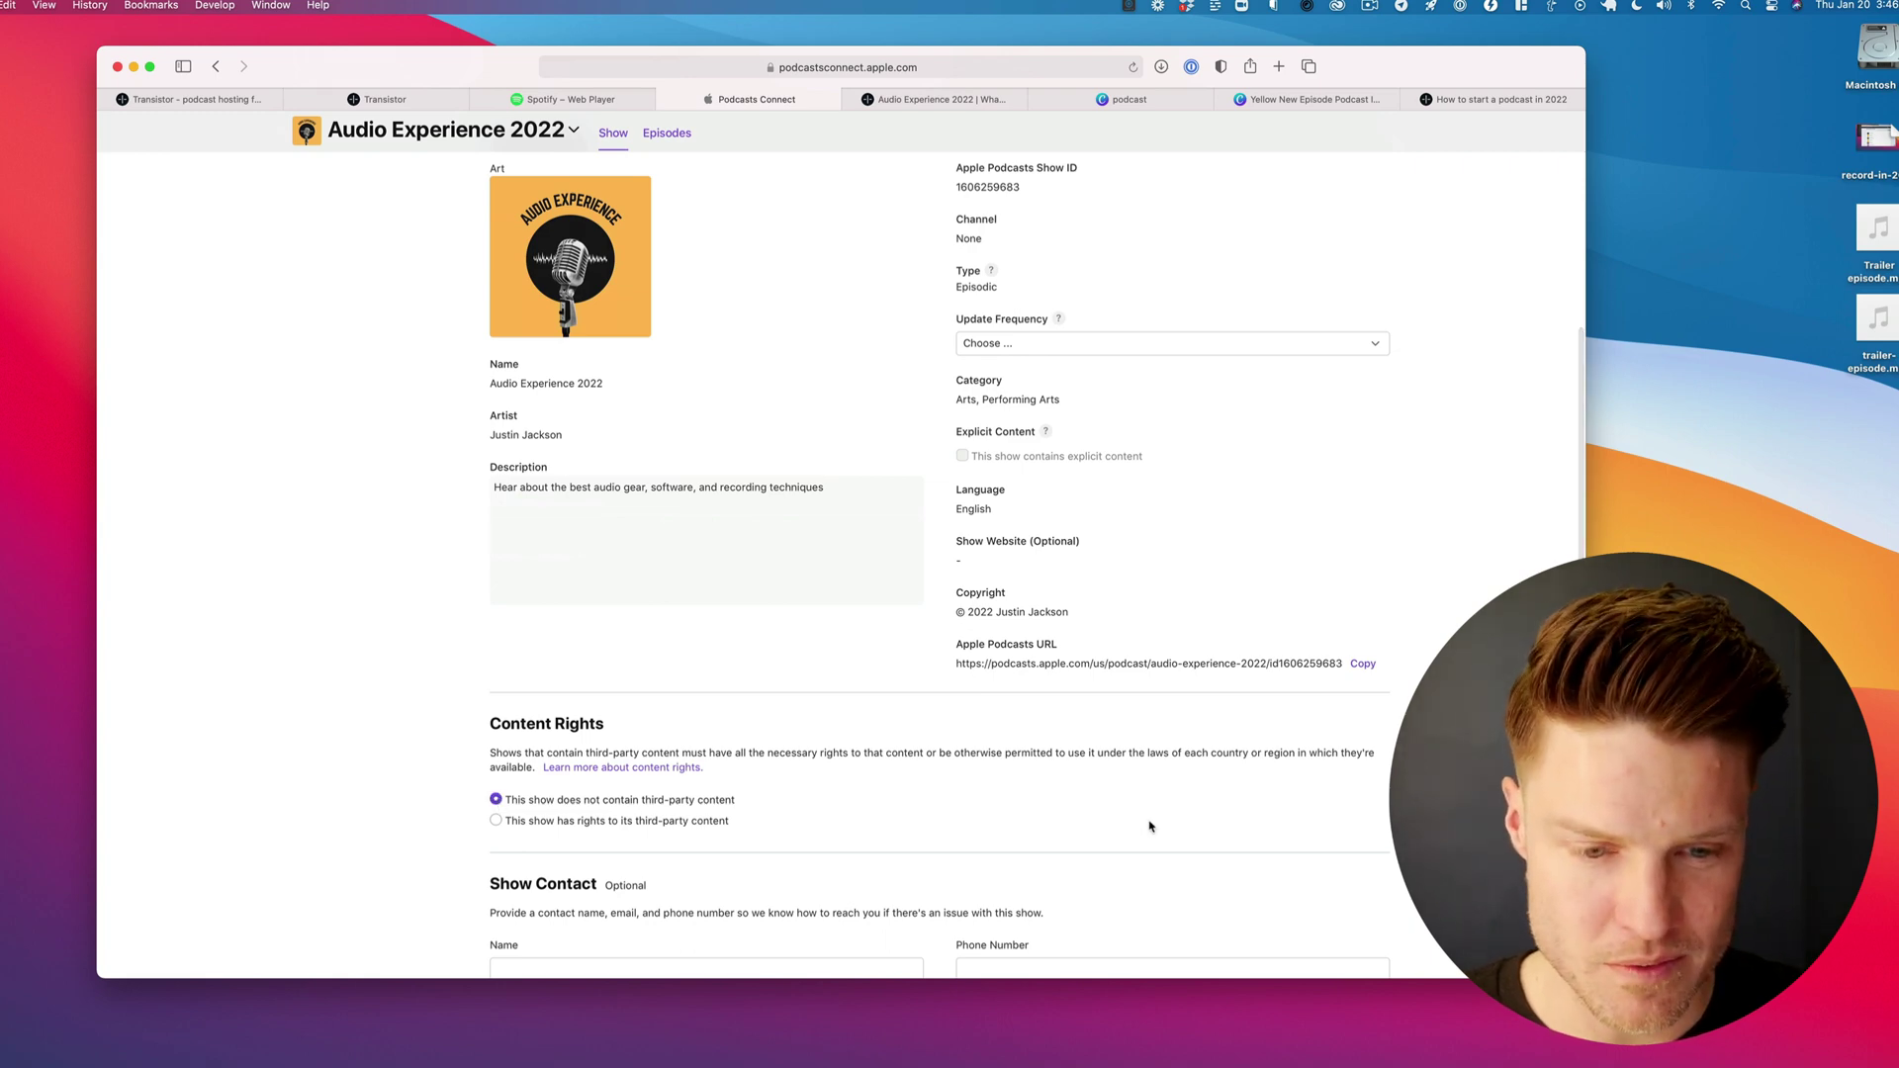
pyautogui.scroll(-3, 1150, 825)
pyautogui.scroll(10, 1480, 411)
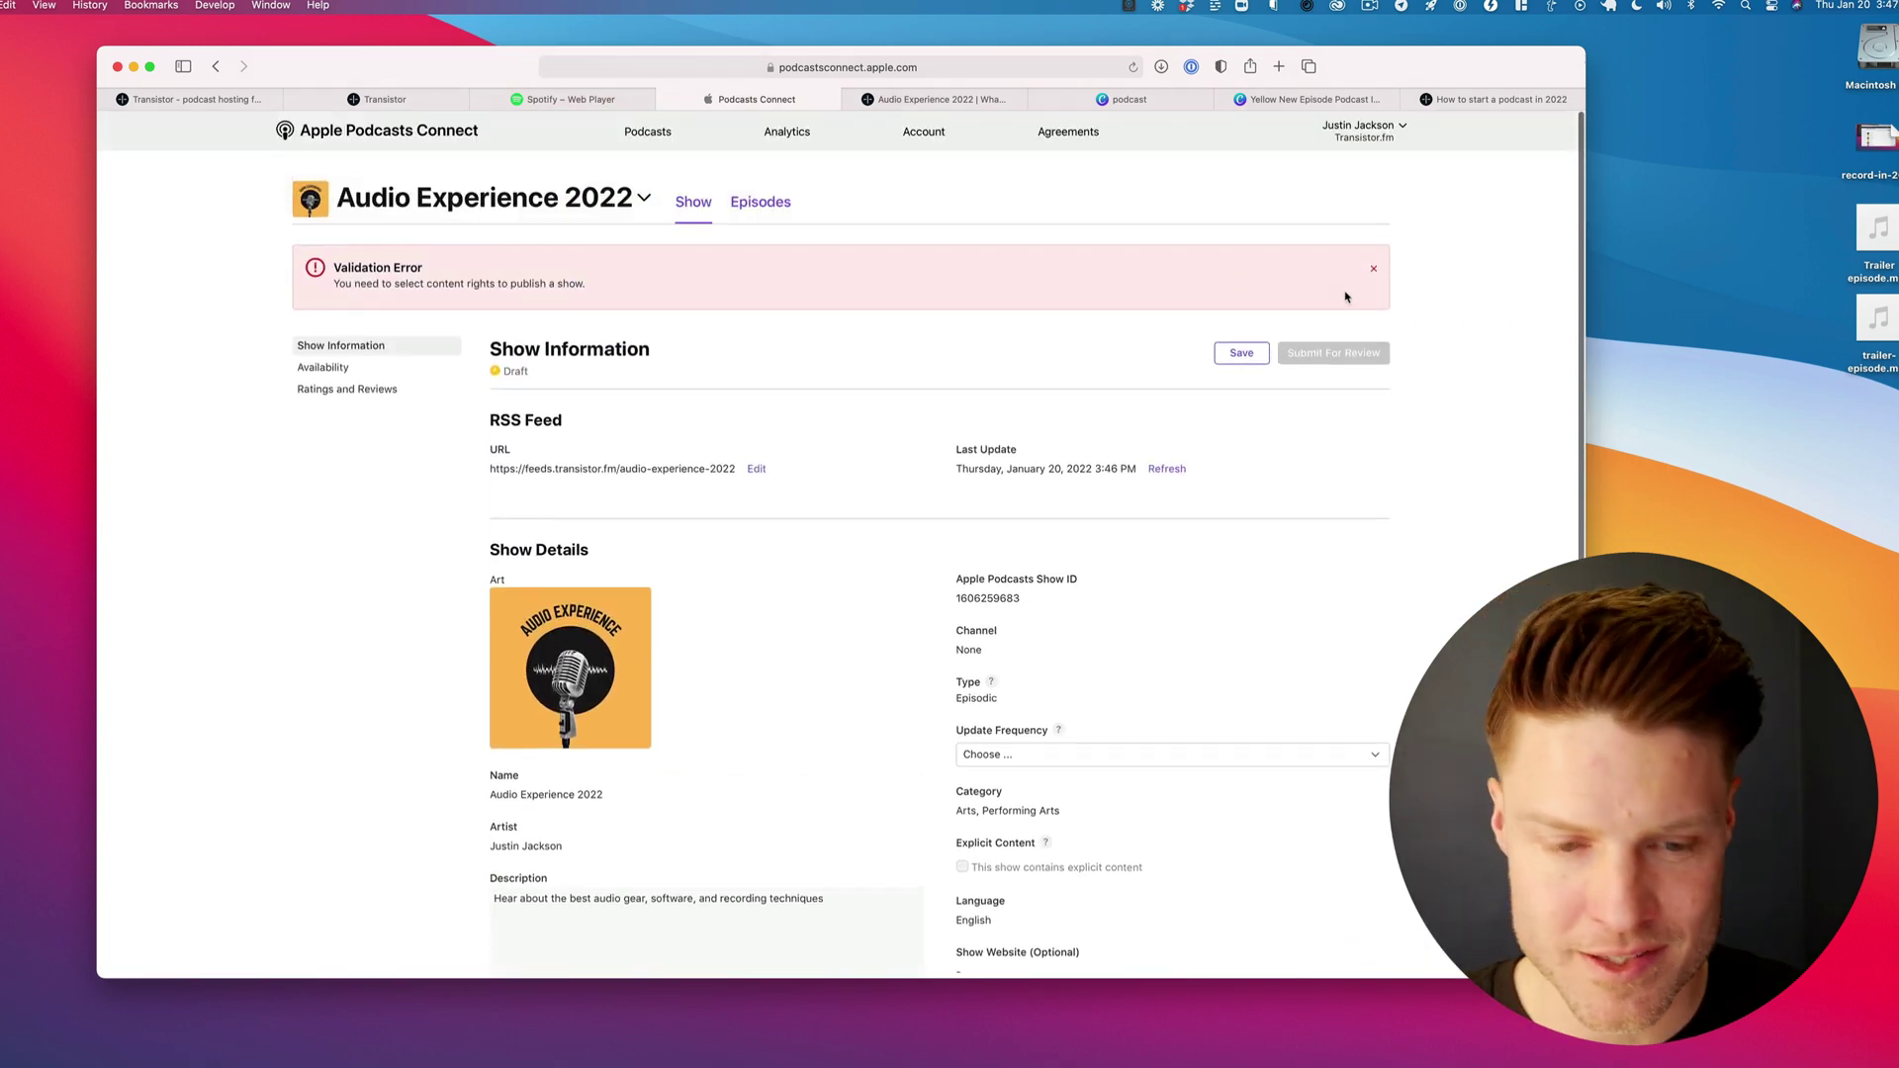
pyautogui.click(1373, 269)
pyautogui.scroll(-5, 1055, 546)
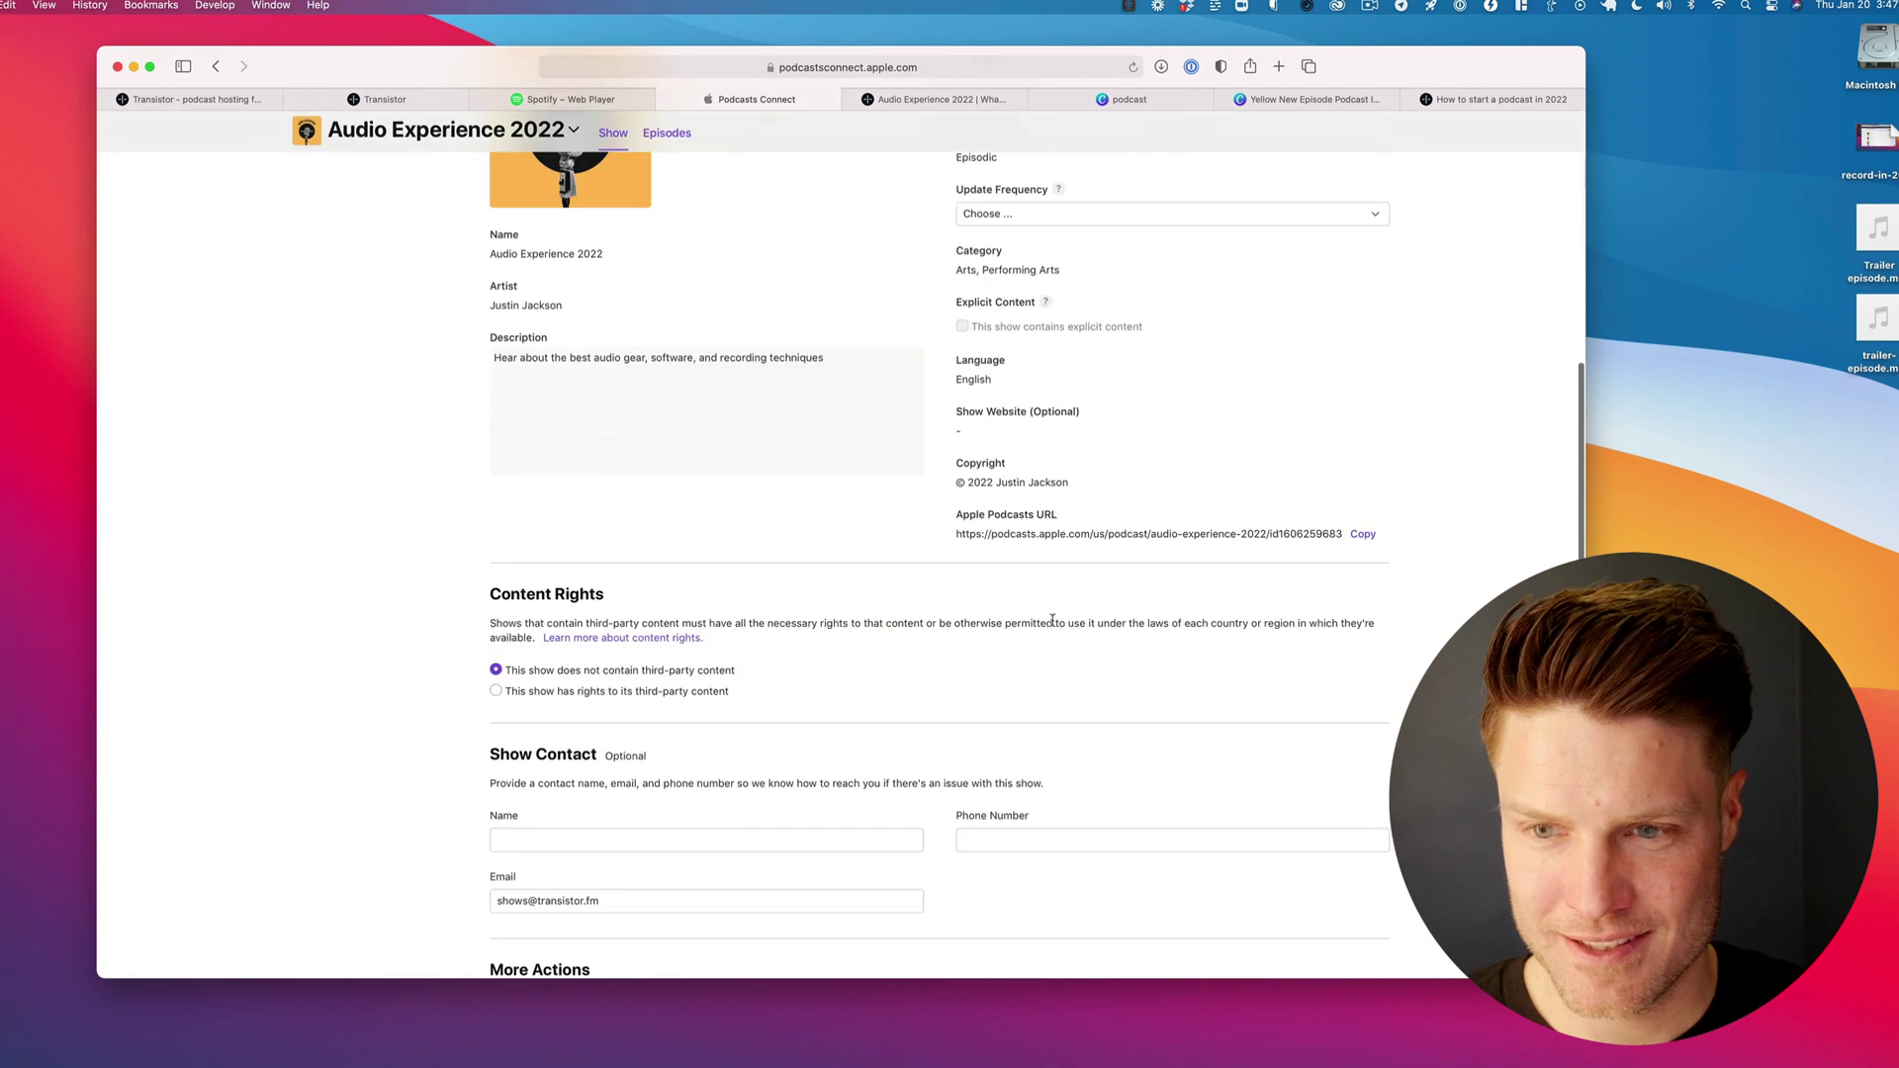
pyautogui.scroll(5, 896, 689)
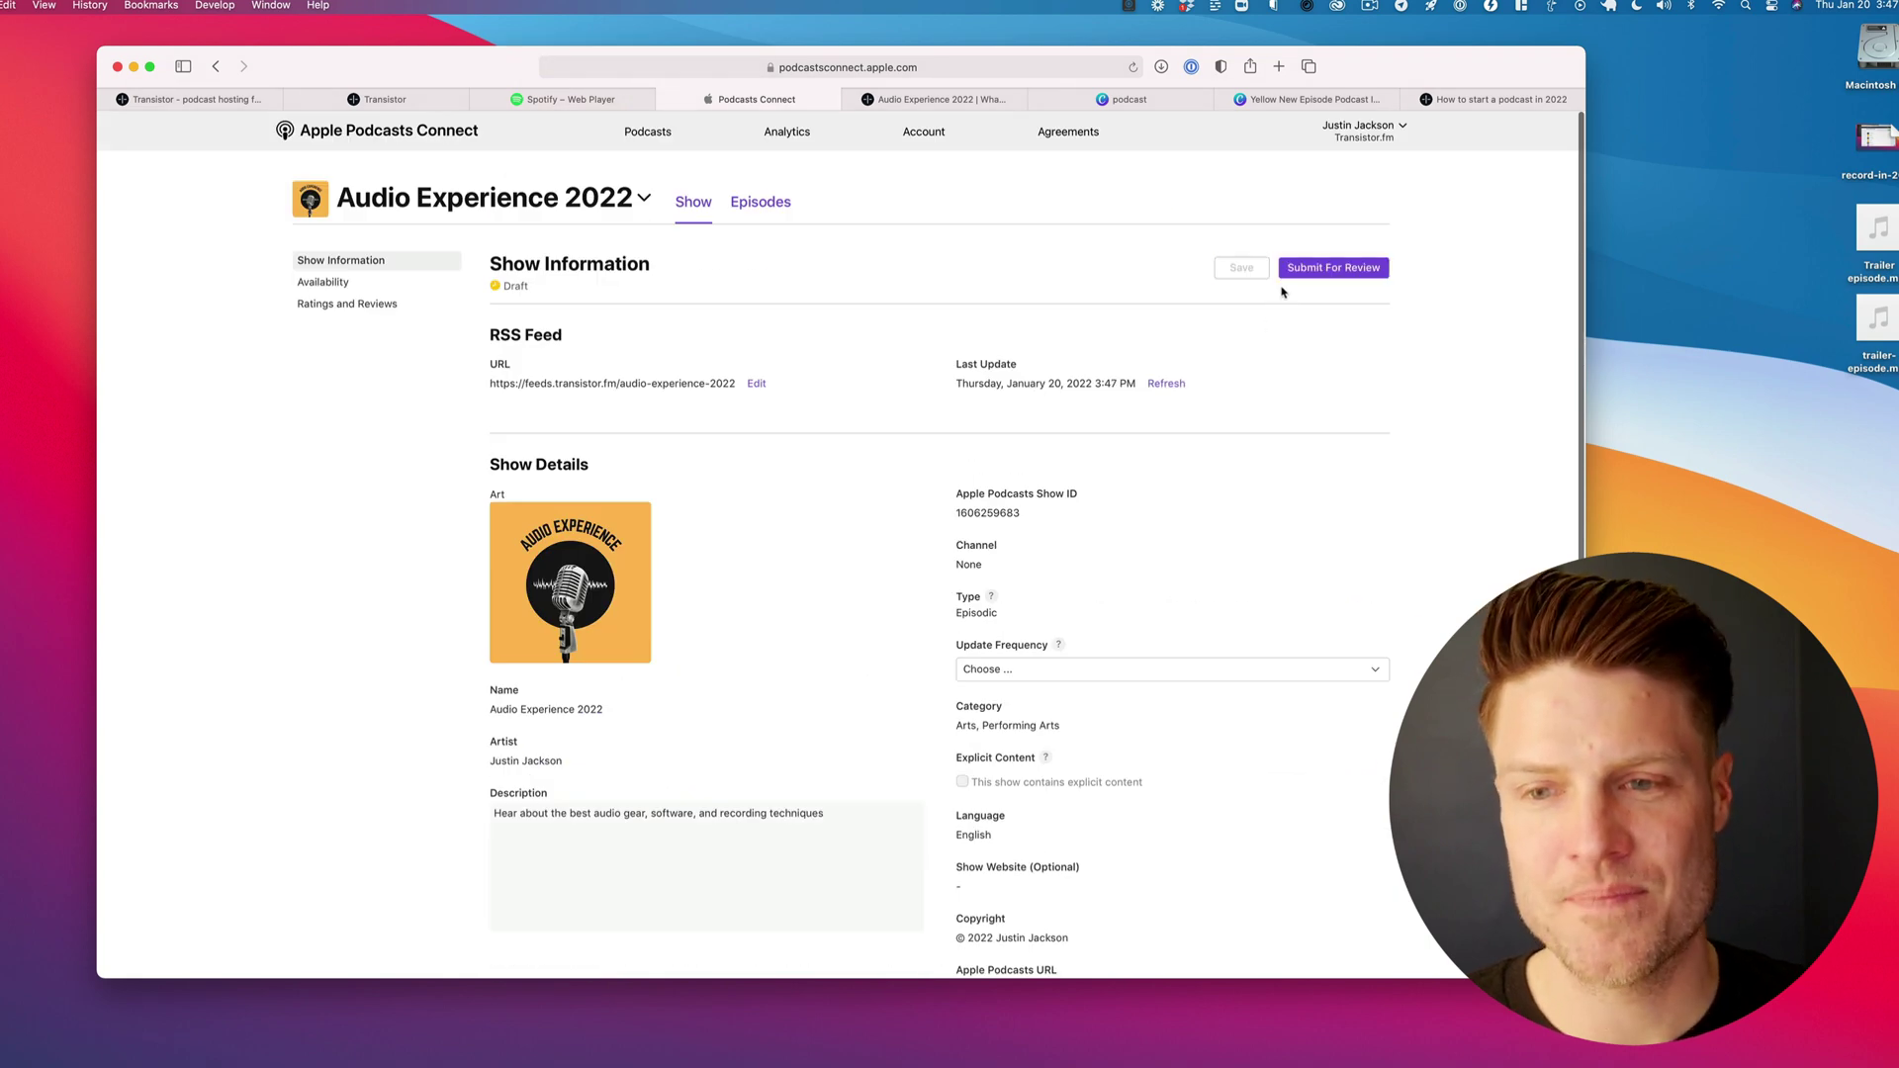
# - Mark no third-party content, set Update Frequency to Weekly, and resubmit for review
pyautogui.click(1321, 268)
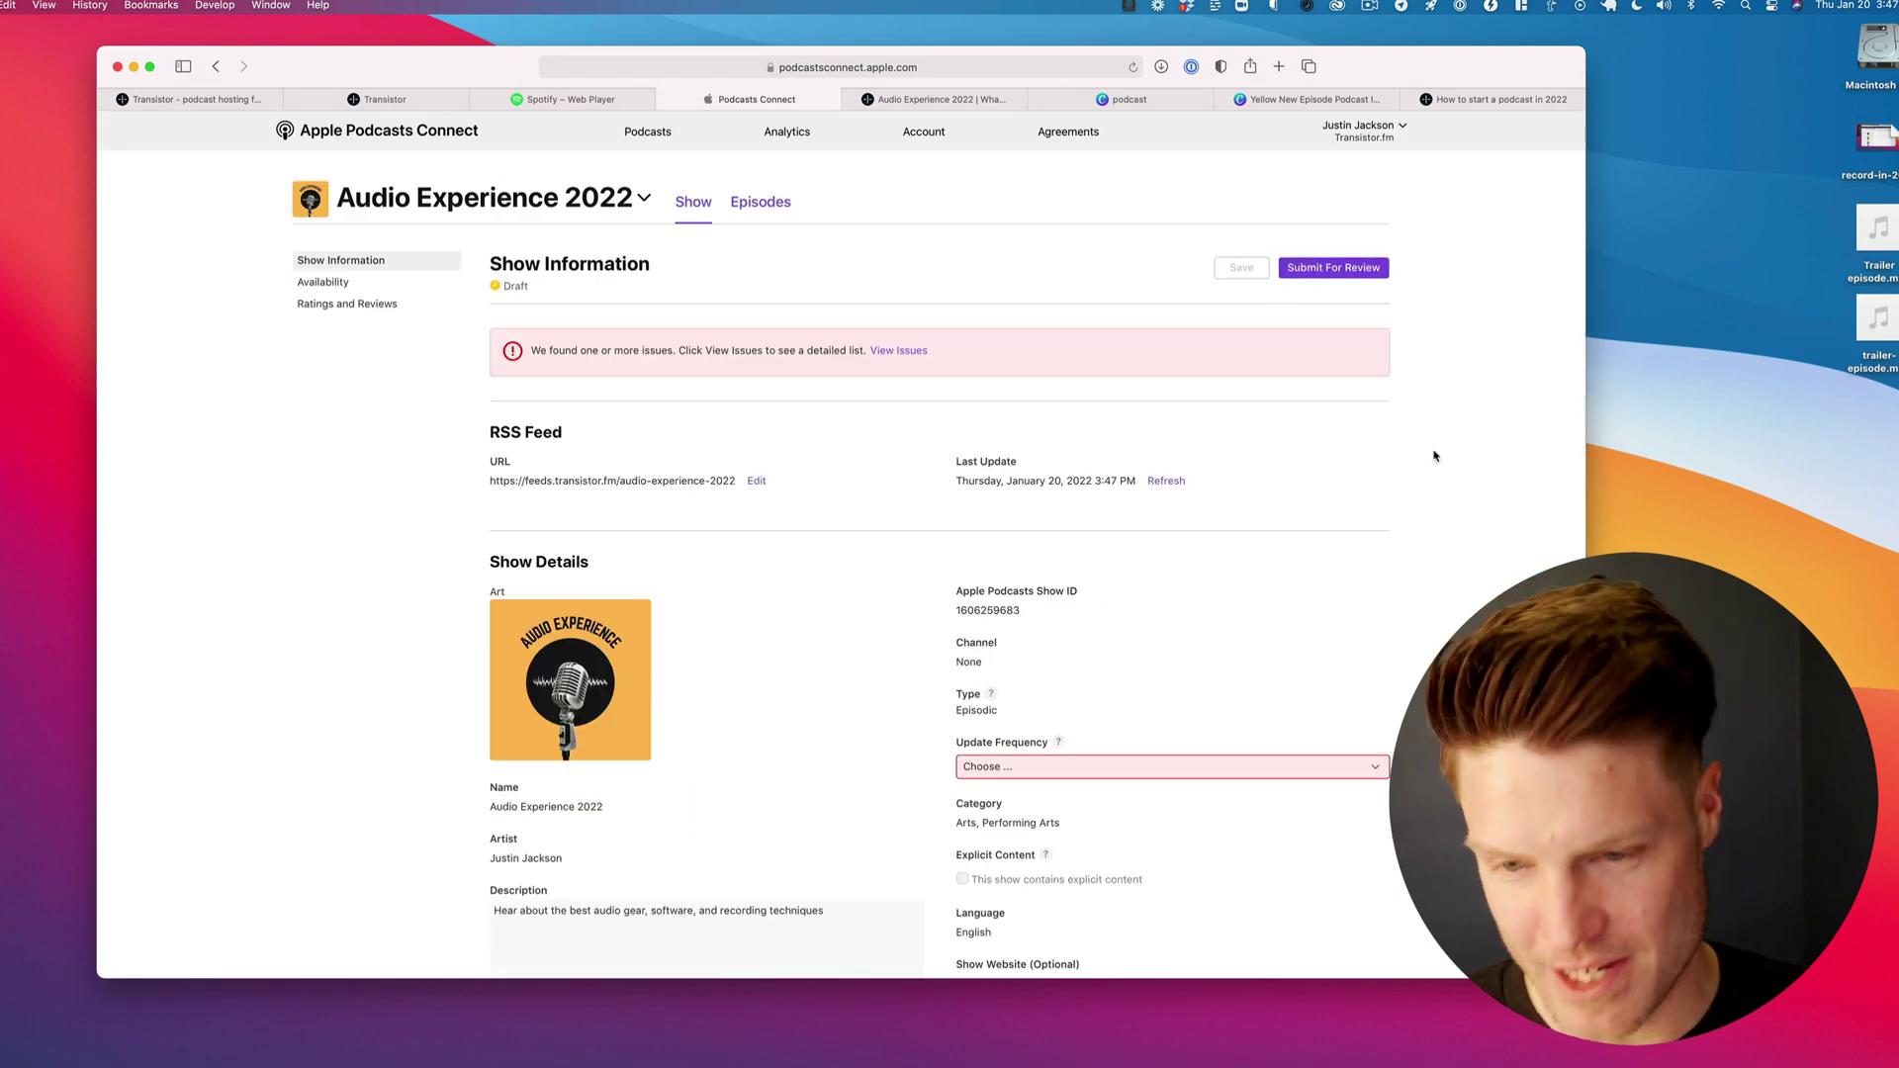
pyautogui.scroll(-3, 1335, 554)
pyautogui.click(1269, 601)
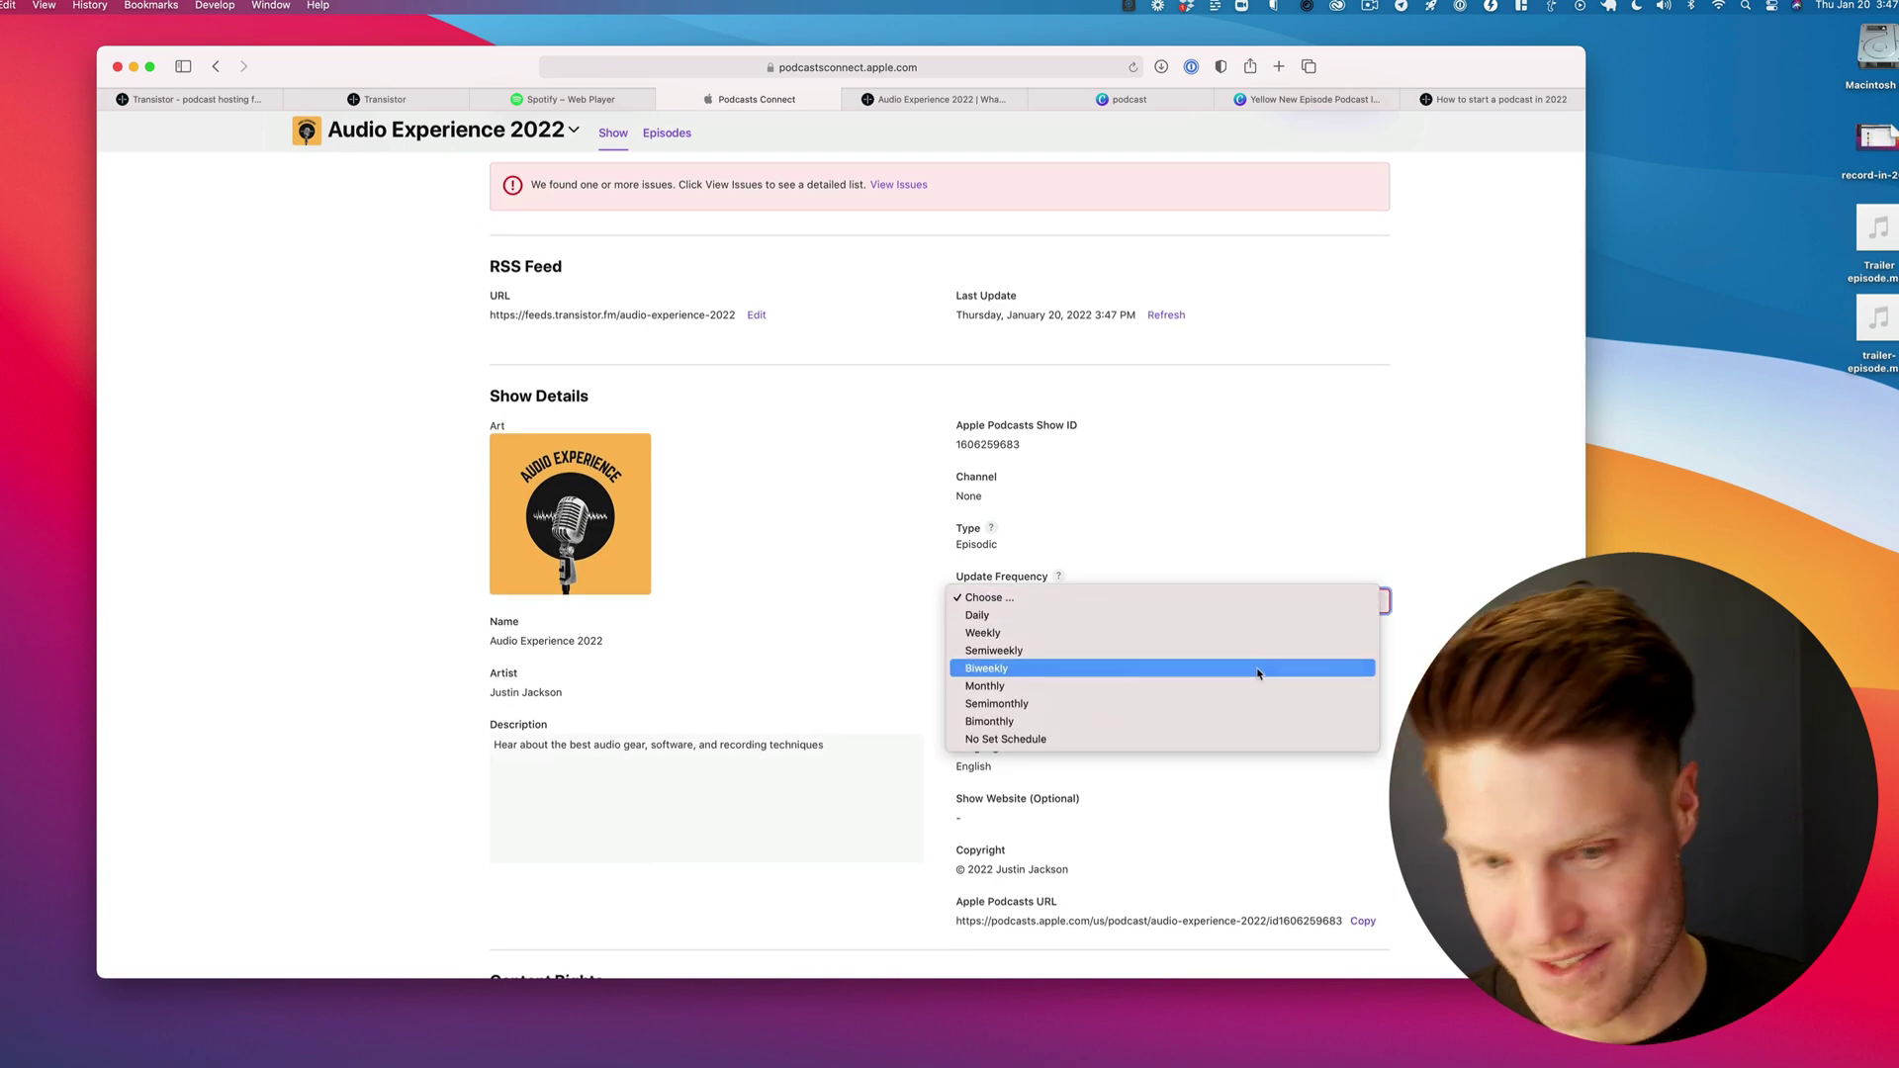
pyautogui.click(1254, 632)
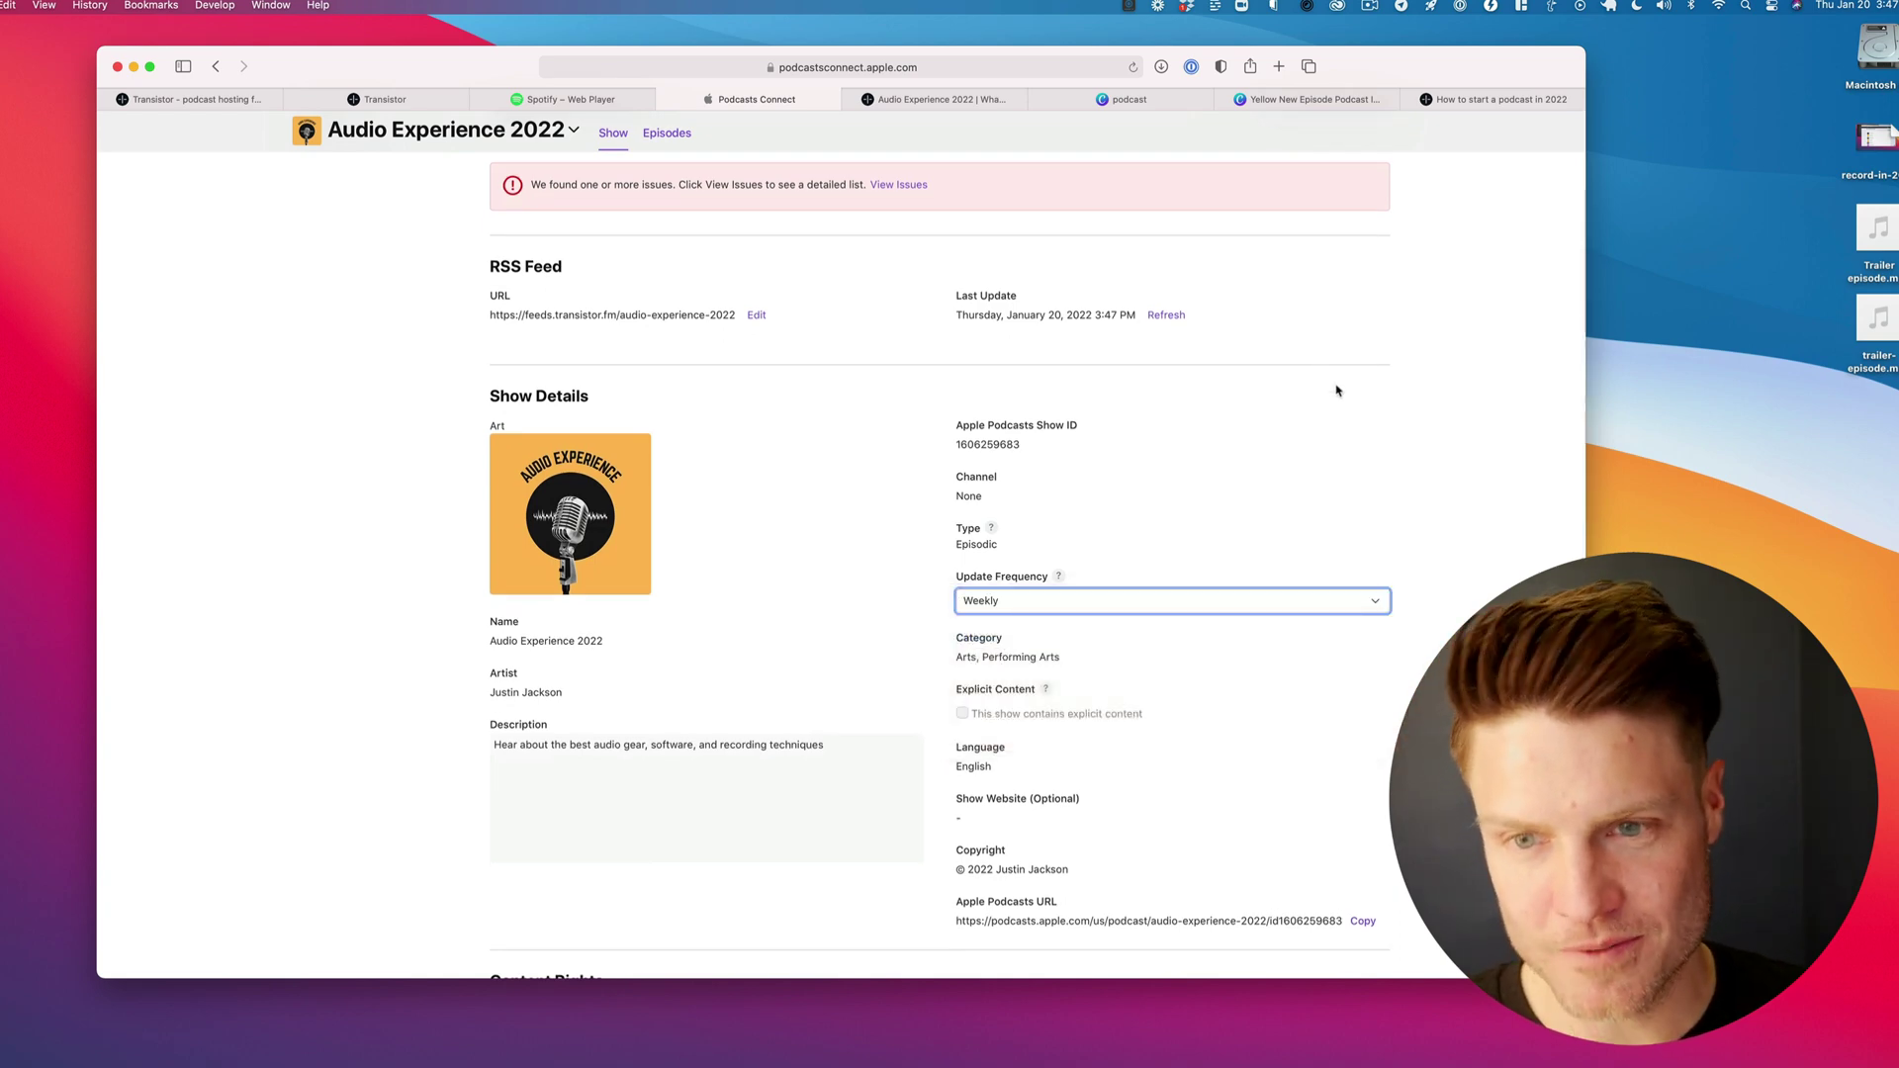
pyautogui.scroll(3, 1335, 391)
pyautogui.click(1241, 268)
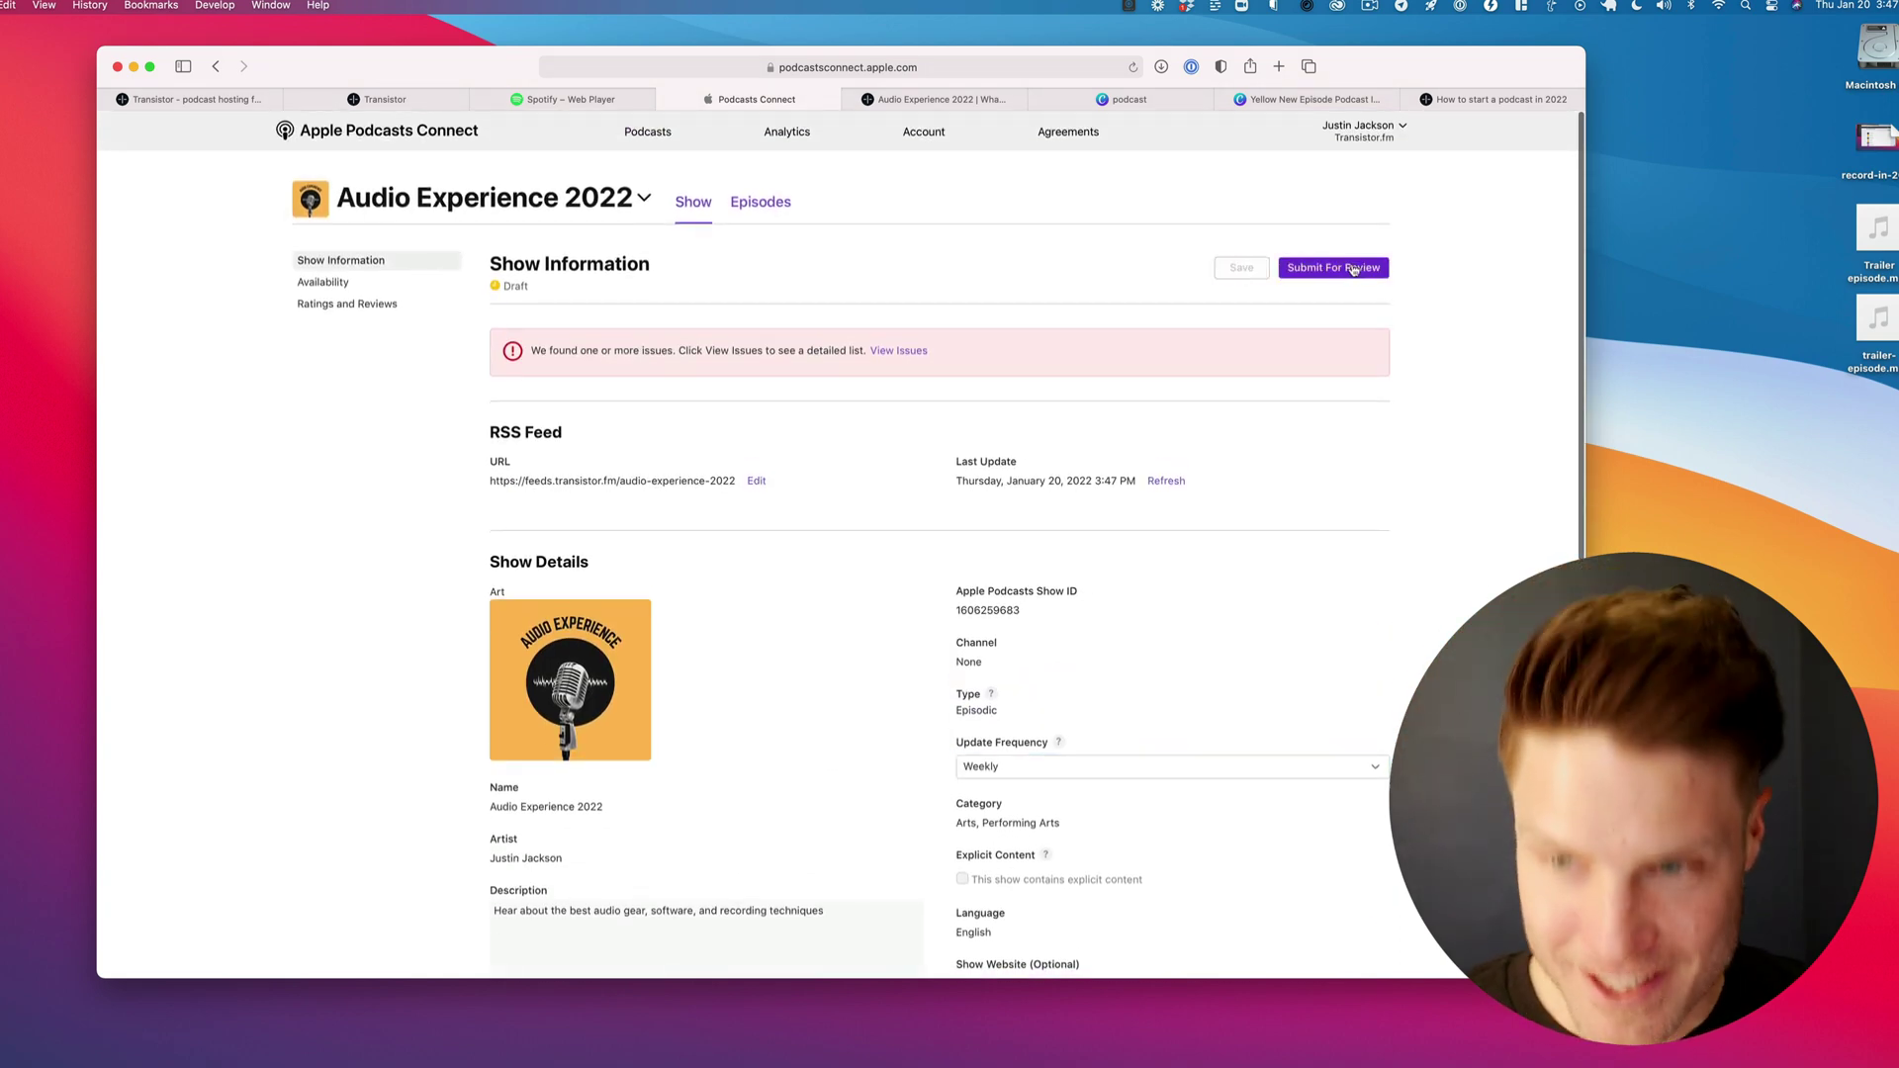
pyautogui.click(1354, 268)
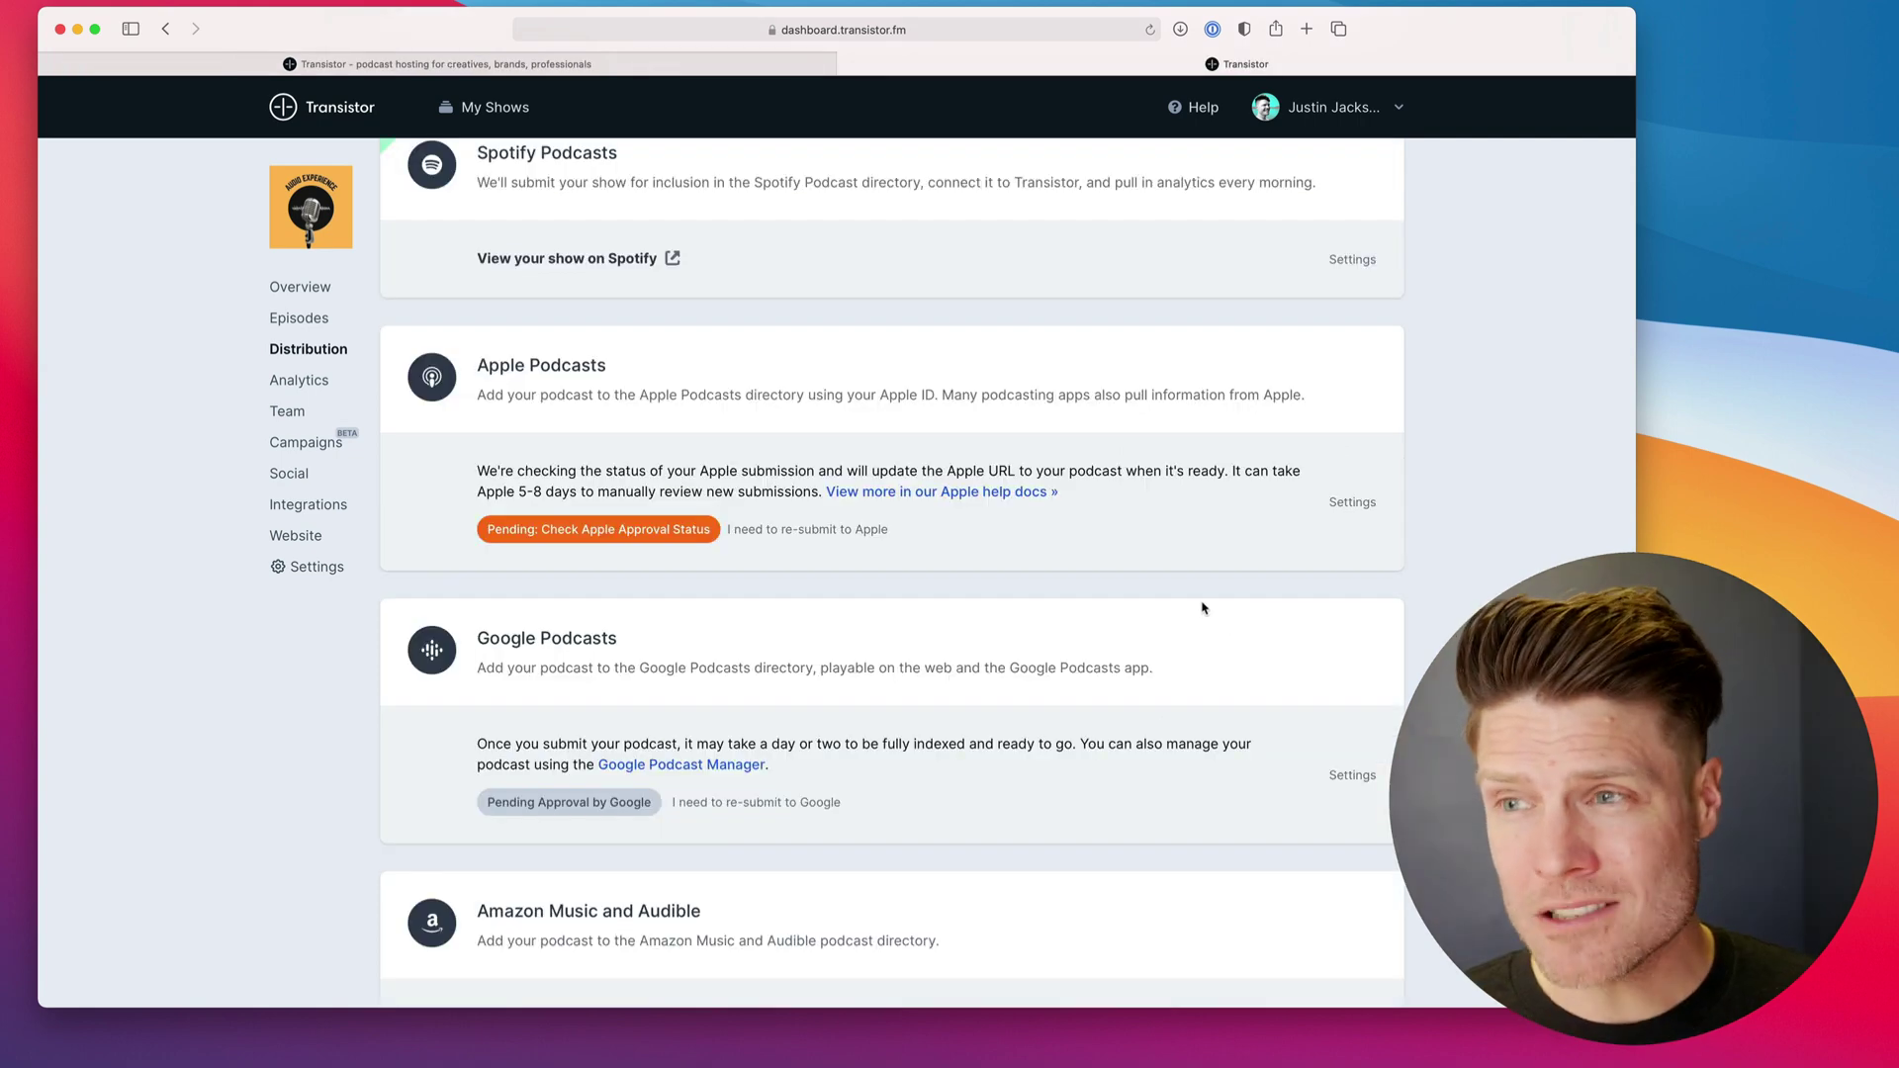
# - Open the show's Podcast Addict listing from the Distribution page
pyautogui.scroll(-5, 1204, 607)
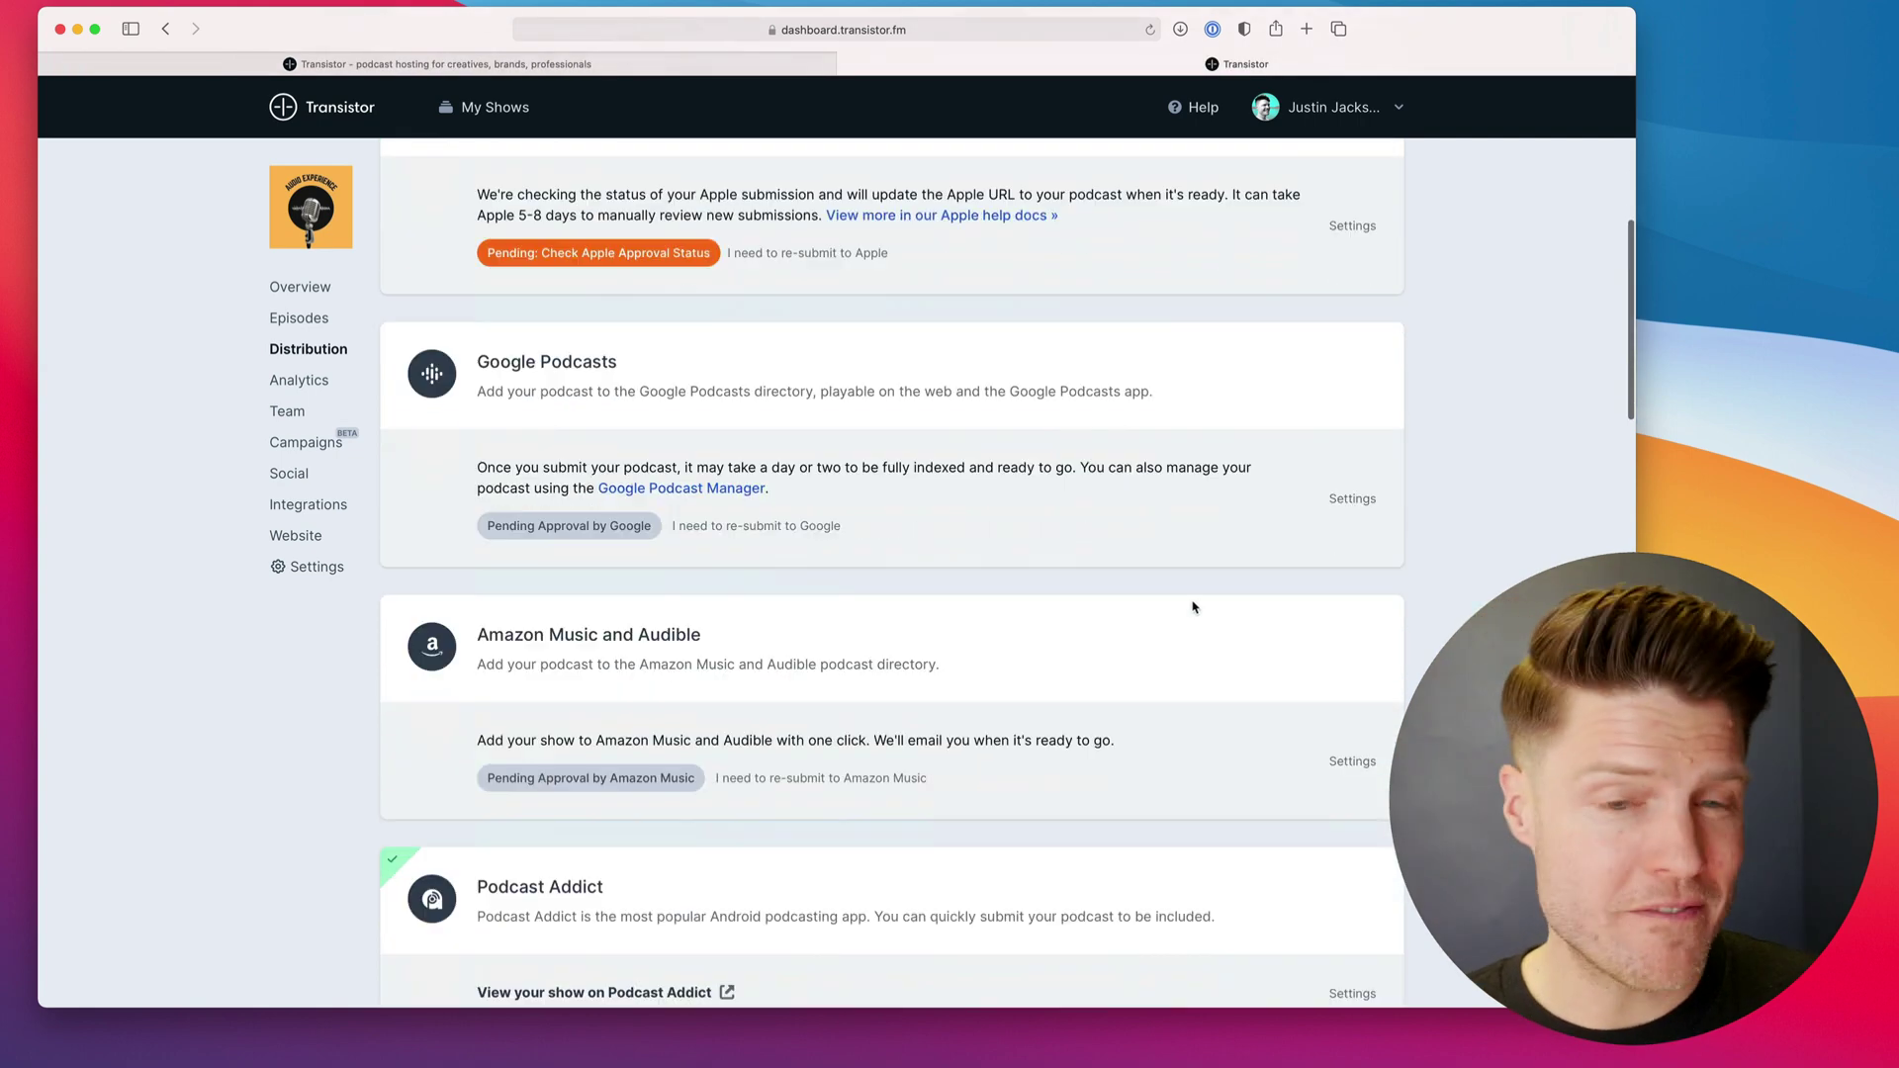
pyautogui.scroll(-5, 777, 625)
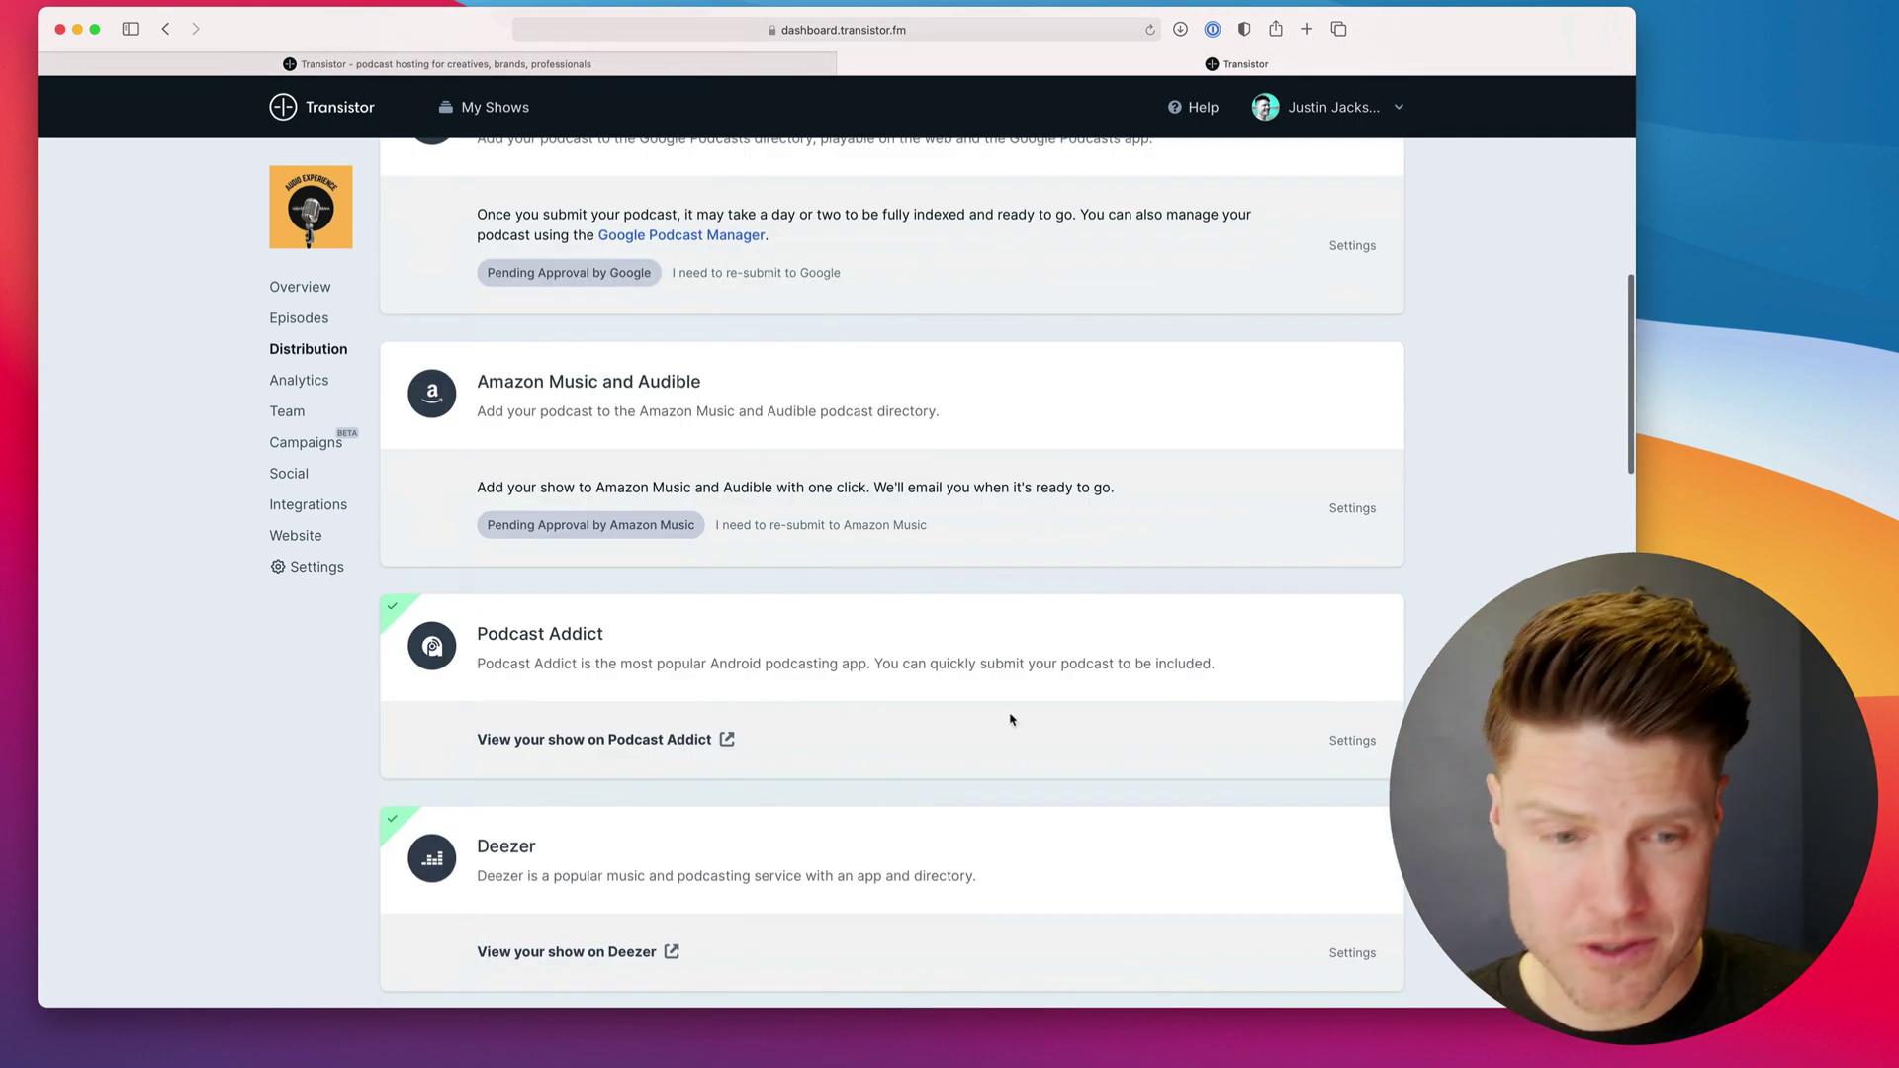
pyautogui.scroll(-5, 1009, 719)
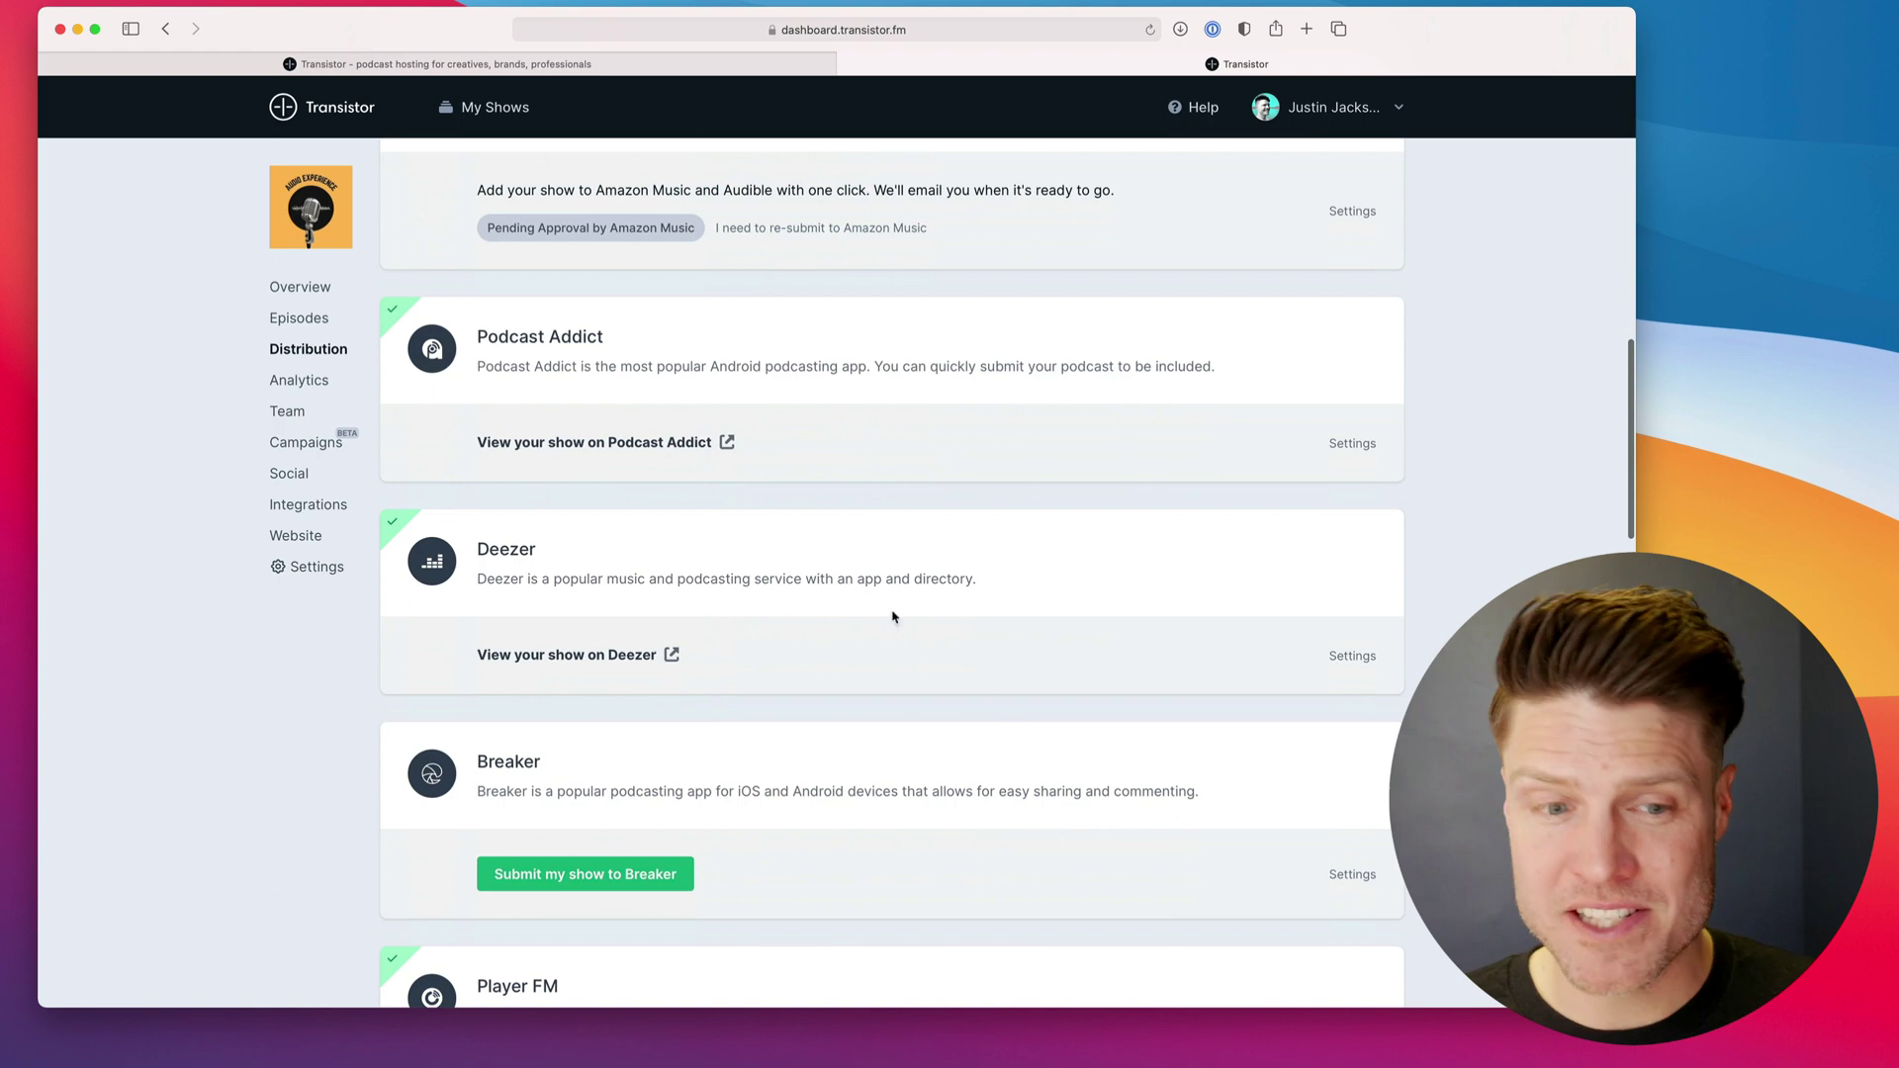
pyautogui.click(642, 445)
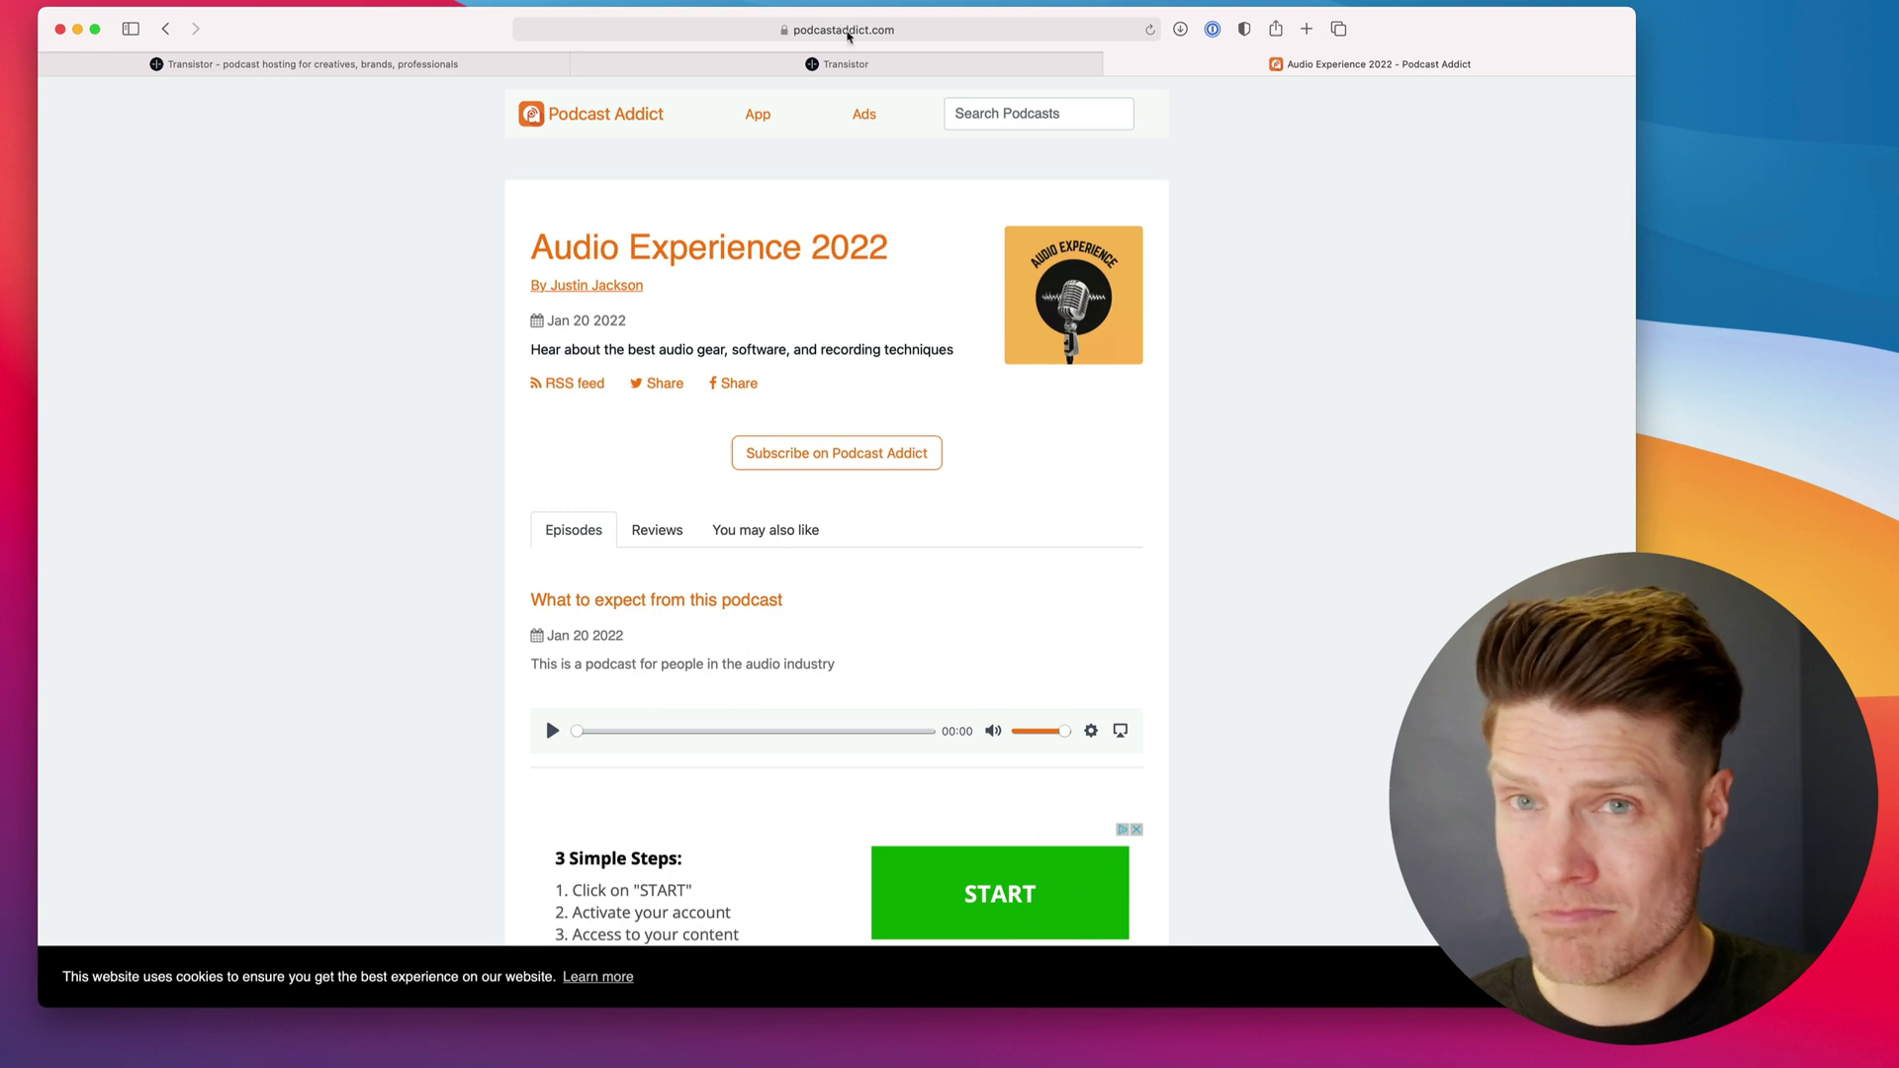
pyautogui.click(846, 63)
# - Open the Listen Notes listing, recheck Podcast Addict, and return to Transistor's distribution page
pyautogui.scroll(-10, 890, 593)
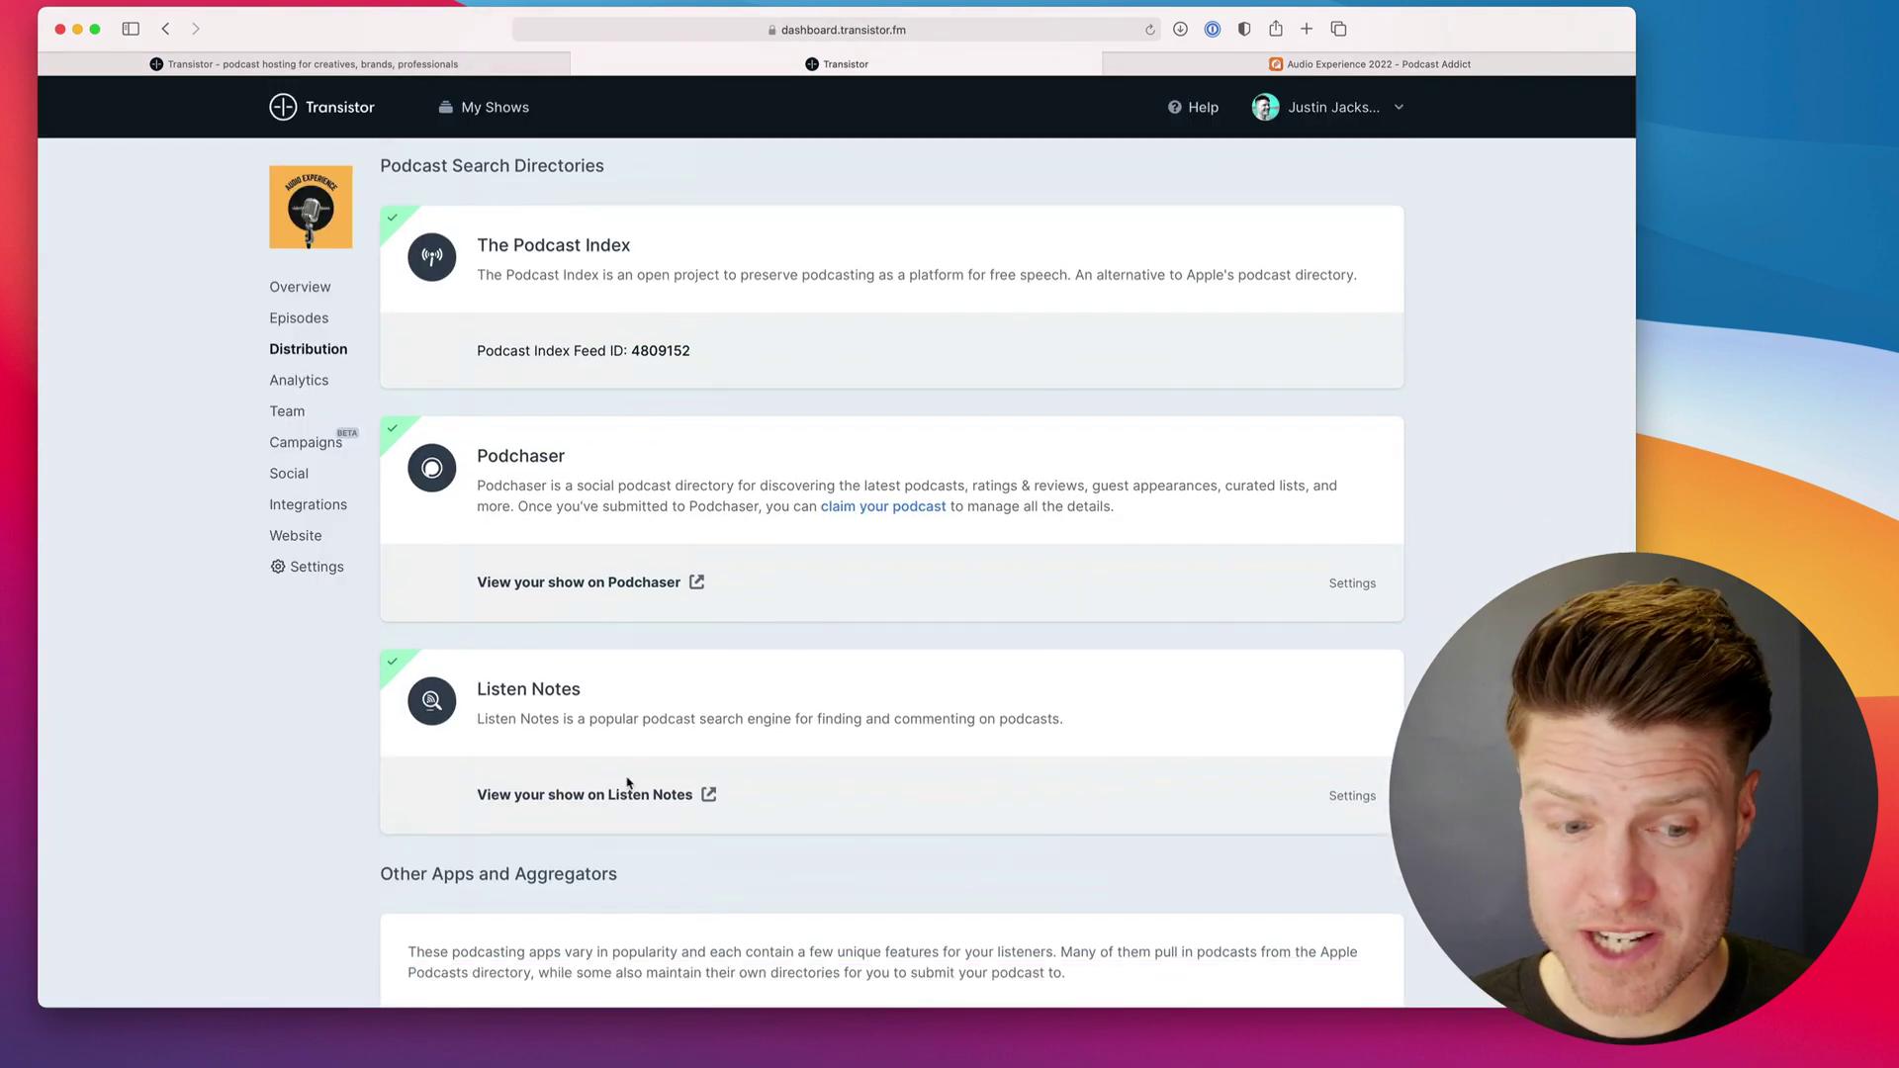
pyautogui.click(638, 797)
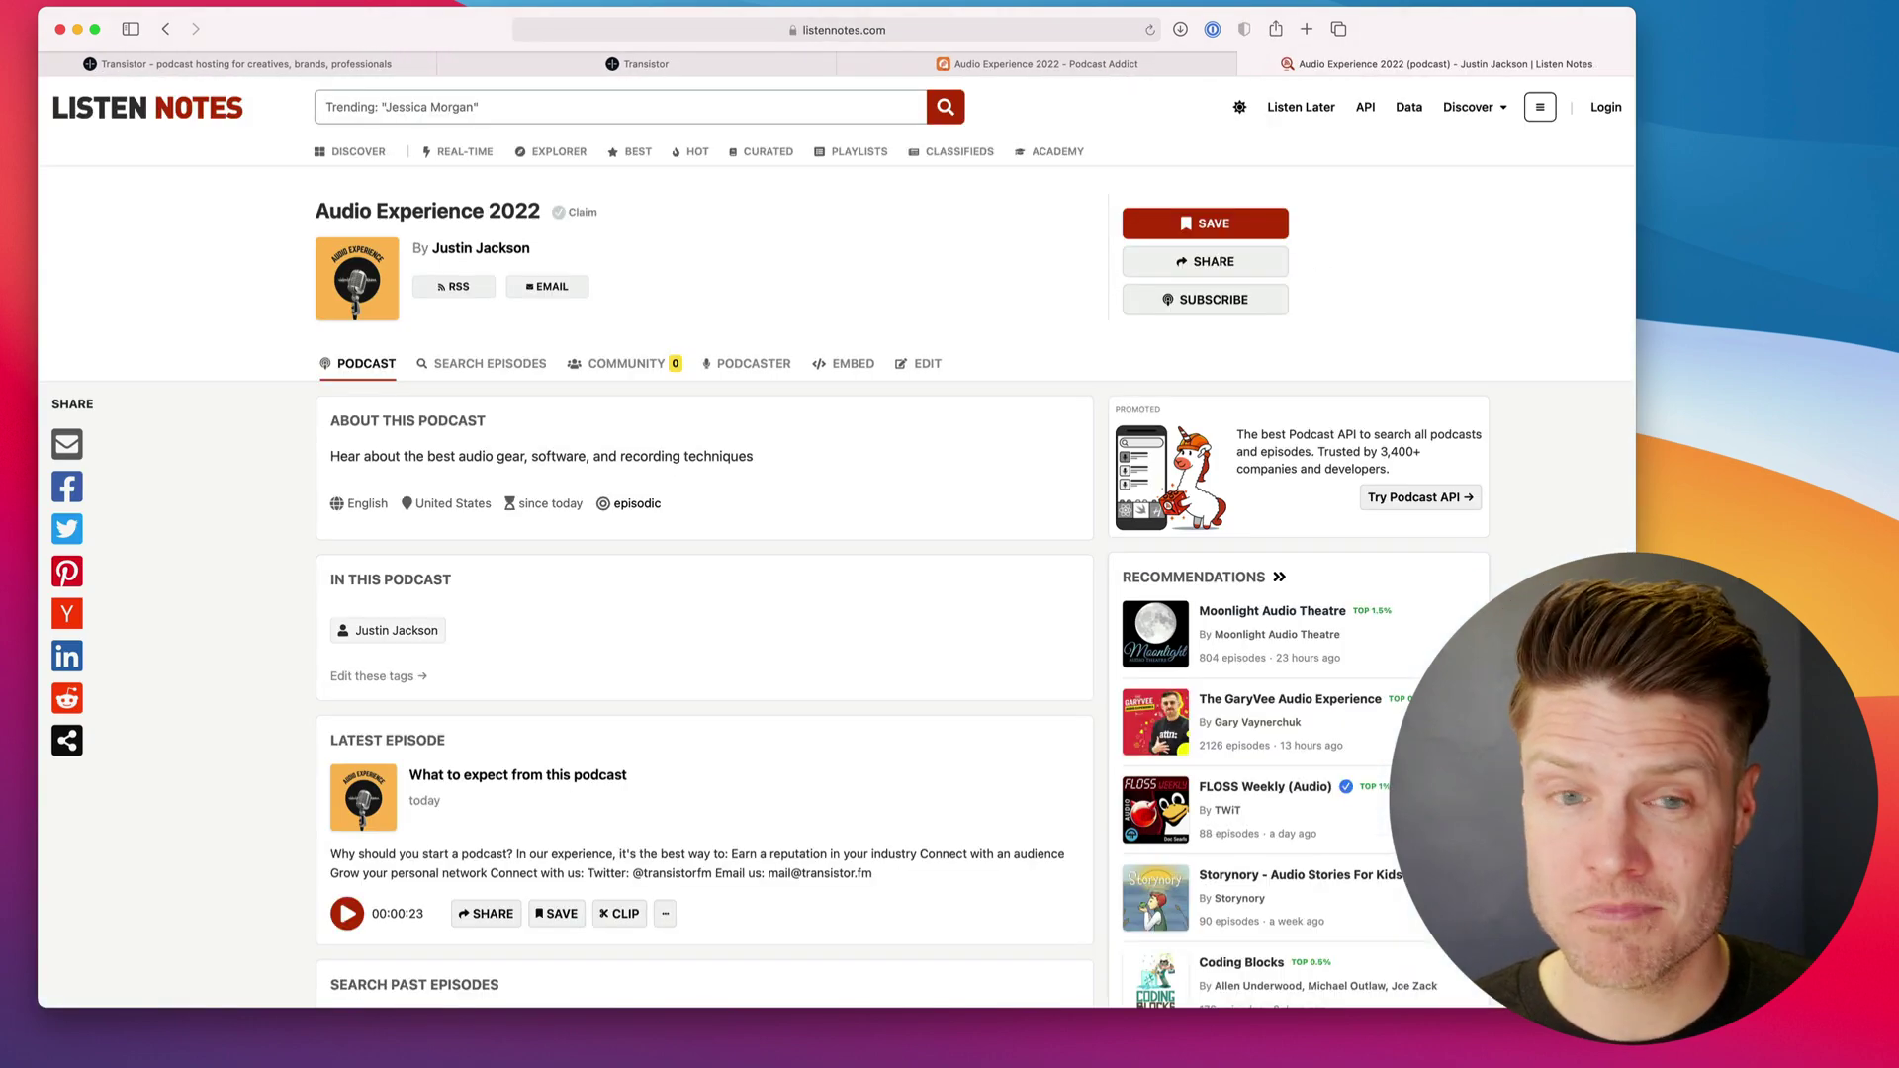
pyautogui.click(744, 67)
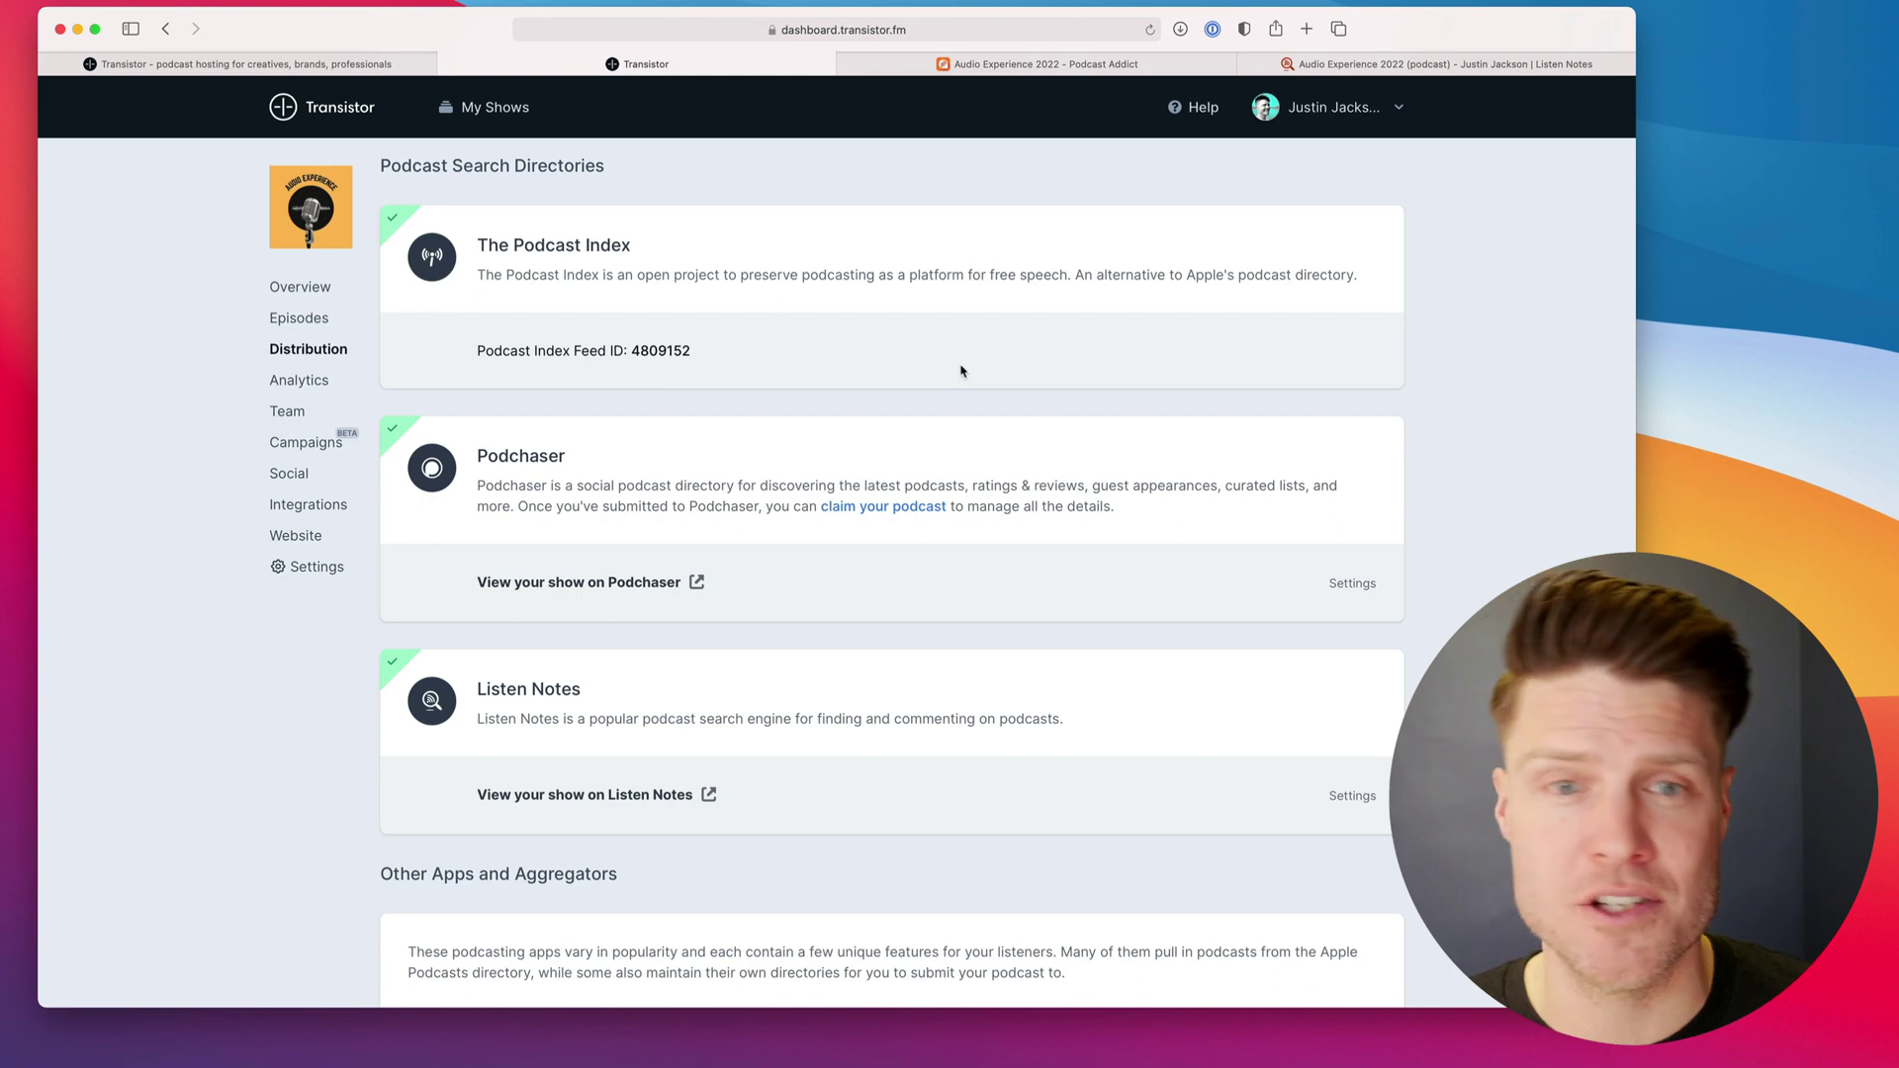
pyautogui.click(1127, 64)
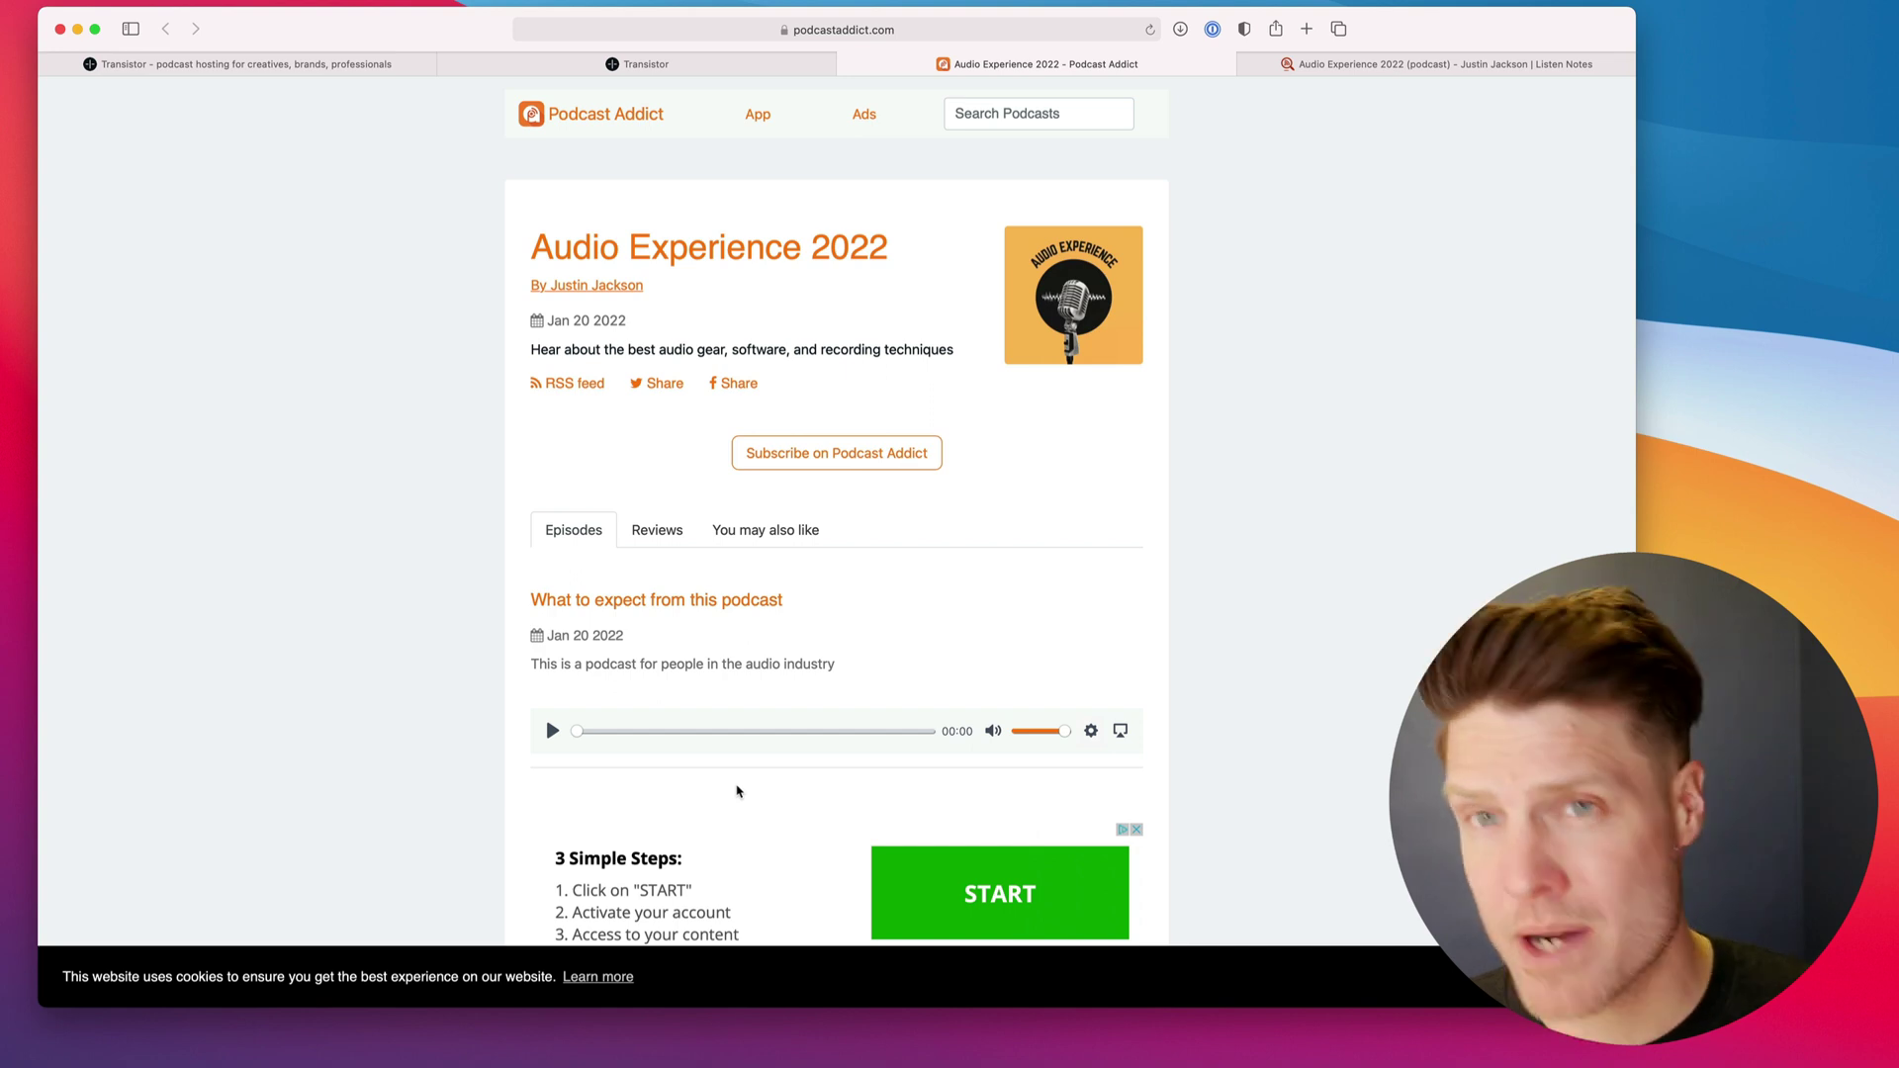
pyautogui.click(734, 63)
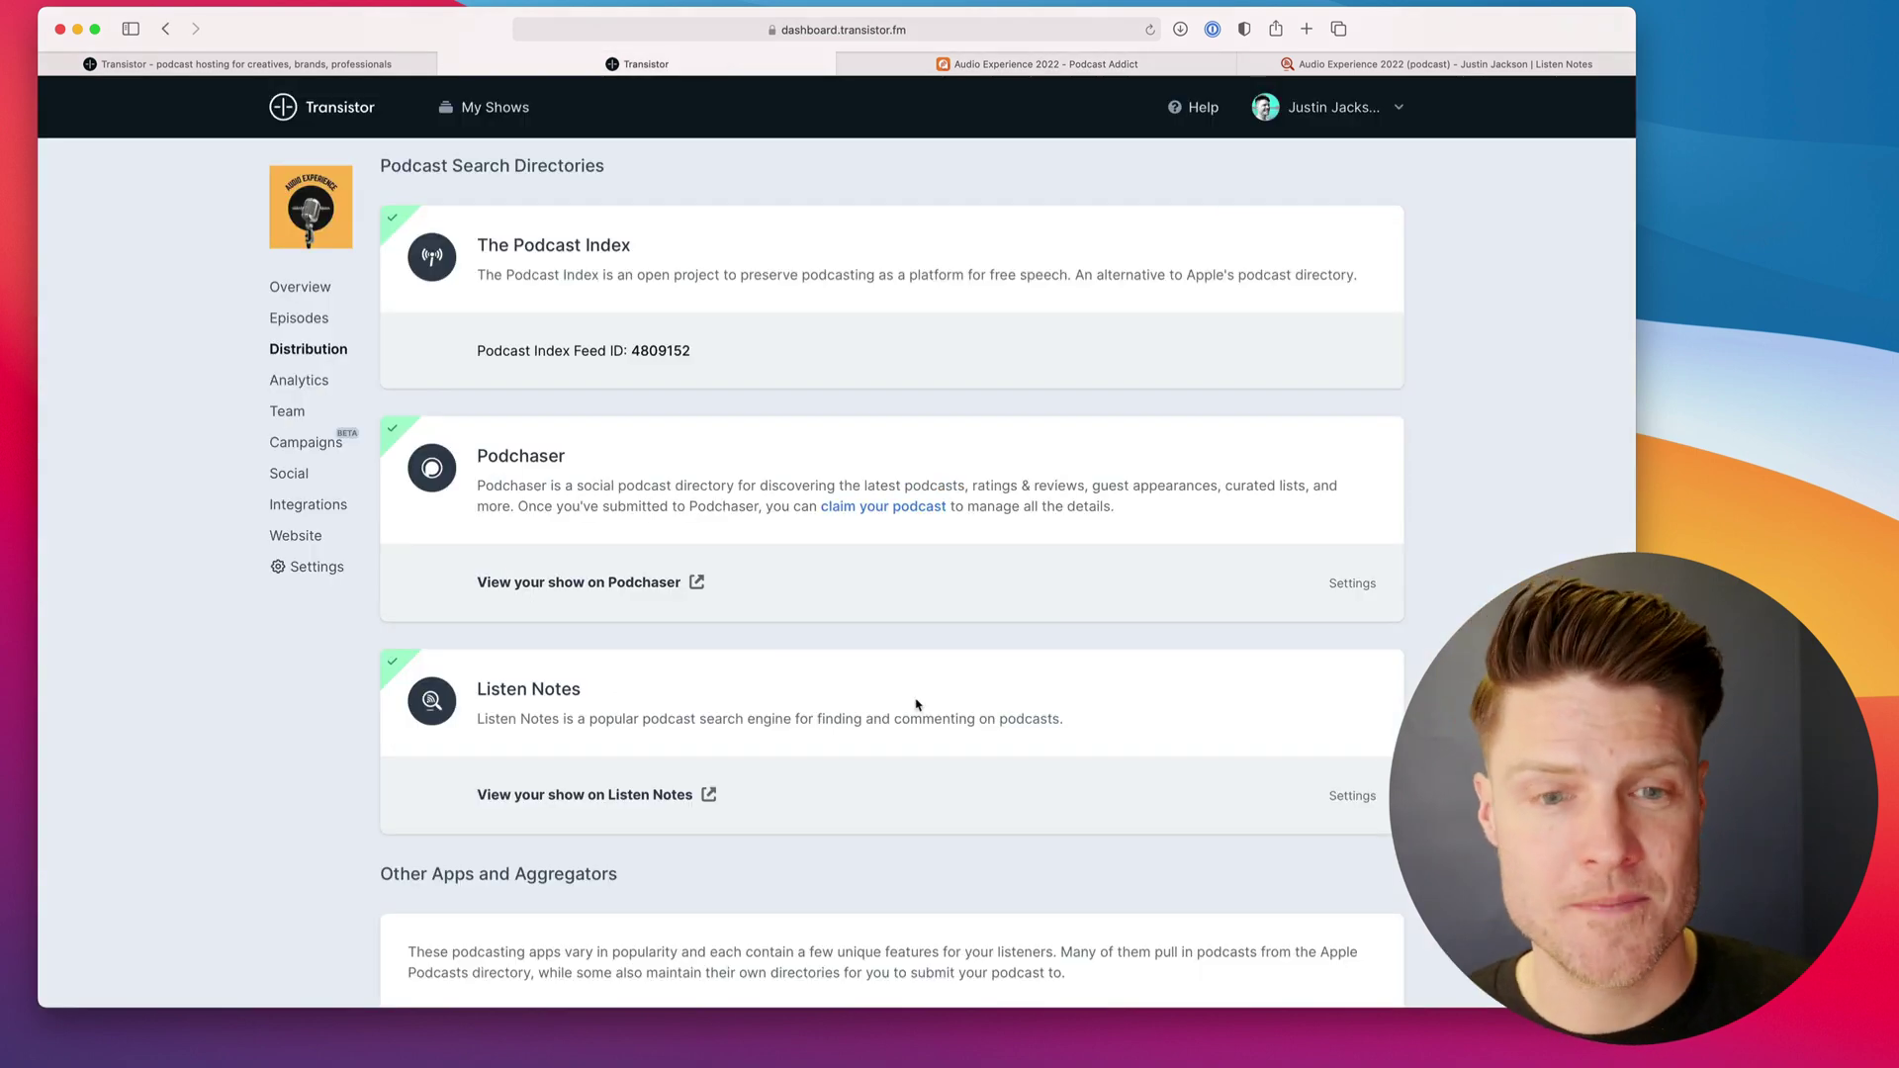
pyautogui.scroll(1, 916, 704)
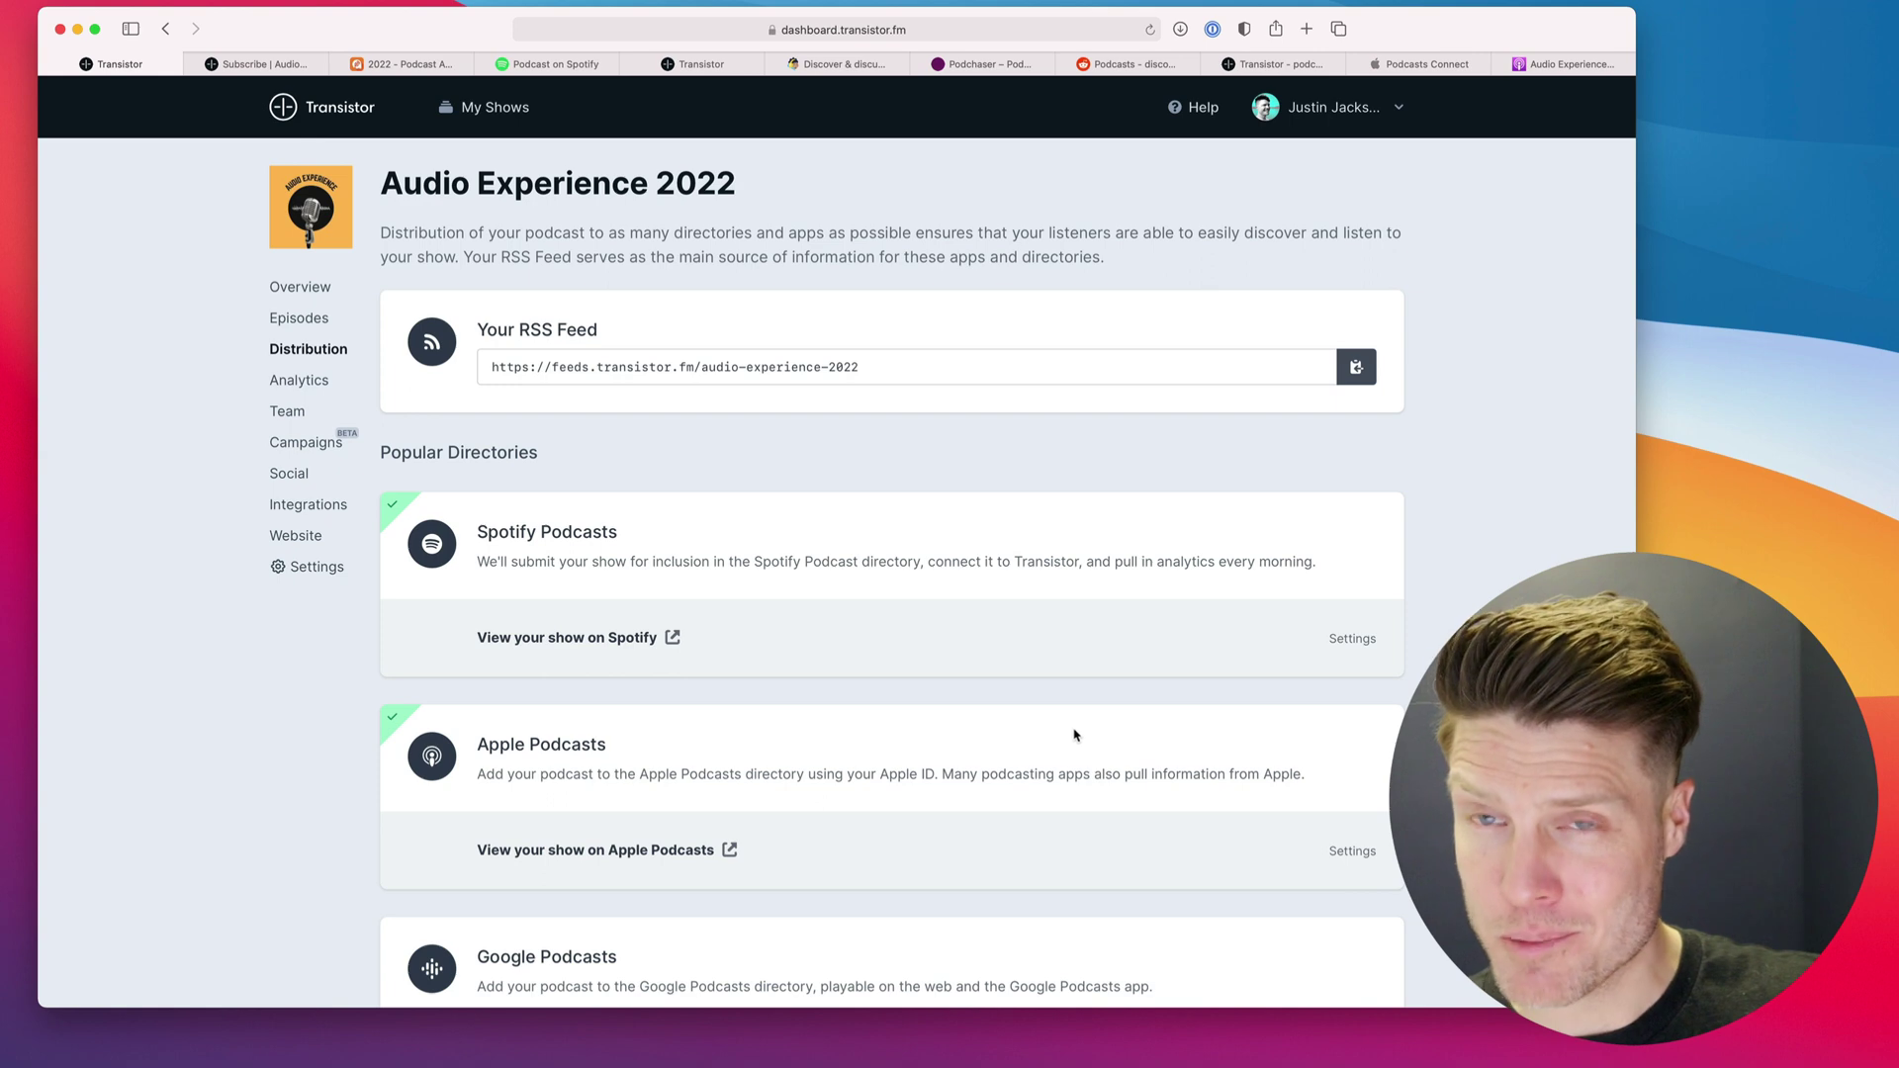
# - Scroll the Distribution page and open the show's Apple Podcasts listing
pyautogui.scroll(-5, 1089, 768)
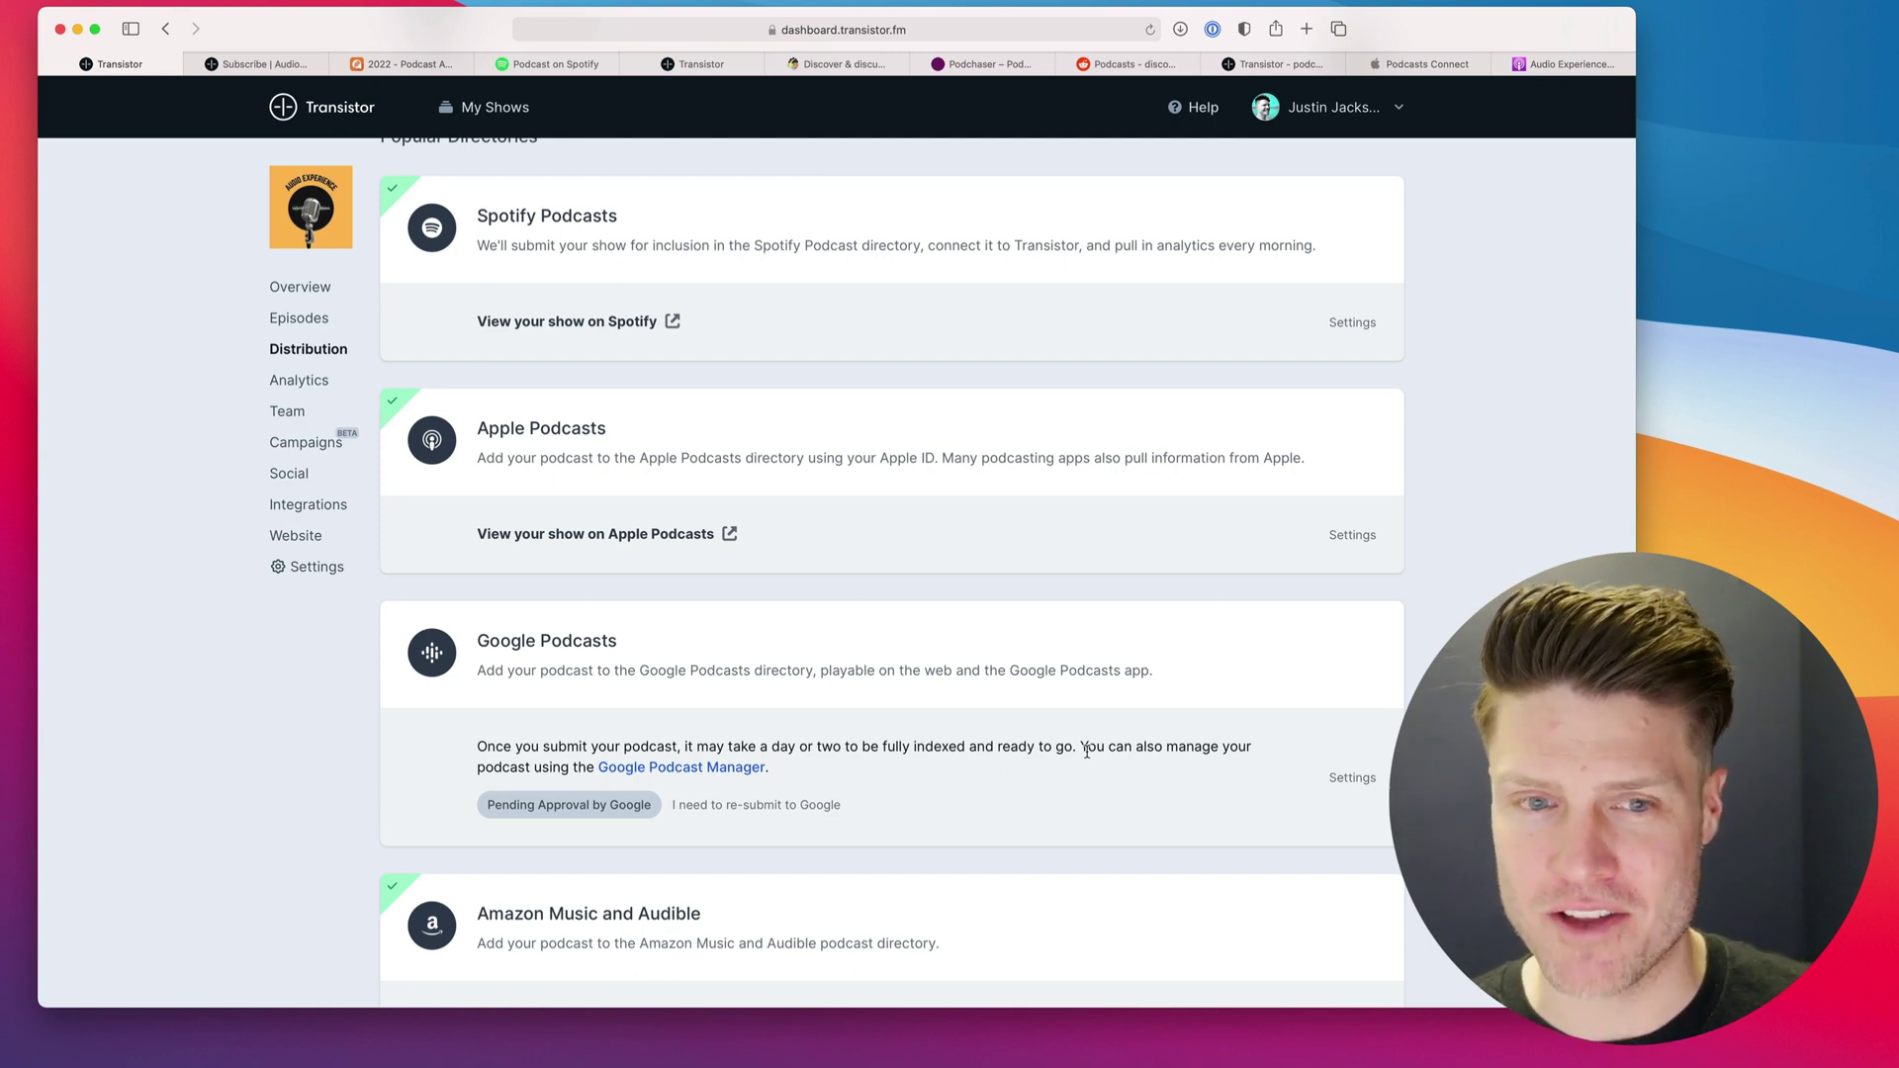
pyautogui.click(649, 544)
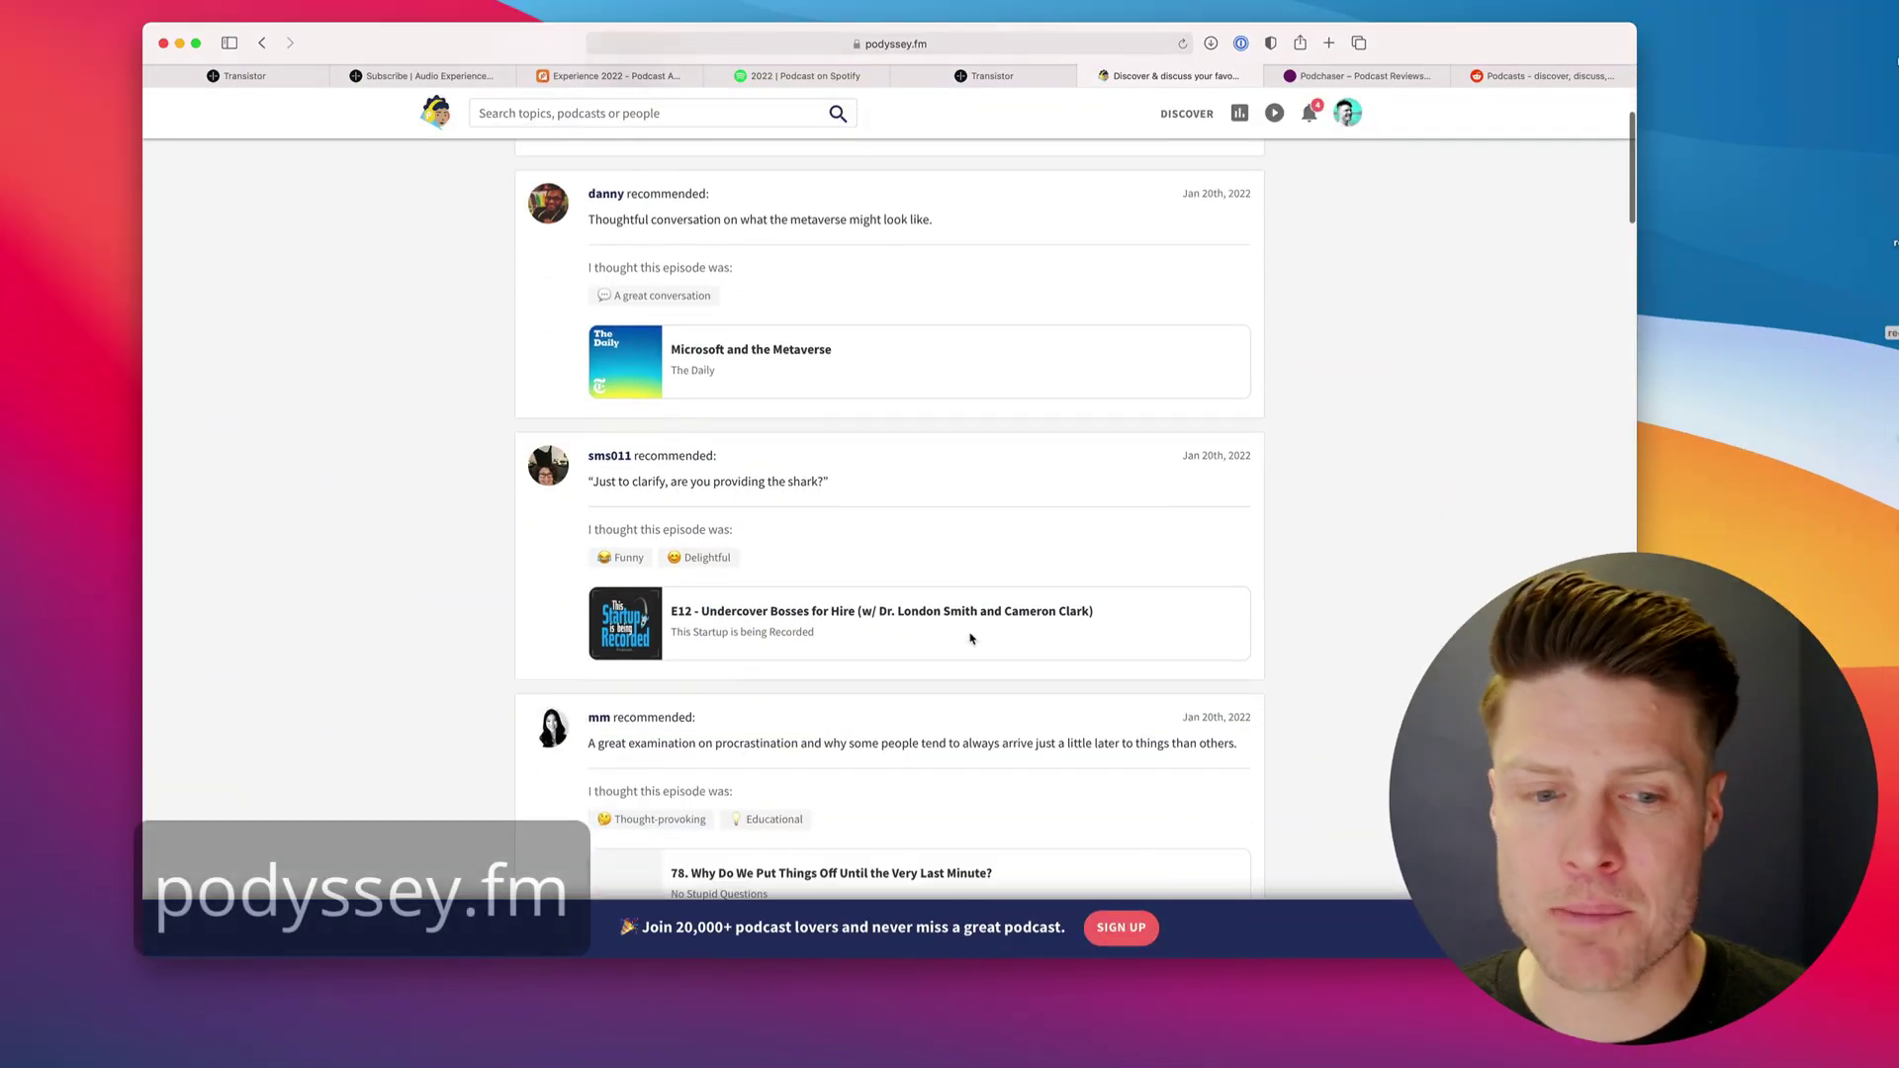
# - Browse podyssey.fm's listener episode recommendations, then switch to Podchaser
pyautogui.scroll(-5, 969, 637)
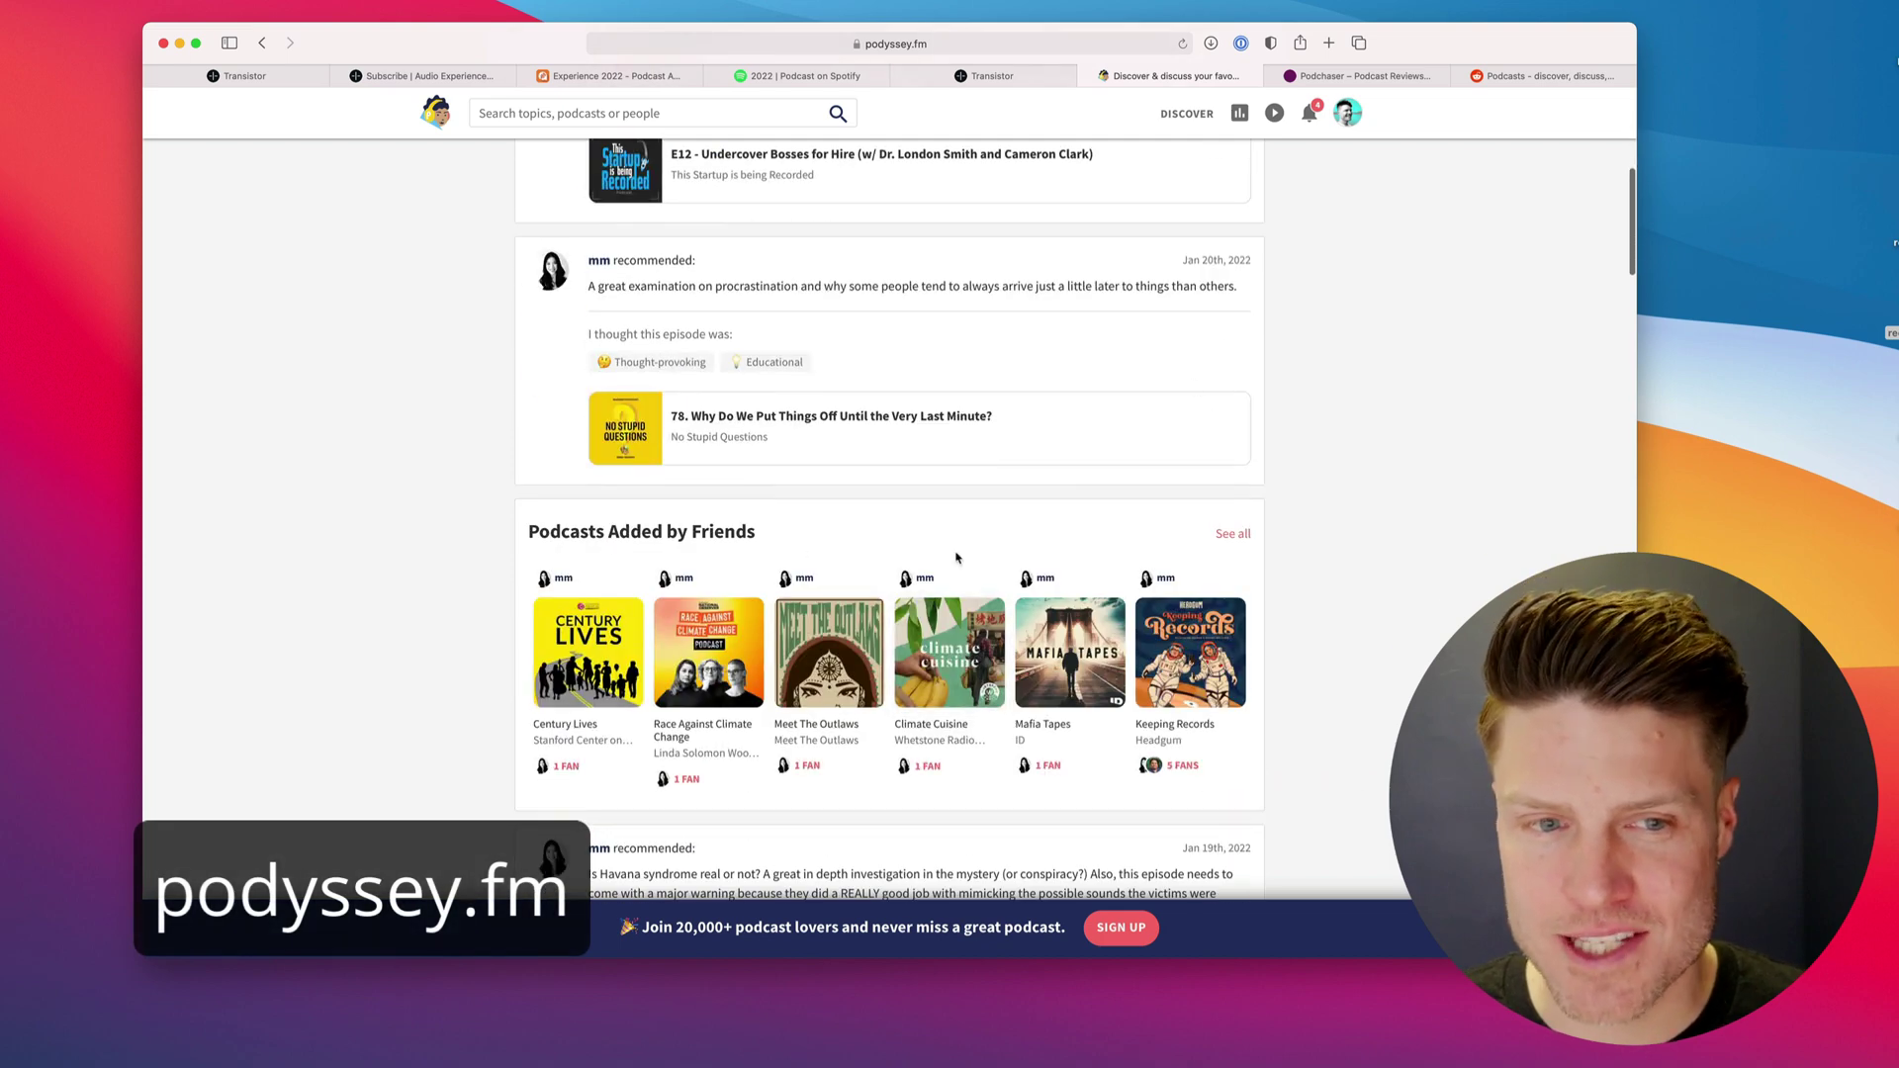
pyautogui.scroll(-8, 956, 559)
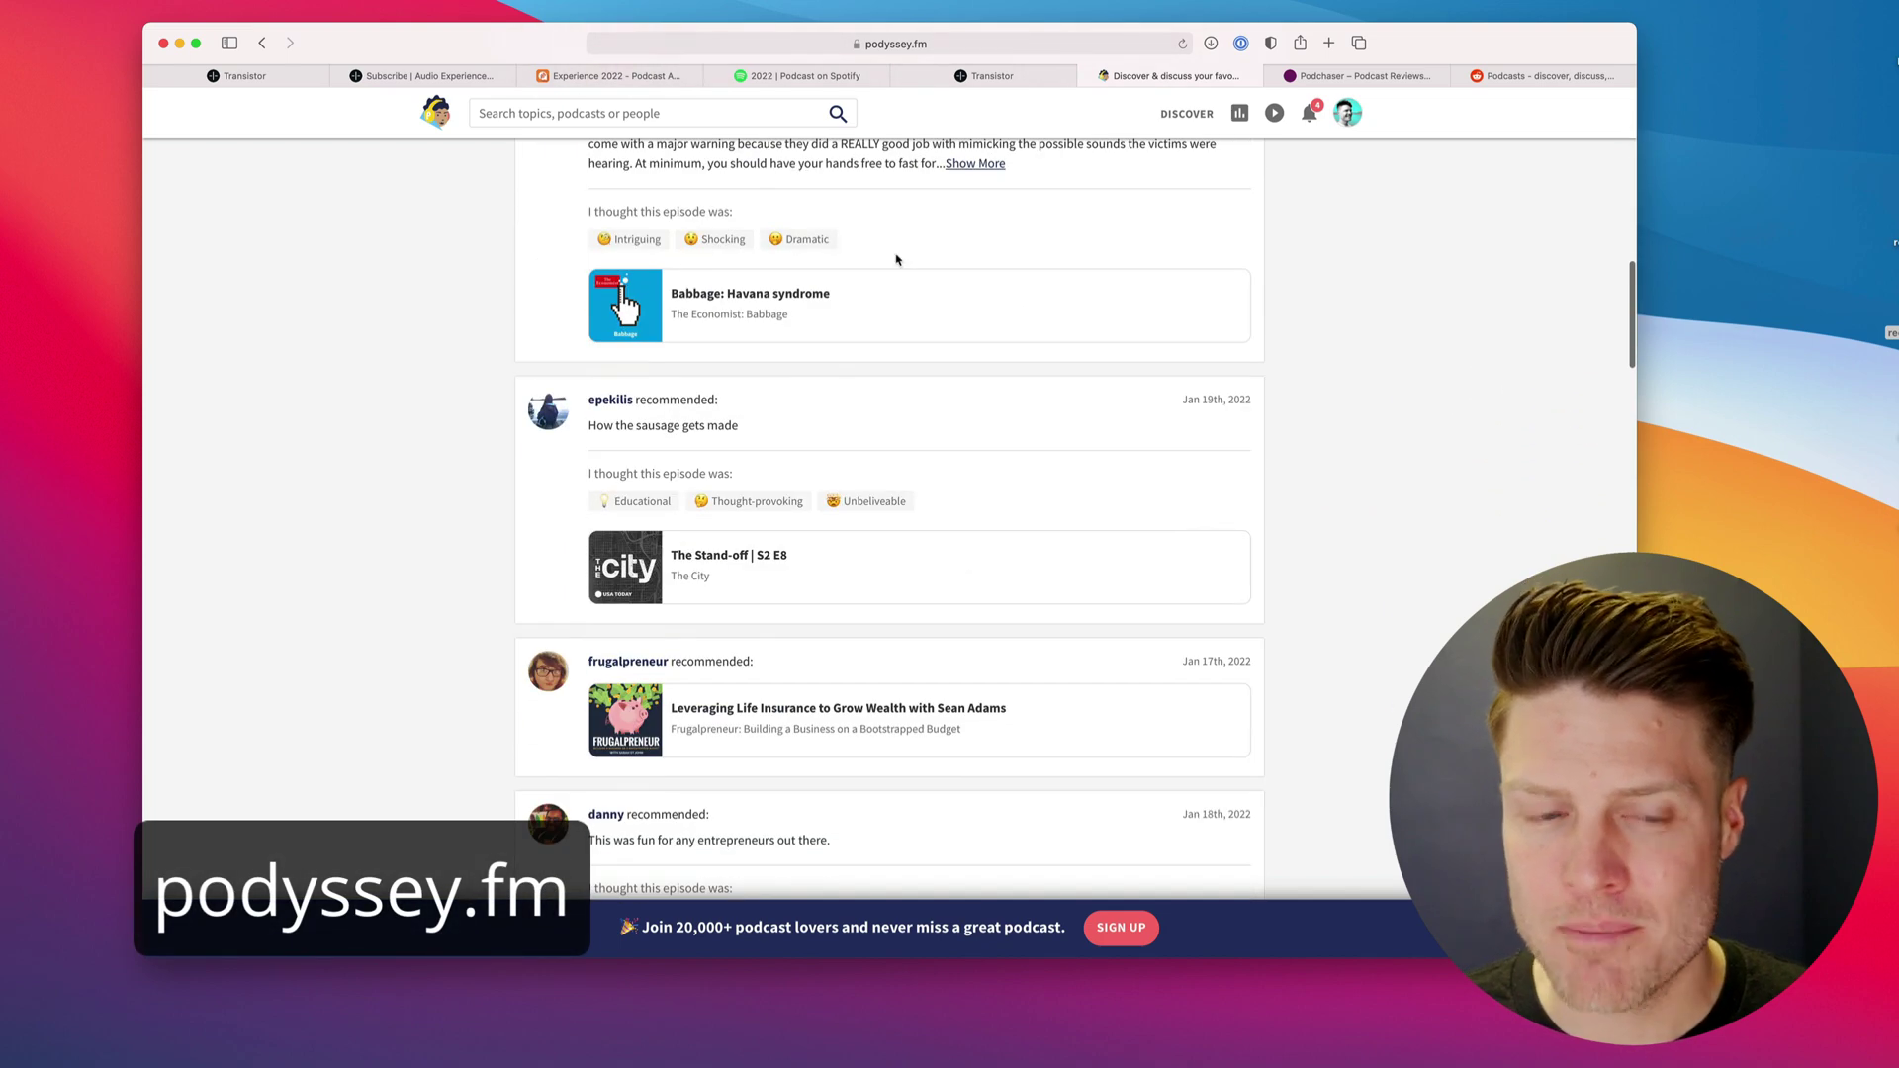
pyautogui.scroll(-2, 1014, 547)
pyautogui.scroll(-3, 1048, 636)
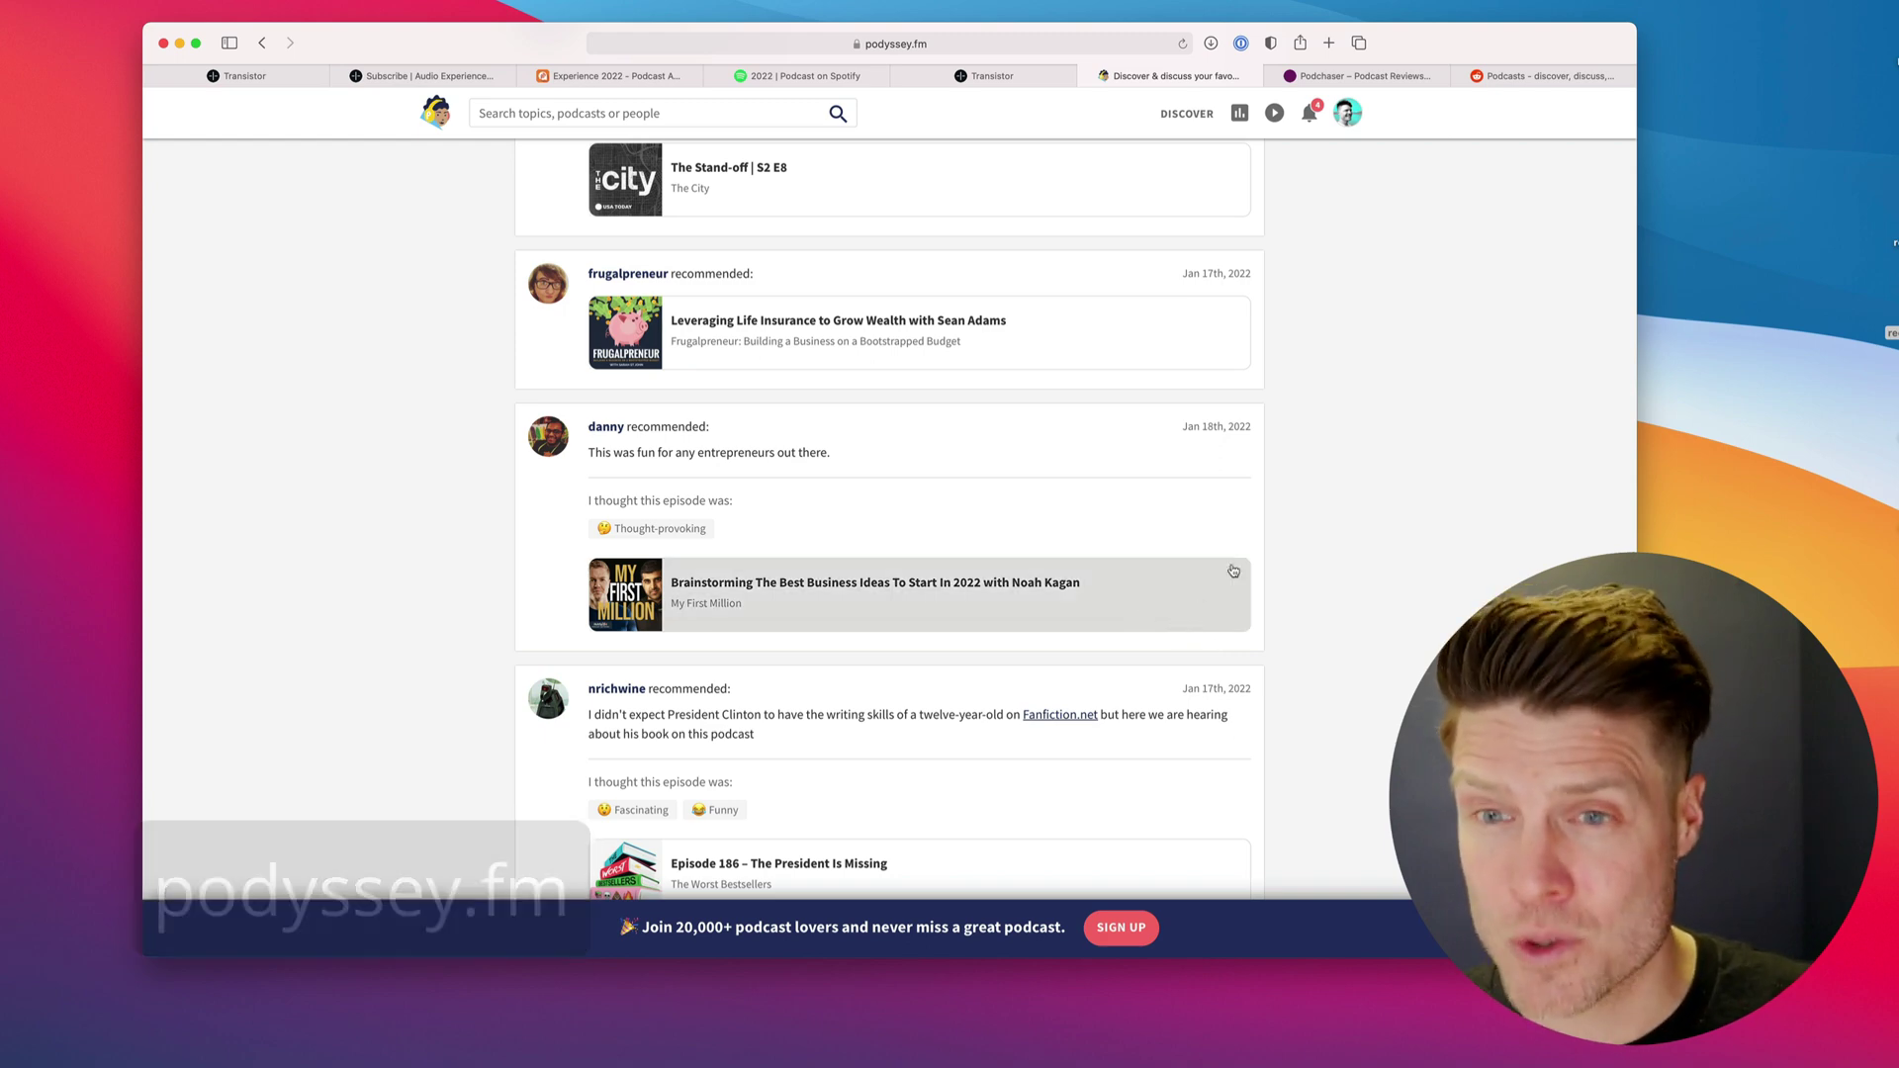
pyautogui.click(1383, 77)
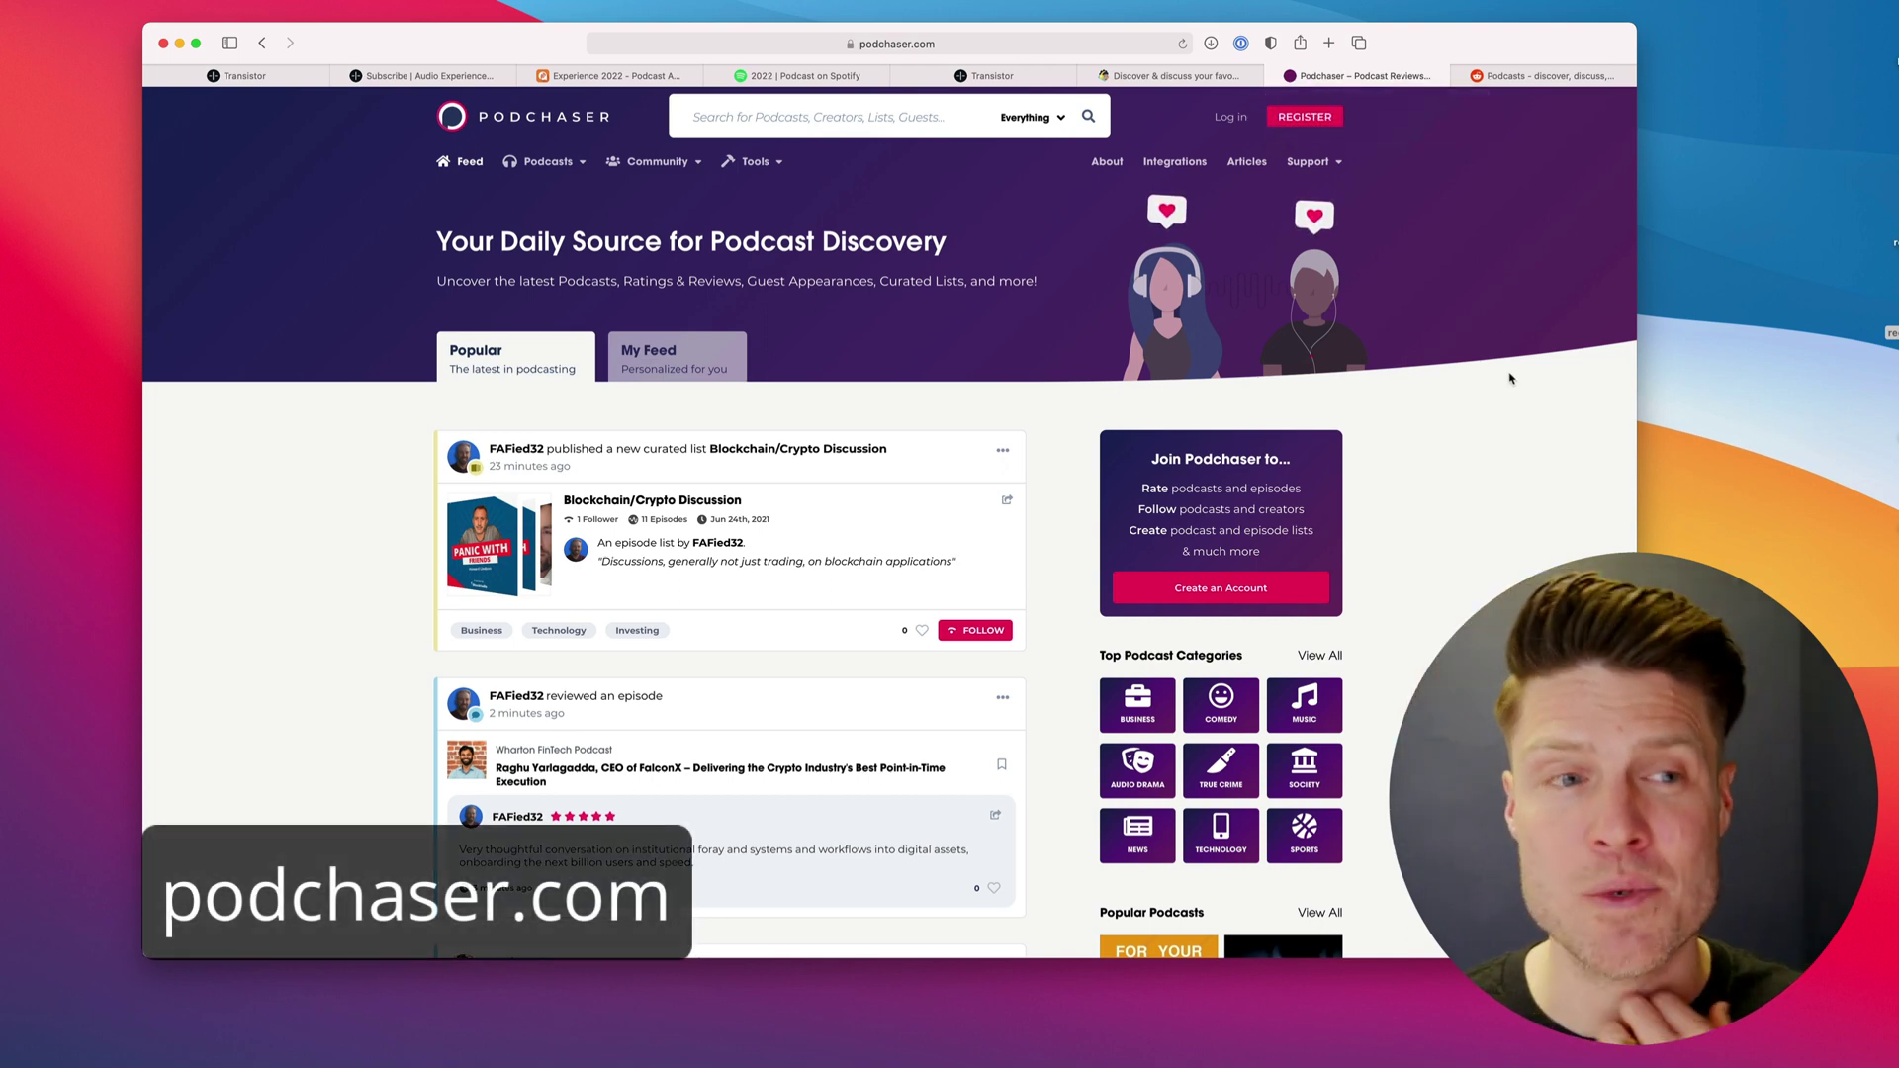
# - Return to the show's distribution dashboard and scroll to the Podchaser listing
pyautogui.click(276, 79)
pyautogui.scroll(-15, 890, 655)
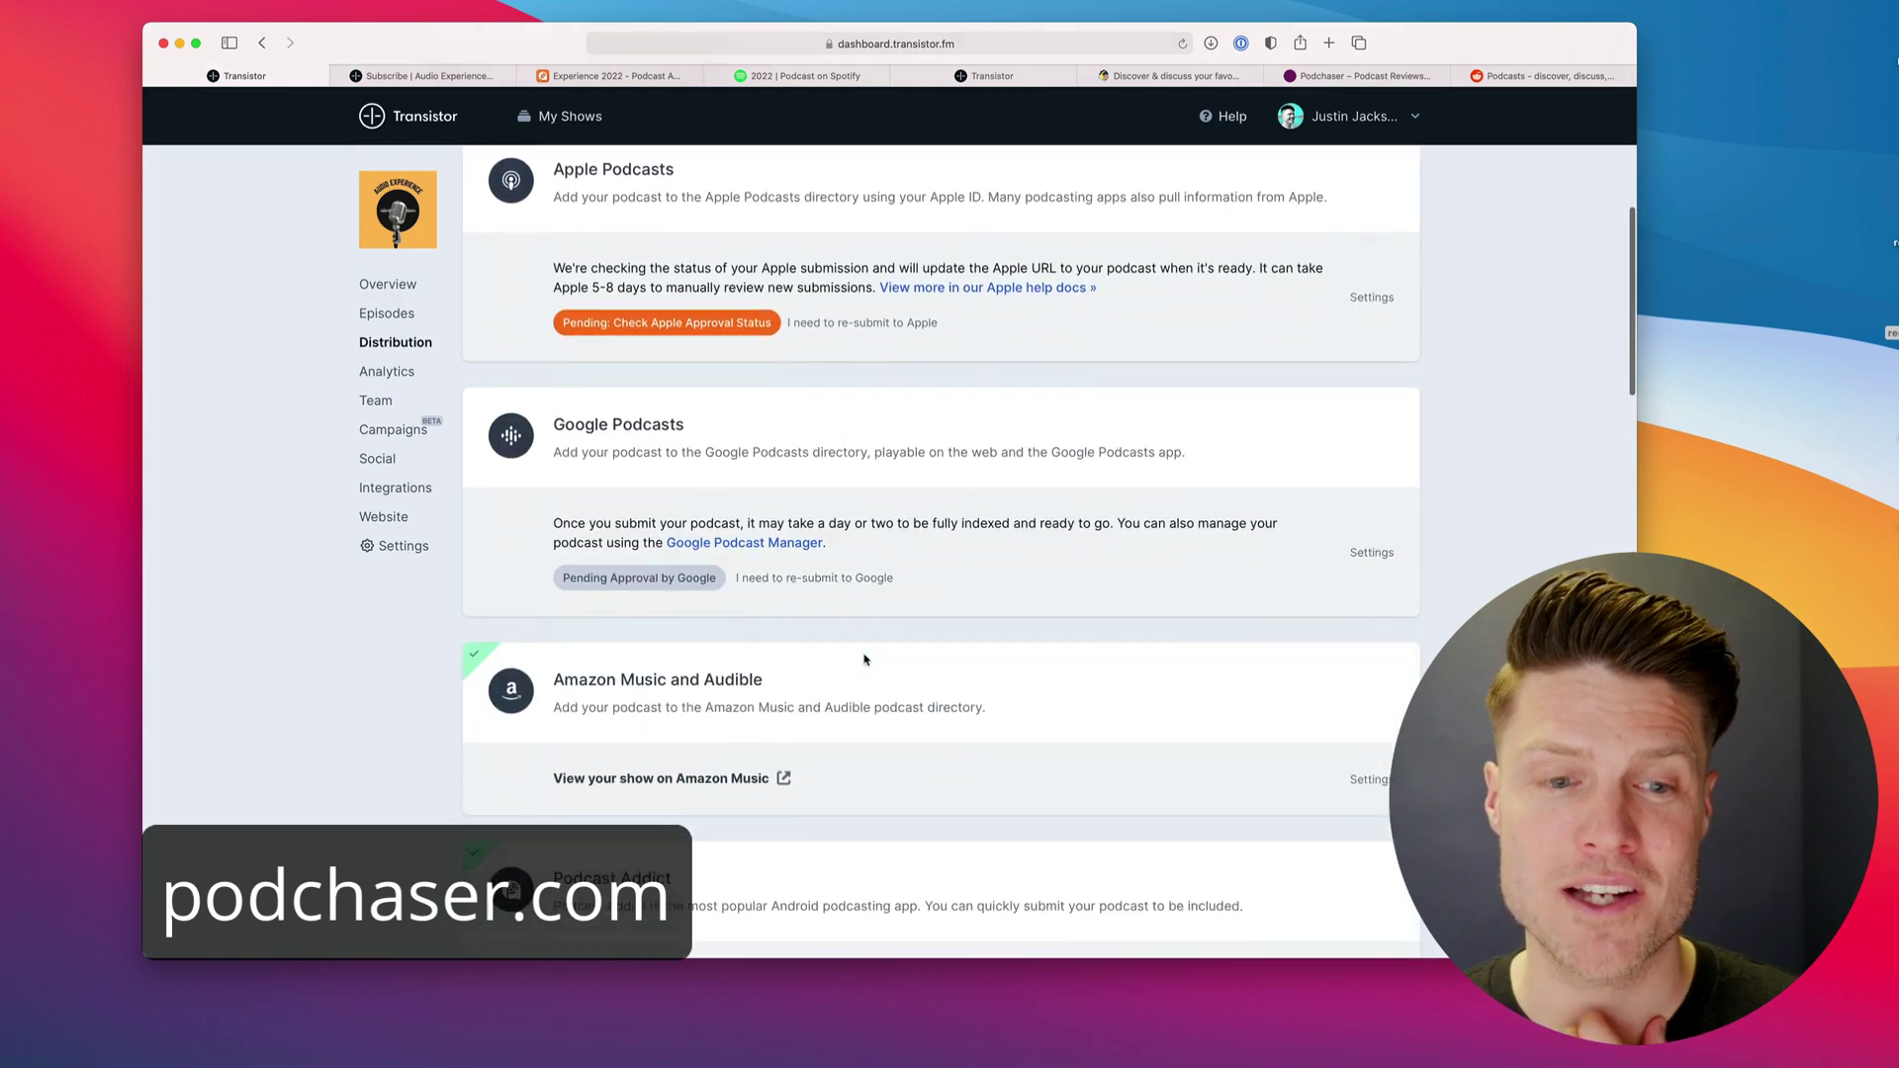
pyautogui.scroll(-6, 919, 717)
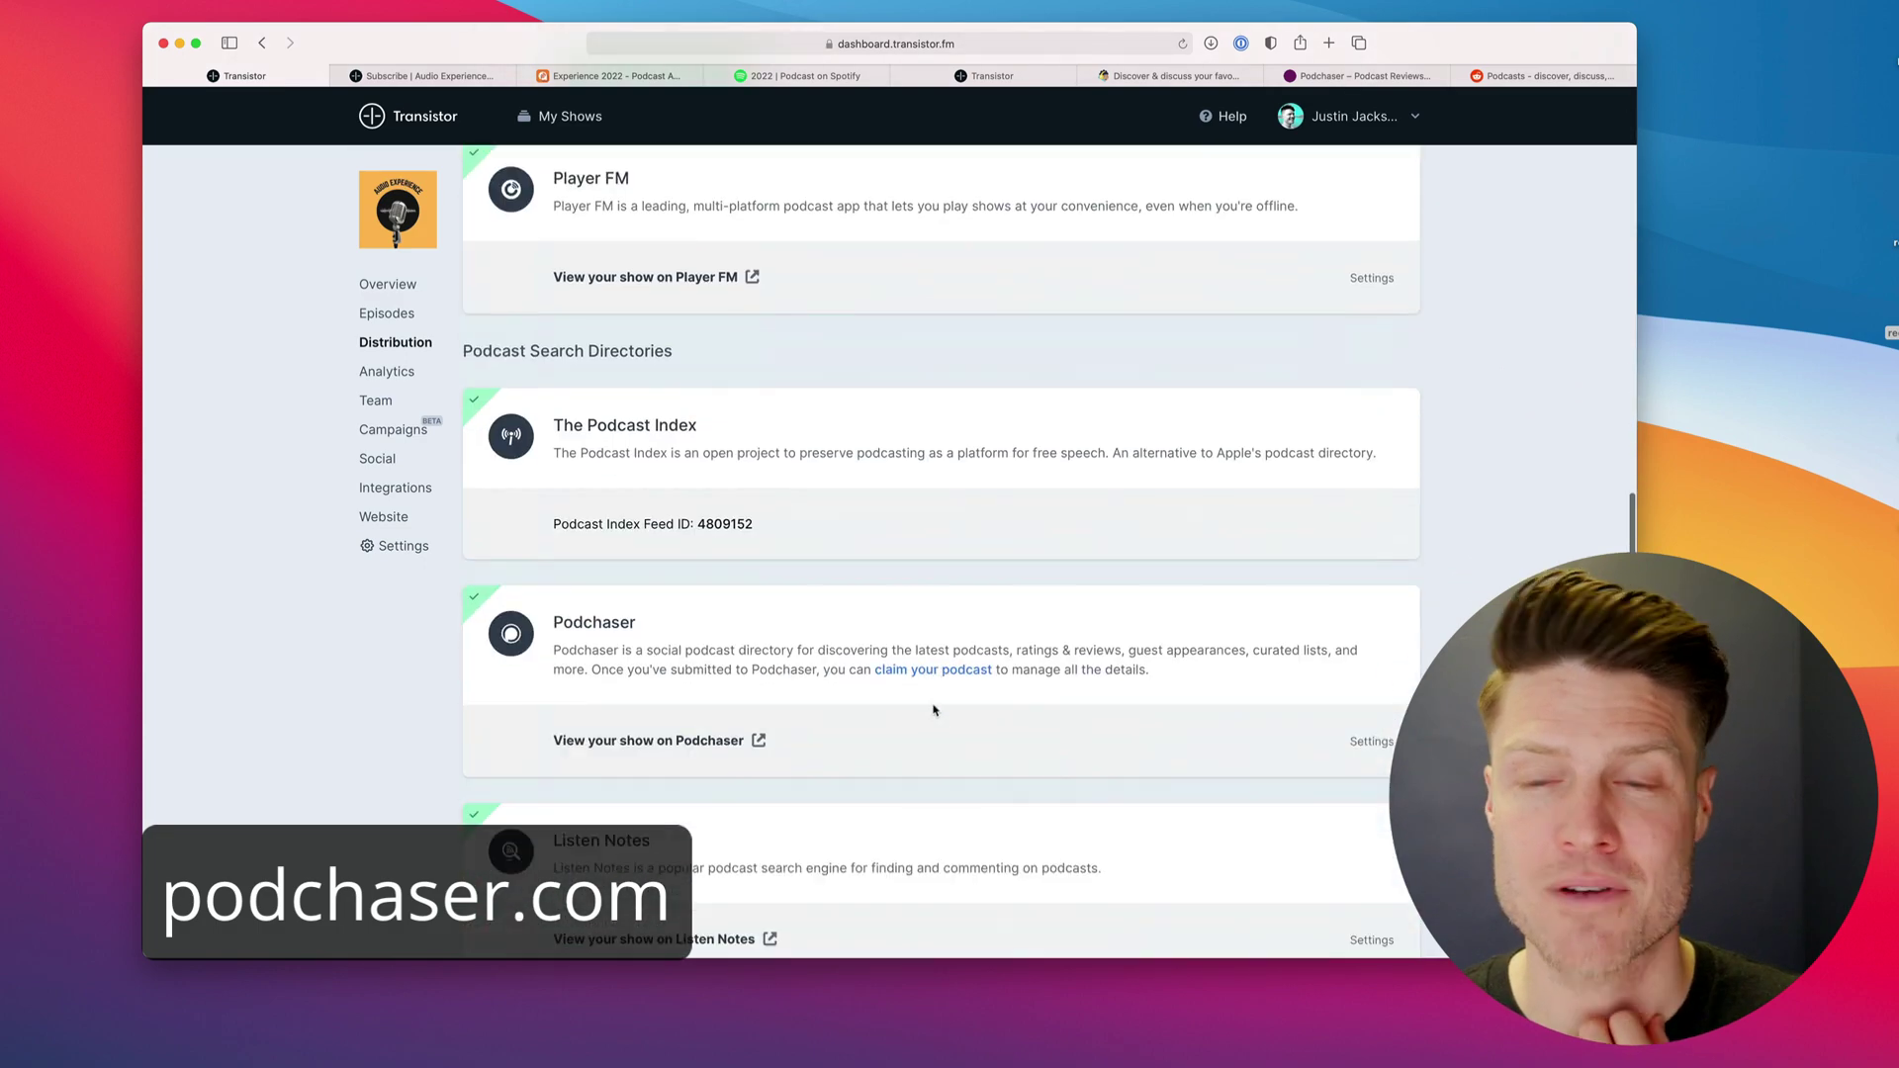
# - Browse the Podchaser home discovery feed, then move on to the r/podcasts subreddit
pyautogui.click(1360, 76)
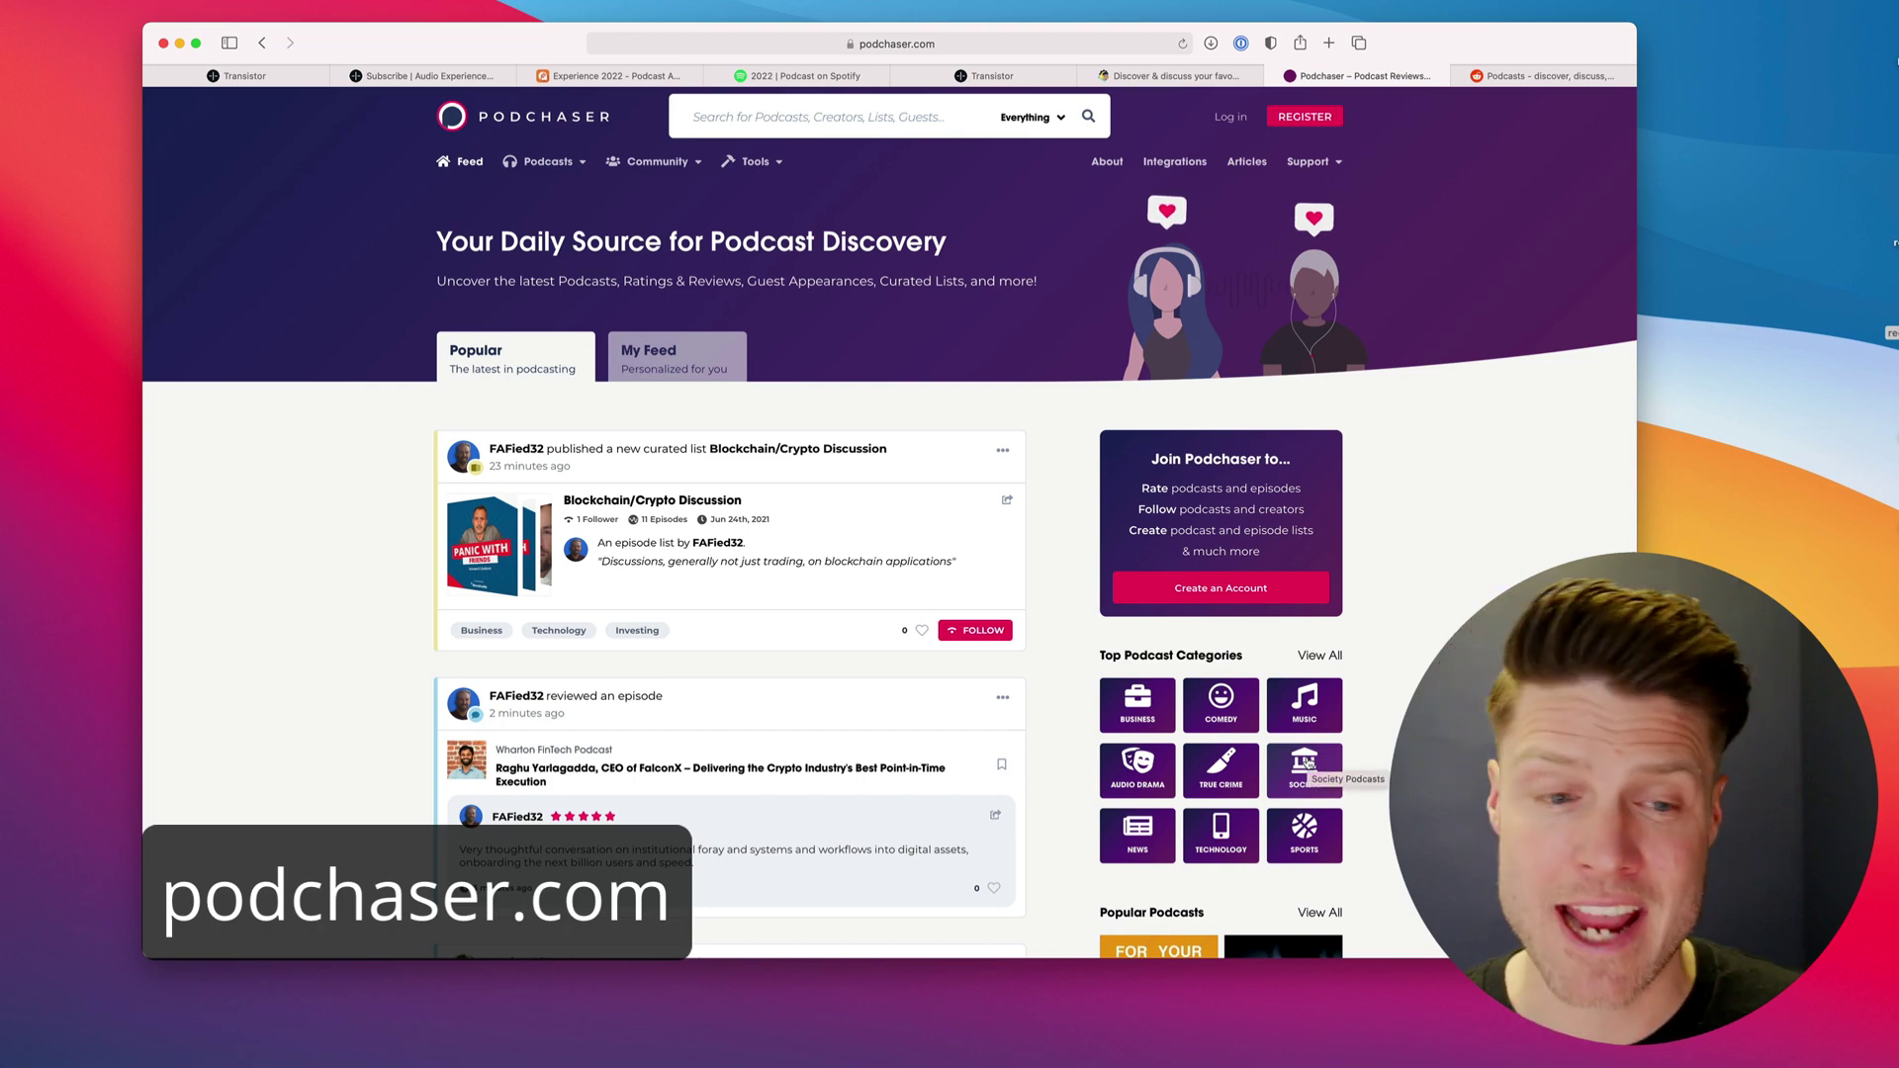
pyautogui.scroll(-8, 887, 714)
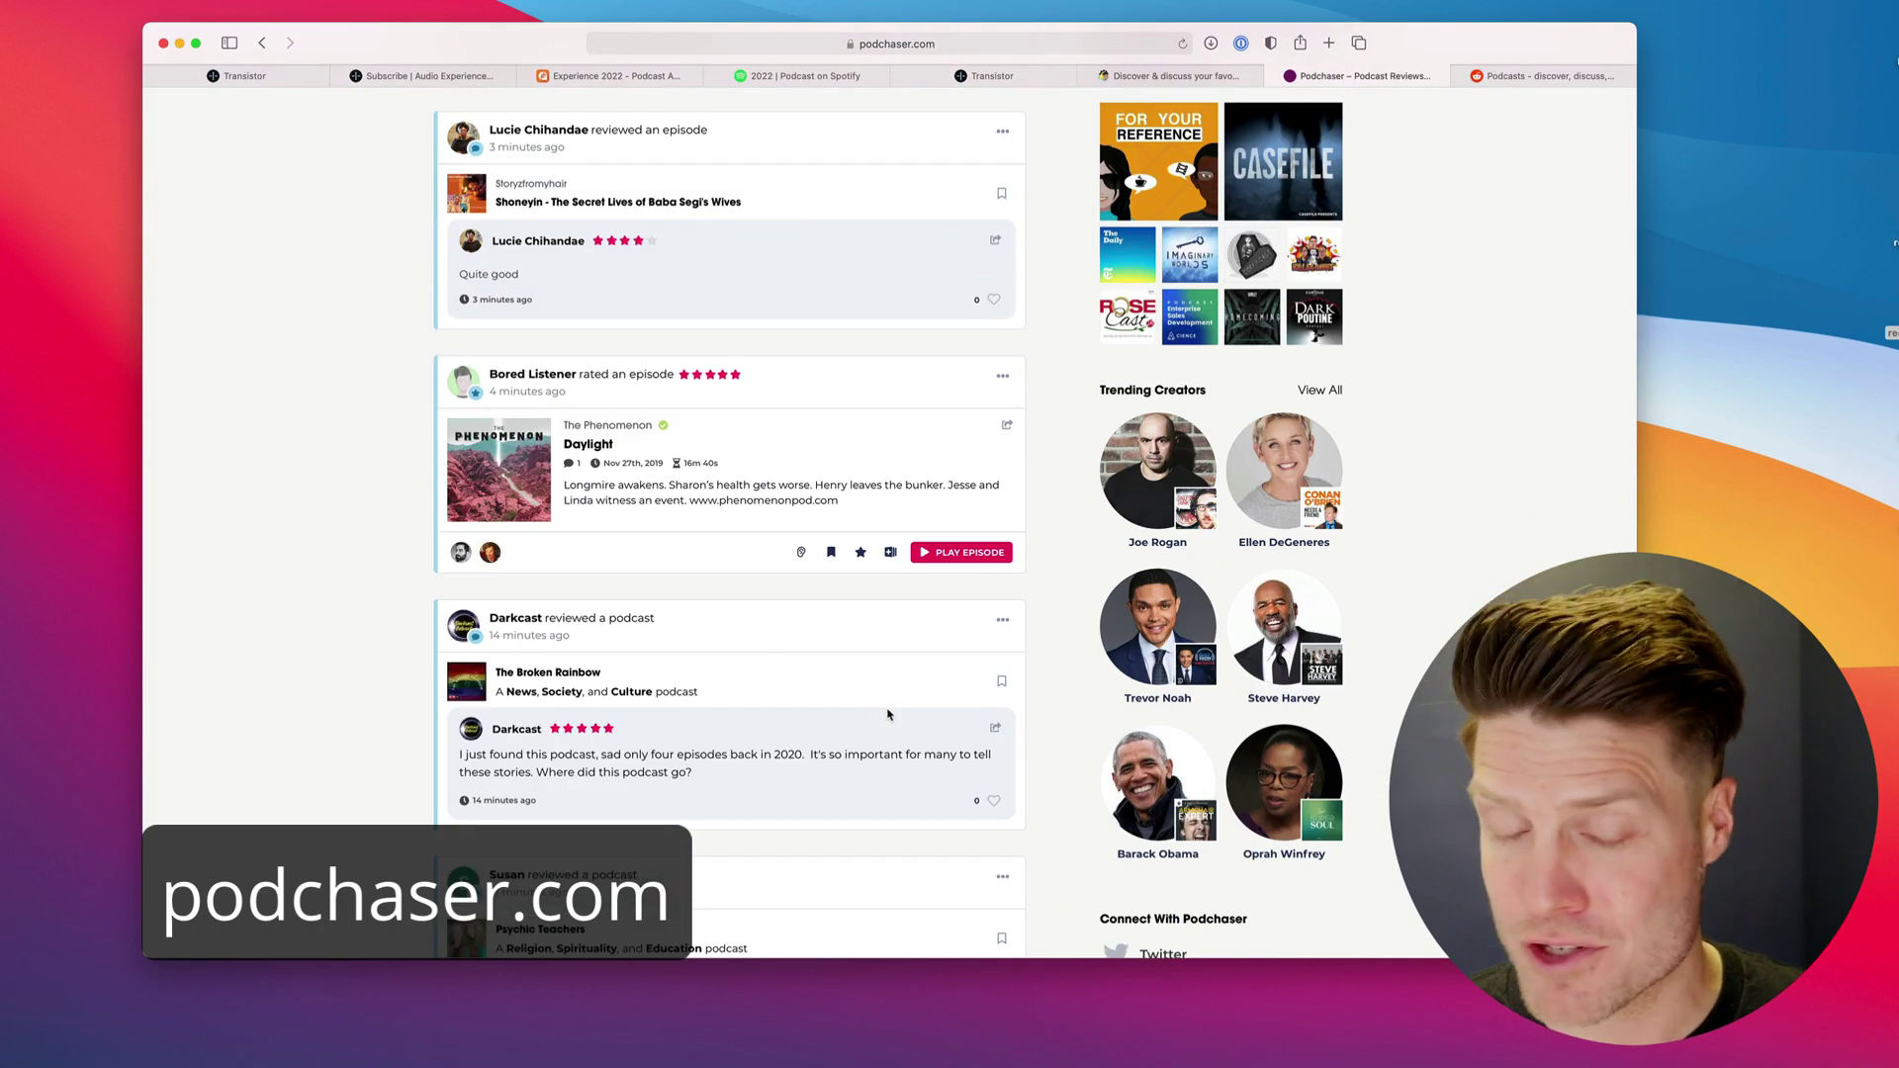
pyautogui.scroll(-3, 887, 714)
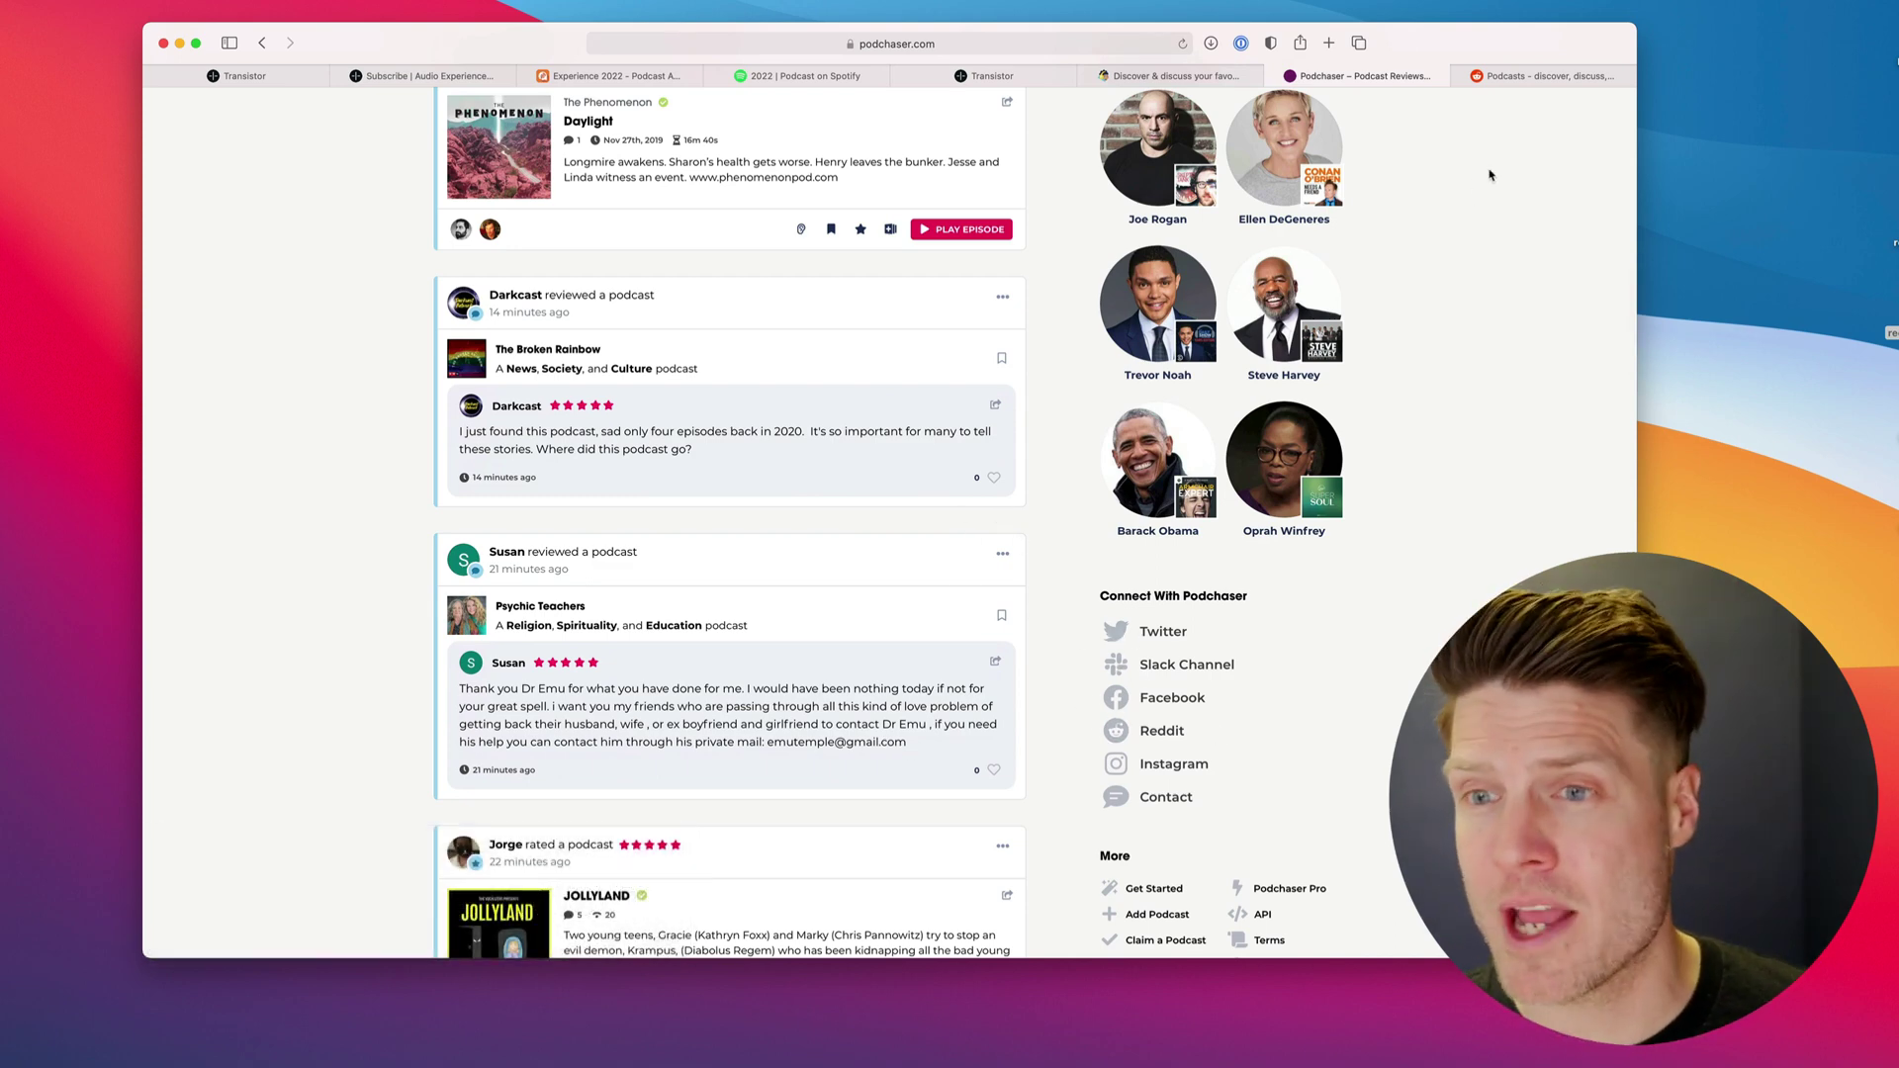
pyautogui.click(1520, 76)
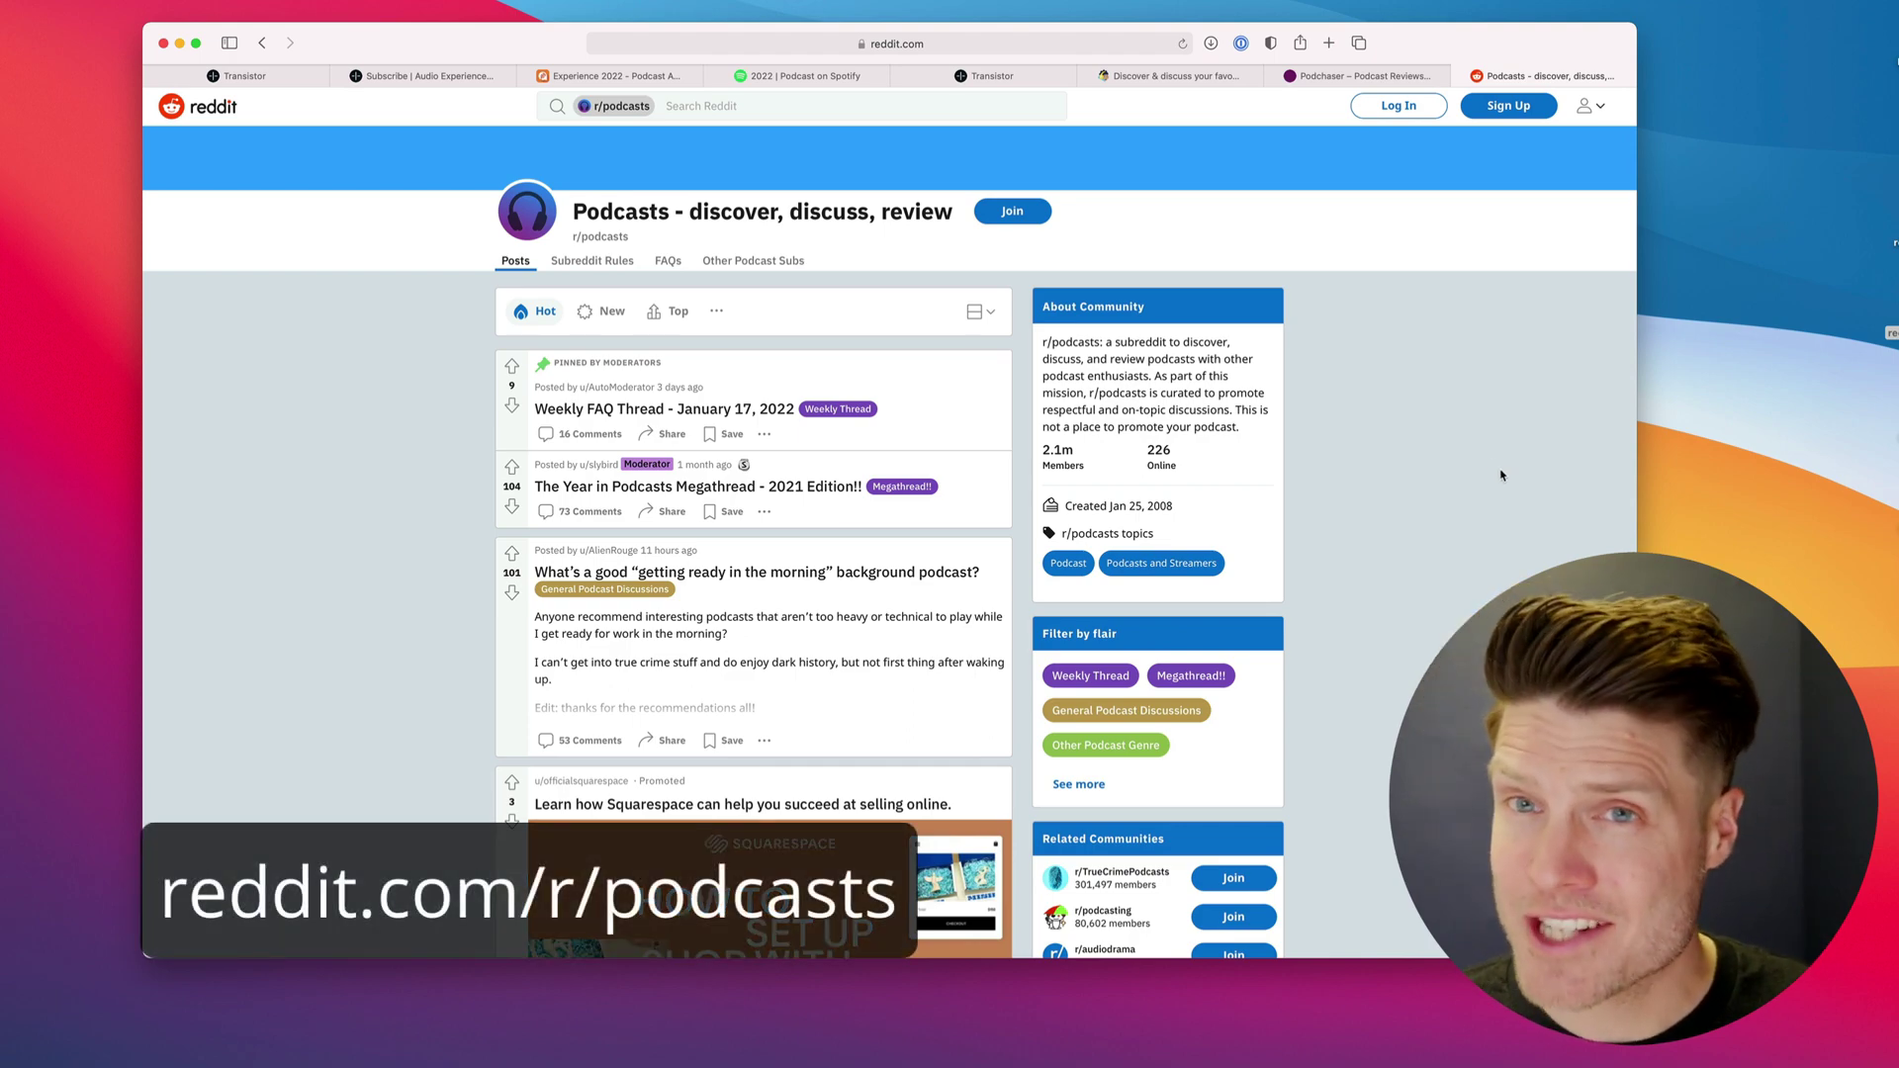
pyautogui.scroll(-10, 1492, 534)
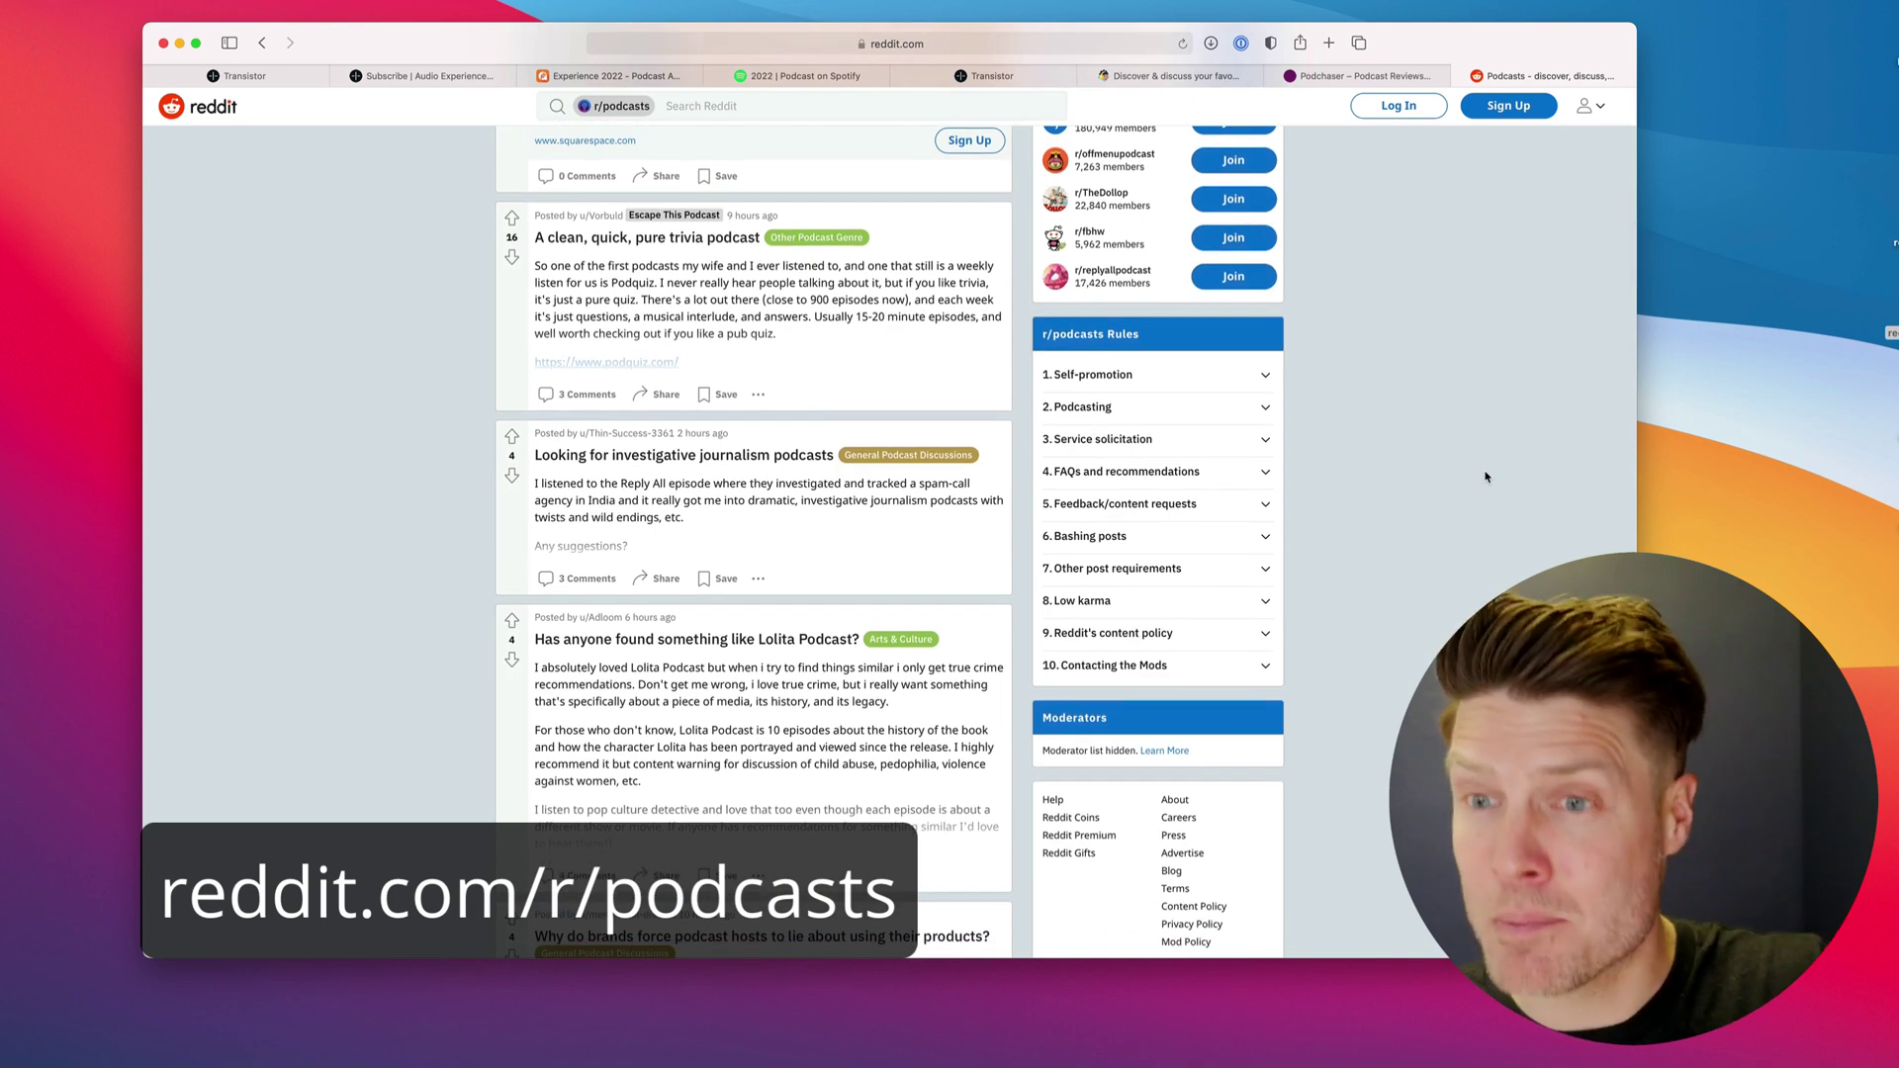
pyautogui.scroll(-5, 1431, 555)
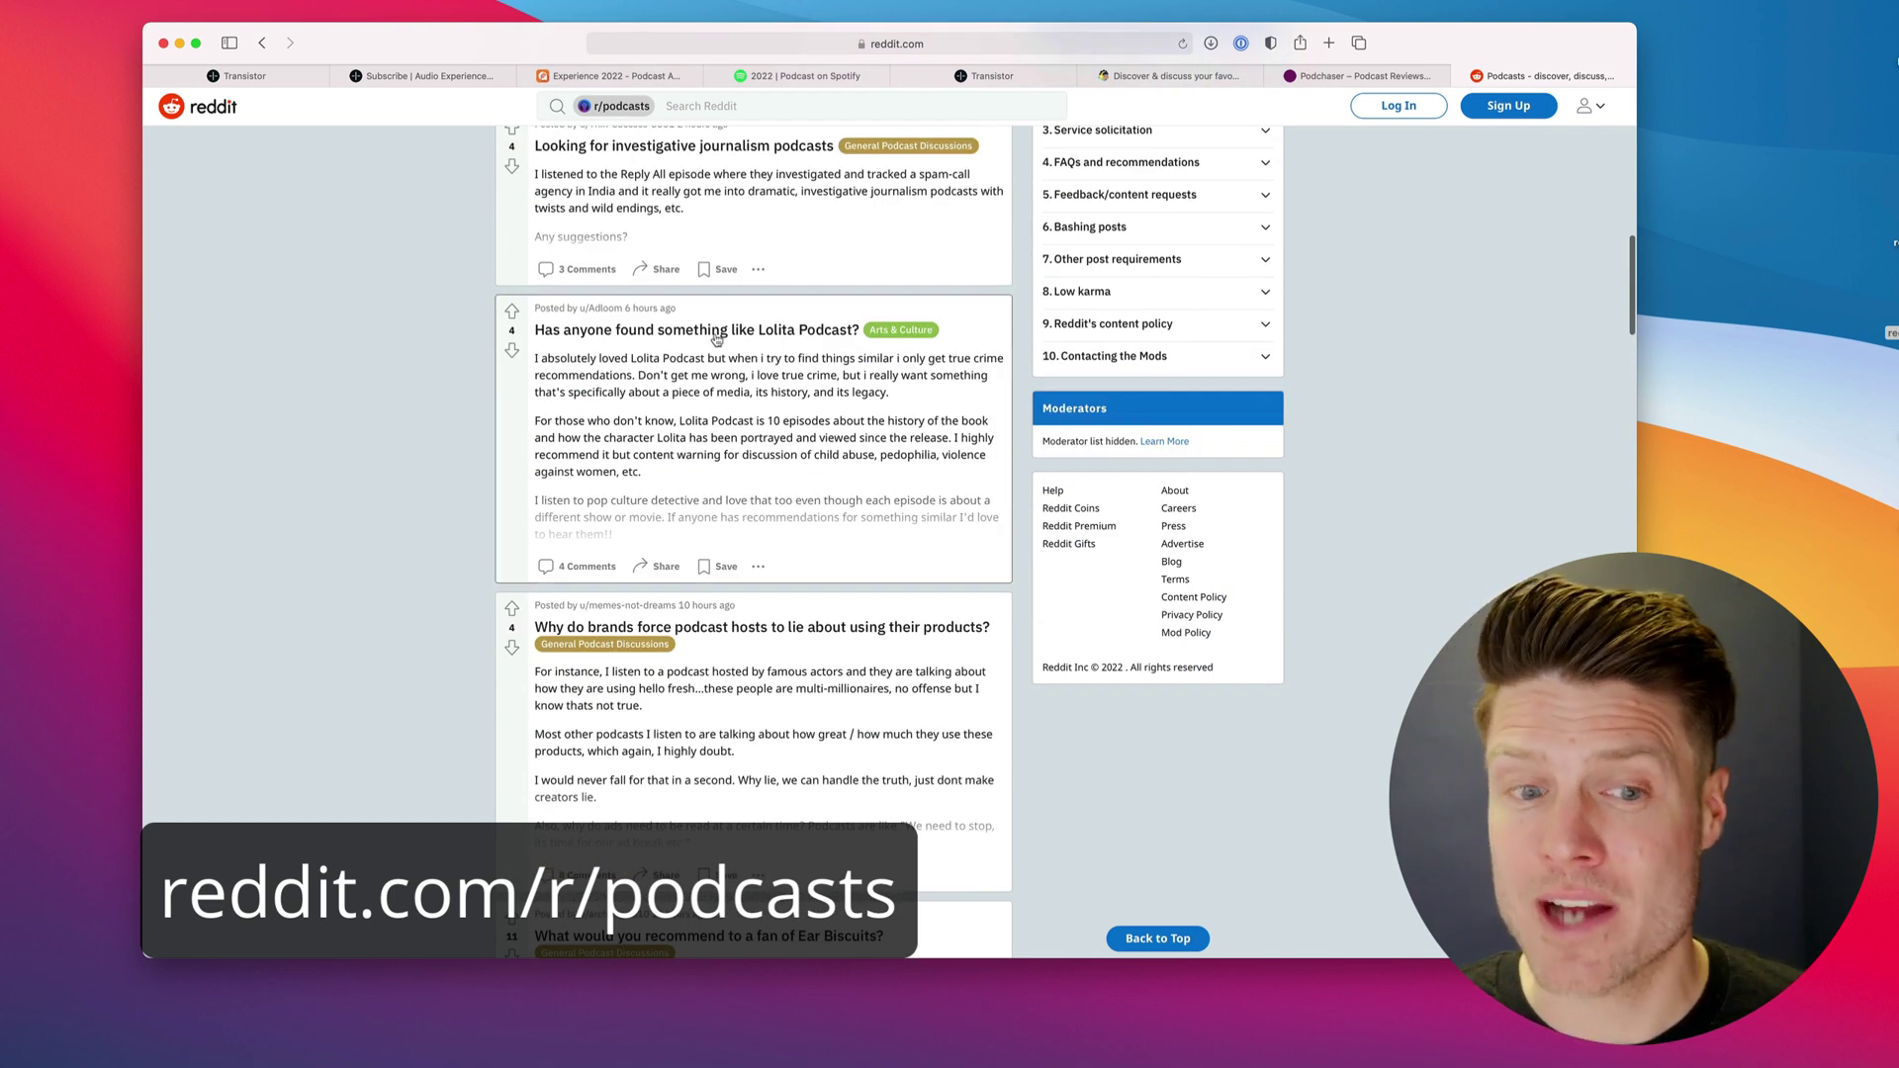
pyautogui.scroll(1, 601, 256)
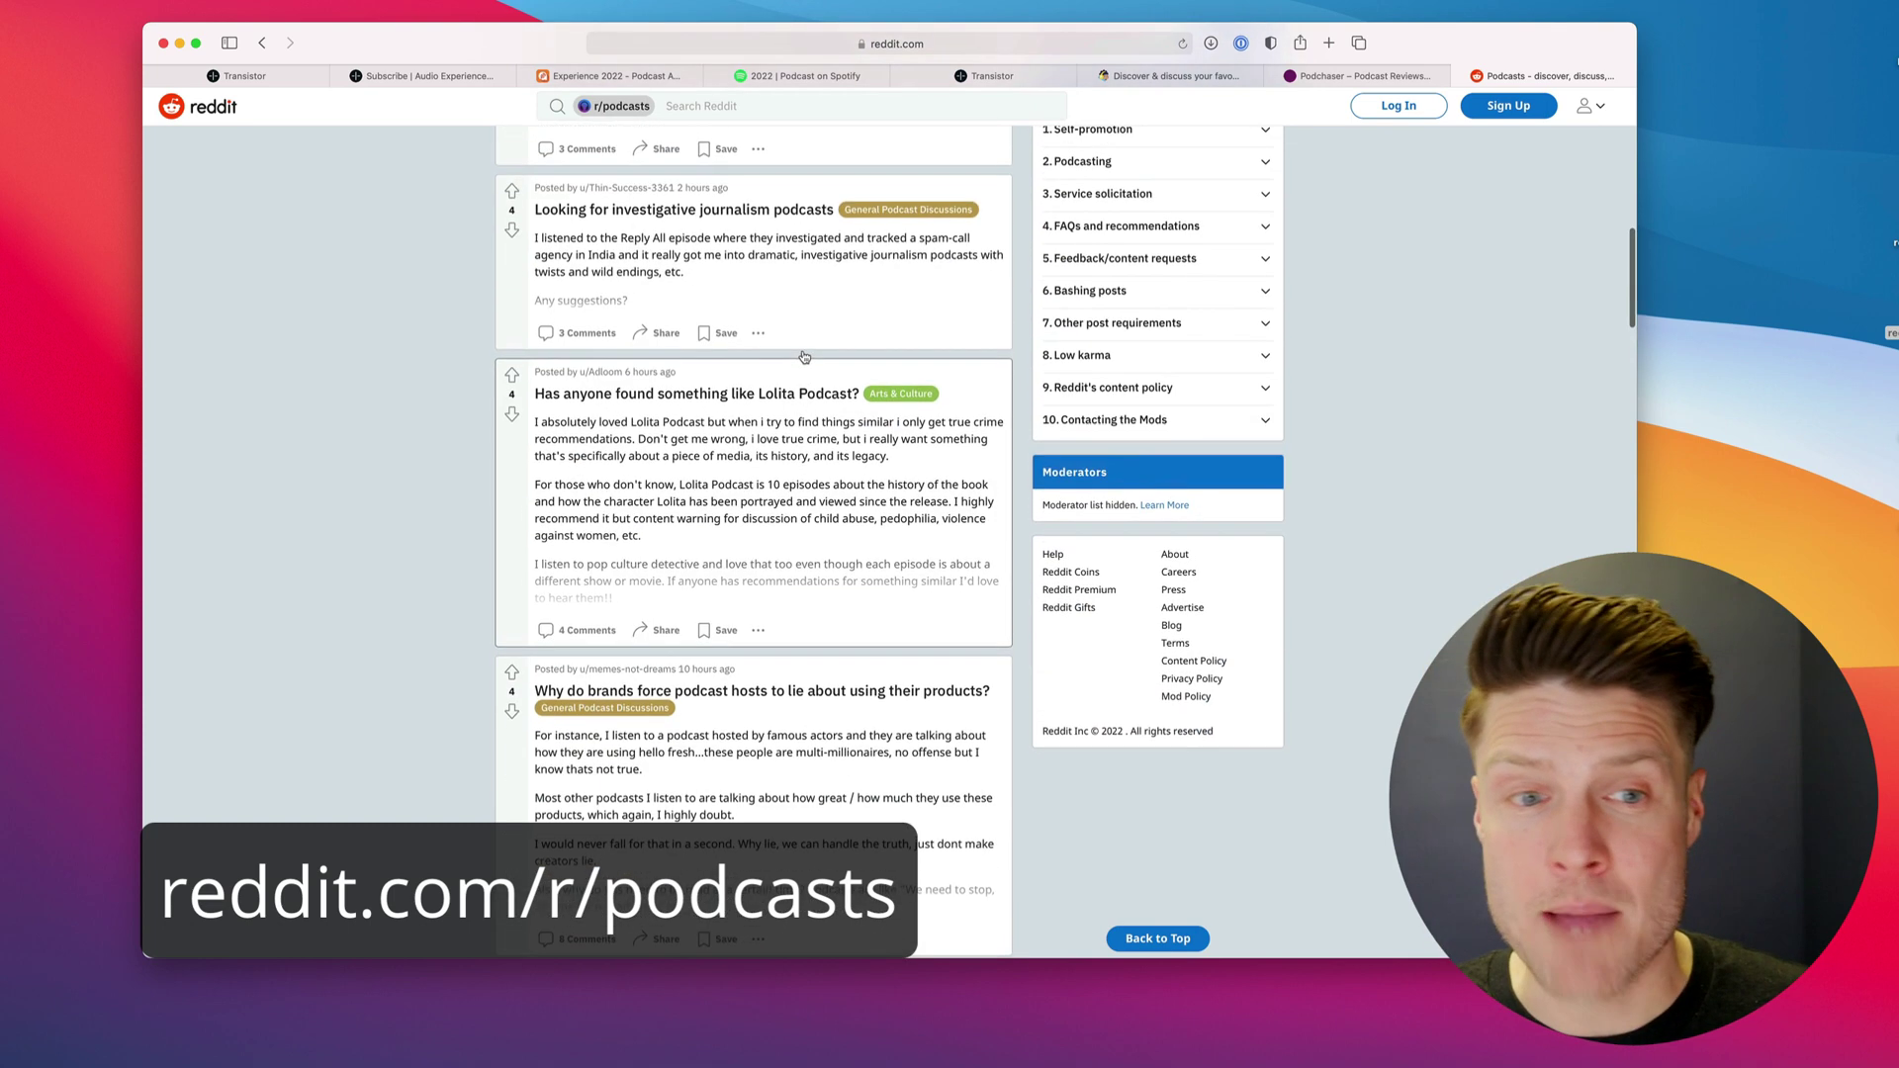
pyautogui.scroll(-1, 634, 230)
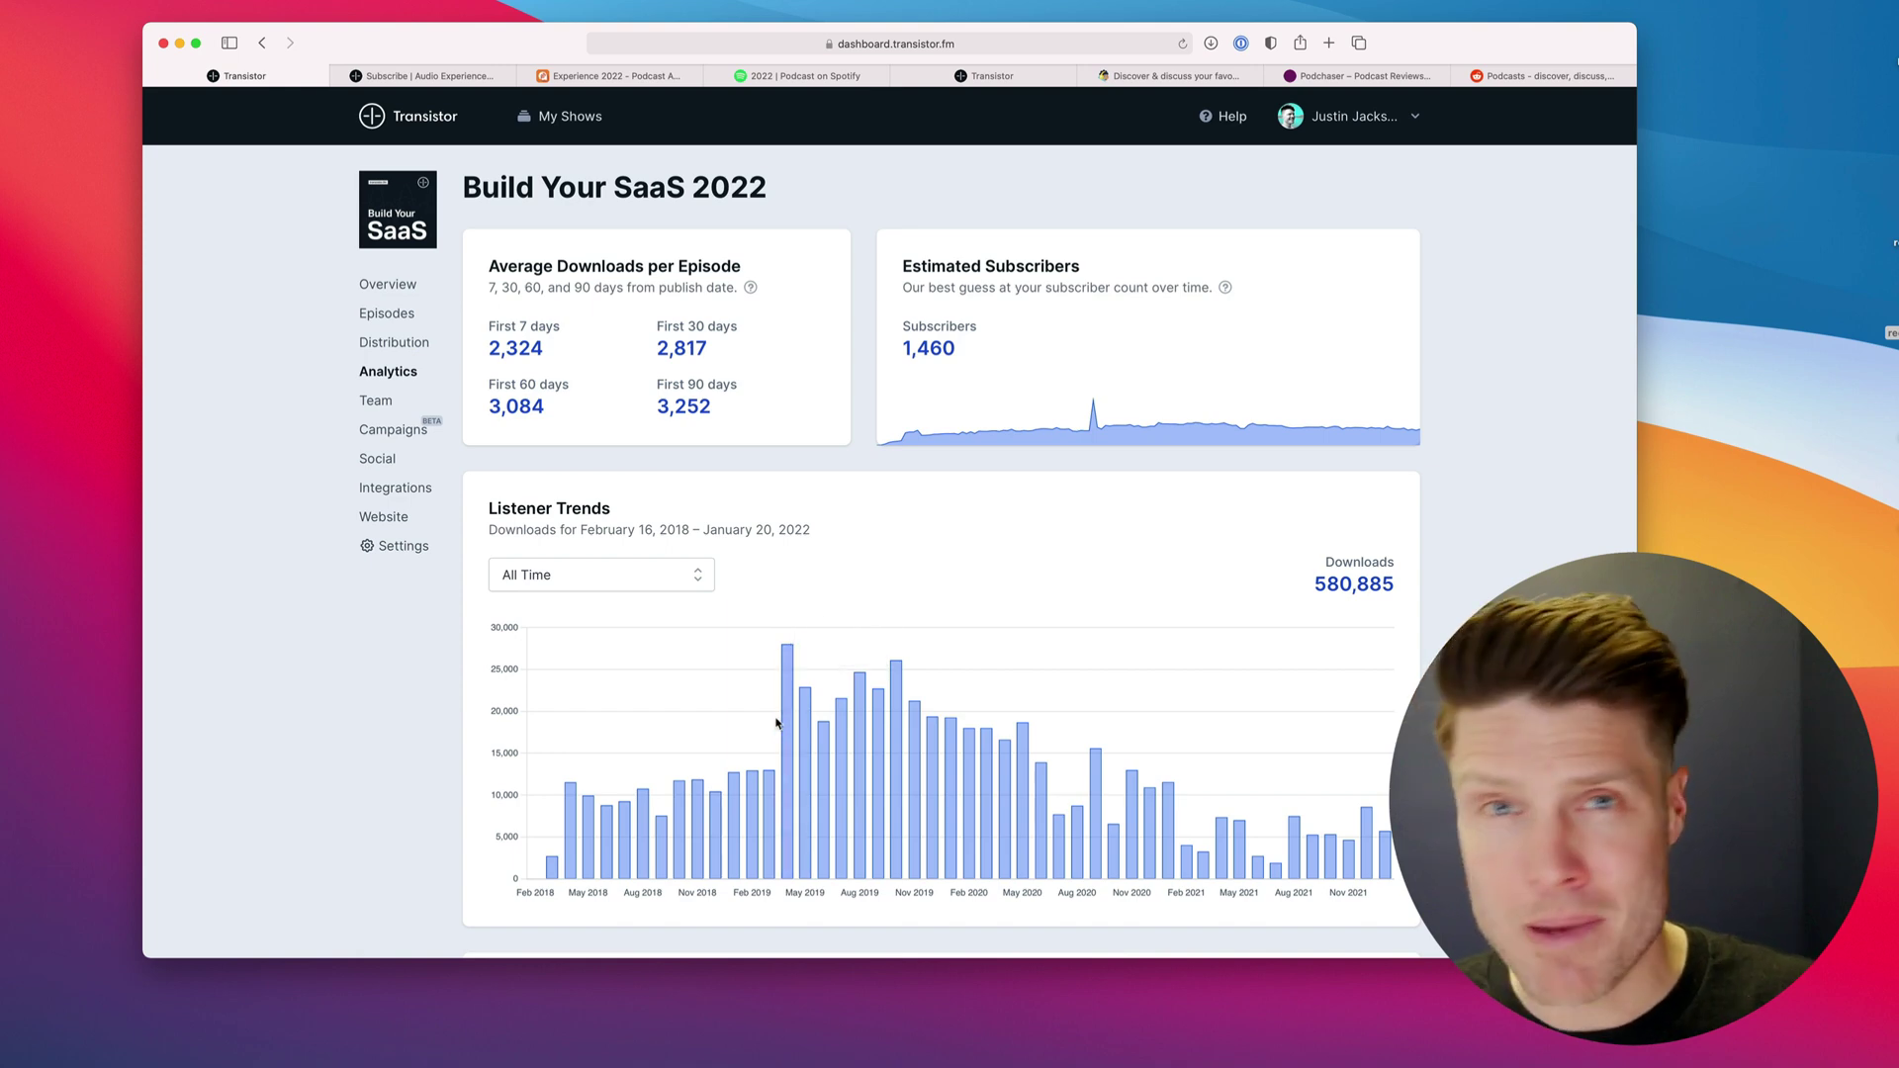
# - Limit the Listener Trends chart to the Past 7 Days
pyautogui.scroll(-3, 774, 721)
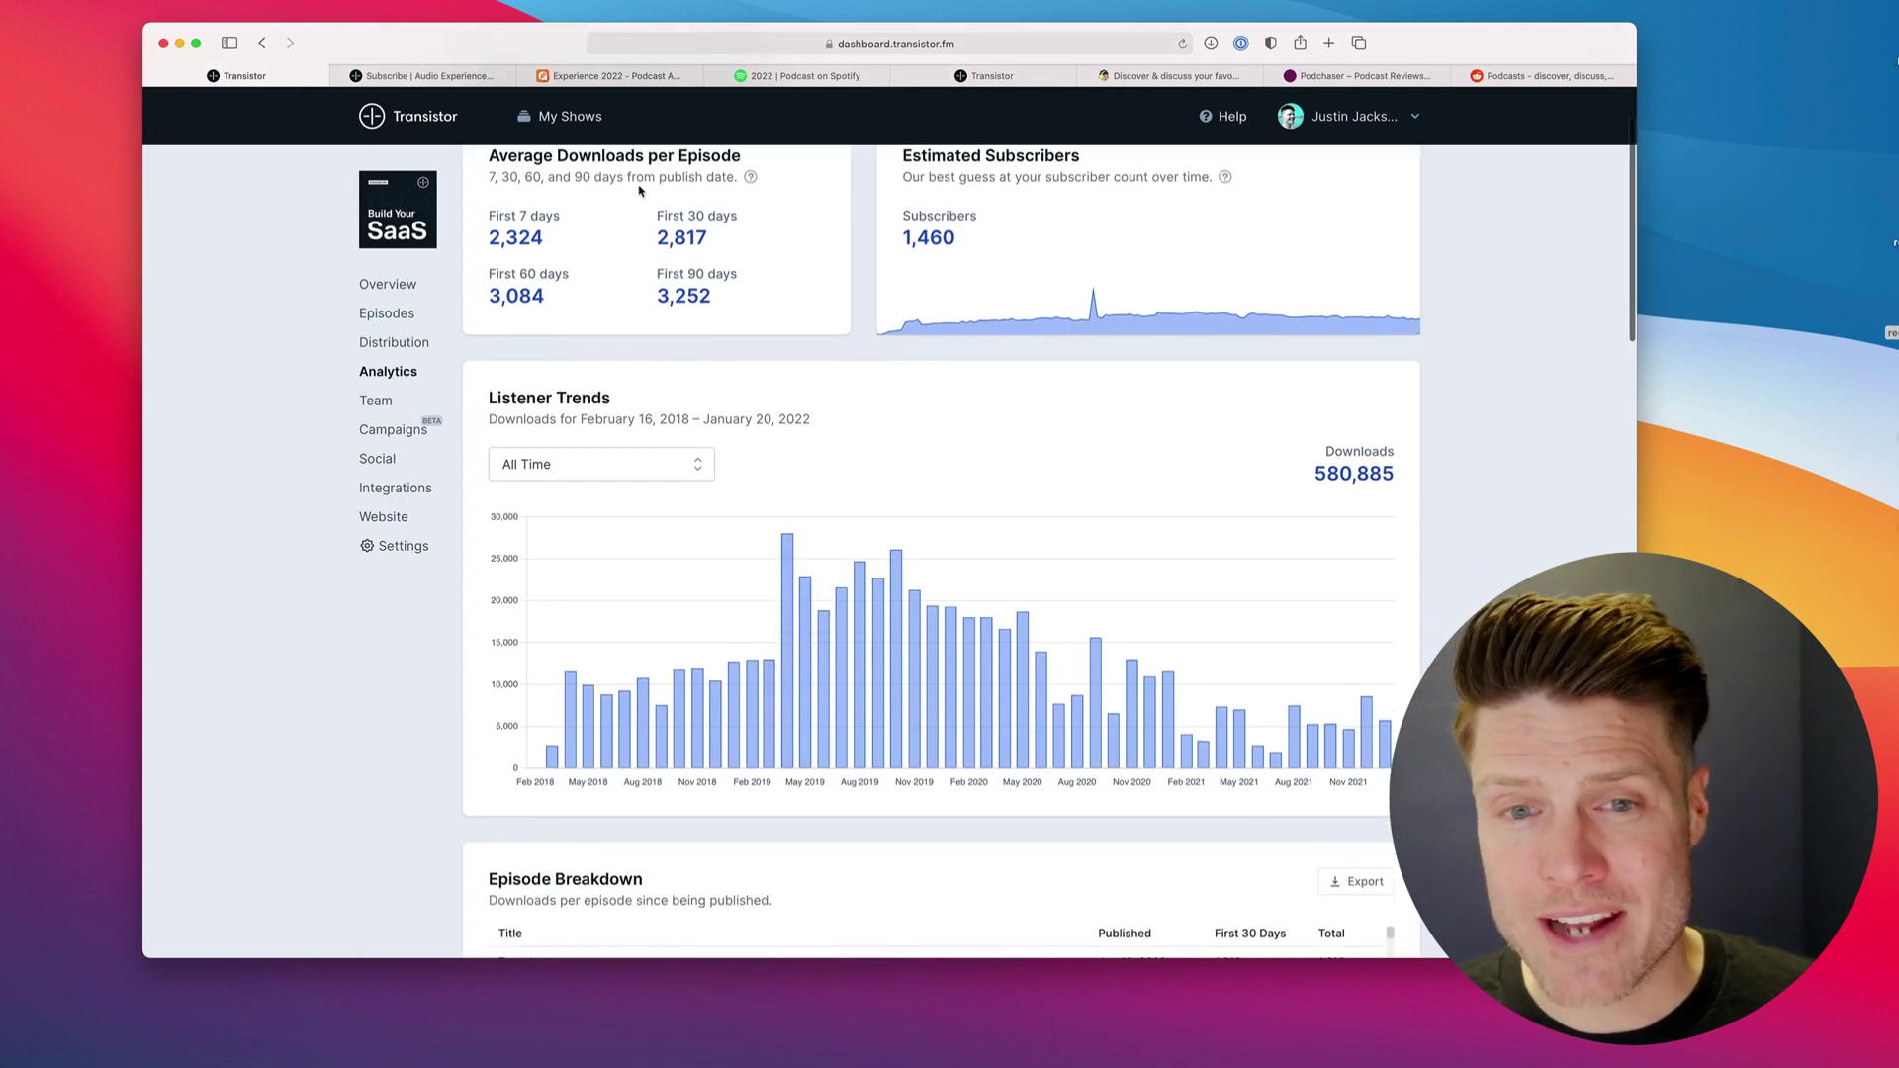
pyautogui.scroll(-3, 820, 672)
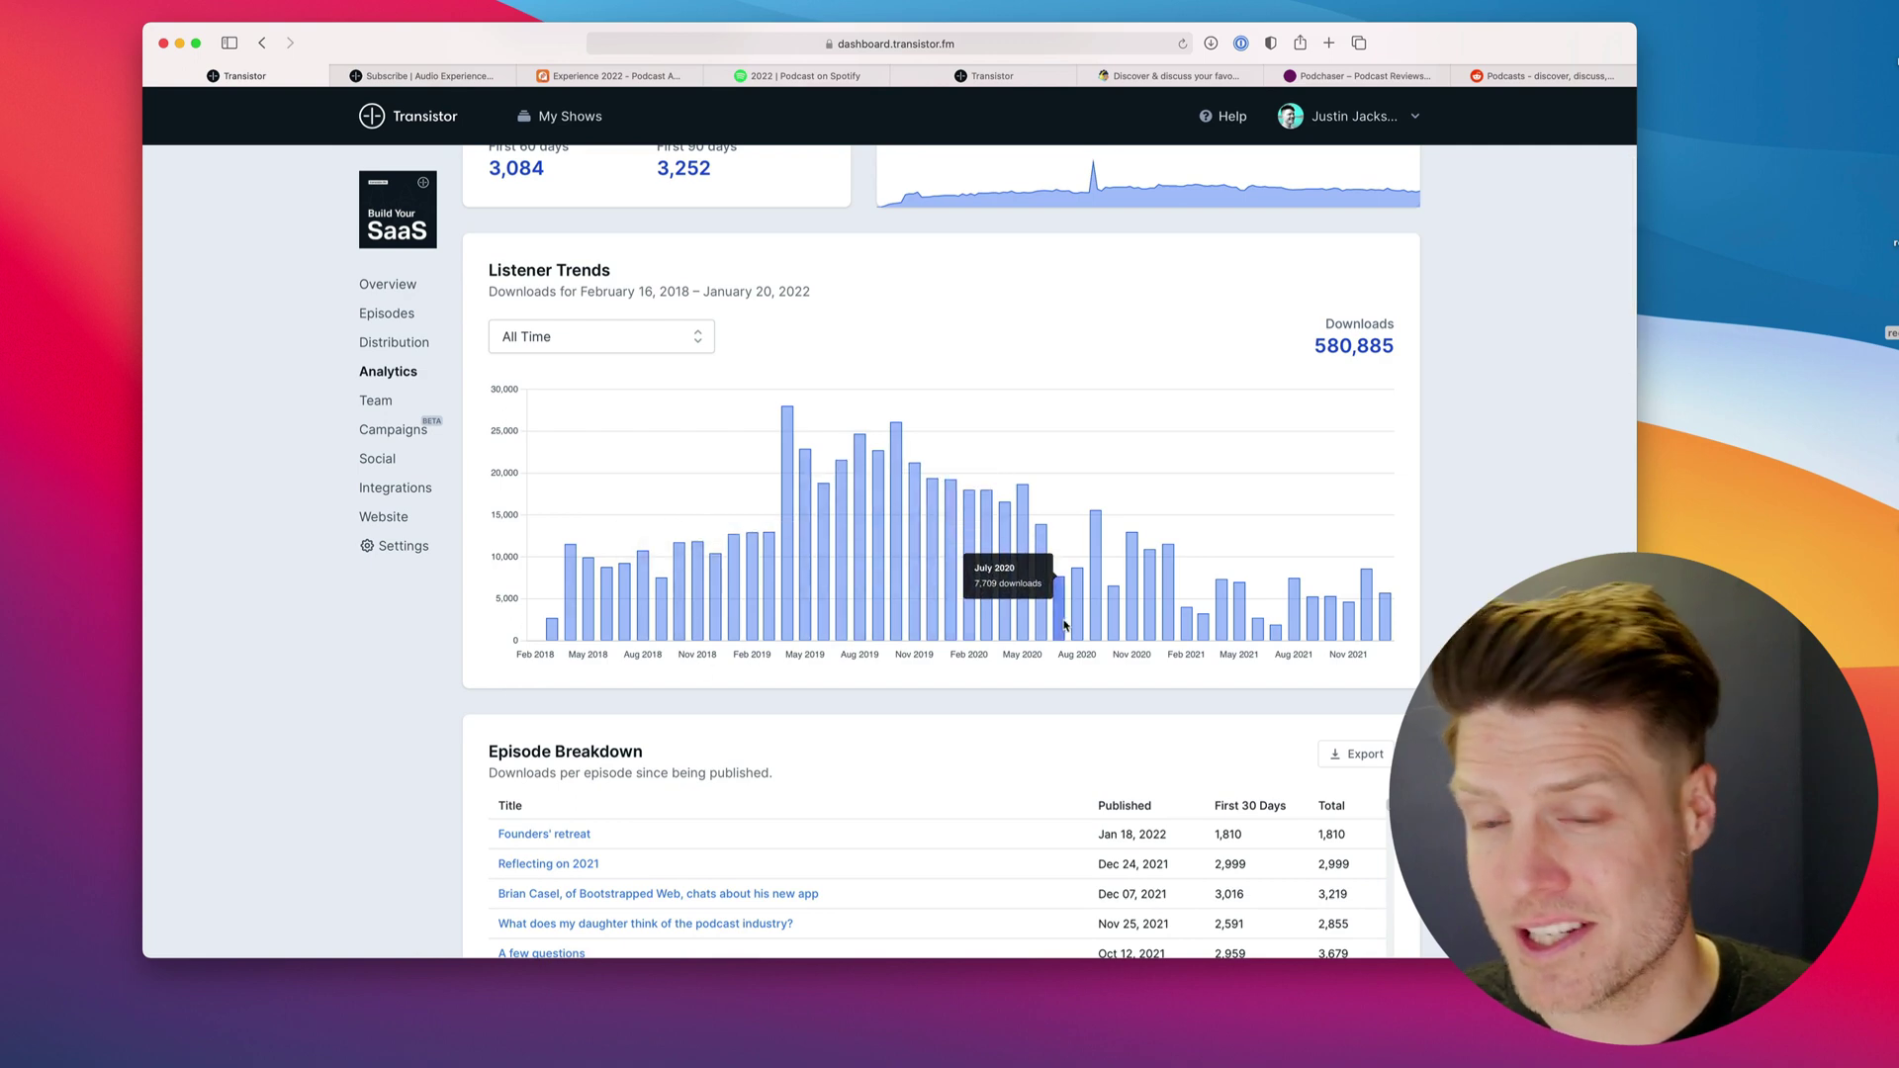
pyautogui.click(633, 341)
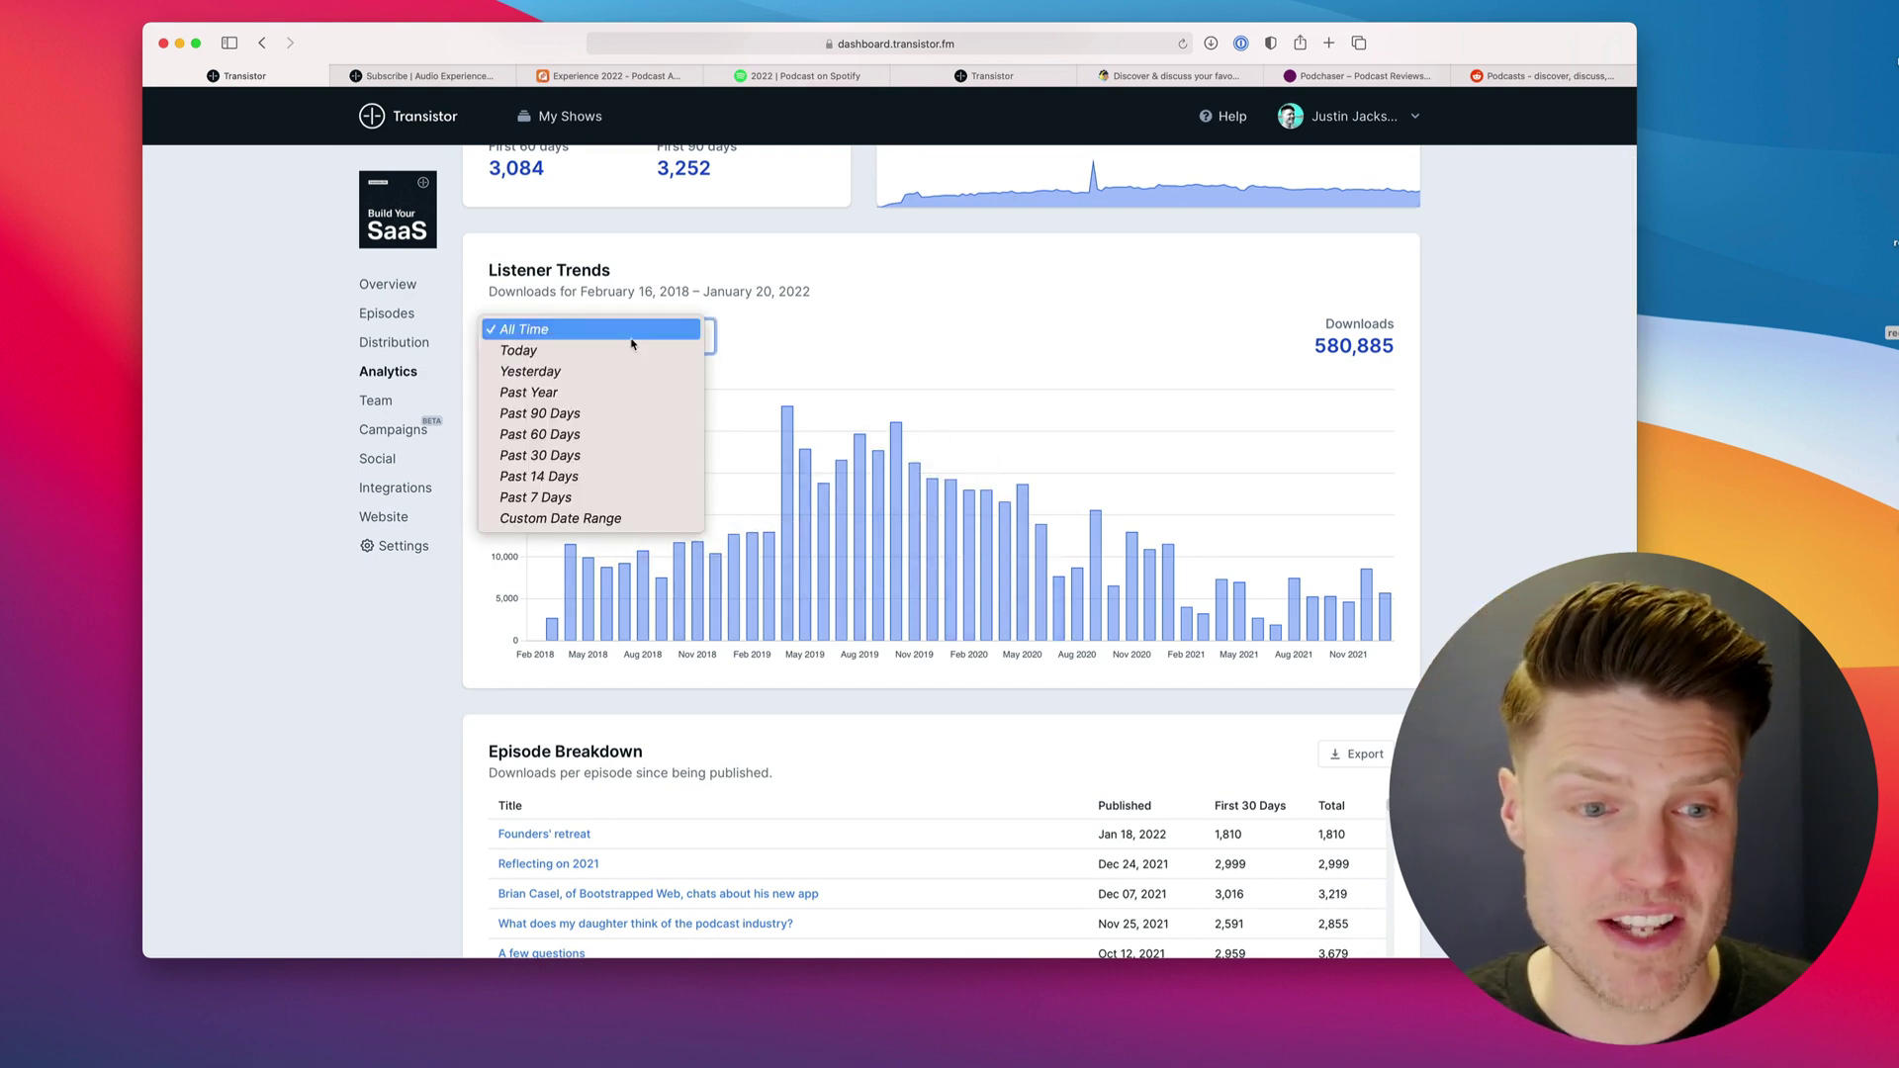
pyautogui.click(626, 500)
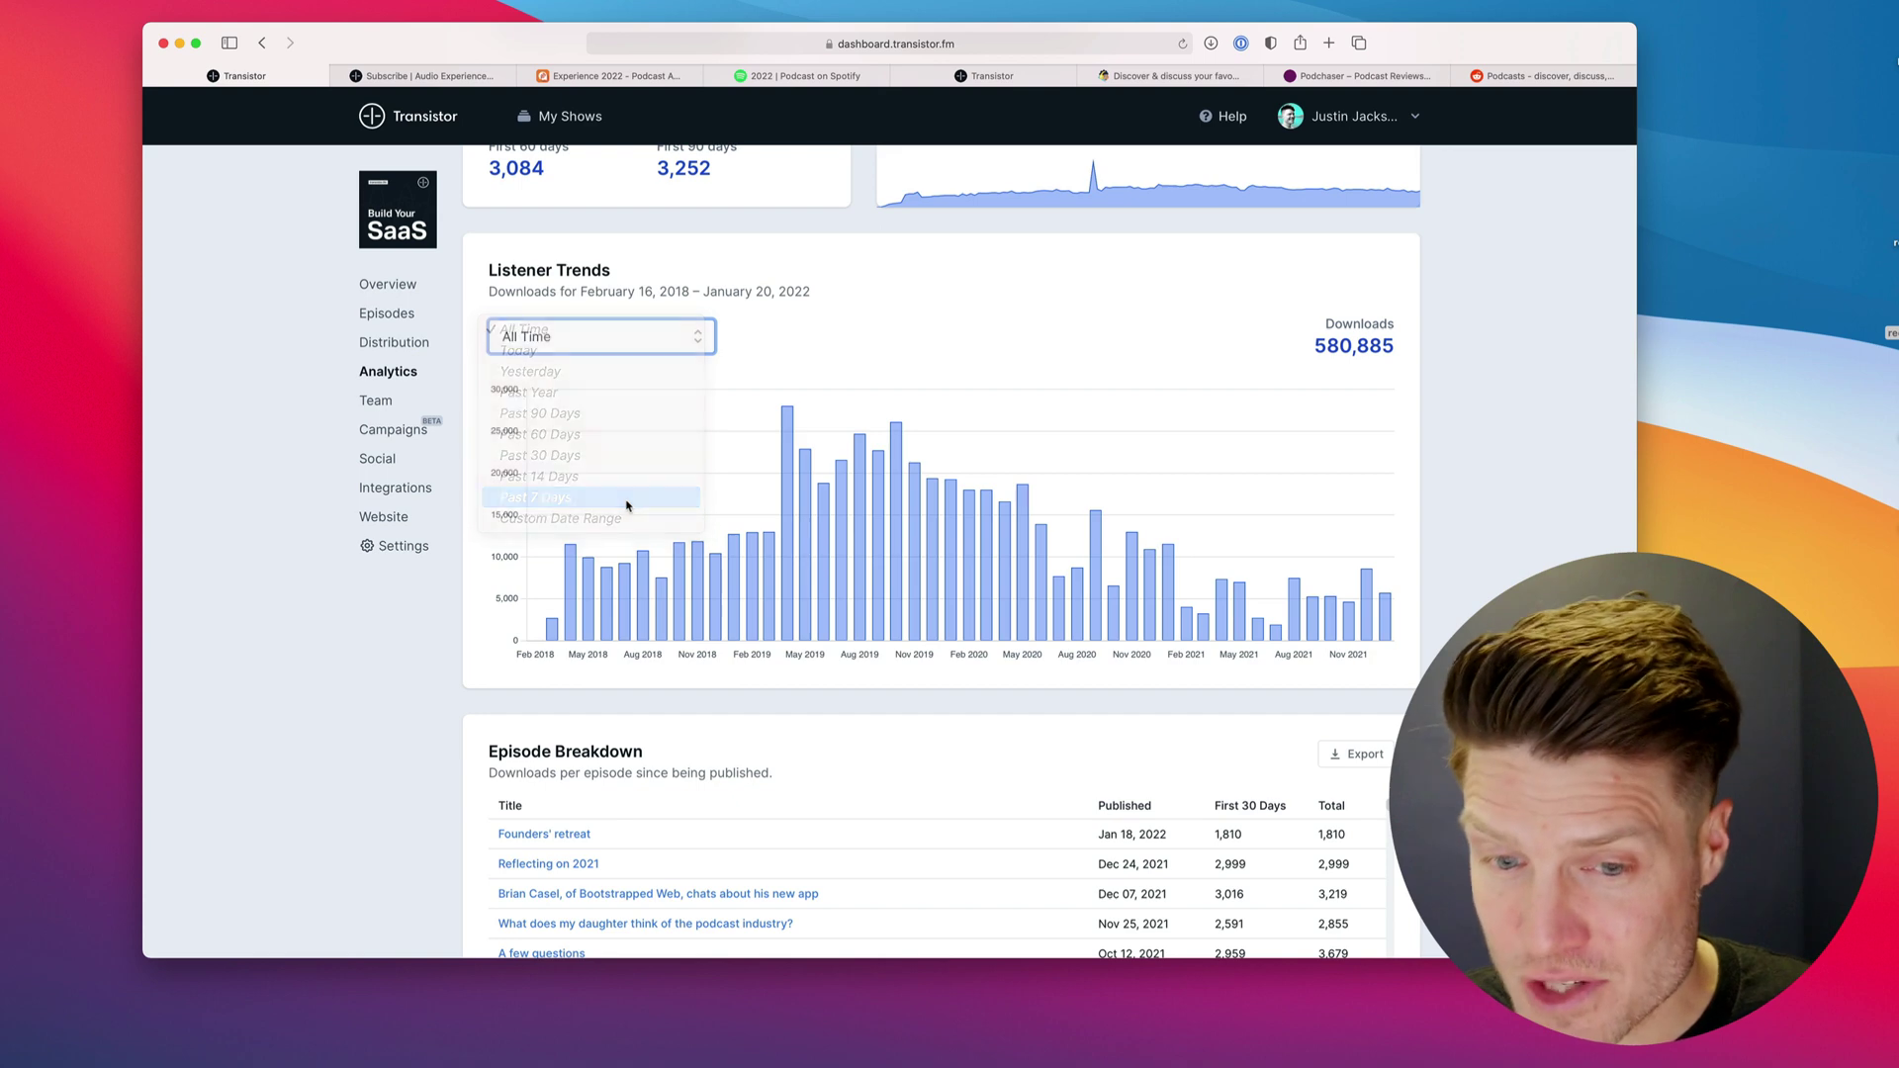
# - Sort the Episode Breakdown by Total downloads and export the Podcast Players analytics
pyautogui.scroll(-5, 625, 506)
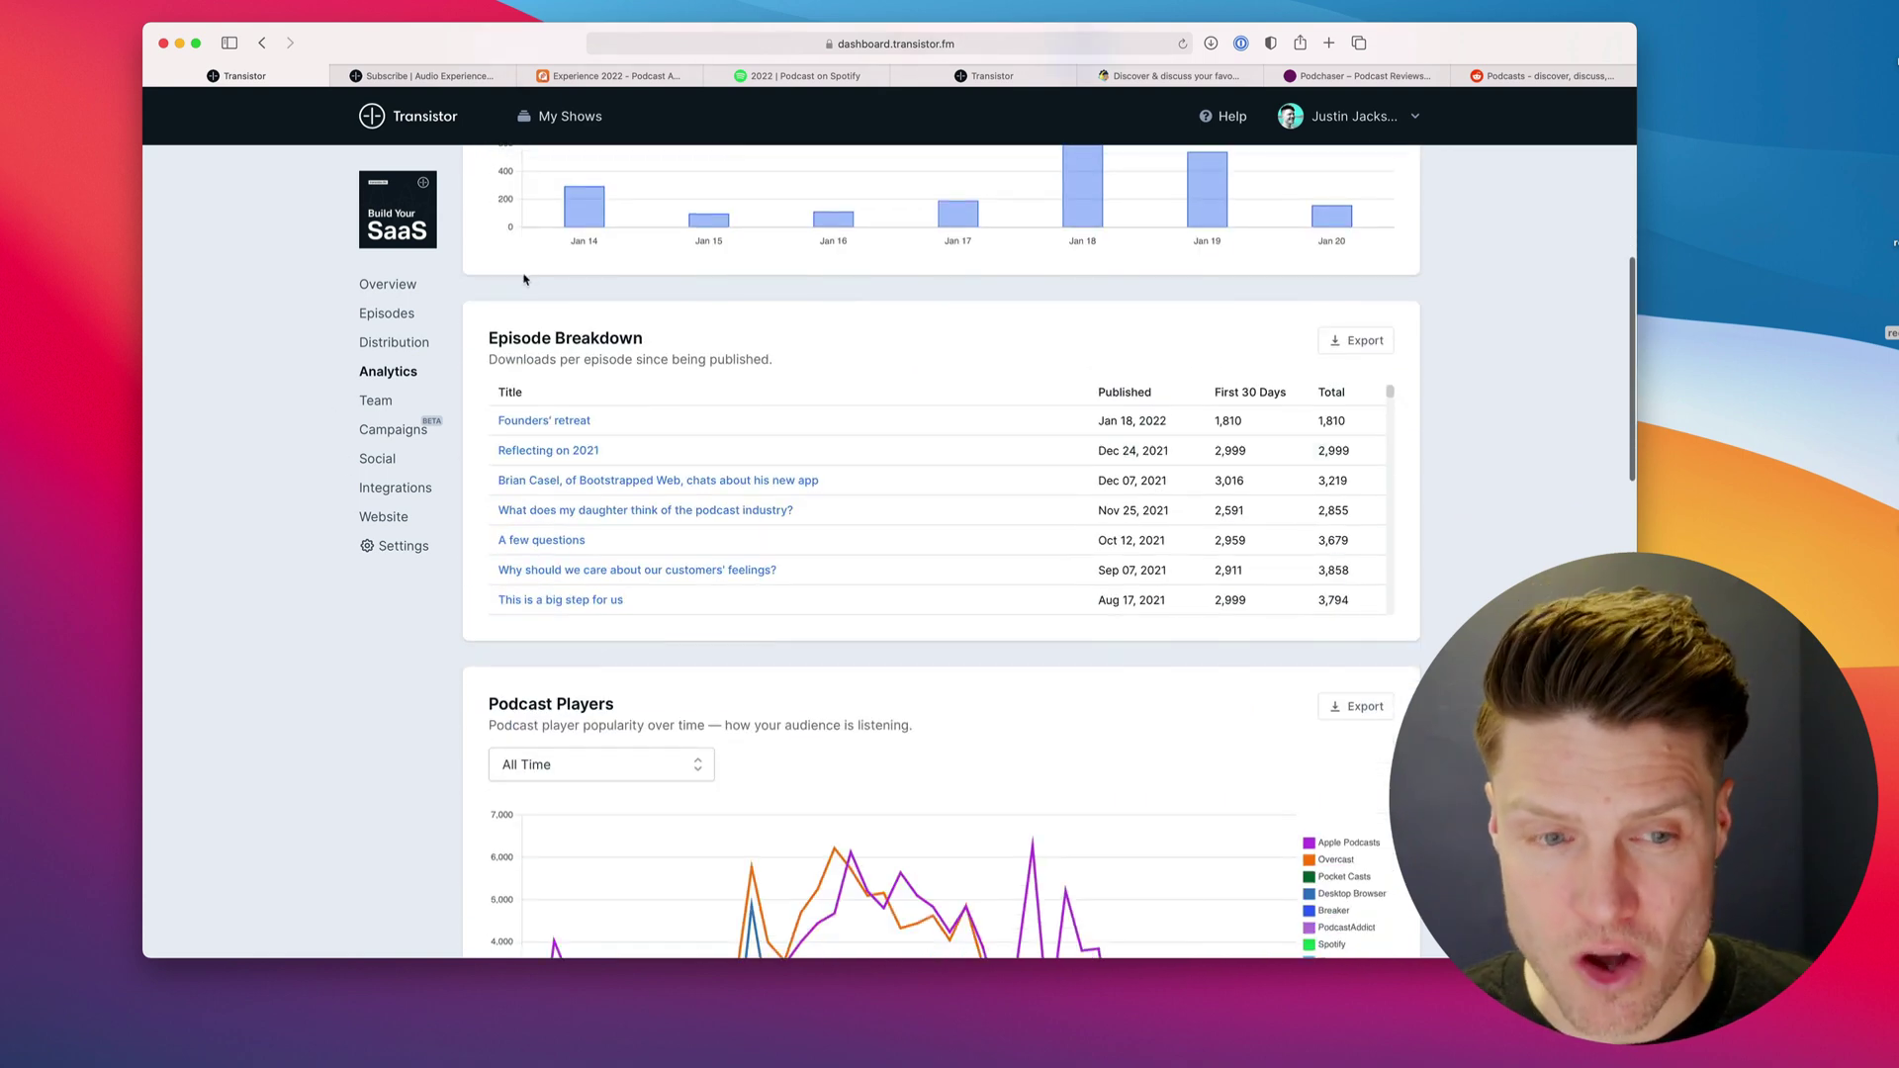
pyautogui.click(1332, 393)
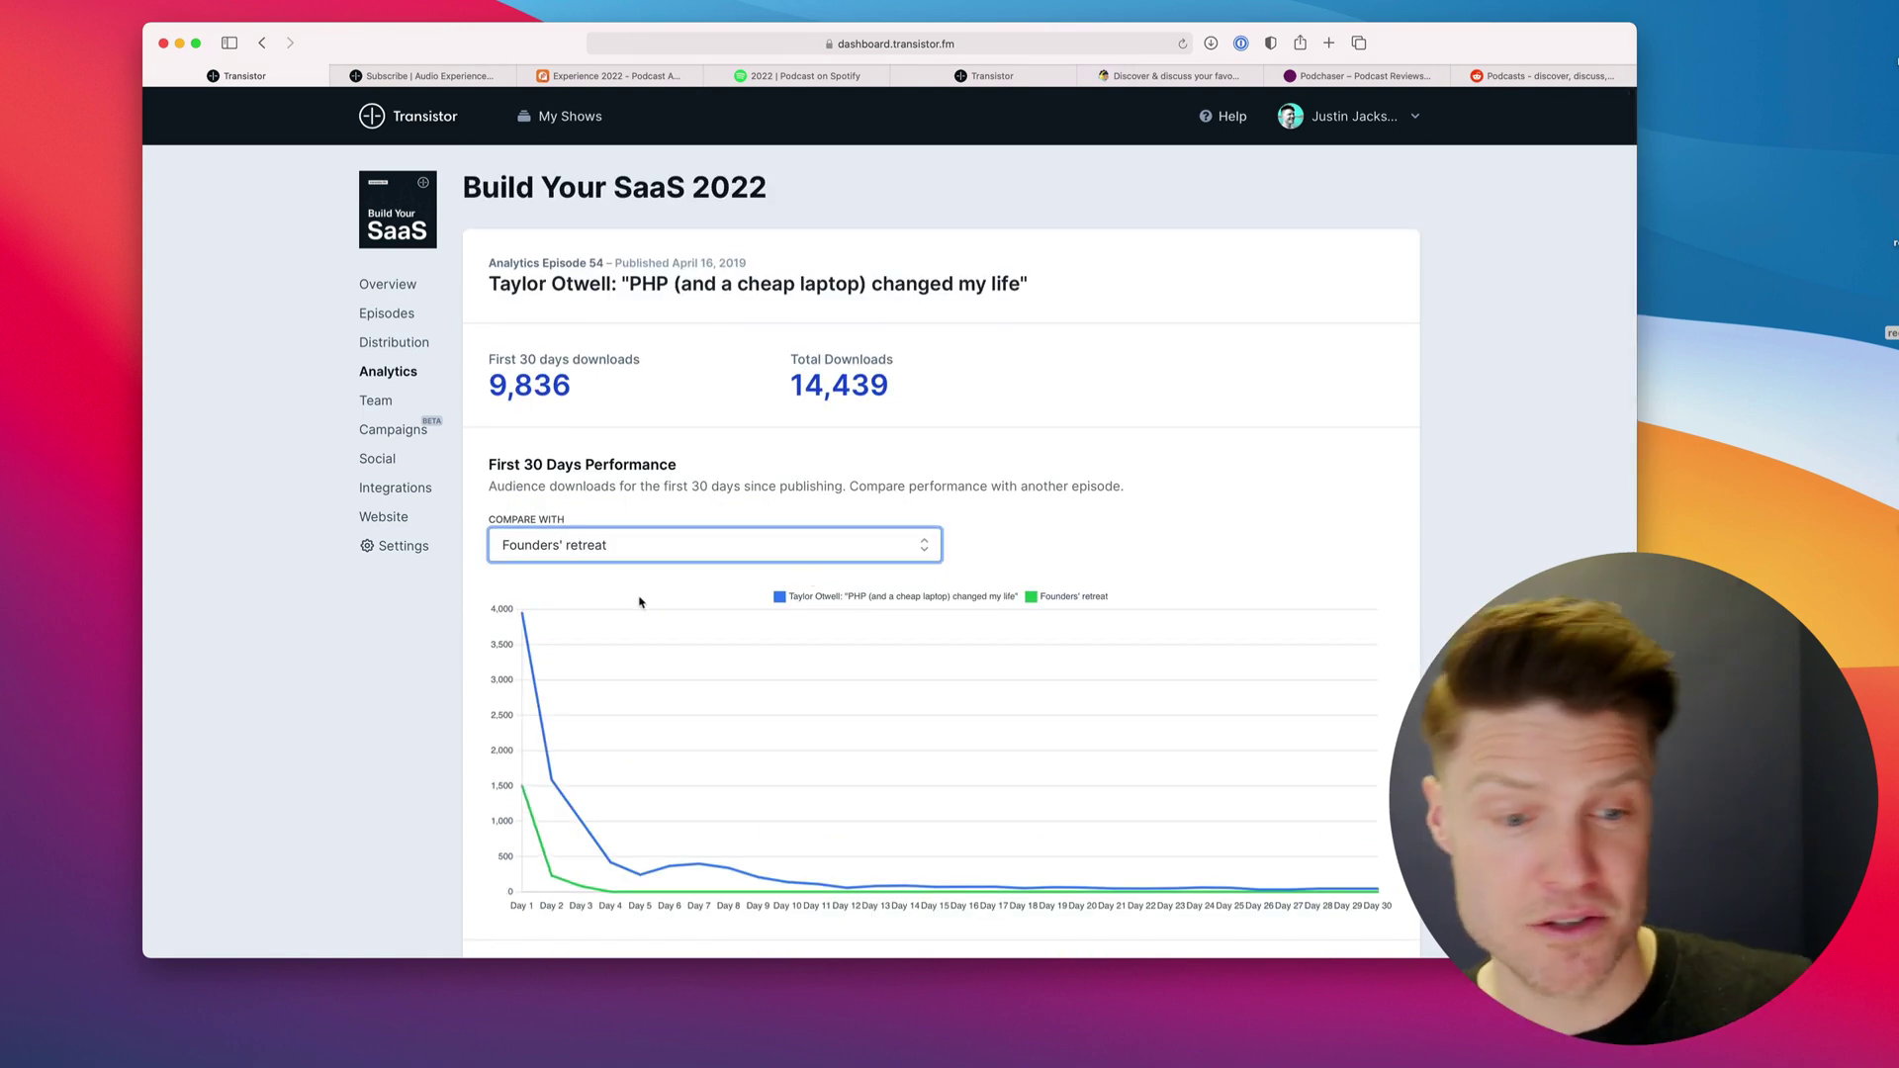
pyautogui.scroll(-5, 548, 184)
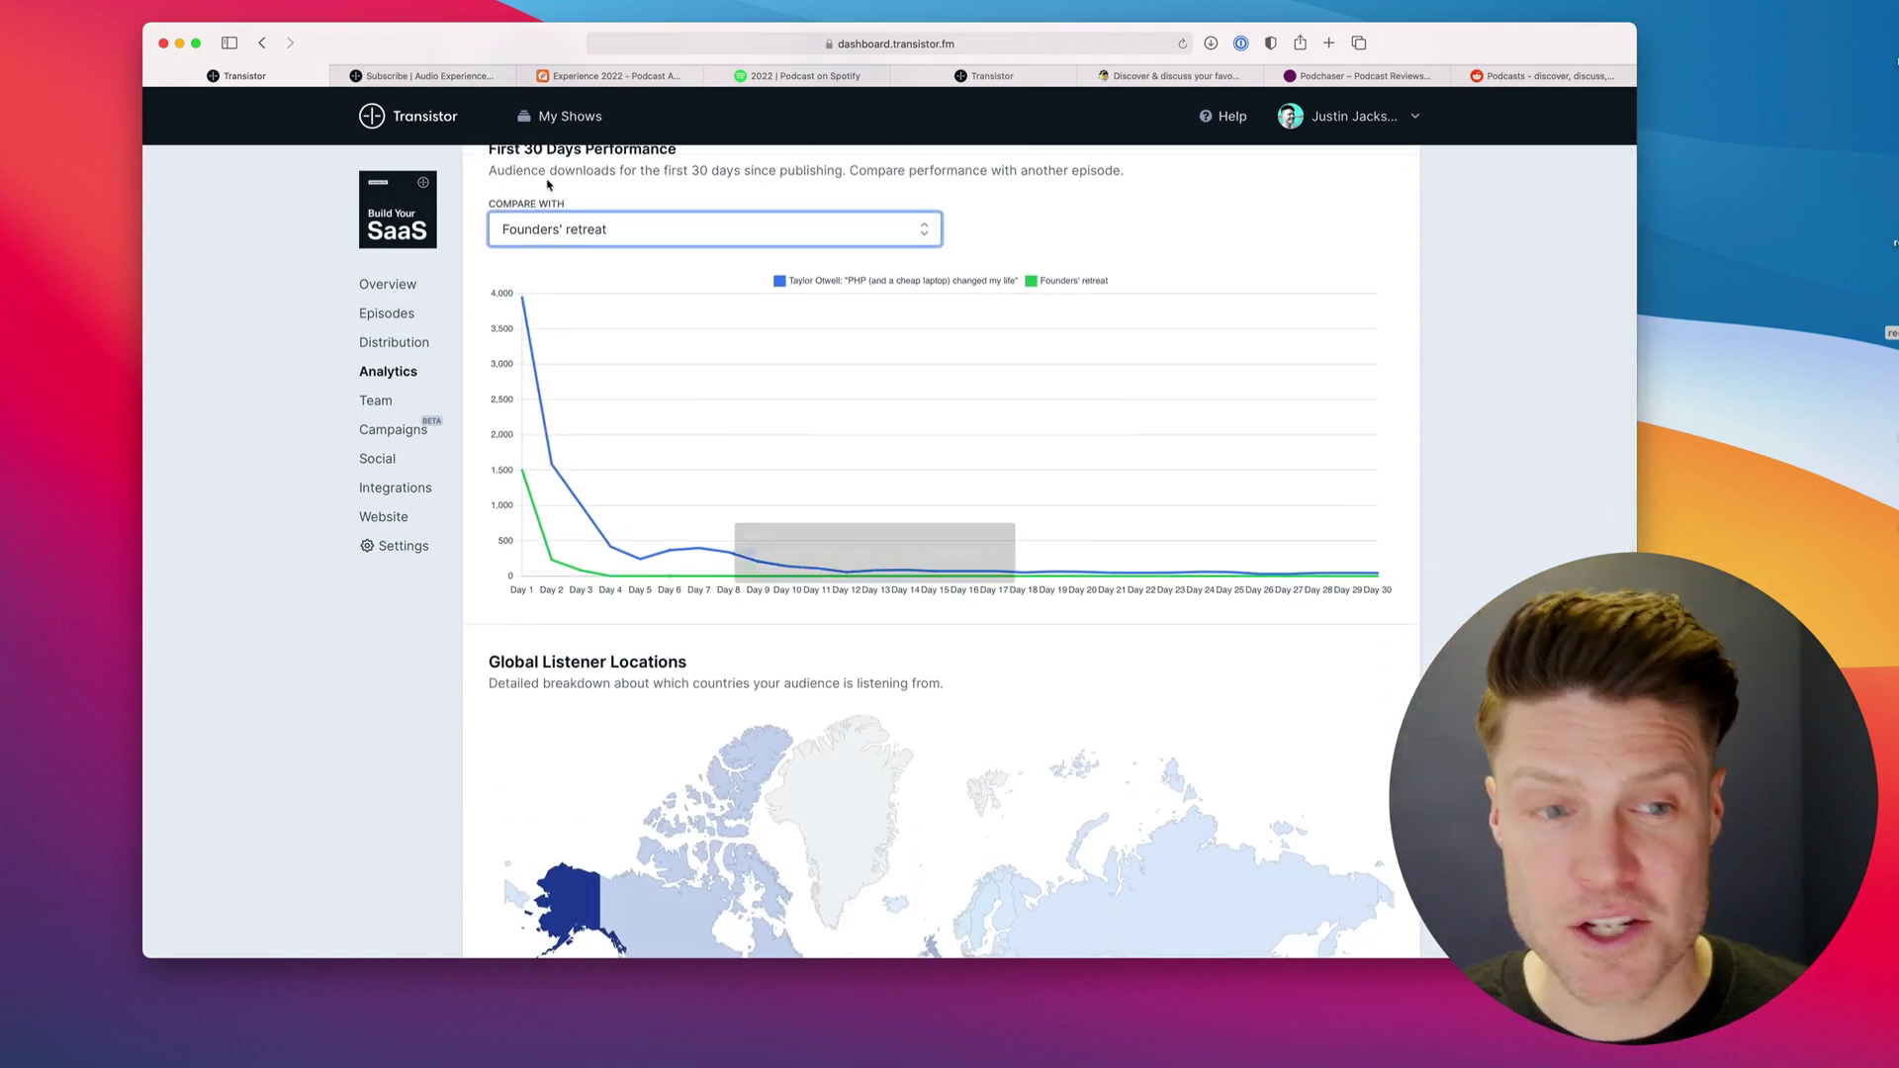
pyautogui.scroll(-10, 1028, 508)
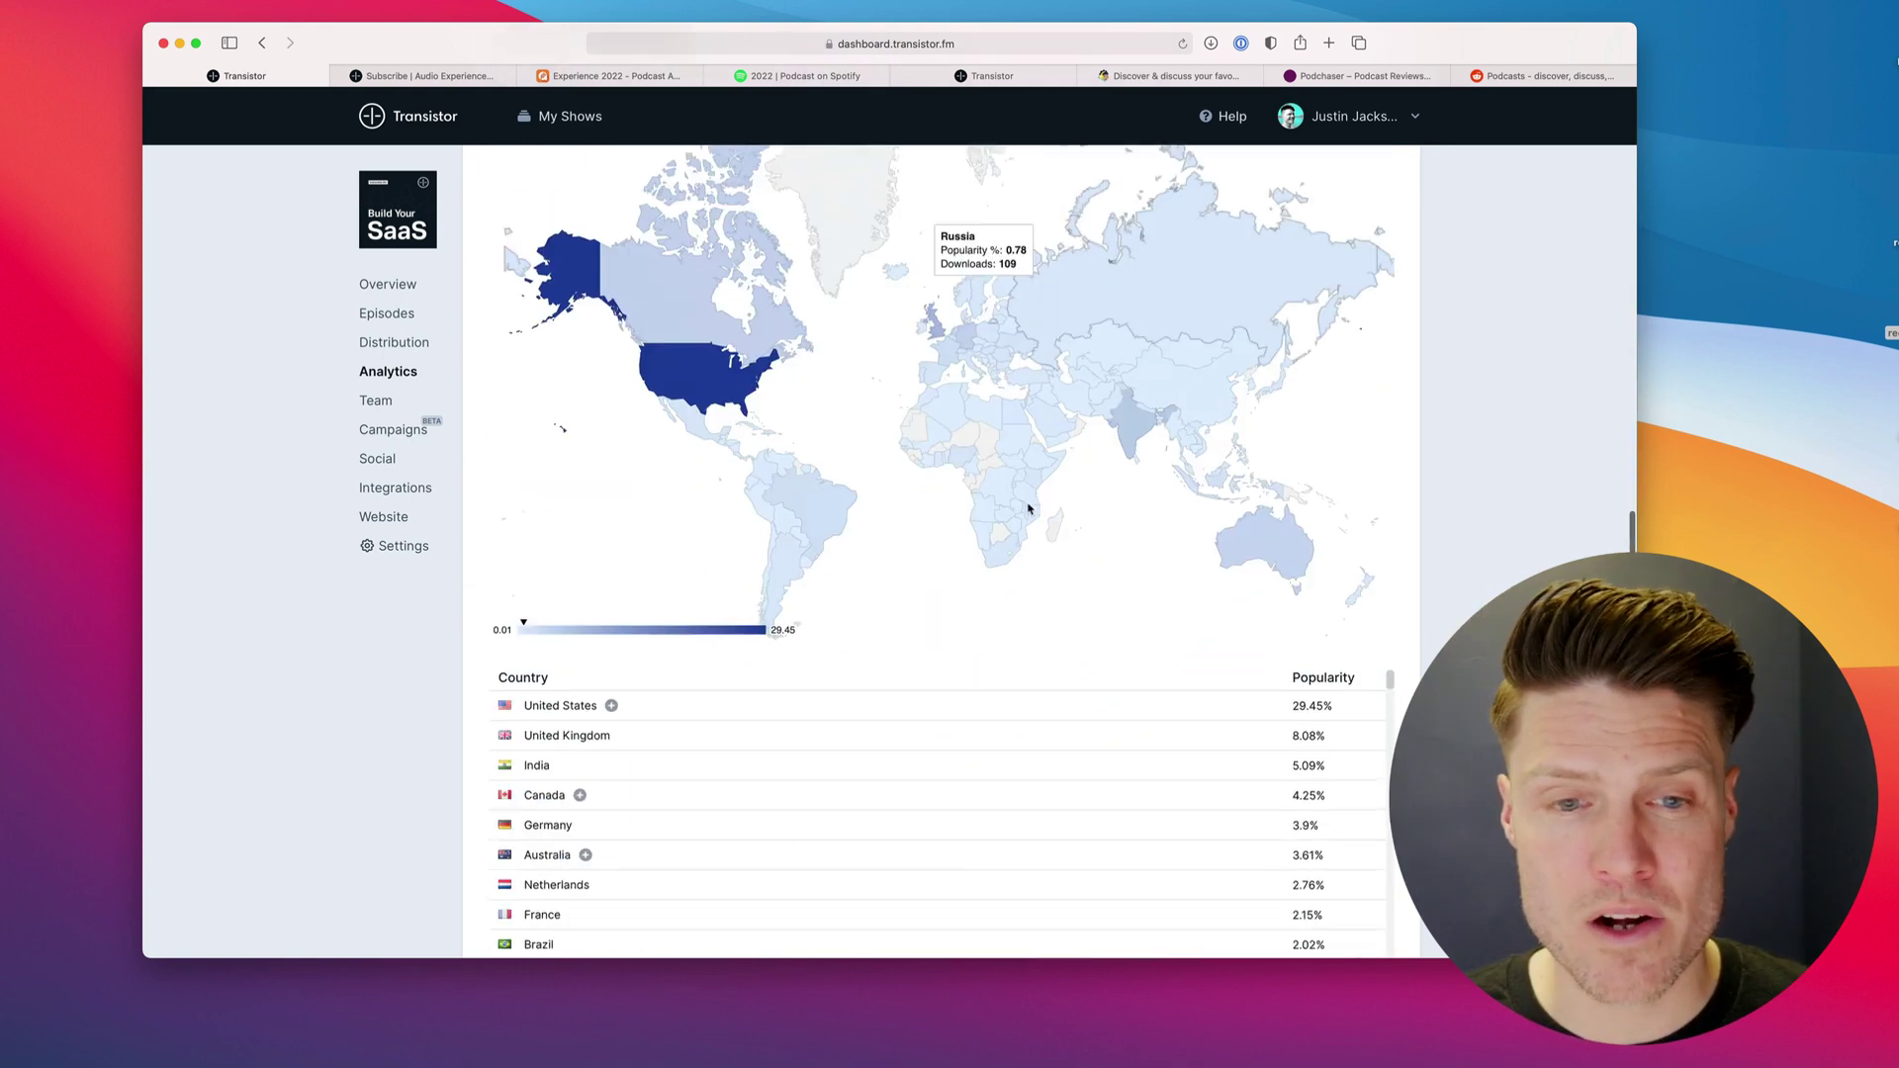
pyautogui.scroll(10, 1029, 508)
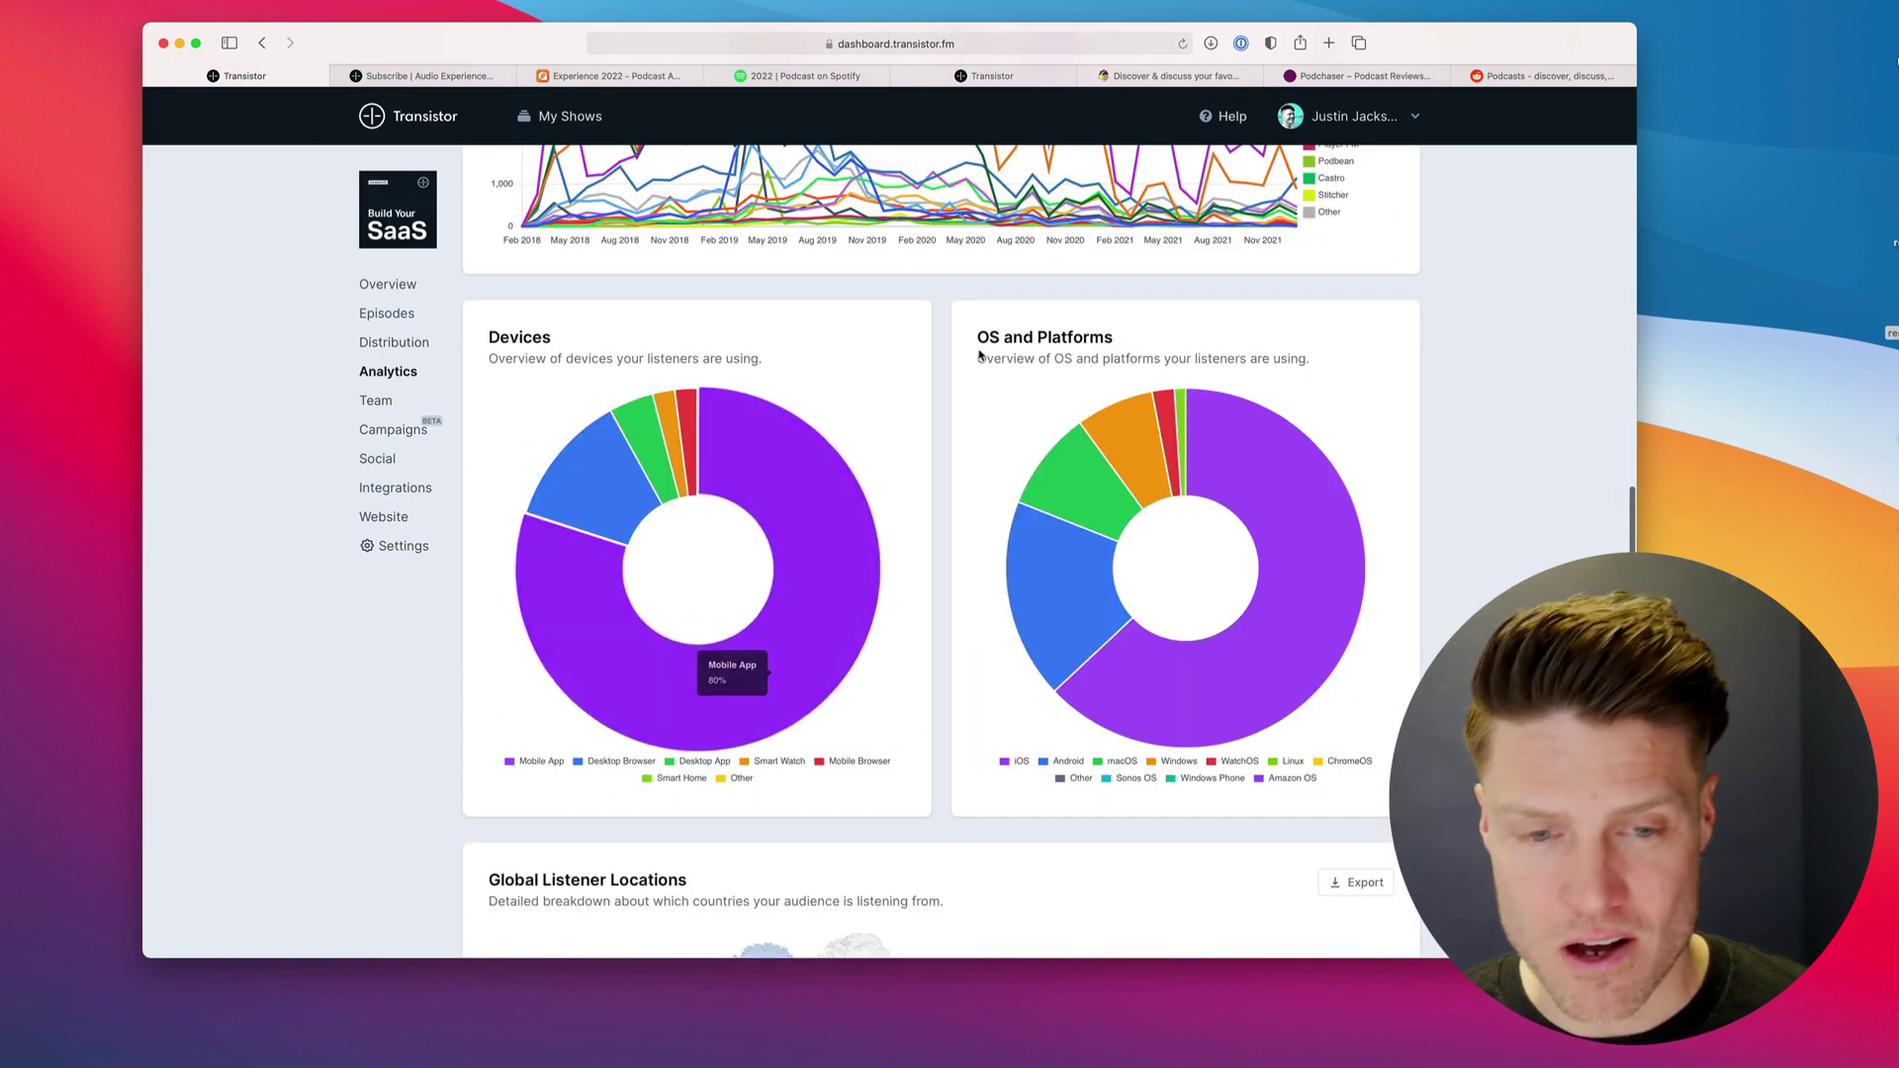
pyautogui.scroll(-5, 1357, 561)
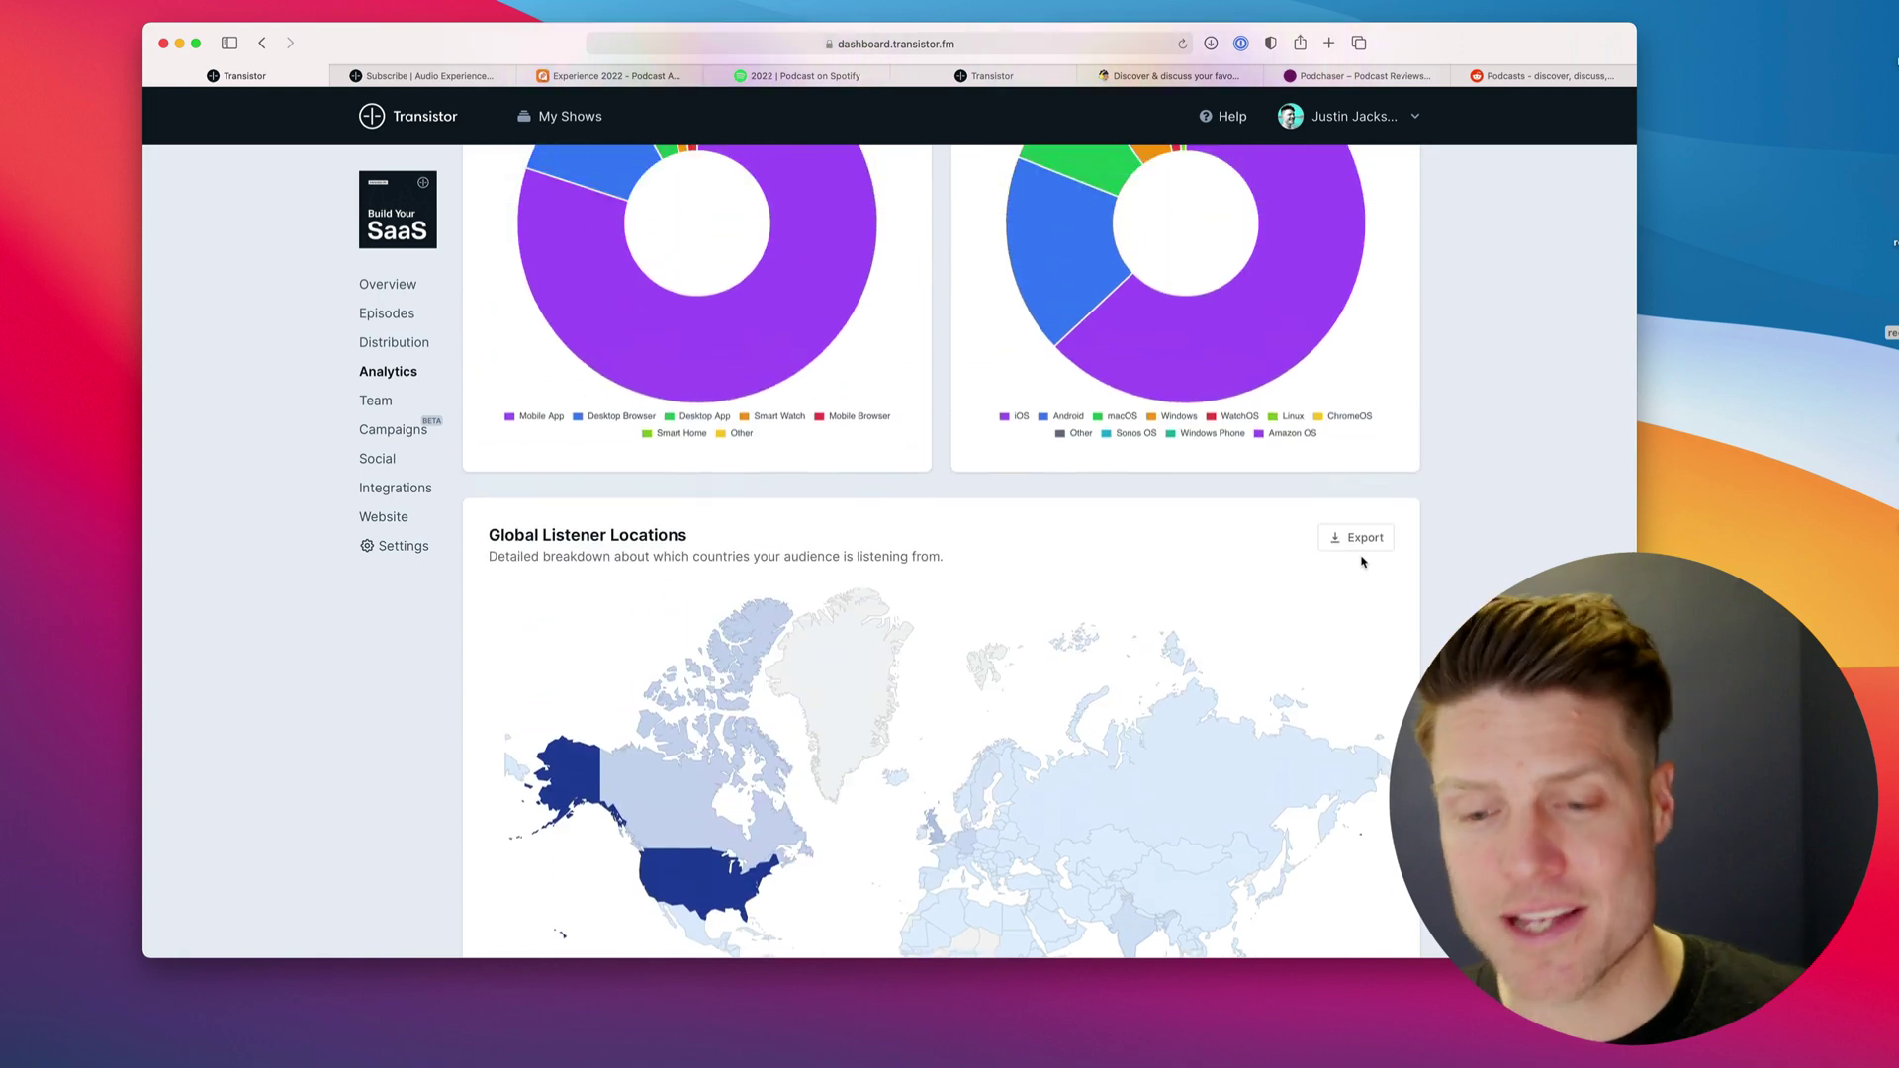
pyautogui.scroll(13, 1361, 562)
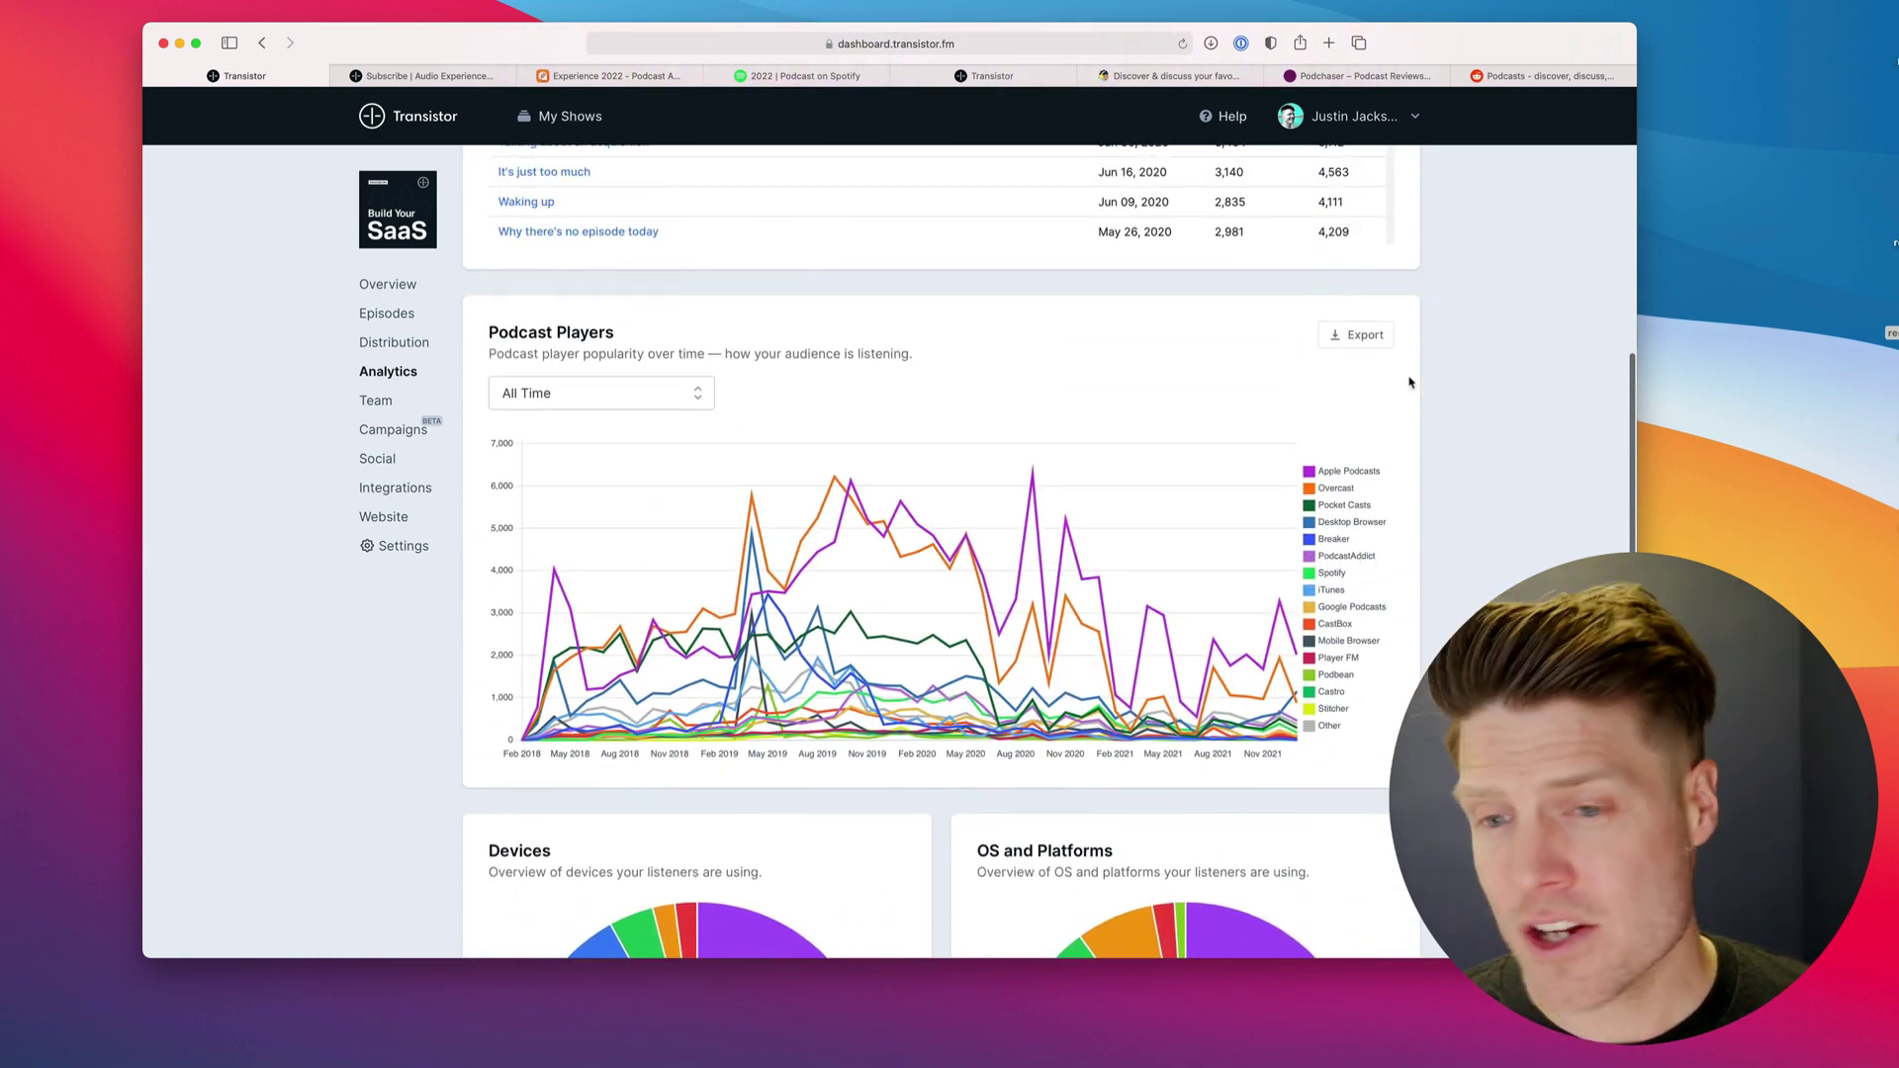
pyautogui.click(1367, 337)
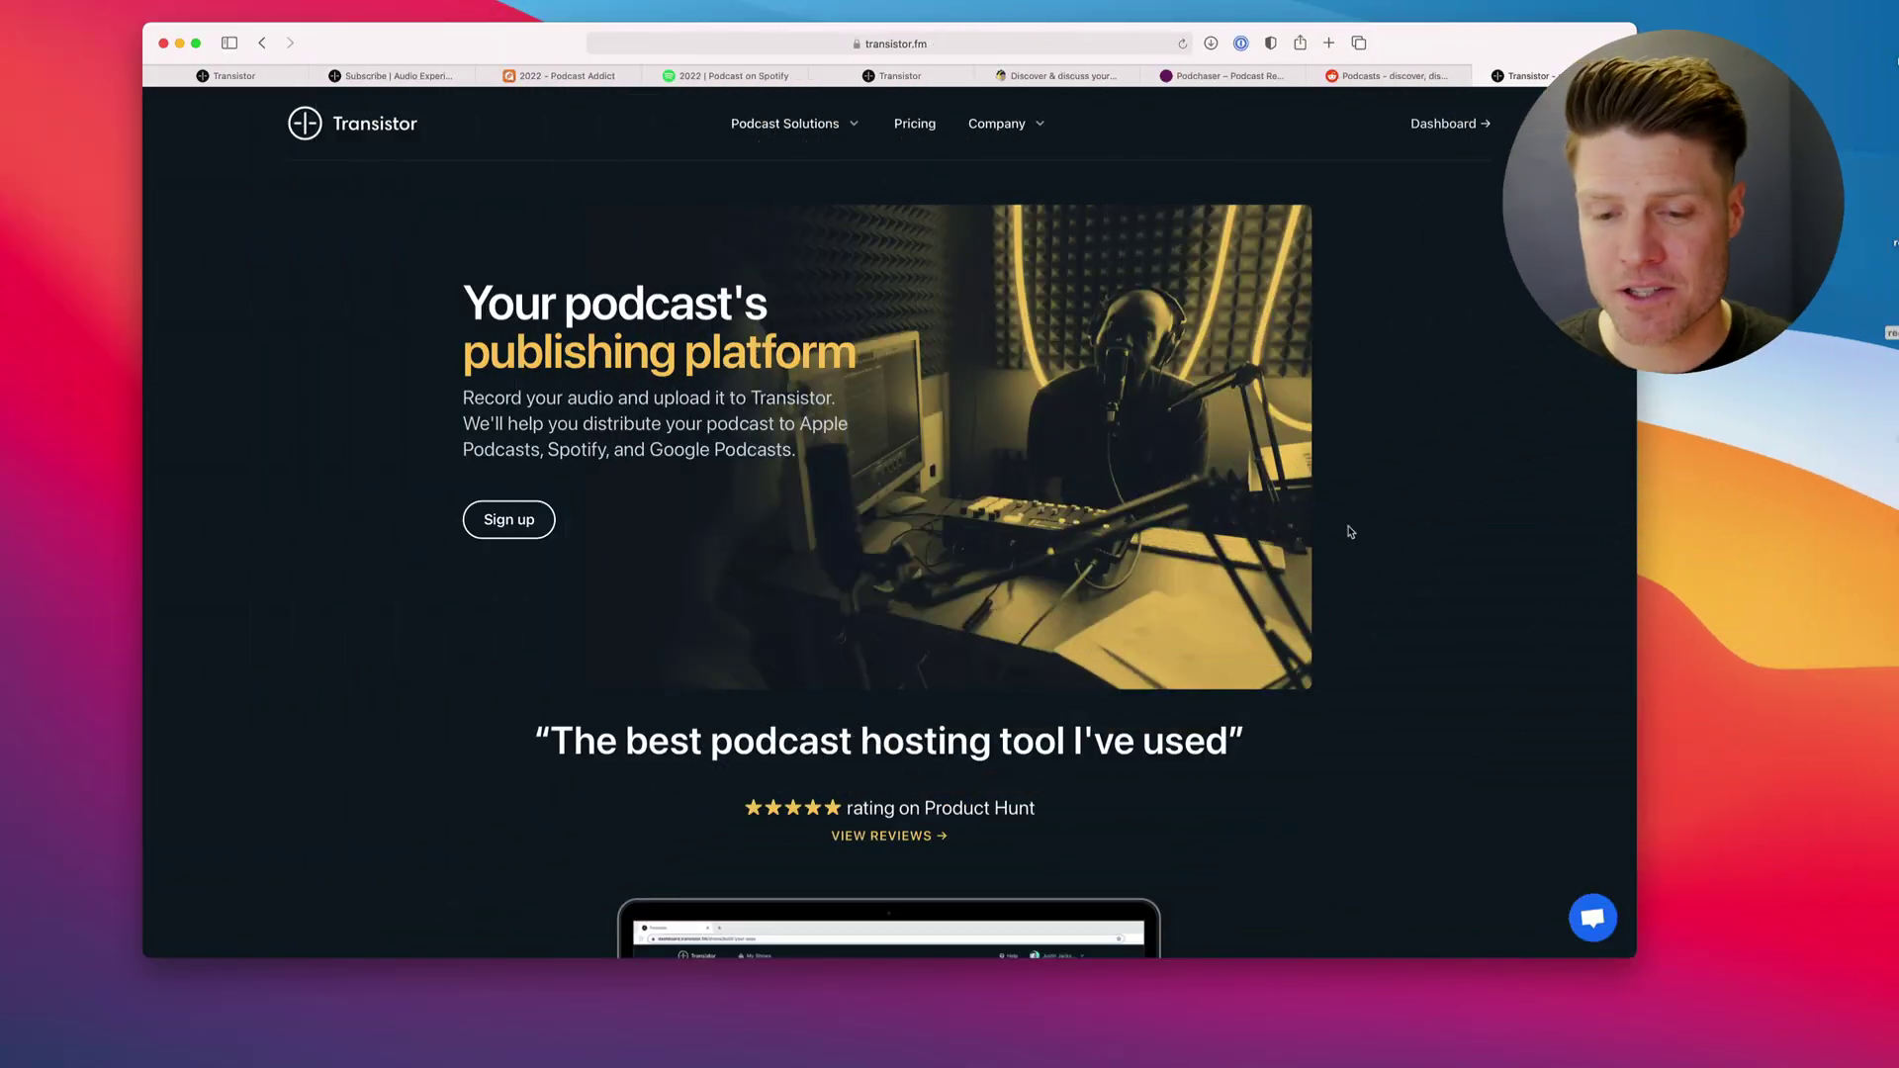
# - Open the transistor.fm live support chat from the bottom-right chat bubble
pyautogui.click(1599, 909)
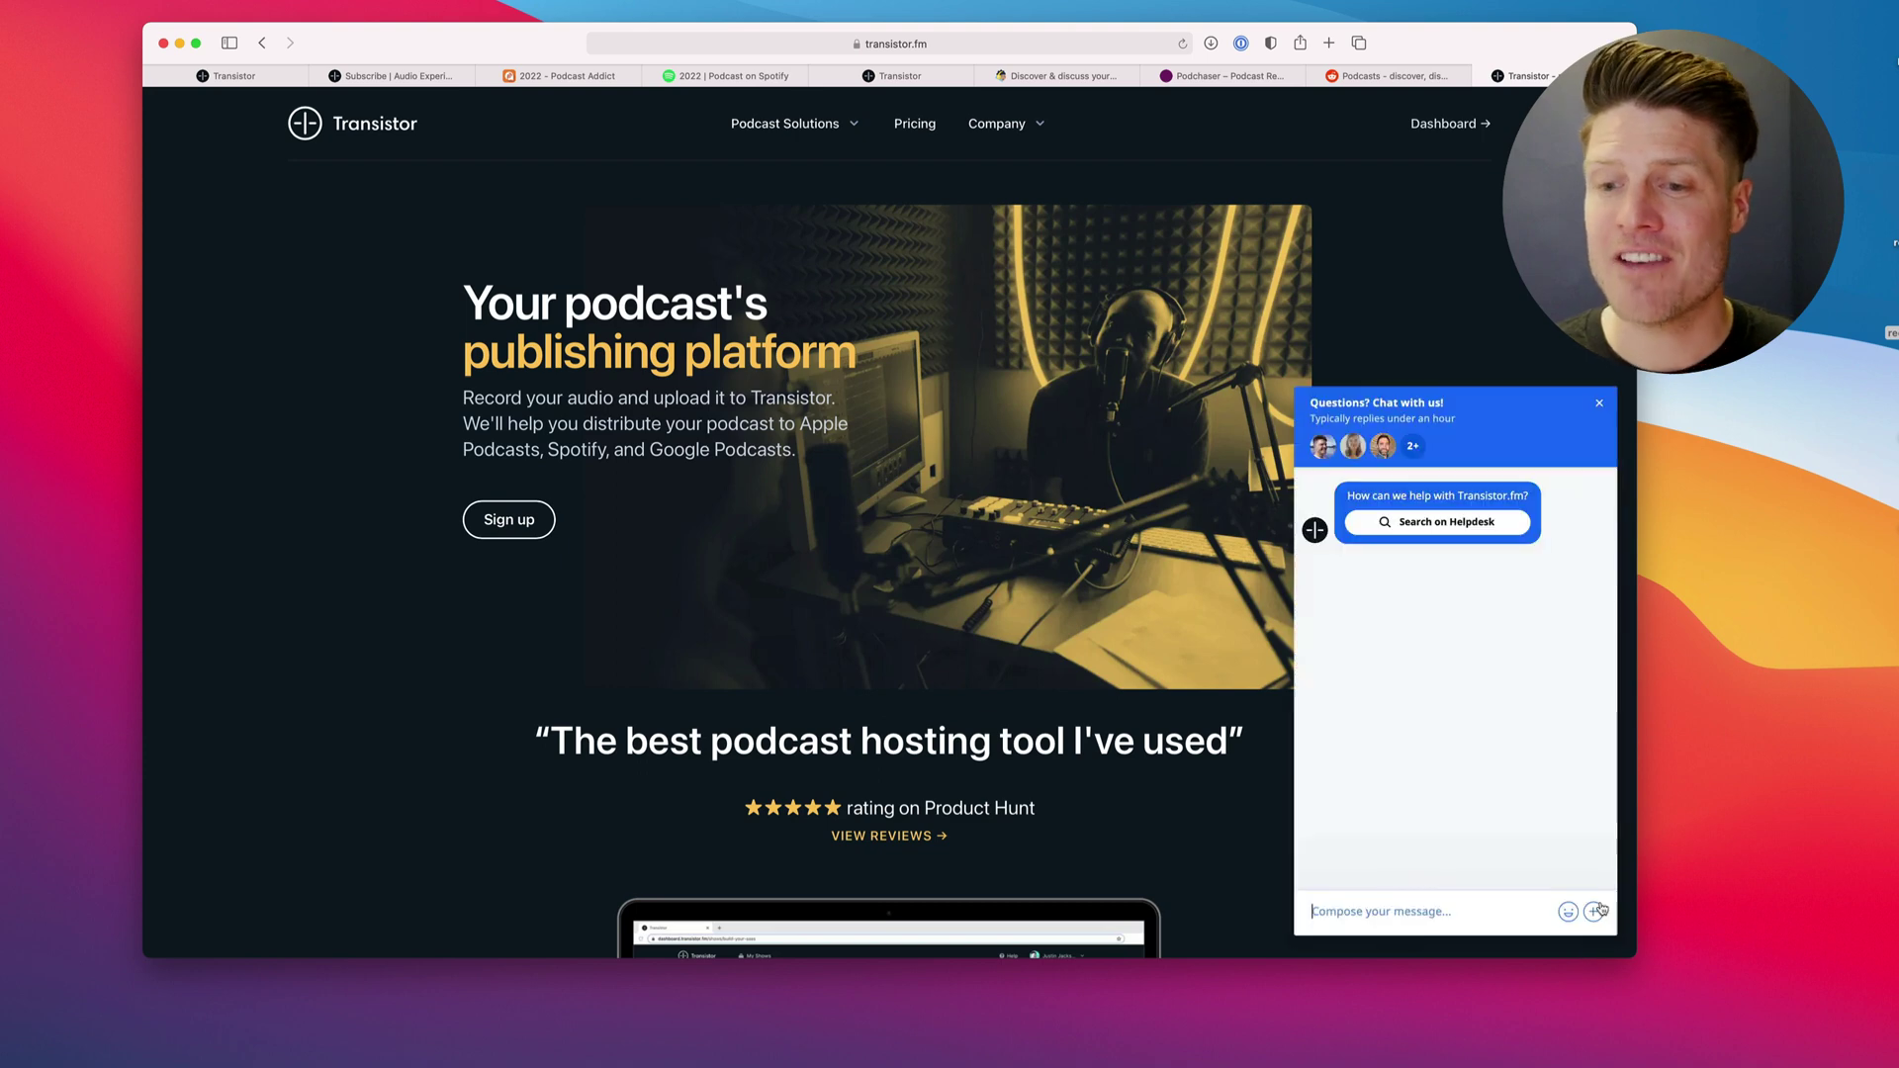